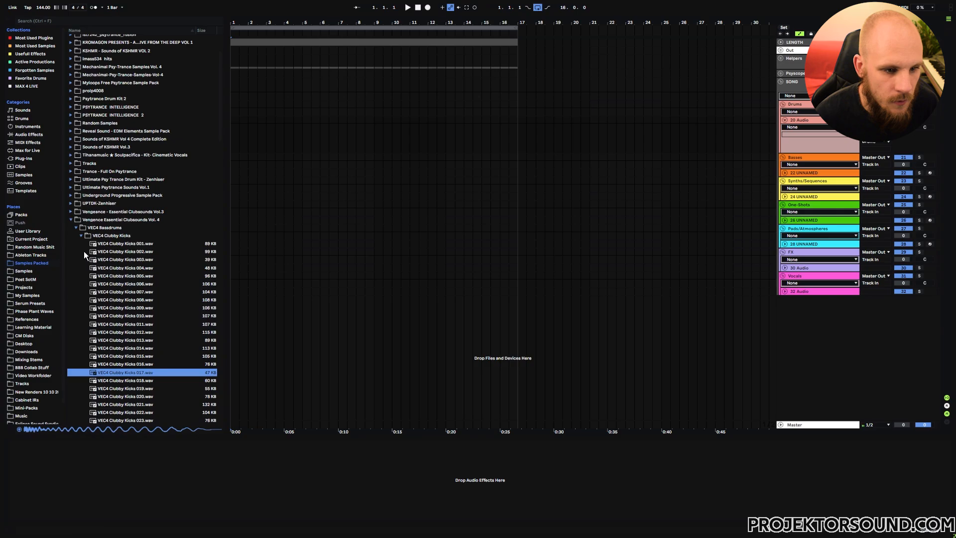
- Audition kick samples from the VEC4 Distortion Kicks folder inside VEC4 Bassdrums
{"action": "left_click", "coordinate": [76, 227]}
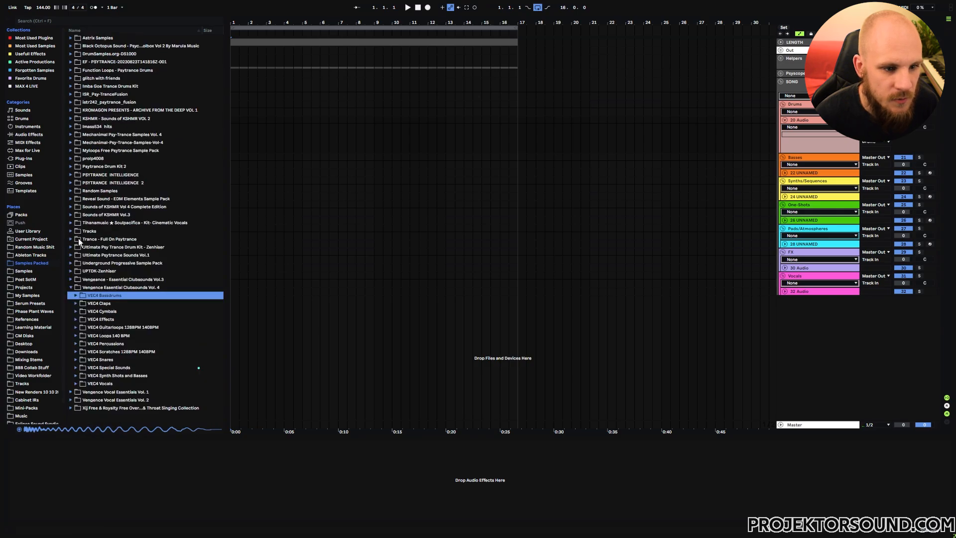
{"action": "left_click", "coordinate": [75, 296]}
{"action": "left_click", "coordinate": [81, 303]}
{"action": "left_click", "coordinate": [81, 311]}
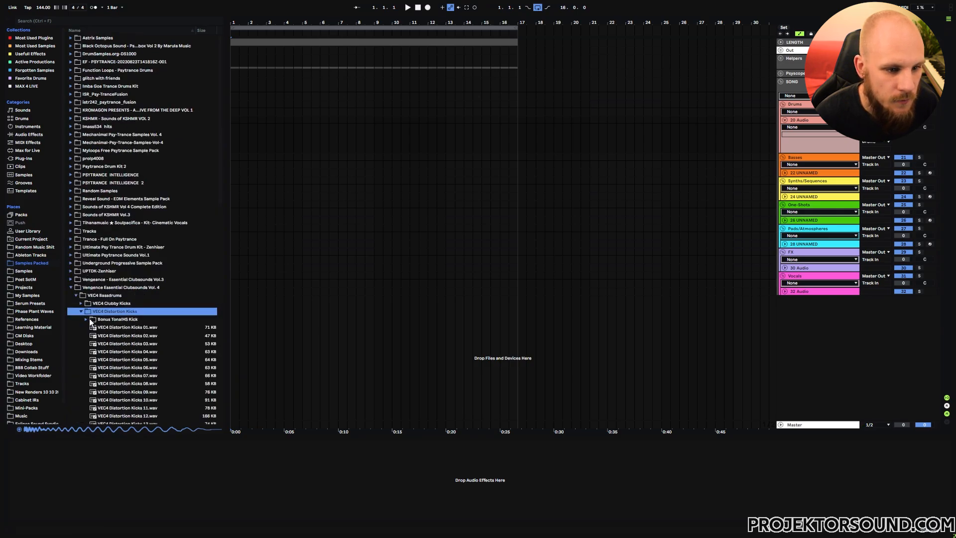
{"action": "left_click", "coordinate": [120, 344]}
{"action": "left_click", "coordinate": [131, 380]}
{"action": "key", "text": "Left"}
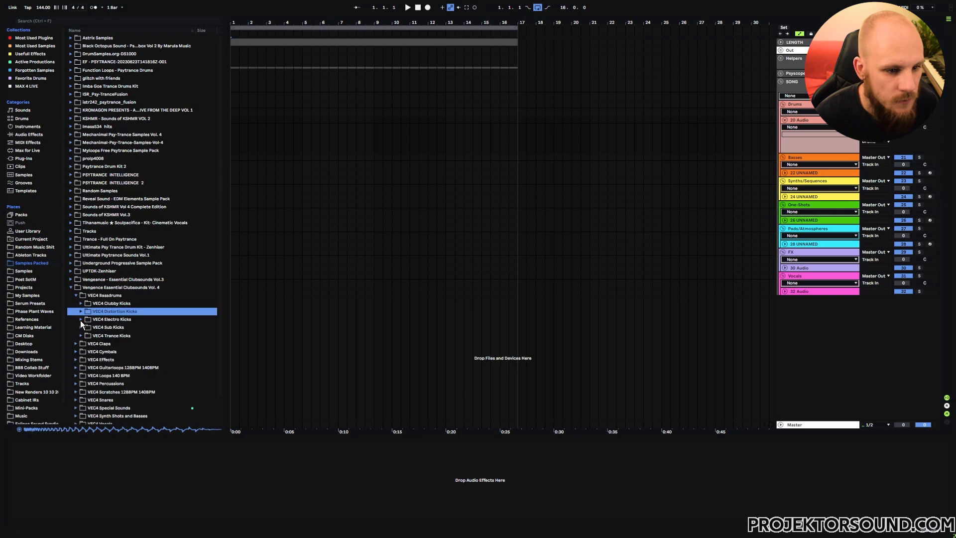
- Audition samples in the VEC4 Electro Kicks folder and pick VEC4 Electro Kicks 12.wav
{"action": "left_click", "coordinate": [80, 321]}
{"action": "left_click", "coordinate": [121, 351]}
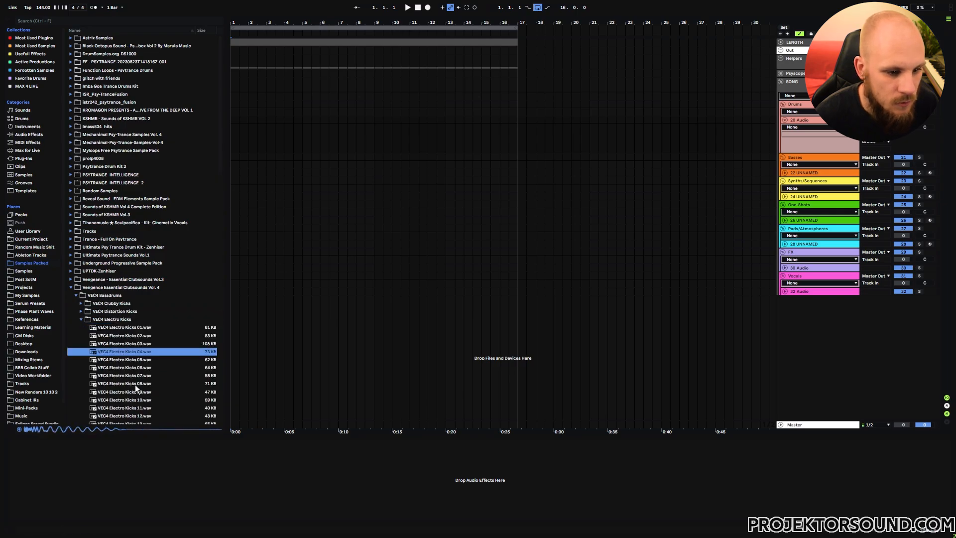
{"action": "left_click", "coordinate": [135, 384]}
{"action": "scroll", "coordinate": [135, 384], "scroll_direction": "down", "scroll_amount": 3}
{"action": "left_click", "coordinate": [130, 350]}
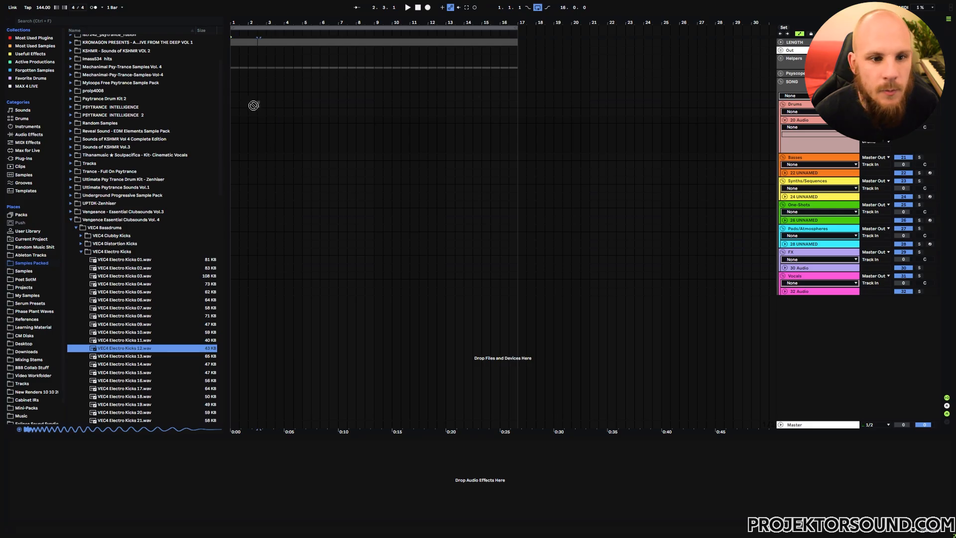
- Place VEC4 Electro Kicks 12.wav at the start of the Drums group's audio track and loop the first beat
{"action": "left_click_drag", "start_coordinate": [233, 129], "coordinate": [232, 129]}
{"action": "left_click", "coordinate": [258, 137]}
{"action": "left_click_drag", "start_coordinate": [235, 22], "coordinate": [235, 89]}
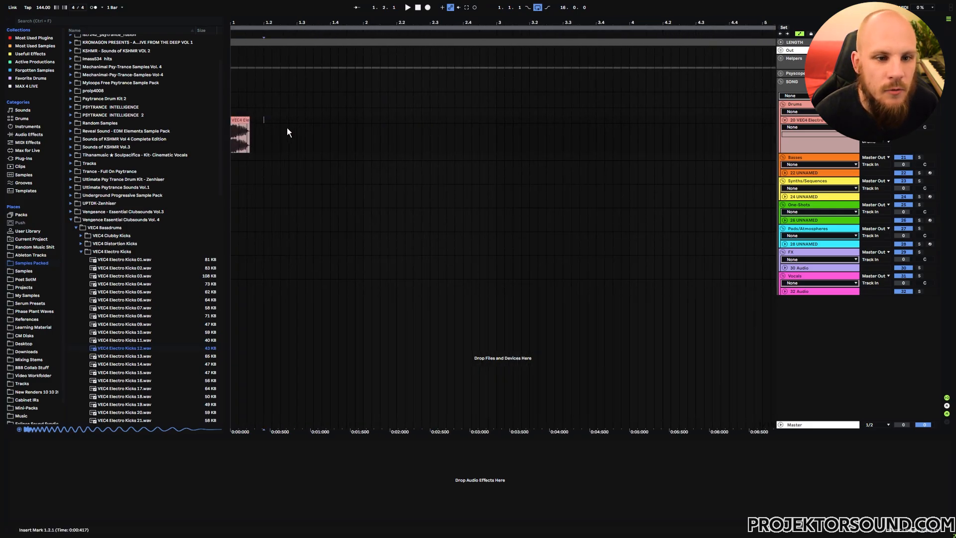
{"action": "left_click_drag", "start_coordinate": [265, 122], "coordinate": [209, 125]}
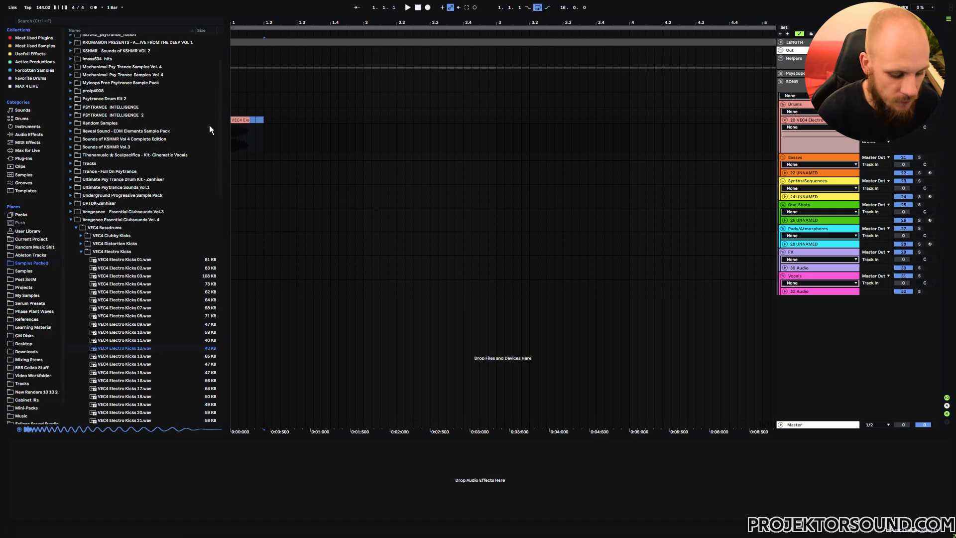
- Add MTurboReverb to the kick track, load the Gravity well large space, and play the loop
{"action": "right_click", "coordinate": [289, 137]}
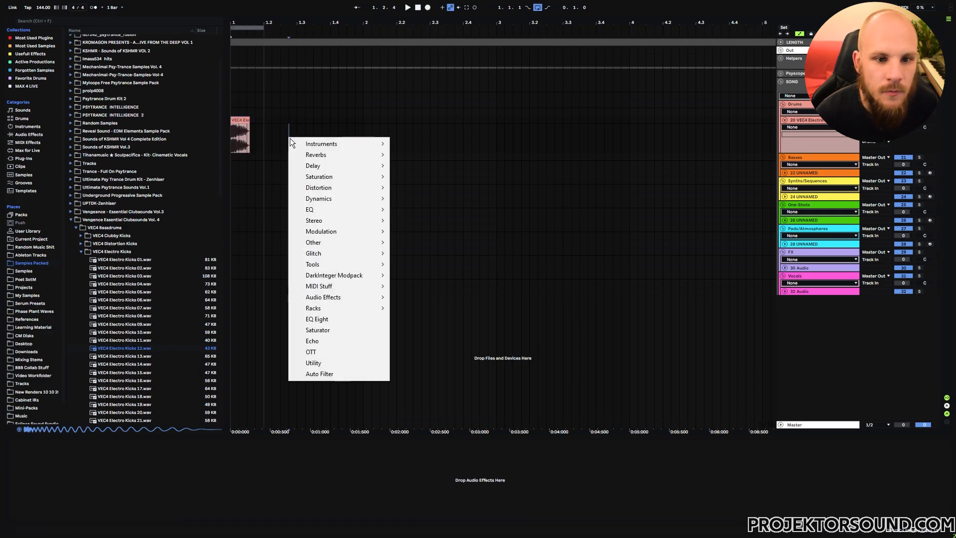
{"action": "mouse_move", "coordinate": [331, 158]}
{"action": "left_click", "coordinate": [433, 180]}
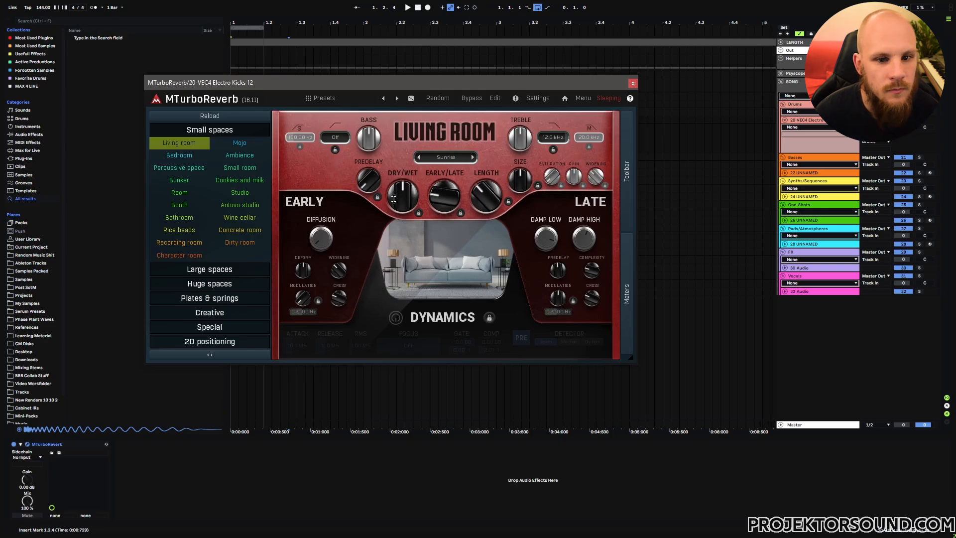
{"action": "key", "text": "space"}
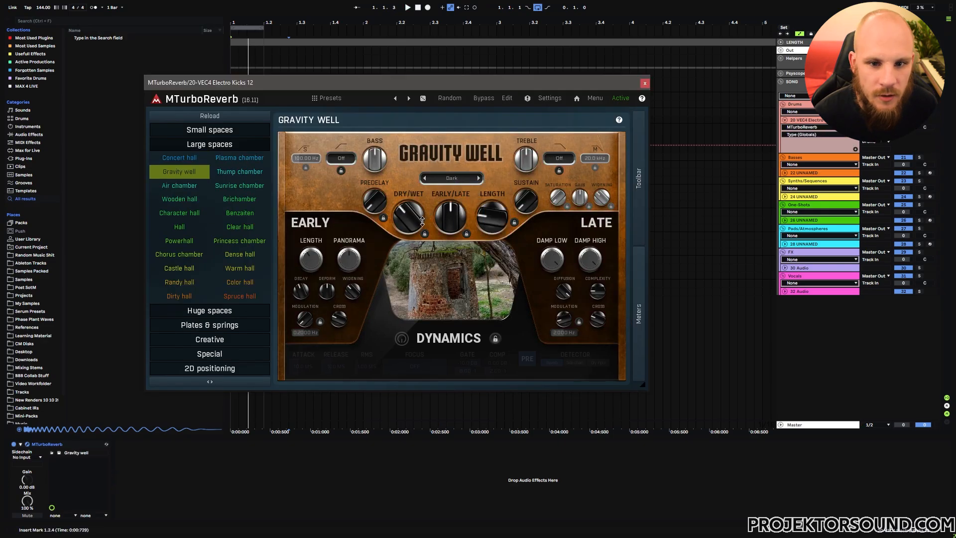
- Shape the reverb by adjusting dry/wet, bass and early/late balance, with length about 24% and high-cut about 230 Hz
{"action": "left_click_drag", "start_coordinate": [408, 216], "coordinate": [409, 209]}
{"action": "left_click_drag", "start_coordinate": [372, 159], "coordinate": [372, 163]}
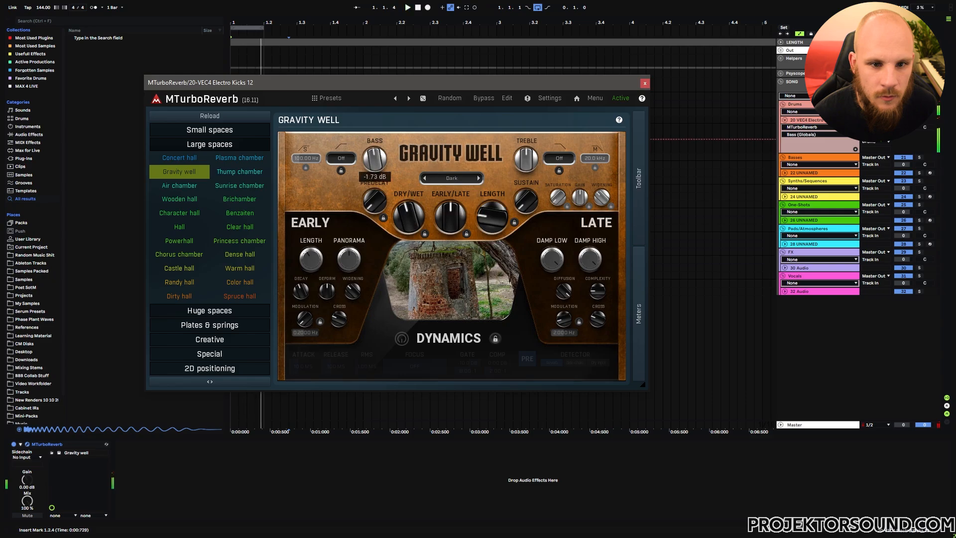
{"action": "left_click_drag", "start_coordinate": [563, 154], "coordinate": [558, 161]}
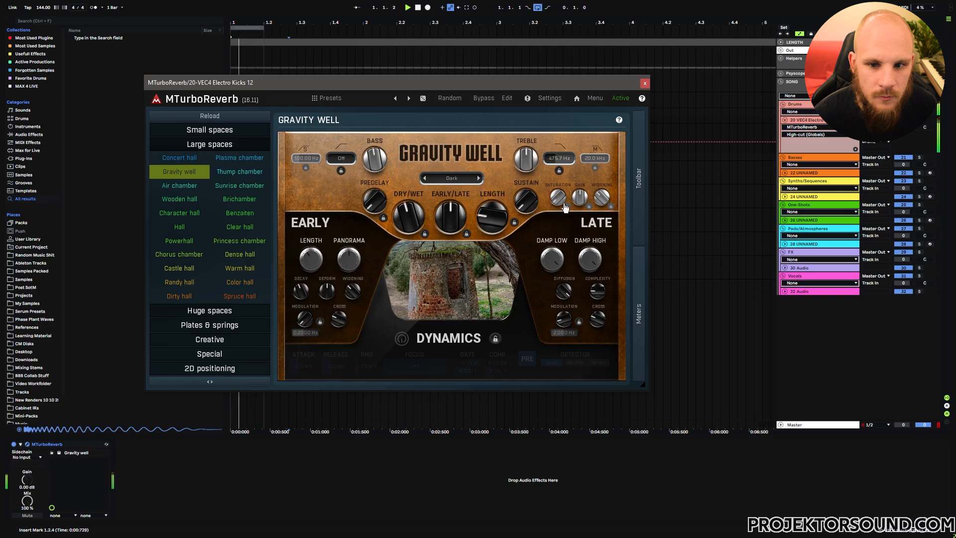
{"action": "left_click_drag", "start_coordinate": [590, 256], "coordinate": [589, 247]}
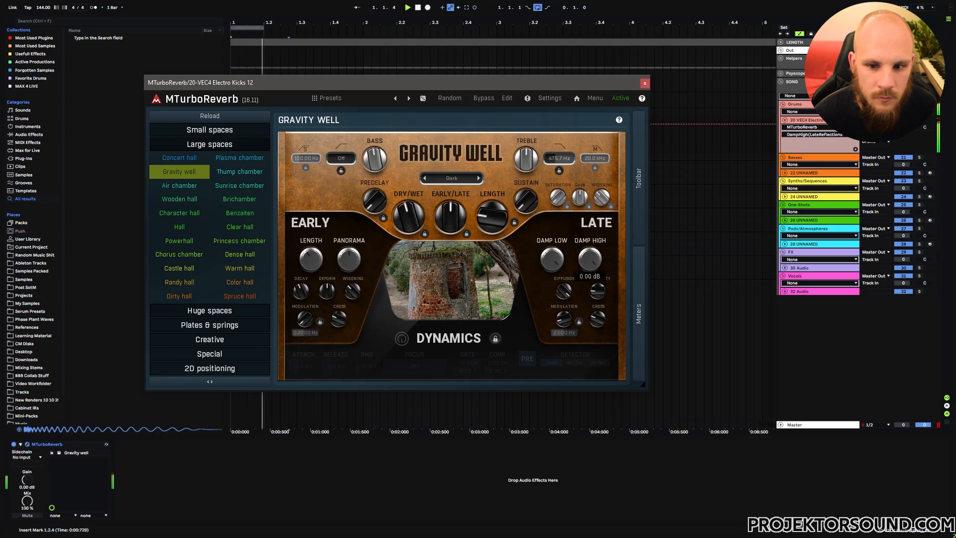
{"action": "left_click_drag", "start_coordinate": [450, 227], "coordinate": [505, 198]}
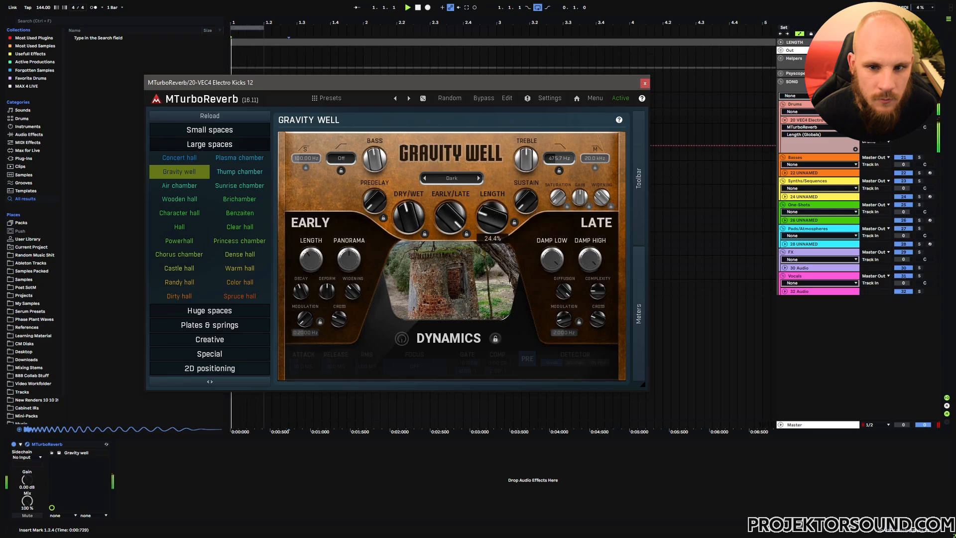
{"action": "left_click_drag", "start_coordinate": [559, 157], "coordinate": [558, 161]}
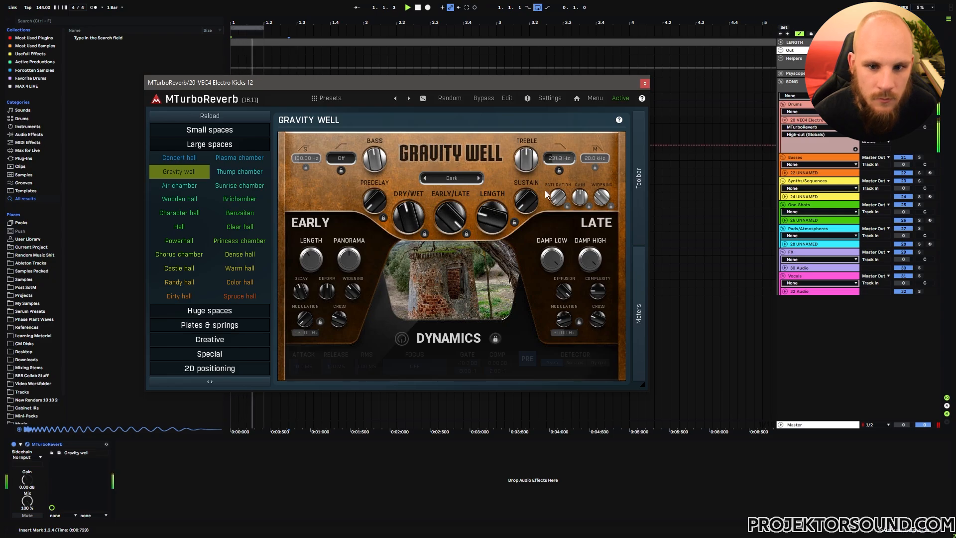
{"action": "left_click", "coordinate": [644, 83]}
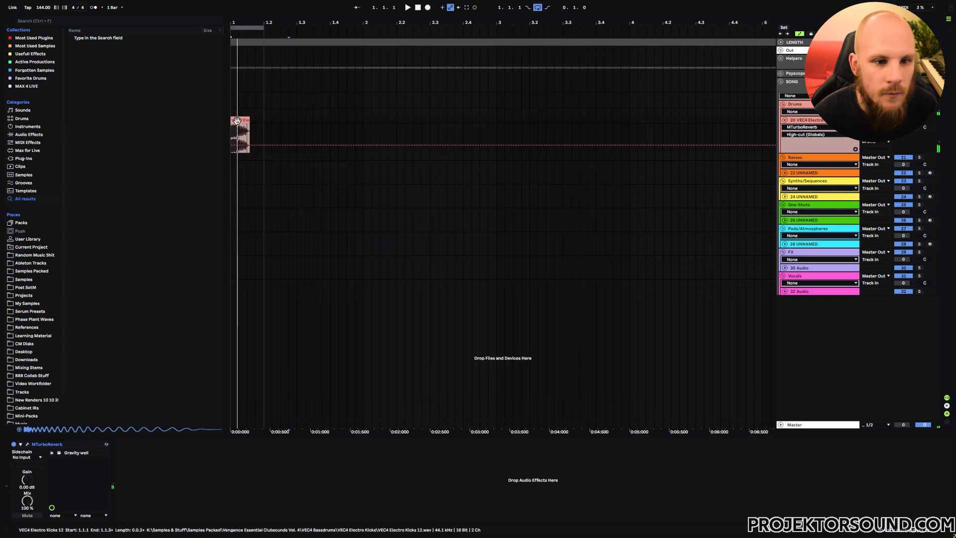
{"action": "key", "text": "space"}
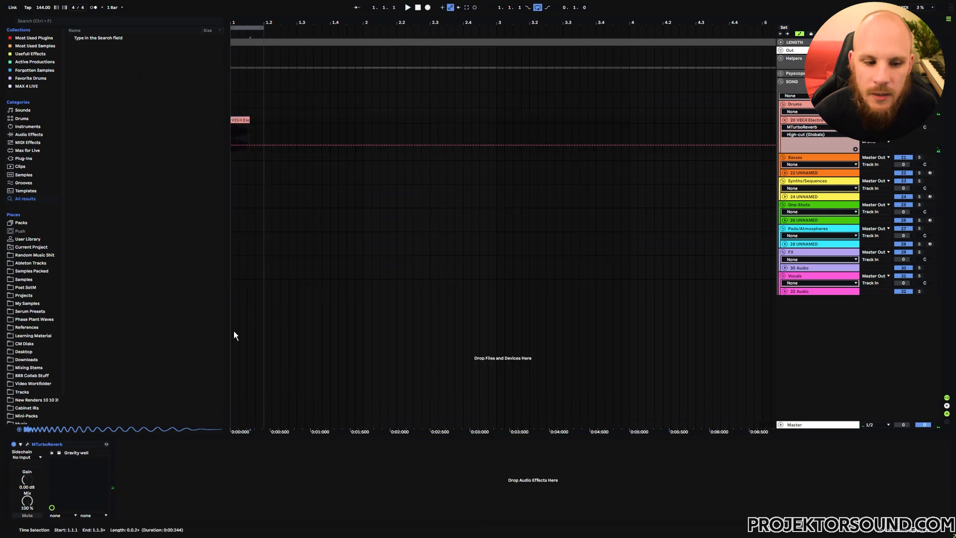
- Duplicate the kick track and turn the copy's MTurboReverb dry/wet fully wet
{"action": "left_click", "coordinate": [801, 121]}
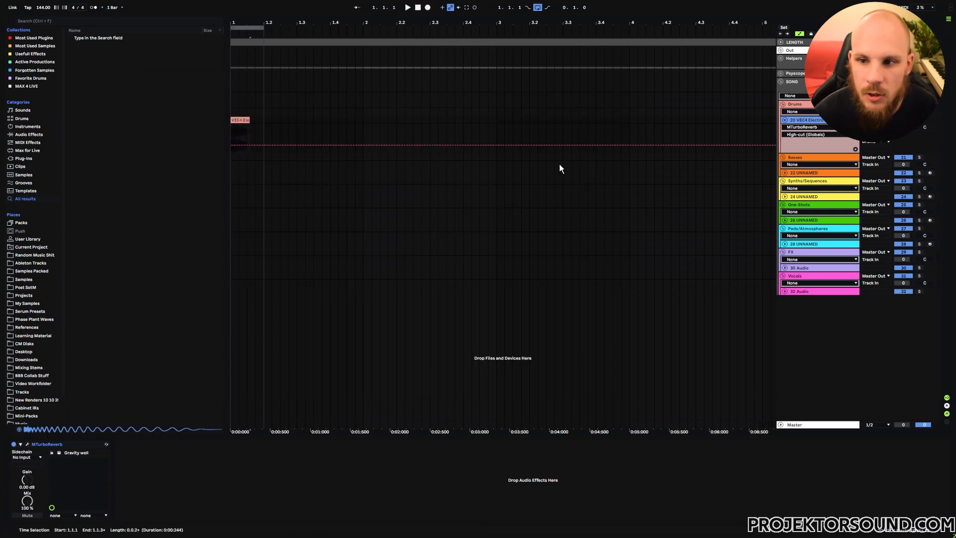
{"action": "key", "text": "ctrl+d"}
{"action": "left_click", "coordinate": [28, 444]}
{"action": "left_click", "coordinate": [28, 443]}
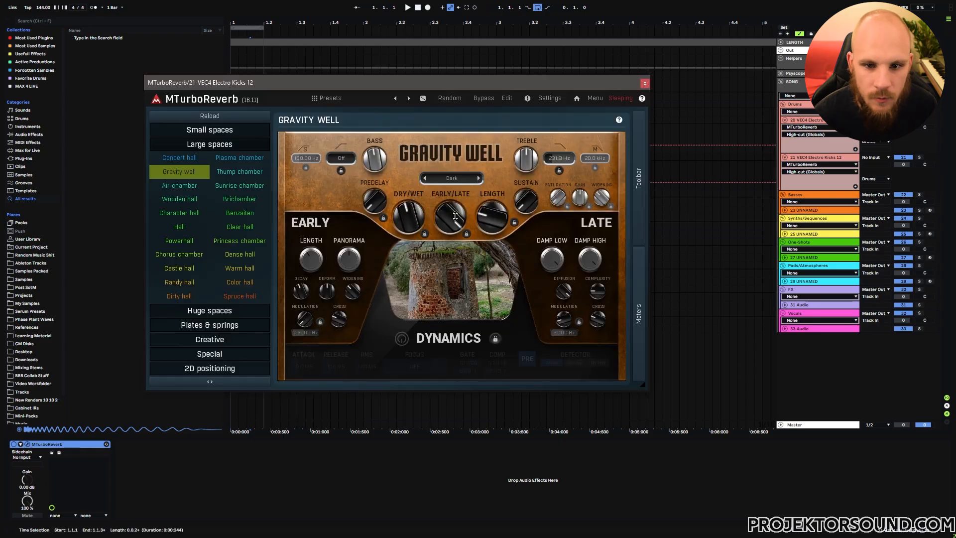
{"action": "left_click", "coordinate": [645, 84]}
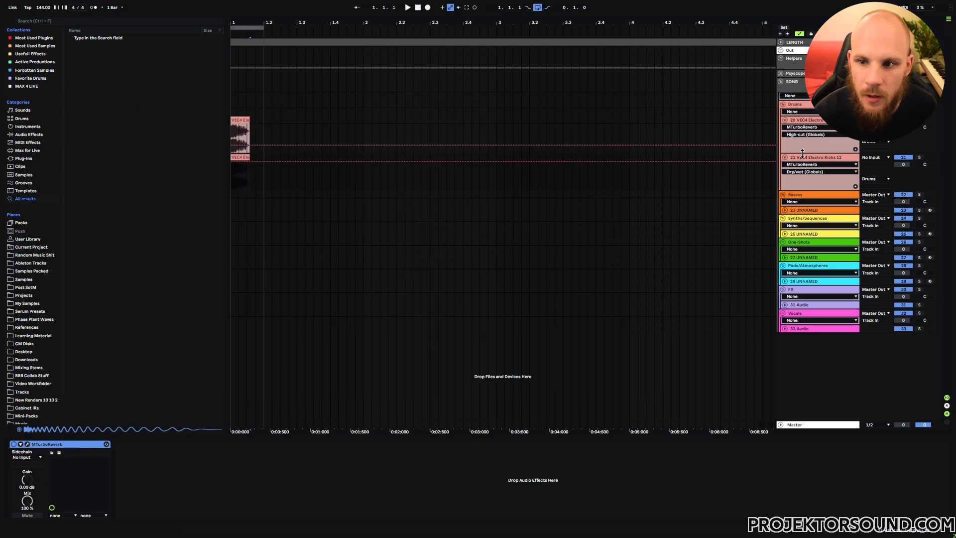
- Freeze and flatten the duplicated kick track to render its reverb as audio
{"action": "right_click", "coordinate": [802, 173]}
{"action": "left_click", "coordinate": [817, 209]}
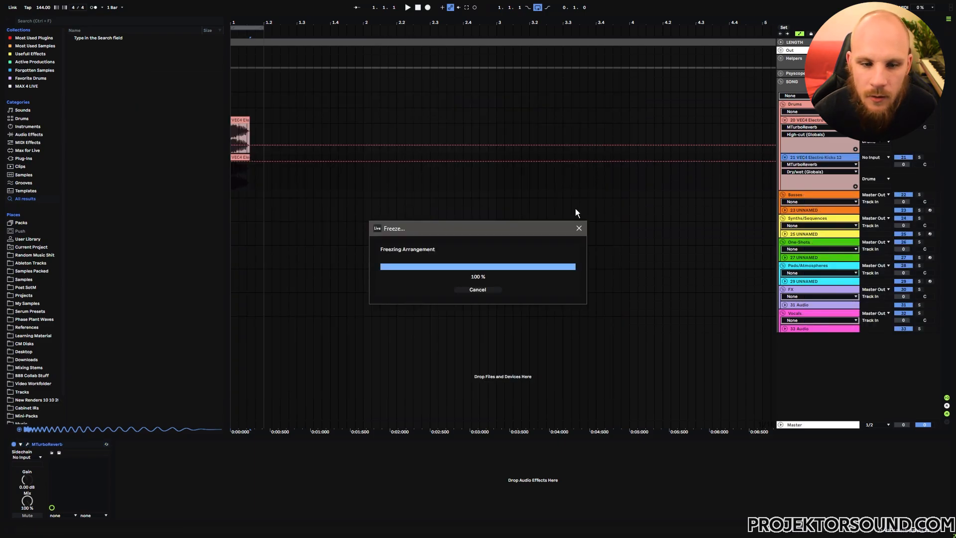
{"action": "right_click", "coordinate": [804, 157]}
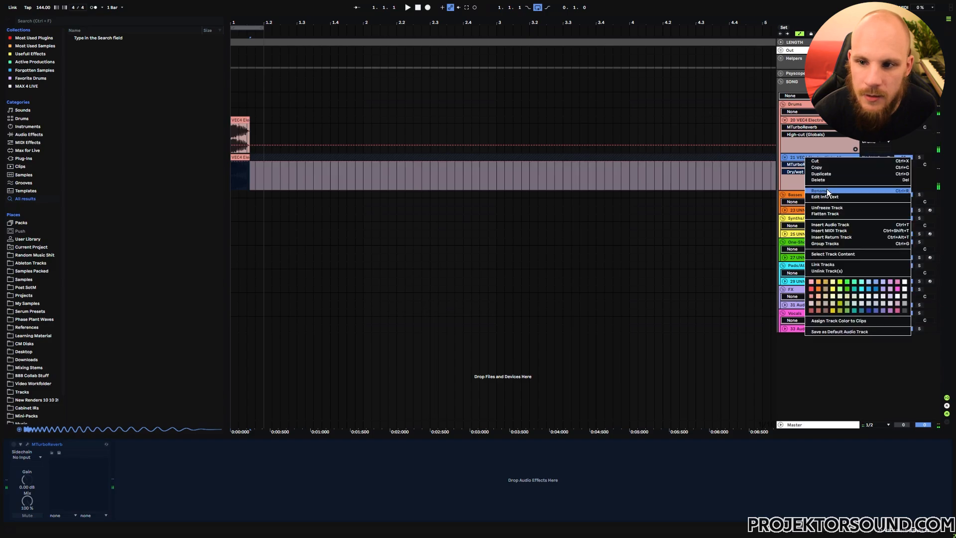
{"action": "left_click", "coordinate": [820, 214]}
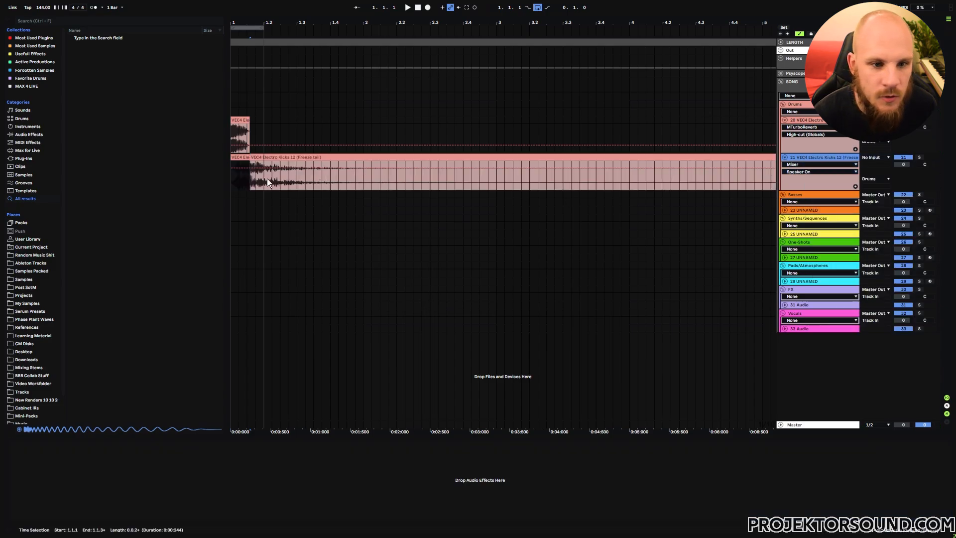
- Split the rendered reverb tail at 1.2.1 and delete everything after that point
{"action": "left_click_drag", "start_coordinate": [236, 32], "coordinate": [250, 40]}
{"action": "key", "text": "ctrl+e"}
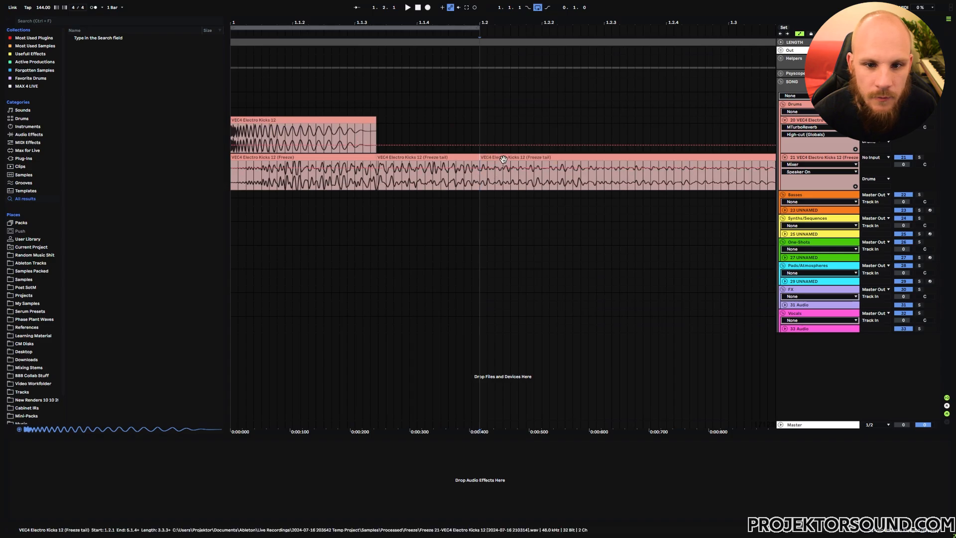
{"action": "left_click", "coordinate": [503, 160]}
{"action": "key", "text": "Delete"}
- Consolidate the rendered reverb clip and its remaining tail into one one-beat clip
{"action": "left_click", "coordinate": [389, 160]}
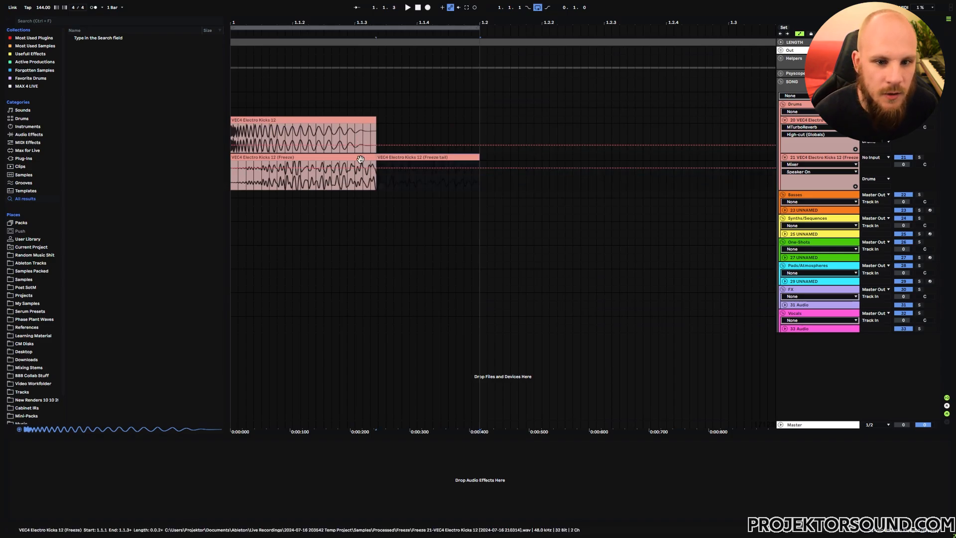
{"action": "left_click", "coordinate": [360, 158], "text": "shift"}
{"action": "key", "text": "ctrl+j"}
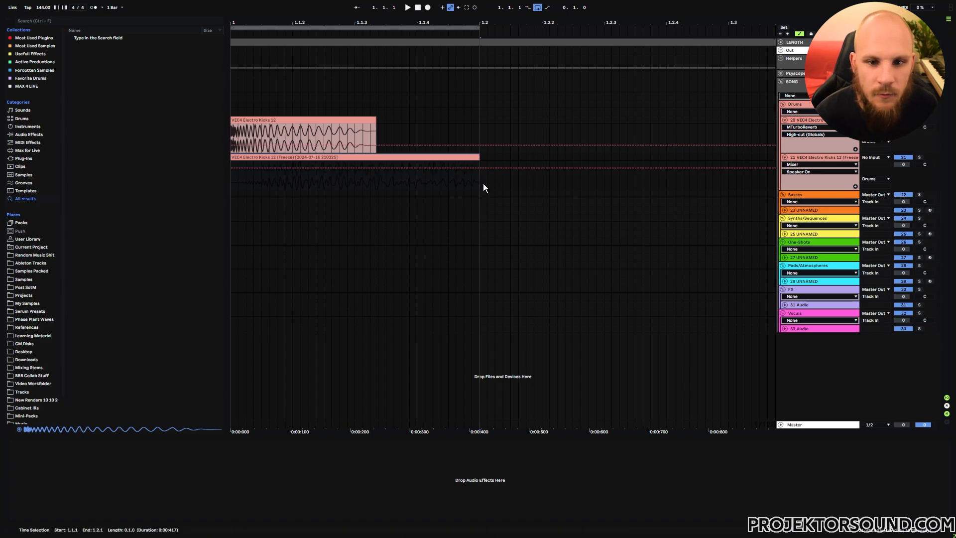
- Turn off MTurboReverb on the original kick track and group the dry and reverb kick tracks
{"action": "key", "text": "space"}
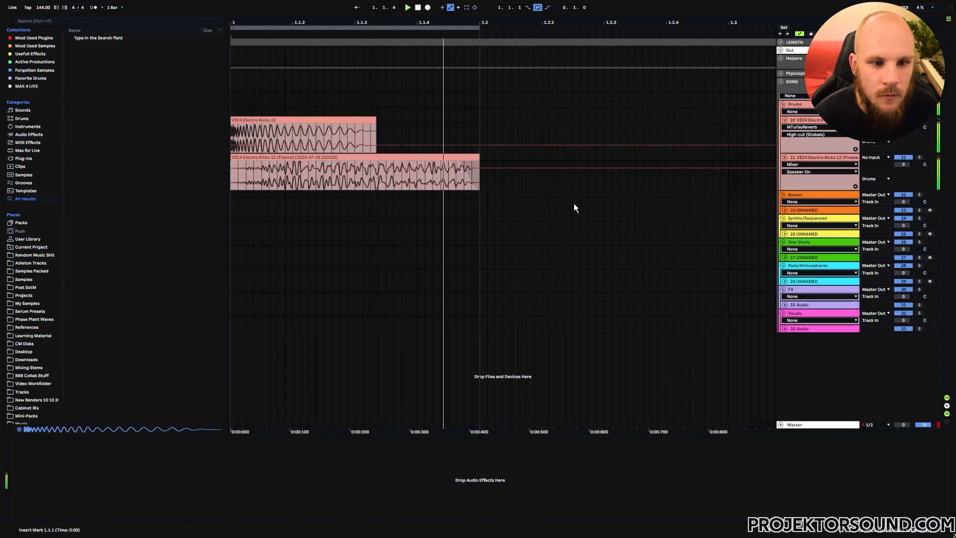
{"action": "double_click", "coordinate": [808, 120]}
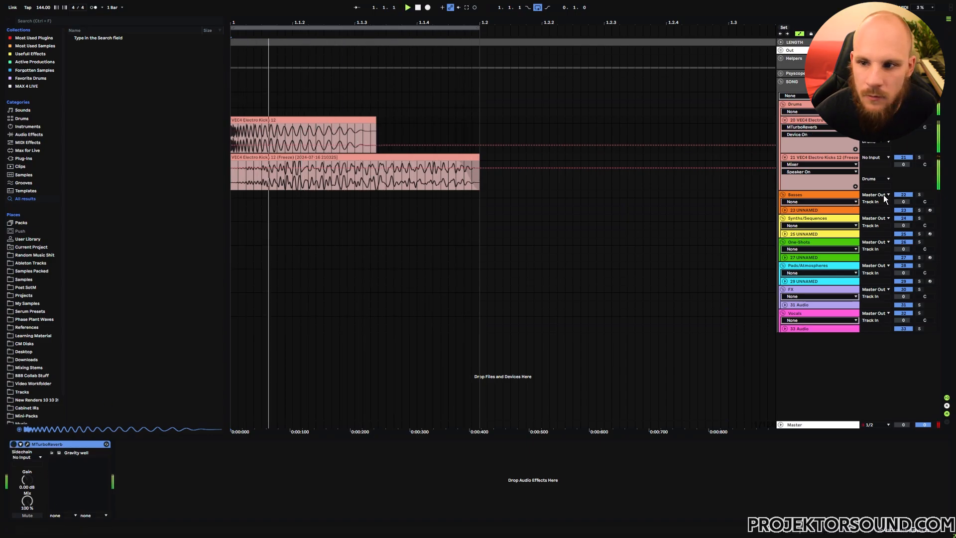
{"action": "key", "text": "ctrl+g"}
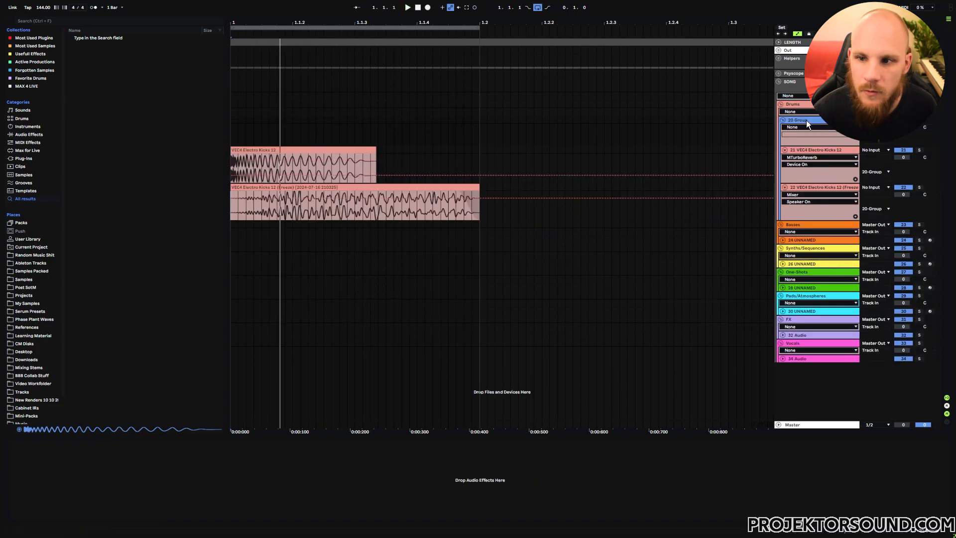
- Add EQ Eight to the rendered reverb track and lower its high-cut band to about 474 Hz
{"action": "left_click", "coordinate": [817, 187]}
{"action": "left_click", "coordinate": [348, 471]}
{"action": "right_click", "coordinate": [327, 489]}
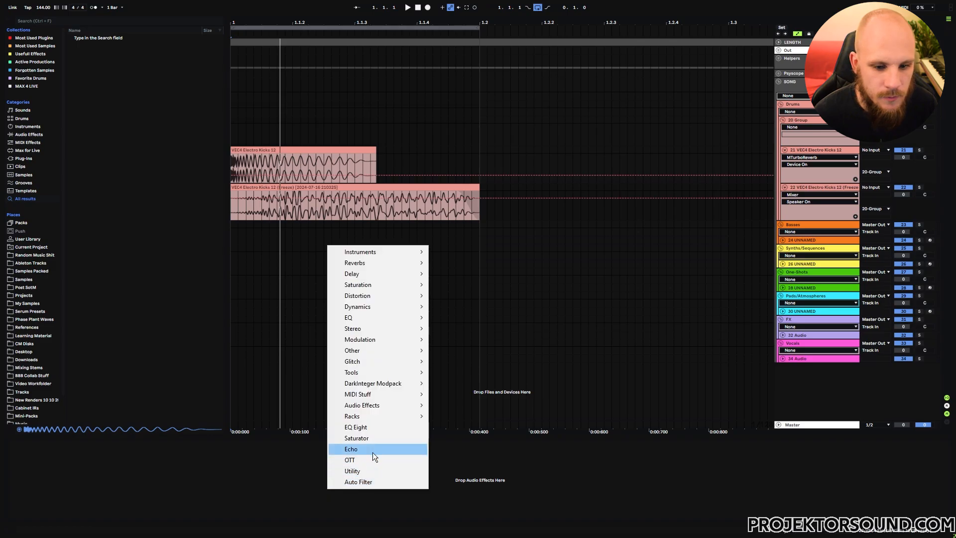
{"action": "left_click", "coordinate": [372, 432]}
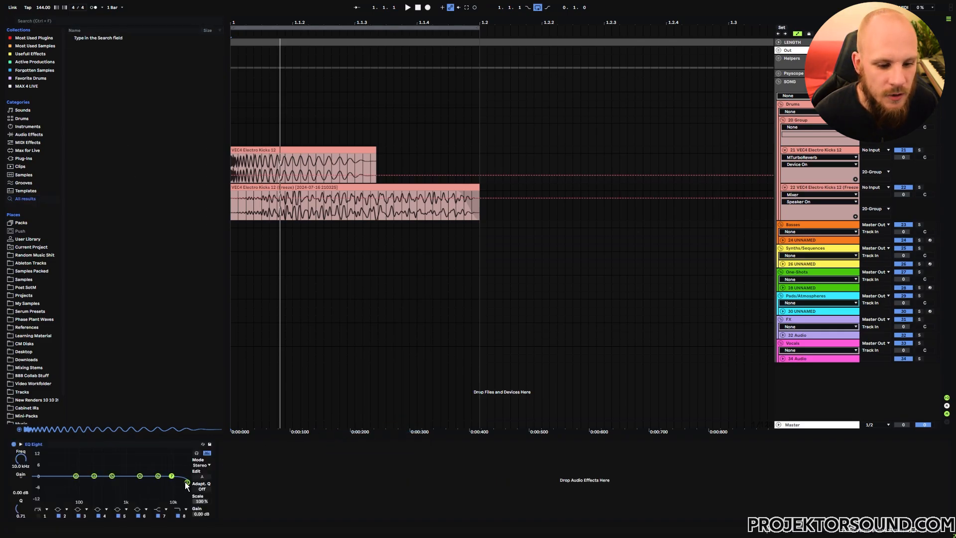
{"action": "left_click", "coordinate": [174, 444]}
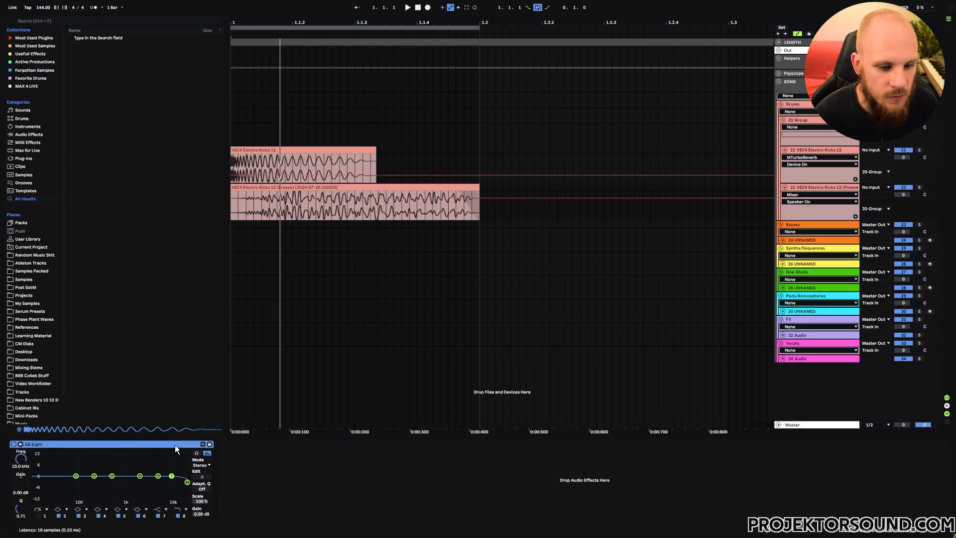
{"action": "key", "text": "space"}
{"action": "left_click_drag", "start_coordinate": [187, 482], "coordinate": [111, 483]}
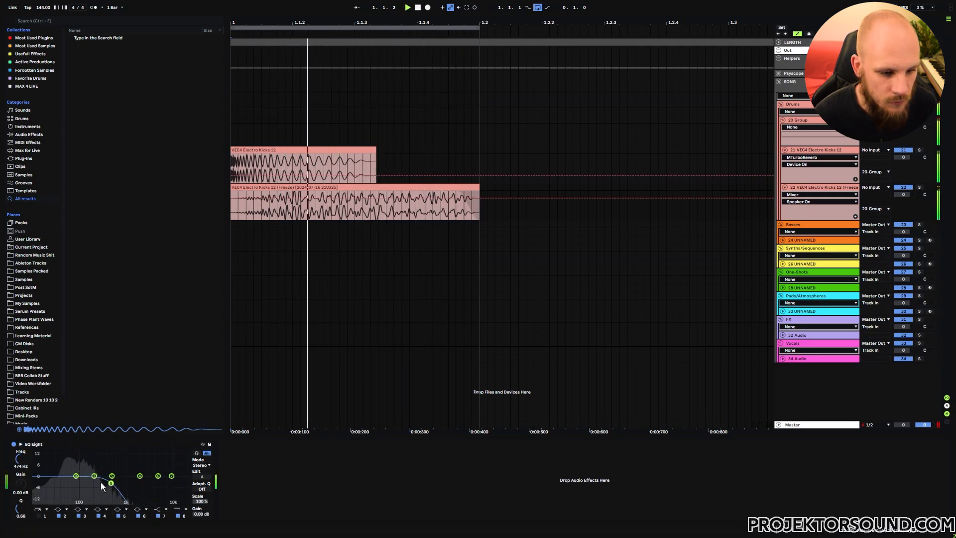
{"action": "key", "text": "space"}
- Set the kick group's volume to -9 dB and play the loop
{"action": "left_click", "coordinate": [905, 128]}
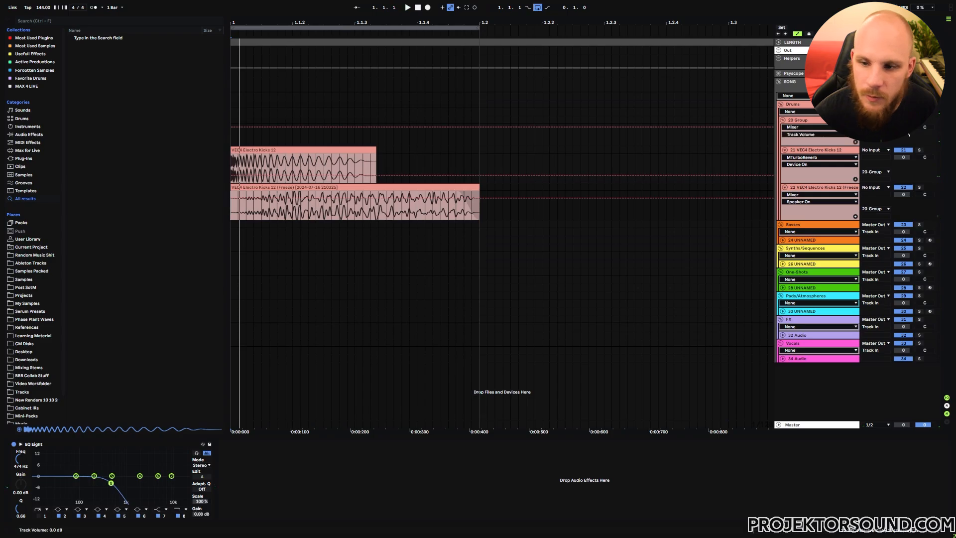
{"action": "type", "text": "-9"}
{"action": "key", "text": "Return"}
{"action": "key", "text": "space"}
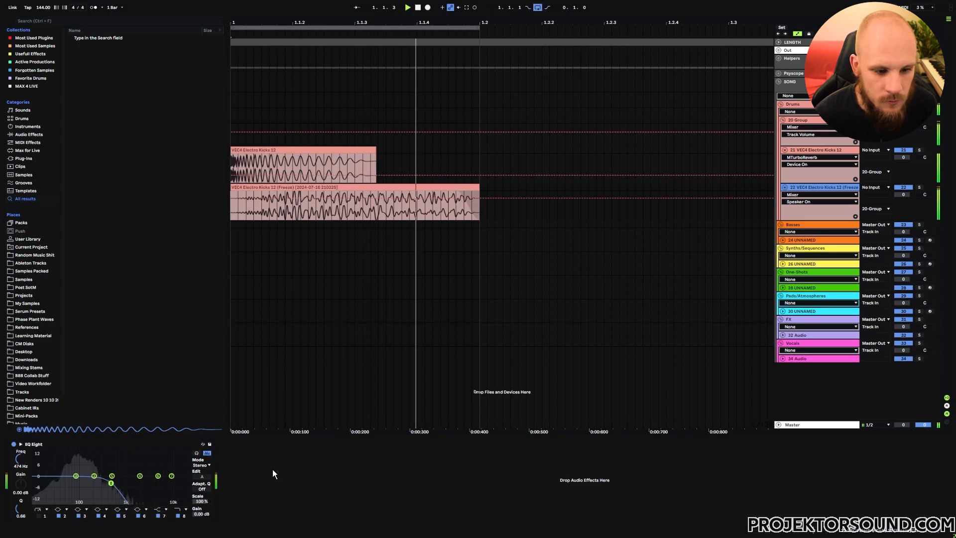
- In the reverb track's EQ Eight, boost band 2 by about 6.3 dB at 65 Hz and dip the low mids while playing the loop
{"action": "key", "text": "space"}
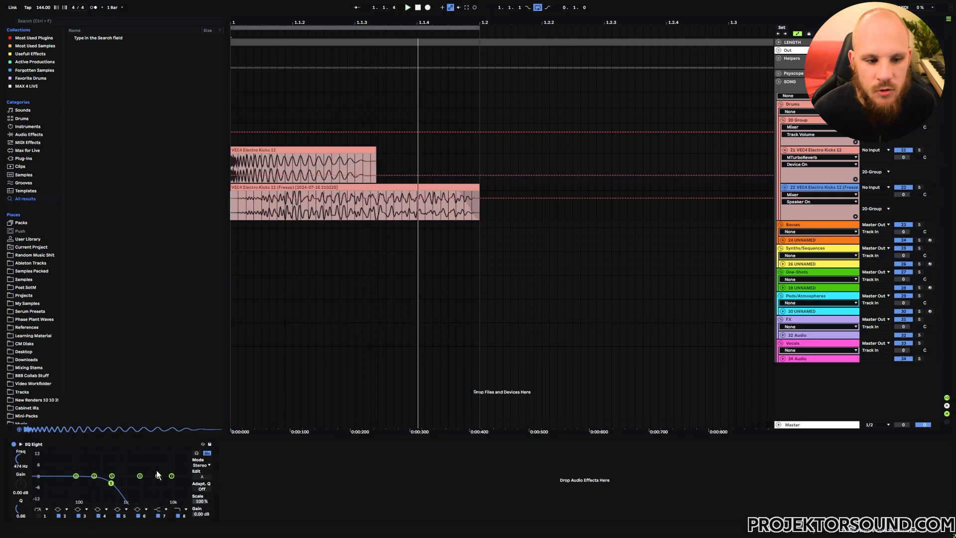
{"action": "key", "text": "space"}
{"action": "left_click_drag", "start_coordinate": [94, 476], "coordinate": [72, 465]}
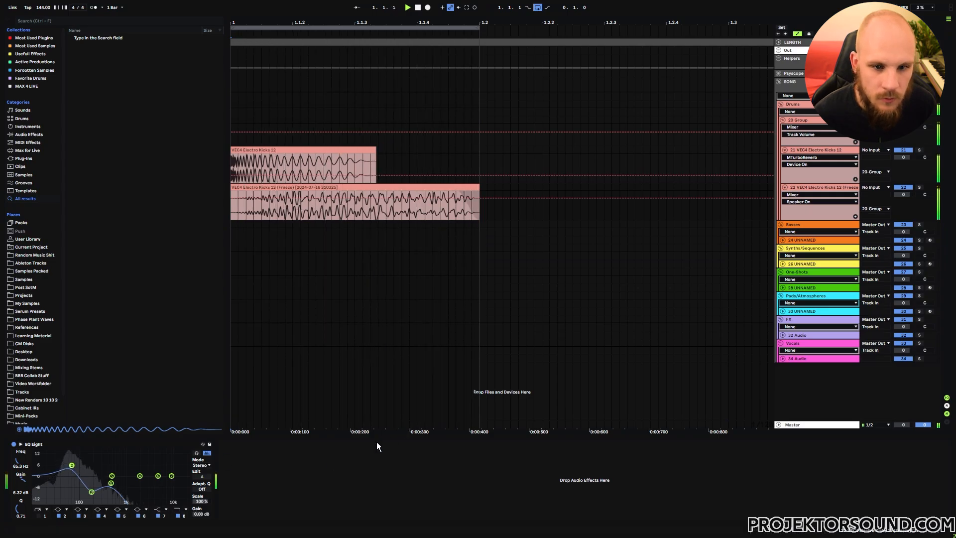
{"action": "key", "text": "space"}
- Mark the attack portion of the dry electro kick clip and play the loop to check it
{"action": "left_click", "coordinate": [803, 150]}
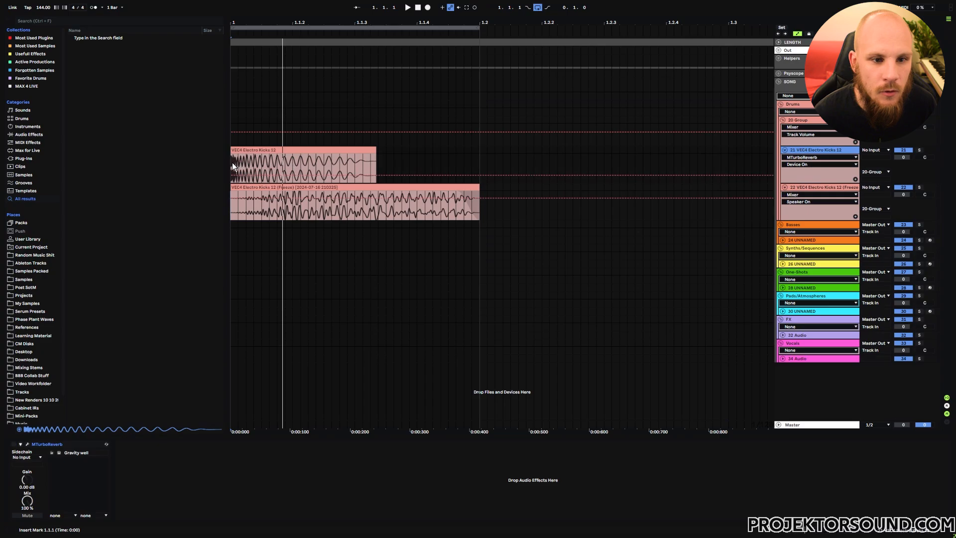
{"action": "left_click_drag", "start_coordinate": [232, 162], "coordinate": [309, 166]}
{"action": "left_click", "coordinate": [306, 170]}
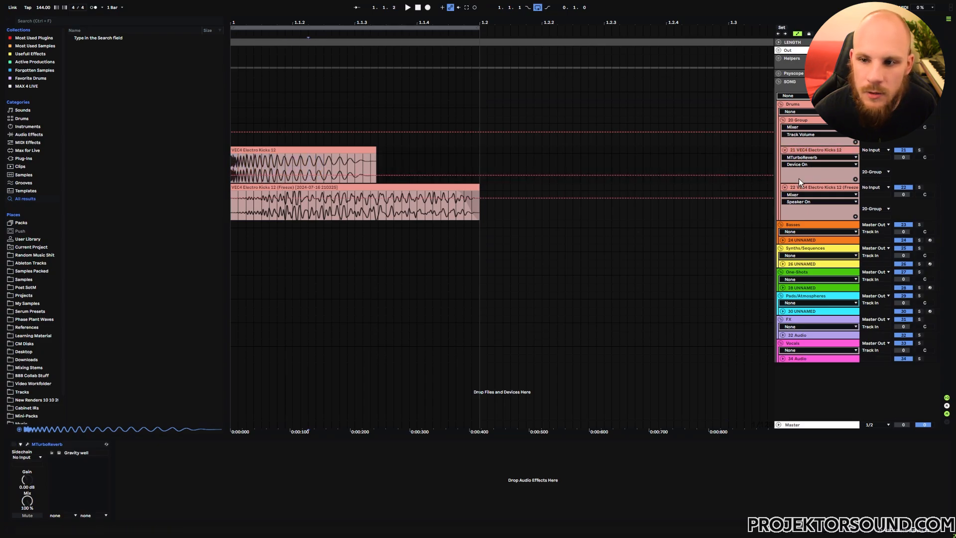
{"action": "key", "text": "space"}
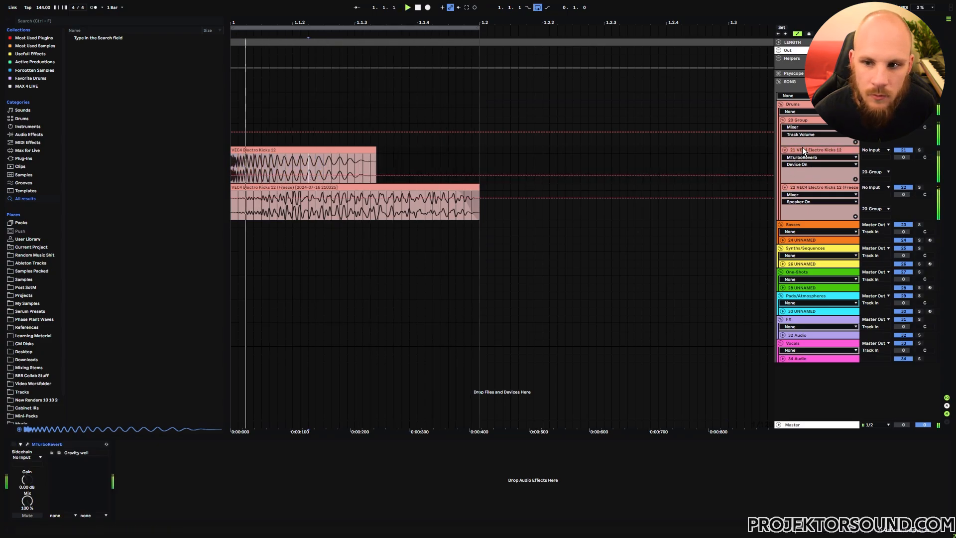
- Browse the VEC4 Clubby Kicks folder in Samples Packed and audition the samples from 027 to 034
{"action": "left_click", "coordinate": [28, 271]}
{"action": "left_click", "coordinate": [82, 237]}
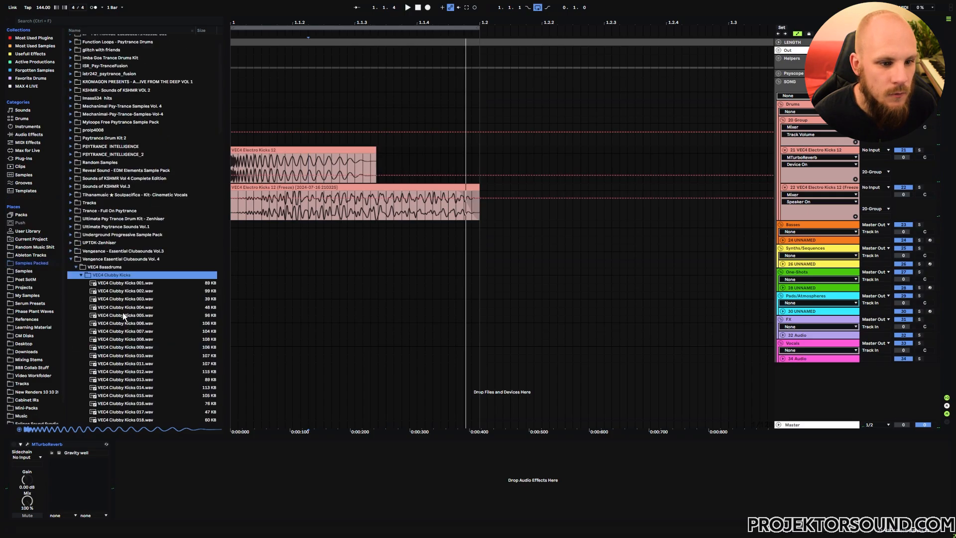
{"action": "scroll", "coordinate": [141, 344], "scroll_direction": "down", "scroll_amount": 5}
{"action": "left_click", "coordinate": [140, 325]}
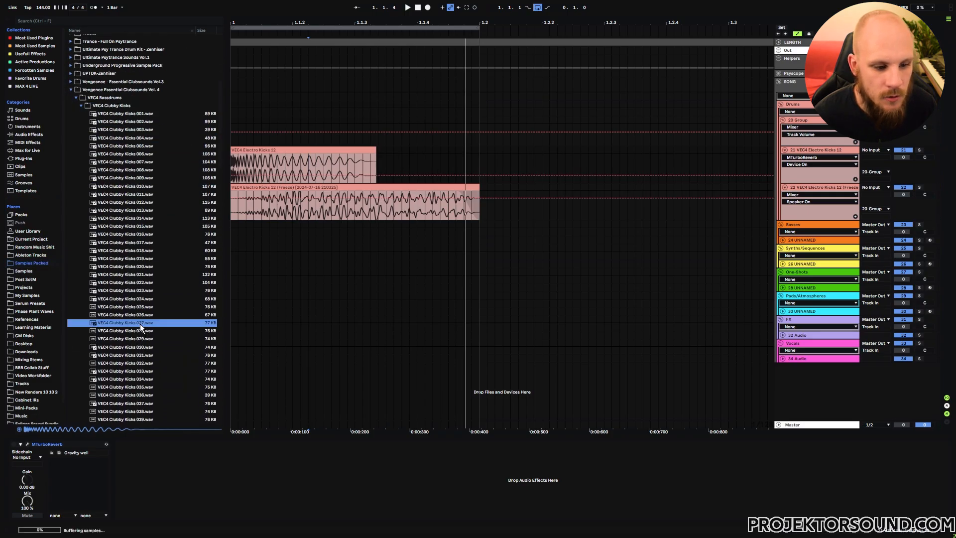
{"action": "key", "text": "Down"}
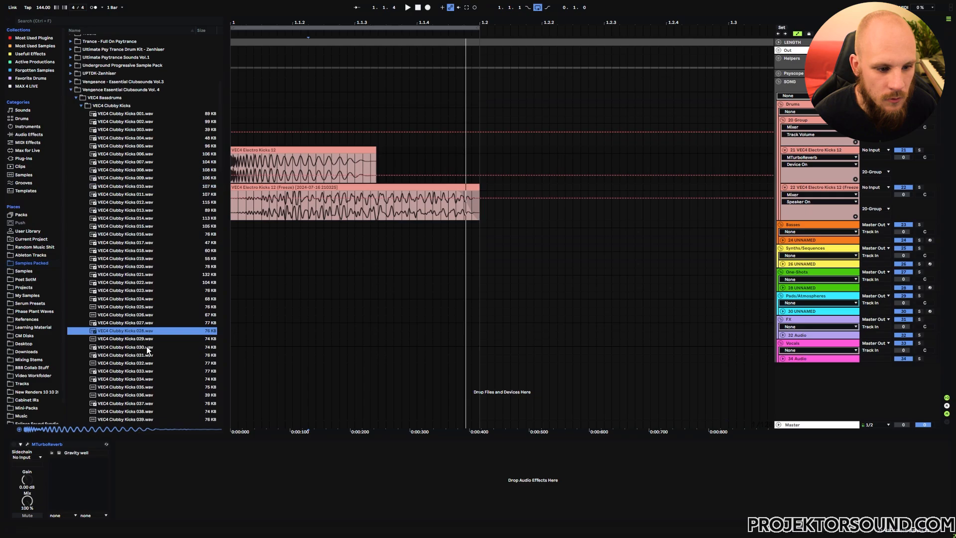
{"action": "key", "text": "Down"}
{"action": "key", "text": "Down"}
{"action": "key", "text": "Down"}
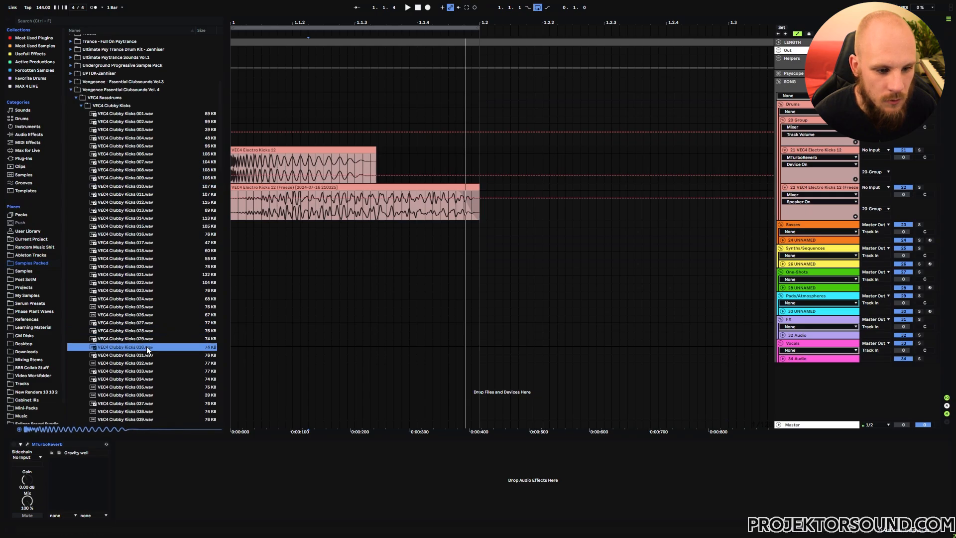
{"action": "key", "text": "Down"}
{"action": "key", "text": "Down"}
{"action": "key", "text": "Down"}
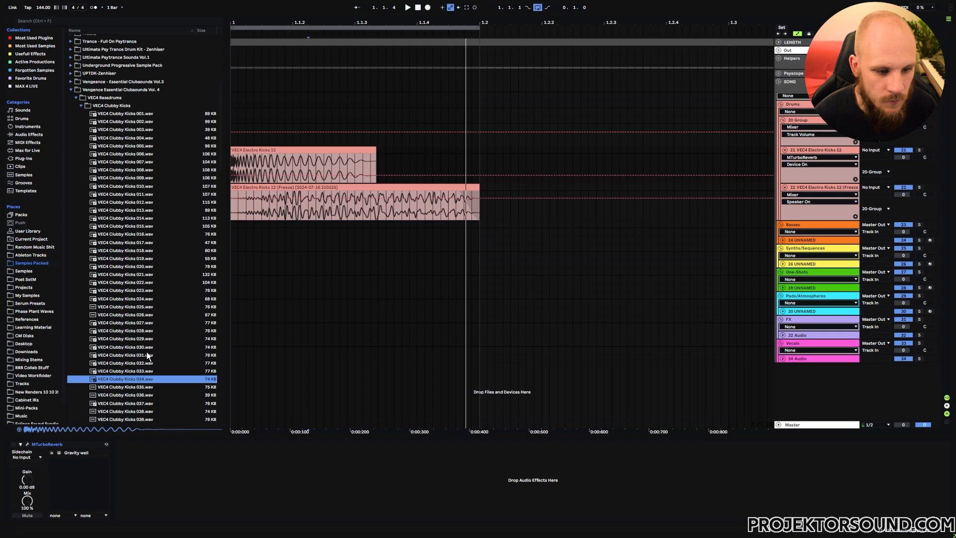
- Insert an audio track below the dry kick and place VEC4 Clubby Kicks 034 on it at bar 1
{"action": "left_click", "coordinate": [808, 151]}
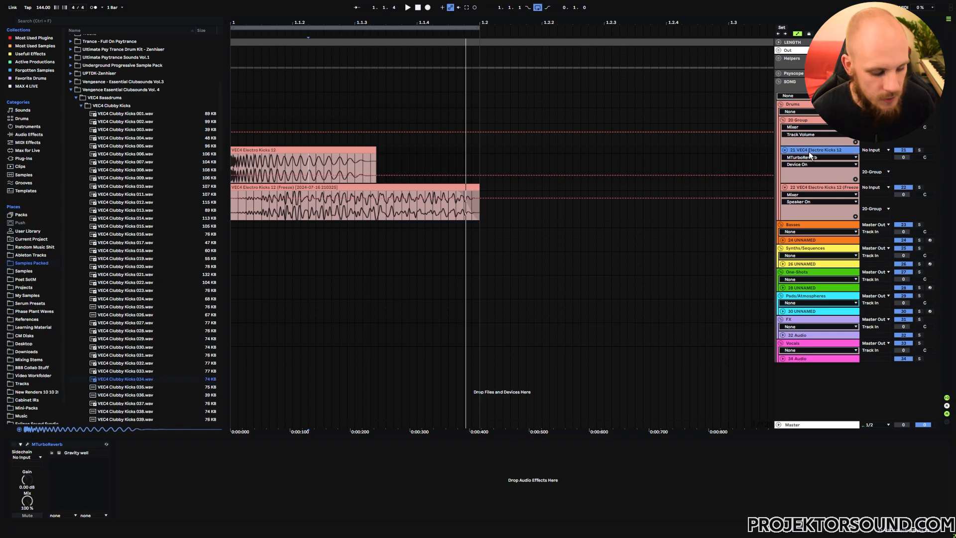
{"action": "key", "text": "ctrl+t"}
{"action": "left_click_drag", "start_coordinate": [150, 379], "coordinate": [232, 202]}
- Add EQ Eight to the Clubby Kicks track and use its first band as a low cut at about 362 Hz
{"action": "right_click", "coordinate": [278, 201]}
{"action": "right_click", "coordinate": [278, 201]}
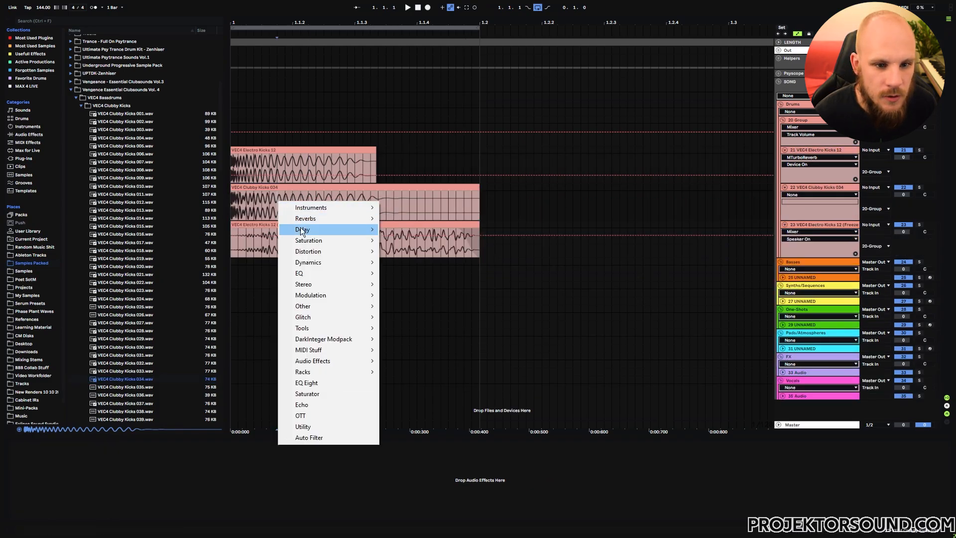
{"action": "left_click", "coordinate": [306, 383]}
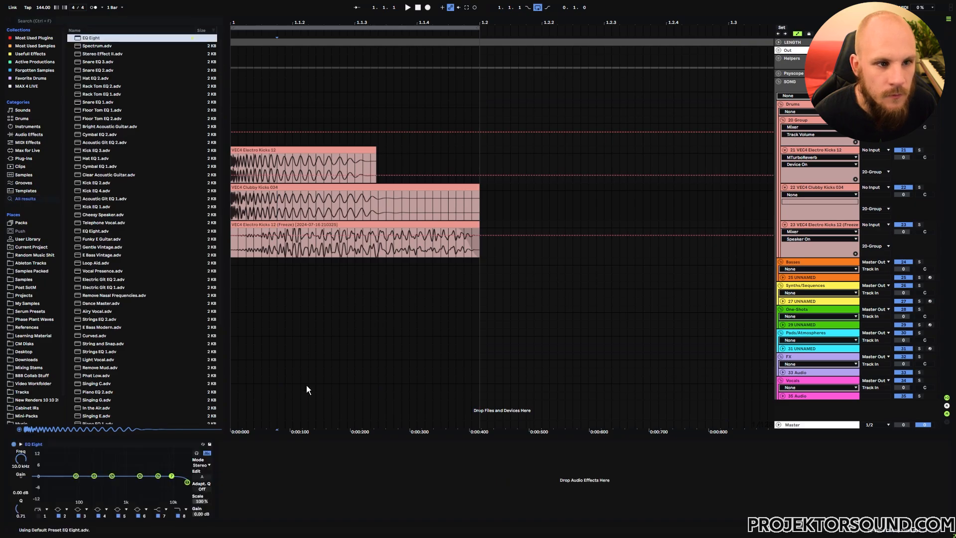
{"action": "key", "text": "space"}
{"action": "left_click", "coordinate": [39, 515]}
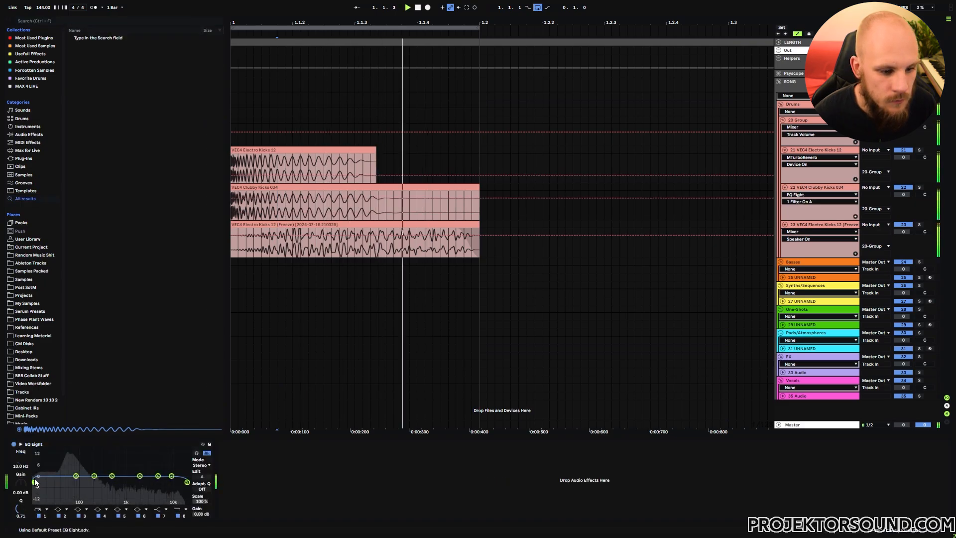
{"action": "left_click_drag", "start_coordinate": [36, 481], "coordinate": [105, 490]}
{"action": "key", "text": "space"}
- Add LFOTool to the Clubby Kicks track and reshape its curve to start at full level and dip steeply at the midpoint
{"action": "right_click", "coordinate": [287, 482]}
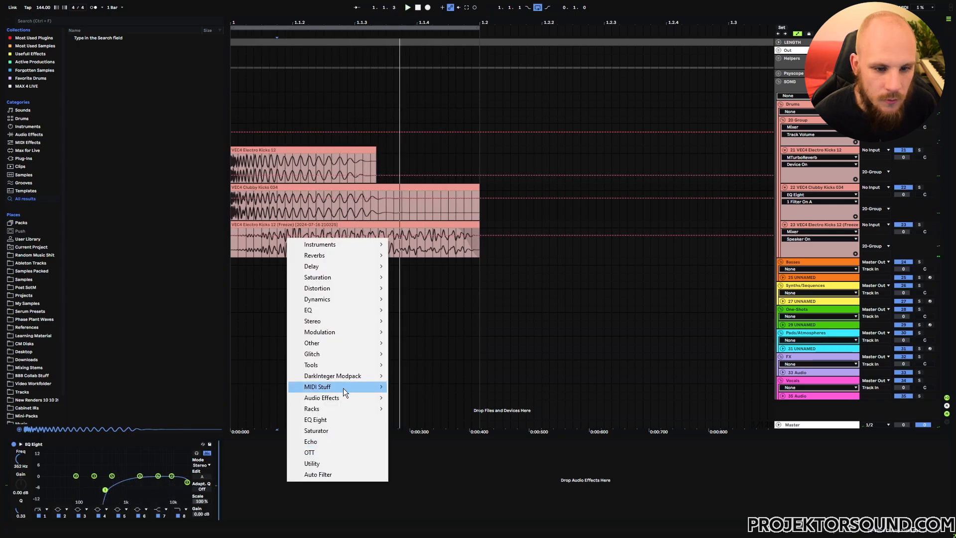
{"action": "mouse_move", "coordinate": [349, 329]}
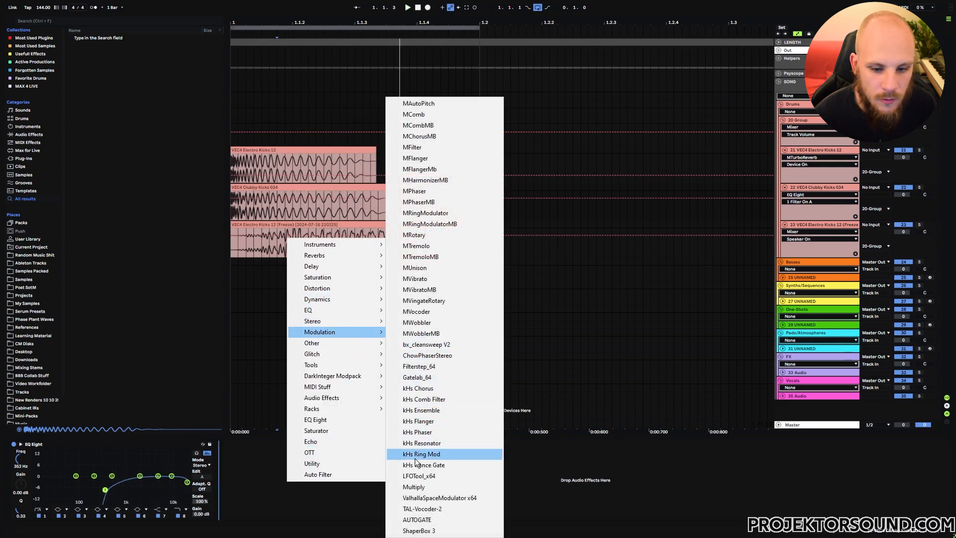
{"action": "left_click", "coordinate": [415, 476]}
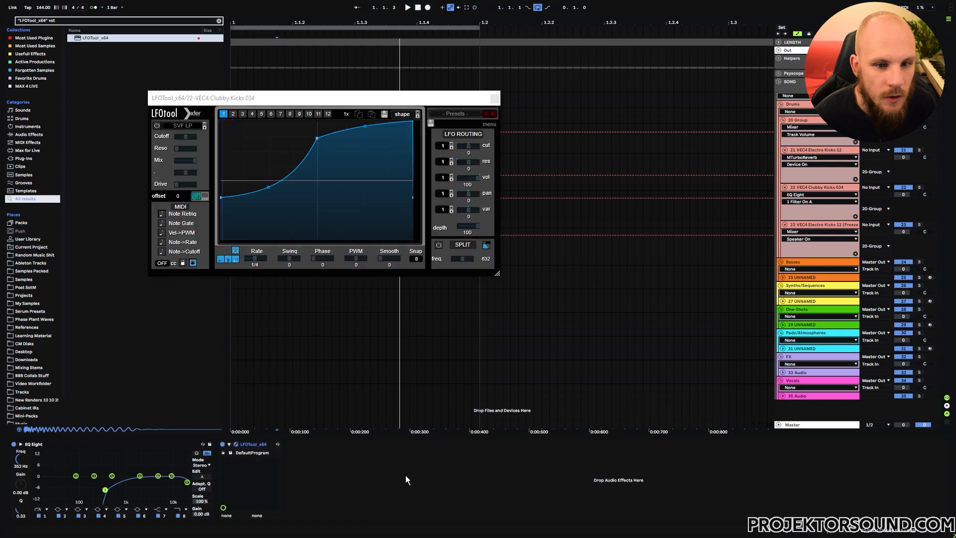
{"action": "key", "text": "space"}
{"action": "left_click_drag", "start_coordinate": [222, 198], "coordinate": [221, 123]}
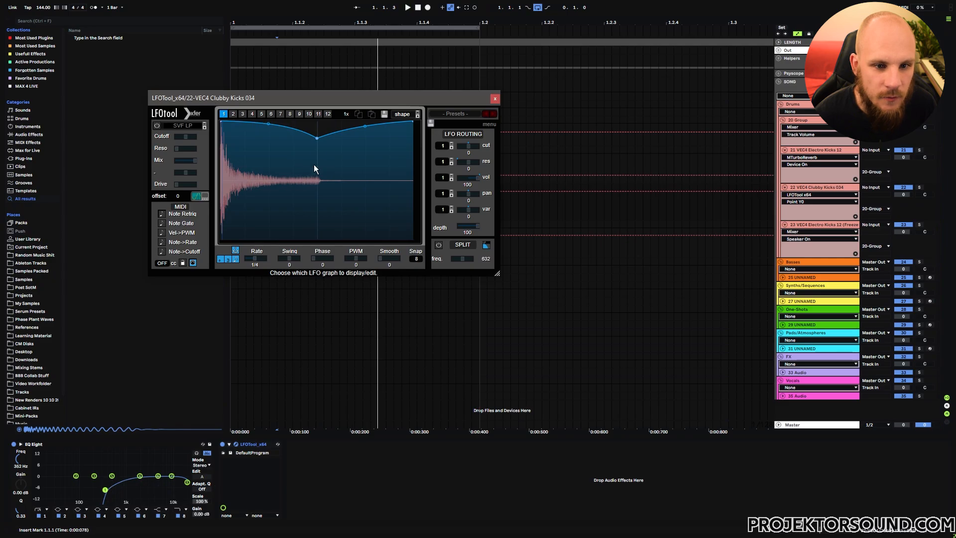
{"action": "left_click_drag", "start_coordinate": [318, 139], "coordinate": [317, 225]}
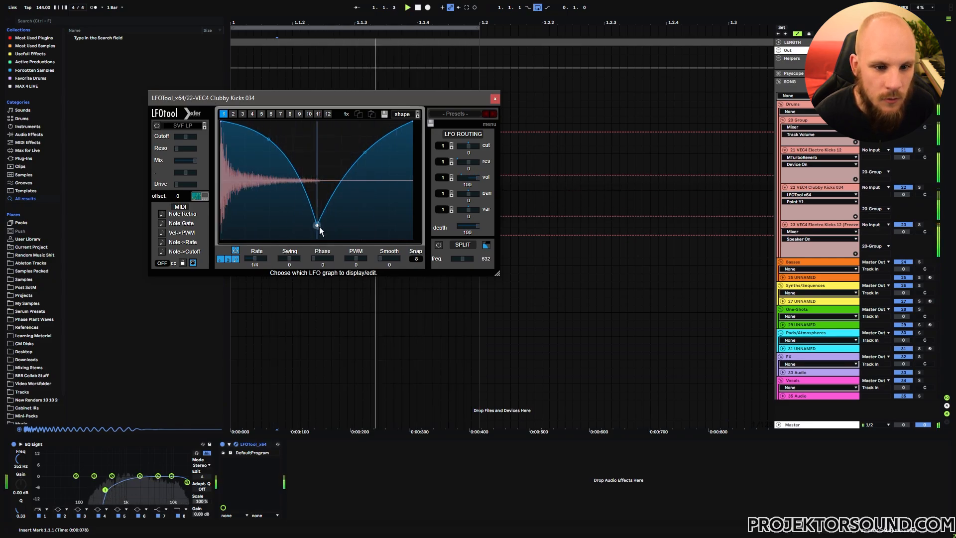
{"action": "left_click", "coordinate": [495, 100]}
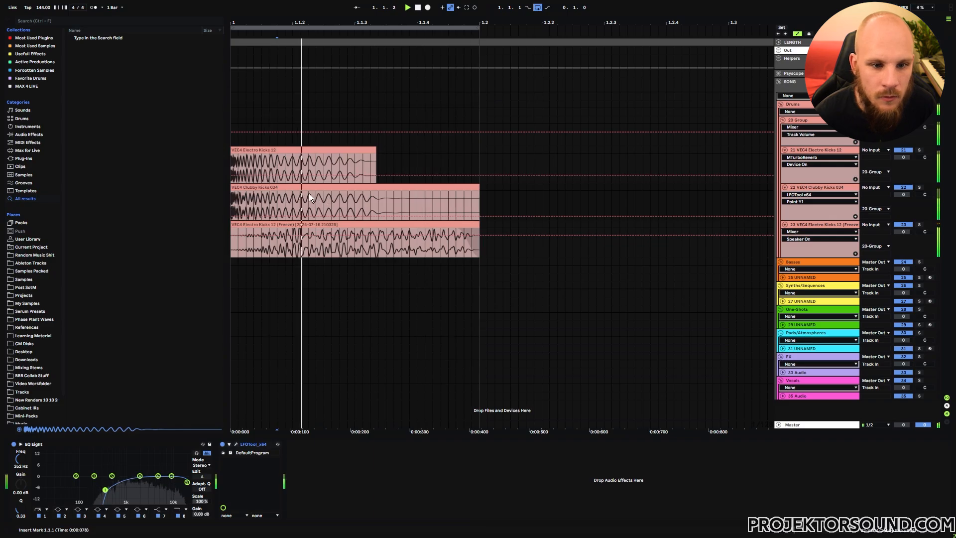
{"action": "key", "text": "space"}
- Set the project tempo to 128 BPM
{"action": "left_click", "coordinate": [309, 189]}
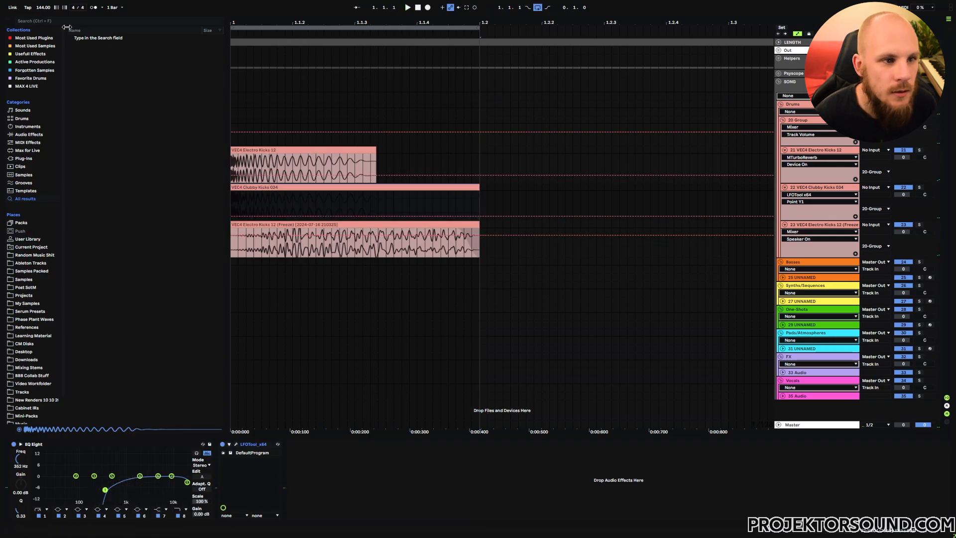
{"action": "left_click", "coordinate": [44, 8]}
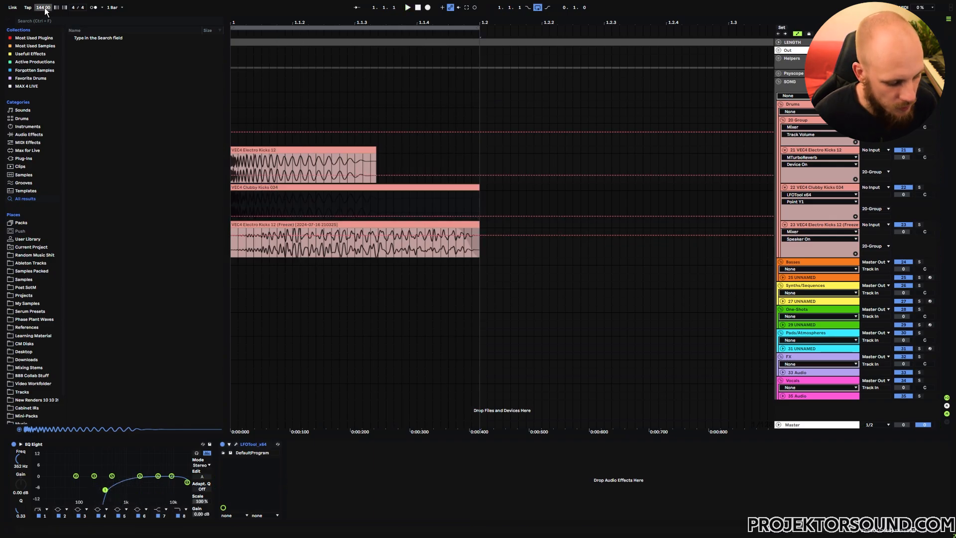
{"action": "key", "text": "Return"}
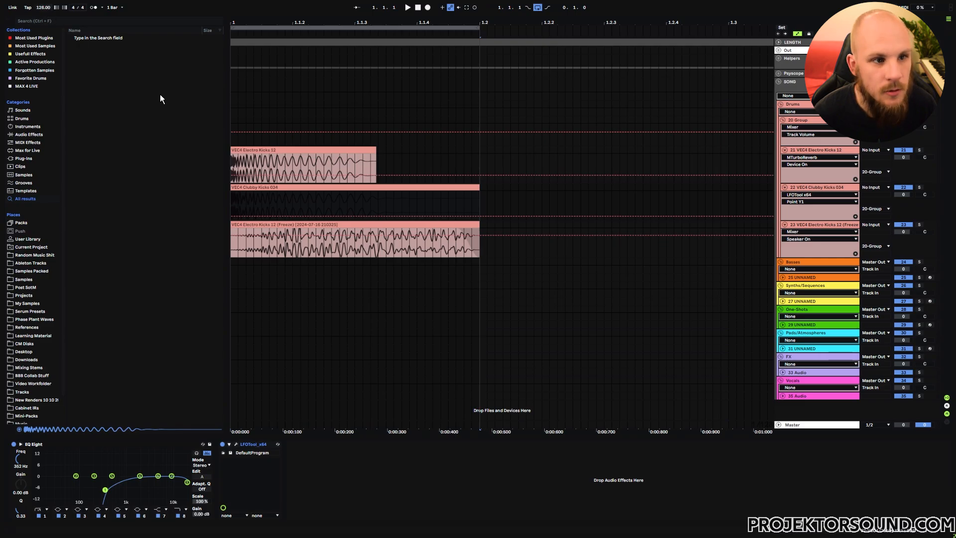
- Turn off Warp for the rendered reverb clip, the Clubby Kicks clip and the dry electro kick clip
{"action": "double_click", "coordinate": [437, 239]}
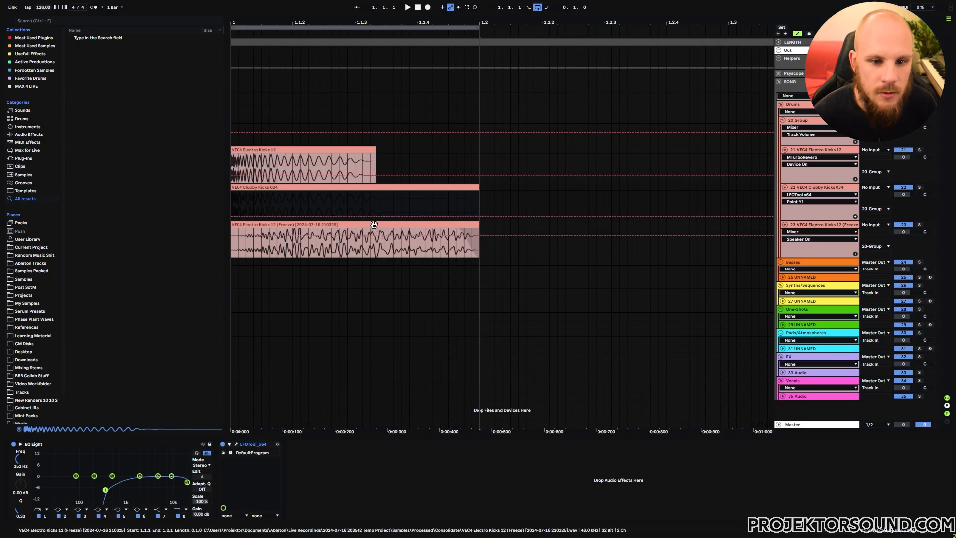
{"action": "left_click", "coordinate": [88, 232]}
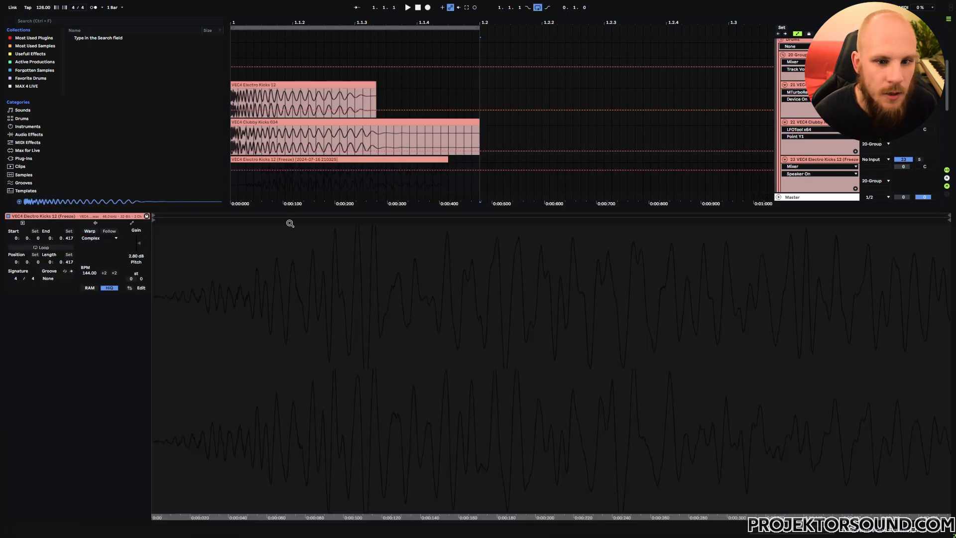
{"action": "left_click", "coordinate": [375, 124]}
{"action": "left_click", "coordinate": [89, 232]}
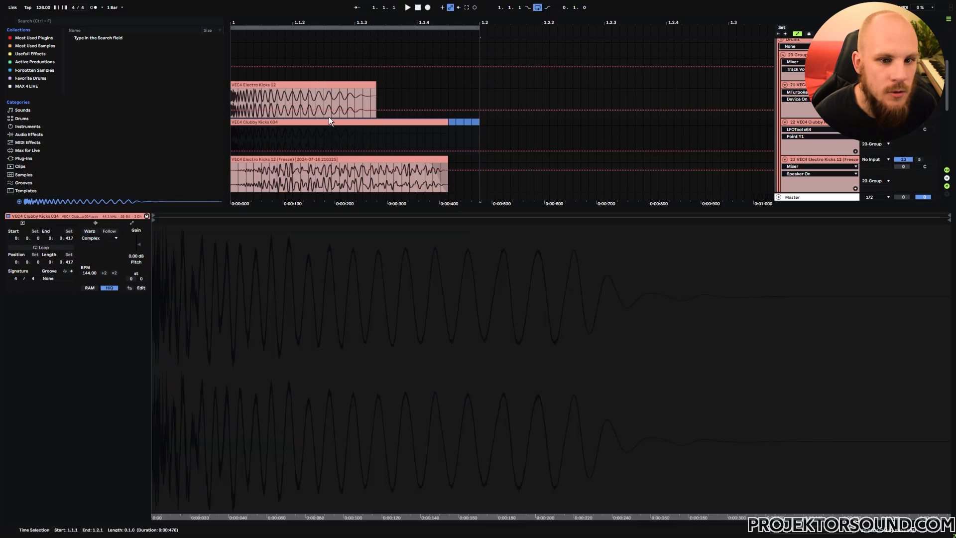
{"action": "left_click", "coordinate": [329, 116]}
{"action": "left_click", "coordinate": [90, 232]}
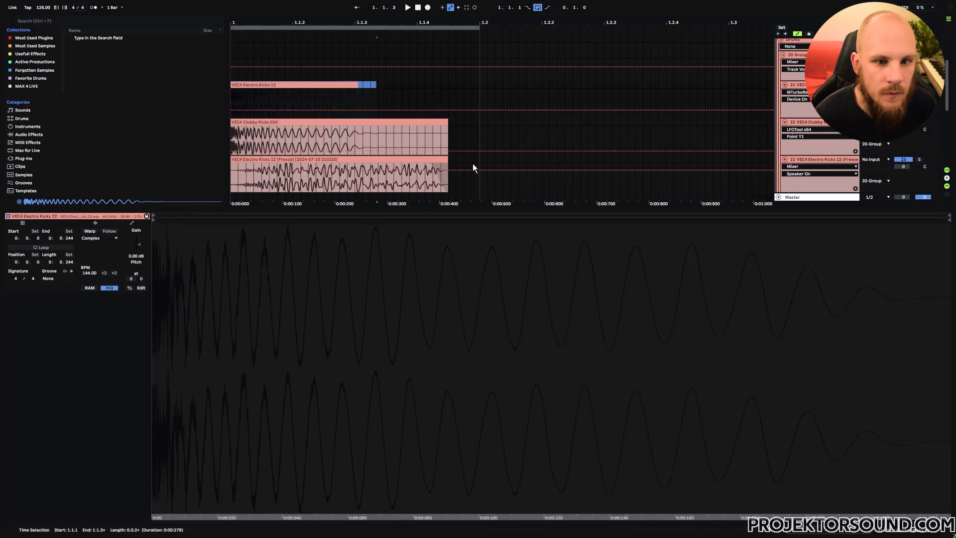
- Shrink the clip view, inspect the gap between the reverb clip's end and the next beat, and play the loop
{"action": "left_click", "coordinate": [455, 160]}
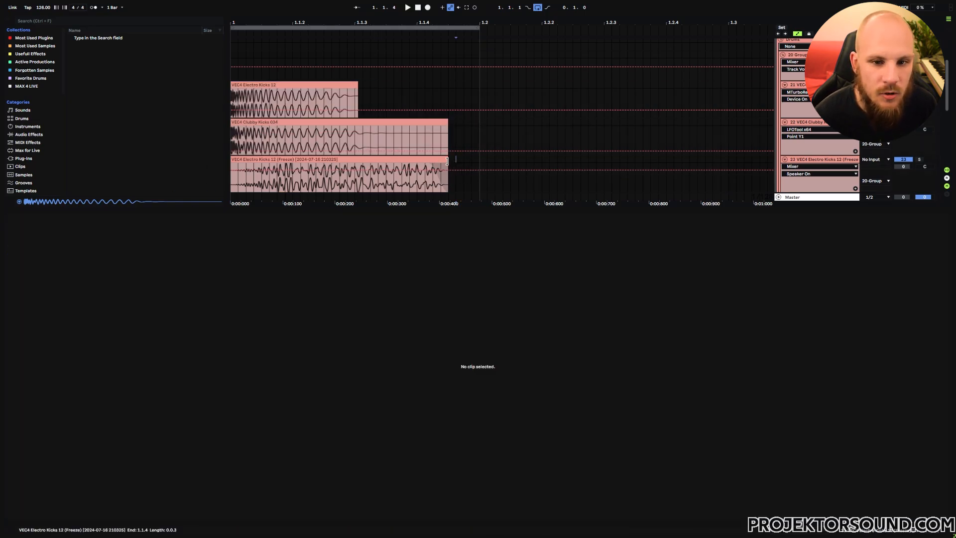
{"action": "left_click_drag", "start_coordinate": [415, 213], "coordinate": [400, 459]}
{"action": "left_click_drag", "start_coordinate": [446, 223], "coordinate": [474, 224]}
{"action": "left_click", "coordinate": [239, 248]}
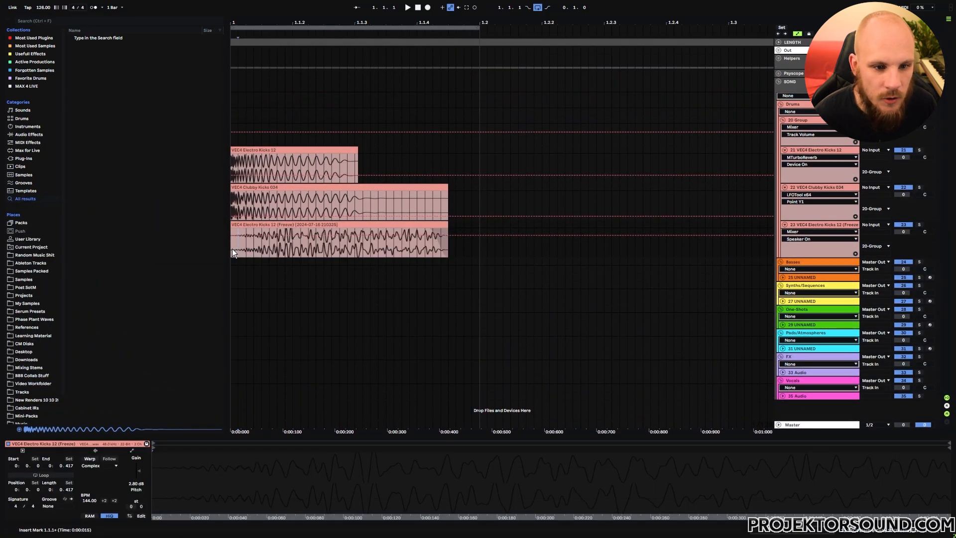
{"action": "key", "text": "space"}
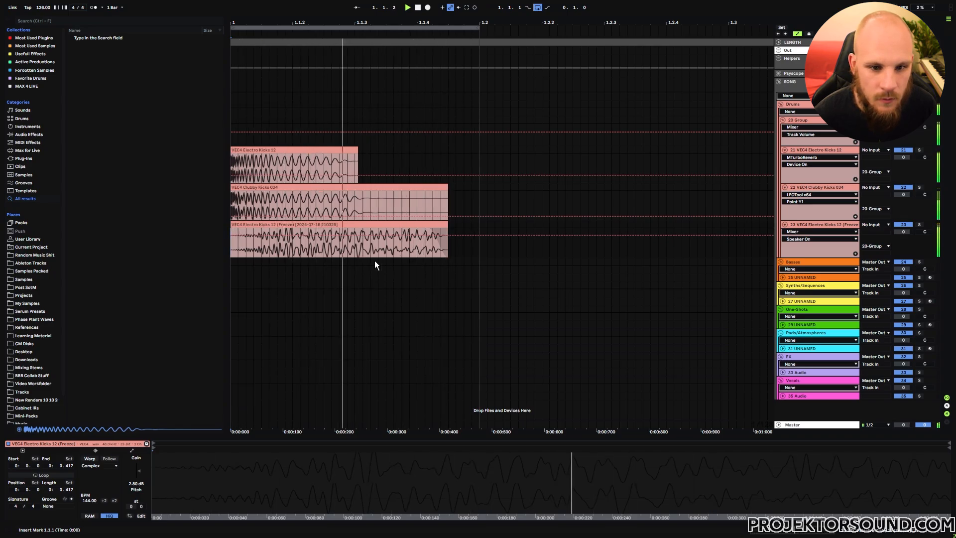
{"action": "key", "text": "space"}
- Add MTurboReverb after EQ Eight on the rendered reverb track and load the Small room preset
{"action": "key", "text": "shift+Tab"}
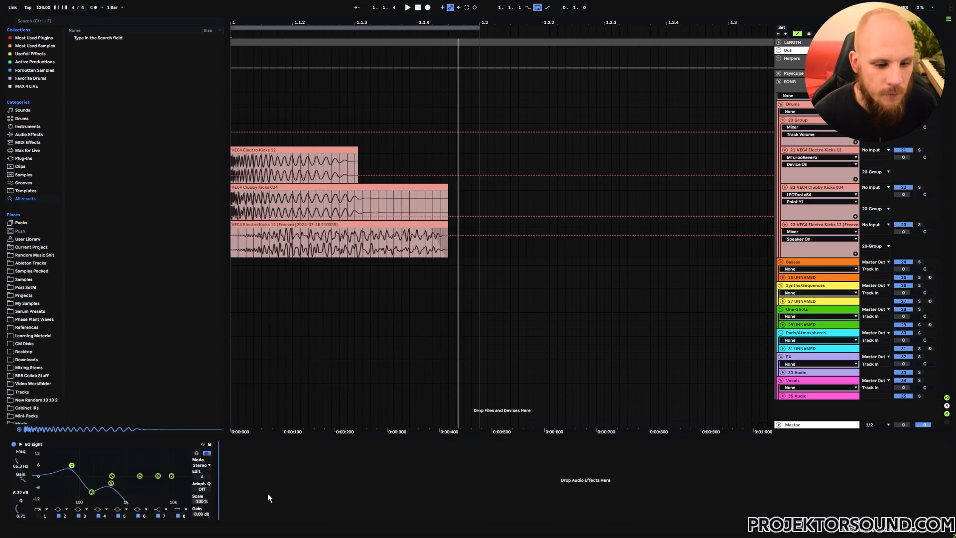
{"action": "right_click", "coordinate": [267, 493]}
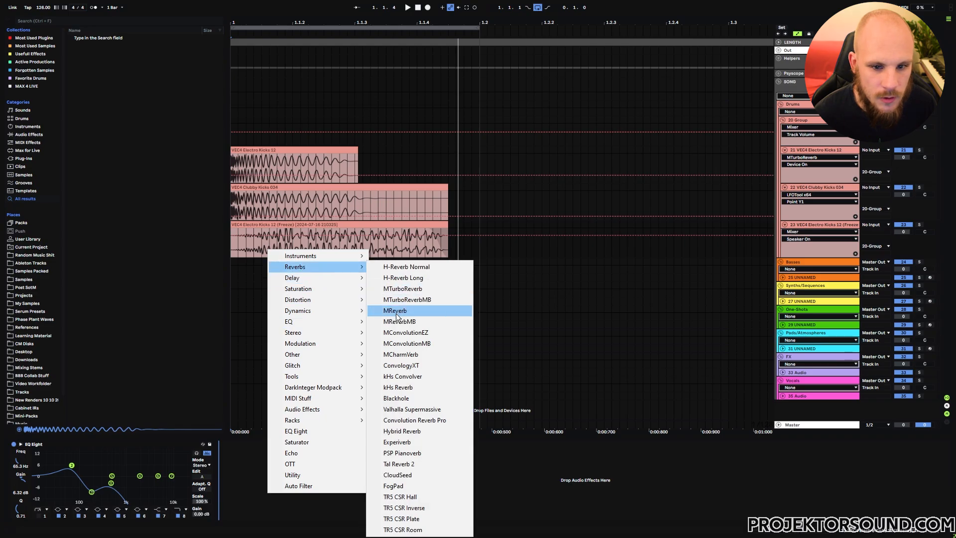
{"action": "left_click", "coordinate": [410, 290]}
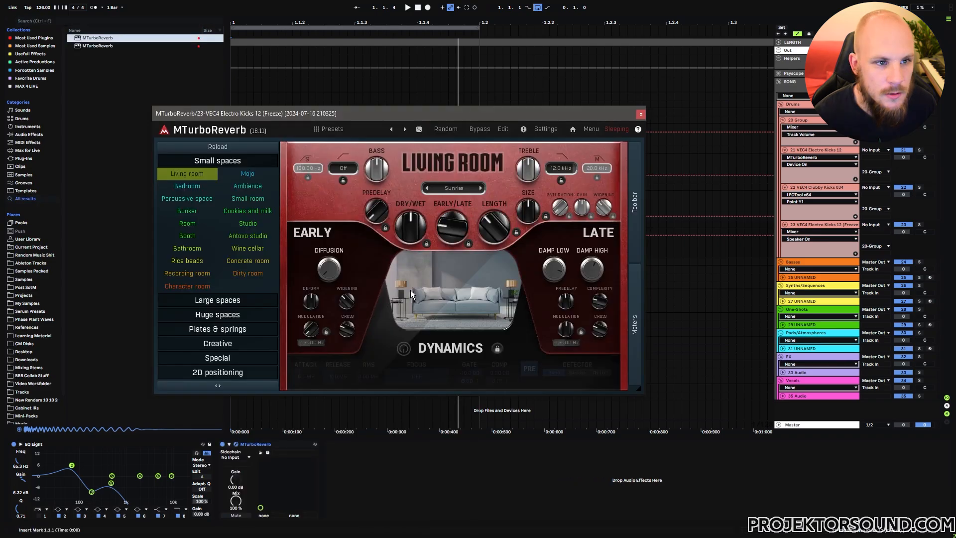
{"action": "left_click", "coordinate": [248, 198]}
- Set the Small room reverb's dry/wet to 50% and slightly raise its length while the loop plays
{"action": "left_click_drag", "start_coordinate": [417, 230], "coordinate": [417, 211]}
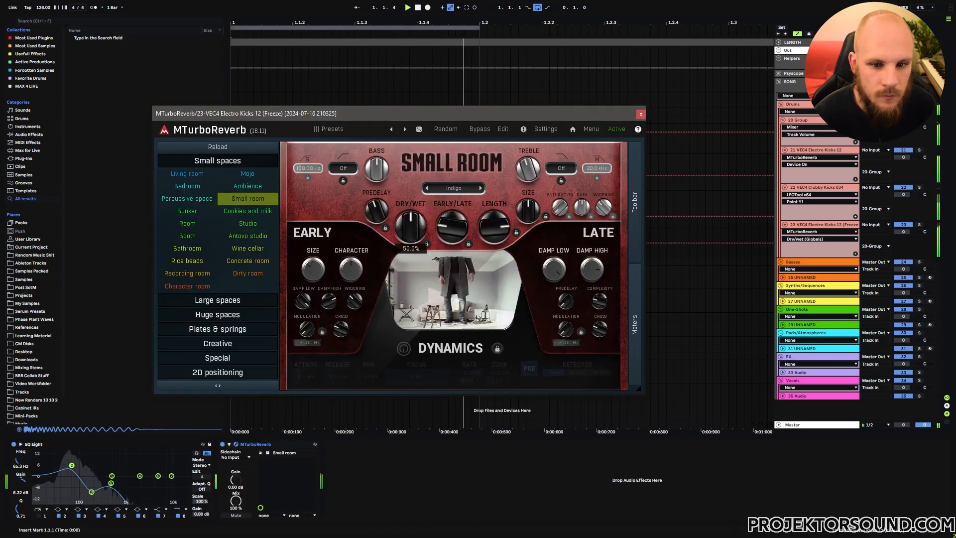
{"action": "left_click_drag", "start_coordinate": [495, 229], "coordinate": [495, 224]}
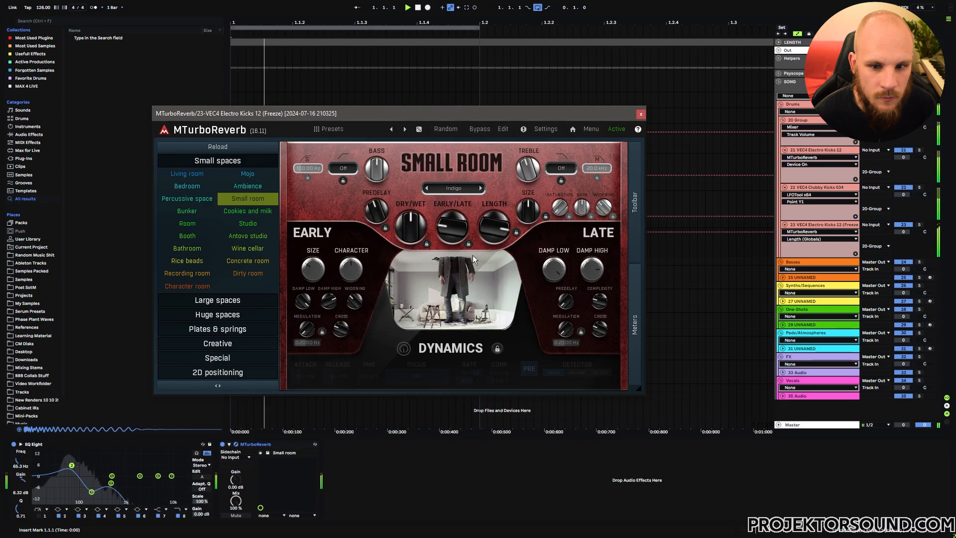
- Freeze and flatten the rendered reverb track, and trim the resulting audio to a one-beat clip
{"action": "left_click", "coordinate": [639, 113]}
{"action": "key", "text": "space"}
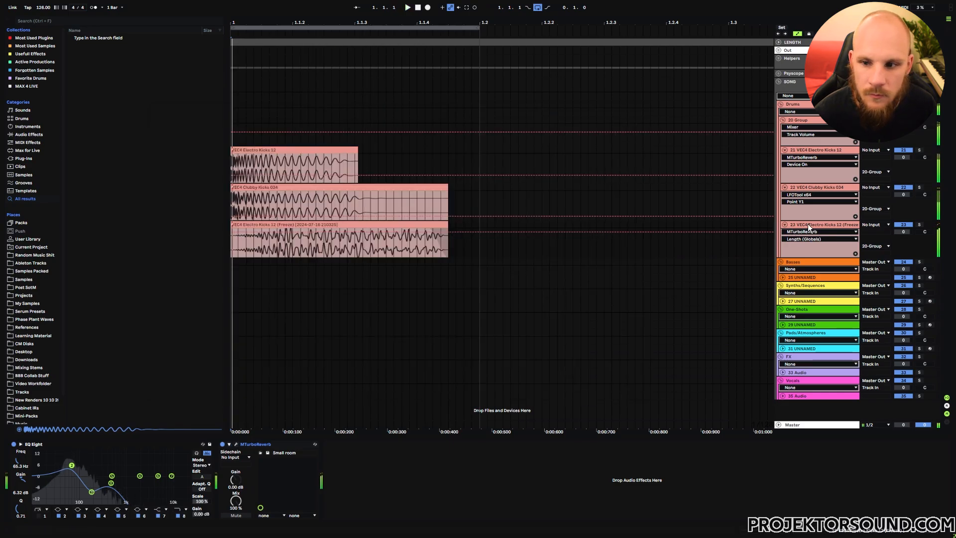
{"action": "right_click", "coordinate": [808, 224]}
{"action": "left_click", "coordinate": [822, 275]}
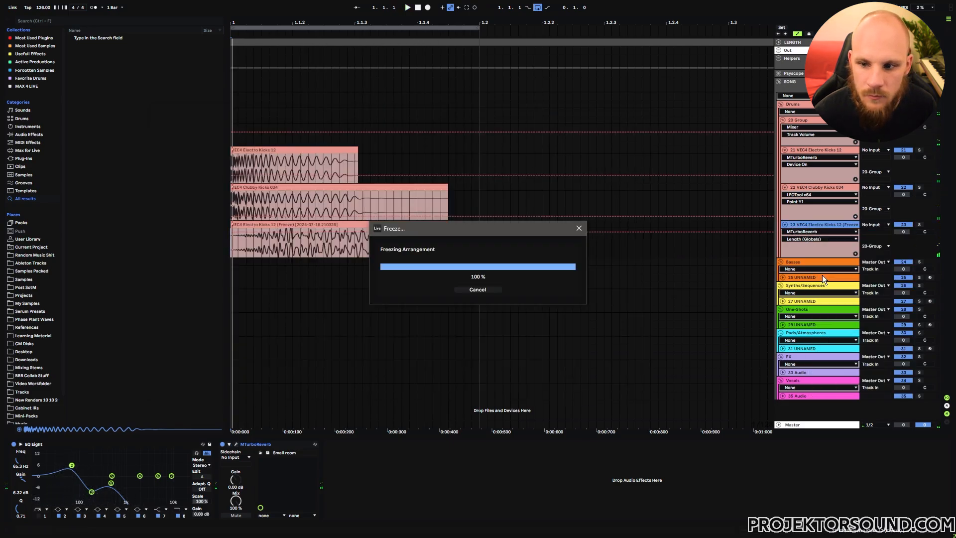
{"action": "right_click", "coordinate": [805, 224]}
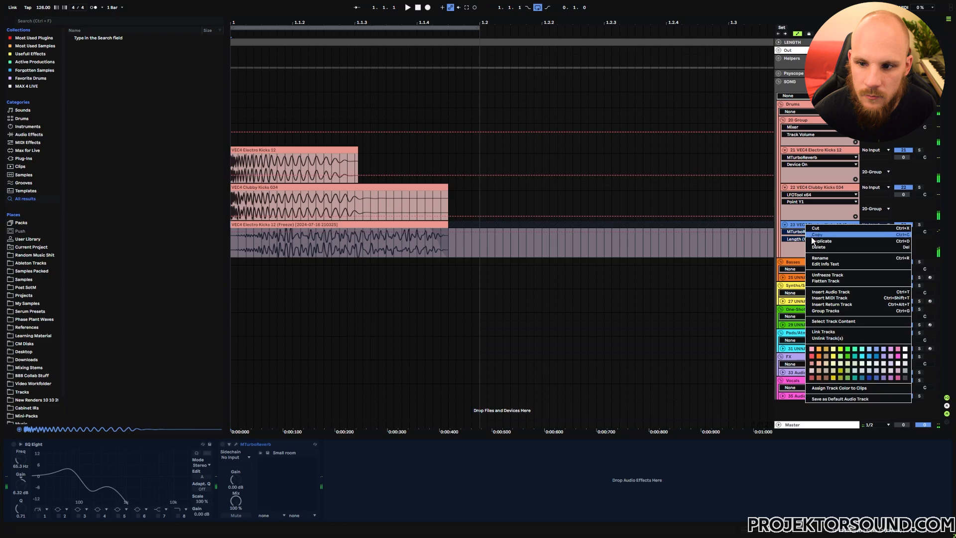
{"action": "left_click", "coordinate": [825, 281]}
{"action": "key", "text": "ctrl+j"}
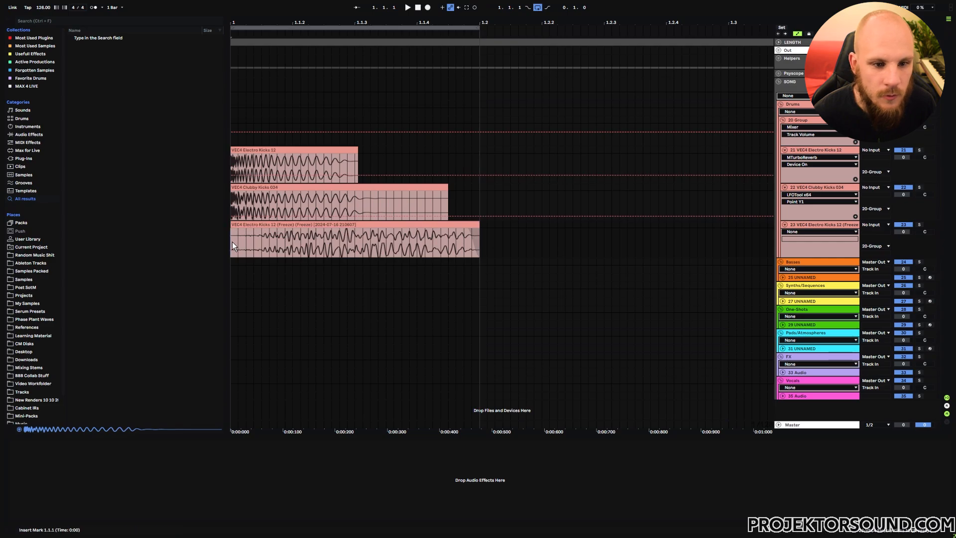
- Activate the Psyscope track and display its Psyscope plug-in while the loop plays
{"action": "key", "text": "space"}
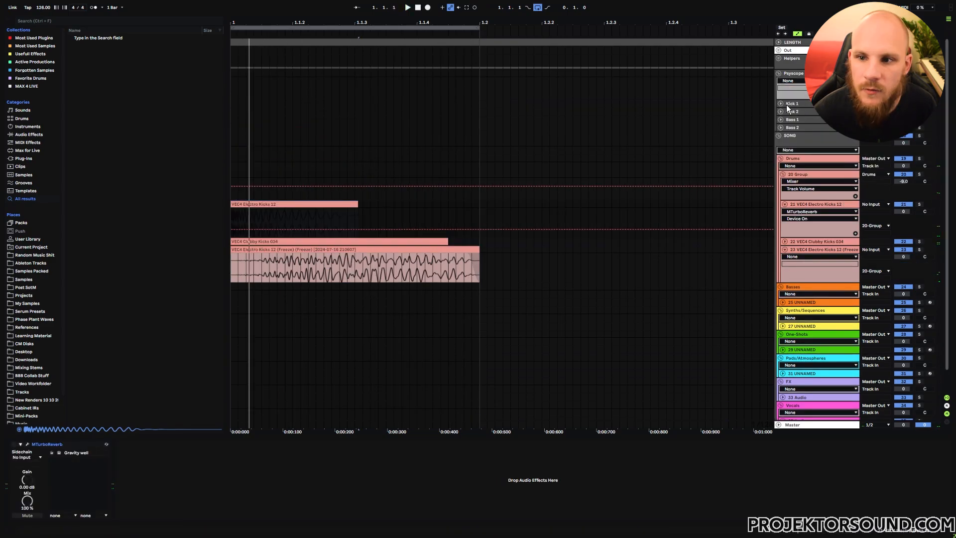
{"action": "left_click", "coordinate": [780, 103]}
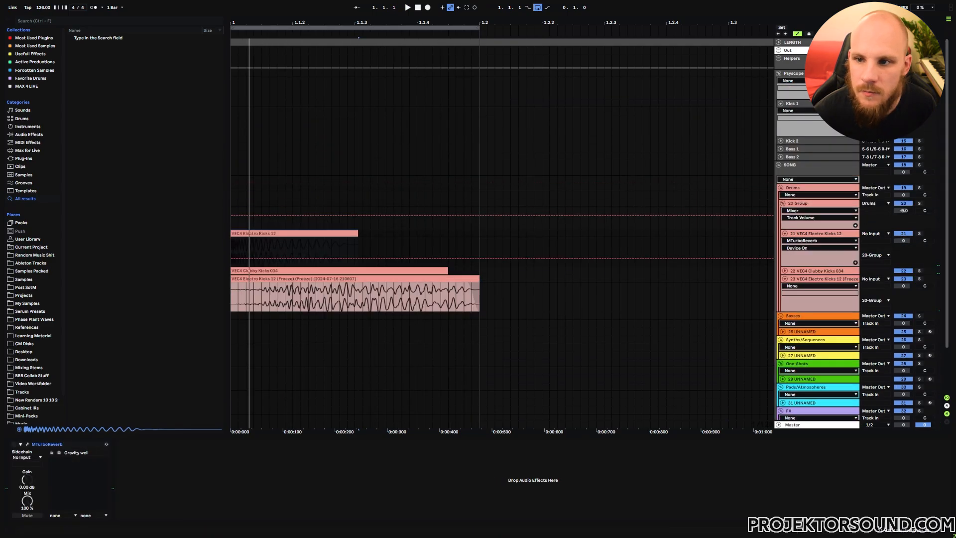
{"action": "left_click", "coordinate": [799, 110]}
{"action": "left_click", "coordinate": [841, 213]}
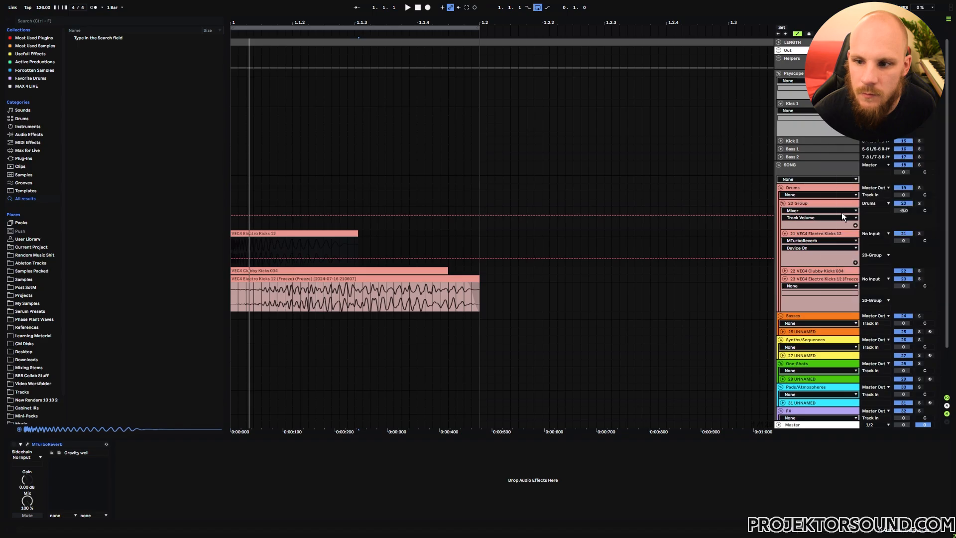
{"action": "left_click", "coordinate": [780, 103]}
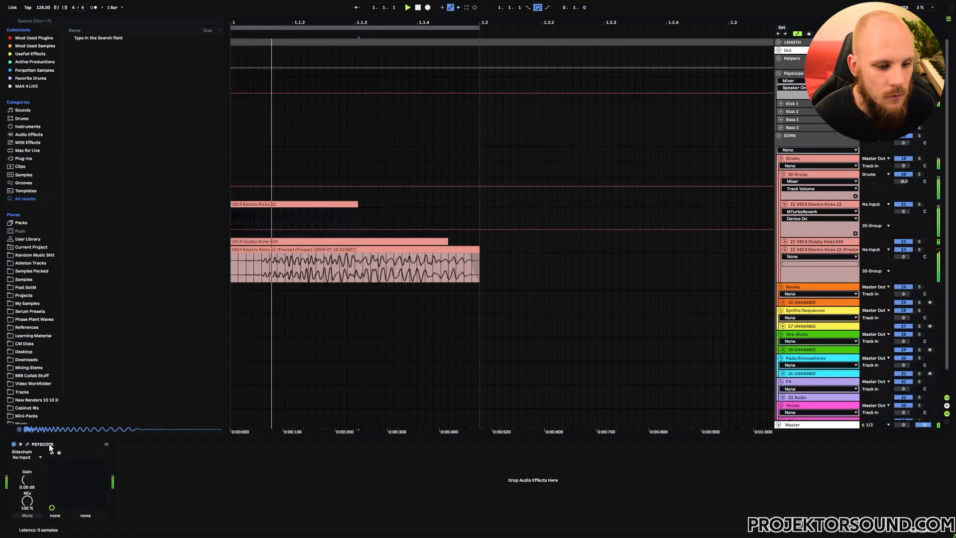
{"action": "left_click", "coordinate": [28, 444]}
{"action": "left_click_drag", "start_coordinate": [392, 72], "coordinate": [487, 75]}
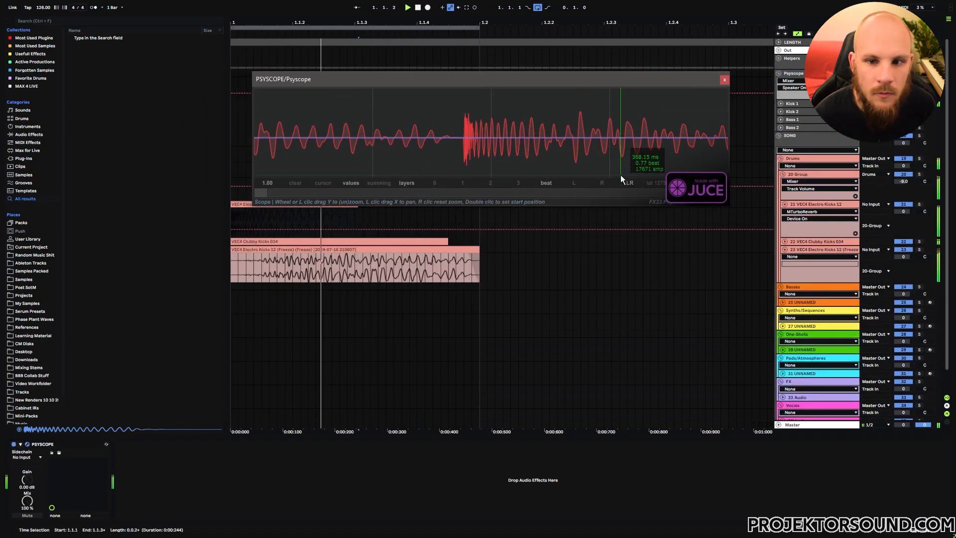
- Set Psyscope's latency value to 0 and examine how the kick waveform lines up with the beat
{"action": "double_click", "coordinate": [652, 181]}
{"action": "type", "text": "0"}
{"action": "key", "text": "Return"}
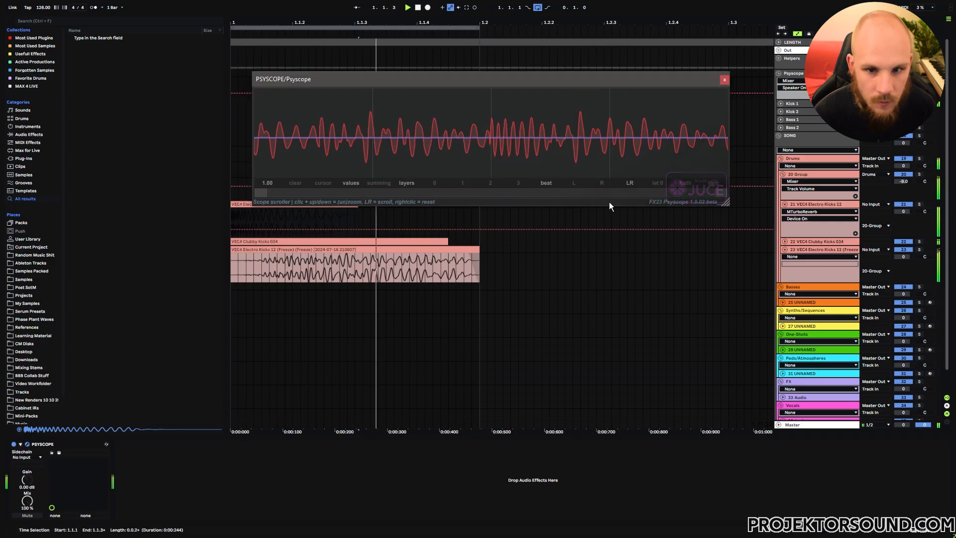
{"action": "key", "text": "space"}
{"action": "key", "text": "space"}
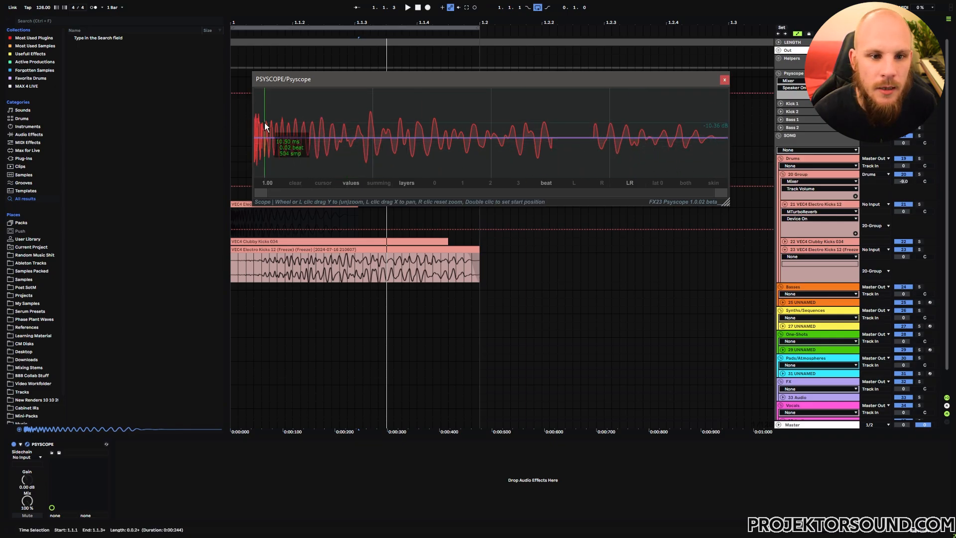
- Replace the disabled MTurboReverb on the dry VEC4 Electro Kicks 12 track with an EQ Eight
{"action": "left_click", "coordinate": [816, 204]}
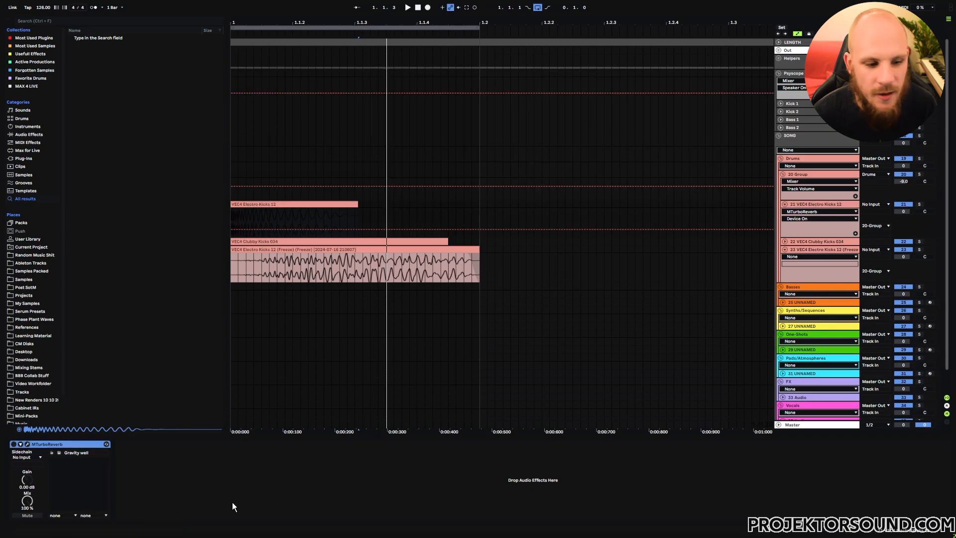
{"action": "left_click", "coordinate": [232, 501]}
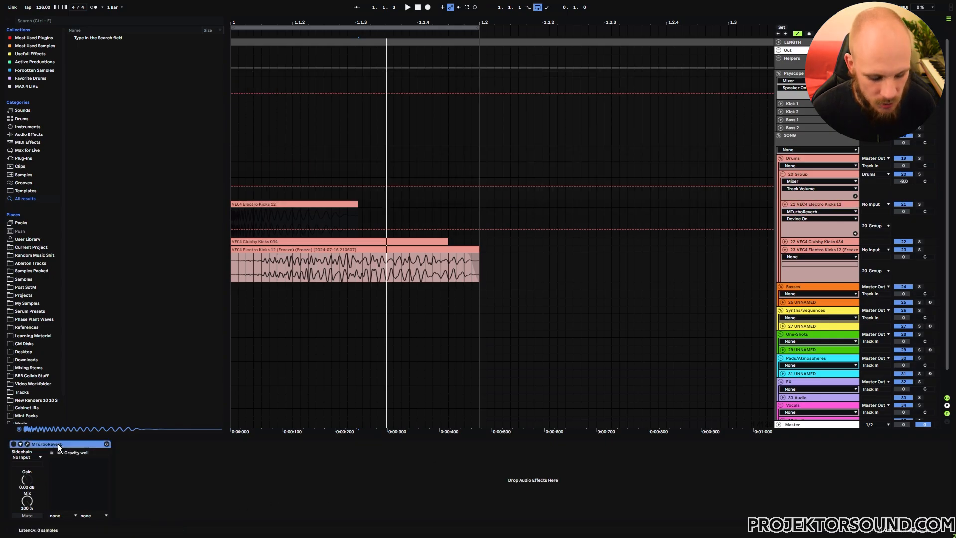
{"action": "key", "text": "Delete"}
{"action": "key", "text": "ctrl+alt+e"}
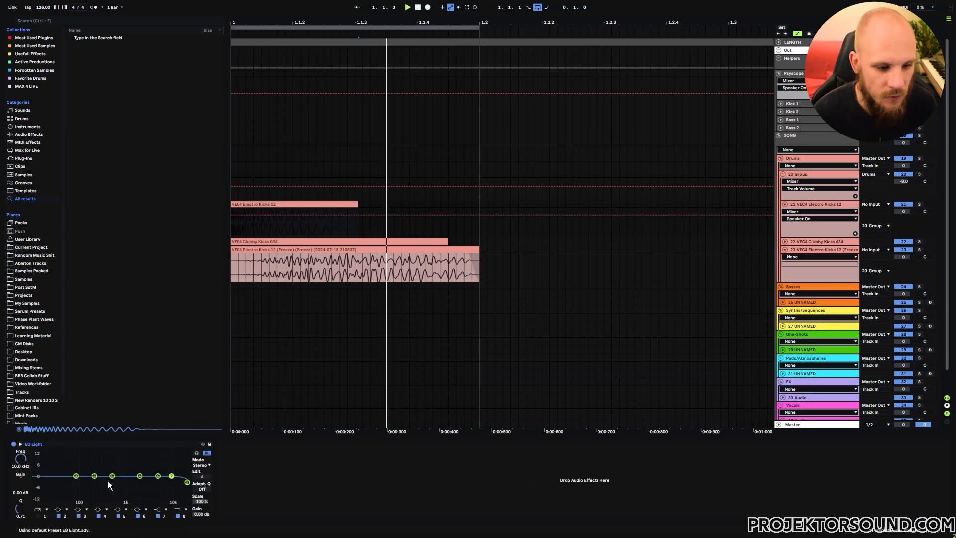
- Shape the dry kick's EQ with a low-mid boost, a 3.10 dB boost at 861 Hz and an upper-mid cut
{"action": "key", "text": "space"}
{"action": "mouse_move", "coordinate": [108, 478]}
{"action": "left_mouse_down"}
{"action": "mouse_move", "coordinate": [111, 467]}
{"action": "mouse_move", "coordinate": [185, 481]}
{"action": "mouse_move", "coordinate": [174, 470]}
{"action": "mouse_move", "coordinate": [174, 478]}
{"action": "mouse_move", "coordinate": [99, 466]}
{"action": "left_mouse_up"}
{"action": "key", "text": "space"}
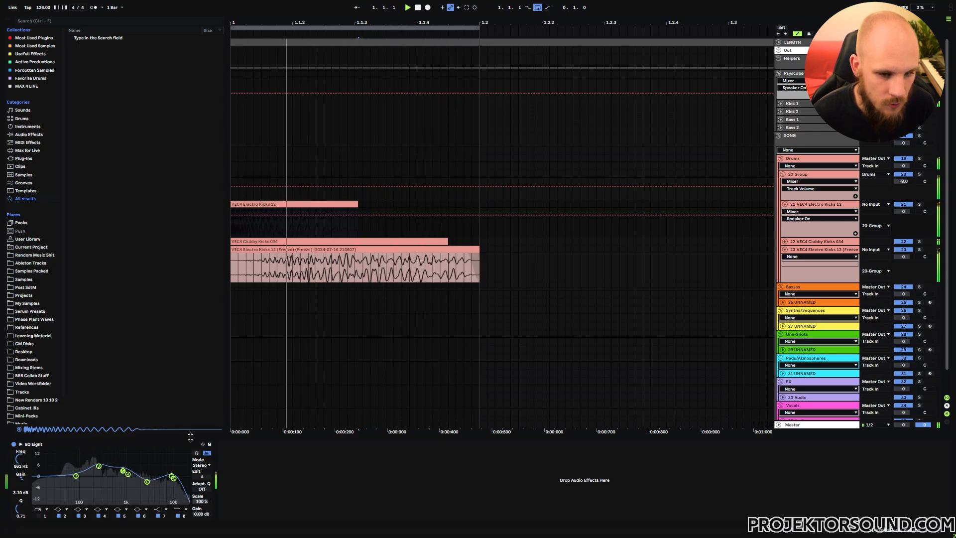
- Lengthen the rendered reverb clip's fade-in to just before 1.1.3 and bend its curve for a slower rise
{"action": "left_click", "coordinate": [293, 268]}
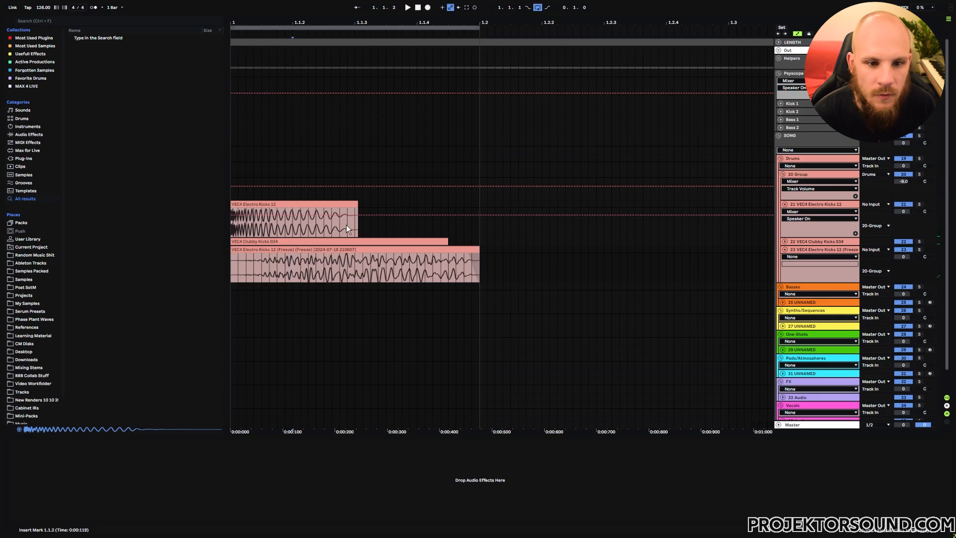
{"action": "left_click", "coordinate": [273, 247]}
{"action": "left_click", "coordinate": [294, 270]}
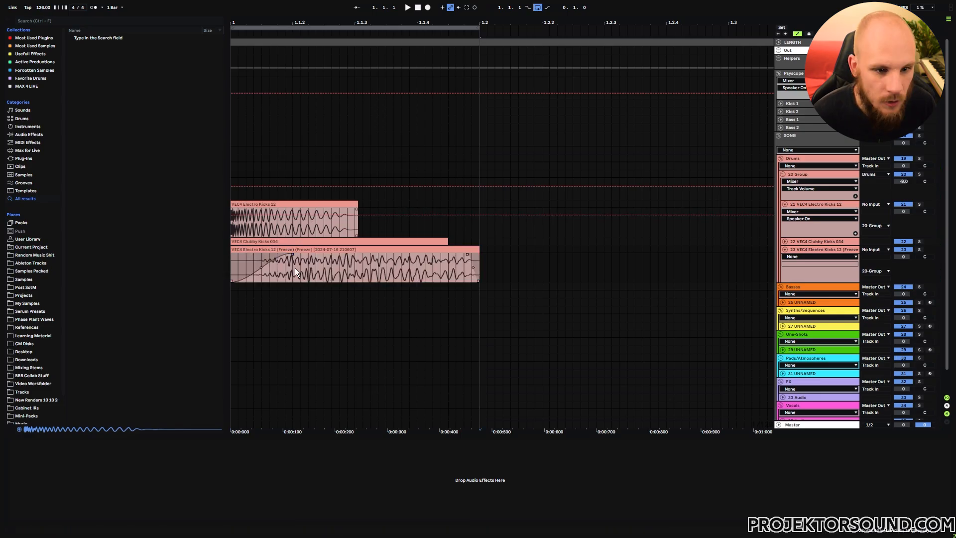
{"action": "left_click_drag", "start_coordinate": [311, 256], "coordinate": [351, 256]}
{"action": "left_click_drag", "start_coordinate": [291, 267], "coordinate": [306, 274]}
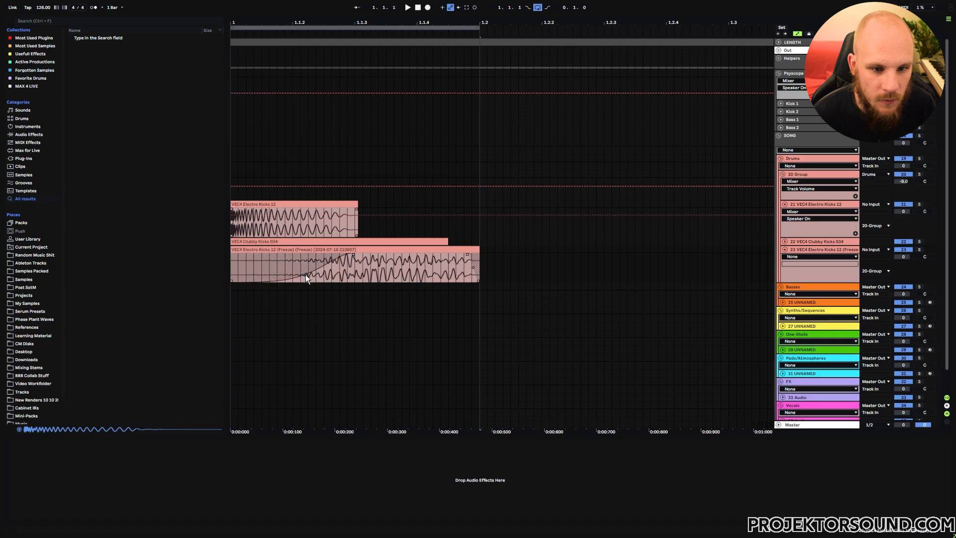
- Play the loop from the start and examine the transition from kick to reverb tail in Psyscope
{"action": "left_click", "coordinate": [234, 263]}
{"action": "key", "text": "space"}
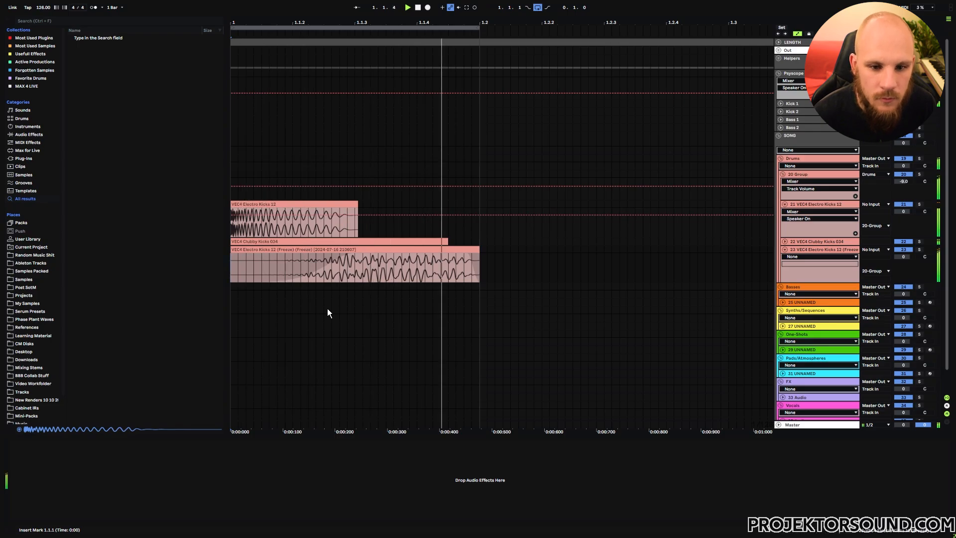
{"action": "left_click", "coordinate": [793, 73]}
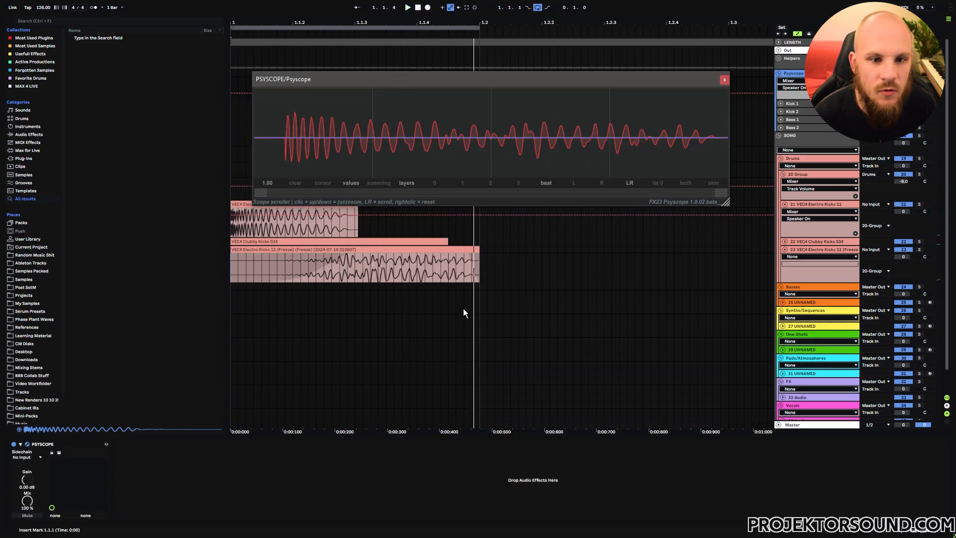
{"action": "key", "text": "space"}
- Lower the Clubby Kicks track volume to -3.0 dB, fold the three kick tracks and close Psyscope
{"action": "left_click", "coordinate": [785, 241]}
{"action": "left_click_drag", "start_coordinate": [904, 249], "coordinate": [904, 257]}
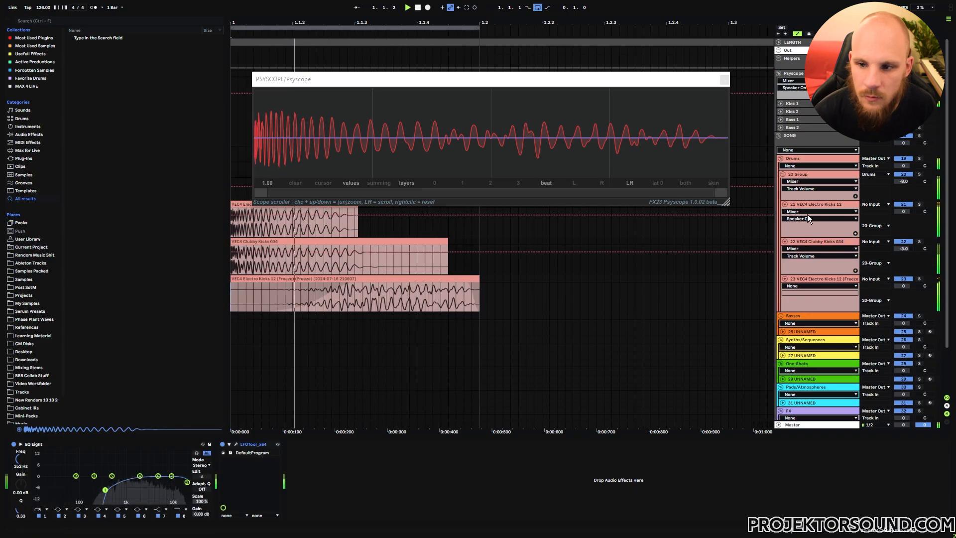
{"action": "left_click", "coordinate": [785, 204]}
{"action": "left_click", "coordinate": [785, 212]}
{"action": "left_click", "coordinate": [785, 219]}
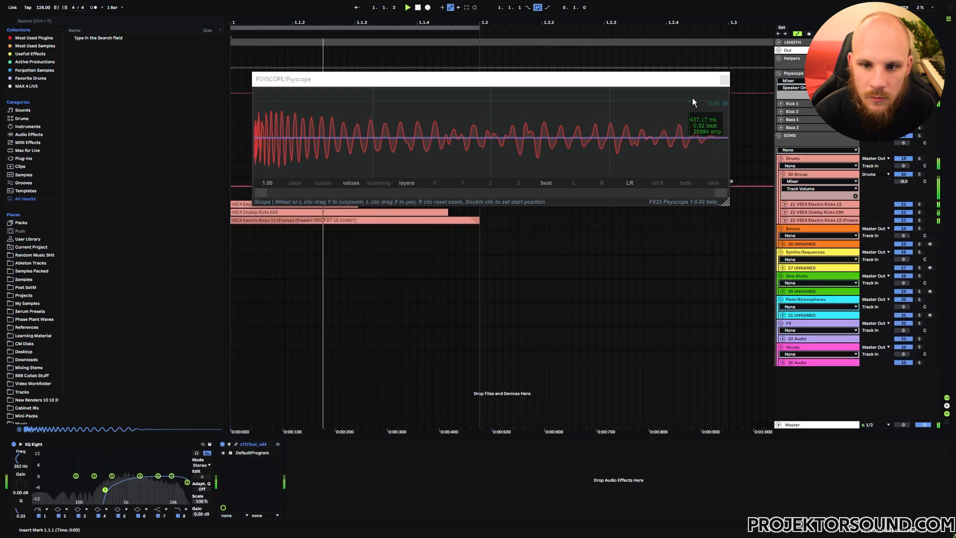
{"action": "left_click", "coordinate": [724, 80]}
{"action": "key", "text": "space"}
- Add EQ Eight to the kick group, boosting 61.2 Hz, cutting 539 Hz by about 2.9 dB, lifting the highs and setting the high cut to 17.8 kHz
{"action": "left_click", "coordinate": [799, 174]}
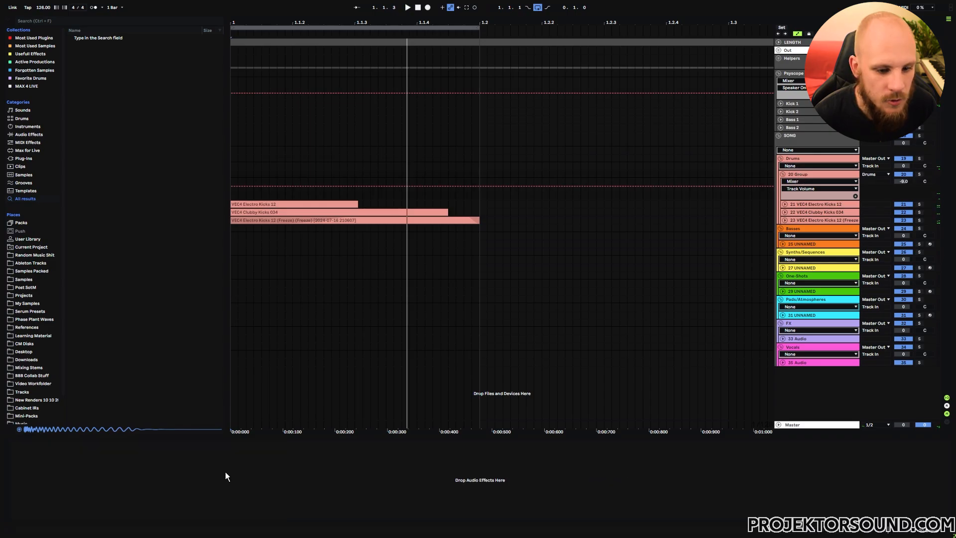
{"action": "right_click", "coordinate": [225, 470]}
{"action": "left_click", "coordinate": [270, 413]}
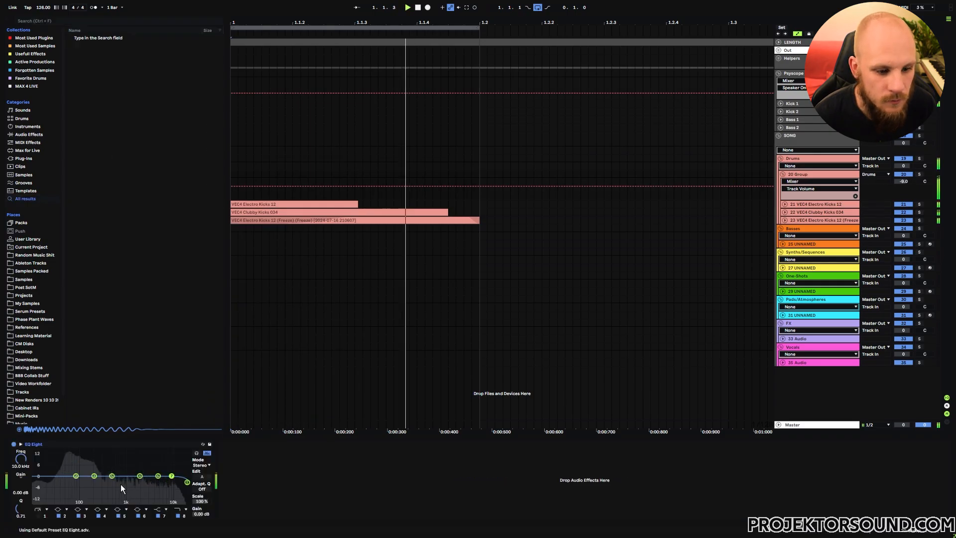
{"action": "key", "text": "space"}
{"action": "left_click_drag", "start_coordinate": [76, 476], "coordinate": [71, 471]}
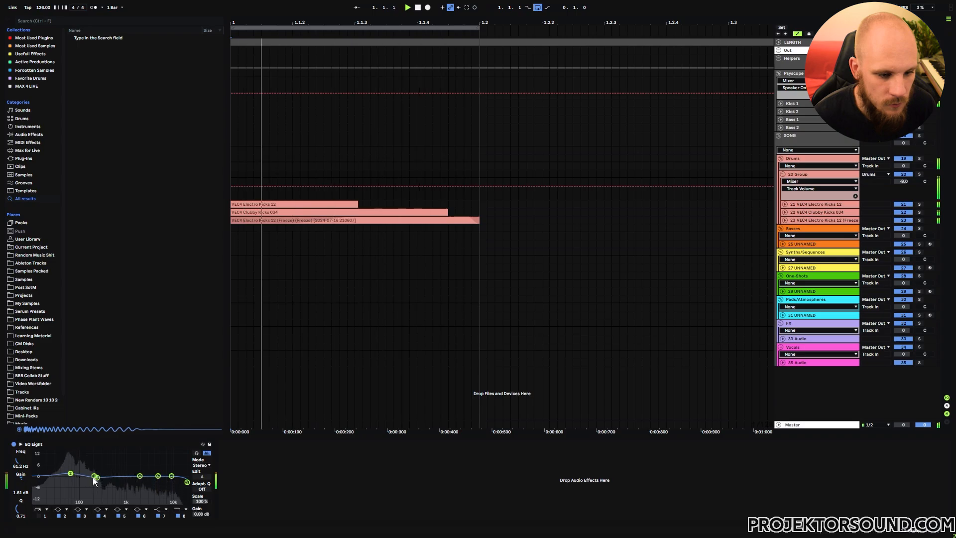
{"action": "left_click_drag", "start_coordinate": [140, 476], "coordinate": [113, 480]}
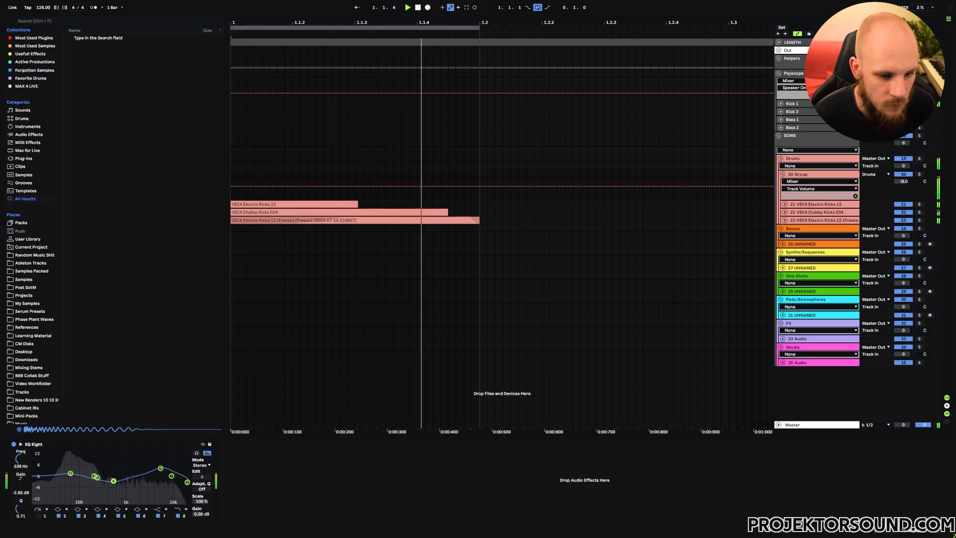
{"action": "left_click_drag", "start_coordinate": [188, 482], "coordinate": [186, 481]}
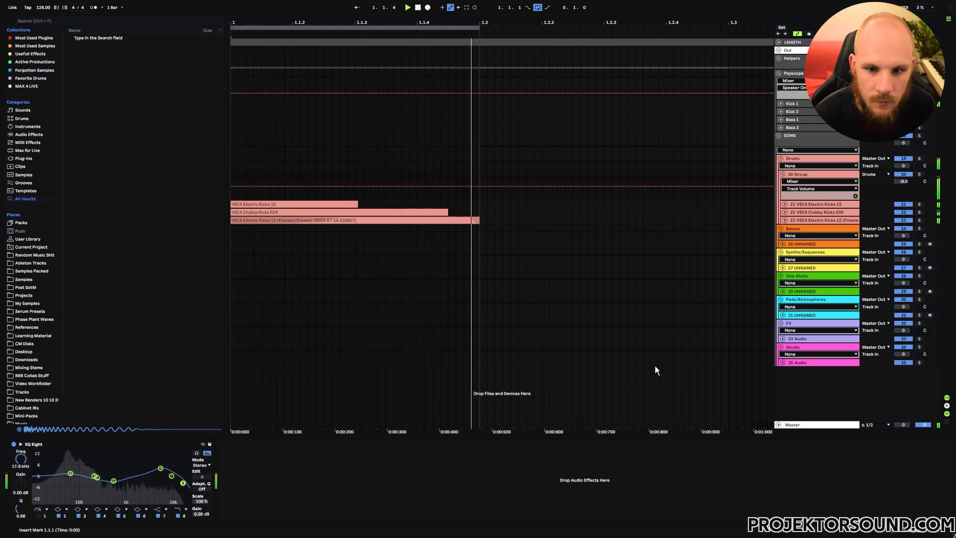
- Deepen the Clubby Kicks LFOTool volume curve to the minimum at mid-beat and make its initial decay steeper
{"action": "left_click", "coordinate": [823, 212]}
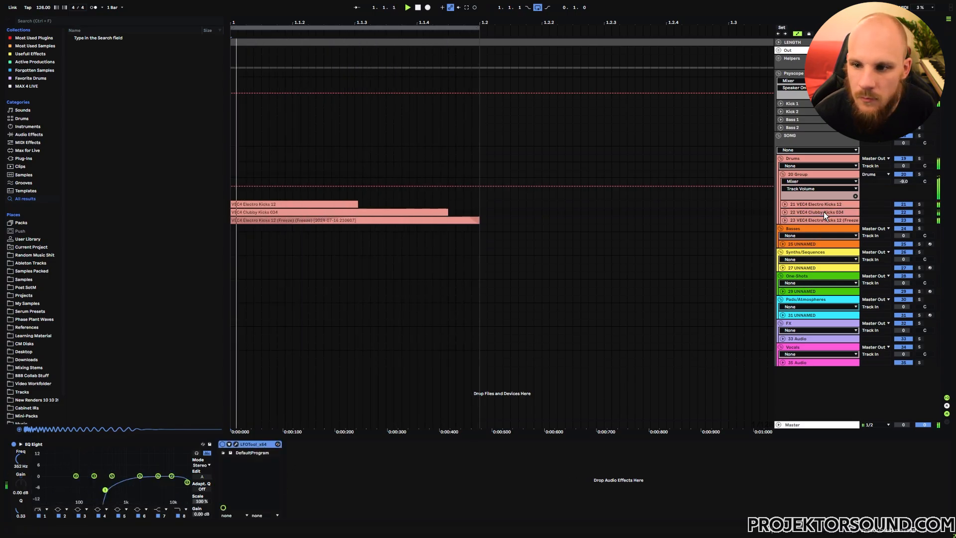
{"action": "left_click", "coordinate": [237, 444]}
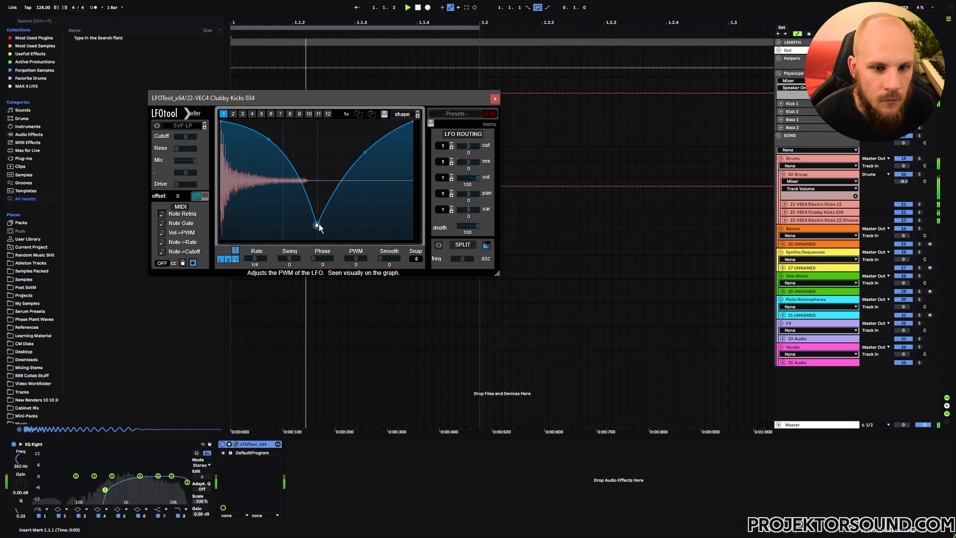
{"action": "left_click_drag", "start_coordinate": [316, 225], "coordinate": [316, 240]}
{"action": "left_click_drag", "start_coordinate": [268, 142], "coordinate": [264, 154]}
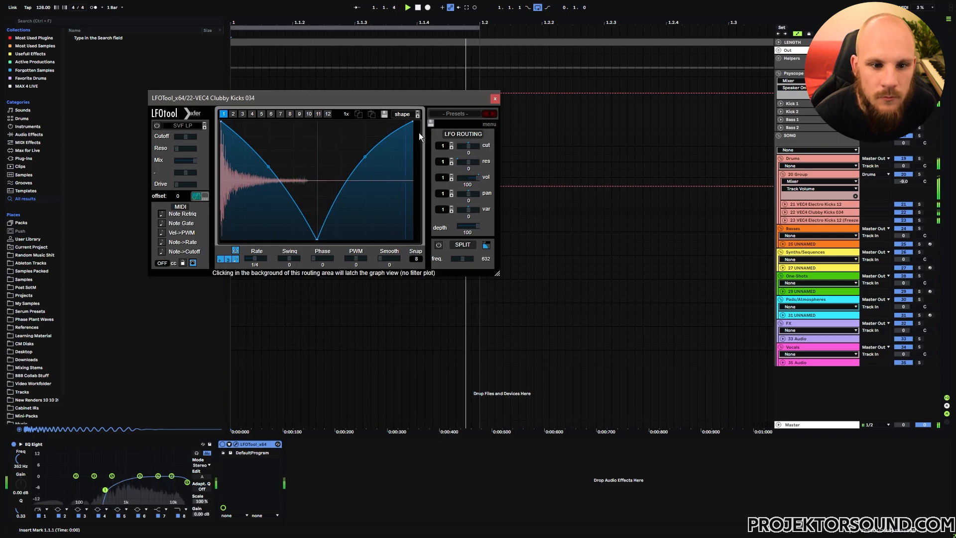
{"action": "left_click_drag", "start_coordinate": [268, 168], "coordinate": [265, 174]}
{"action": "left_click", "coordinate": [495, 99]}
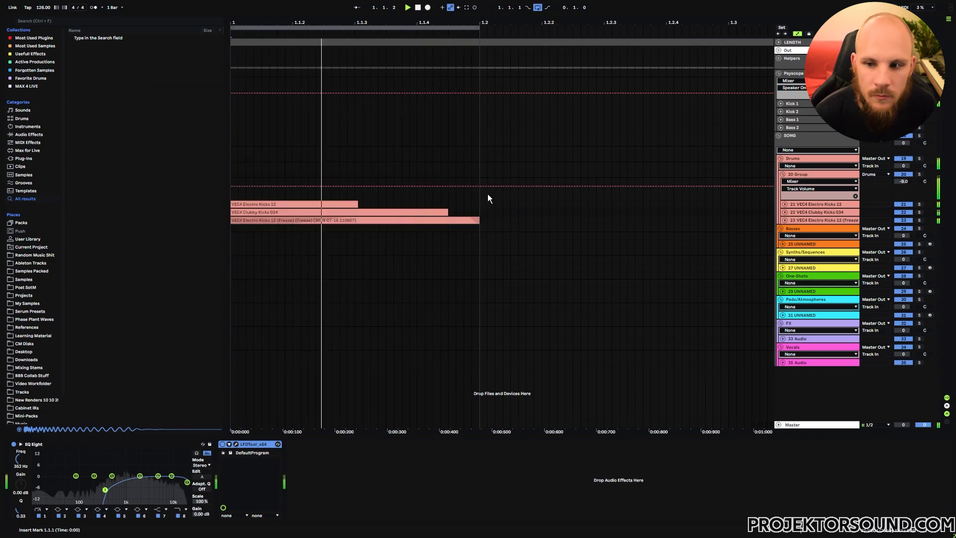
- Add Saturator after EQ Eight on the kick group, with drive at -6.29 dB and Soft Clip on
{"action": "right_click", "coordinate": [293, 493]}
{"action": "left_click", "coordinate": [336, 441]}
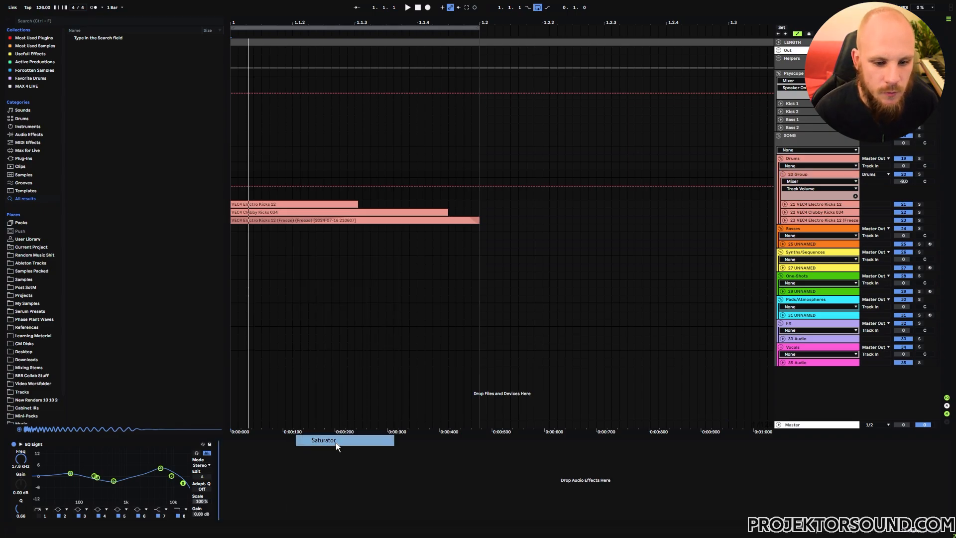
{"action": "left_click", "coordinate": [263, 488]}
{"action": "left_click", "coordinate": [261, 456]}
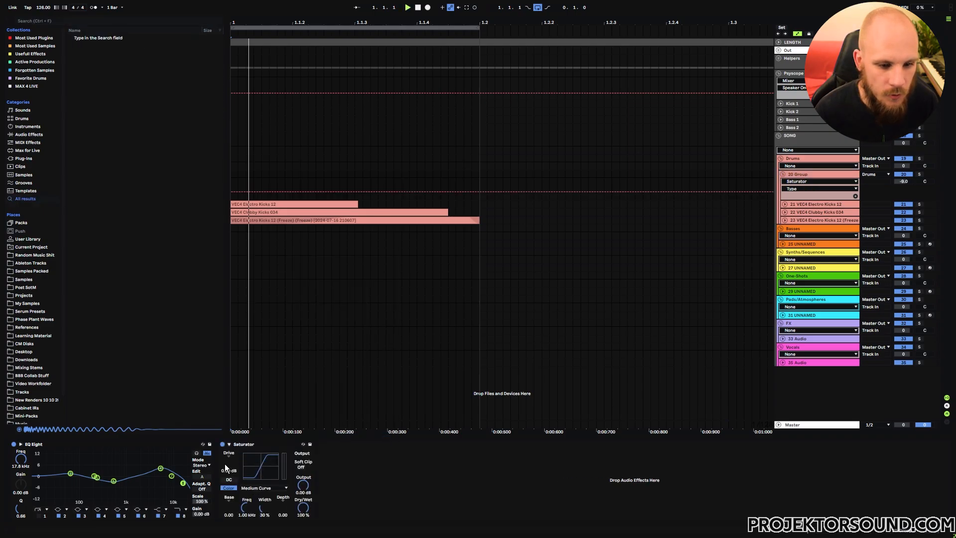
{"action": "key", "text": "space"}
{"action": "mouse_move", "coordinate": [231, 469]}
{"action": "left_mouse_down"}
{"action": "mouse_move", "coordinate": [231, 493]}
{"action": "mouse_move", "coordinate": [229, 468]}
{"action": "left_mouse_up"}
{"action": "key", "text": "space"}
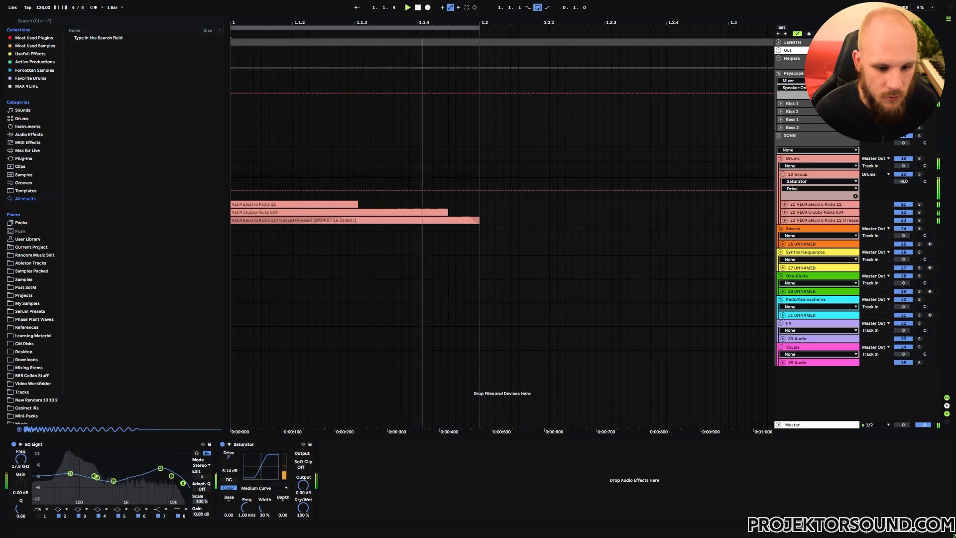
{"action": "left_click_drag", "start_coordinate": [229, 468], "coordinate": [229, 469]}
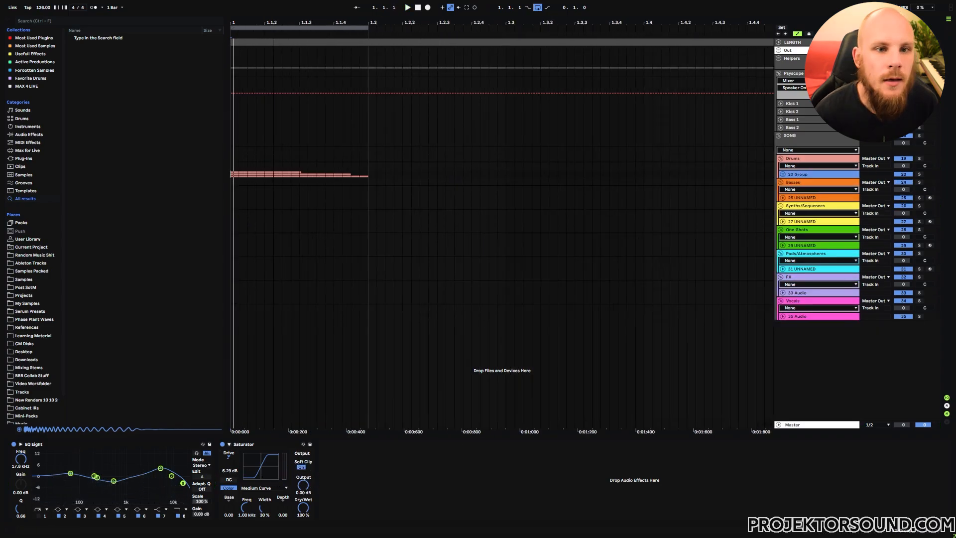
- Duplicate the kick group's one-beat section across bars 1 to 8 and extend the loop to eight bars
{"action": "left_click", "coordinate": [273, 175]}
{"action": "key", "text": "ctrl+d"}
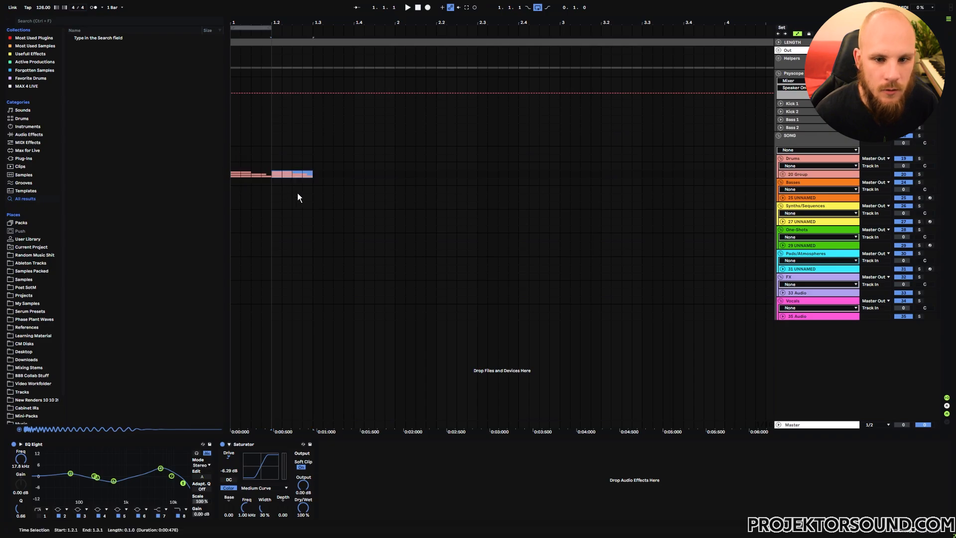
{"action": "key", "text": "ctrl+d"}
{"action": "key", "text": "ctrl+d"}
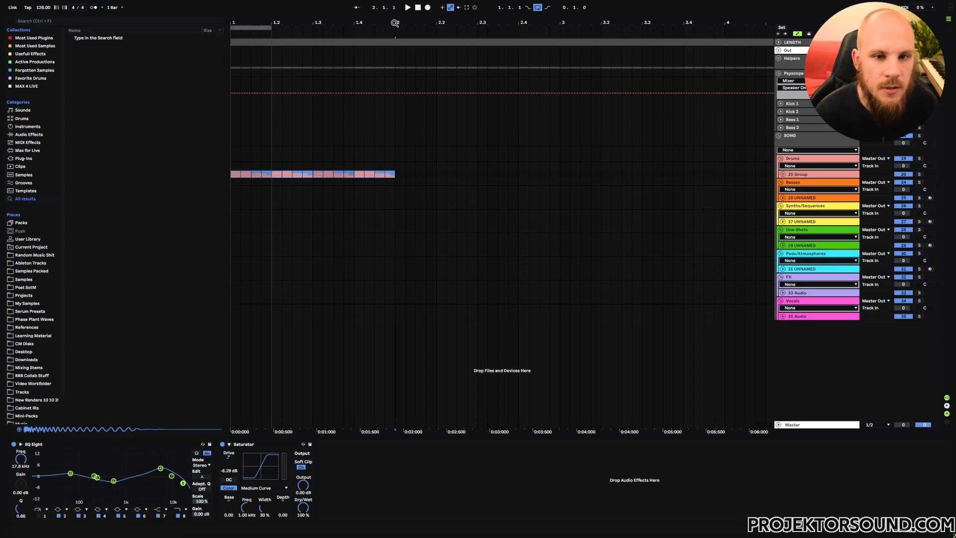
{"action": "left_click_drag", "start_coordinate": [395, 23], "coordinate": [273, 23]}
{"action": "key", "text": "ctrl+d"}
{"action": "key", "text": "ctrl+d"}
{"action": "key", "text": "ctrl+d"}
{"action": "key", "text": "ctrl+d"}
{"action": "key", "text": "ctrl+d"}
{"action": "key", "text": "ctrl+d"}
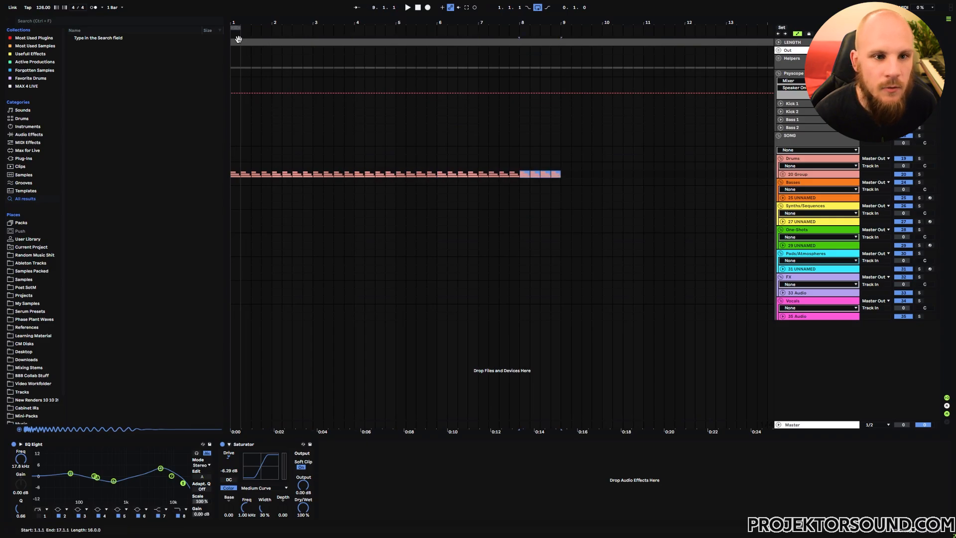
{"action": "left_click_drag", "start_coordinate": [237, 27], "coordinate": [561, 27]}
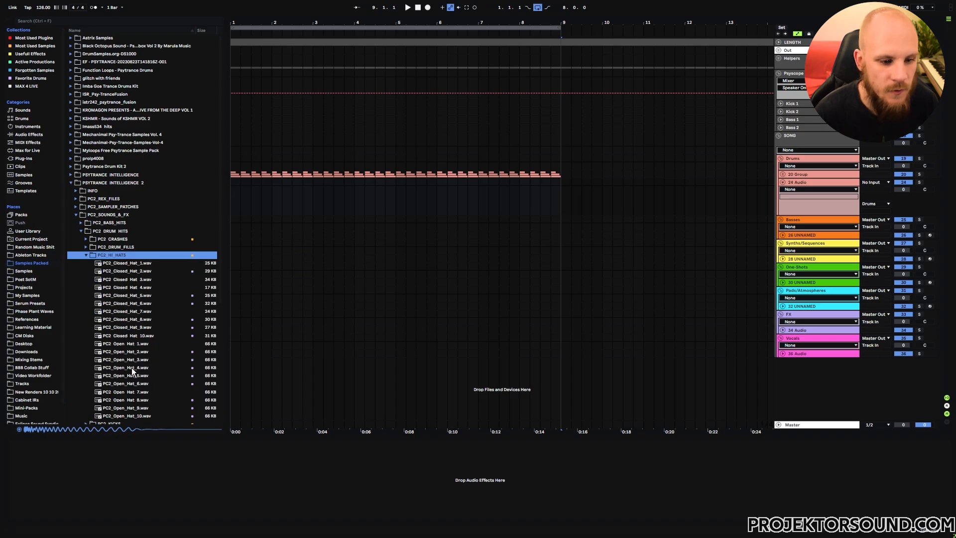
- Place PC2_Open_Hat_4 on all four offbeats of bar 1, in a new drum subgroup at -10.0 dB, and play the one-bar loop
{"action": "left_click", "coordinate": [132, 368]}
{"action": "left_click", "coordinate": [136, 376]}
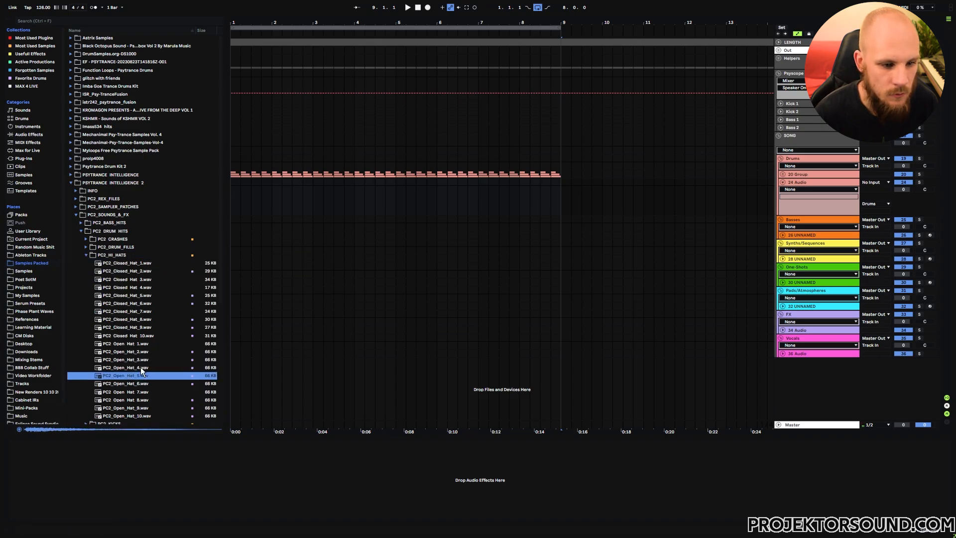
{"action": "left_click", "coordinate": [140, 367]}
{"action": "left_click_drag", "start_coordinate": [240, 196], "coordinate": [240, 196]}
{"action": "key", "text": "z"}
{"action": "key", "text": "space"}
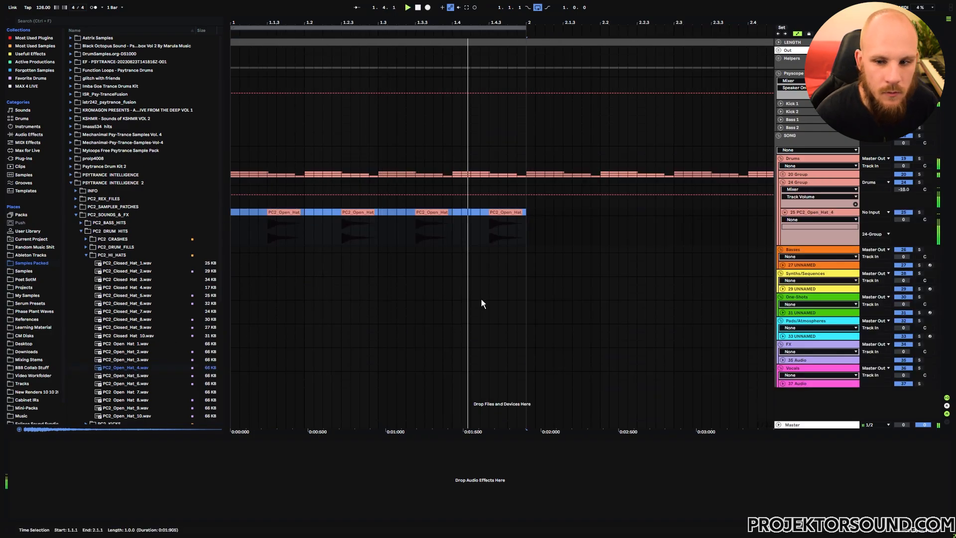
- Add an audio track below the open hat and place PC2_Closed_Hat_6 at 1.1.2
{"action": "left_click", "coordinate": [814, 213]}
{"action": "key", "text": "ctrl+t"}
{"action": "left_click", "coordinate": [138, 304]}
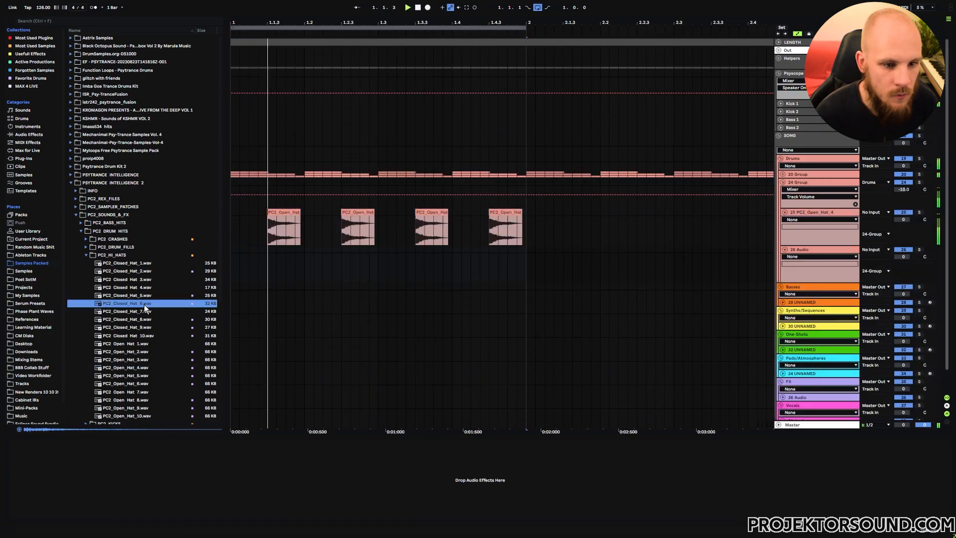
{"action": "left_click_drag", "start_coordinate": [136, 304], "coordinate": [255, 262]}
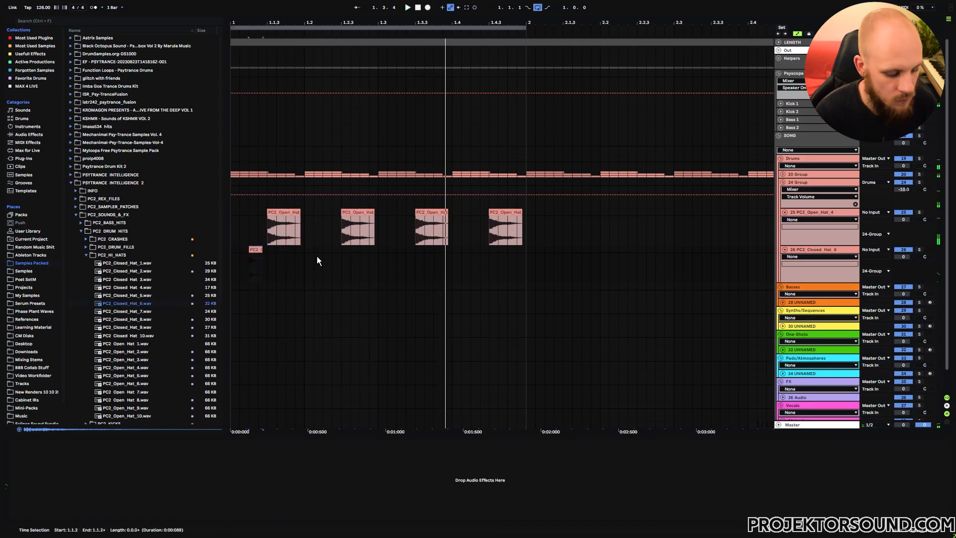
- Copy the closed hat to 1.2.4, duplicate the two-beat pattern to fill bar 1, and play it back
{"action": "left_click", "coordinate": [360, 252]}
{"action": "key", "text": "ctrl+v"}
{"action": "left_click_drag", "start_coordinate": [375, 247], "coordinate": [216, 255]}
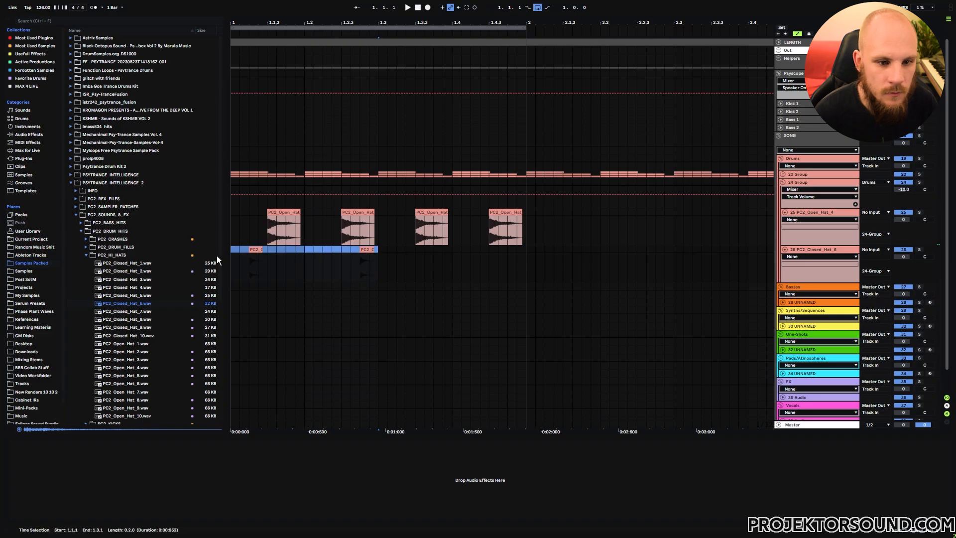
{"action": "key", "text": "ctrl+d"}
{"action": "left_click", "coordinate": [231, 249]}
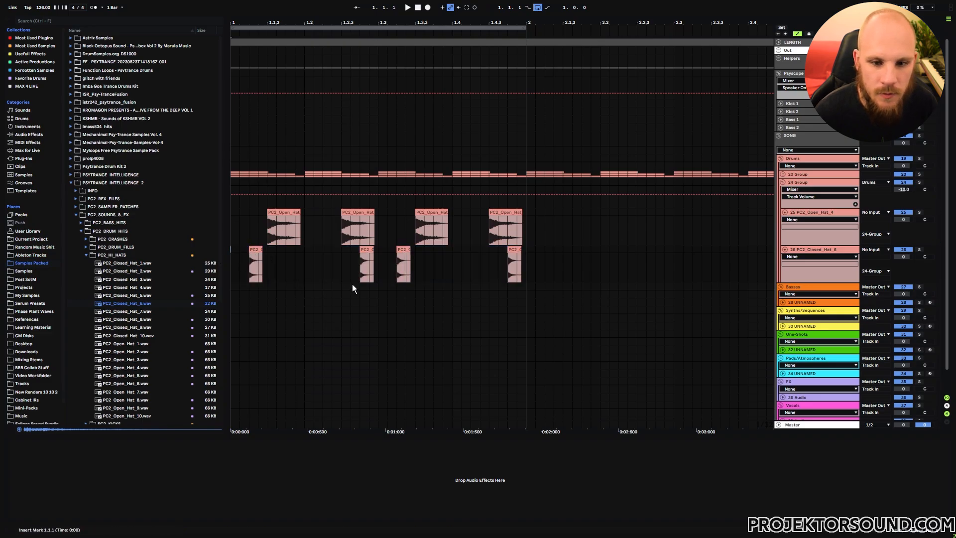
{"action": "key", "text": "space"}
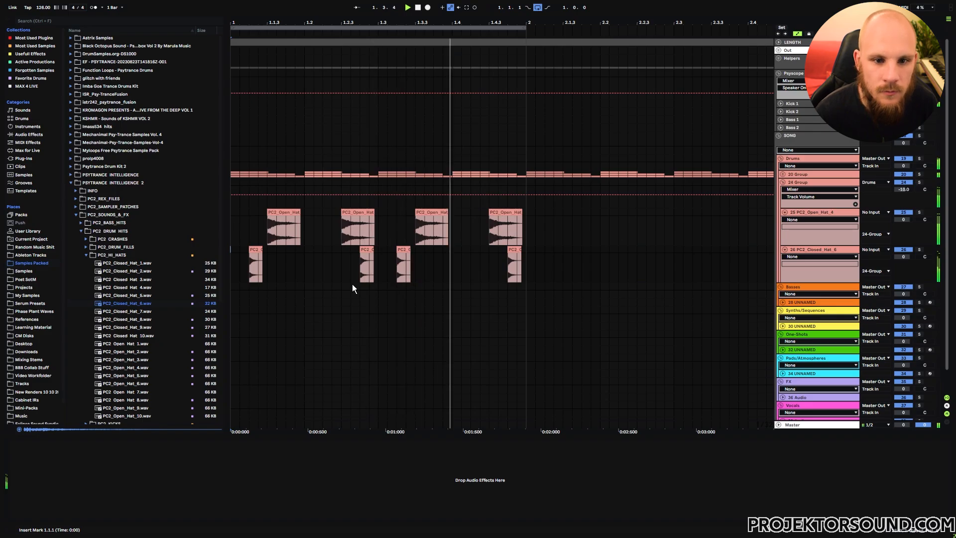
- Turn off Warp for the four closed hat clips, transpose them down 6 semitones and listen to them
{"action": "left_click_drag", "start_coordinate": [523, 252], "coordinate": [255, 259]}
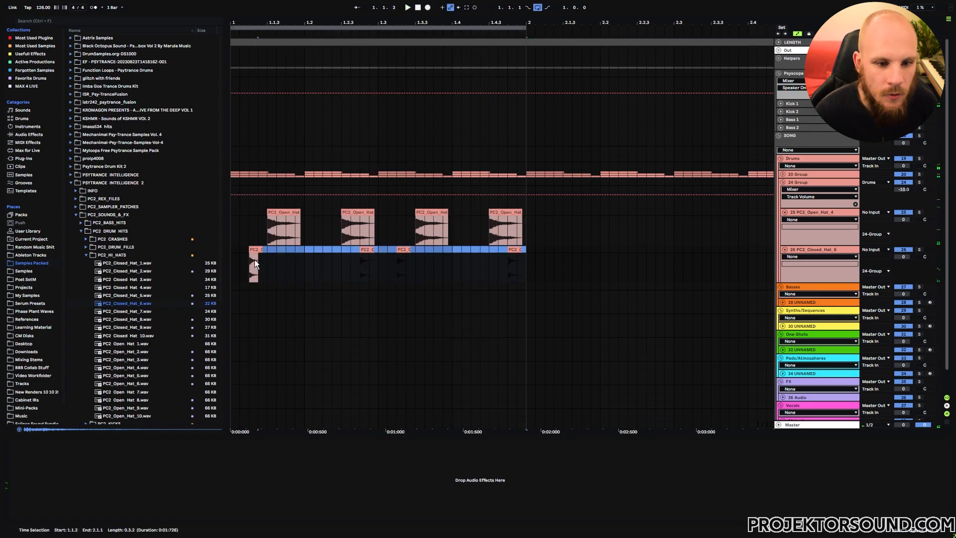
{"action": "key", "text": "shift+Tab"}
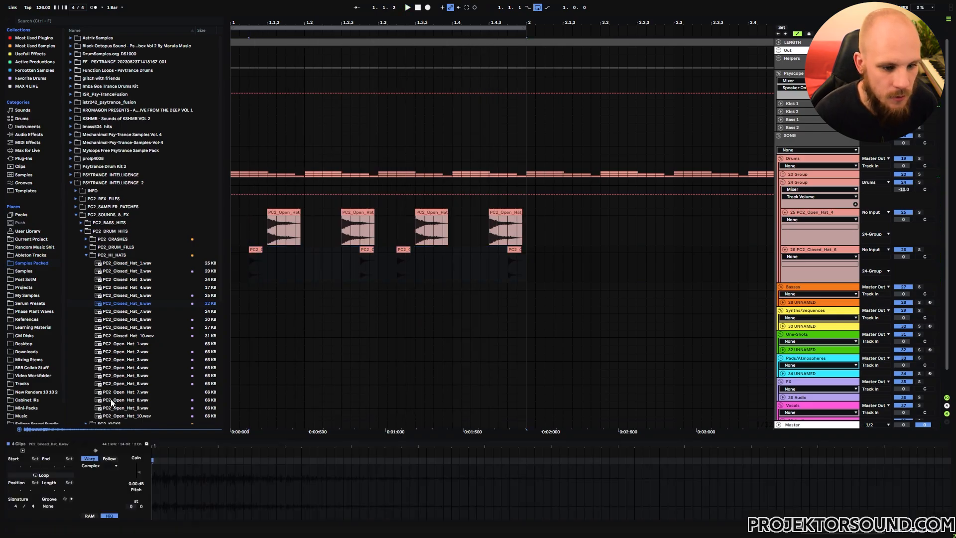
{"action": "left_click", "coordinate": [91, 458]}
{"action": "key", "text": "Down"}
{"action": "key", "text": "Down"}
{"action": "key", "text": "Down"}
{"action": "key", "text": "Down"}
{"action": "key", "text": "Down"}
{"action": "key", "text": "Down"}
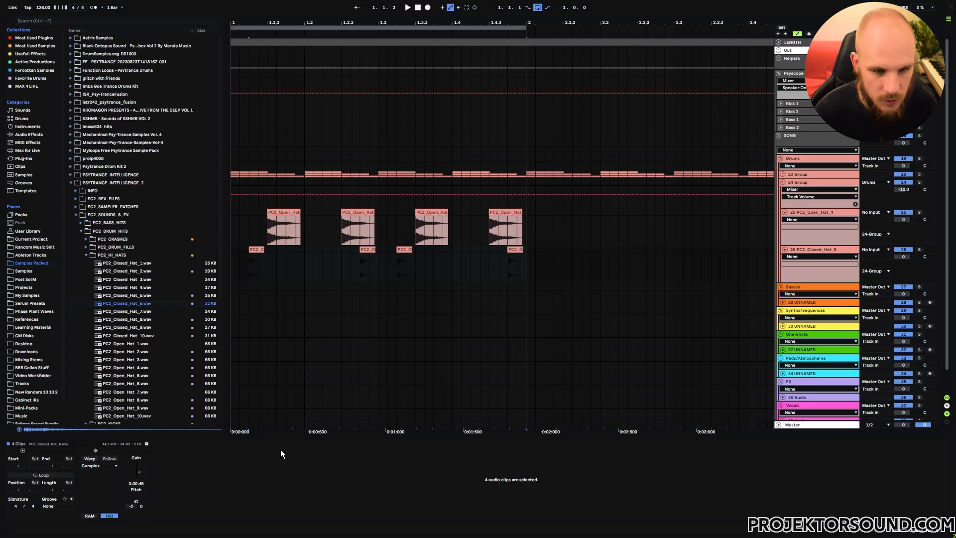
{"action": "key", "text": "space"}
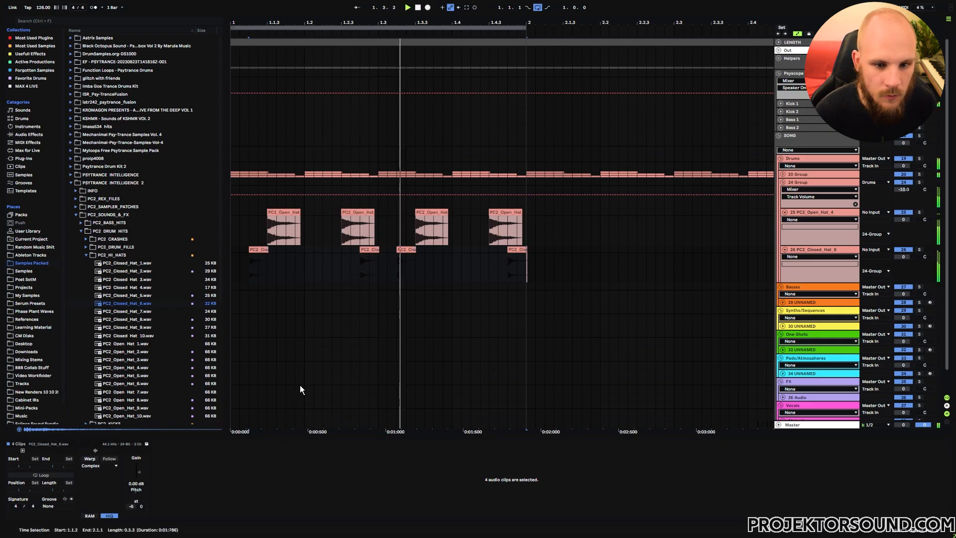
- Set the four closed hat clips' pitch to -3 semitones and -42 cents
{"action": "left_click_drag", "start_coordinate": [140, 493], "coordinate": [140, 487]}
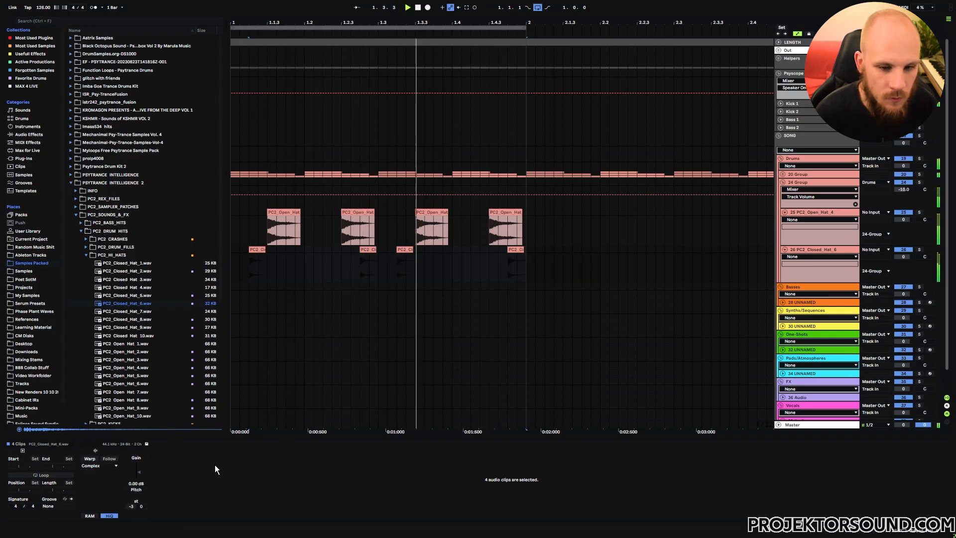
{"action": "key", "text": "Down"}
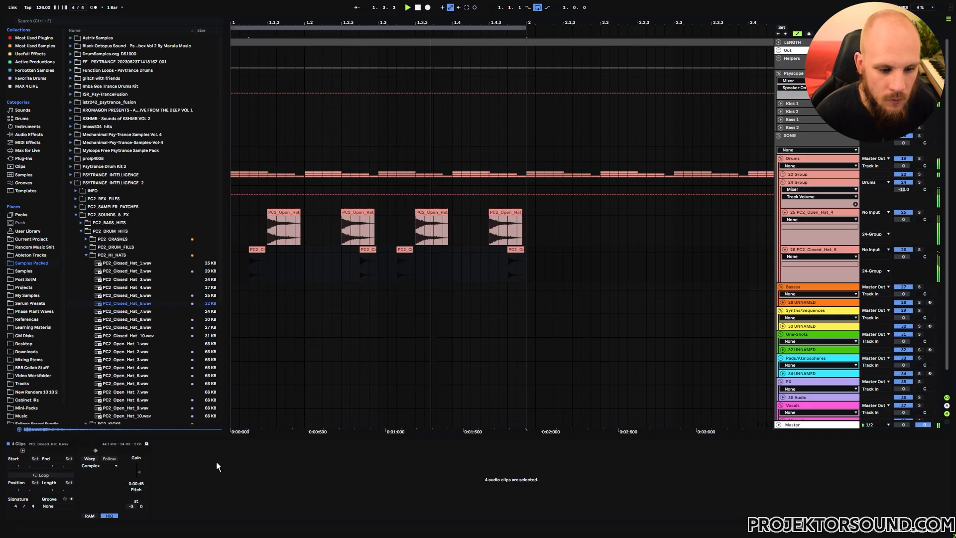
{"action": "left_click_drag", "start_coordinate": [141, 506], "coordinate": [141, 477]}
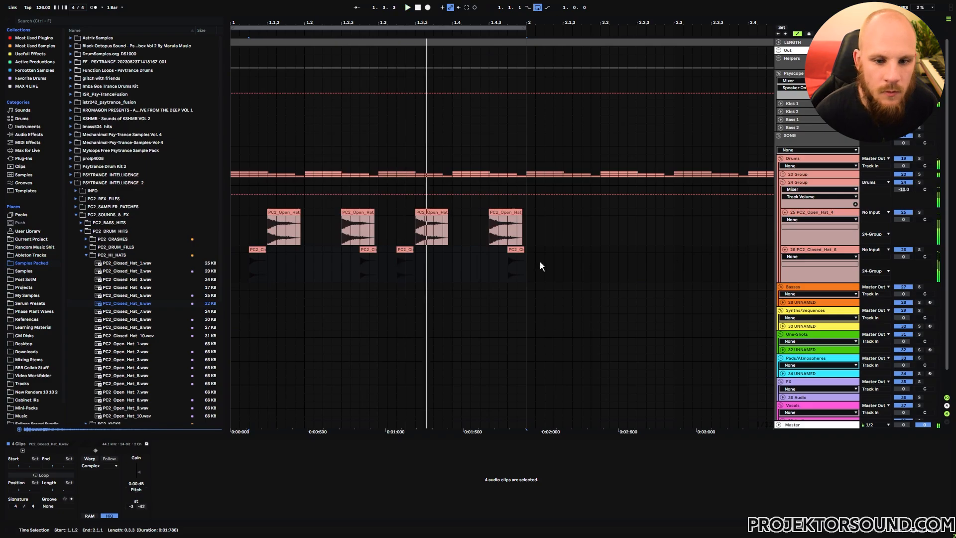
- Fold the open hat and closed hat tracks and add a new audio track below them
{"action": "left_click", "coordinate": [323, 267]}
{"action": "left_click", "coordinate": [784, 213]}
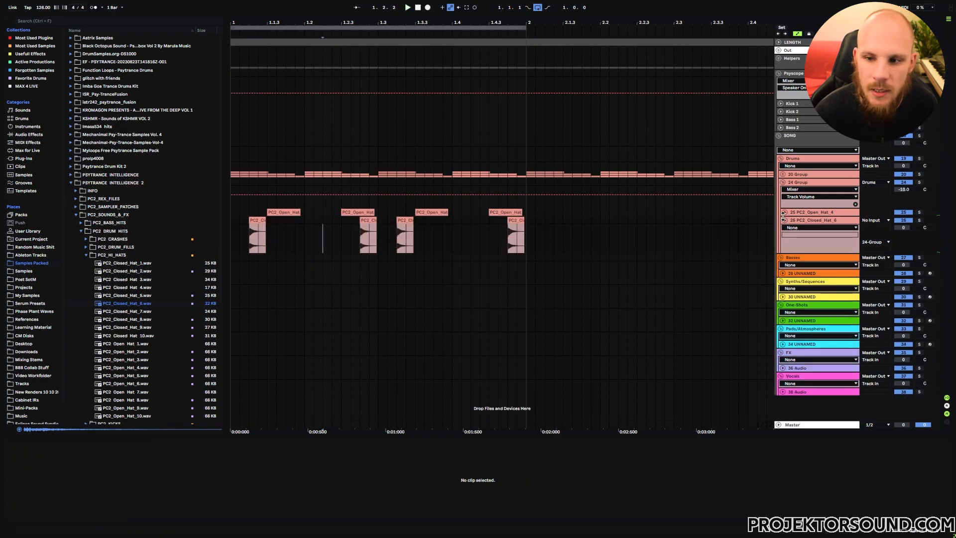
{"action": "left_click", "coordinate": [785, 220]}
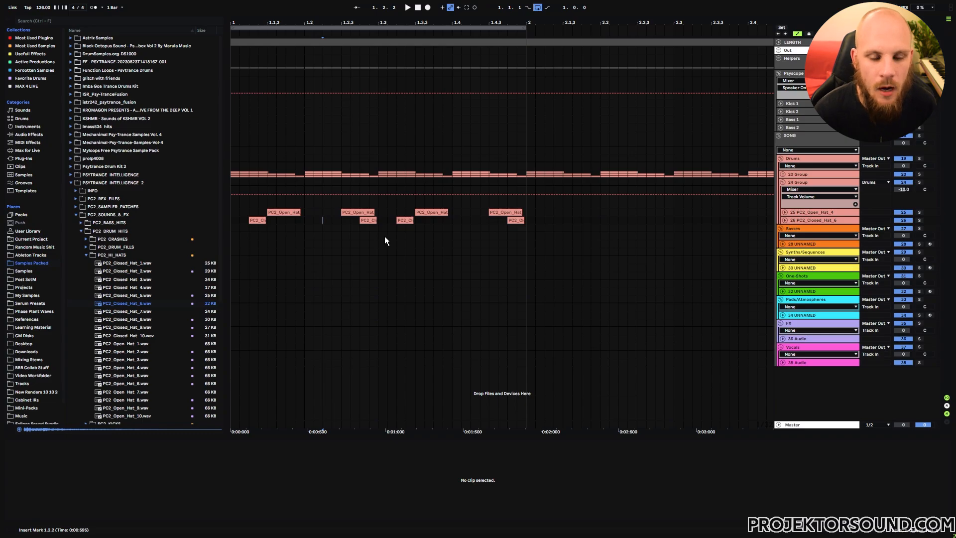
{"action": "key", "text": "ctrl+t"}
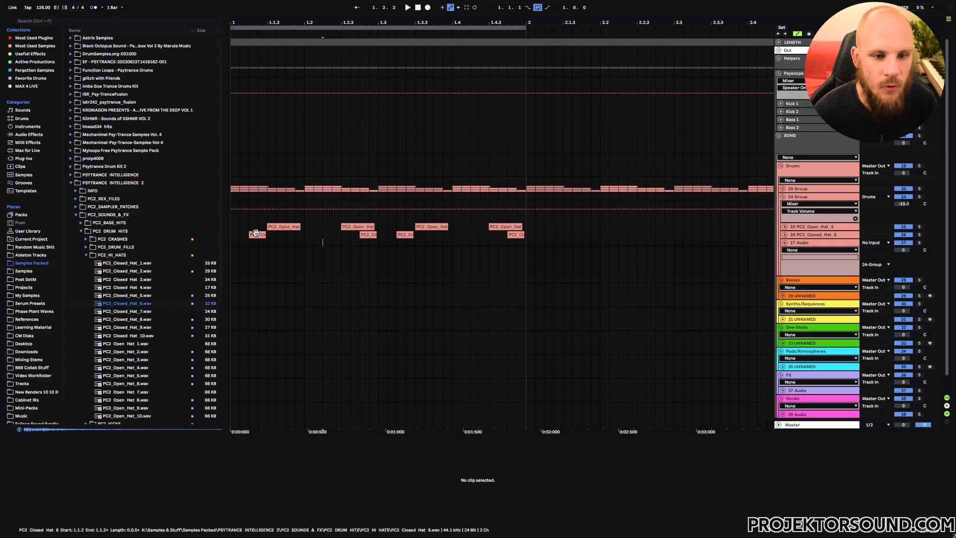
- Place PC2_140_Drums_3_Top_Loop from the PC2 drum construction kits at the start of the new track and play it
{"action": "left_click", "coordinate": [275, 227]}
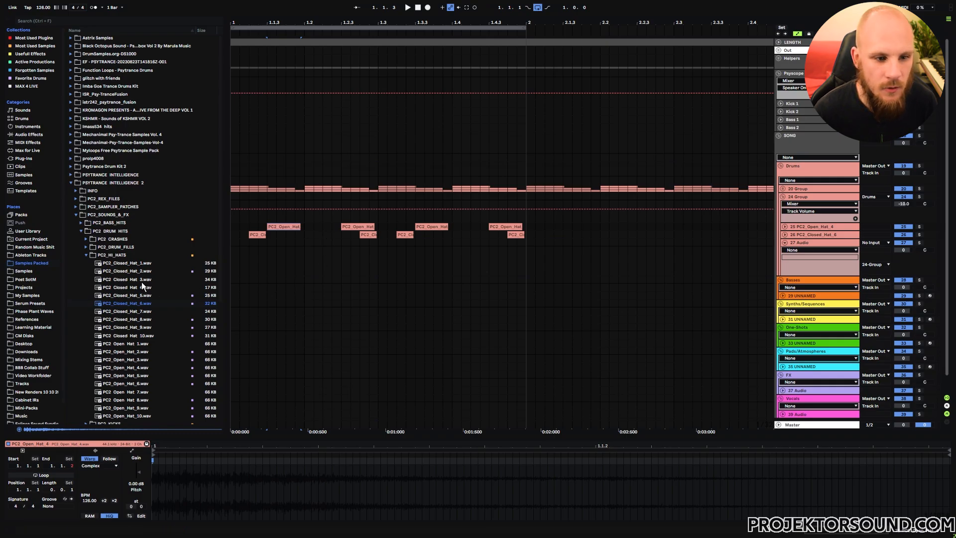
{"action": "left_click", "coordinate": [76, 216]}
{"action": "left_click", "coordinate": [76, 222]}
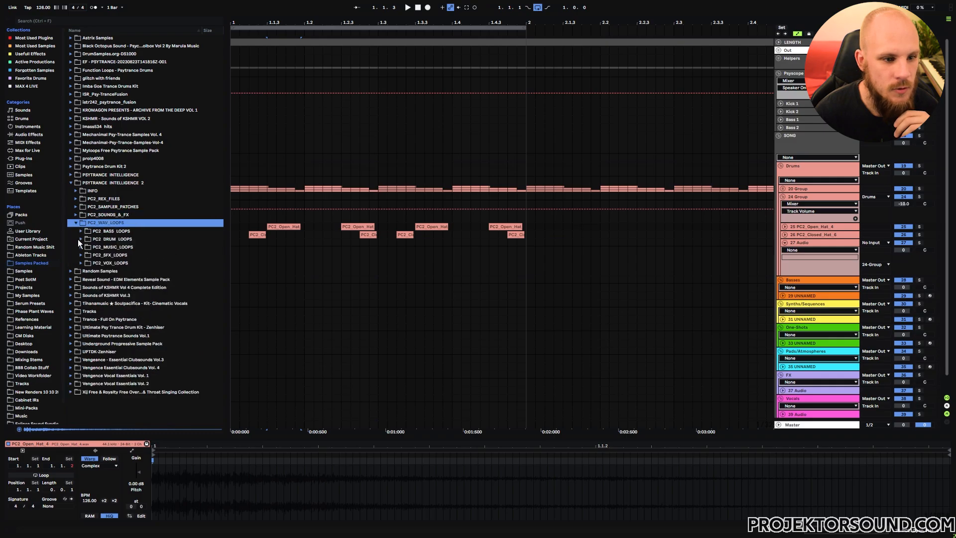
{"action": "left_click", "coordinate": [80, 239]}
{"action": "left_click", "coordinate": [87, 263]}
{"action": "scroll", "coordinate": [149, 296], "scroll_direction": "down", "scroll_amount": 7}
{"action": "scroll", "coordinate": [165, 300], "scroll_direction": "down", "scroll_amount": 3}
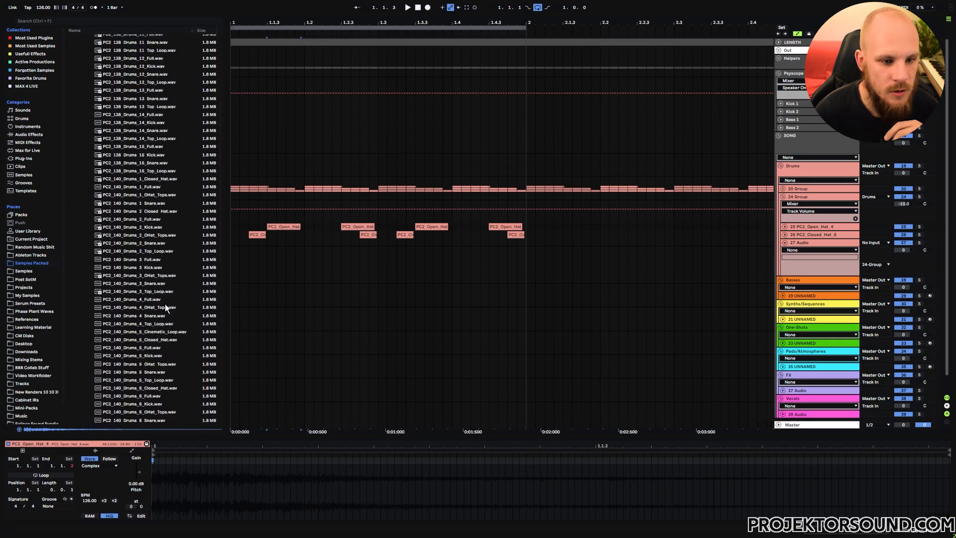
{"action": "left_click", "coordinate": [160, 292]}
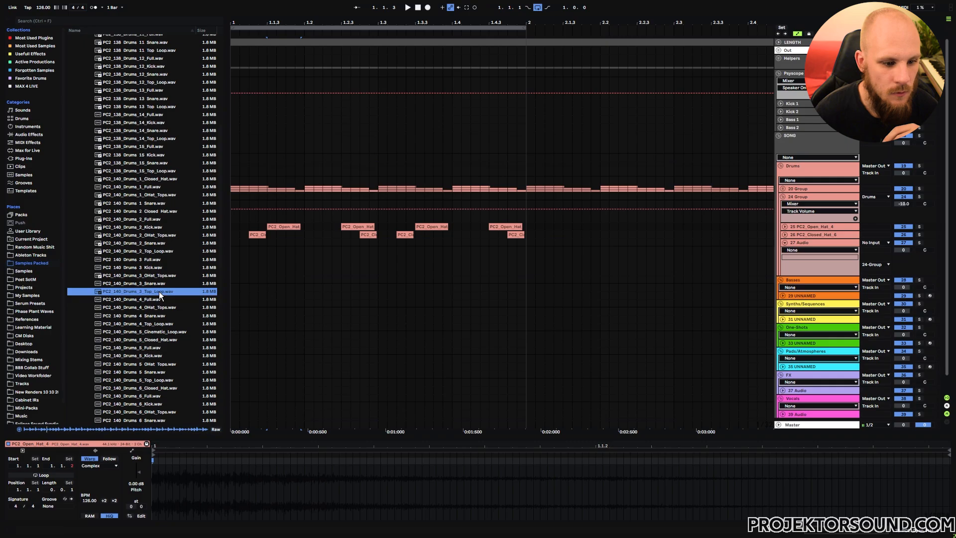
{"action": "left_click_drag", "start_coordinate": [141, 290], "coordinate": [234, 257]}
{"action": "key", "text": "space"}
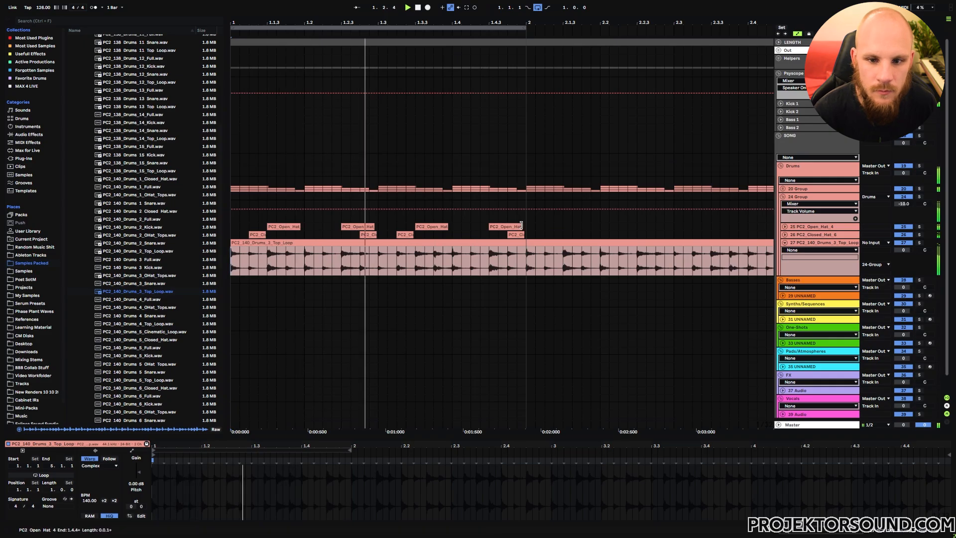
- Duplicate the one-bar open and closed hat pattern through bar 4 and extend the loop to four bars
{"action": "left_click_drag", "start_coordinate": [526, 227], "coordinate": [229, 237]}
{"action": "key", "text": "ctrl+d"}
{"action": "key", "text": "ctrl+d"}
{"action": "key", "text": "ctrl+d"}
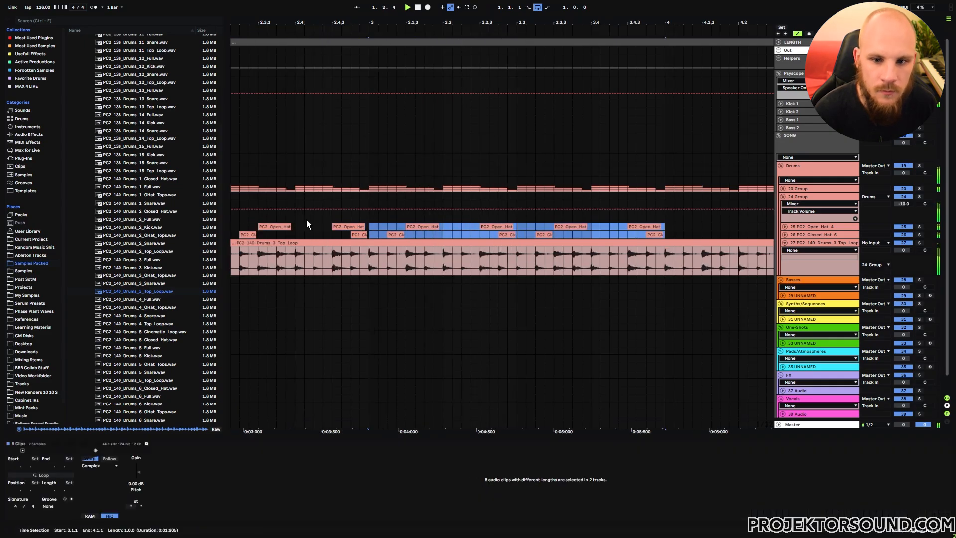
{"action": "left_click_drag", "start_coordinate": [384, 23], "coordinate": [418, 2]}
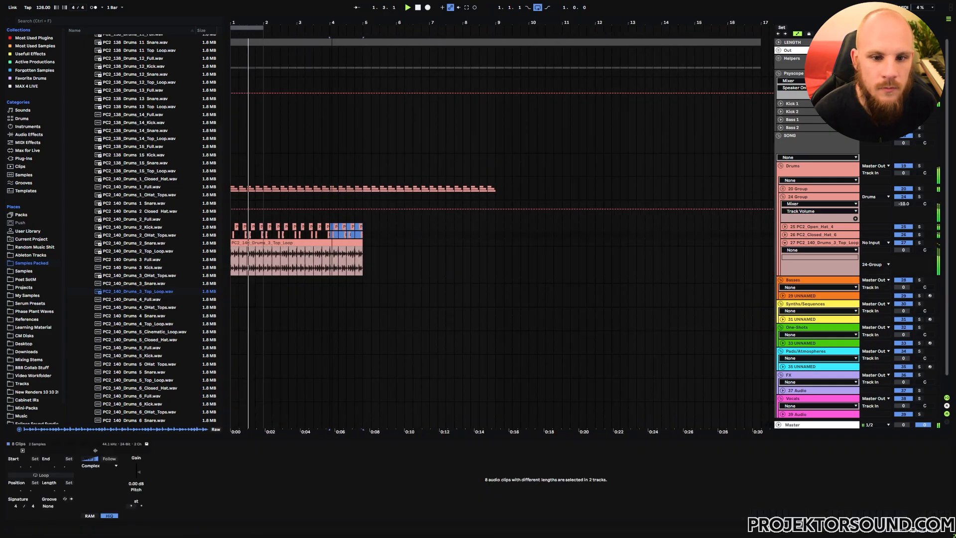
{"action": "left_click_drag", "start_coordinate": [262, 29], "coordinate": [366, 30]}
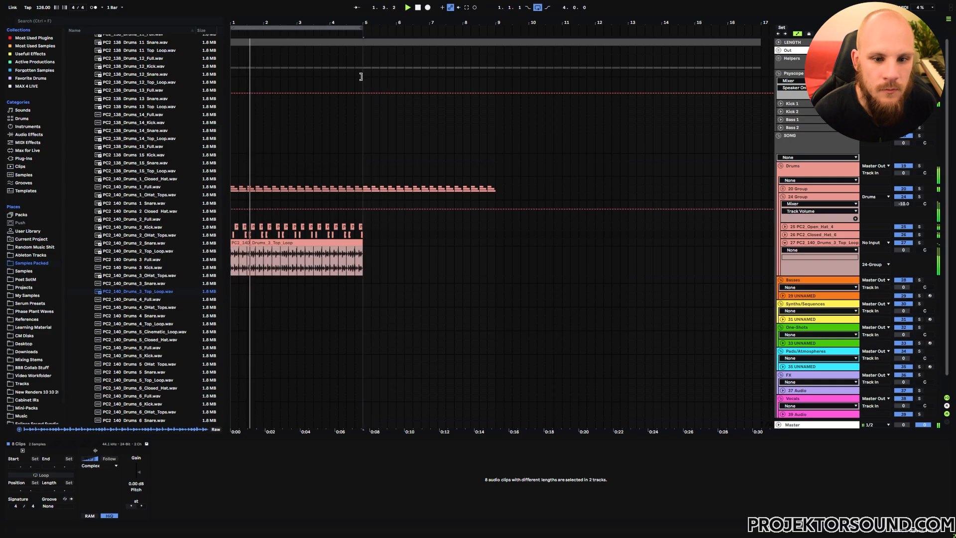
- Duplicate the four-bar hat and top-loop clips to fill an eight-bar loop and fold the top-loop track
{"action": "left_click", "coordinate": [364, 250]}
{"action": "left_click_drag", "start_coordinate": [364, 250], "coordinate": [211, 229]}
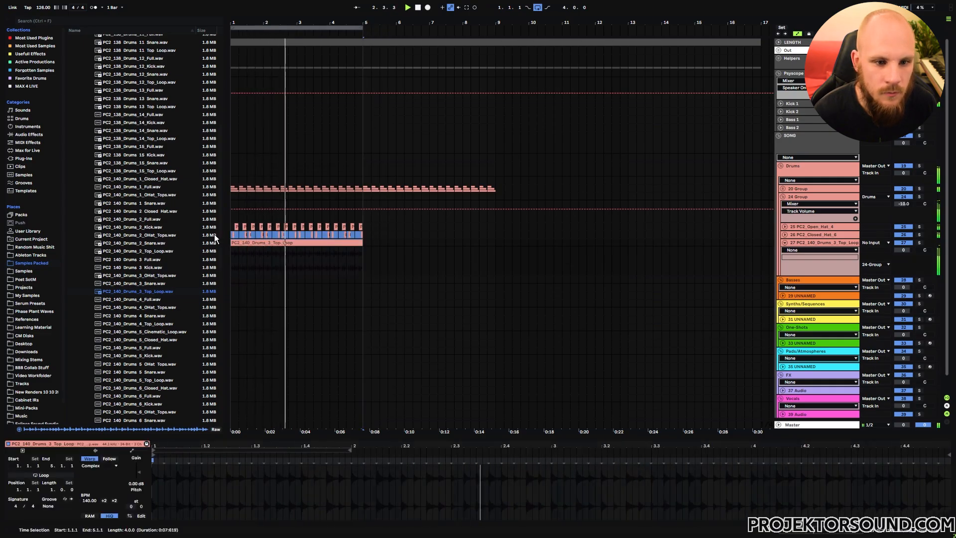
{"action": "key", "text": "ctrl+d"}
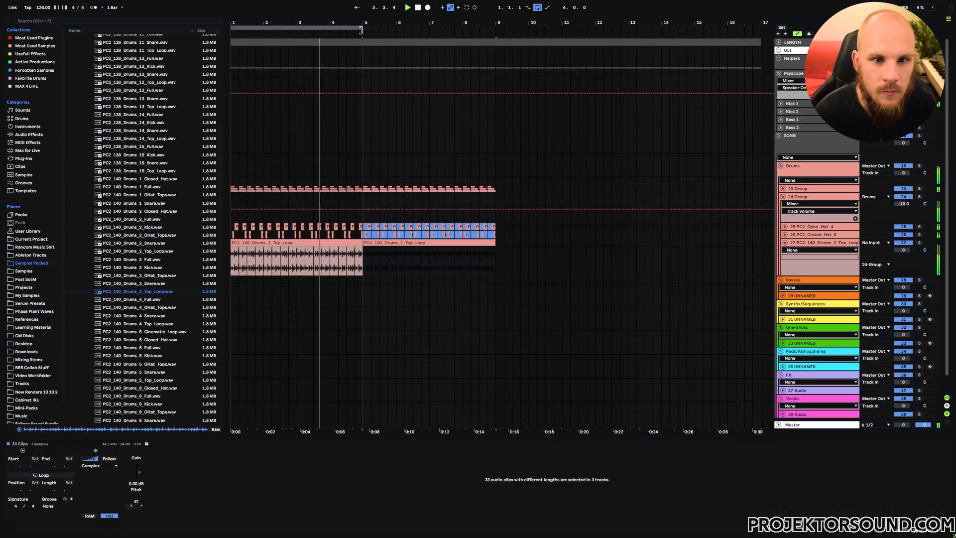
{"action": "left_click", "coordinate": [784, 242]}
{"action": "left_click", "coordinate": [802, 197]}
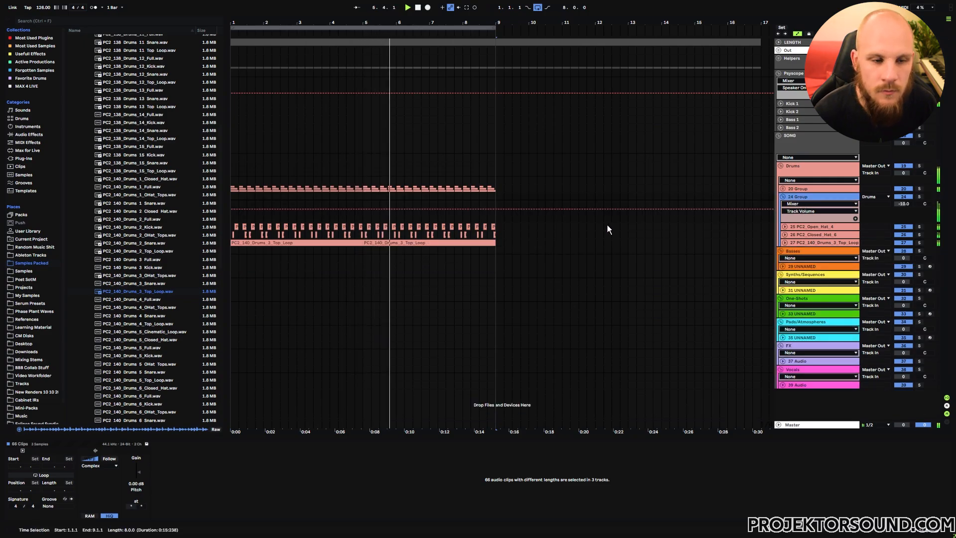
- Add an audio track below the top loop and open the Pre-Shifted Claps folder of Sounds of KSHMR Vol 4
{"action": "left_click", "coordinate": [800, 241]}
{"action": "key", "text": "ctrl+t"}
{"action": "scroll", "coordinate": [149, 299], "scroll_direction": "up", "scroll_amount": 10}
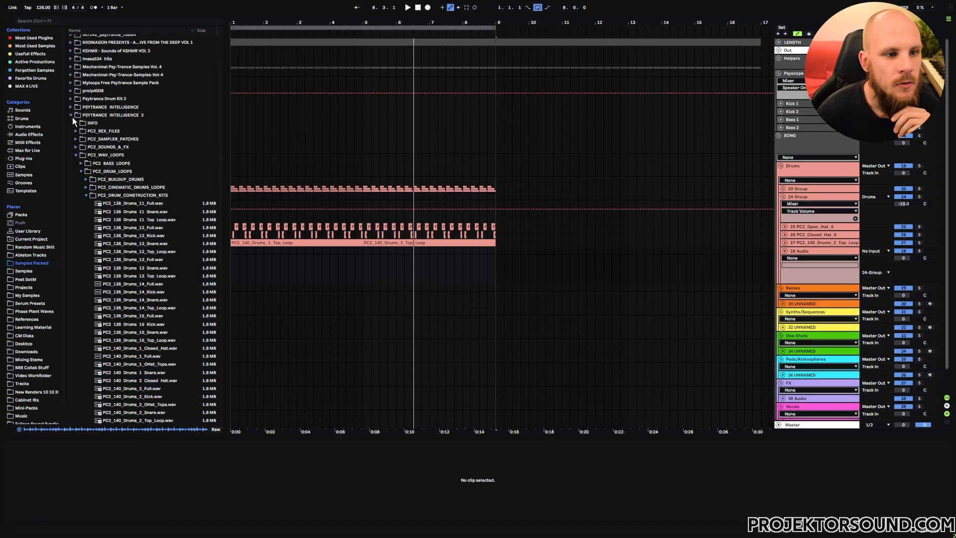
{"action": "left_click", "coordinate": [71, 117]}
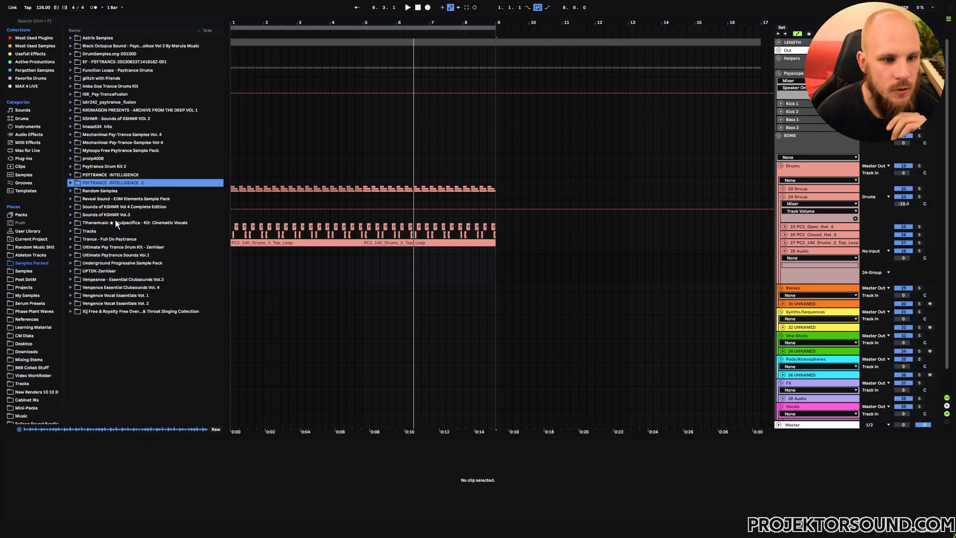
{"action": "left_click", "coordinate": [70, 206]}
{"action": "left_click", "coordinate": [76, 222]}
{"action": "left_click", "coordinate": [81, 247]}
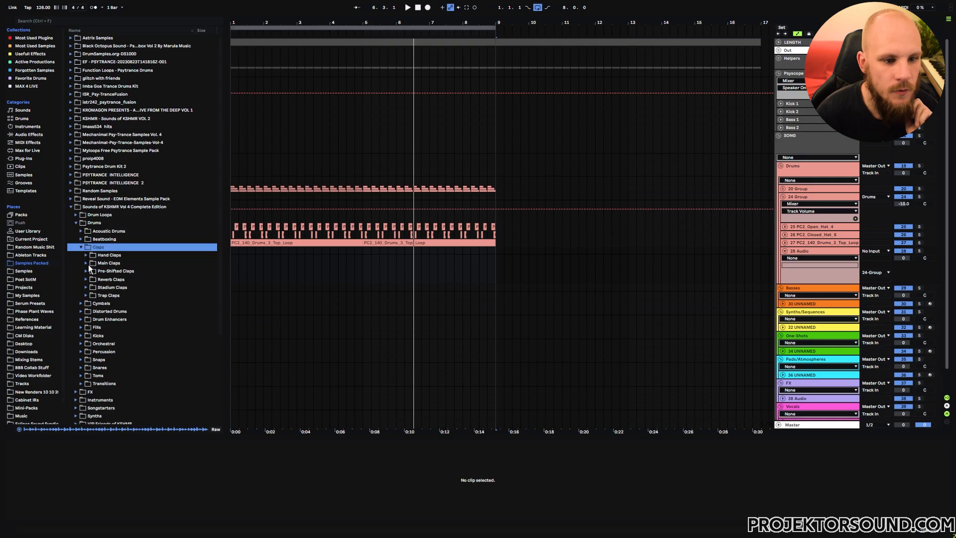
{"action": "left_click", "coordinate": [86, 271]}
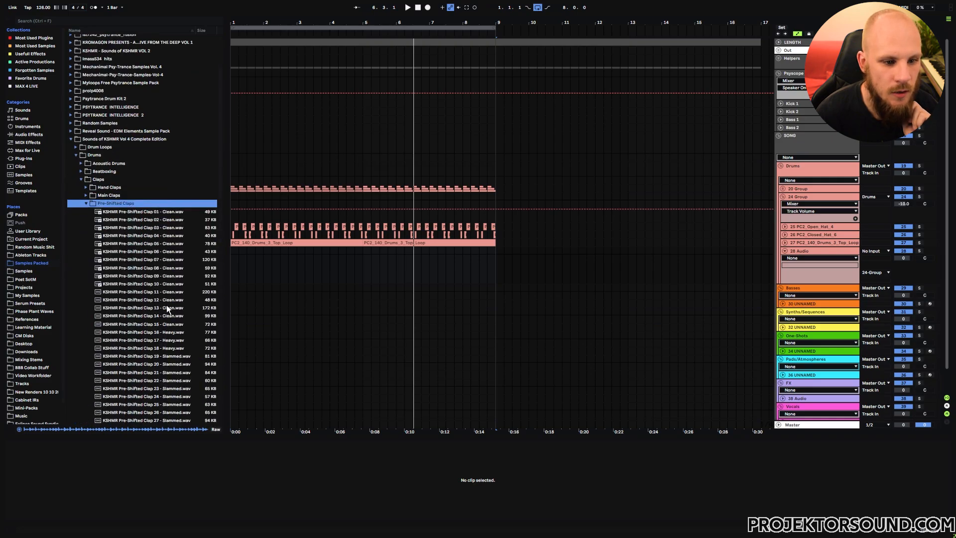
- Audition several KSHMR Pre-Shifted Claps and Big Group hand claps for the groove
{"action": "left_click", "coordinate": [150, 289]}
{"action": "left_click", "coordinate": [152, 301]}
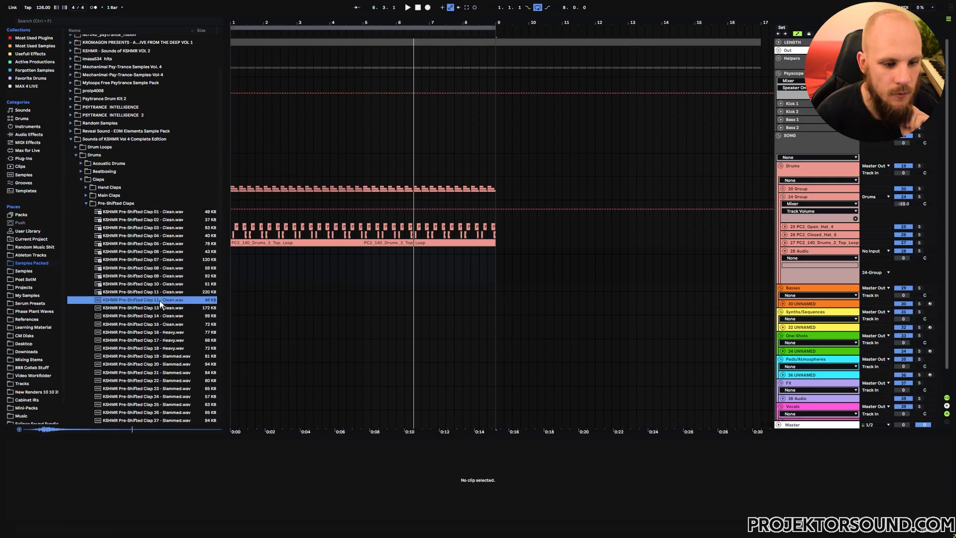
{"action": "left_click", "coordinate": [168, 227]}
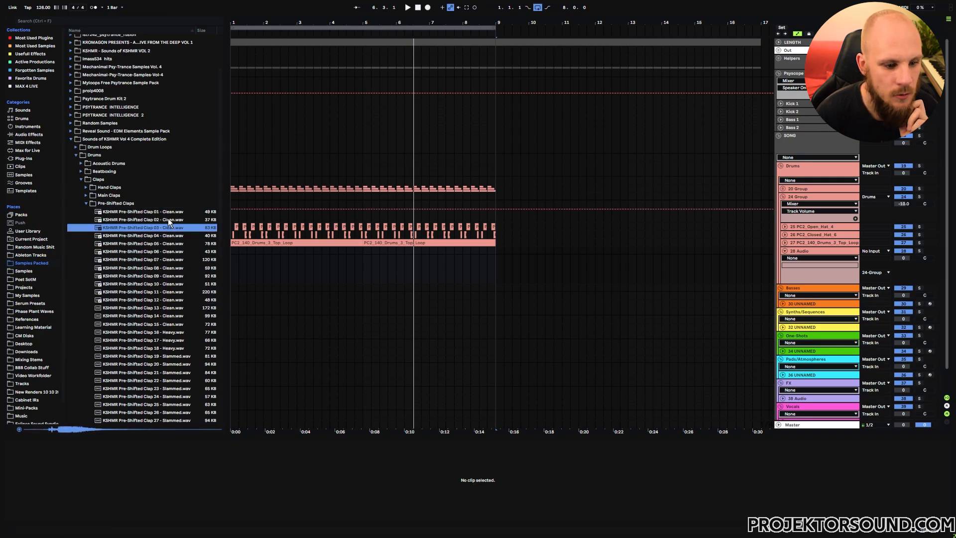
{"action": "left_click", "coordinate": [168, 220]}
{"action": "left_click", "coordinate": [171, 212]}
{"action": "left_click", "coordinate": [172, 235]}
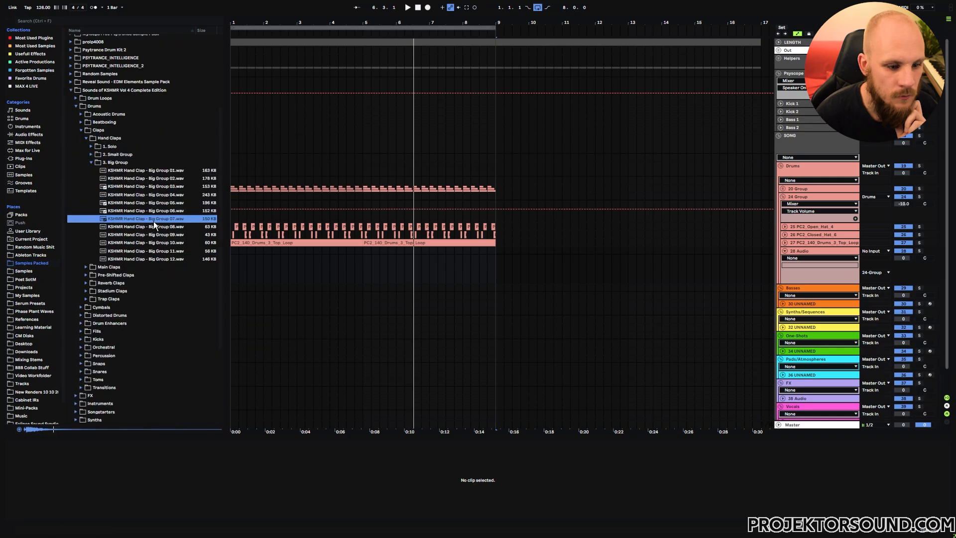
{"action": "left_click", "coordinate": [160, 234]}
{"action": "left_click", "coordinate": [160, 243]}
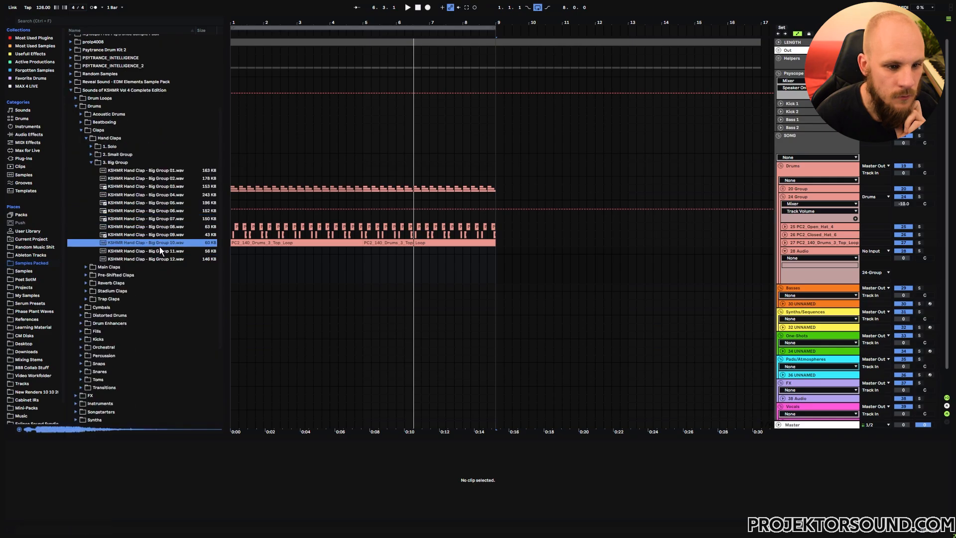
- Place KSHMR Hand Clap - Big Group 09 on the new track and shift it slightly early so its hit lands on 1.2
{"action": "left_click", "coordinate": [159, 235]}
{"action": "left_click_drag", "start_coordinate": [159, 236], "coordinate": [241, 251]}
{"action": "key", "text": "z"}
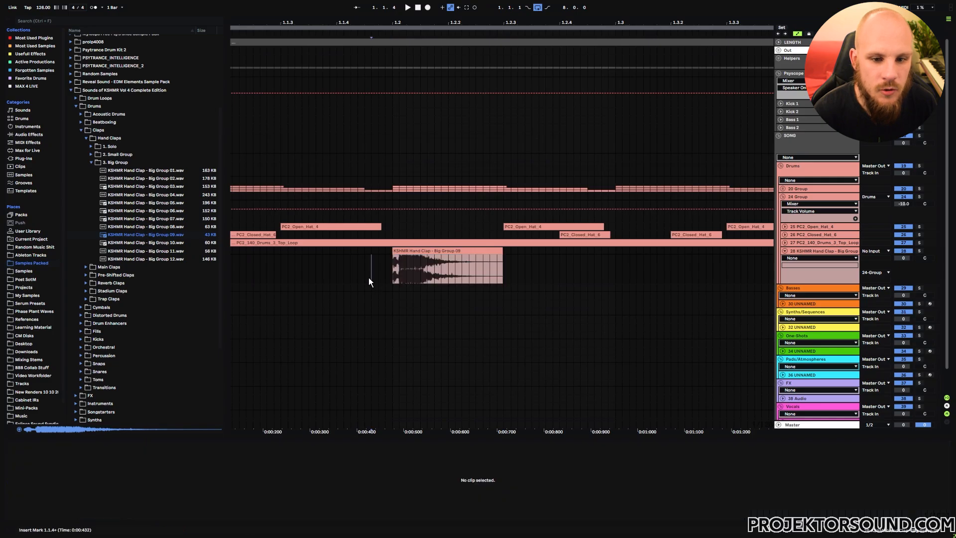
{"action": "left_click", "coordinate": [421, 250]}
{"action": "left_click_drag", "start_coordinate": [422, 250], "coordinate": [384, 268]}
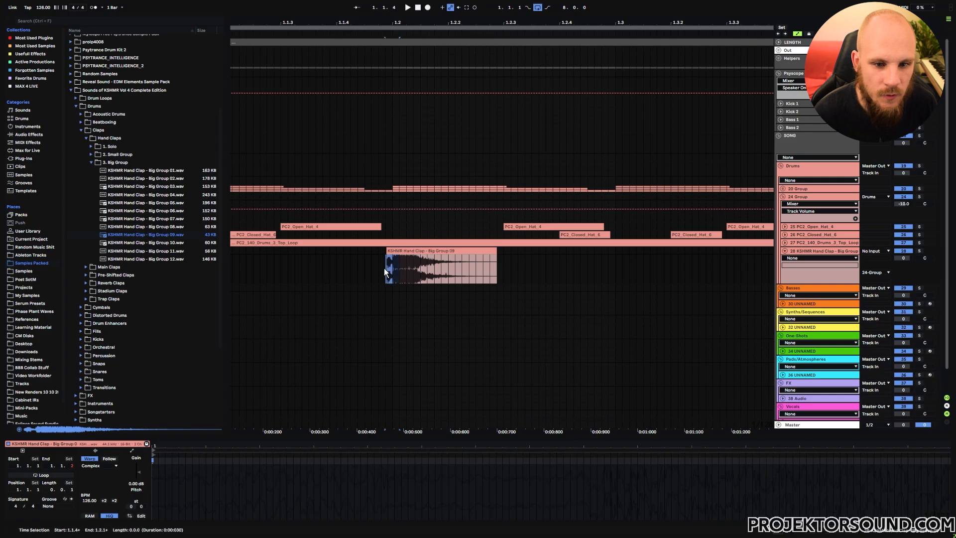
{"action": "left_click", "coordinate": [393, 261]}
{"action": "left_click_drag", "start_coordinate": [400, 19], "coordinate": [400, 6]}
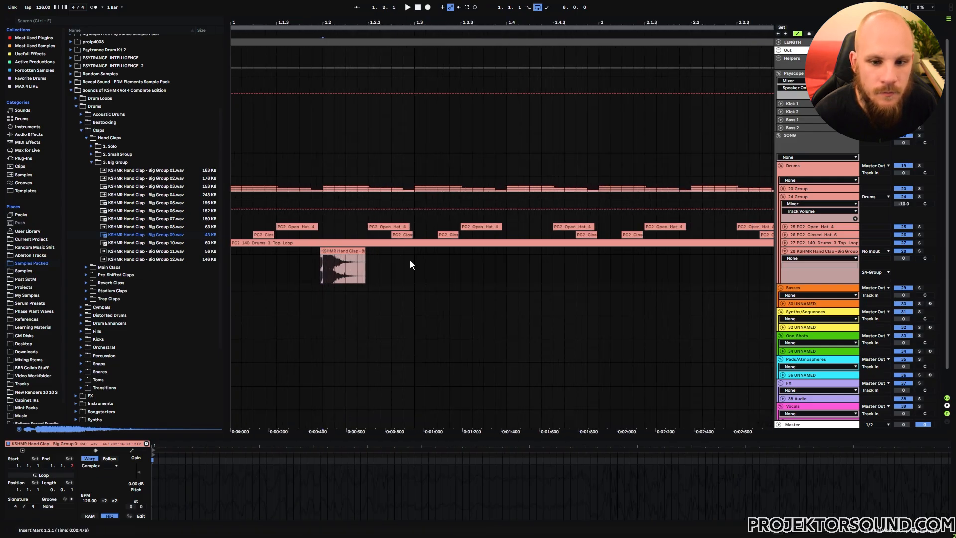
- Duplicate the first half-bar of the clap track to place a clap near 1.4, and trim the first clap's lead-in before 1.2
{"action": "left_click_drag", "start_coordinate": [412, 249], "coordinate": [222, 256]}
{"action": "key", "text": "ctrl+d"}
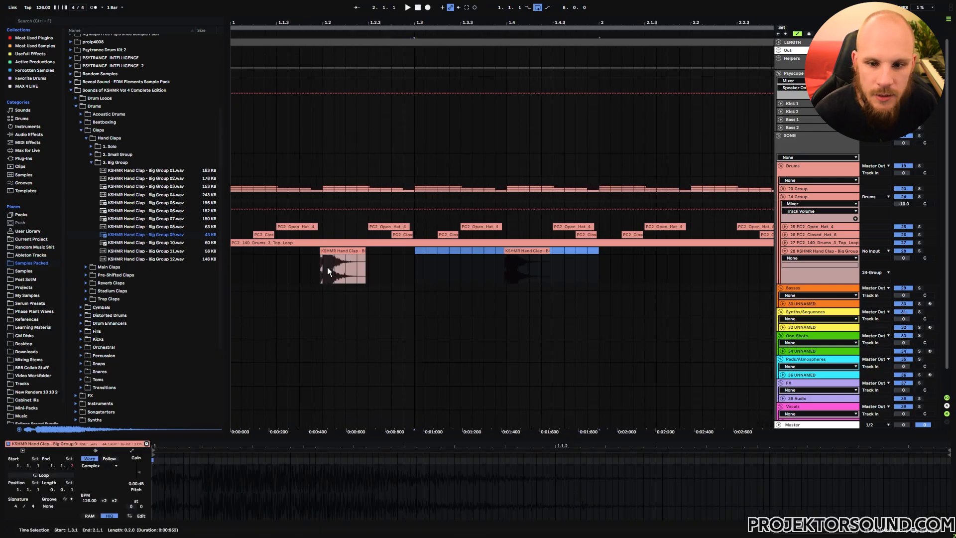
{"action": "left_click", "coordinate": [308, 283]}
{"action": "left_click_drag", "start_coordinate": [324, 265], "coordinate": [315, 251]}
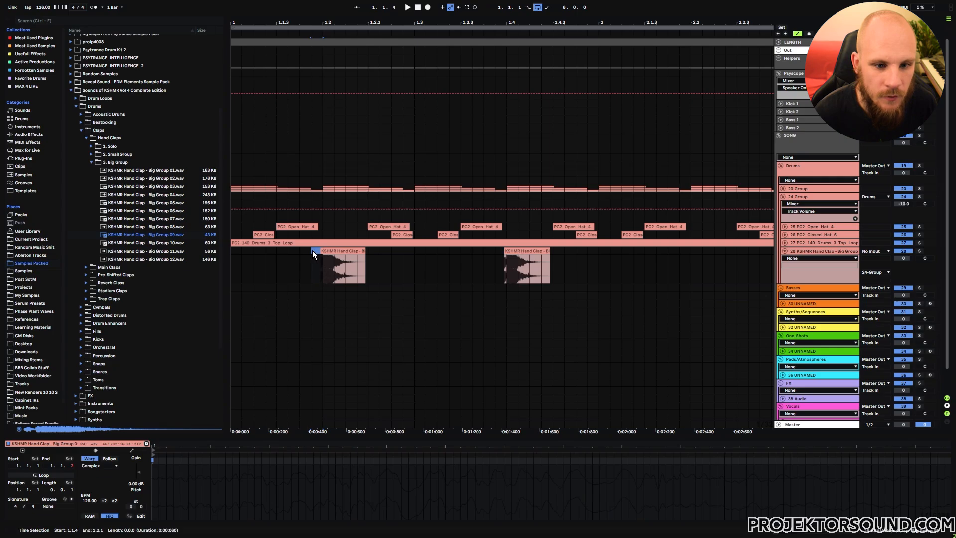
{"action": "key", "text": "Delete"}
- Loop bar 1 and play it to check the two claps against the drums
{"action": "left_click_drag", "start_coordinate": [234, 252], "coordinate": [557, 260]}
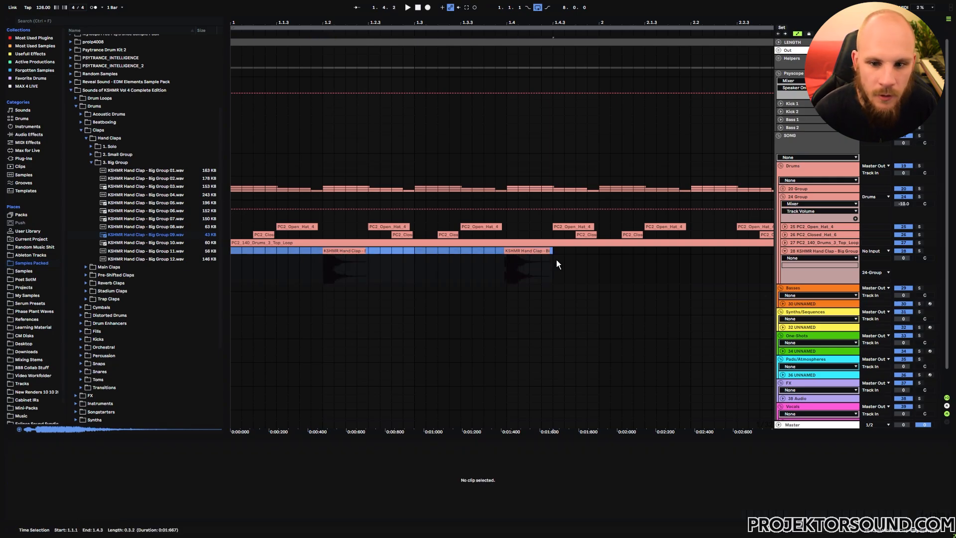
{"action": "key", "text": "ctrl+l"}
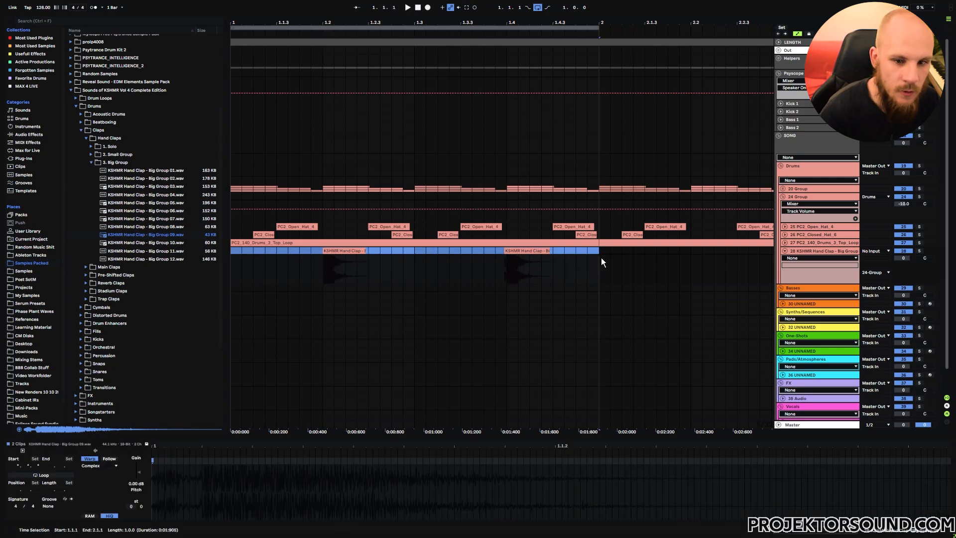
{"action": "left_click", "coordinate": [234, 250]}
{"action": "key", "text": "space"}
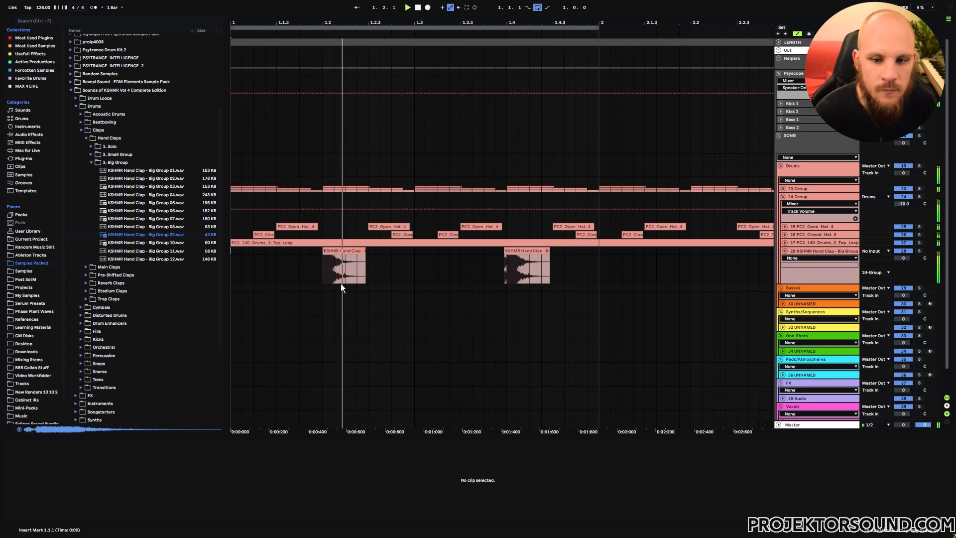
{"action": "key", "text": "space"}
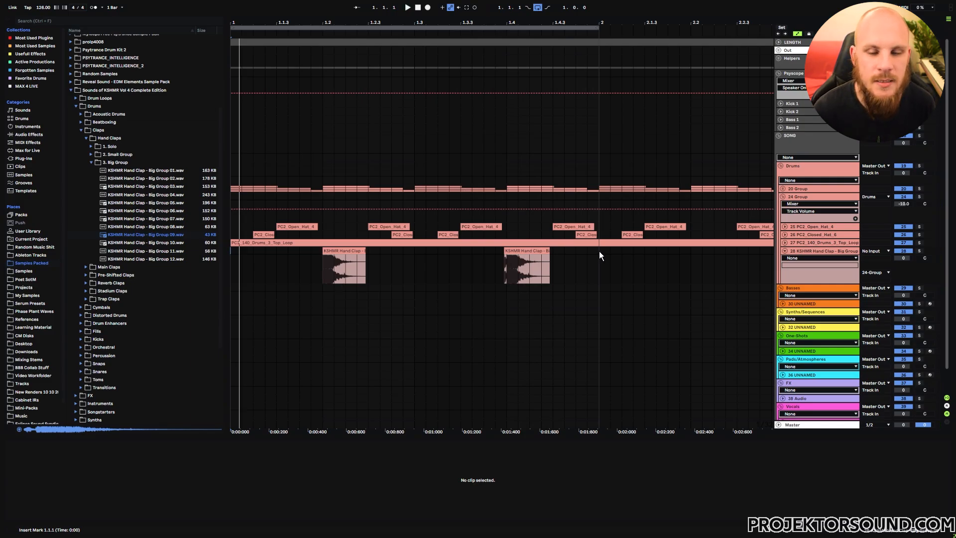
- Duplicate the one-bar clap pattern through bar 8 and extend the loop to eight bars
{"action": "left_click_drag", "start_coordinate": [599, 251], "coordinate": [244, 261]}
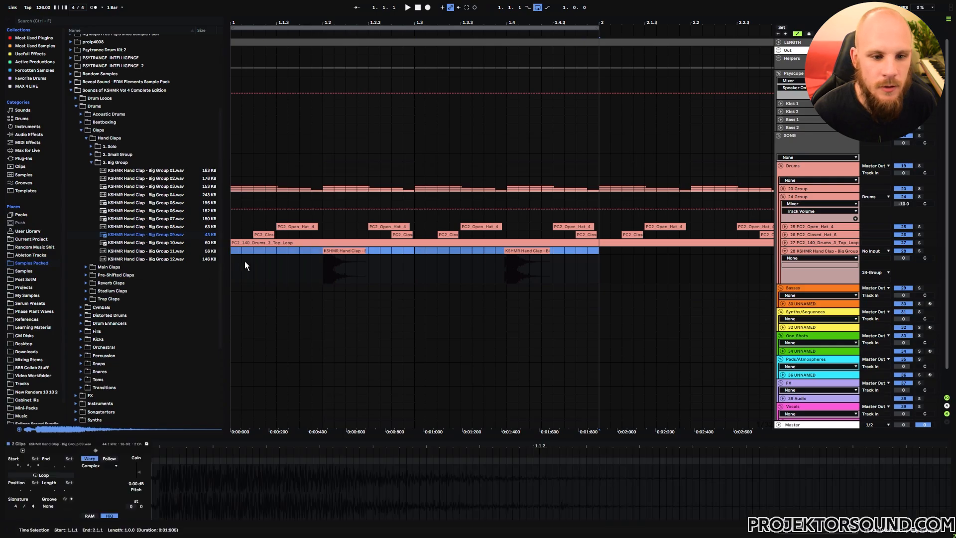
{"action": "key", "text": "ctrl+d"}
{"action": "left_click_drag", "start_coordinate": [377, 27], "coordinate": [507, 86]}
{"action": "key", "text": "ctrl+d"}
{"action": "key", "text": "ctrl+d"}
{"action": "key", "text": "ctrl+d"}
{"action": "key", "text": "ctrl+d"}
{"action": "key", "text": "ctrl+d"}
{"action": "key", "text": "ctrl+d"}
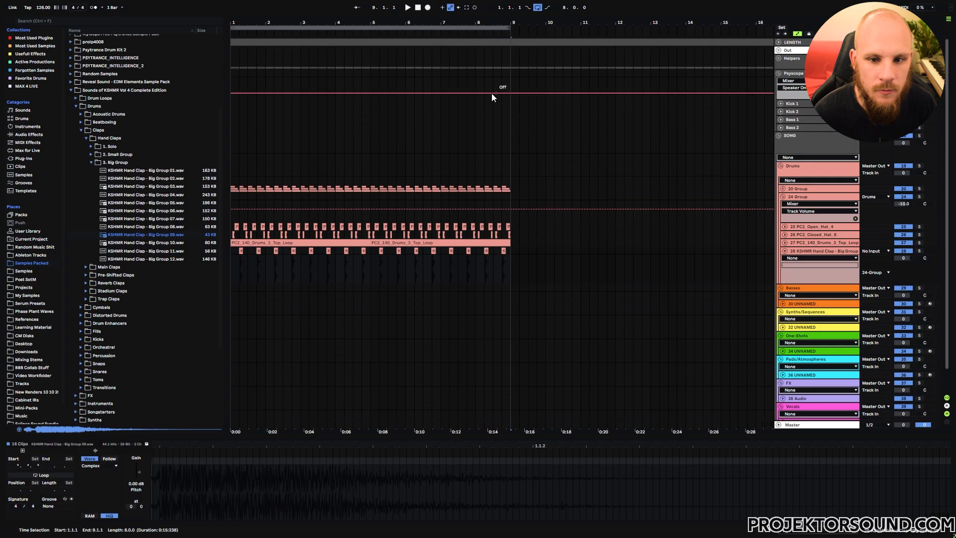
{"action": "left_click", "coordinate": [233, 251], "text": "shift"}
{"action": "left_click", "coordinate": [235, 264]}
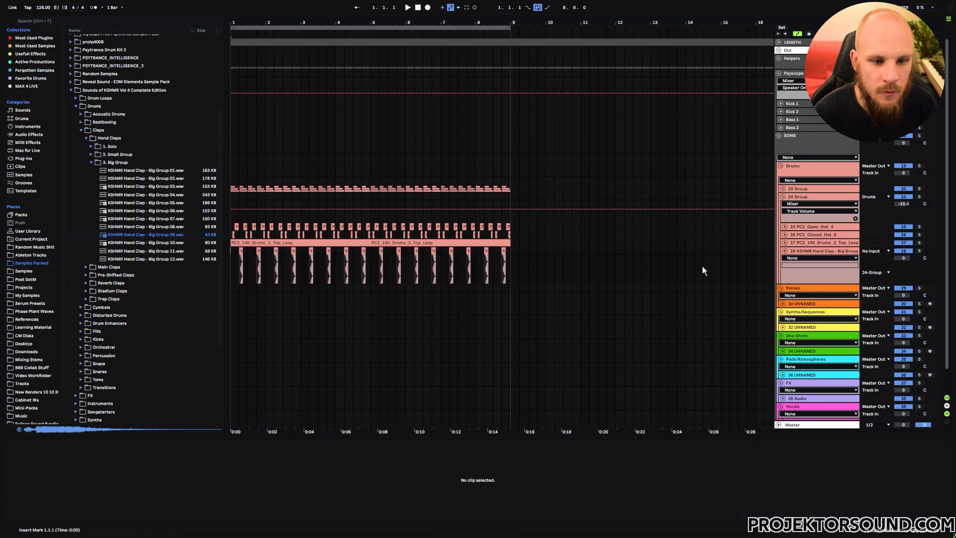
- Fold the clap track and its drum group, and play back the eight-bar groove
{"action": "left_click", "coordinate": [785, 251]}
{"action": "key", "text": "space"}
{"action": "left_click", "coordinate": [782, 197]}
{"action": "left_click", "coordinate": [802, 196]}
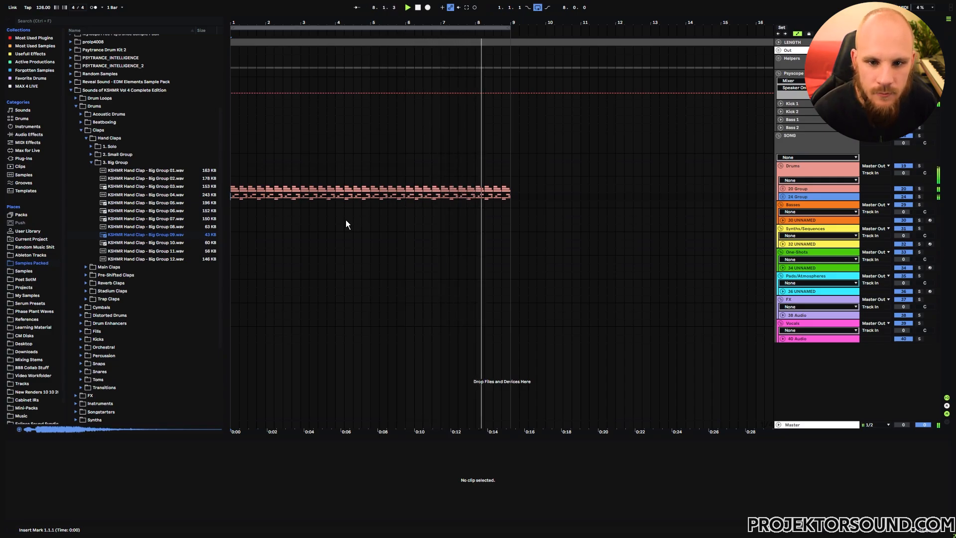
{"action": "key", "text": "space"}
{"action": "key", "text": "Up"}
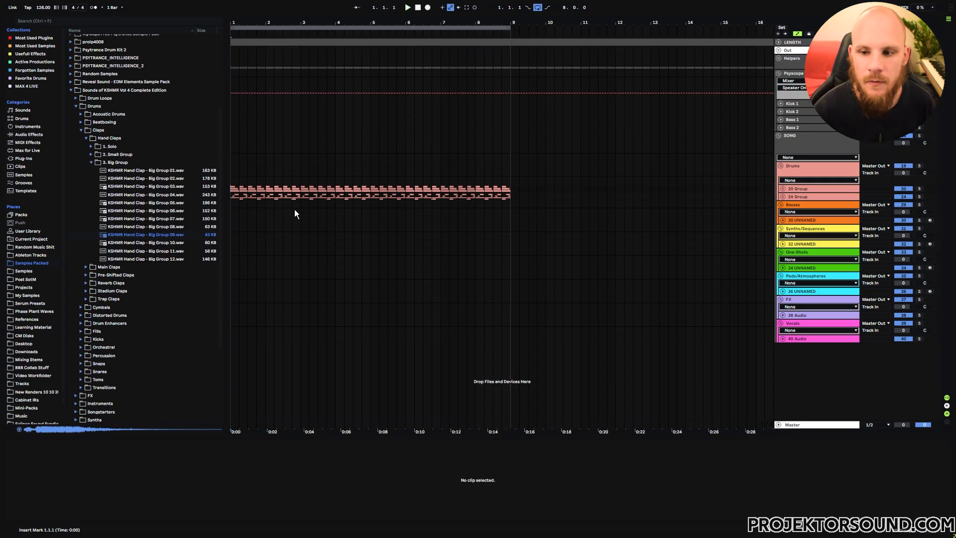
- Unfold the MIDI track in the One-Shots group and load Serum on it
{"action": "left_click", "coordinate": [783, 272]}
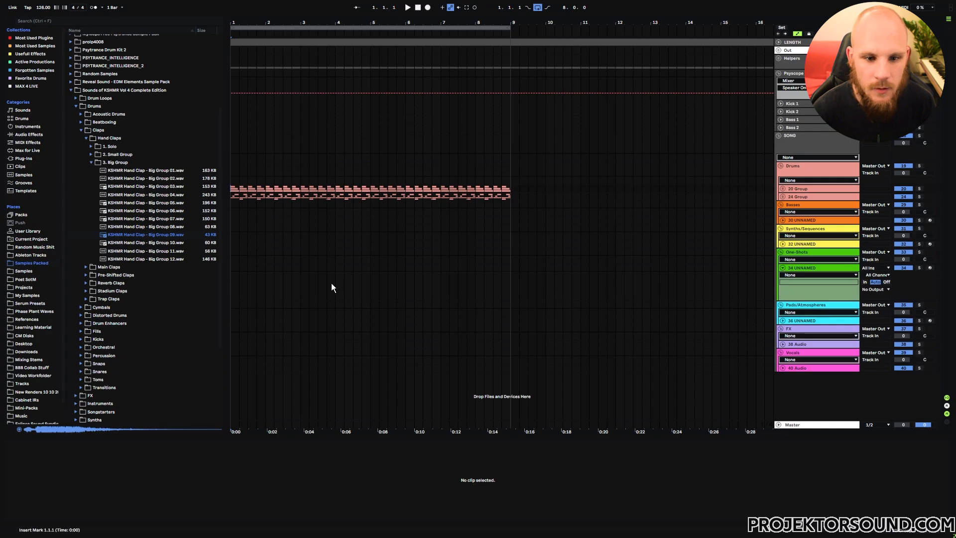
{"action": "left_click", "coordinate": [341, 273]}
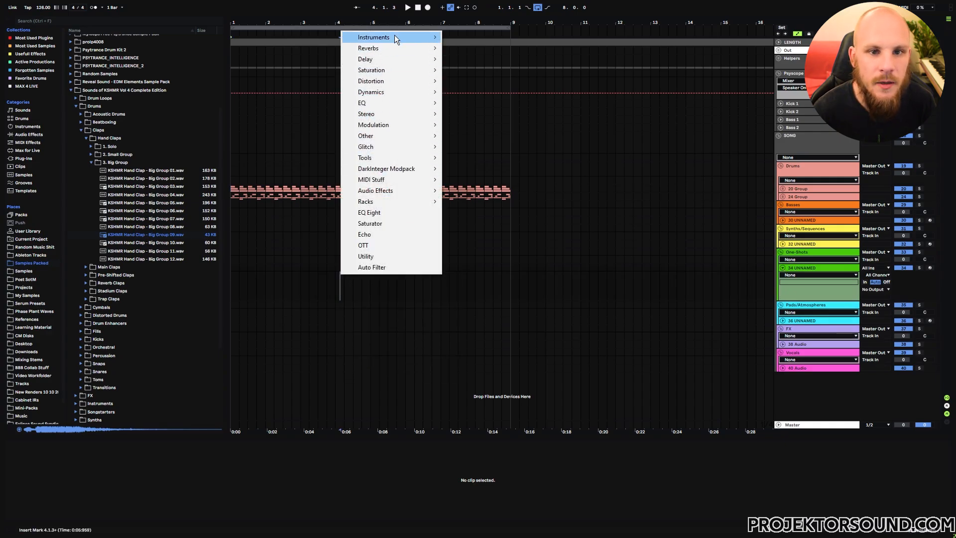
{"action": "mouse_move", "coordinate": [394, 36]}
{"action": "left_click", "coordinate": [476, 37]}
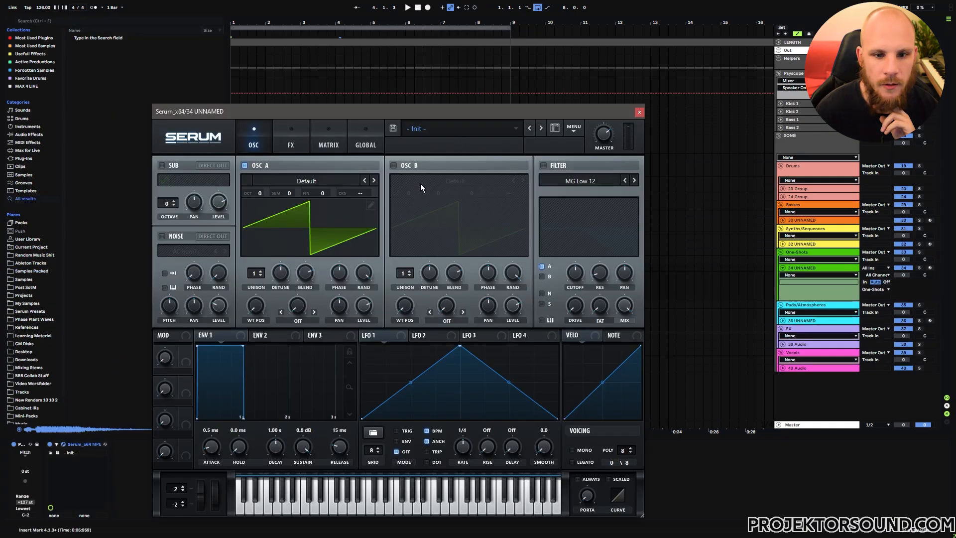
- Choose wavetable 0373 for oscillator A and advance through the following wavetables to 0375
{"action": "left_click", "coordinate": [315, 182]}
{"action": "mouse_move", "coordinate": [315, 275]}
{"action": "mouse_move", "coordinate": [420, 314]}
{"action": "left_click", "coordinate": [561, 213]}
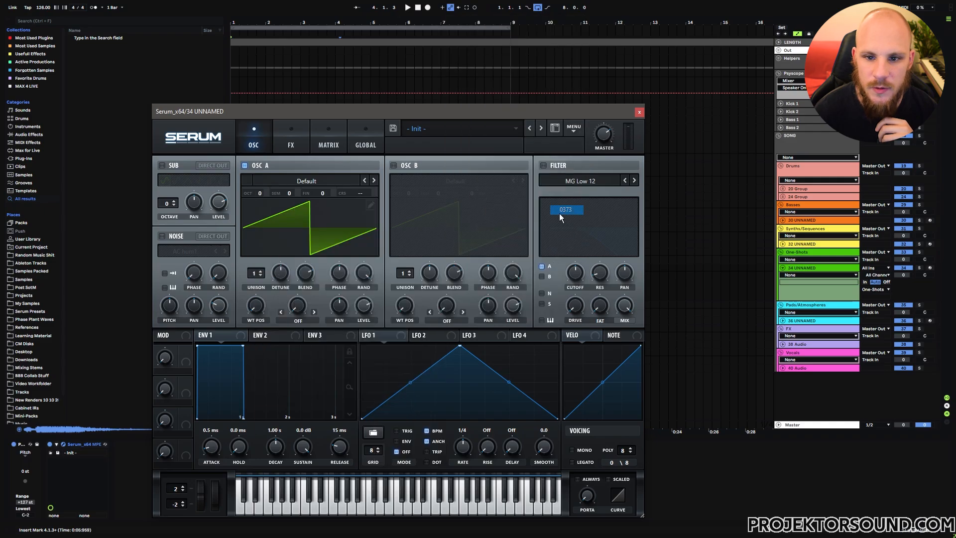
{"action": "left_click", "coordinate": [374, 181]}
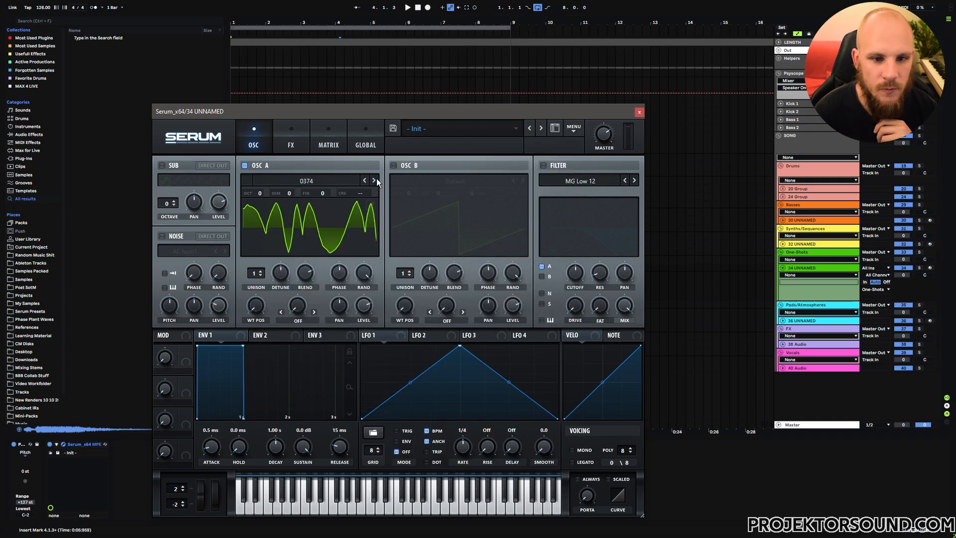
{"action": "left_click", "coordinate": [374, 180]}
- Enable the filter, switch its type to MG Low 18 and adjust the cutoff
{"action": "left_click", "coordinate": [543, 166]}
{"action": "left_click", "coordinate": [597, 275]}
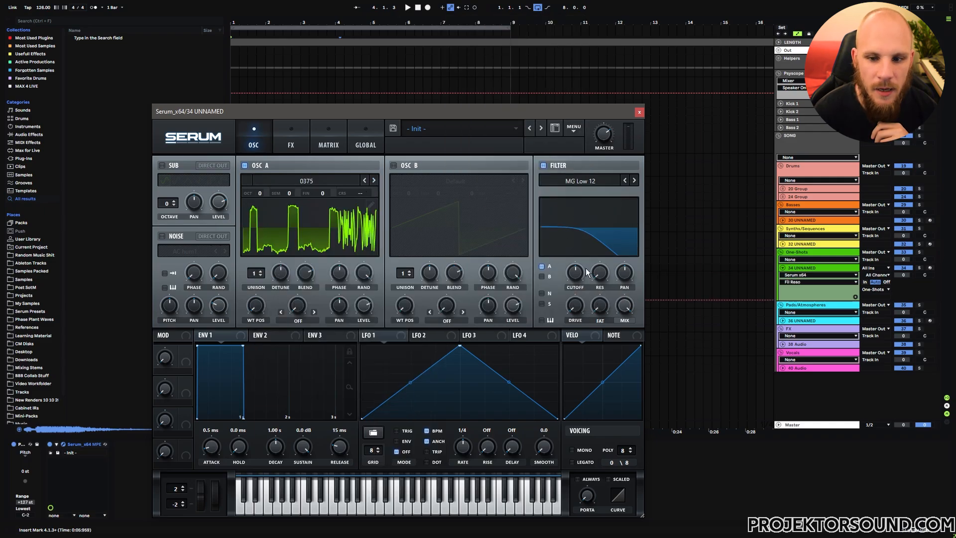
{"action": "left_click", "coordinate": [578, 276]}
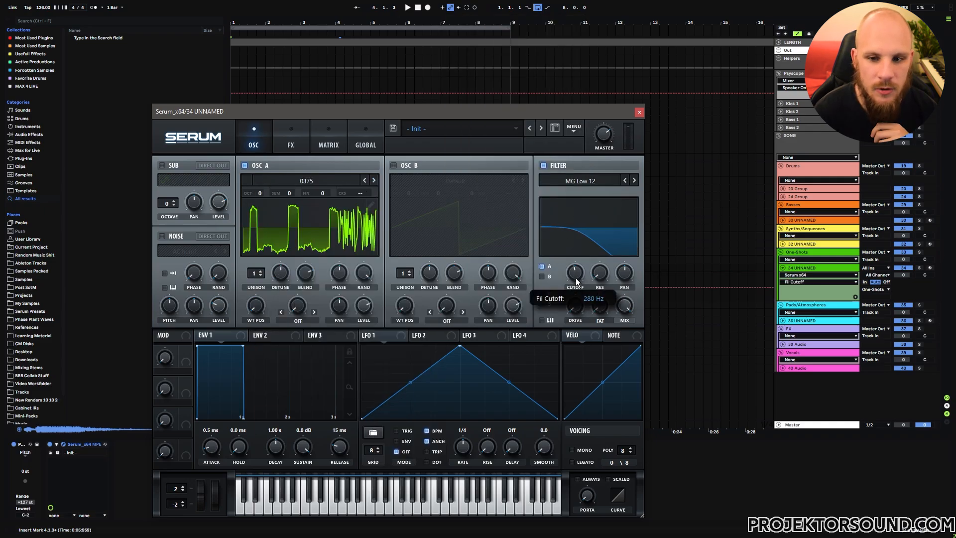
{"action": "left_click", "coordinate": [635, 180]}
{"action": "left_click_drag", "start_coordinate": [574, 272], "coordinate": [577, 275]}
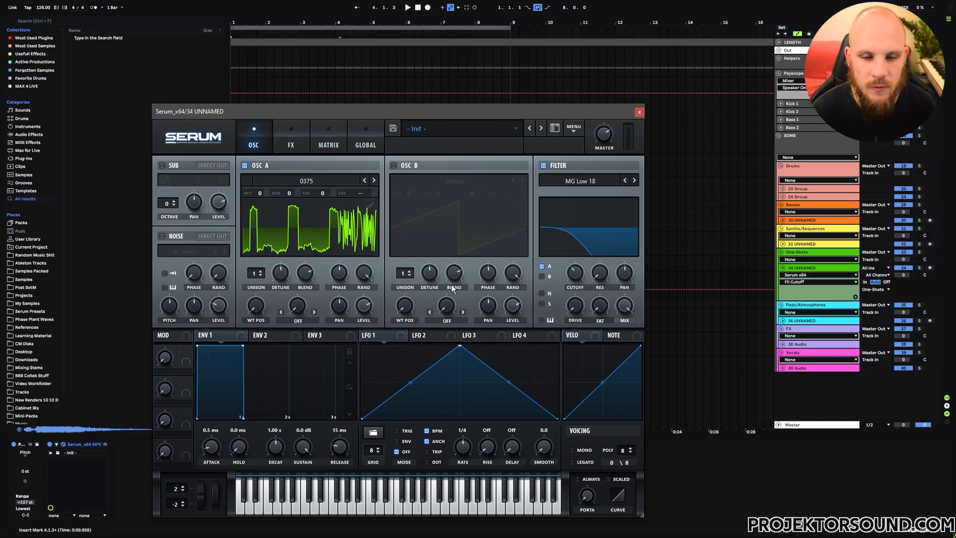
- Assign Macro 1 to the filter cutoff, switch oscillator A to wavetable 0376 and try sweeping the macro
{"action": "left_click_drag", "start_coordinate": [186, 351], "coordinate": [566, 269]}
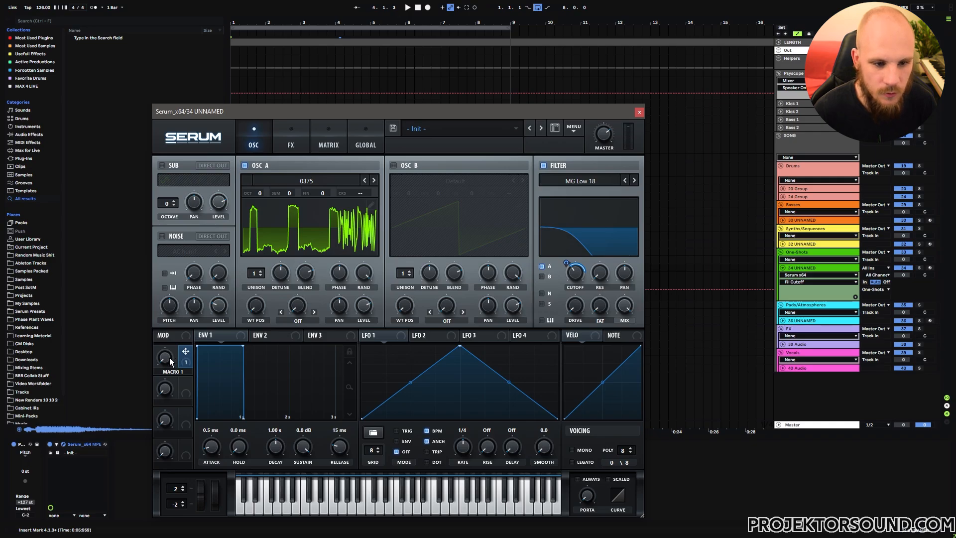
{"action": "left_click_drag", "start_coordinate": [169, 363], "coordinate": [167, 394]}
{"action": "left_click", "coordinate": [374, 181]}
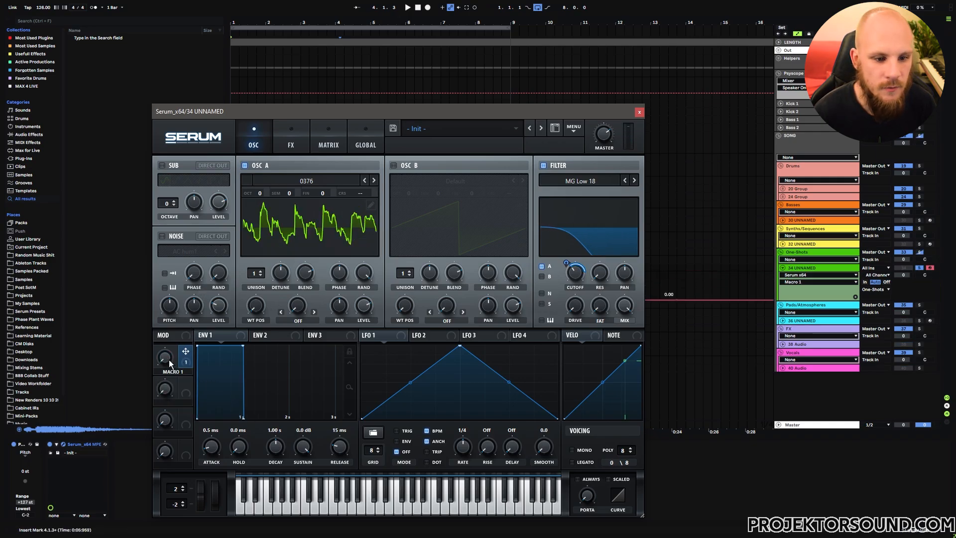
{"action": "left_click_drag", "start_coordinate": [169, 361], "coordinate": [180, 408]}
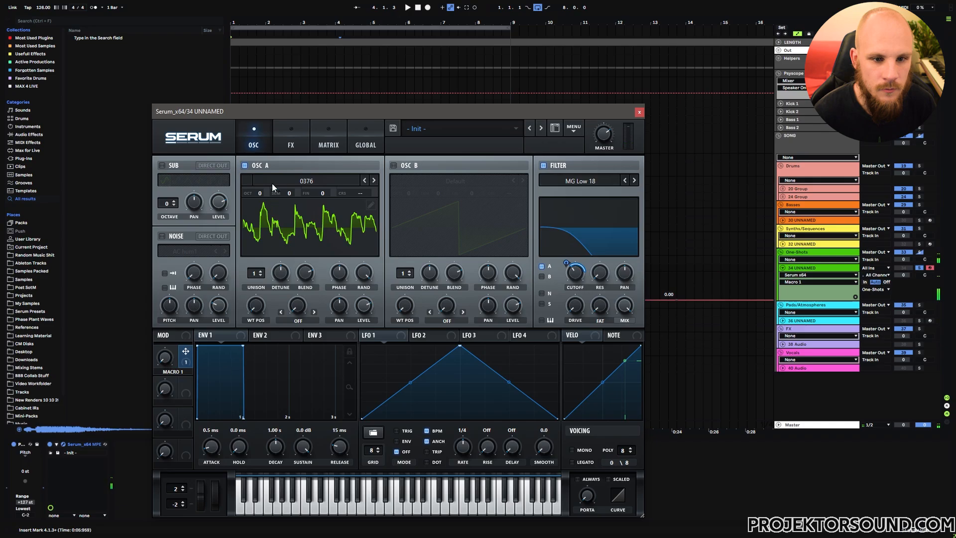
- Enable Tube distortion, raise its drive and test the sound with Macro 1 at about 40%
{"action": "left_click", "coordinate": [292, 142]}
{"action": "left_click", "coordinate": [166, 184]}
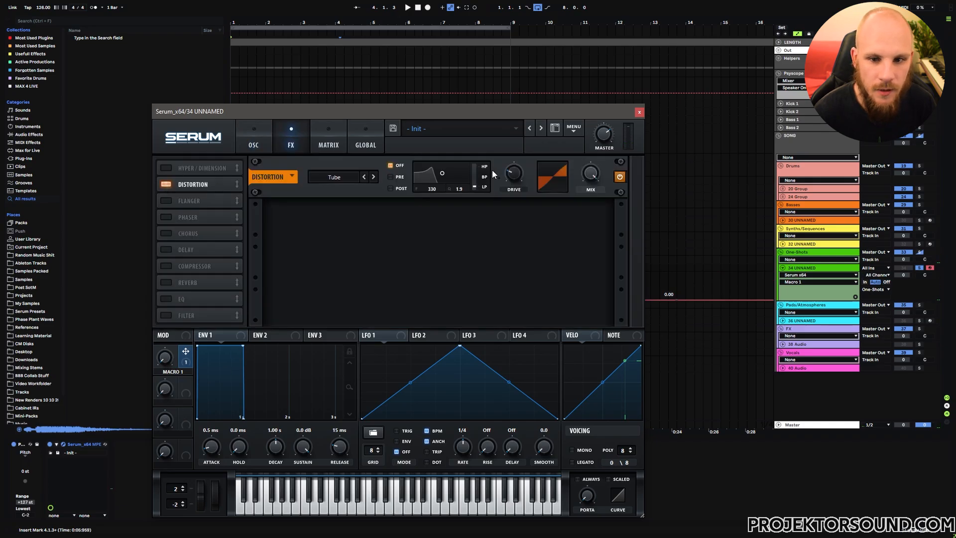
{"action": "left_click", "coordinate": [514, 173]}
{"action": "left_click", "coordinate": [164, 365]}
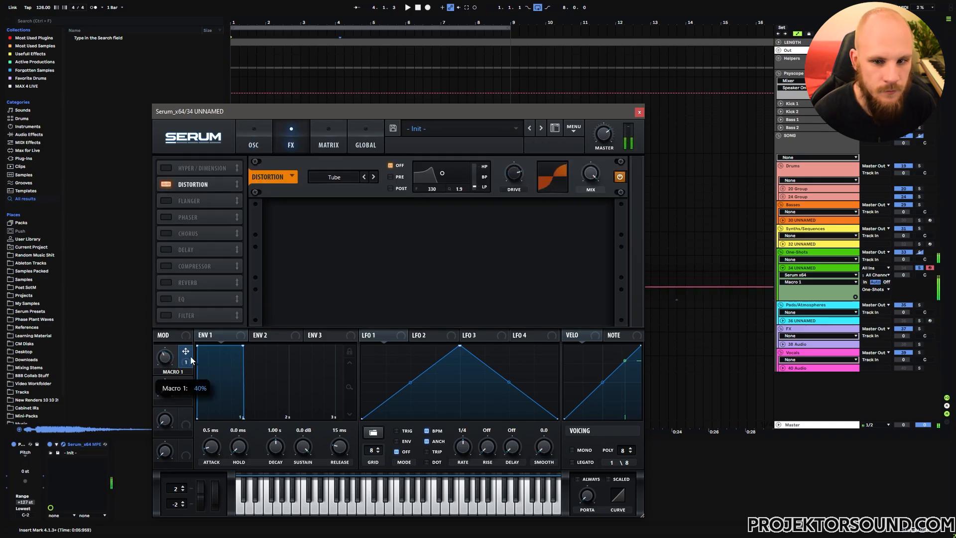
- Enable the delay and reverb, set the delay to ping-pong with dotted 1/4 times on both sides and raise its feedback
{"action": "left_click", "coordinate": [166, 249]}
{"action": "left_click", "coordinate": [166, 282]}
{"action": "left_click", "coordinate": [519, 222]}
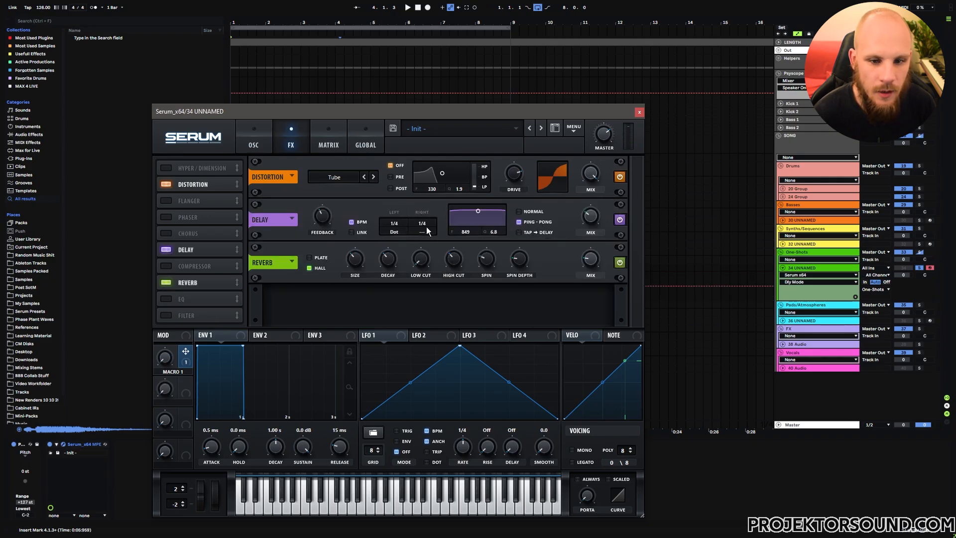
{"action": "left_click_drag", "start_coordinate": [426, 226], "coordinate": [440, 173]}
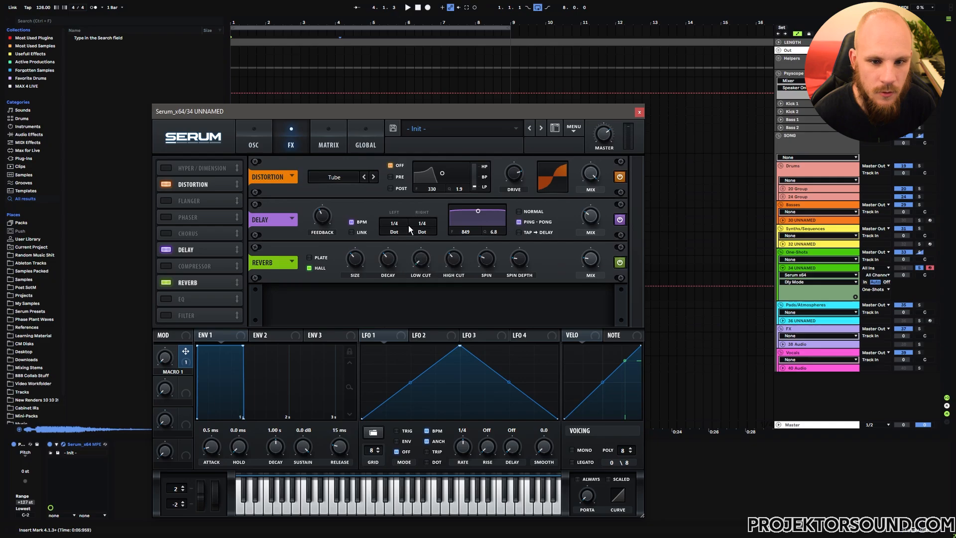
{"action": "left_click_drag", "start_coordinate": [323, 219], "coordinate": [334, 205]}
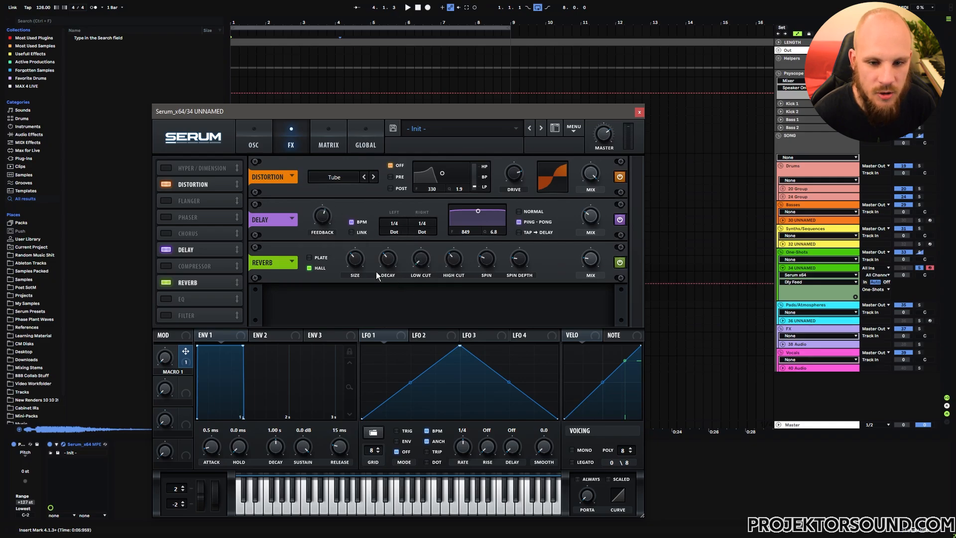
- Raise the delay mix to about 45% and test the sound while sweeping Macro 1
{"action": "left_click", "coordinate": [174, 355]}
{"action": "left_click_drag", "start_coordinate": [174, 354], "coordinate": [162, 446]}
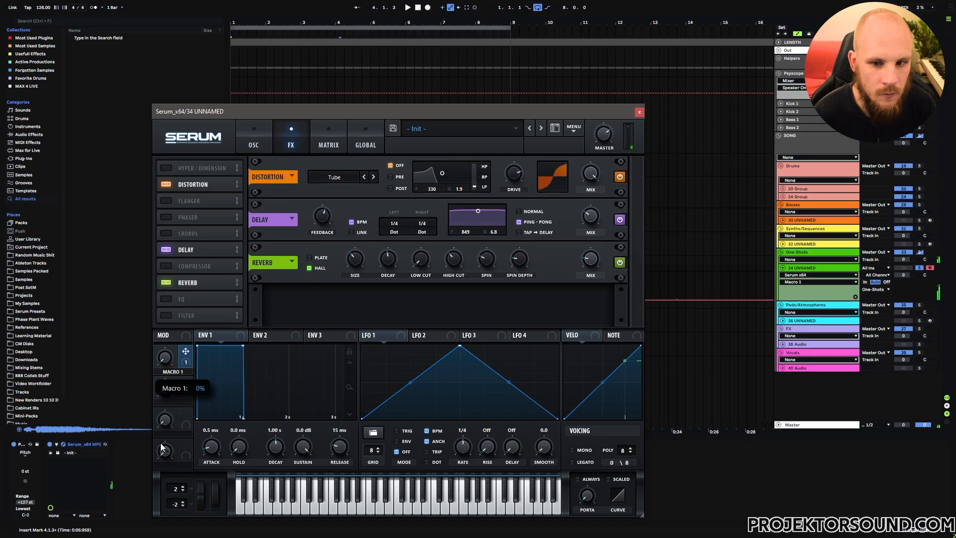
{"action": "left_click_drag", "start_coordinate": [588, 217], "coordinate": [592, 204]}
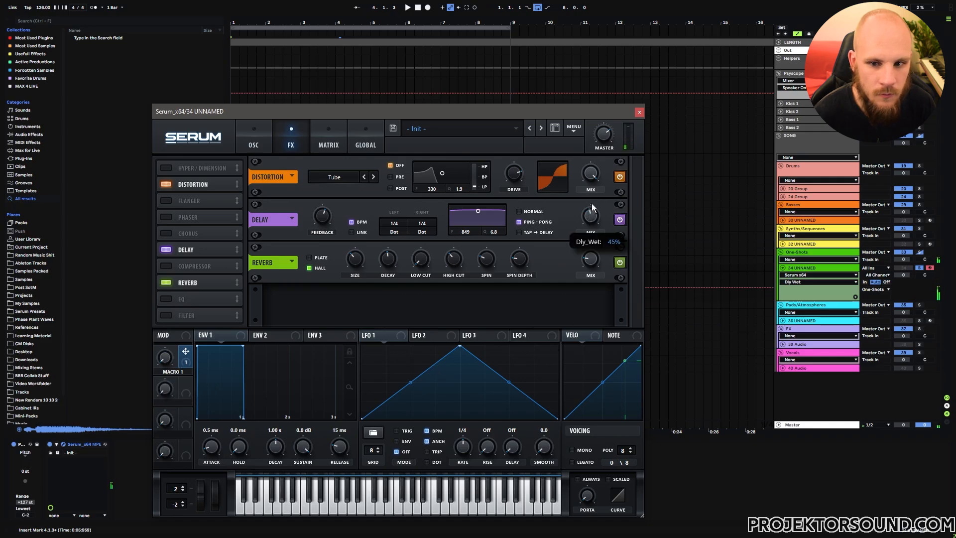
{"action": "left_click_drag", "start_coordinate": [162, 357], "coordinate": [206, 246]}
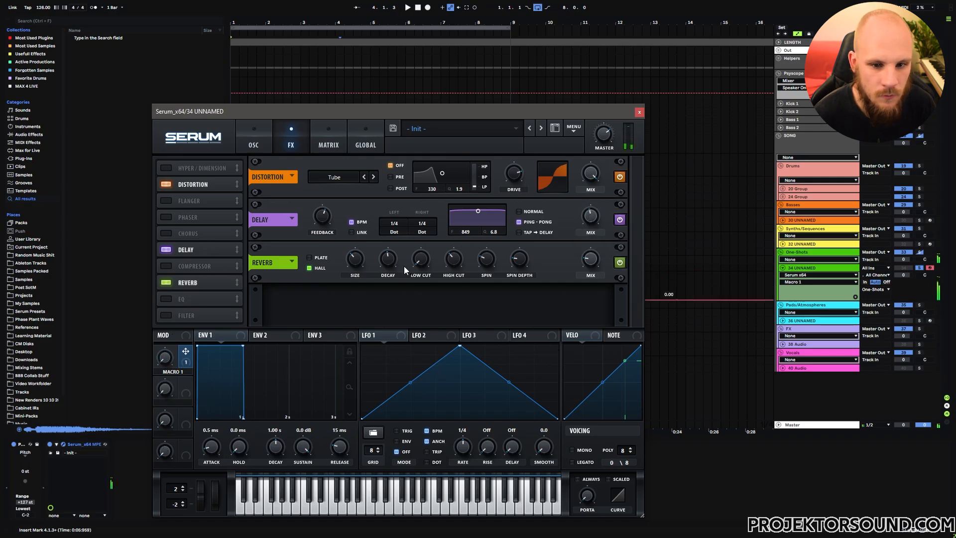
- Set the reverb mix to about 38%, adjust the reverb decay and test the result with Macro 1 before closing Serum
{"action": "left_click", "coordinate": [590, 259]}
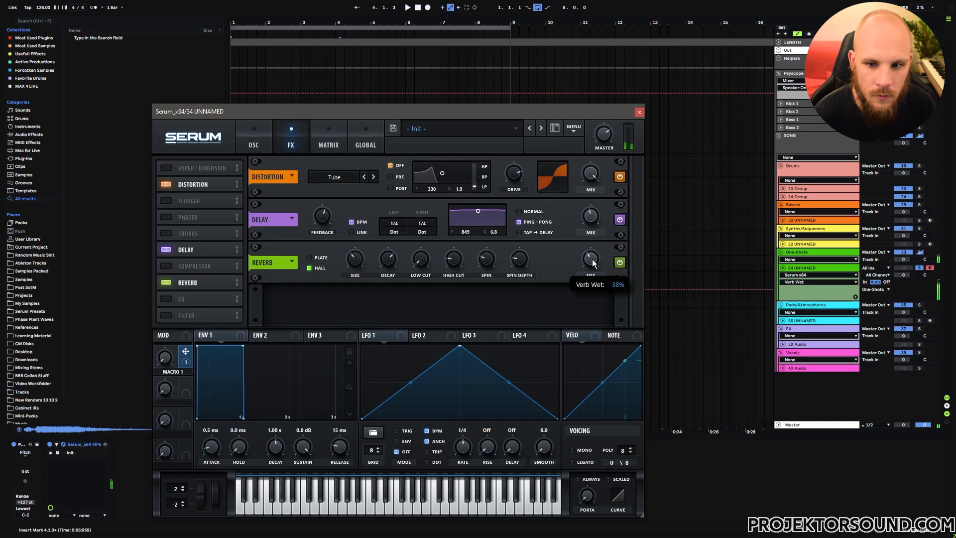
{"action": "left_click", "coordinate": [396, 262]}
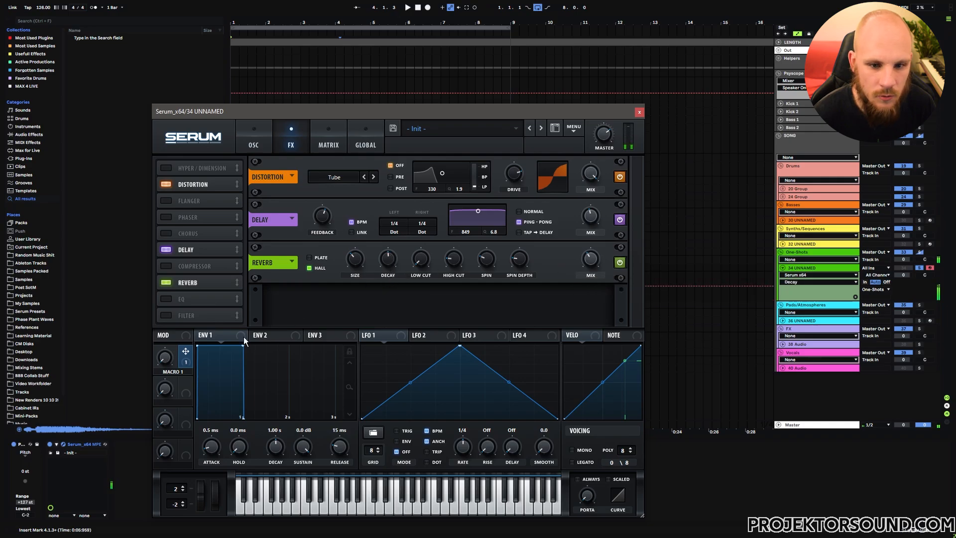
{"action": "left_click", "coordinate": [164, 357]}
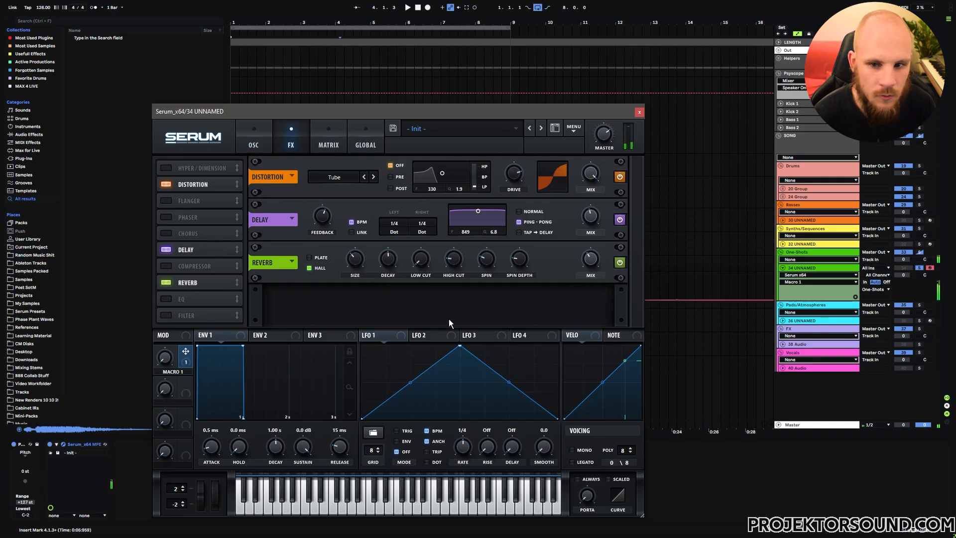
{"action": "left_click", "coordinate": [640, 112]}
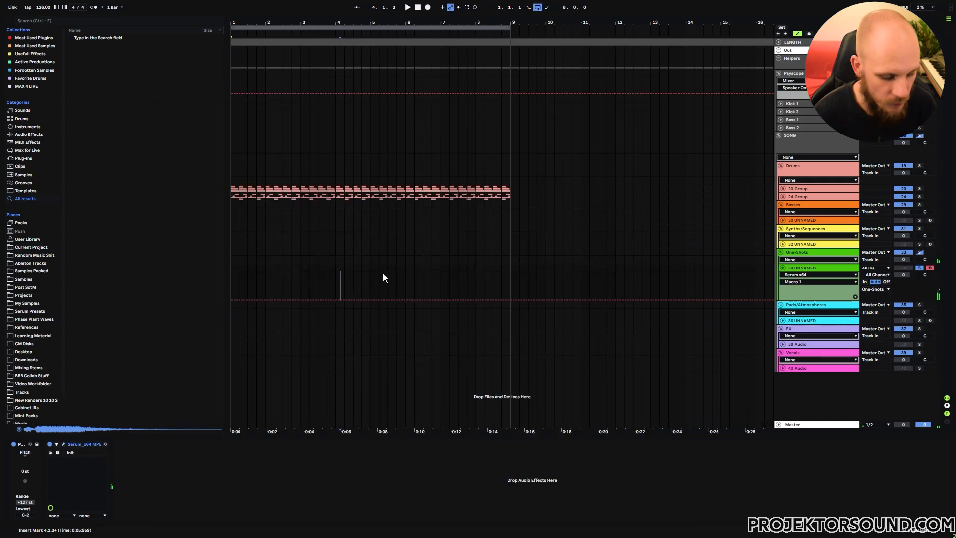
- Unfold the 20 Group kick track and add an EQ Eight with expanded display after its Saturator
{"action": "left_click", "coordinate": [795, 191]}
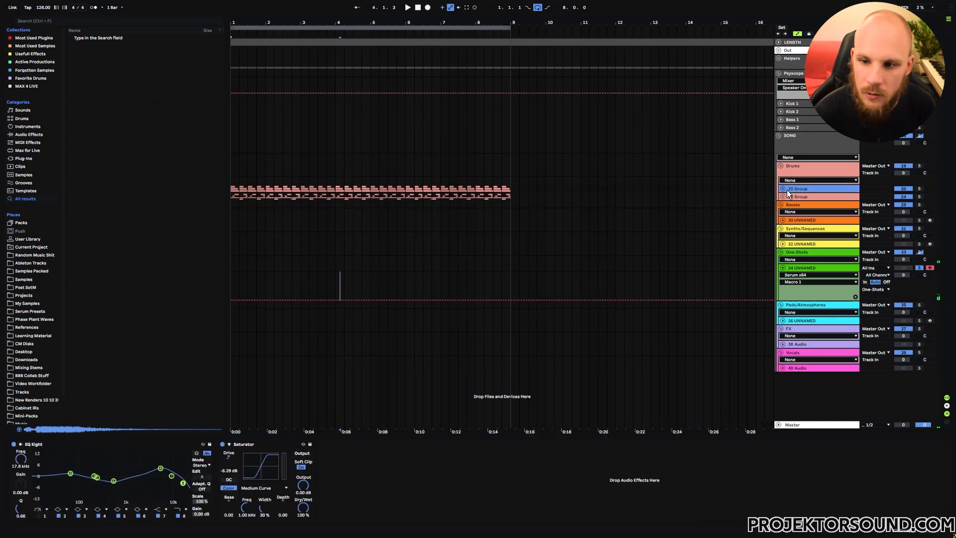
{"action": "left_click", "coordinate": [783, 189]}
{"action": "right_click", "coordinate": [383, 491]}
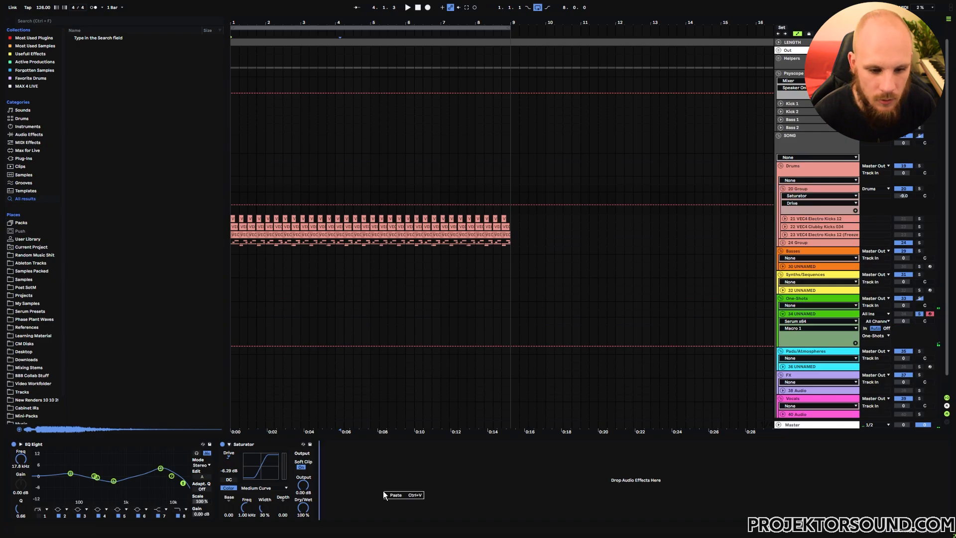
{"action": "right_click", "coordinate": [383, 490]}
{"action": "left_click", "coordinate": [422, 427]}
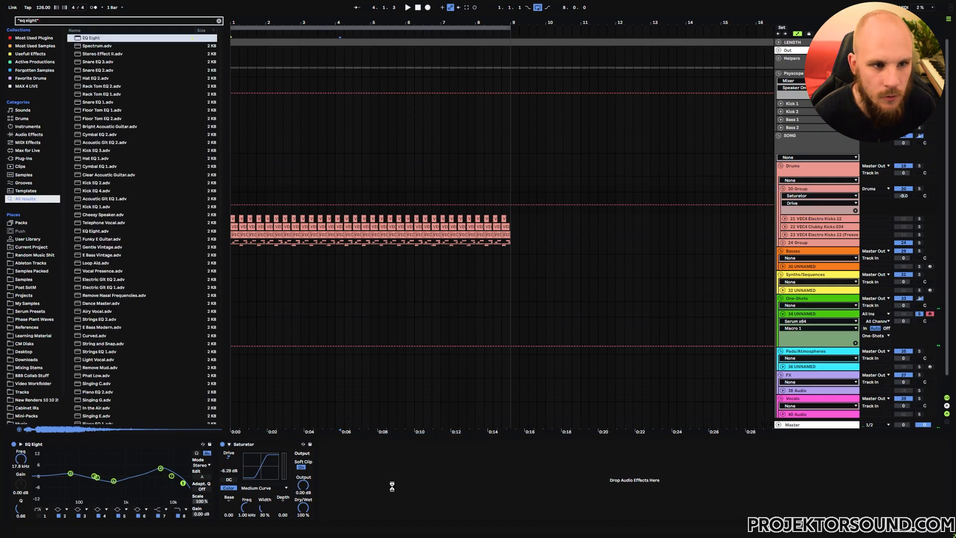
{"action": "left_click", "coordinate": [330, 444]}
- Examine the 20 Group's spectrum during playback and compare it with the Serum sound while moving Macro 1
{"action": "key", "text": "space"}
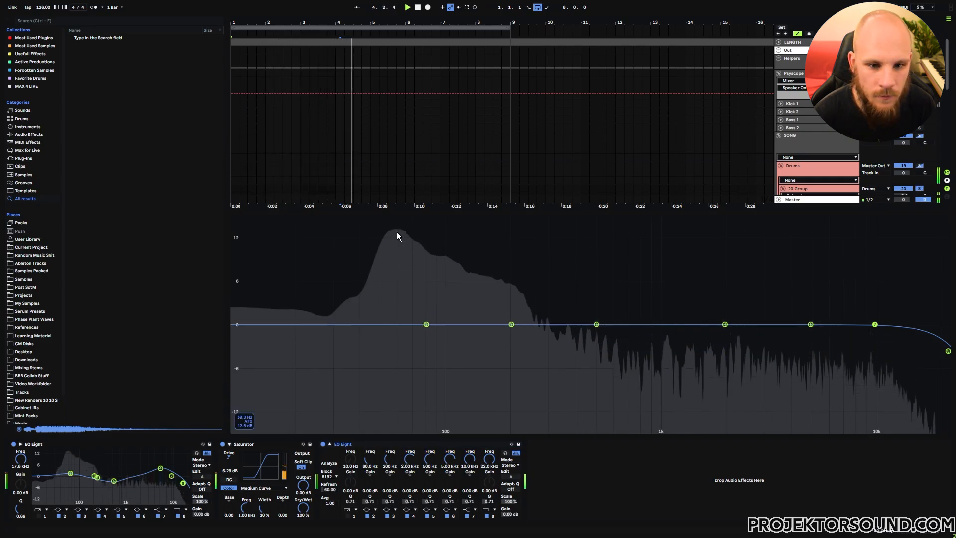
{"action": "key", "text": "space"}
{"action": "left_click", "coordinate": [329, 444]}
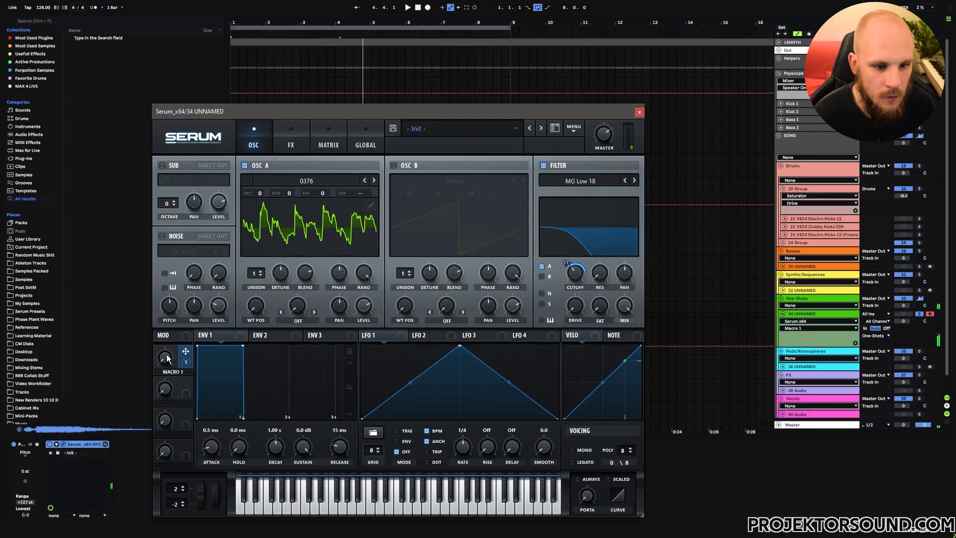
{"action": "left_click_drag", "start_coordinate": [165, 357], "coordinate": [193, 325]}
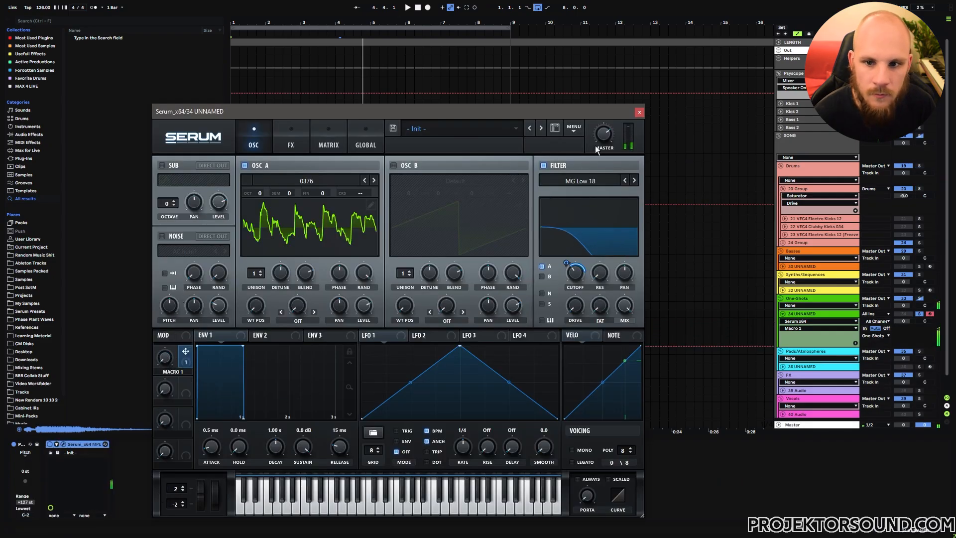
{"action": "left_click", "coordinate": [639, 112]}
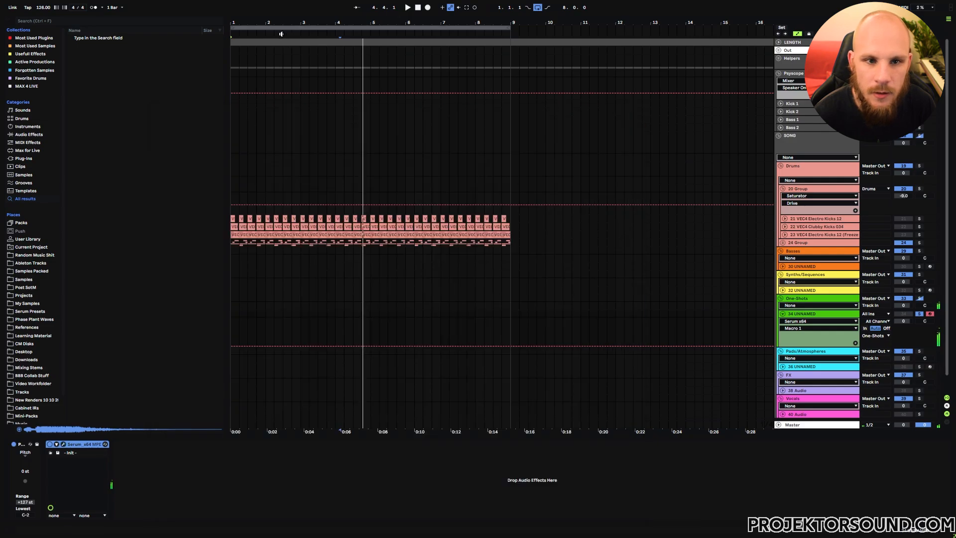
- Create a half-beat MIDI clip at 1.4.3 on the 34 One-Shots track with Macro 1 automation ramping upward across it
{"action": "left_click_drag", "start_coordinate": [256, 20], "coordinate": [309, 64]}
{"action": "left_click", "coordinate": [323, 333]}
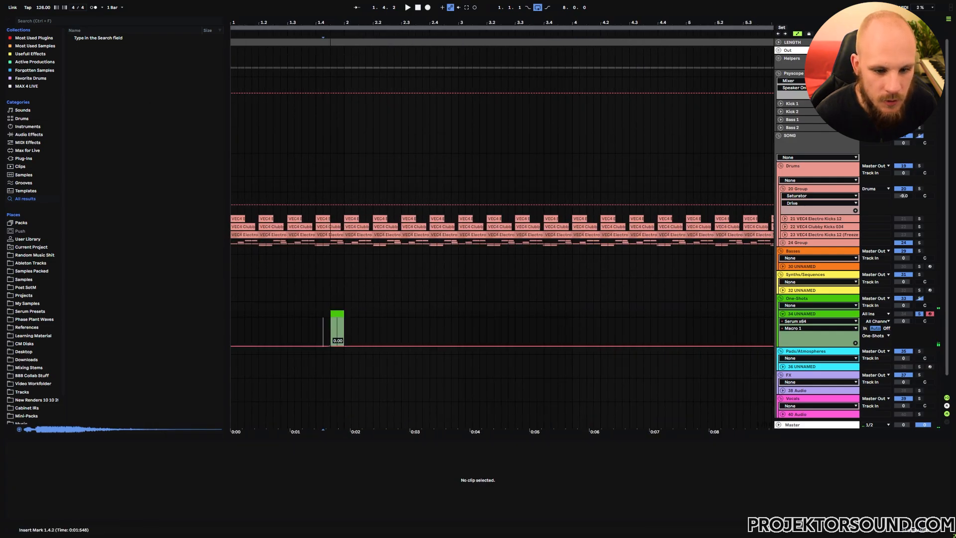
{"action": "left_click_drag", "start_coordinate": [348, 344], "coordinate": [338, 313]}
{"action": "left_click", "coordinate": [337, 313]}
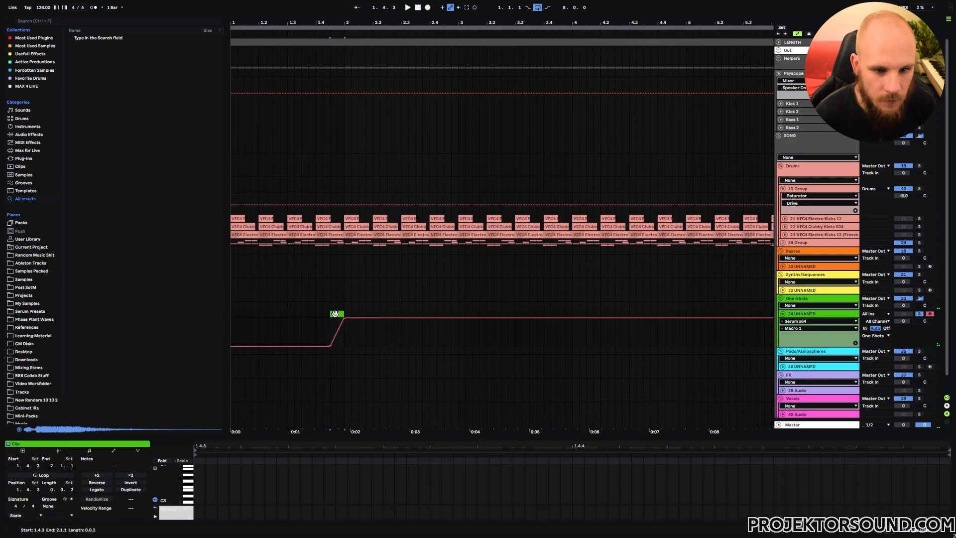
- Set Serum oscillator A to 2 unison voices with 0.10 detune and play the one-shot with the drums
{"action": "key", "text": "shift+Tab"}
{"action": "left_click", "coordinate": [63, 444]}
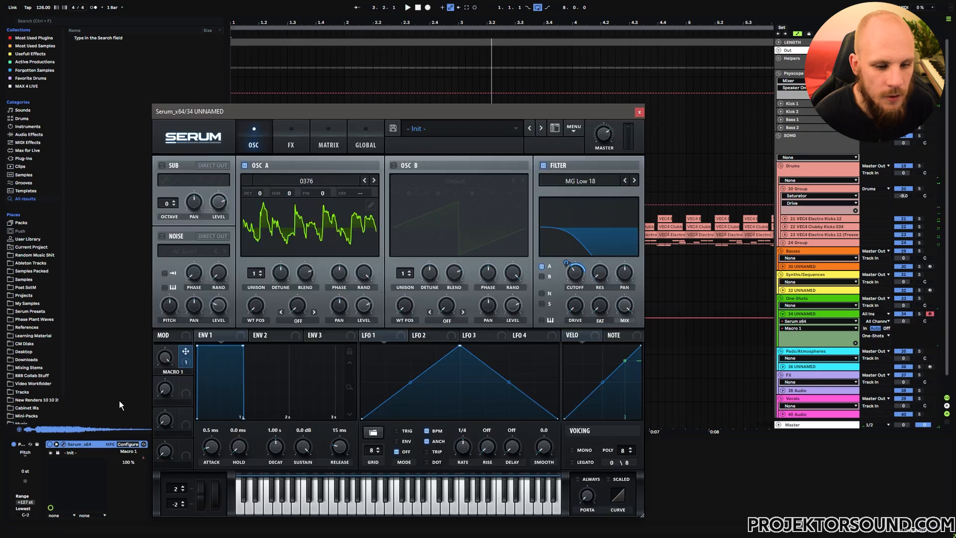
{"action": "left_click", "coordinate": [261, 272]}
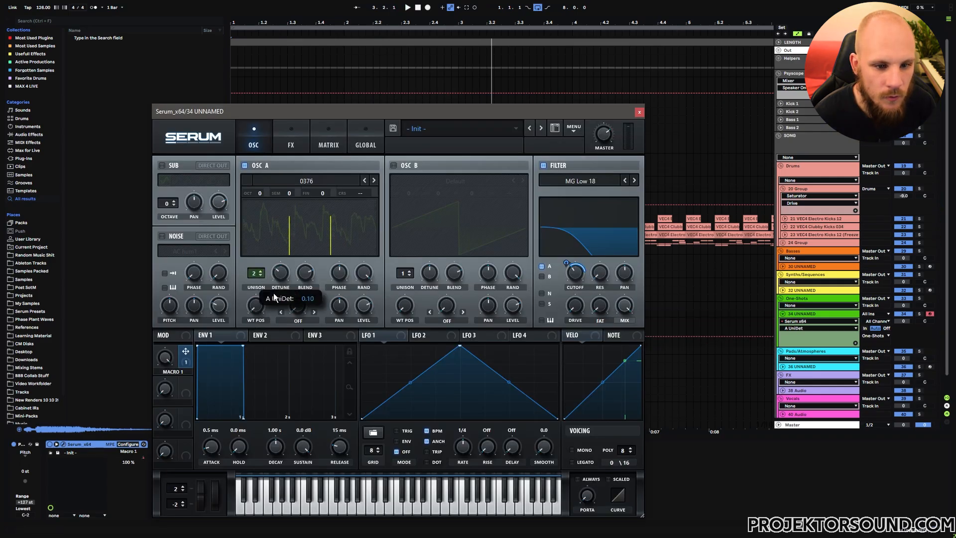
{"action": "key", "text": "space"}
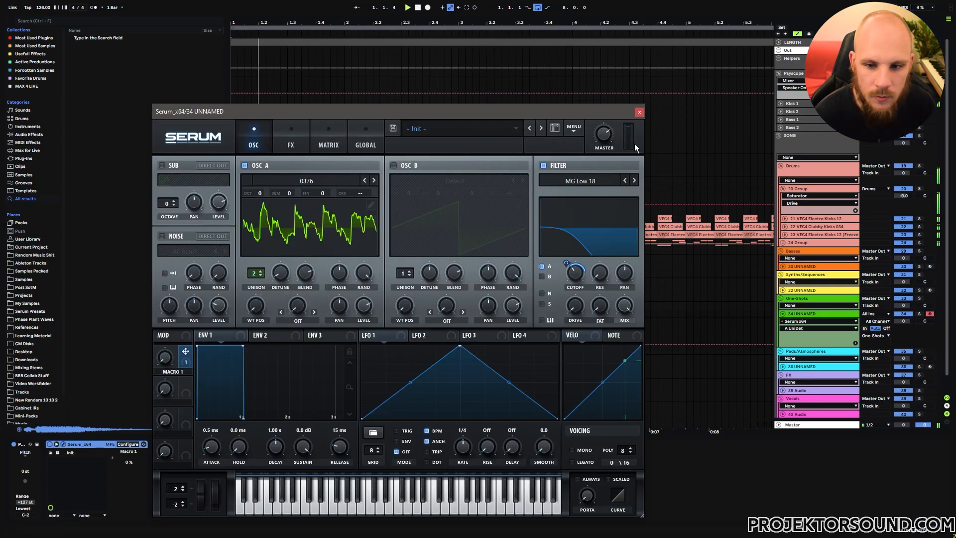
{"action": "left_click", "coordinate": [639, 112]}
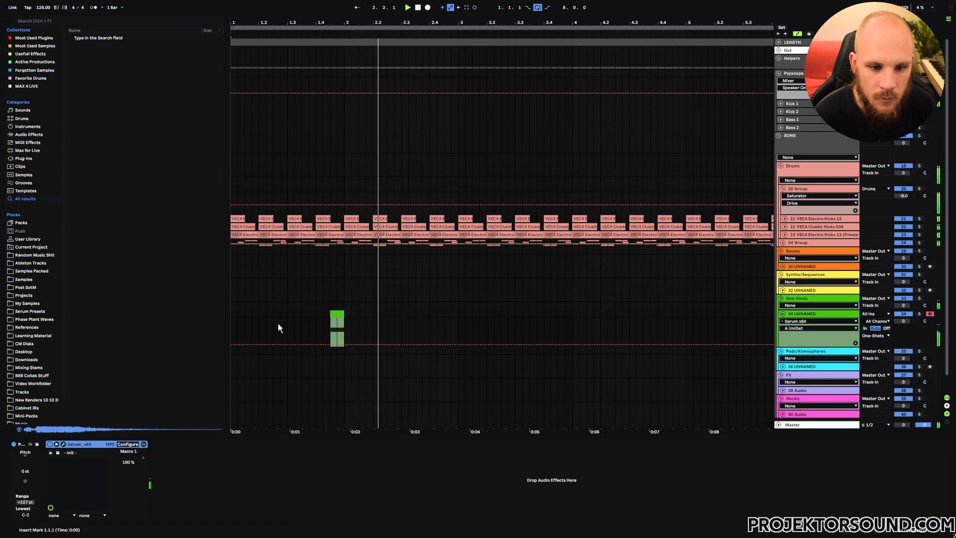
- Duplicate the first four bars of the One-Shots track so the one-shot clip repeats four bars after the original
{"action": "left_click", "coordinate": [232, 314]}
{"action": "left_click_drag", "start_coordinate": [232, 313], "coordinate": [680, 326]}
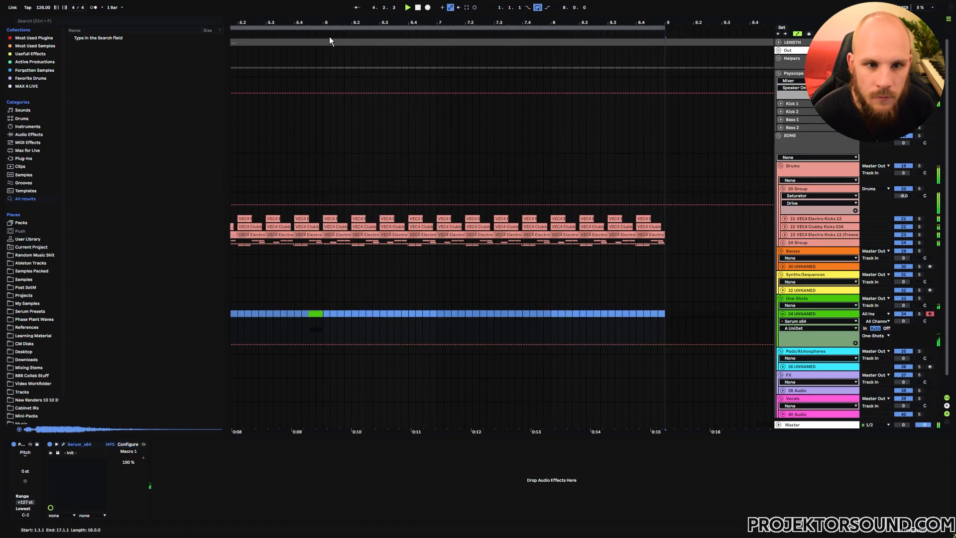
{"action": "left_click_drag", "start_coordinate": [322, 20], "coordinate": [352, 20]}
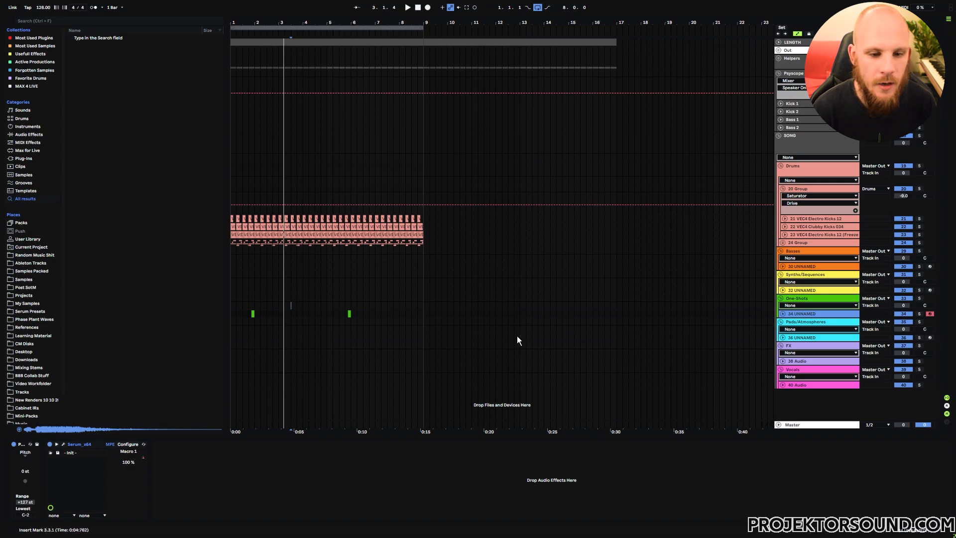
- Unfold track 36 in the Pads/Atmospheres group and load the Vital instrument on it
{"action": "left_click", "coordinate": [796, 337]}
{"action": "left_click", "coordinate": [782, 337]}
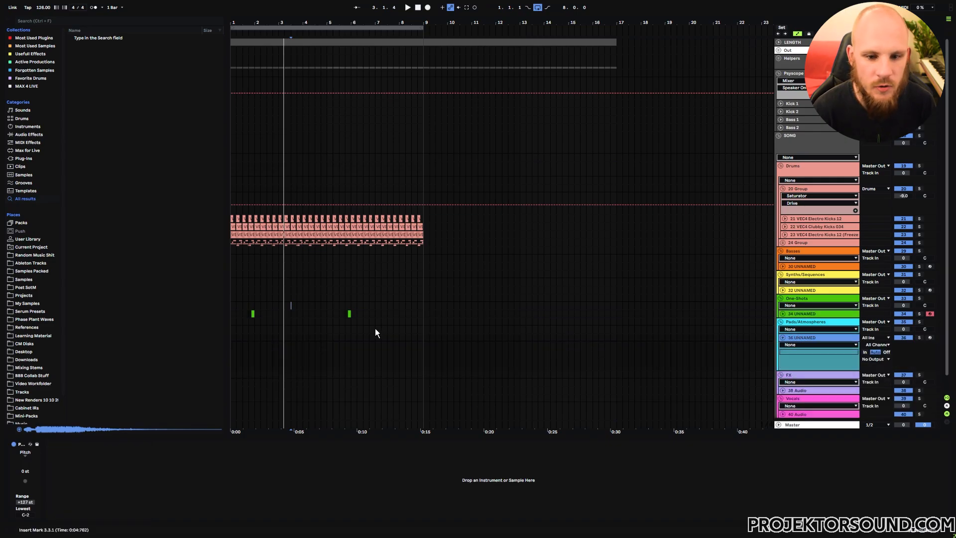
{"action": "right_click", "coordinate": [349, 343]}
{"action": "right_click", "coordinate": [350, 343]}
{"action": "mouse_move", "coordinate": [401, 103]}
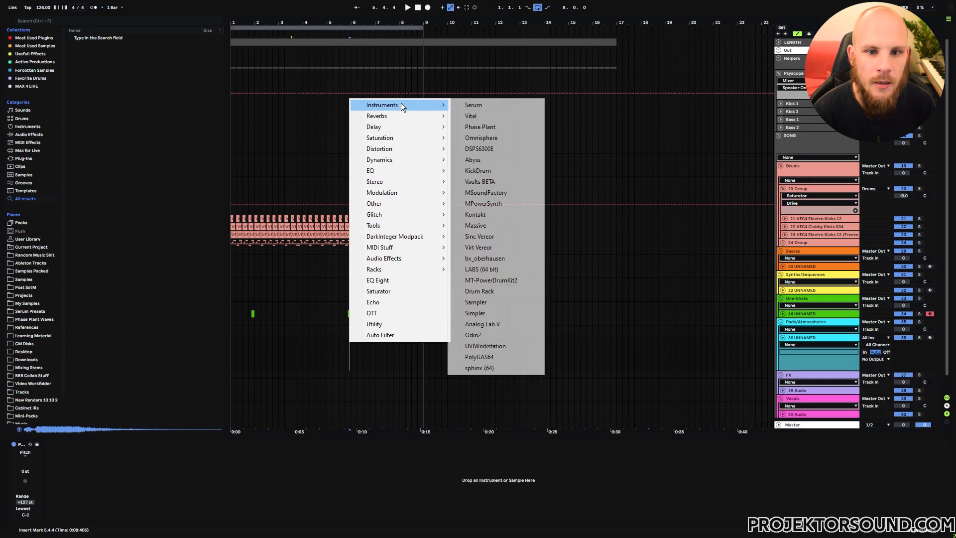
{"action": "left_click", "coordinate": [496, 115]}
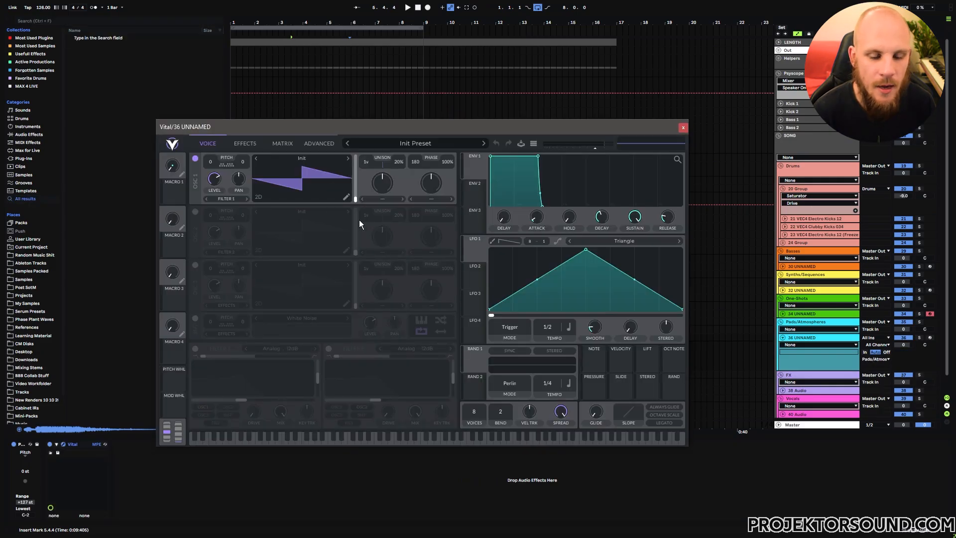
- Apply Random Amplitudes spectral morphing to oscillator 1 and modulate its amount with RAND 1 at a 2/1 tempo
{"action": "left_click", "coordinate": [387, 199]}
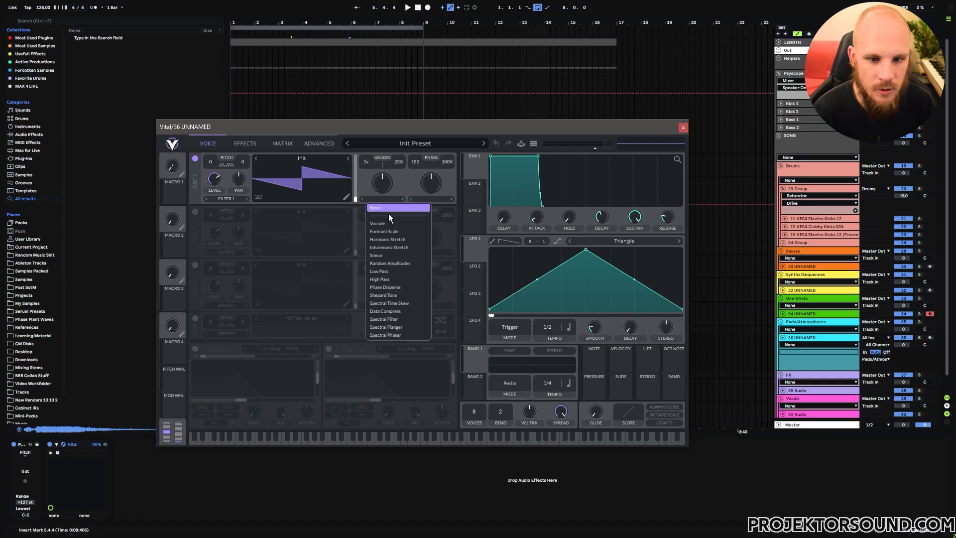
{"action": "left_click", "coordinate": [390, 263]}
{"action": "left_click_drag", "start_coordinate": [384, 184], "coordinate": [391, 219]}
{"action": "left_click_drag", "start_coordinate": [471, 356], "coordinate": [371, 185]}
{"action": "left_click_drag", "start_coordinate": [547, 383], "coordinate": [547, 405]}
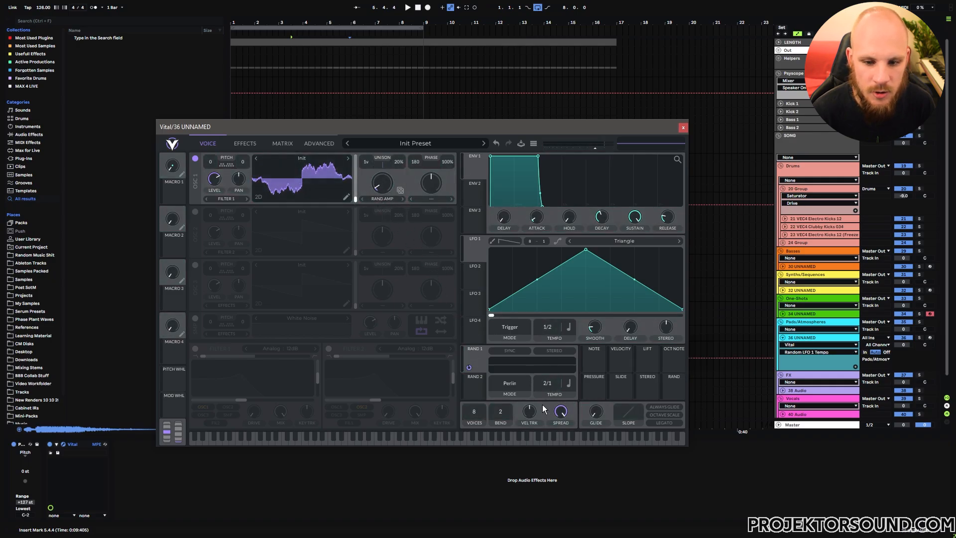
- Enable Filter 1 as Analog 24dB with its blend at 1.000 and raise the cutoff
{"action": "left_click", "coordinate": [195, 348]}
{"action": "left_click_drag", "start_coordinate": [206, 355], "coordinate": [258, 356]}
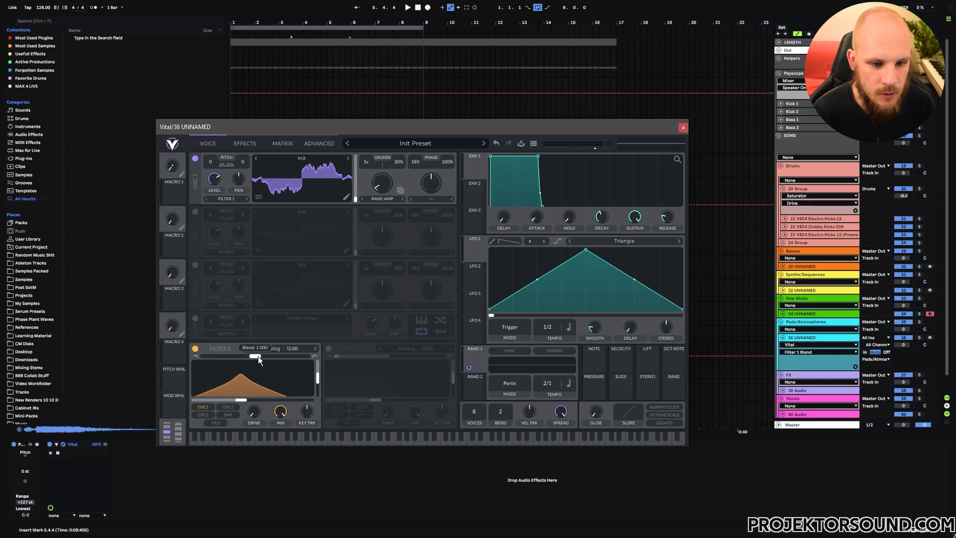
{"action": "left_click", "coordinate": [314, 348]}
{"action": "left_click_drag", "start_coordinate": [239, 398], "coordinate": [258, 398]}
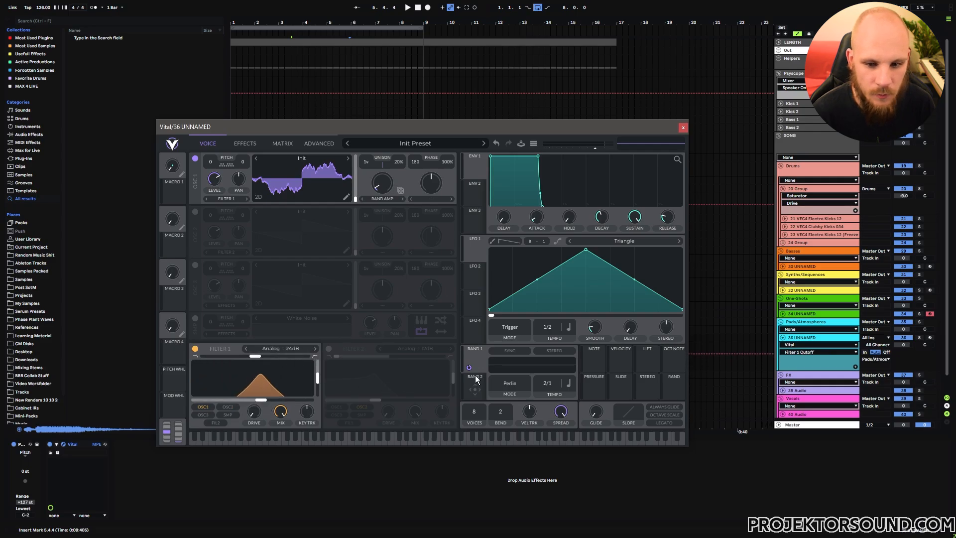
- Modulate the Filter 1 cutoff with RAND 2, set to Sine Interpolate mode at a 2/1 tempo
{"action": "left_click_drag", "start_coordinate": [475, 379], "coordinate": [284, 399]}
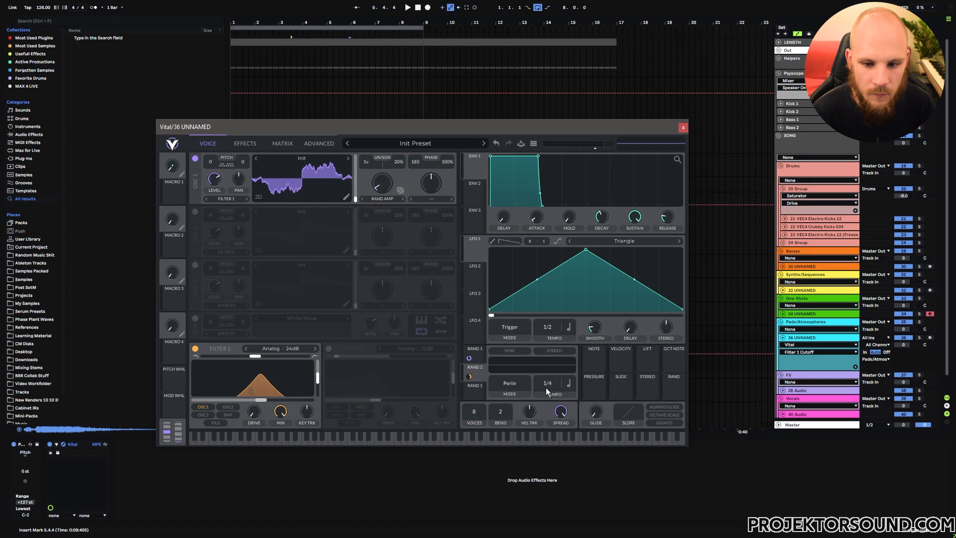
{"action": "left_click_drag", "start_coordinate": [545, 387], "coordinate": [524, 385]}
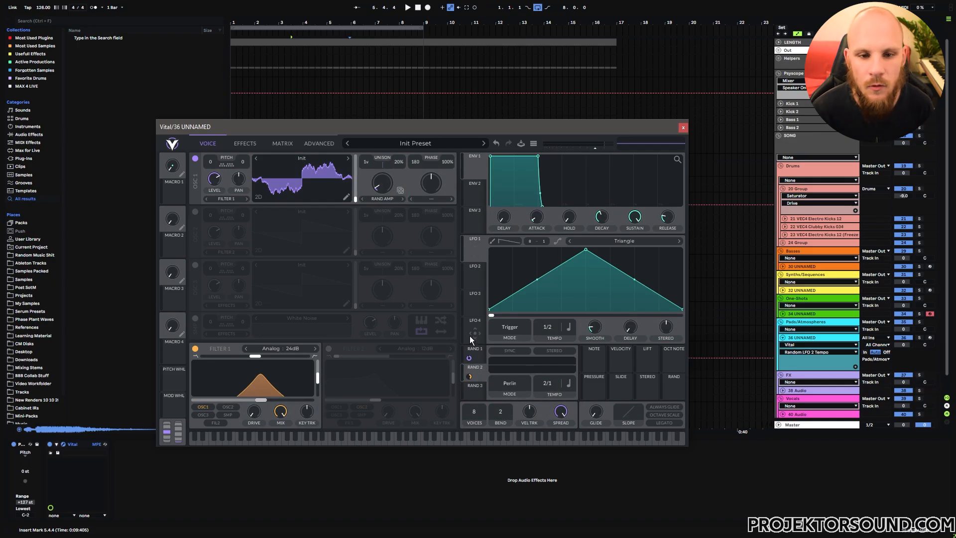
{"action": "left_click", "coordinate": [512, 384]}
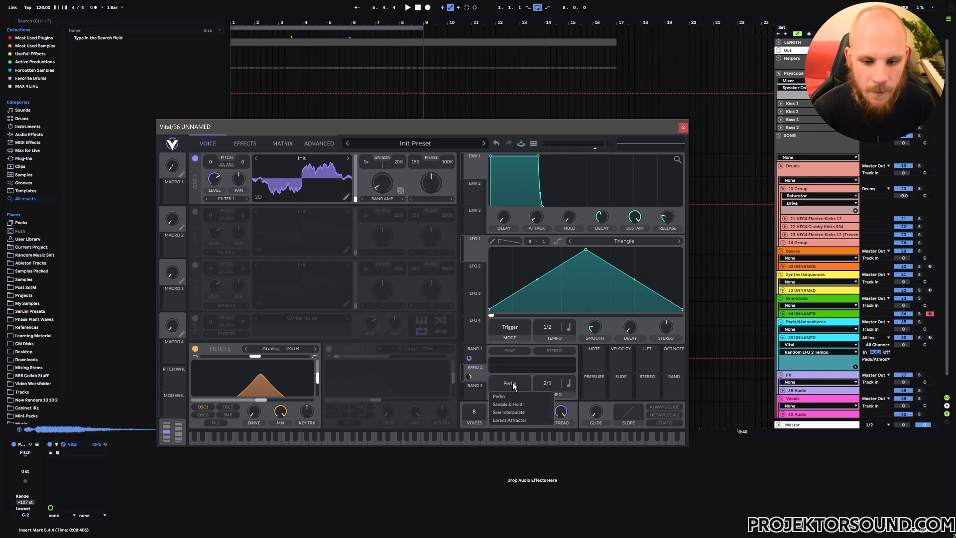
{"action": "left_click", "coordinate": [512, 412]}
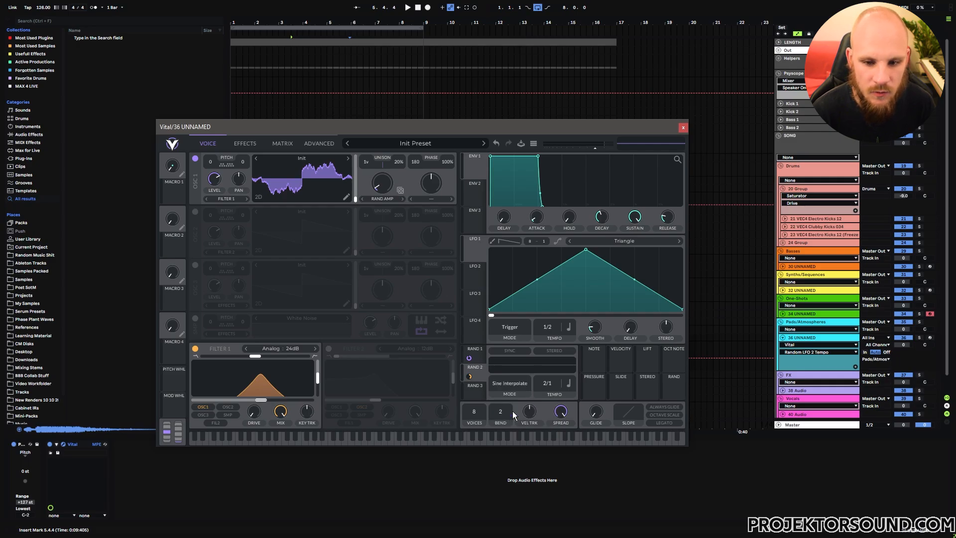
- Turn on stereo for RAND 1 and modulate oscillator 1's level with RAND 3 at a 4/1 tempo
{"action": "left_click", "coordinate": [559, 350]}
{"action": "left_click", "coordinate": [476, 353]}
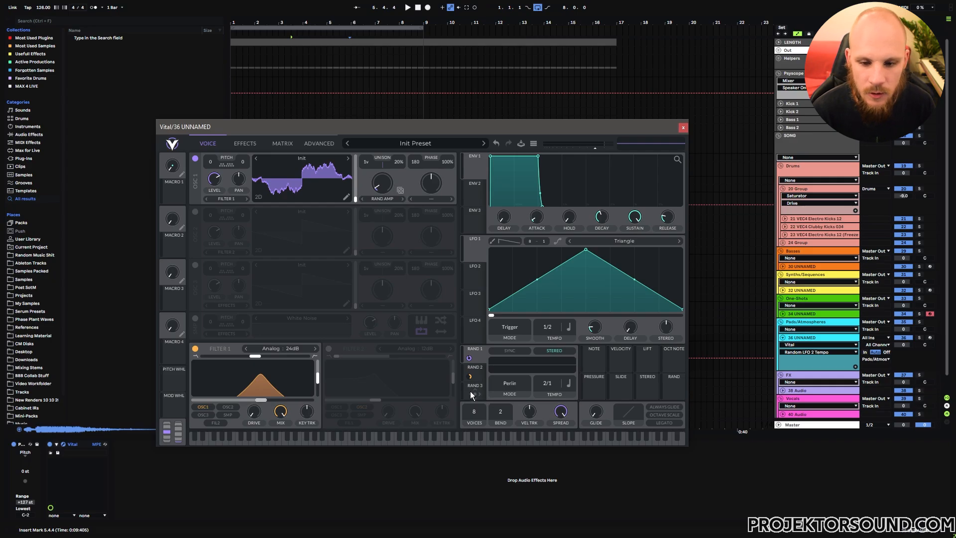
{"action": "left_click_drag", "start_coordinate": [468, 388], "coordinate": [214, 178]}
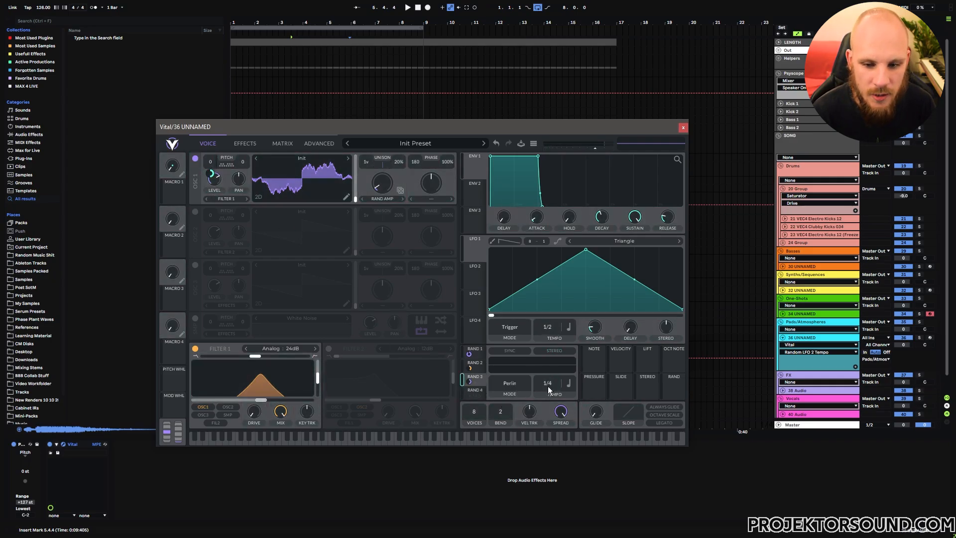
{"action": "left_click_drag", "start_coordinate": [548, 386], "coordinate": [548, 420]}
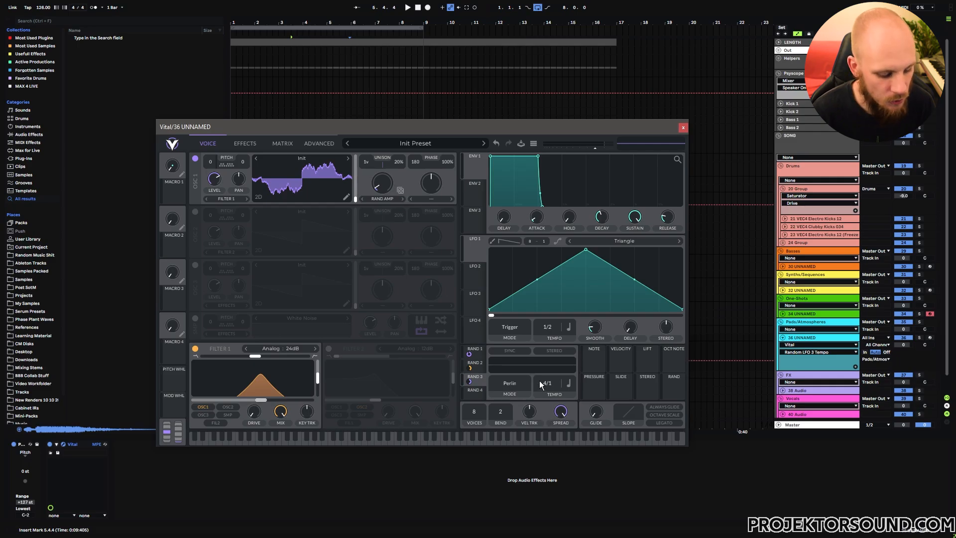
- Arm and solo track 36, and give oscillator 1 a 16-voice unison with more detune
{"action": "left_click", "coordinate": [930, 337]}
{"action": "left_click", "coordinate": [919, 338]}
{"action": "left_click", "coordinate": [441, 118]}
{"action": "left_click", "coordinate": [441, 126]}
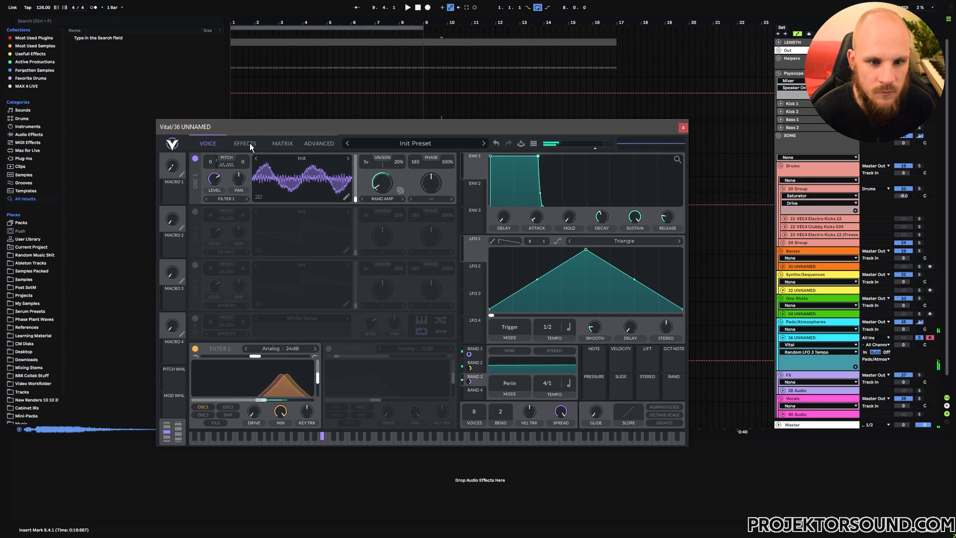
{"action": "left_click_drag", "start_coordinate": [377, 163], "coordinate": [382, 84]}
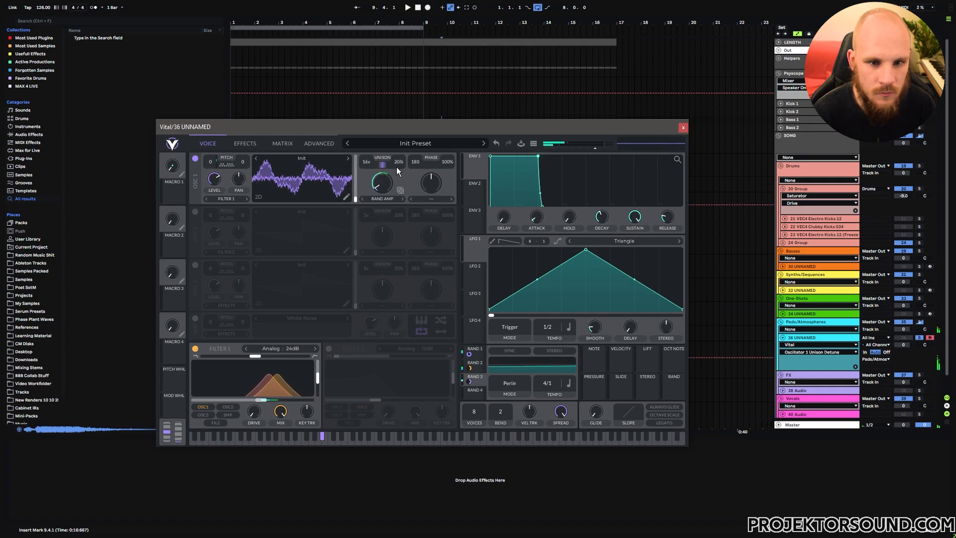
{"action": "mouse_move", "coordinate": [396, 166]}
{"action": "left_mouse_down"}
{"action": "mouse_move", "coordinate": [398, 183]}
{"action": "mouse_move", "coordinate": [417, 139]}
{"action": "mouse_move", "coordinate": [411, 155]}
{"action": "left_mouse_up"}
- Enable Vital's Delay and Reverb effects, adjust their mix and the reverb's decay time, and close the plugin window
{"action": "left_click", "coordinate": [245, 144]}
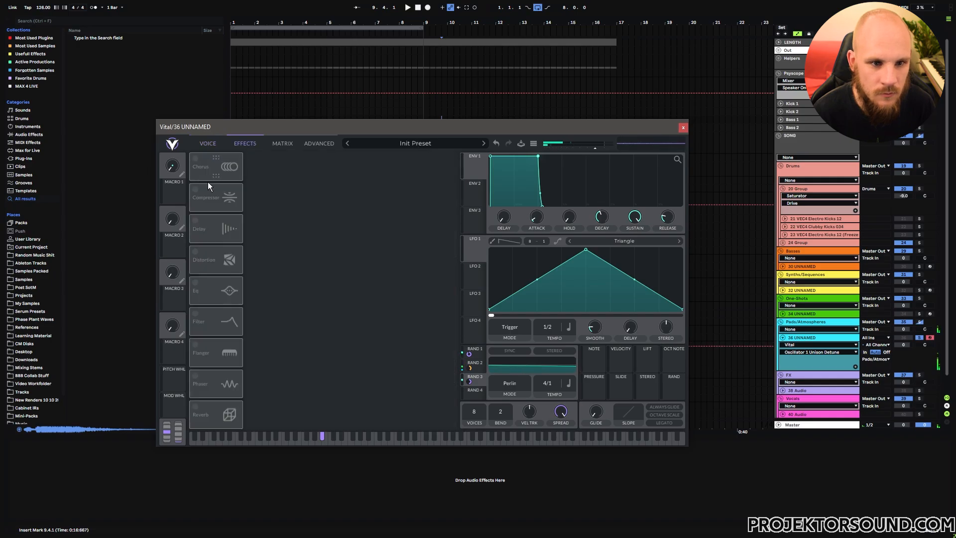
{"action": "left_click", "coordinate": [196, 220]}
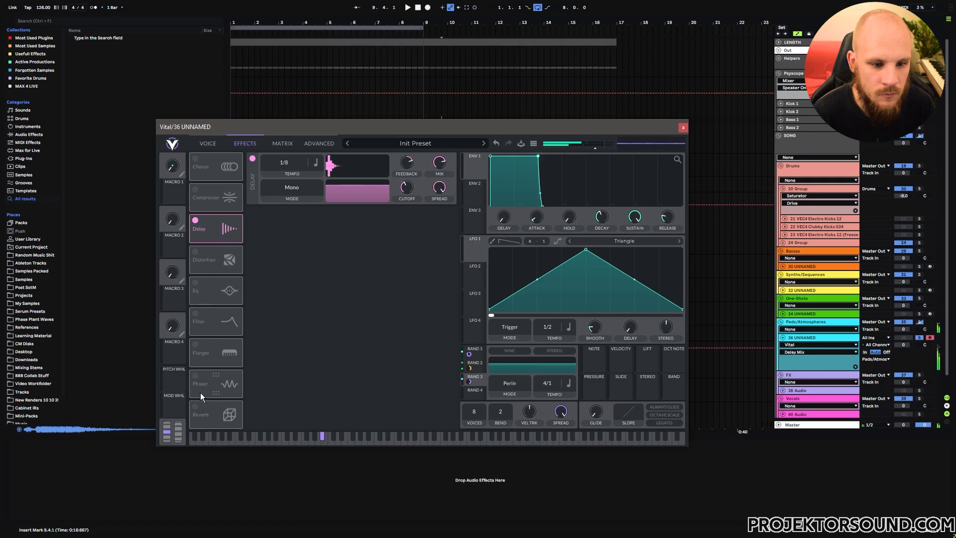
{"action": "left_click", "coordinate": [196, 410]}
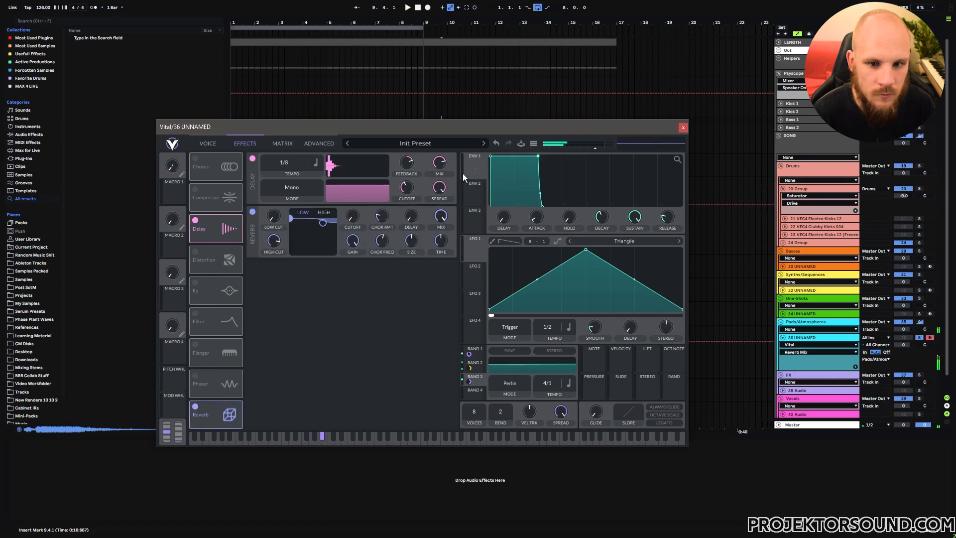
{"action": "left_click", "coordinate": [444, 239]}
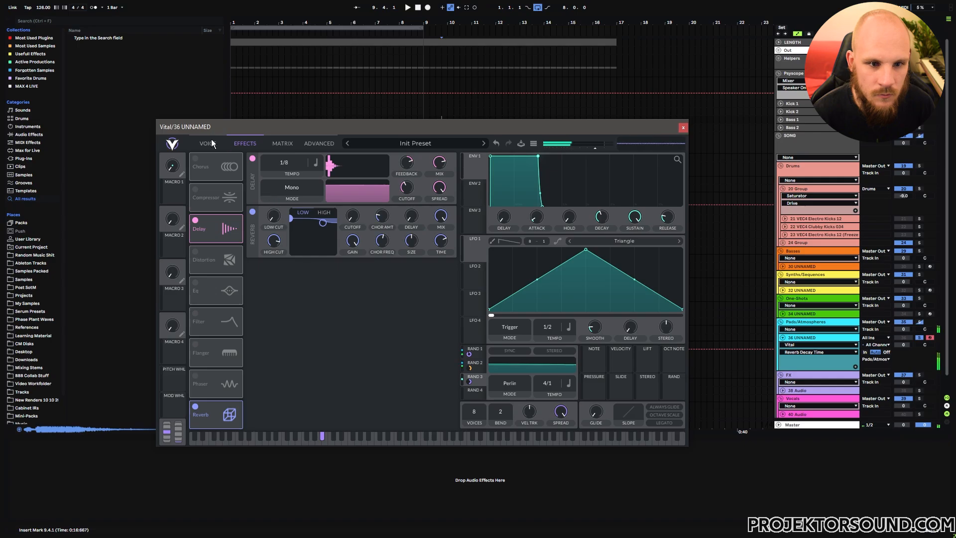
{"action": "left_click", "coordinate": [683, 128]}
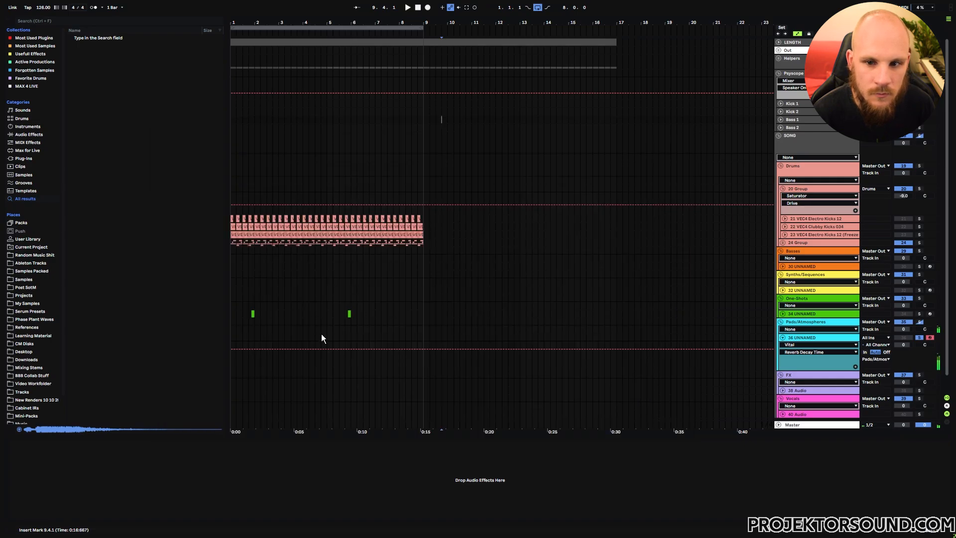
- Create an eight-bar MIDI clip on track 36 holding one sustained A#0 note, play it with the drums, and fold the track
{"action": "left_click_drag", "start_coordinate": [232, 342], "coordinate": [422, 342]}
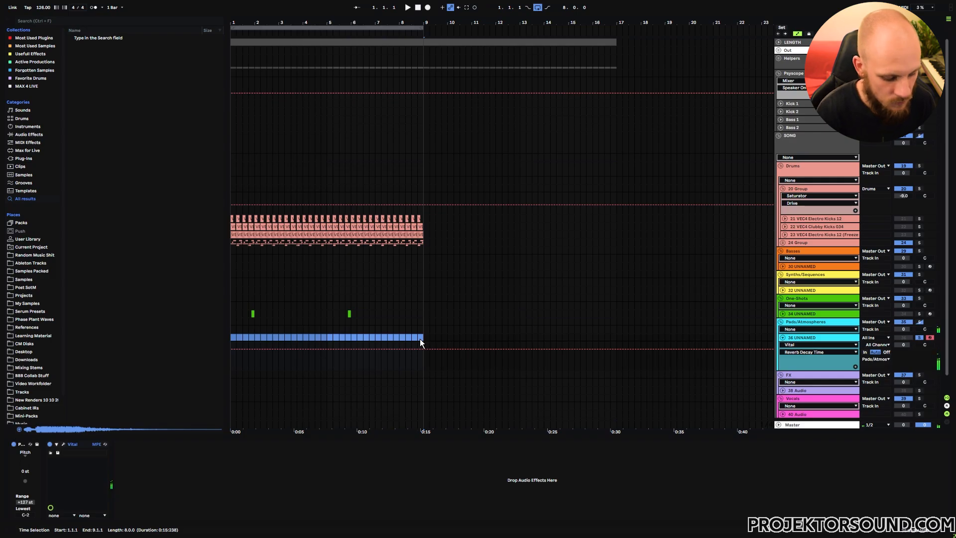
{"action": "key", "text": "ctrl+shift+m"}
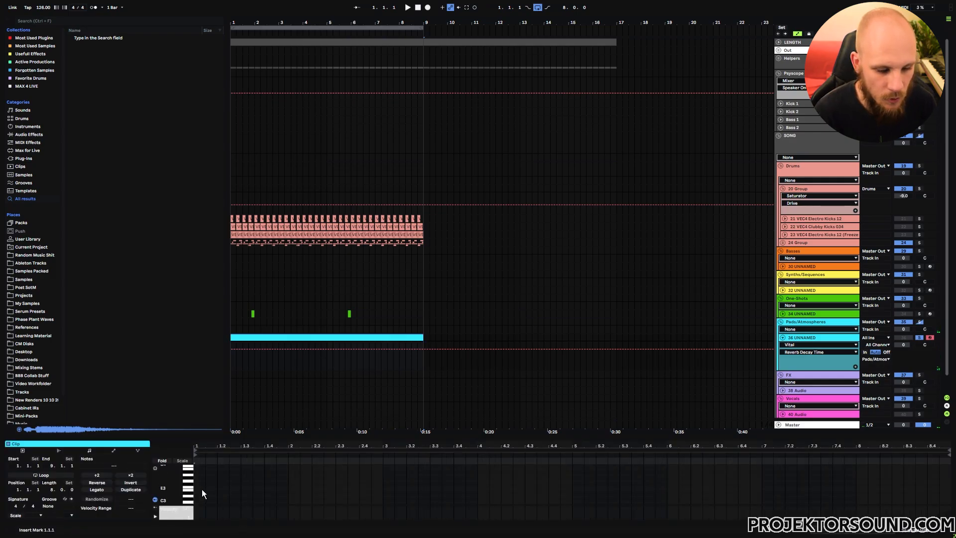
{"action": "scroll", "coordinate": [202, 489], "scroll_direction": "down", "scroll_amount": 5}
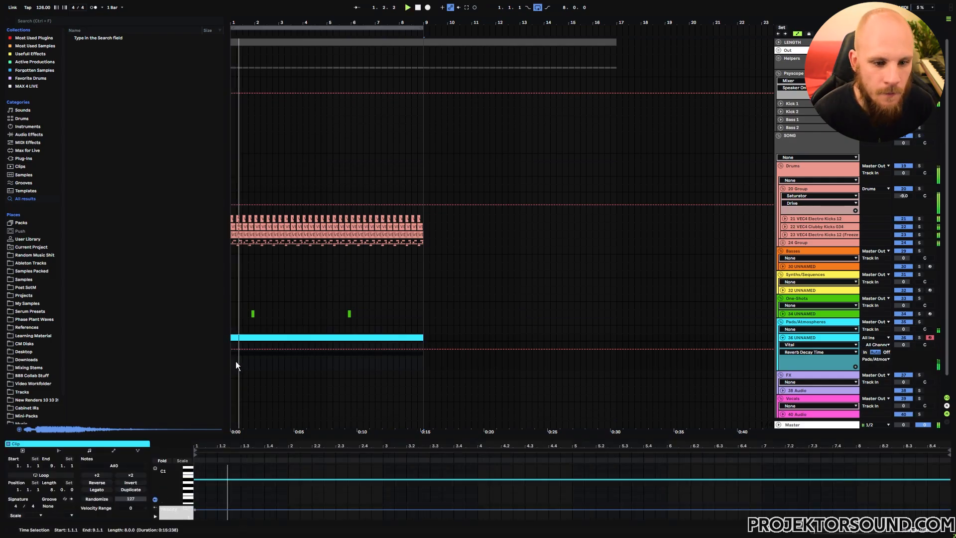
{"action": "left_click", "coordinate": [233, 361]}
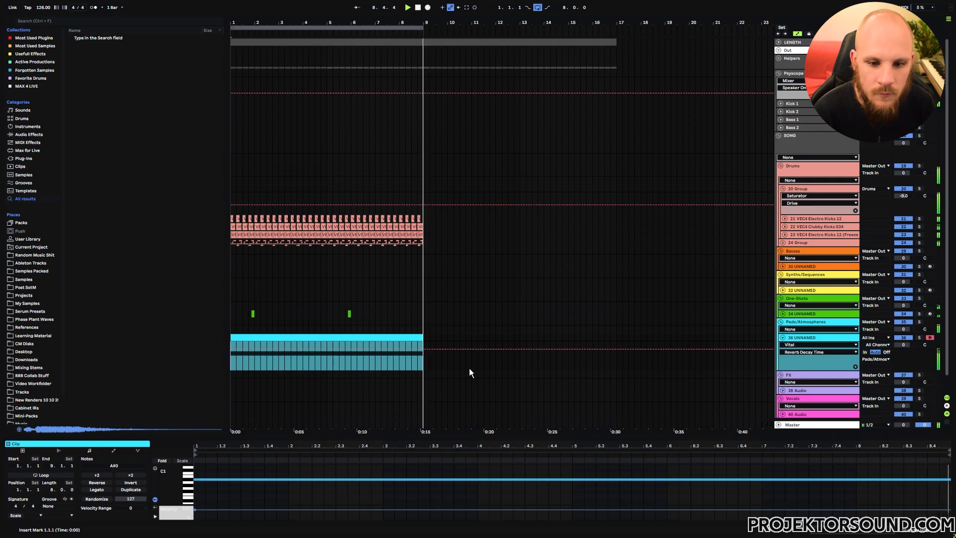
{"action": "key", "text": "space"}
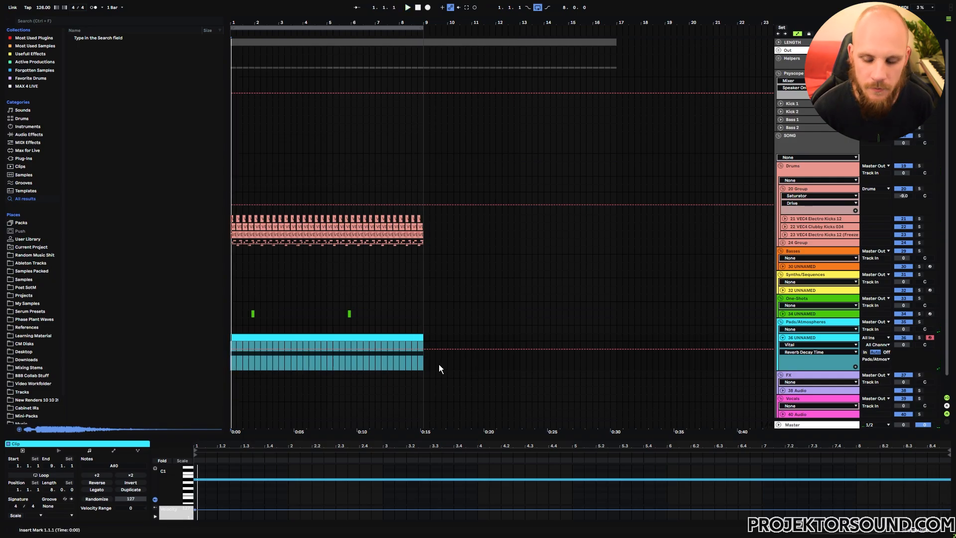
{"action": "left_click", "coordinate": [783, 339]}
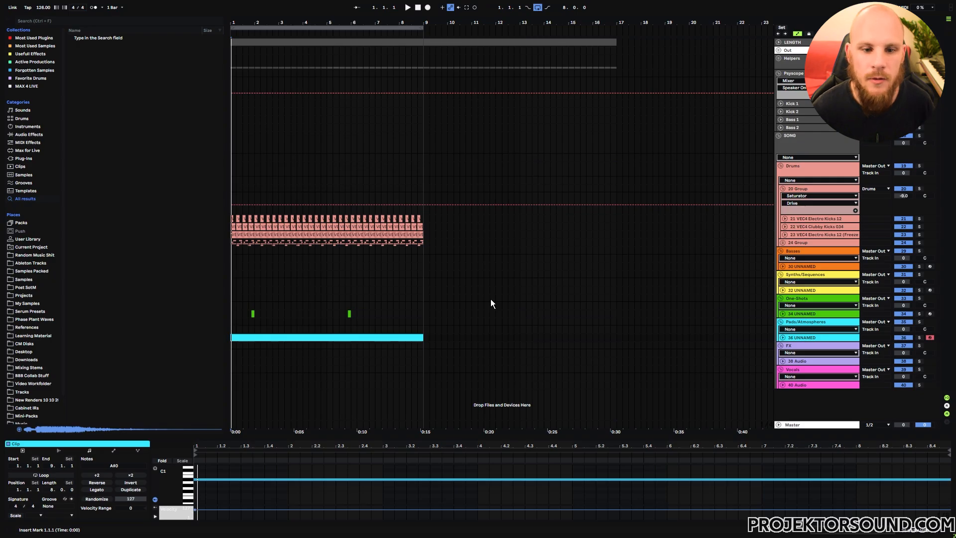
- Load Serum on new track 35 in the One-Shots group and set OSC A's wavetable to 1011 from Projektor Tones Pack Vol.2
{"action": "right_click", "coordinate": [328, 87]}
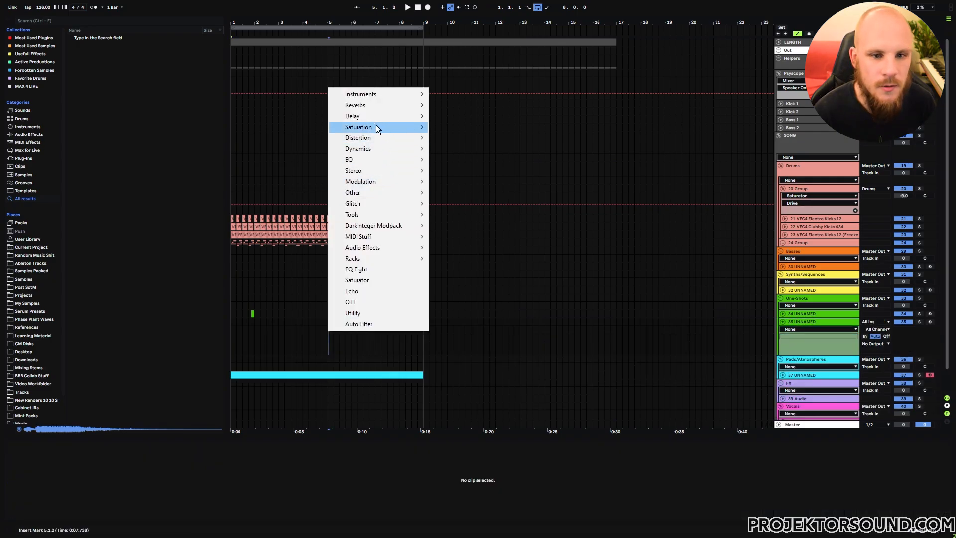
{"action": "mouse_move", "coordinate": [363, 88]}
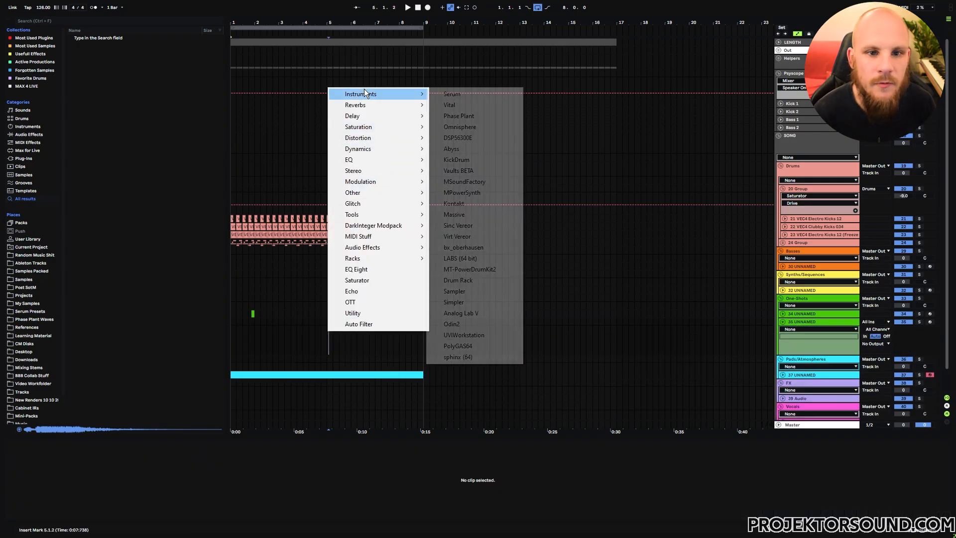
{"action": "left_click", "coordinate": [471, 94]}
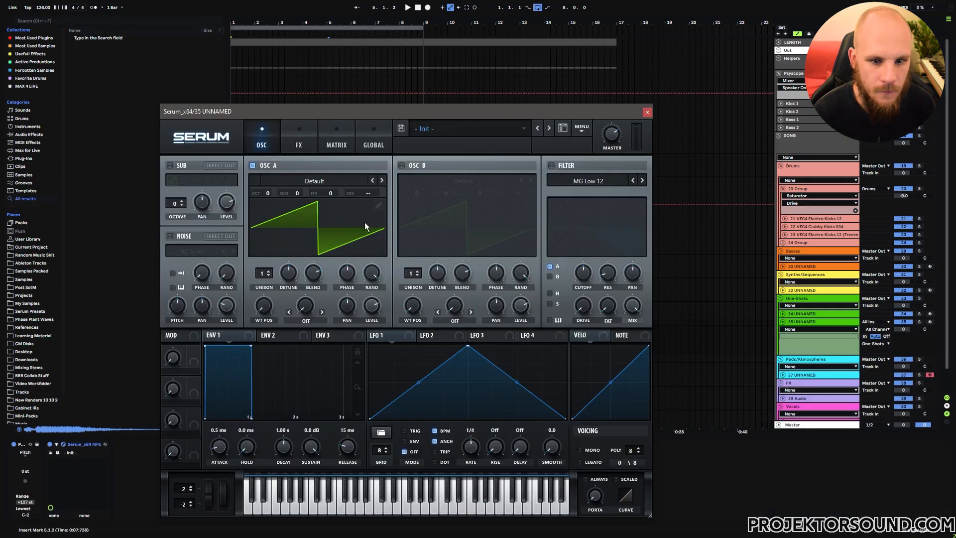
{"action": "left_click", "coordinate": [323, 180]}
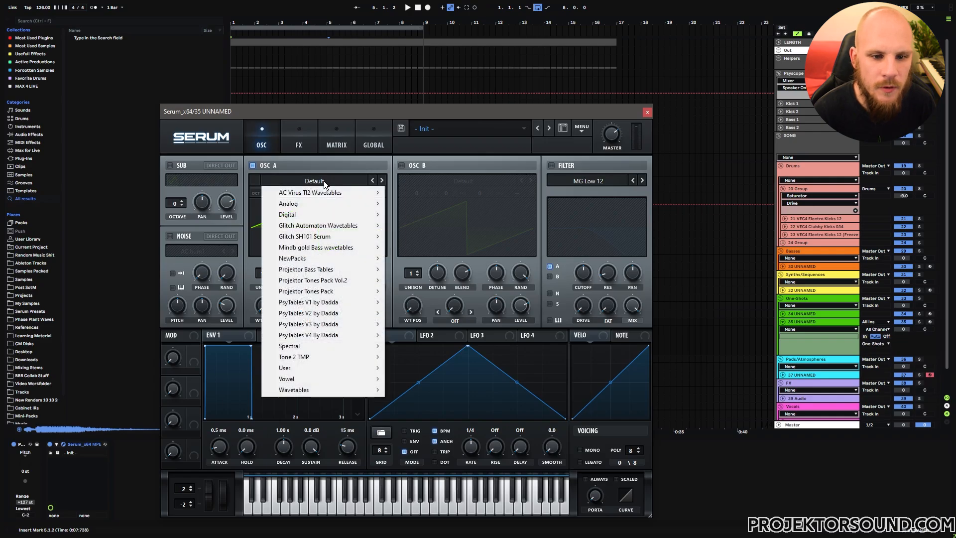
{"action": "mouse_move", "coordinate": [345, 279]}
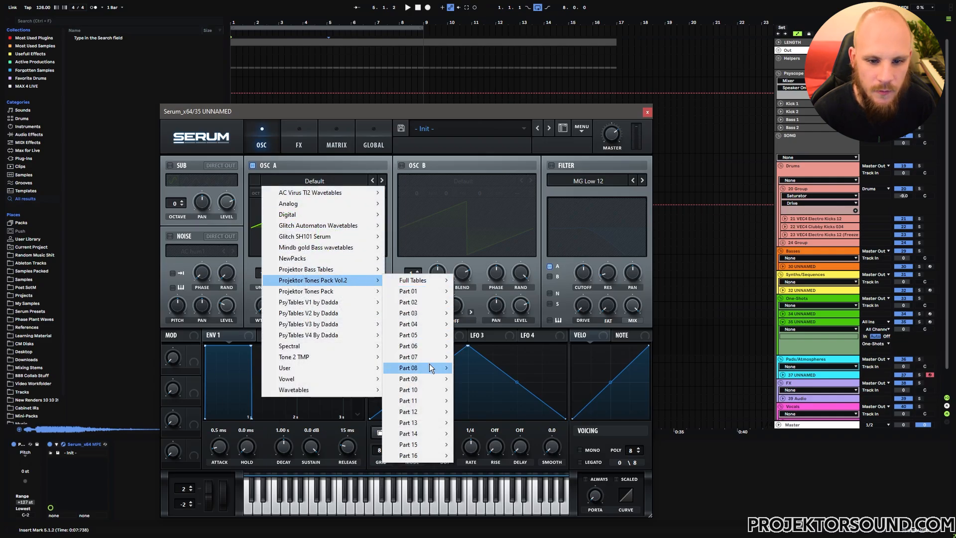
{"action": "mouse_move", "coordinate": [429, 365]}
{"action": "left_click", "coordinate": [540, 256]}
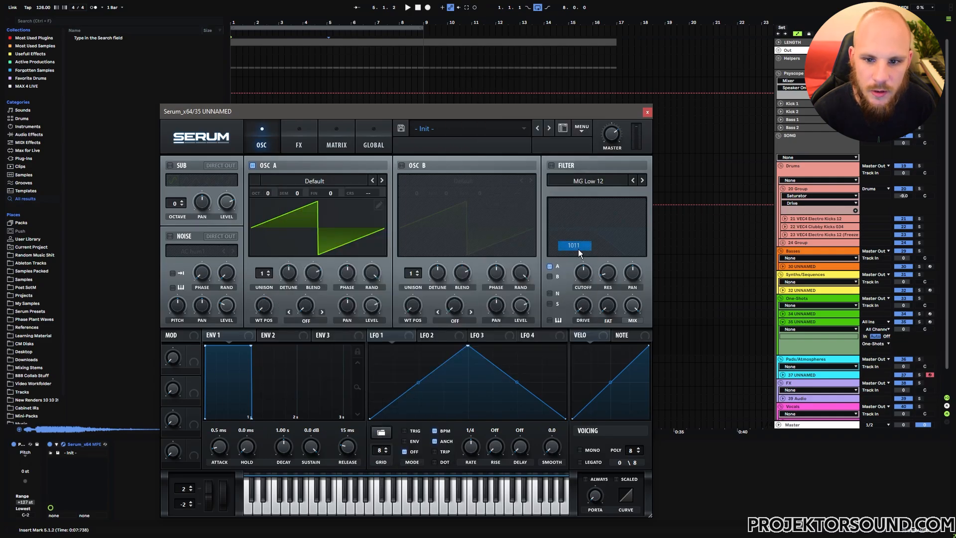
- Arm track 35, set OSC A's unison to 2 voices, and enable the MG Low 24 filter with a lowered cutoff
{"action": "left_click", "coordinate": [928, 321]}
{"action": "left_click", "coordinate": [268, 270]}
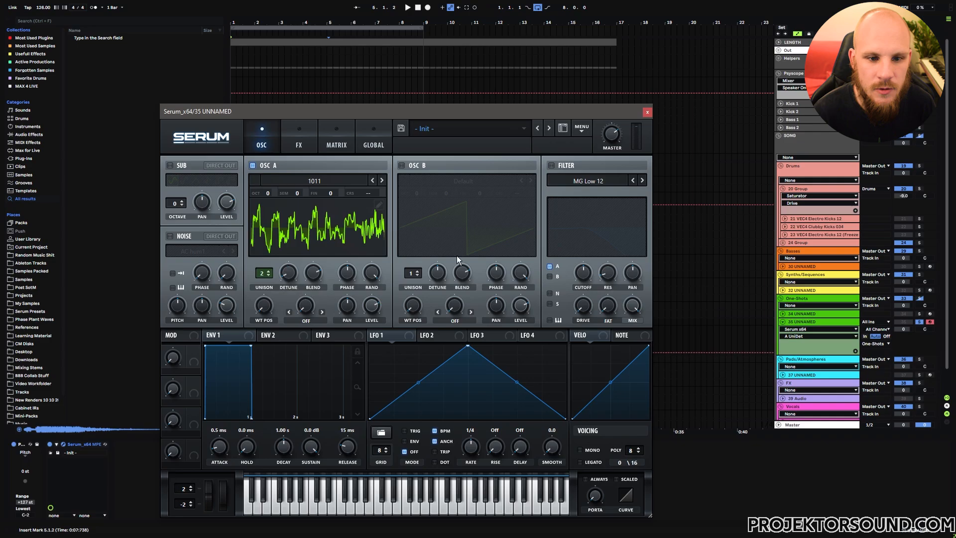
{"action": "left_click", "coordinate": [551, 166]}
{"action": "left_click", "coordinate": [641, 180]}
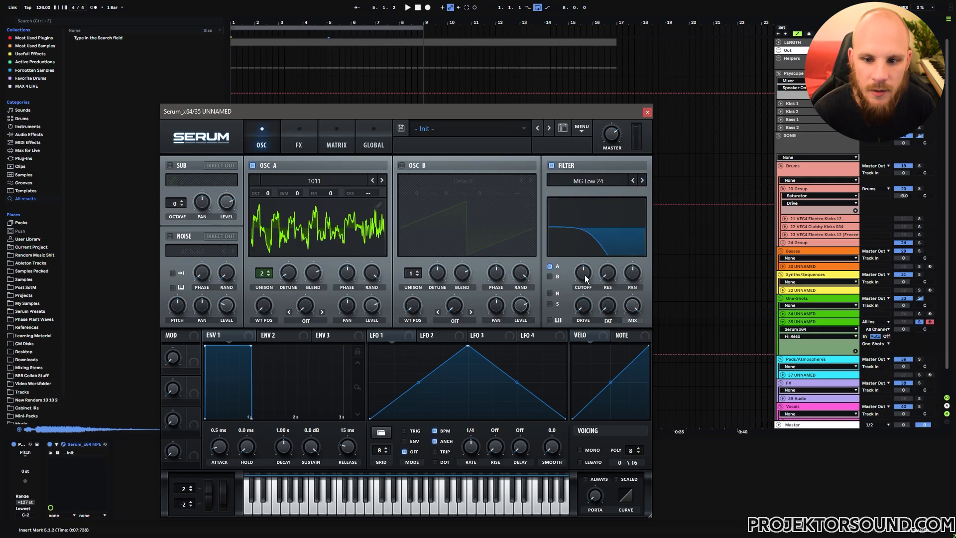
{"action": "left_click_drag", "start_coordinate": [586, 279], "coordinate": [586, 294]}
- Shape ENV 2 with a 238 ms decay and 0% sustain, and assign it to the filter cutoff
{"action": "left_click", "coordinate": [273, 335]}
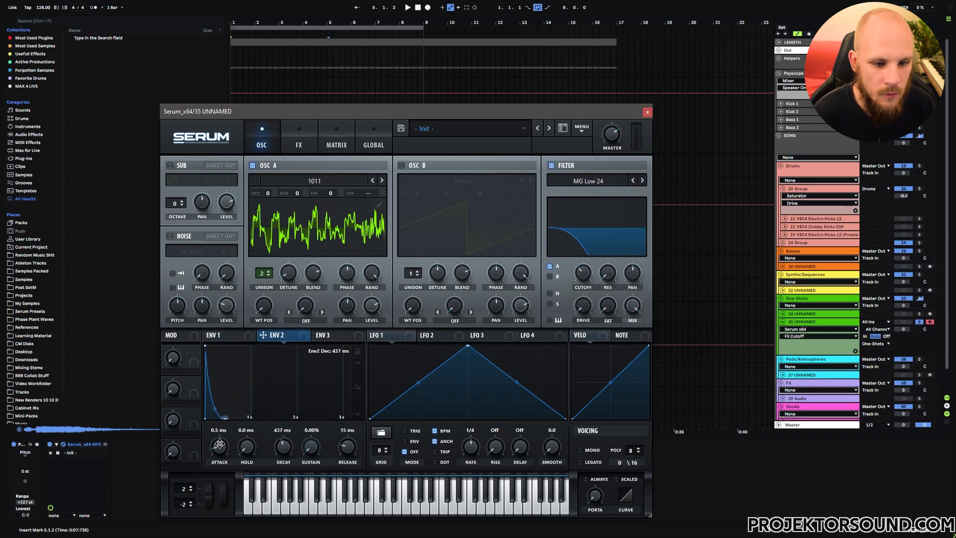
{"action": "left_click_drag", "start_coordinate": [220, 444], "coordinate": [207, 462]}
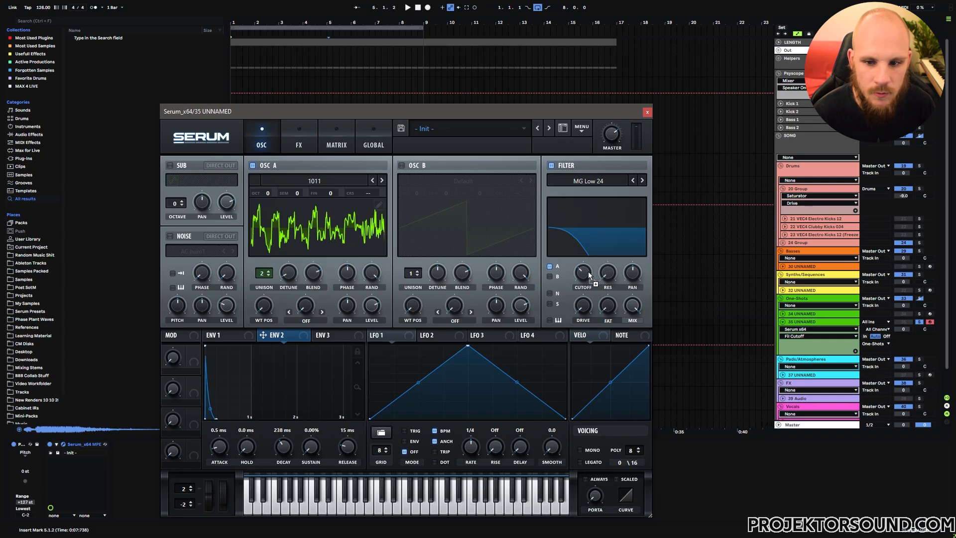
{"action": "left_click_drag", "start_coordinate": [588, 270], "coordinate": [585, 273]}
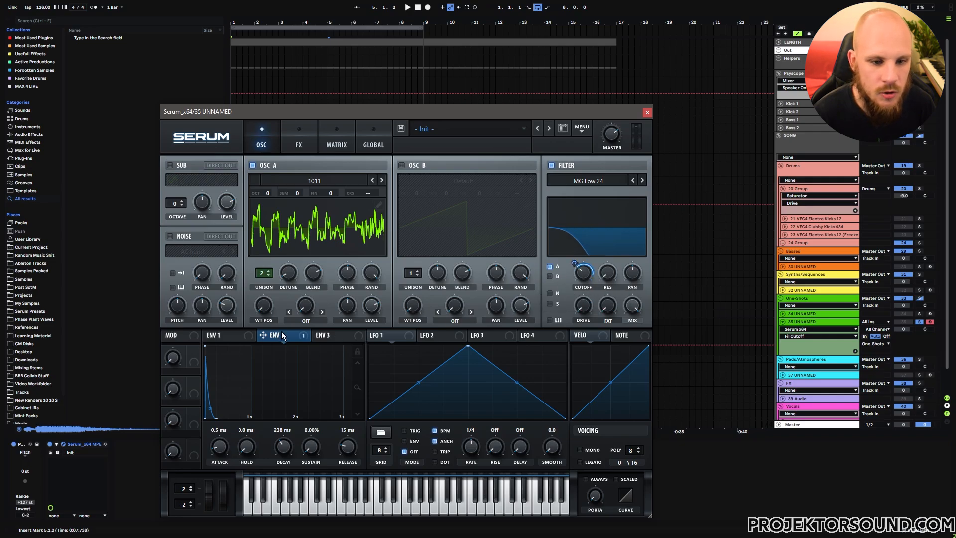
- Enable Serum's Tube distortion and modulate its drive with ENV 2 by an amount of 38
{"action": "left_click", "coordinate": [298, 143]}
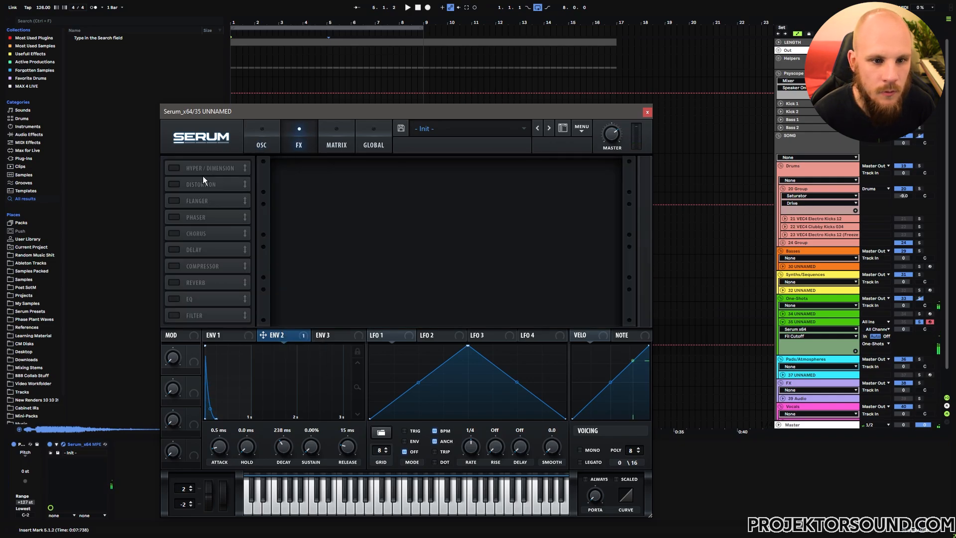
{"action": "left_click", "coordinate": [202, 183]}
{"action": "left_click_drag", "start_coordinate": [263, 334], "coordinate": [521, 173]}
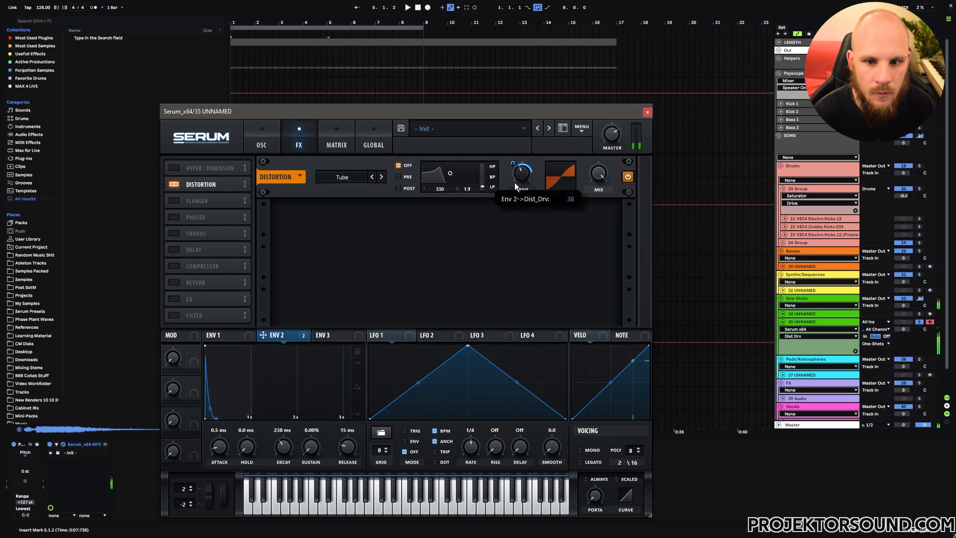
- Enable Serum's Compressor in multiband mode, raise its gain, and set the release to 500.7 ms
{"action": "left_click", "coordinate": [181, 267]}
{"action": "left_click", "coordinate": [502, 232]}
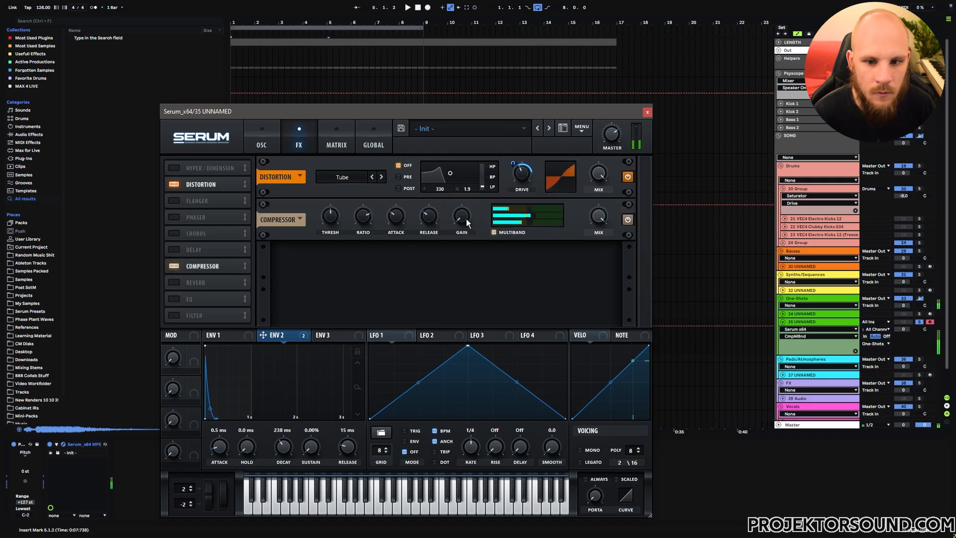
{"action": "left_click_drag", "start_coordinate": [446, 194], "coordinate": [446, 193]}
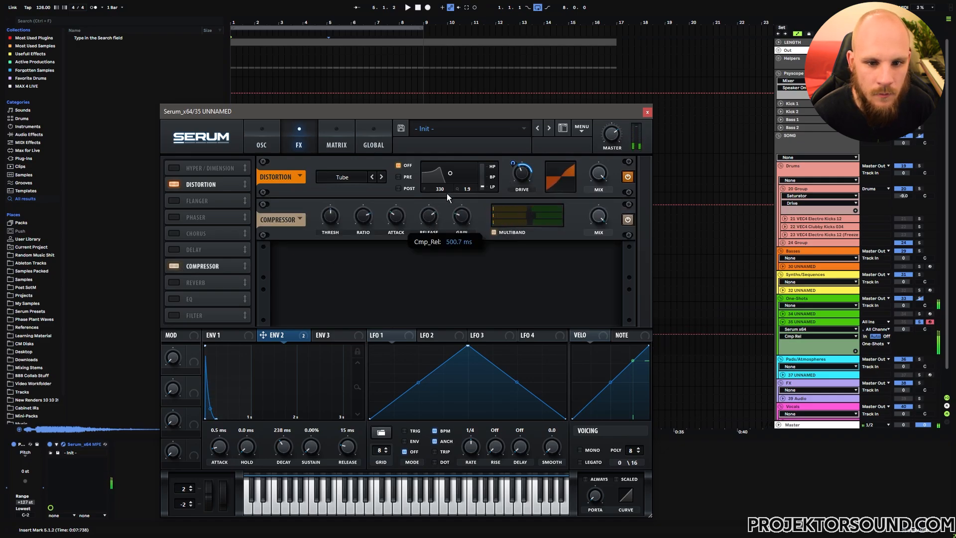
- Enable Serum's Hyper/Dimension and Chorus effects, and adjust the chorus's feedback, depth and mix
{"action": "left_click", "coordinate": [190, 170]}
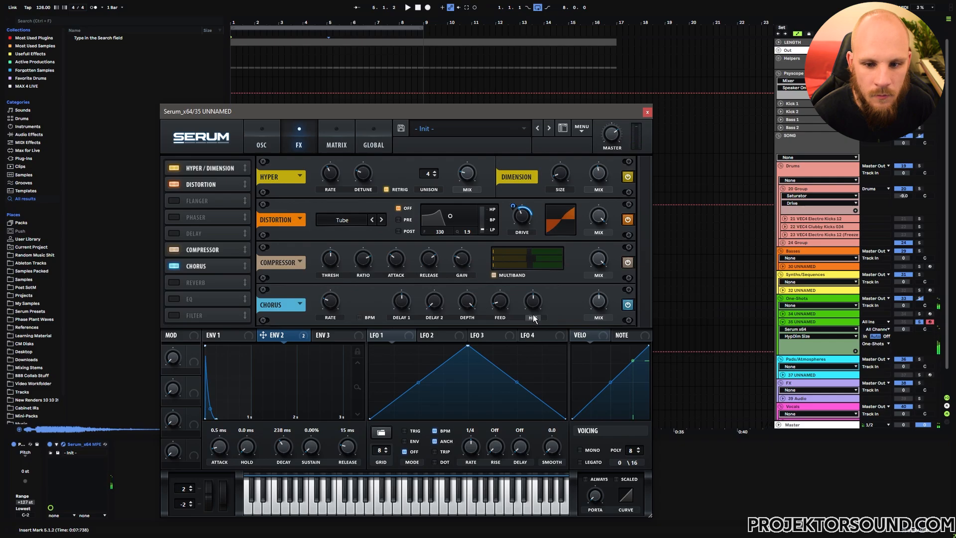
{"action": "left_click_drag", "start_coordinate": [505, 304], "coordinate": [515, 264]}
{"action": "left_click_drag", "start_coordinate": [468, 303], "coordinate": [448, 348]}
{"action": "left_click_drag", "start_coordinate": [599, 302], "coordinate": [596, 310]}
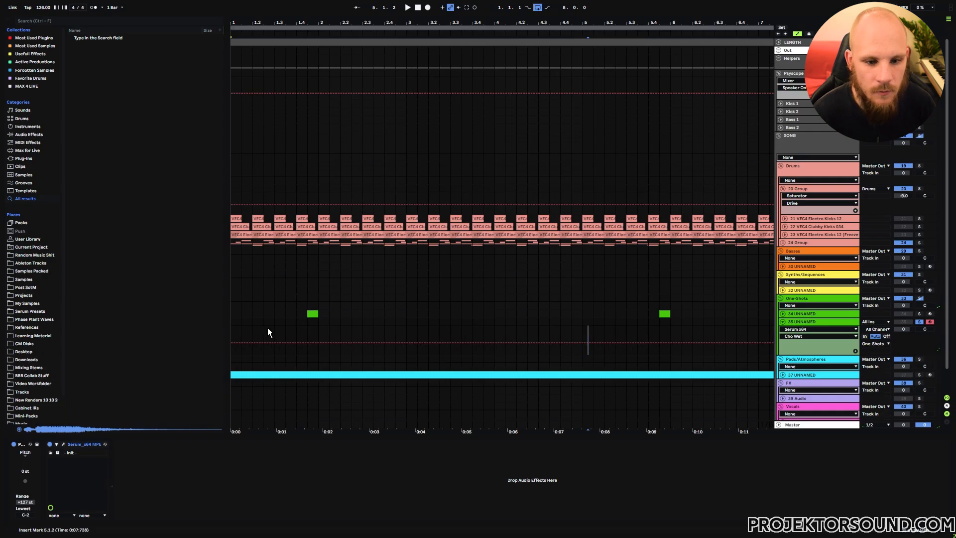
- Create a two-bar MIDI clip at the start of track 35, draw an A#0 note from 1.1.3 to 1.2.1, and play it
{"action": "left_click_drag", "start_coordinate": [235, 325], "coordinate": [397, 328]}
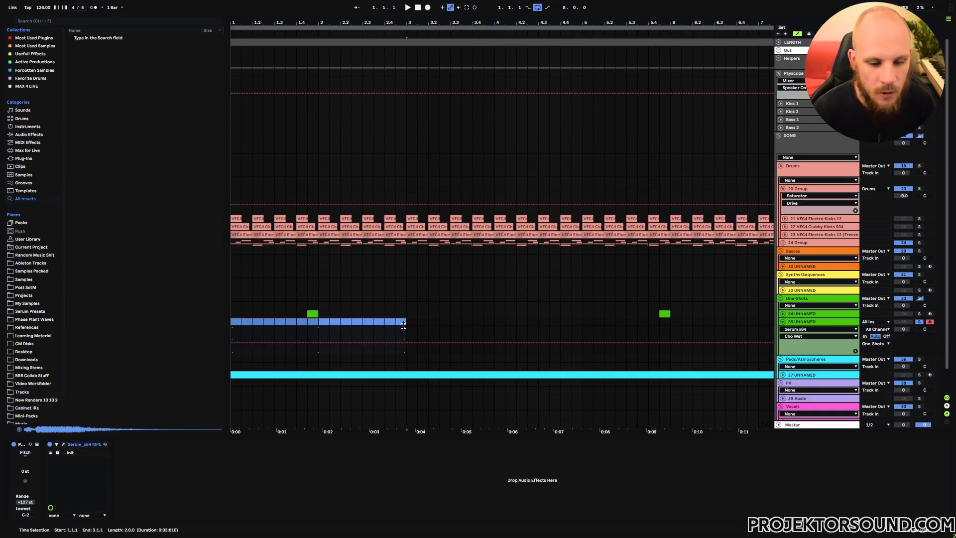
{"action": "key", "text": "ctrl+shift+m"}
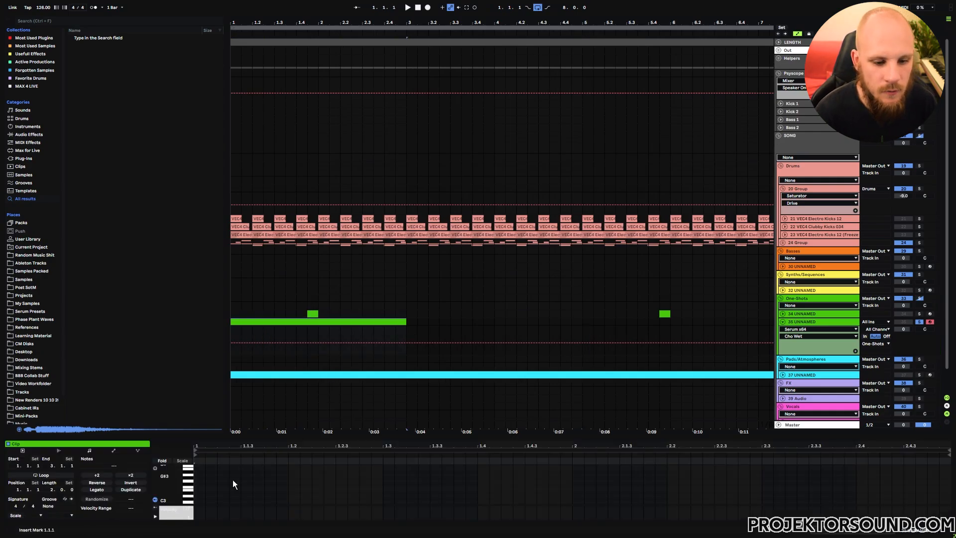
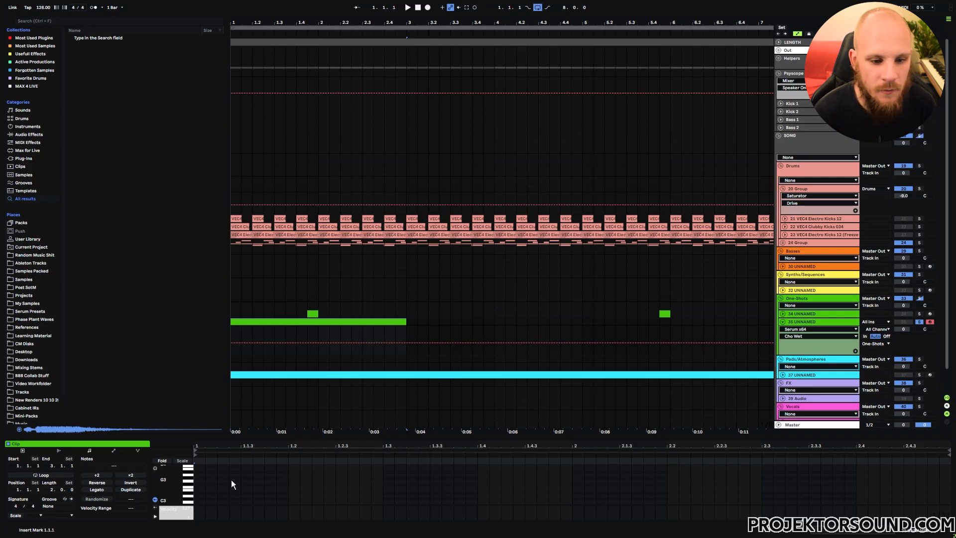
{"action": "scroll", "coordinate": [211, 487], "scroll_direction": "down", "scroll_amount": 5}
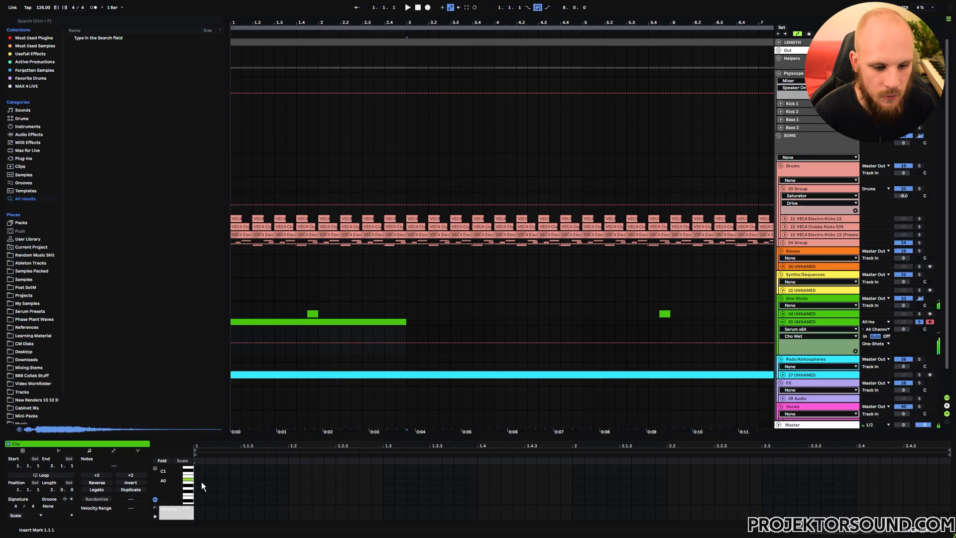
{"action": "left_click_drag", "start_coordinate": [242, 479], "coordinate": [287, 482]}
{"action": "key", "text": "space"}
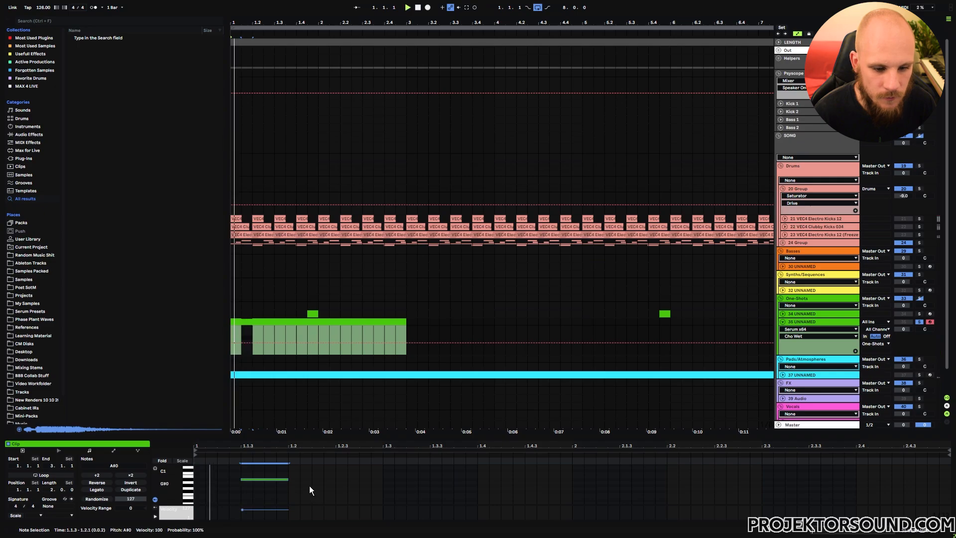
- Unsolo track 35, shorten the A#0 note to a sixteenth starting at 1.1.2, and play it with the drums
{"action": "left_click", "coordinate": [919, 321]}
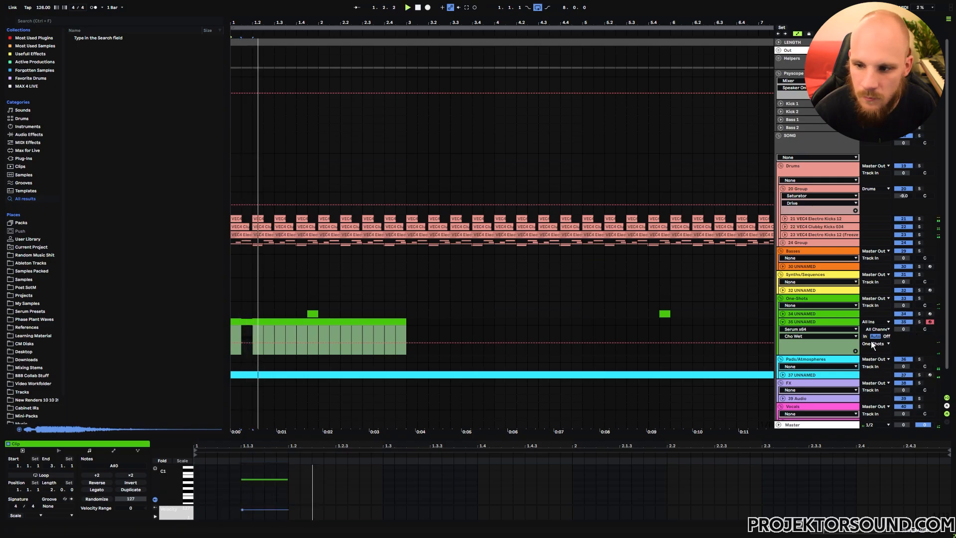
{"action": "left_click_drag", "start_coordinate": [288, 479], "coordinate": [268, 480]}
{"action": "key", "text": "Left"}
{"action": "key", "text": "Left"}
{"action": "key", "text": "space"}
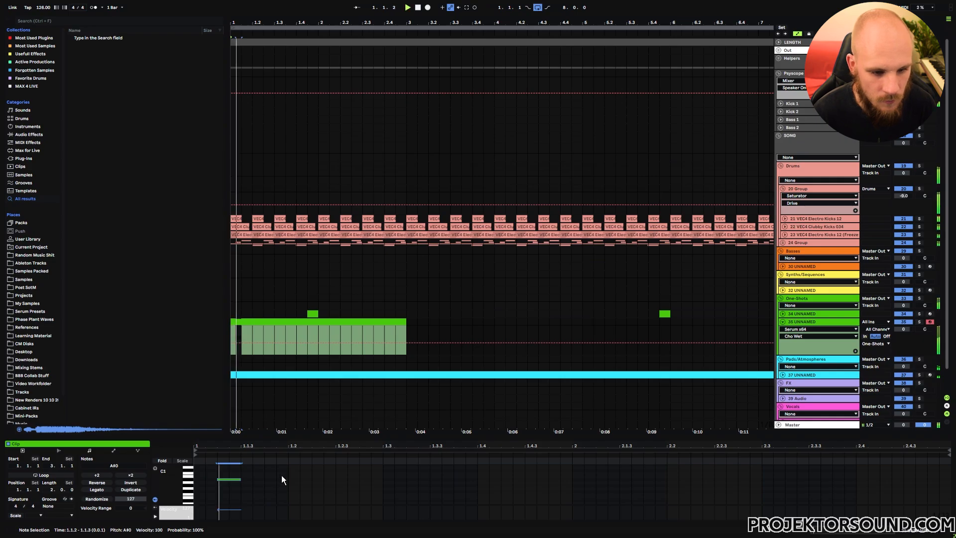
- Add a short A#0 note at 1.1.4 and a longer A#0 note from 1.2.3 to 1.3.1
{"action": "key", "text": "space"}
{"action": "double_click", "coordinate": [267, 479]}
{"action": "key", "text": "space"}
{"action": "left_click", "coordinate": [275, 483]}
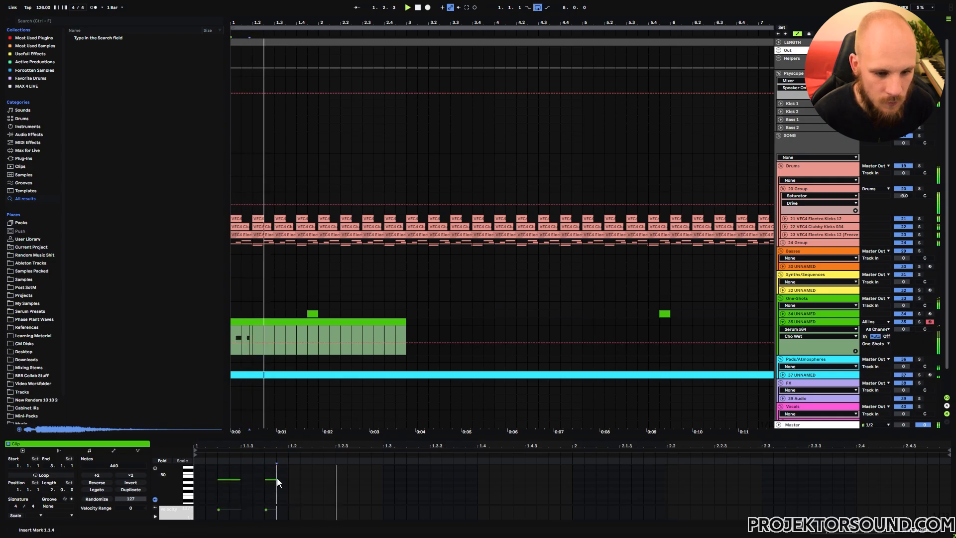
{"action": "double_click", "coordinate": [341, 480]}
{"action": "left_click_drag", "start_coordinate": [346, 480], "coordinate": [378, 480]}
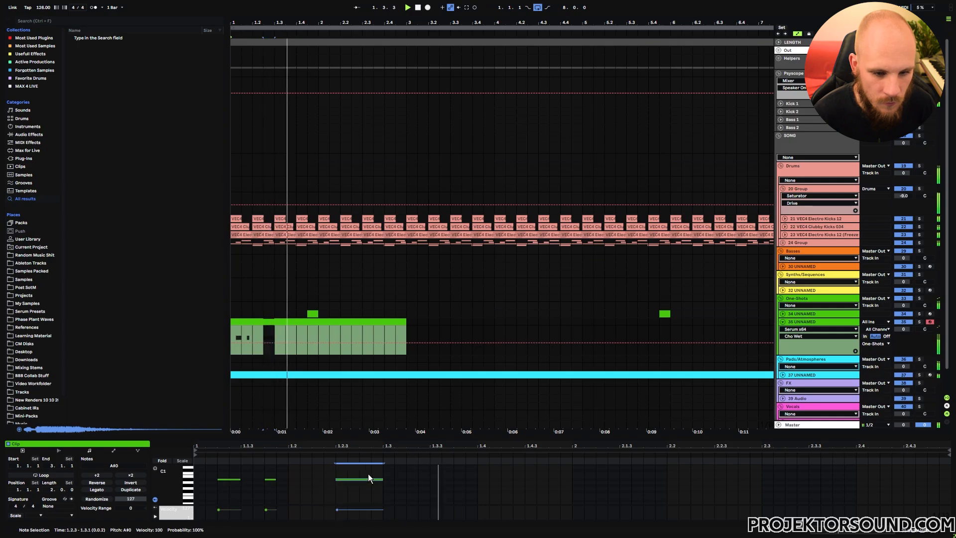
- Trim track 35's MIDI clip to one bar and duplicate it repeatedly up to bar 9
{"action": "left_click", "coordinate": [389, 323]}
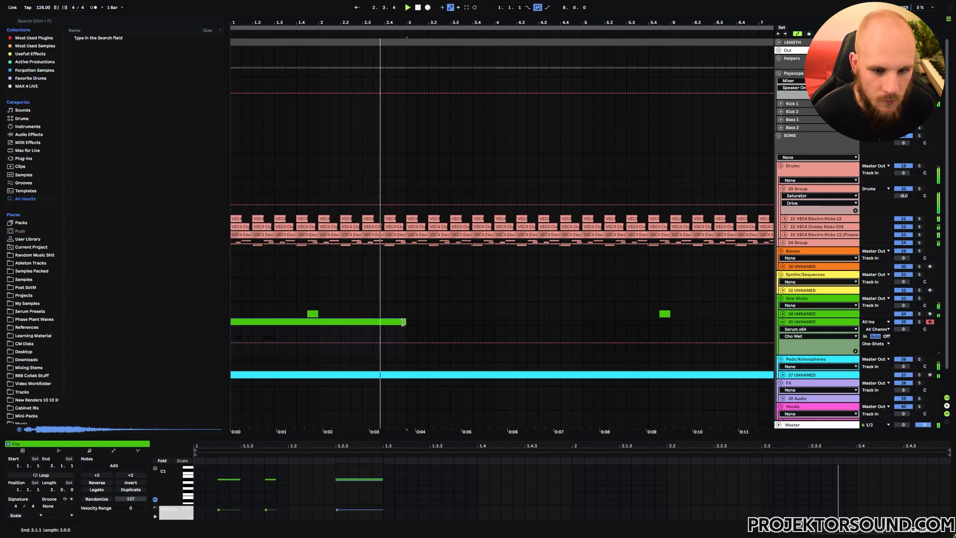
{"action": "left_click_drag", "start_coordinate": [404, 323], "coordinate": [318, 323]}
{"action": "left_click", "coordinate": [313, 331]}
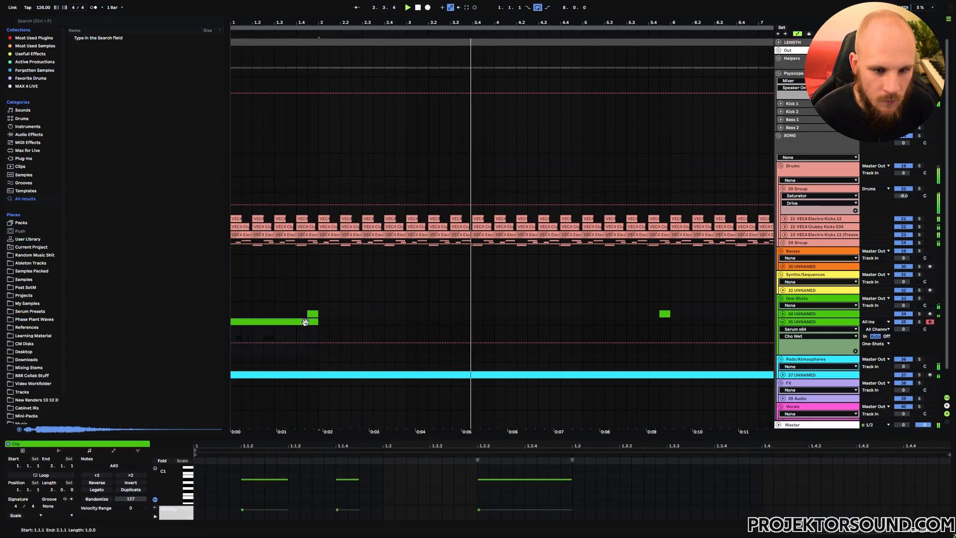
{"action": "key", "text": "ctrl+d"}
{"action": "key", "text": "ctrl+d"}
{"action": "key", "text": "ctrl+d"}
{"action": "key", "text": "ctrl+d"}
{"action": "key", "text": "ctrl+d"}
{"action": "key", "text": "ctrl+d"}
{"action": "key", "text": "ctrl+d"}
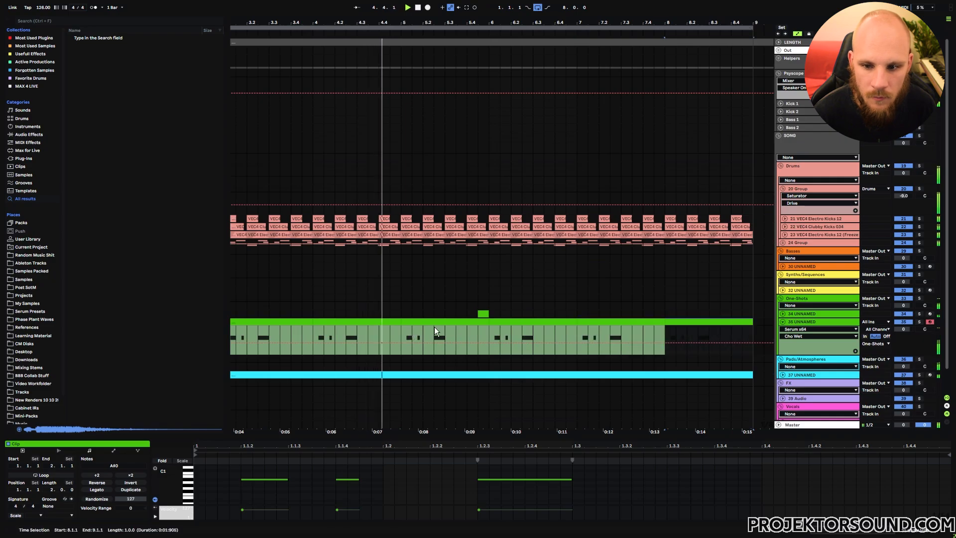
- Add MStereoSpread followed by EQ Eight after Serum on track 35
{"action": "left_click", "coordinate": [802, 323]}
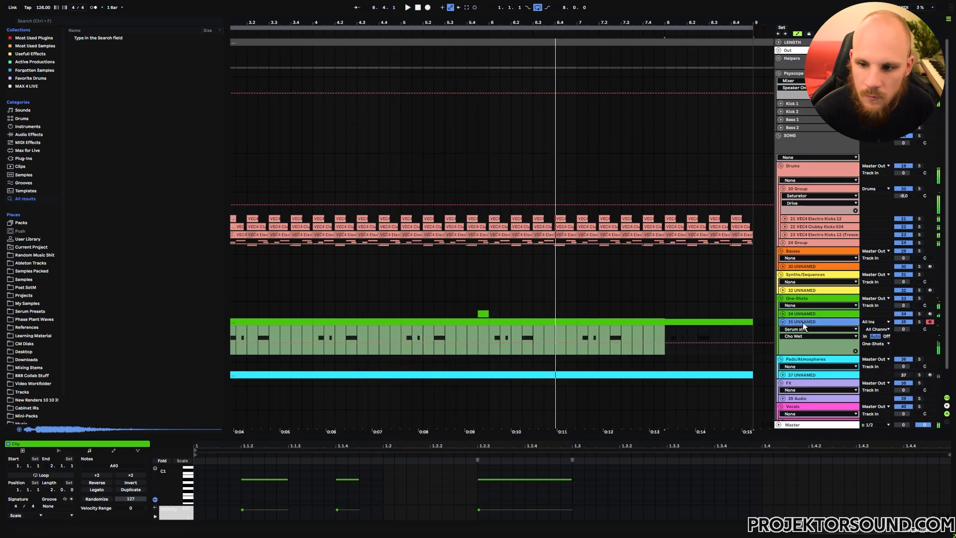
{"action": "right_click", "coordinate": [296, 468]}
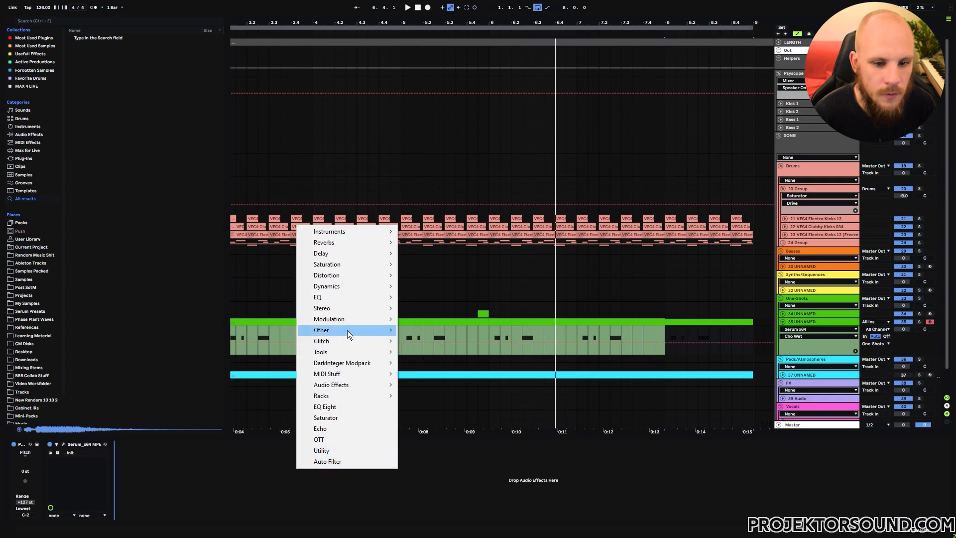
{"action": "mouse_move", "coordinate": [345, 307]}
{"action": "left_click", "coordinate": [432, 231]}
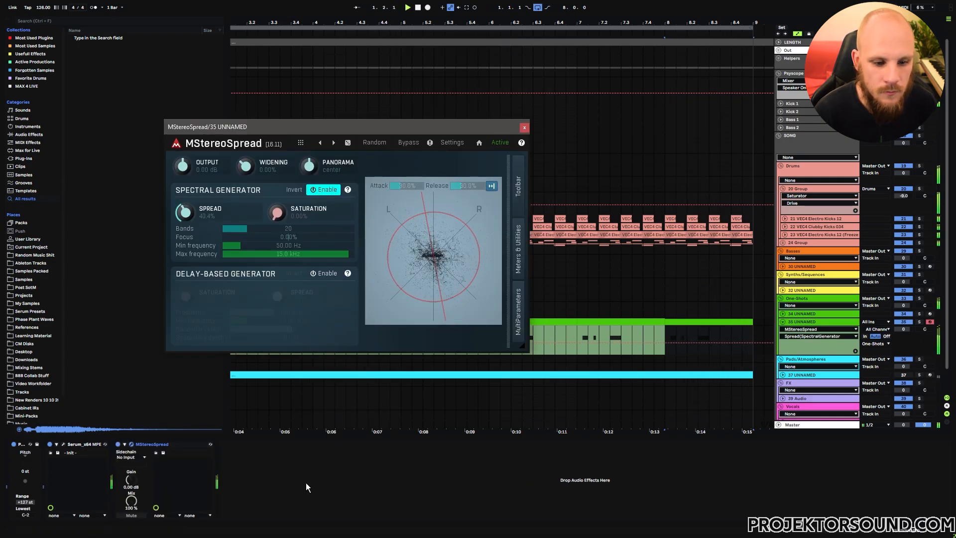
{"action": "right_click", "coordinate": [324, 481]}
{"action": "left_click", "coordinate": [367, 419]}
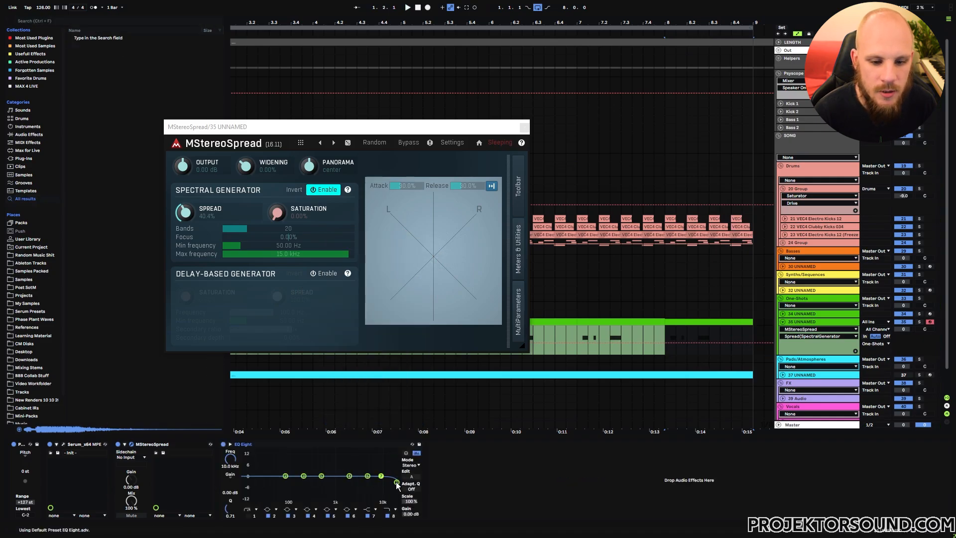
- Solo track 35 and, in EQ Eight, lower the high-cut frequency and boost the low mids, with 6.57 dB at 436 Hz
{"action": "left_click", "coordinate": [579, 330]}
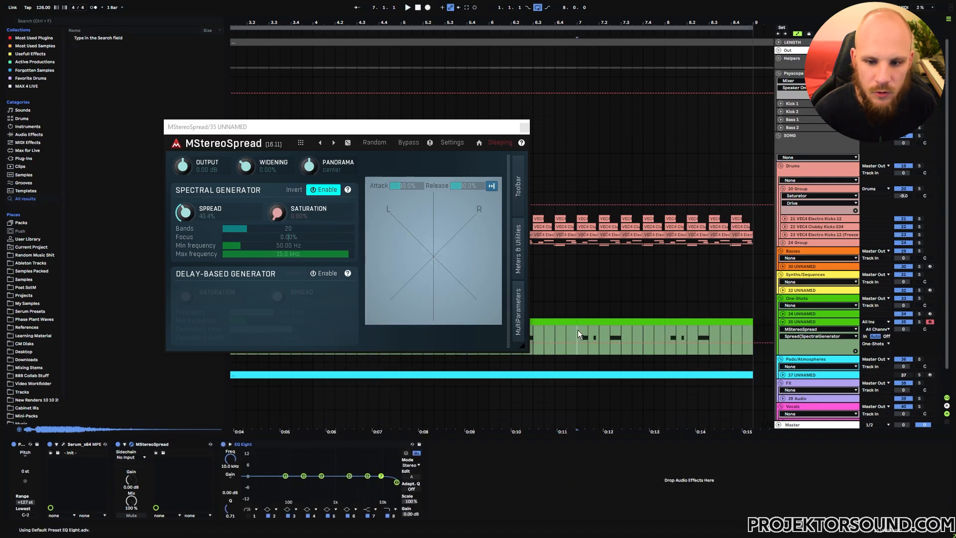
{"action": "left_click", "coordinate": [919, 321]}
{"action": "key", "text": "space"}
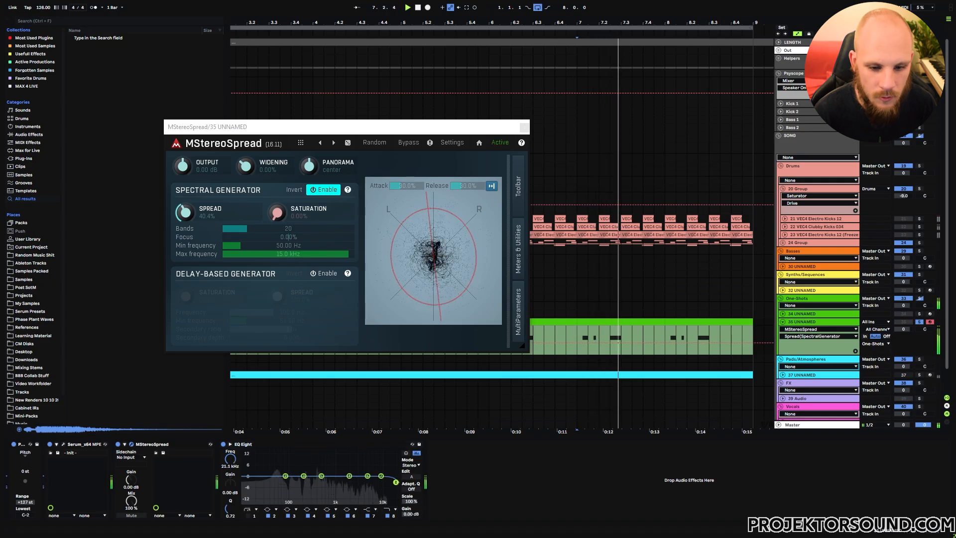
{"action": "left_click_drag", "start_coordinate": [396, 482], "coordinate": [368, 483]}
{"action": "mouse_move", "coordinate": [303, 475]}
{"action": "left_mouse_down"}
{"action": "mouse_move", "coordinate": [300, 461]}
{"action": "mouse_move", "coordinate": [319, 465]}
{"action": "left_mouse_up"}
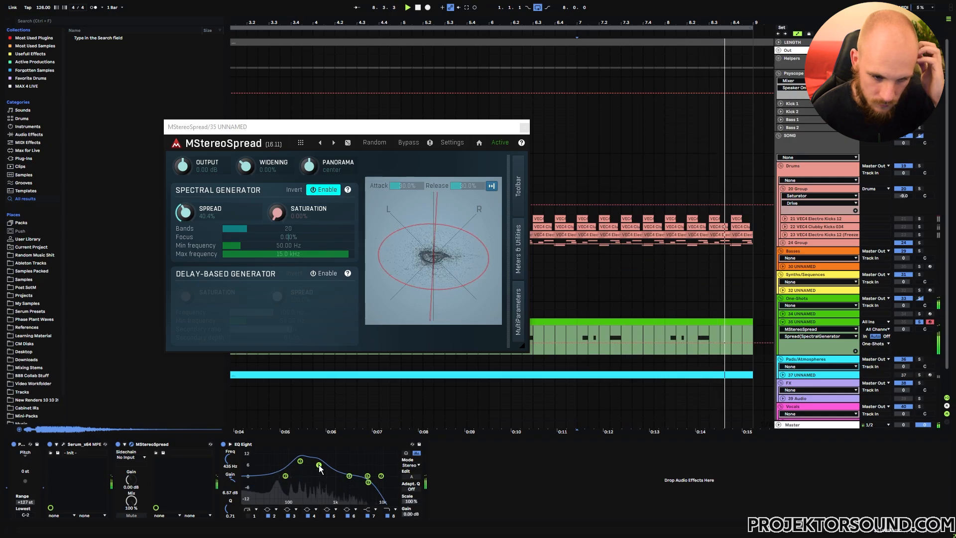
- Try a Spectral Resonator tuned to A#0 with a 93.6 ms decay after EQ Eight, and remove it
{"action": "right_click", "coordinate": [456, 476]}
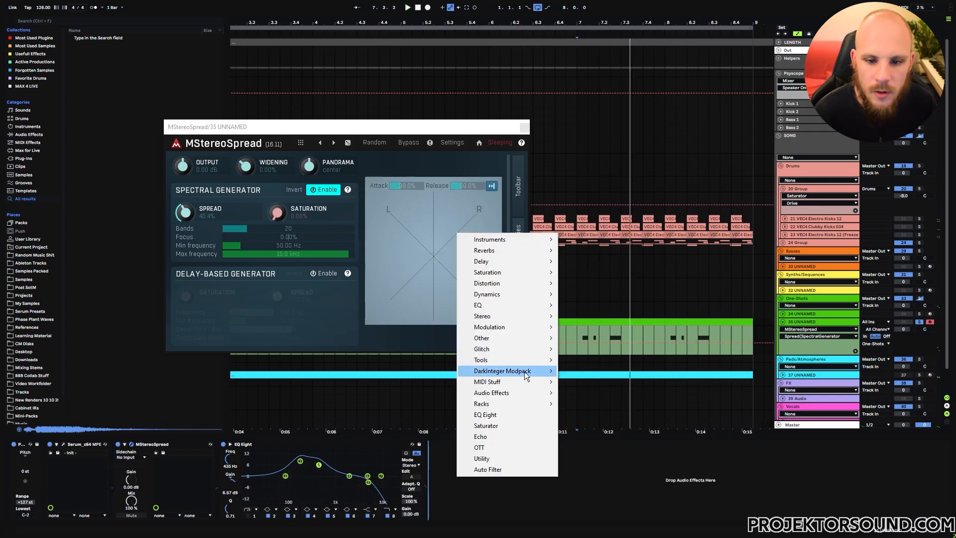
{"action": "mouse_move", "coordinate": [514, 392]}
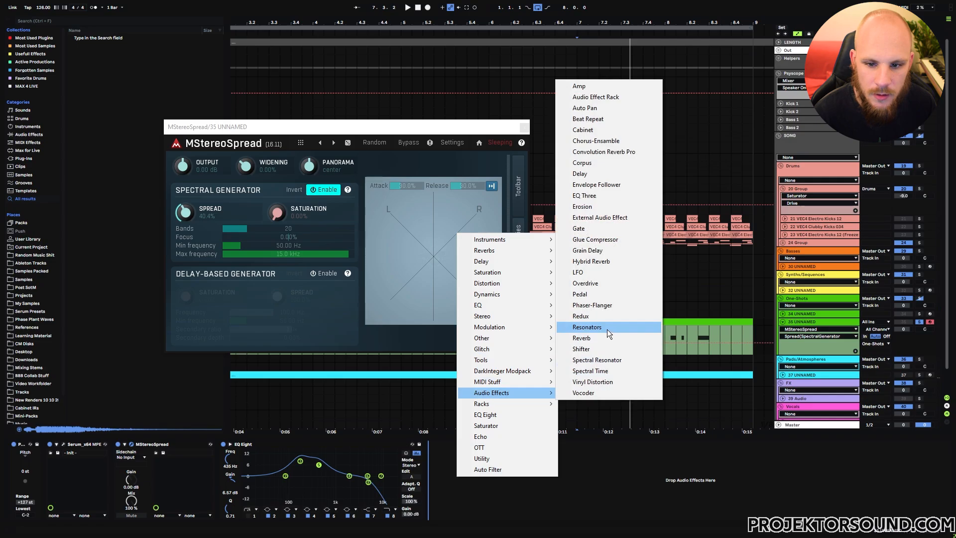
{"action": "left_click", "coordinate": [602, 358]}
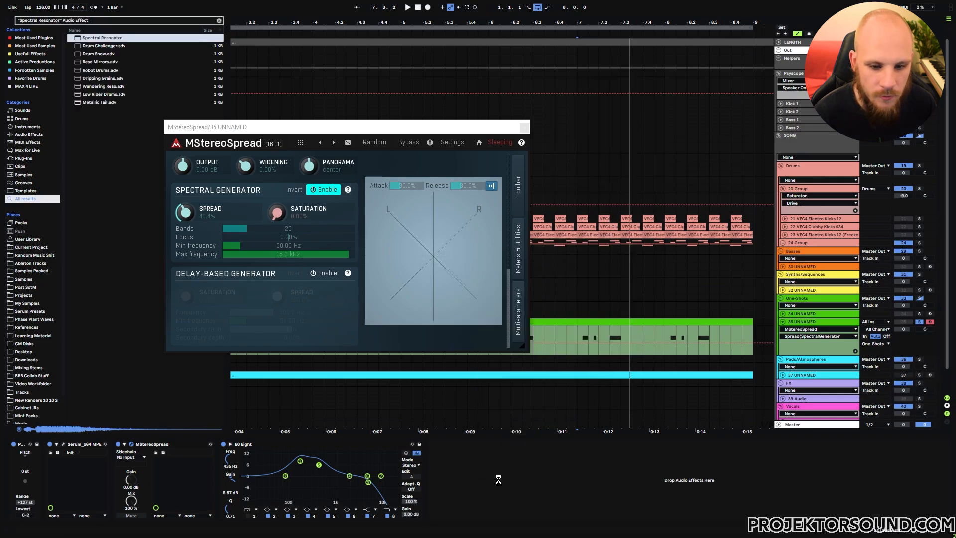
{"action": "key", "text": "space"}
{"action": "left_click", "coordinate": [480, 481]}
{"action": "left_click_drag", "start_coordinate": [474, 463], "coordinate": [495, 473]}
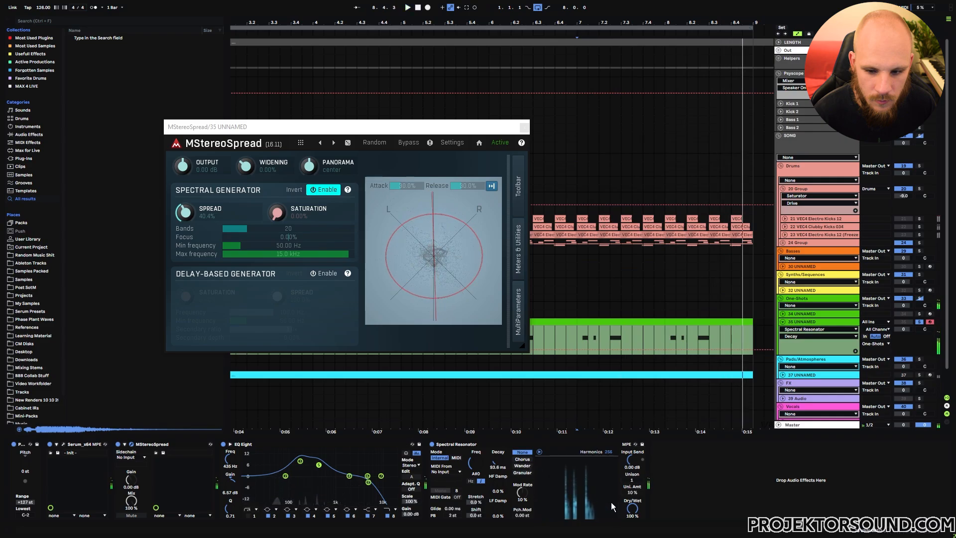
{"action": "left_click", "coordinate": [452, 444]}
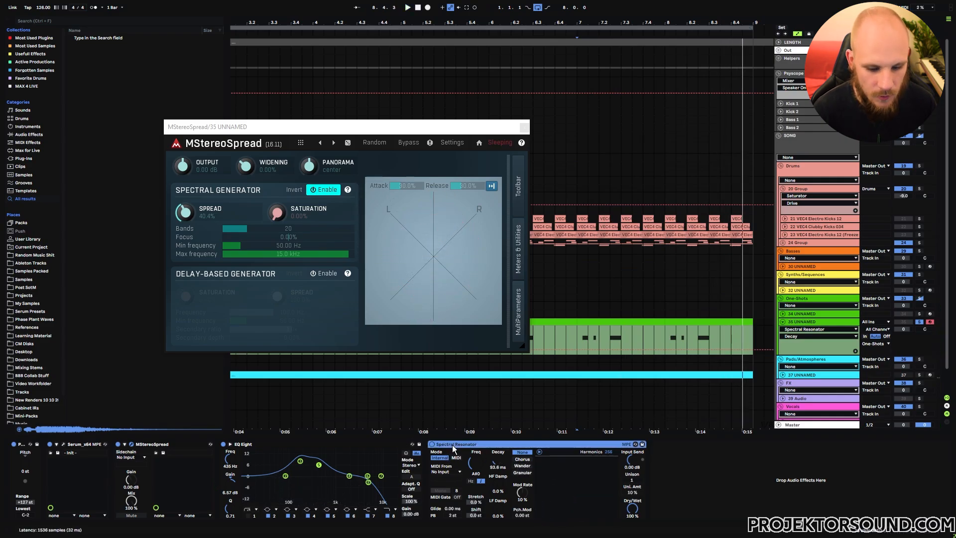
{"action": "key", "text": "Delete"}
- Add Resonators tuned to A#1 at 57% wet and a second EQ Eight boosting 2.08 kHz by 8.31 dB and cutting 627 Hz by 7.56 dB
{"action": "right_click", "coordinate": [479, 470]}
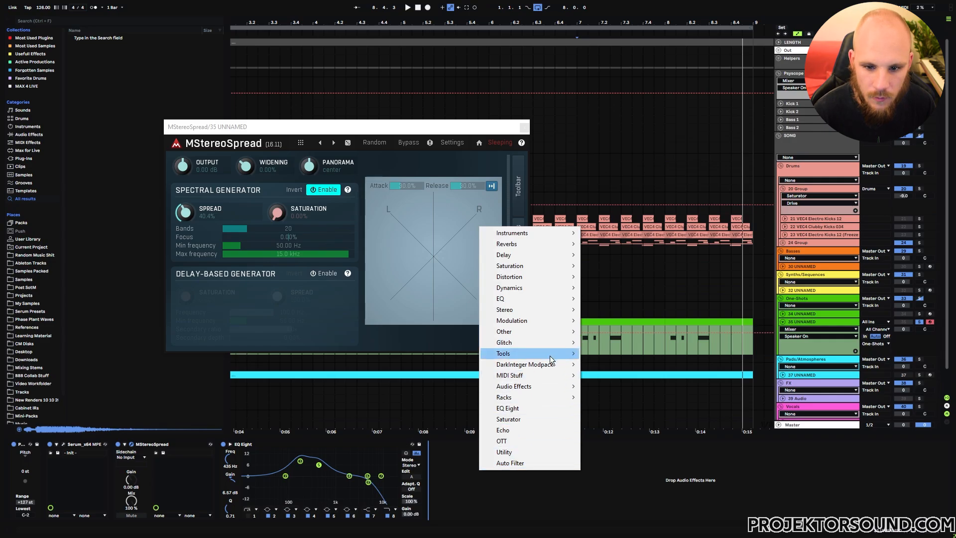
{"action": "mouse_move", "coordinate": [541, 386]}
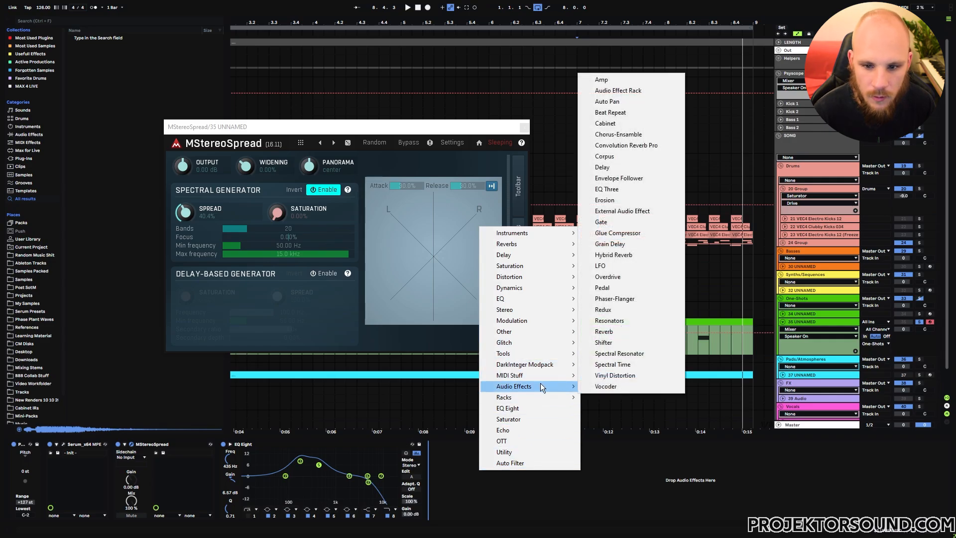
{"action": "left_click", "coordinate": [631, 324]}
{"action": "key", "text": "space"}
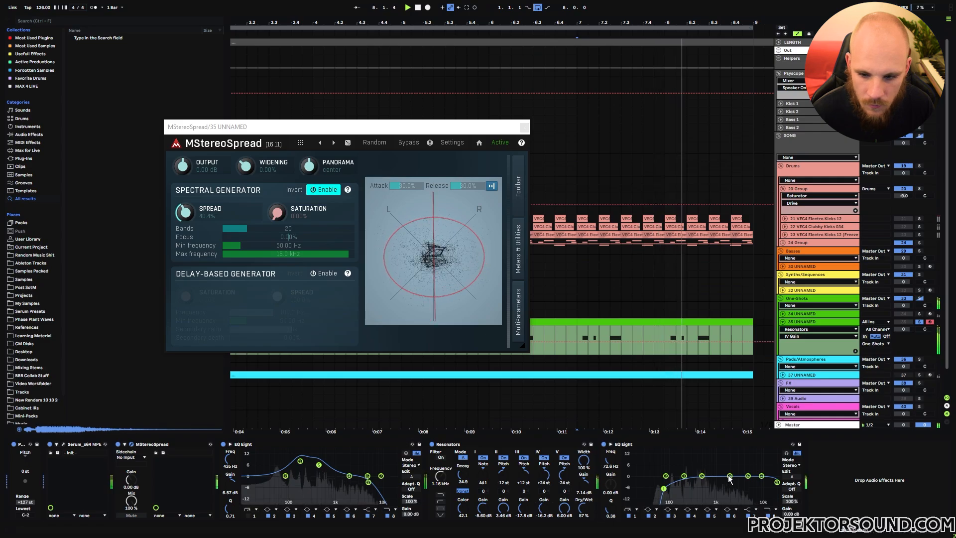
{"action": "left_click_drag", "start_coordinate": [729, 475], "coordinate": [730, 461]}
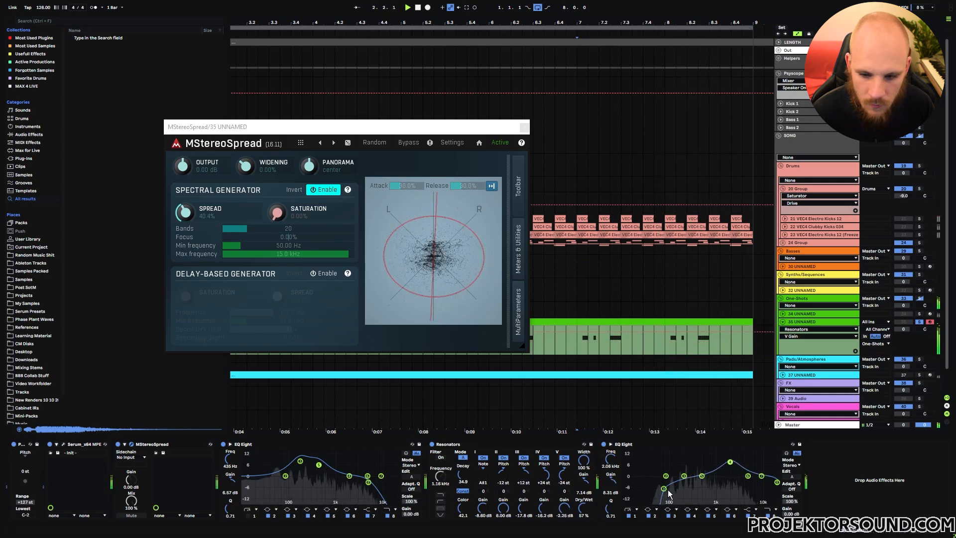
{"action": "left_click_drag", "start_coordinate": [684, 476], "coordinate": [703, 489]}
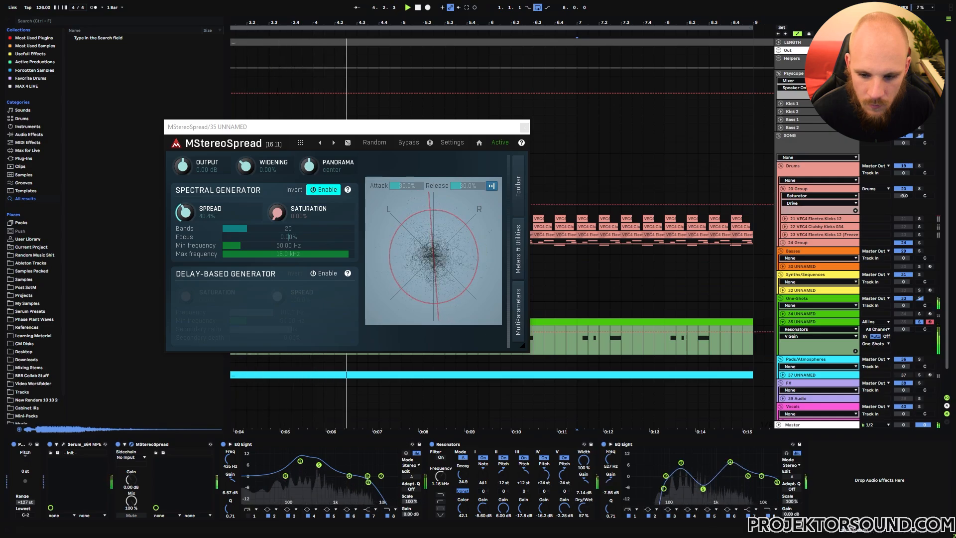
- Add MTurboReverb at the end of track 35's chain with the Small room preset and adjust its dry/wet
{"action": "right_click", "coordinate": [819, 248]}
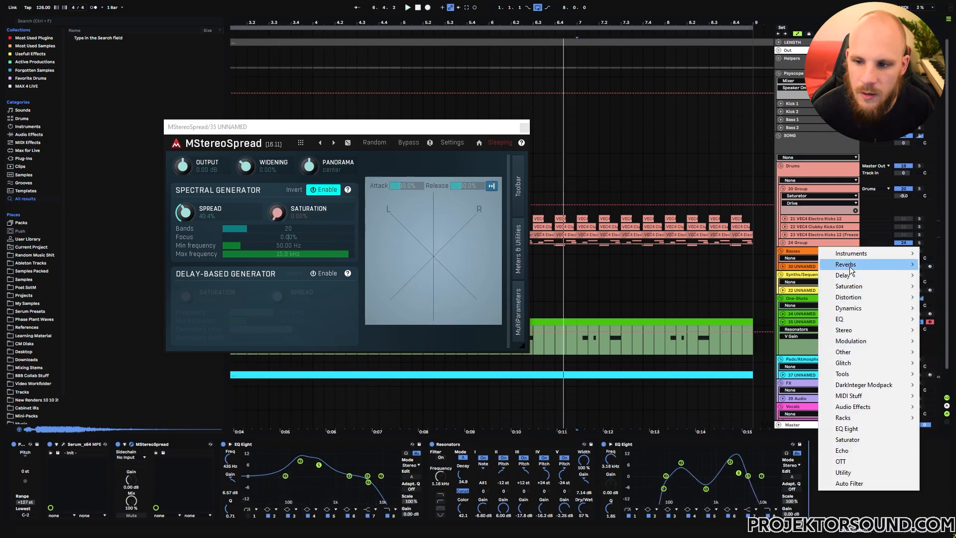
{"action": "mouse_move", "coordinate": [850, 269]}
{"action": "left_click", "coordinate": [797, 285]}
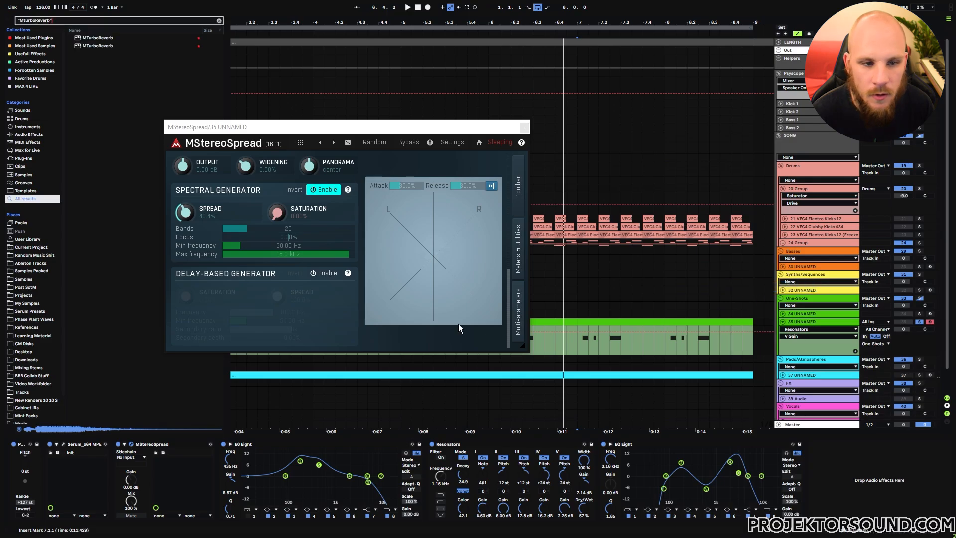
{"action": "left_click", "coordinate": [269, 229]}
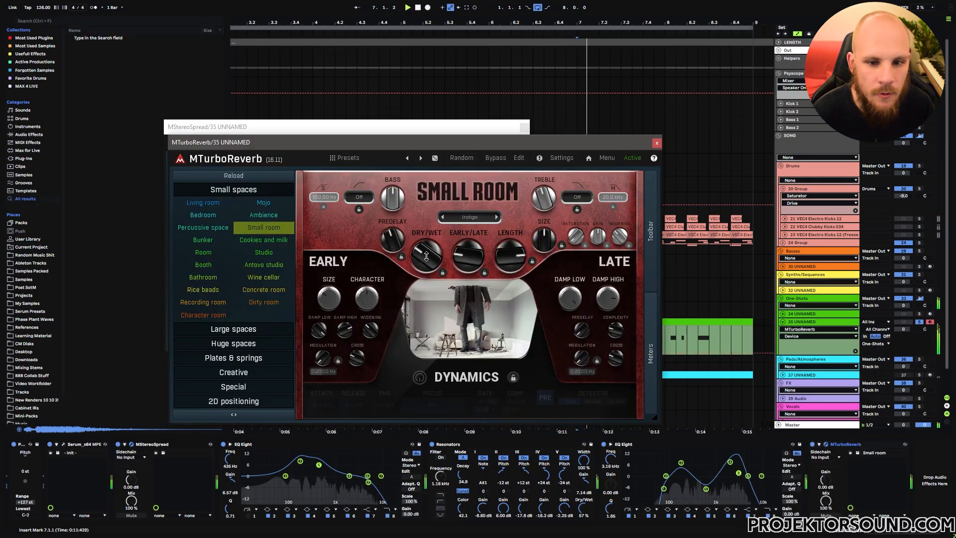
{"action": "left_click", "coordinate": [656, 142]}
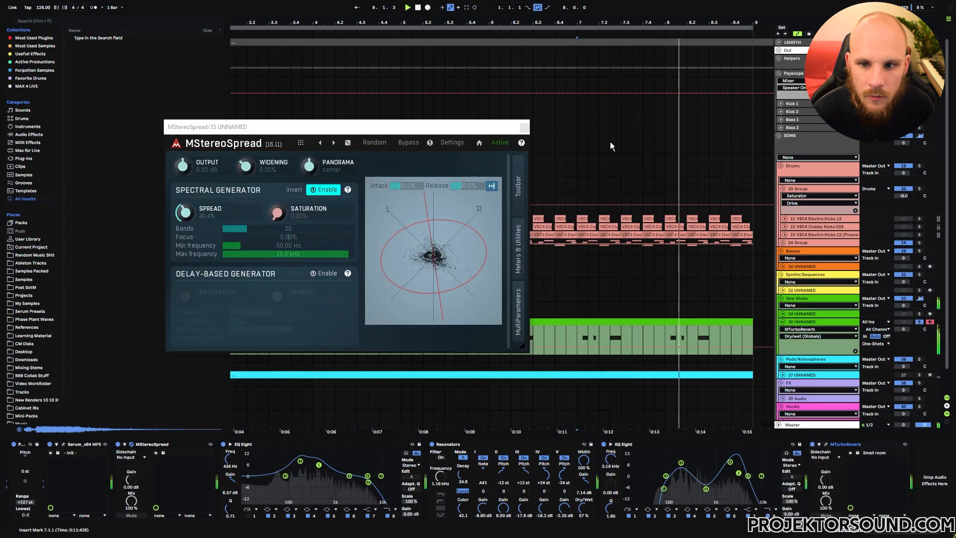
- Unsolo track 35, lower its volume to -4.2 dB, and collapse the track
{"action": "left_click", "coordinate": [524, 127]}
{"action": "key", "text": "space"}
{"action": "left_click", "coordinate": [920, 323]}
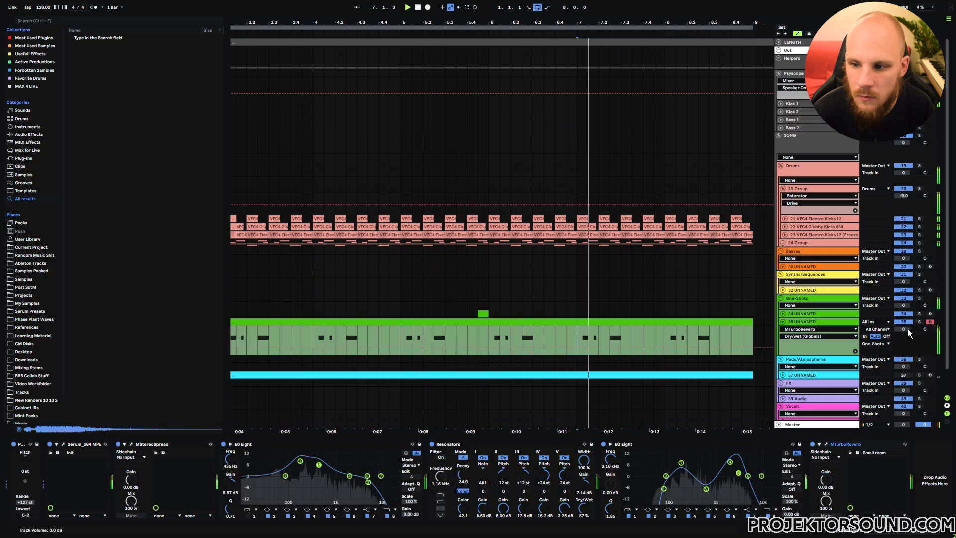
{"action": "left_click_drag", "start_coordinate": [904, 329], "coordinate": [904, 344]}
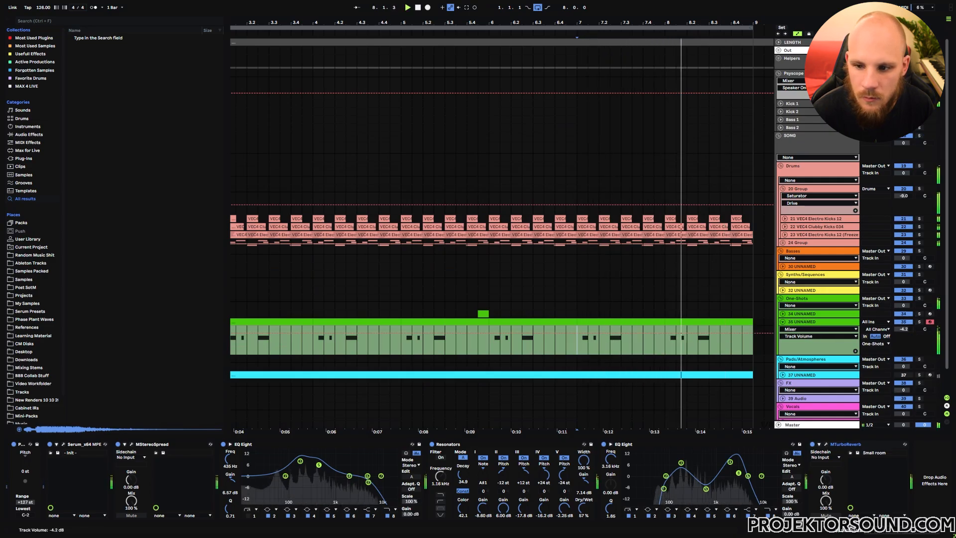
{"action": "left_click", "coordinate": [782, 321]}
{"action": "left_click_drag", "start_coordinate": [335, 18], "coordinate": [387, 292]}
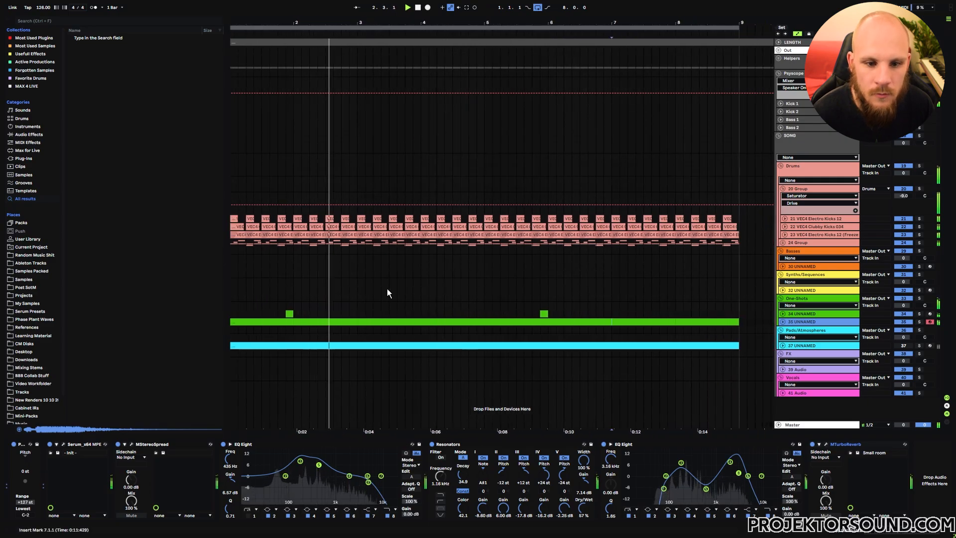
- Inspect the notes of the one-shot clip near bar 2 on track 34
{"action": "left_click", "coordinate": [782, 314]}
{"action": "left_click", "coordinate": [289, 314]}
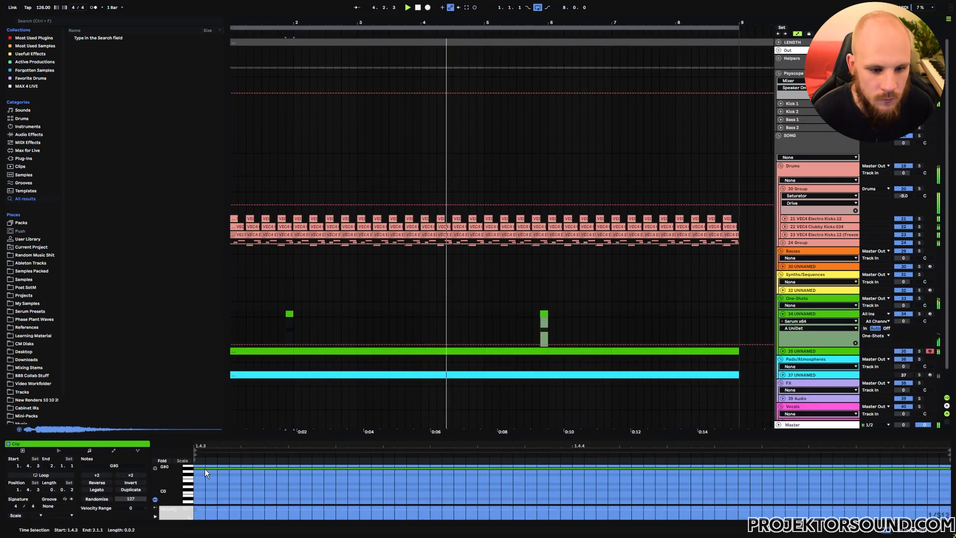
{"action": "left_click", "coordinate": [782, 314]}
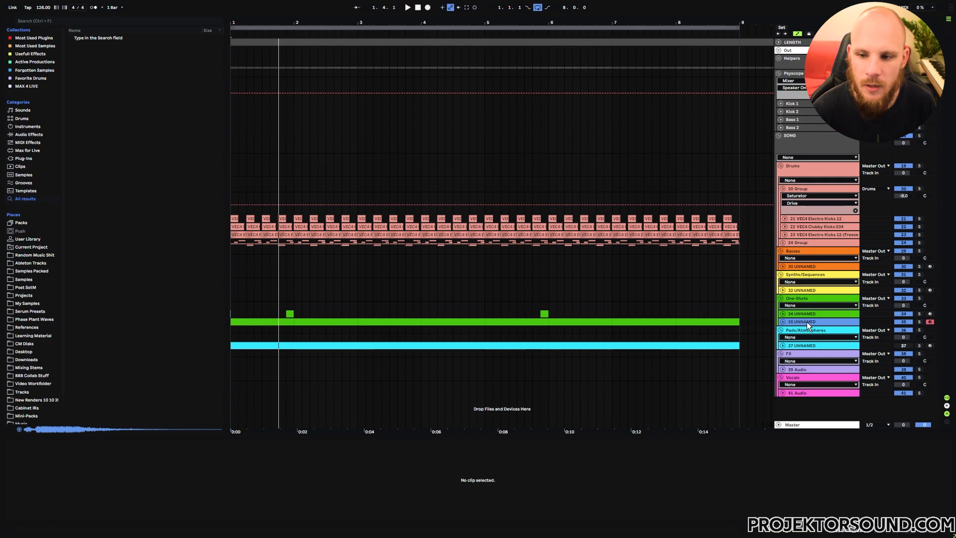
- Move track 35 into the Synths/Sequences group and assign the group's colour to its tracks and clips
{"action": "left_click_drag", "start_coordinate": [789, 283], "coordinate": [791, 282]}
{"action": "right_click", "coordinate": [804, 275]}
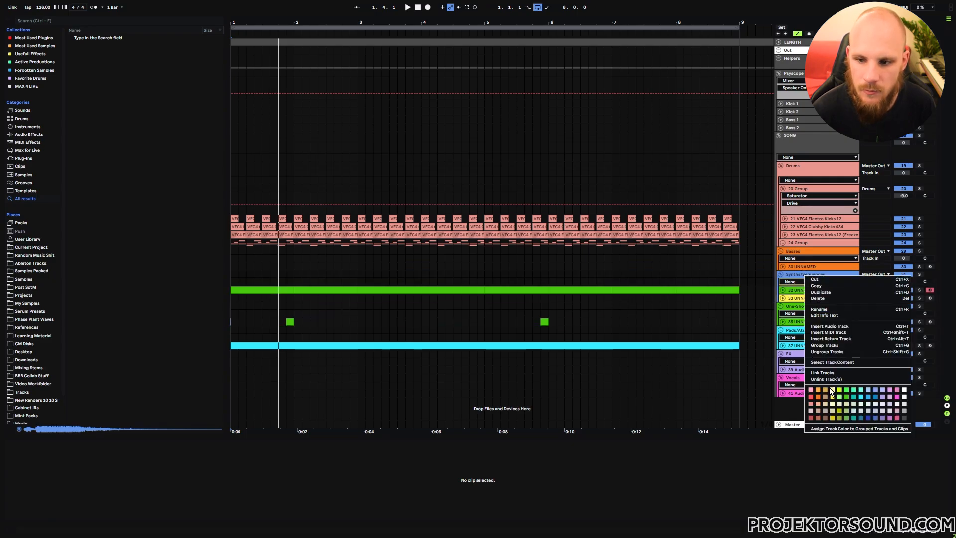
{"action": "left_click", "coordinate": [826, 428]}
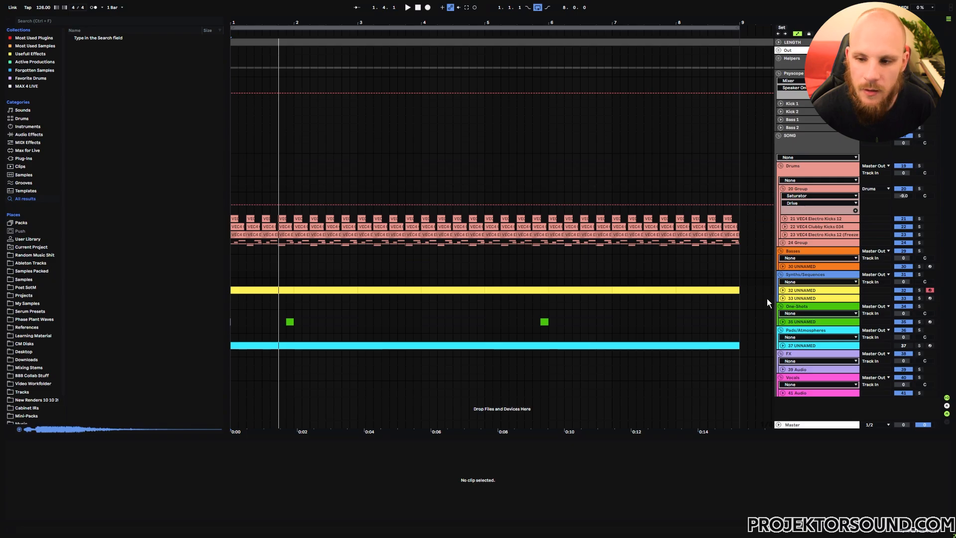
- Open the Serum instrument on the empty track 33 in the Synths/Sequences group
{"action": "left_click_drag", "start_coordinate": [273, 298], "coordinate": [288, 299]}
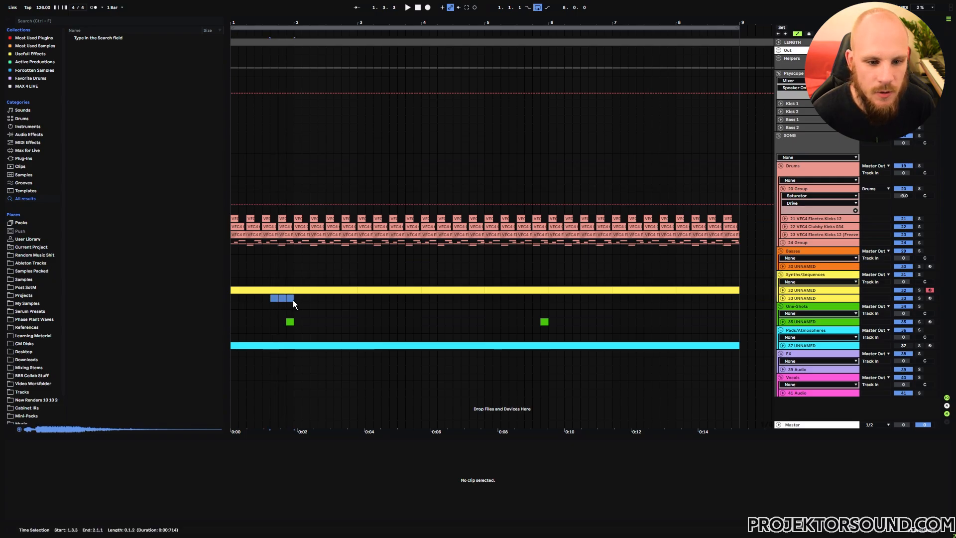
{"action": "right_click", "coordinate": [343, 297]}
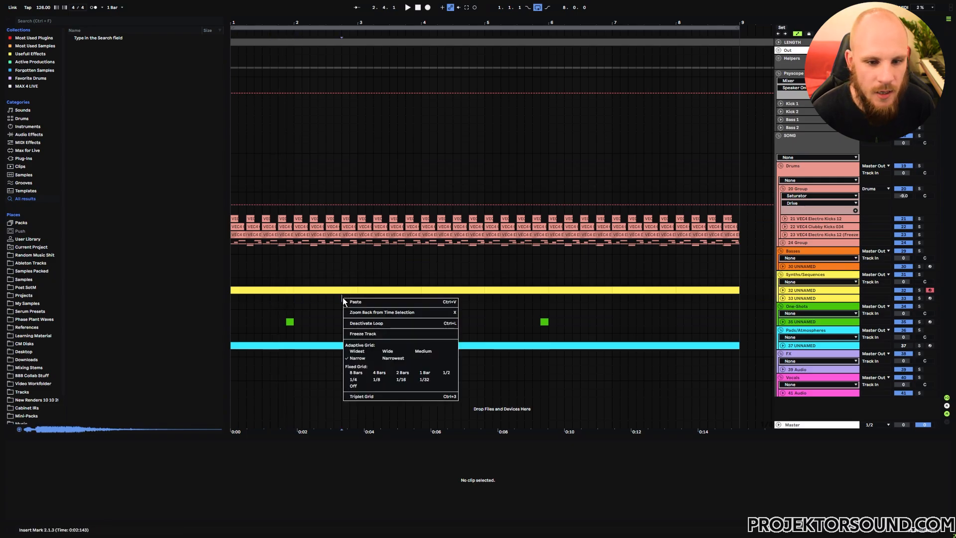
{"action": "right_click", "coordinate": [343, 297]}
{"action": "left_click", "coordinate": [417, 258]}
{"action": "left_click_drag", "start_coordinate": [360, 121], "coordinate": [455, 47]}
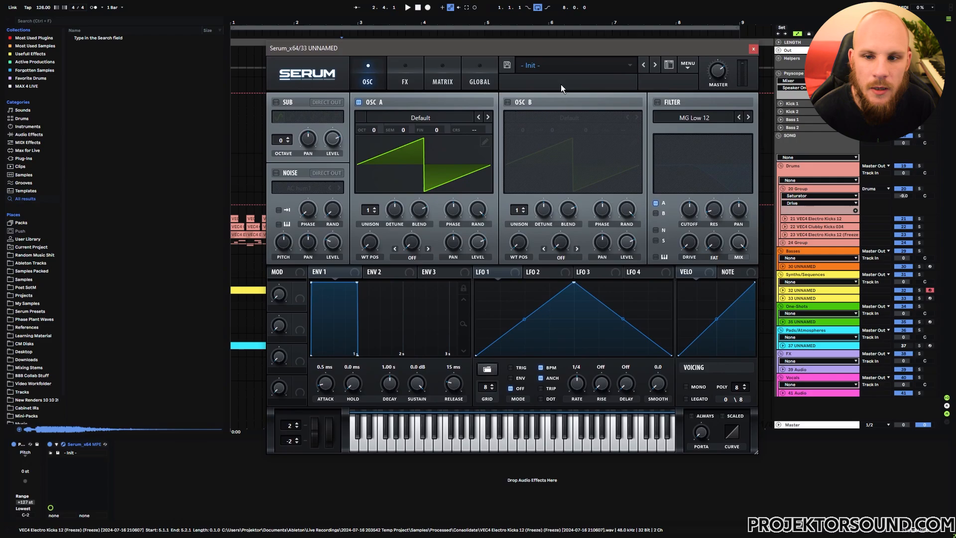
- Enable Serum's MG Low 12 filter with 30% drive, adjust resonance, fat and cutoff, and assign Macro 1 to the cutoff
{"action": "left_click", "coordinate": [656, 101]}
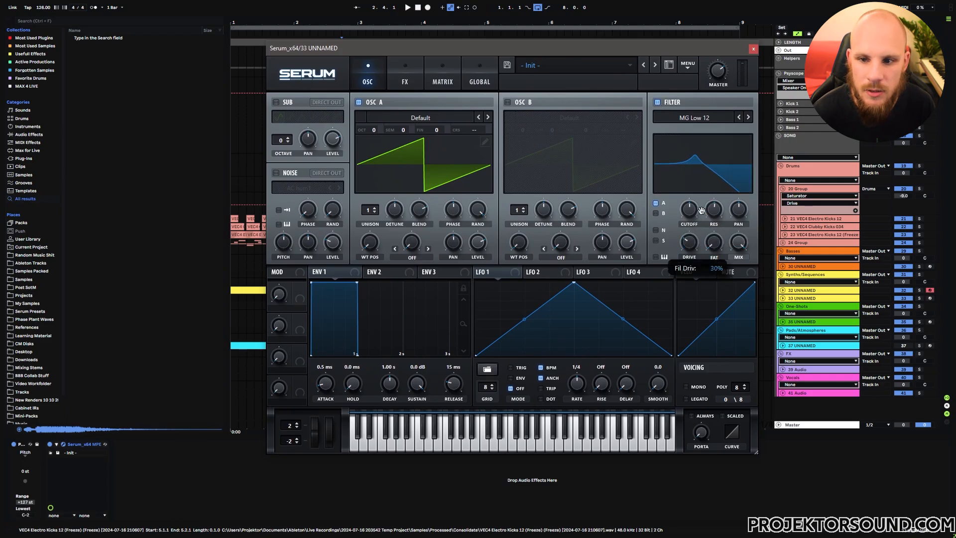
{"action": "left_click_drag", "start_coordinate": [701, 210], "coordinate": [702, 207]}
{"action": "left_click_drag", "start_coordinate": [714, 242], "coordinate": [712, 240]}
{"action": "mouse_move", "coordinate": [690, 207]}
{"action": "left_mouse_down"}
{"action": "mouse_move", "coordinate": [692, 215]}
{"action": "mouse_move", "coordinate": [721, 199]}
{"action": "mouse_move", "coordinate": [688, 211]}
{"action": "left_mouse_up"}
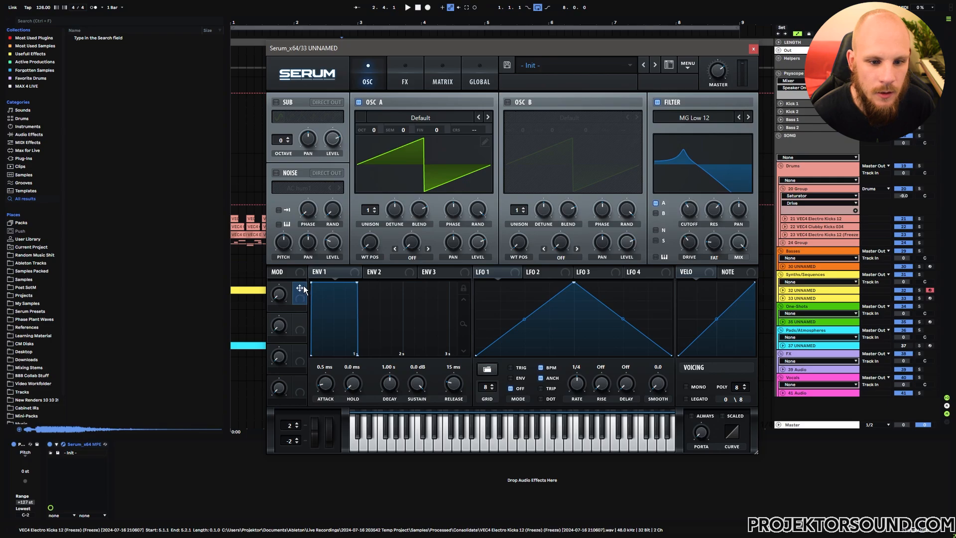
{"action": "left_click_drag", "start_coordinate": [687, 200], "coordinate": [684, 207]}
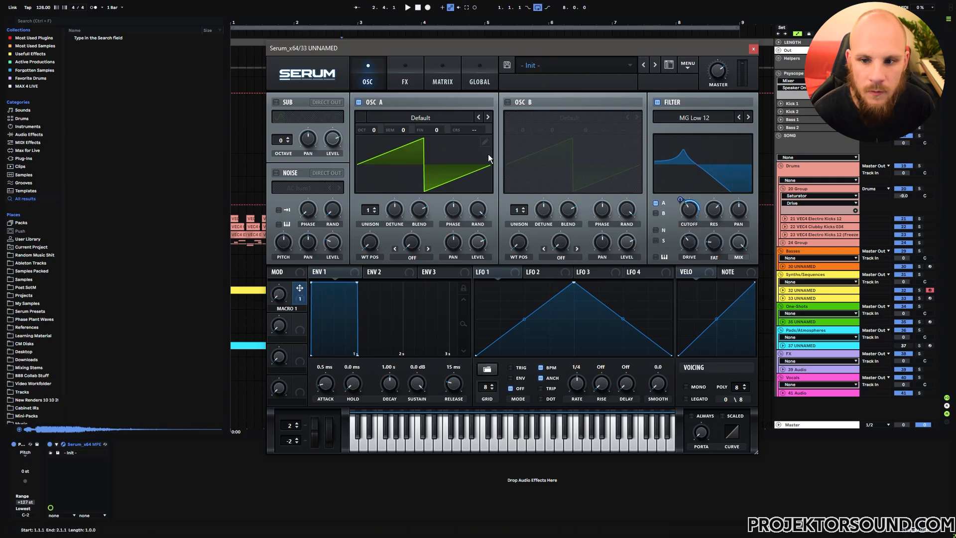
- Enable Serum's Distortion effect and set its type to X-Shaper (Asym)
{"action": "left_click", "coordinate": [405, 80]}
{"action": "left_click", "coordinate": [281, 121]}
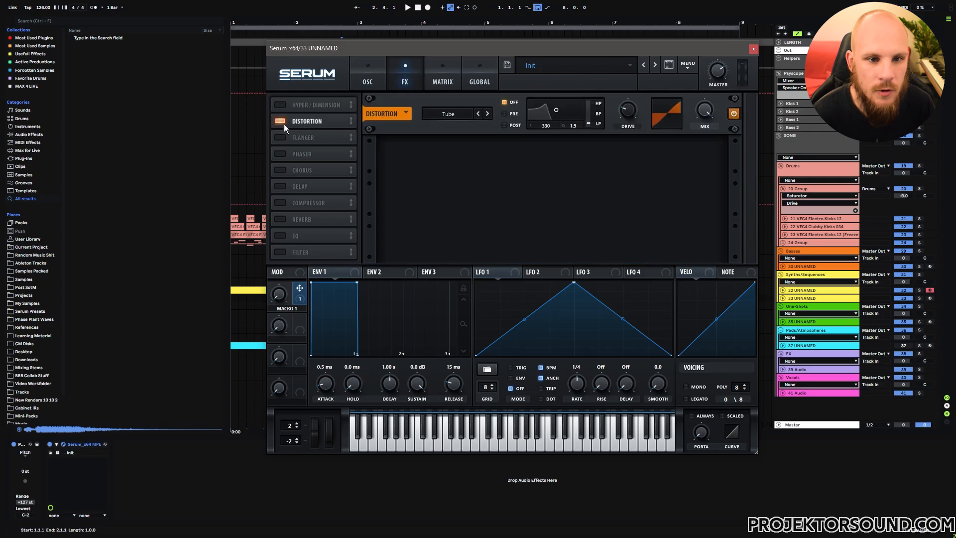
{"action": "left_click", "coordinate": [457, 113]}
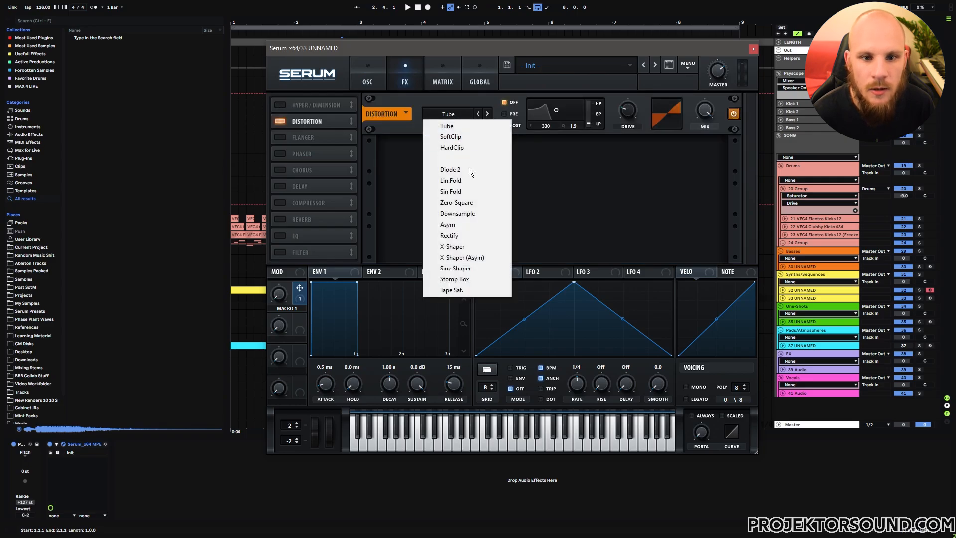
{"action": "left_click", "coordinate": [473, 256]}
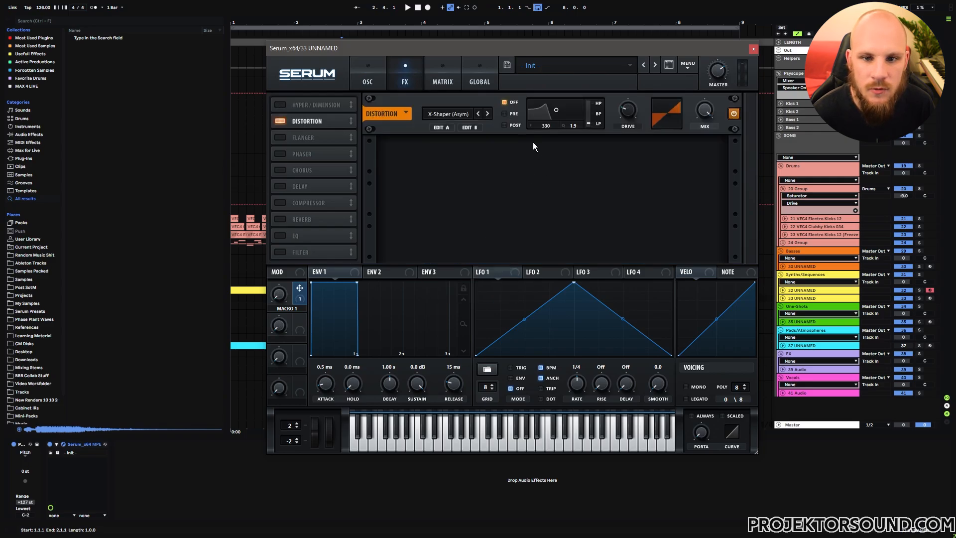
- Reshape the distortion's shaper B curve with a steep central rise, a sharp narrow dip, and a high plateau
{"action": "left_click", "coordinate": [474, 128]}
{"action": "double_click", "coordinate": [399, 140]}
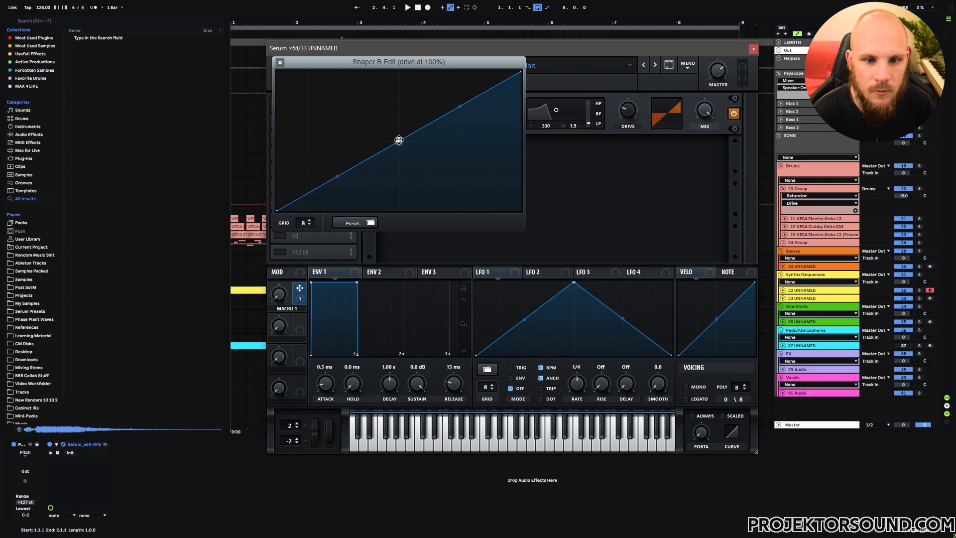
{"action": "double_click", "coordinate": [428, 88]}
{"action": "left_click_drag", "start_coordinate": [428, 88], "coordinate": [408, 173]}
{"action": "double_click", "coordinate": [422, 85]}
{"action": "double_click", "coordinate": [424, 77]}
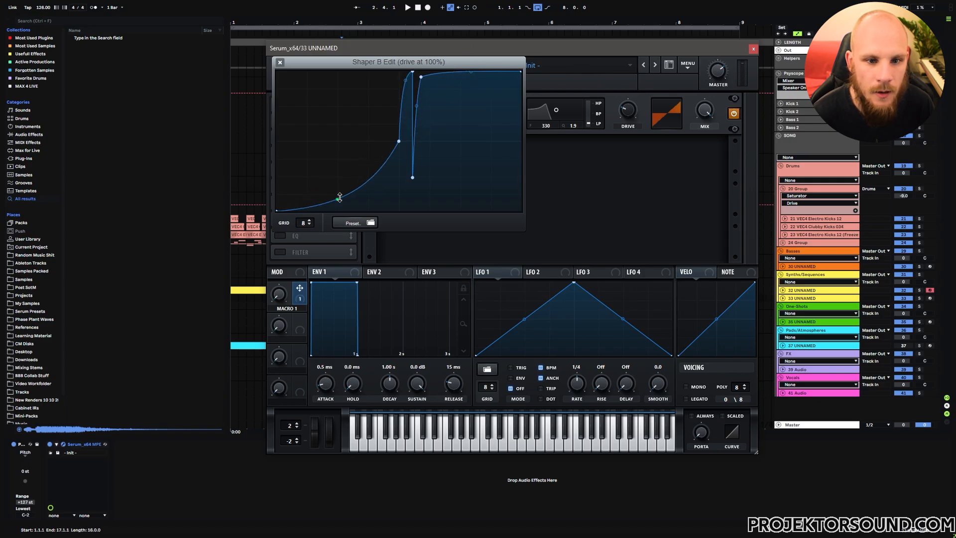
{"action": "left_click", "coordinate": [280, 62]}
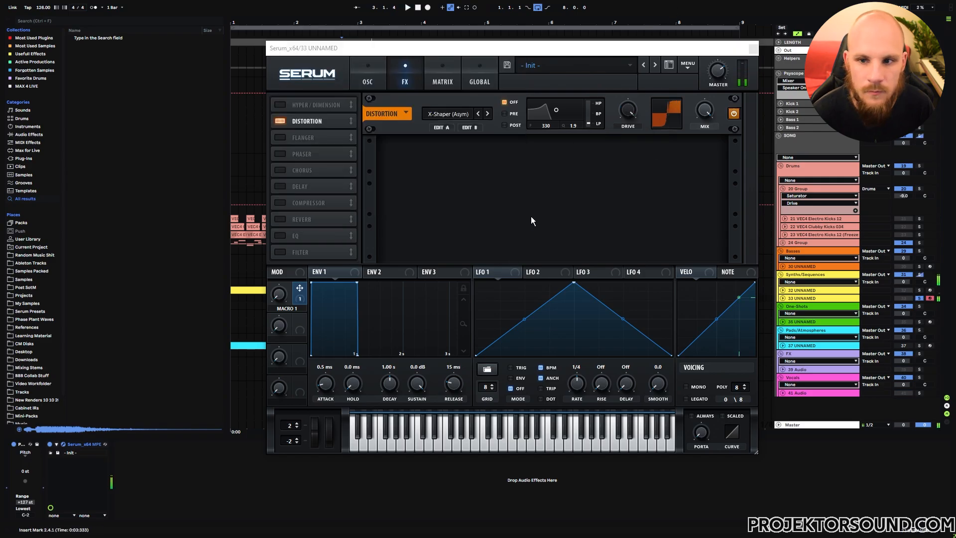
- Give envelope 2 a 162 ms decay and 0% sustain, and route it to the filter cutoff
{"action": "left_click", "coordinate": [367, 77]}
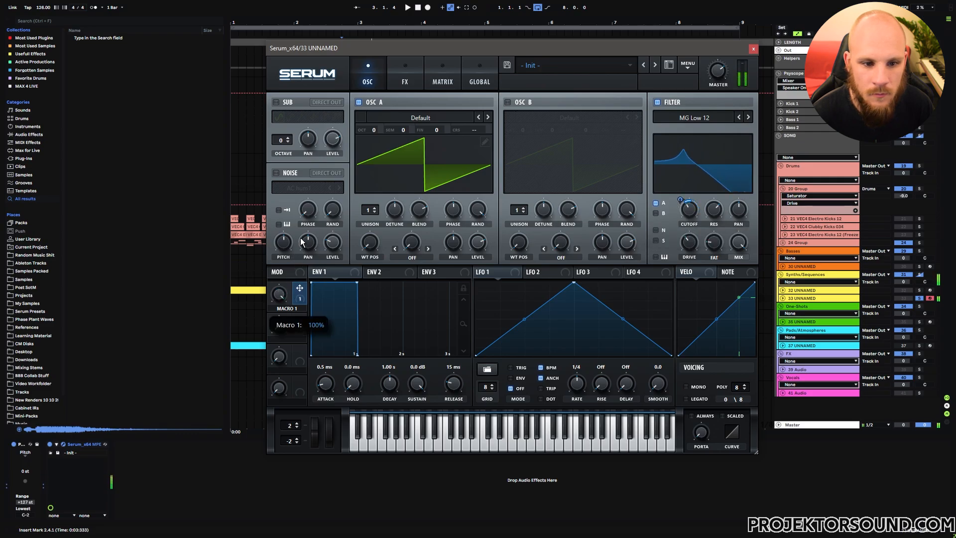
{"action": "left_click", "coordinate": [365, 279]}
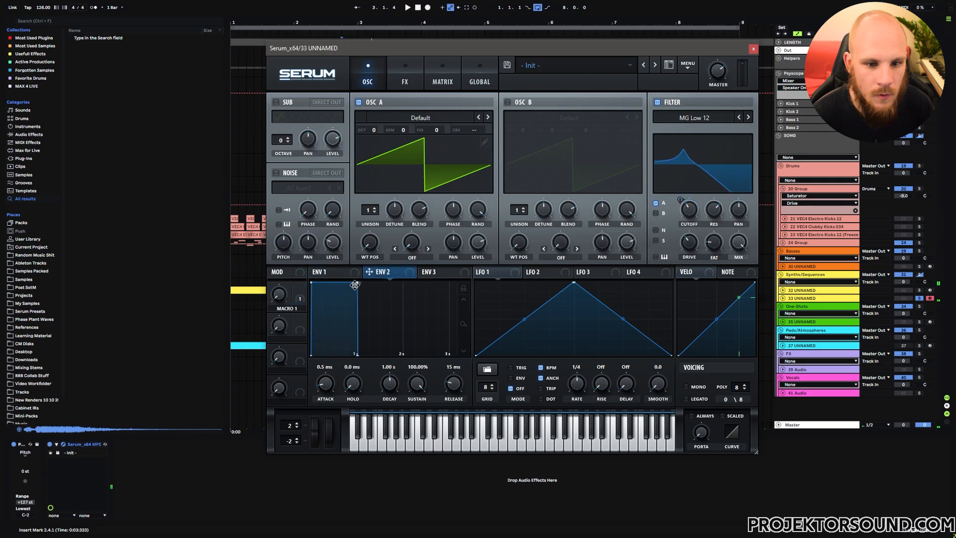
{"action": "left_click_drag", "start_coordinate": [354, 285], "coordinate": [309, 411]}
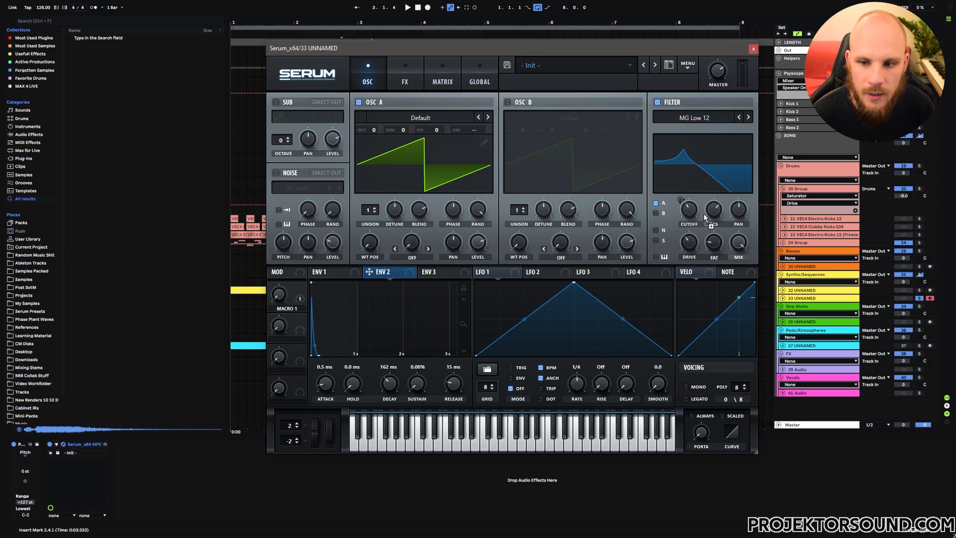
{"action": "left_click_drag", "start_coordinate": [680, 200], "coordinate": [674, 216]}
- Adjust the distortion's wet mix while auditioning notes, with the computer keyboard range lowered to C1–D2
{"action": "left_click", "coordinate": [394, 82]}
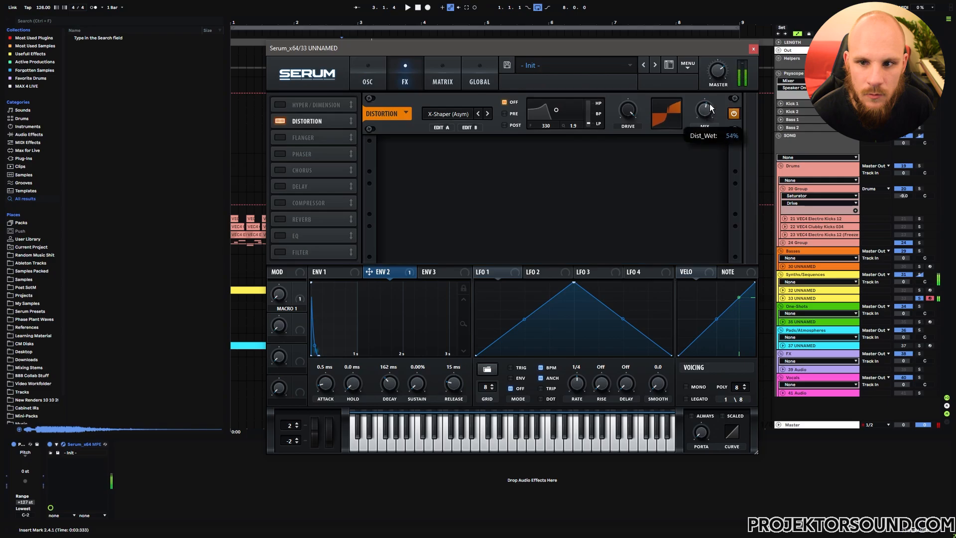
{"action": "key", "text": "z"}
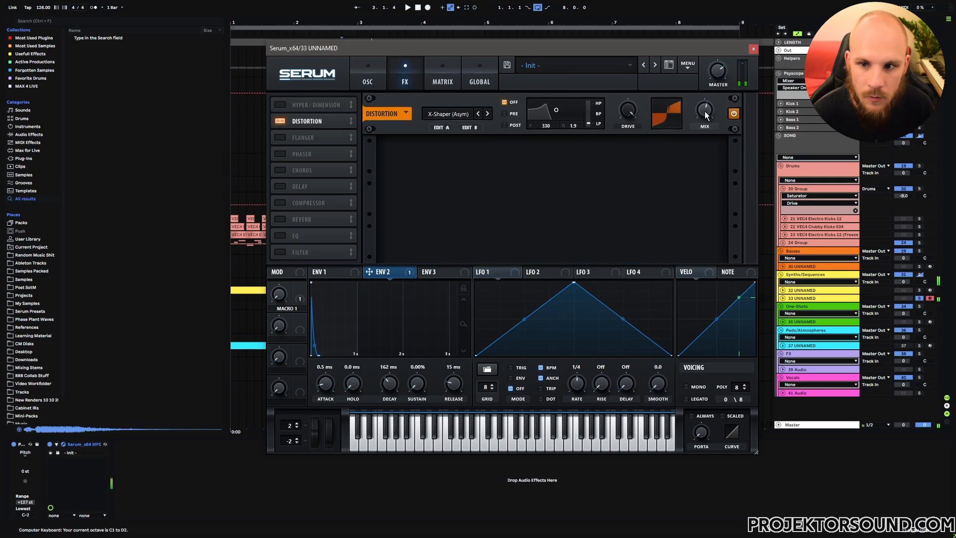
{"action": "left_click_drag", "start_coordinate": [706, 110], "coordinate": [705, 93]}
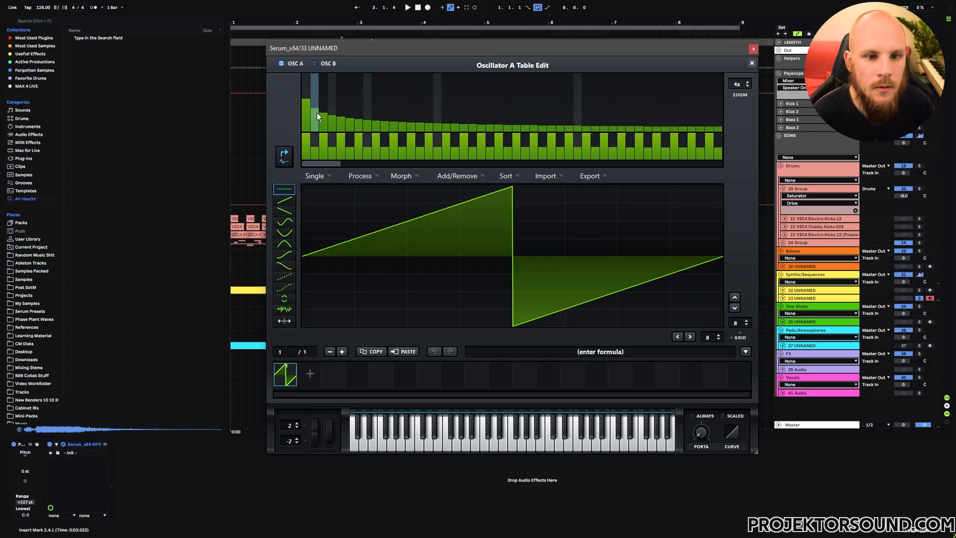
- Reduce the lowest harmonics of oscillator A's wavetable and readjust the modulation of the filter cutoff
{"action": "left_click_drag", "start_coordinate": [322, 114], "coordinate": [303, 131]}
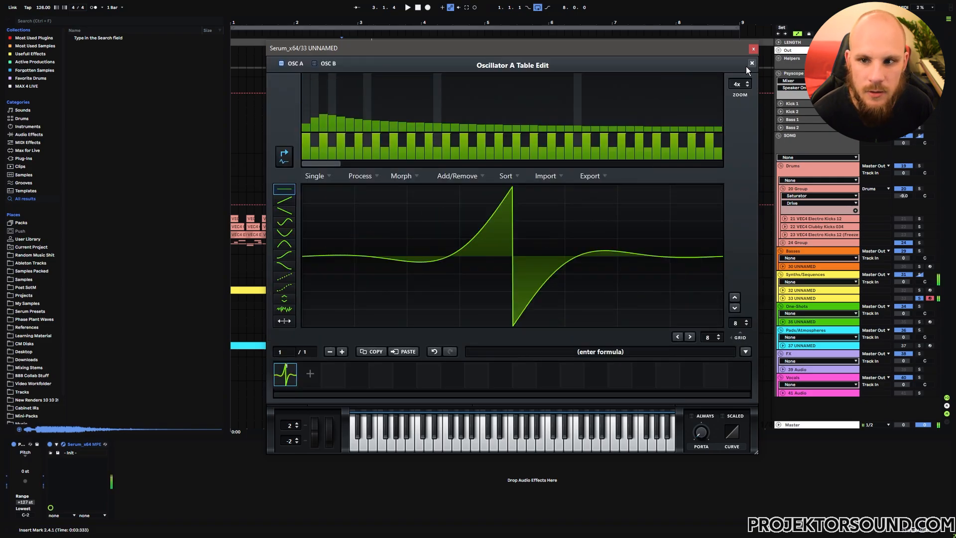
{"action": "left_click", "coordinate": [752, 63]}
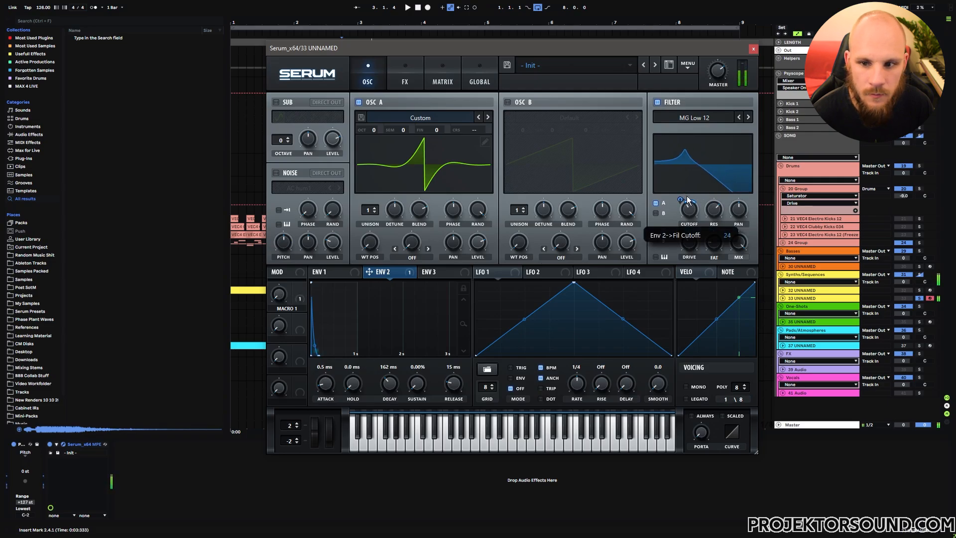
{"action": "left_click_drag", "start_coordinate": [286, 275], "coordinate": [319, 199]}
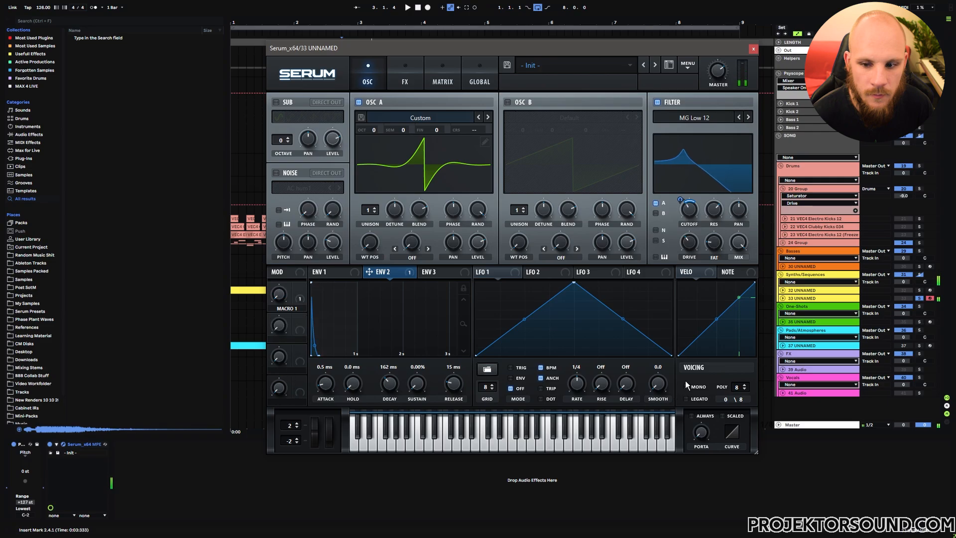
- Create a two-bar MIDI clip at the start of track 33 with overlapping A#1 and C#2 notes starting at 2.3.1 and 2.3.3
{"action": "left_click_drag", "start_coordinate": [358, 327], "coordinate": [231, 328]}
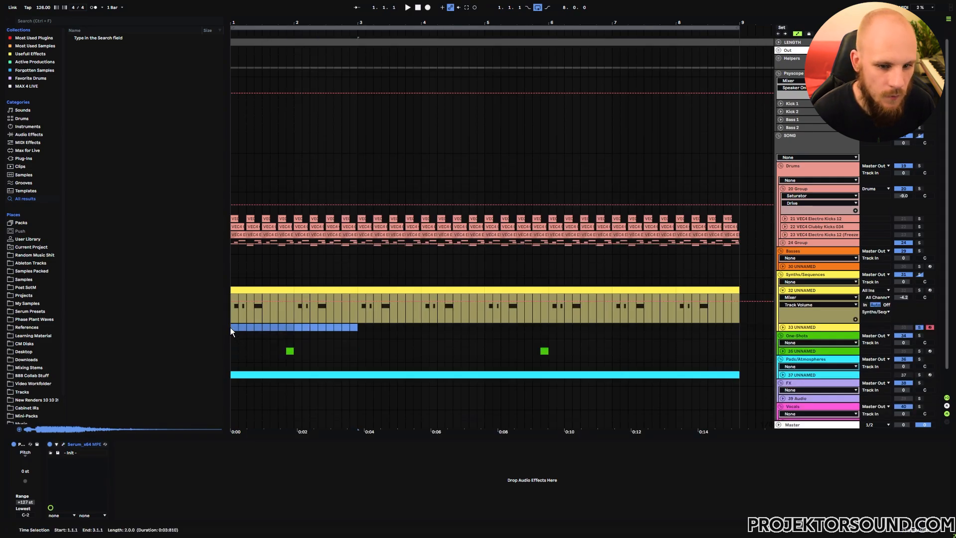
{"action": "double_click", "coordinate": [230, 327]}
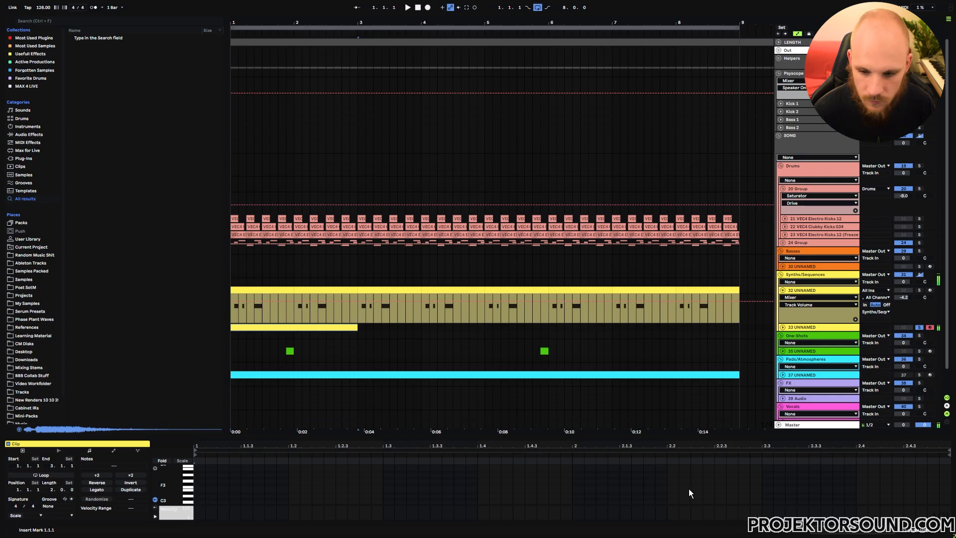
{"action": "scroll", "coordinate": [707, 491], "scroll_direction": "up", "scroll_amount": 2}
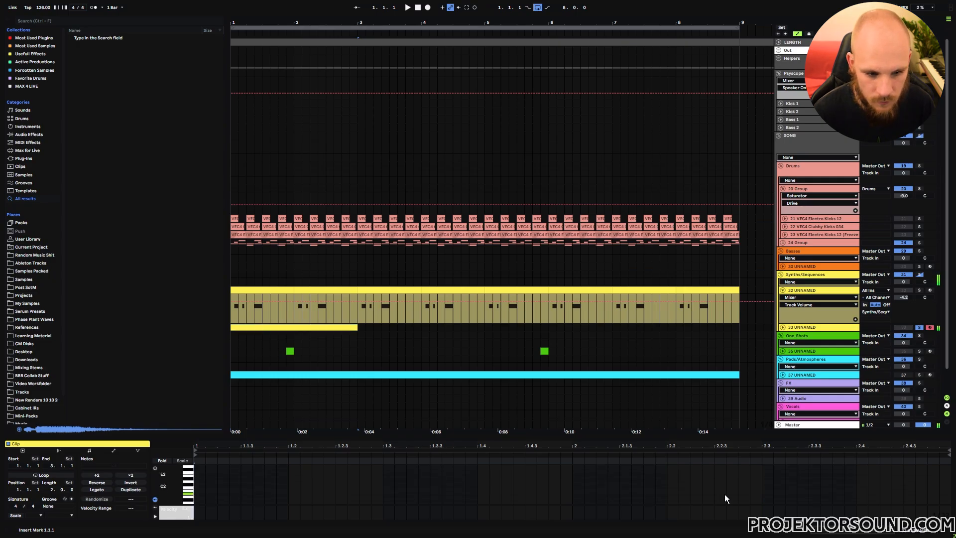
{"action": "double_click", "coordinate": [766, 494]}
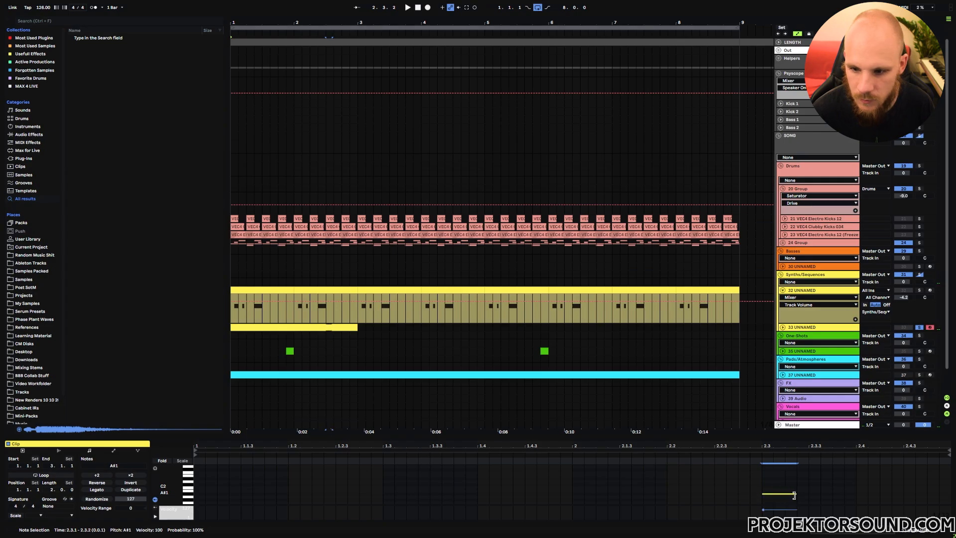
{"action": "key", "text": "ctrl+d"}
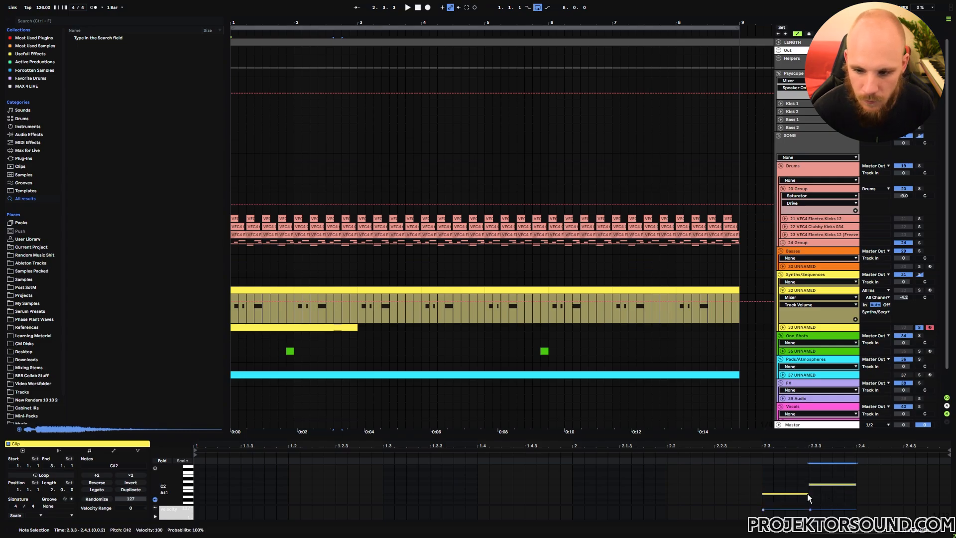
{"action": "left_click_drag", "start_coordinate": [807, 494], "coordinate": [813, 495]}
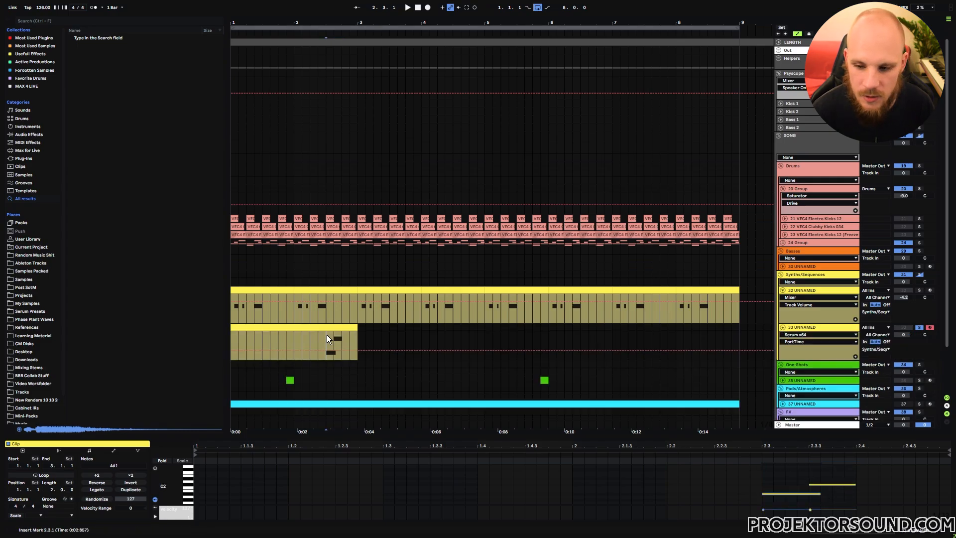
{"action": "key", "text": "space"}
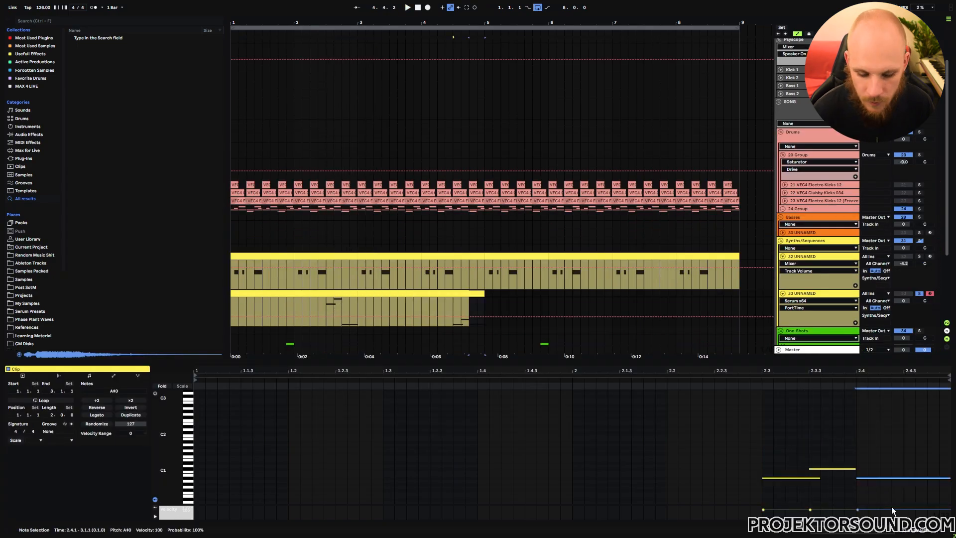
- Try the clip's 2.4.1 note an octave higher in context, and undo the recent octave shifts on its last notes
{"action": "key", "text": "shift+Up"}
{"action": "left_click", "coordinate": [452, 306]}
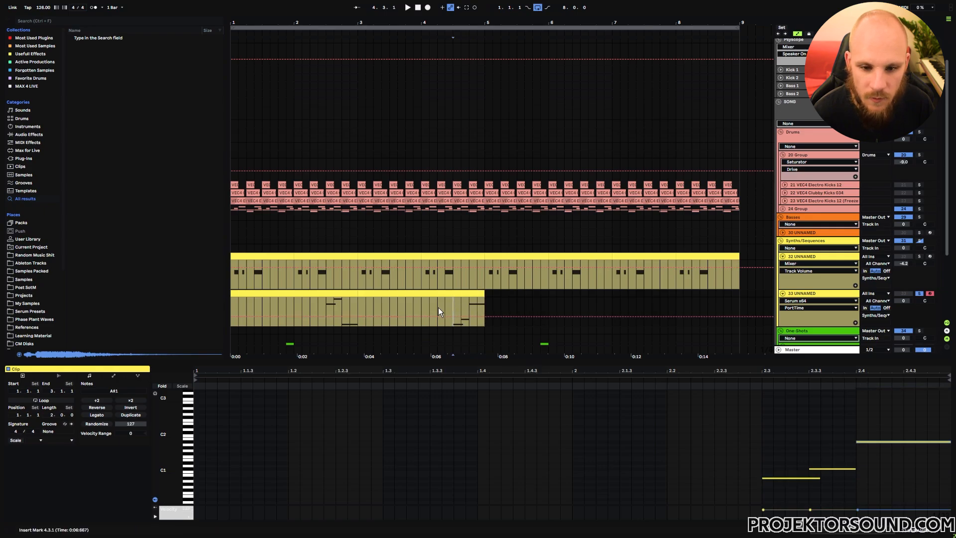
{"action": "key", "text": "space"}
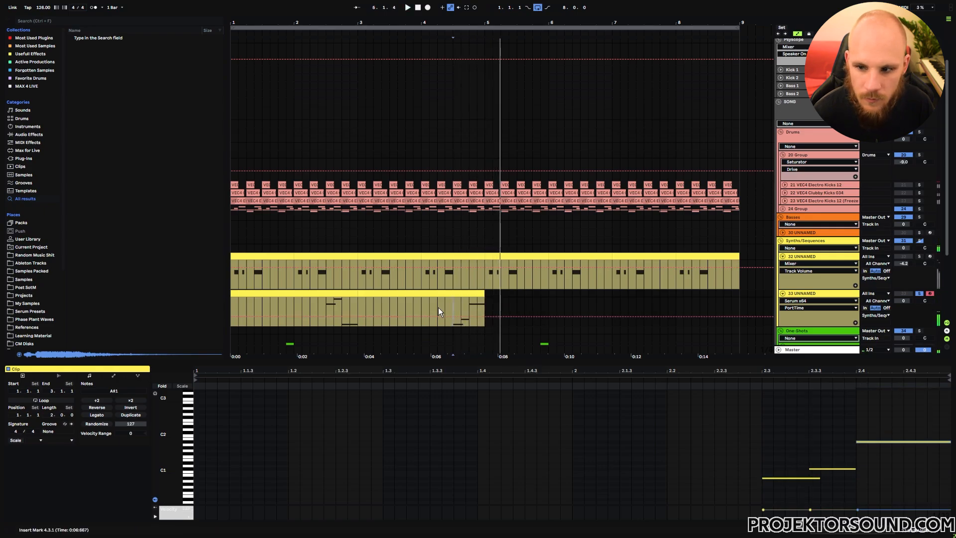
{"action": "key", "text": "ctrl+z"}
{"action": "key", "text": "ctrl+z"}
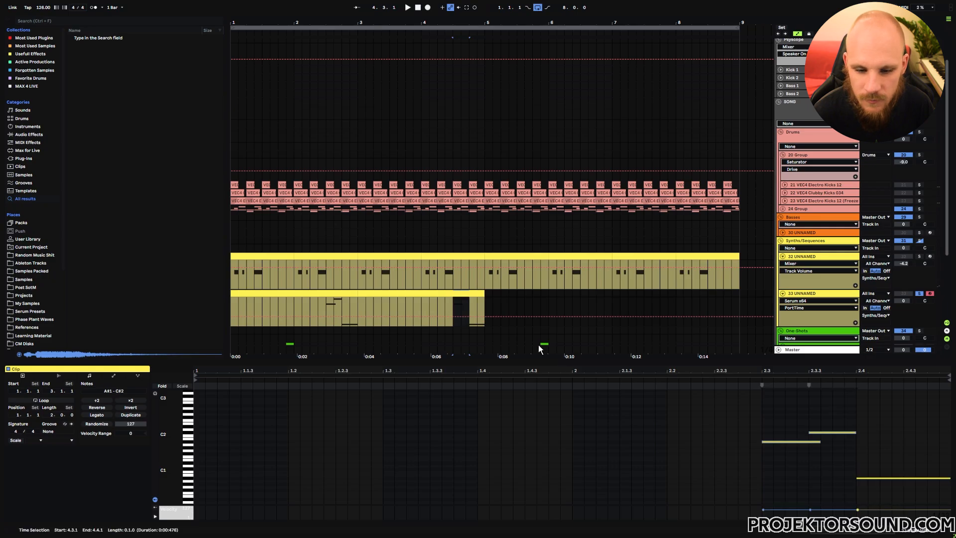
- Bring up Macro 1 of track 33's Serum as an automatable parameter in the arrangement
{"action": "double_click", "coordinate": [806, 295]}
{"action": "left_click", "coordinate": [63, 443]}
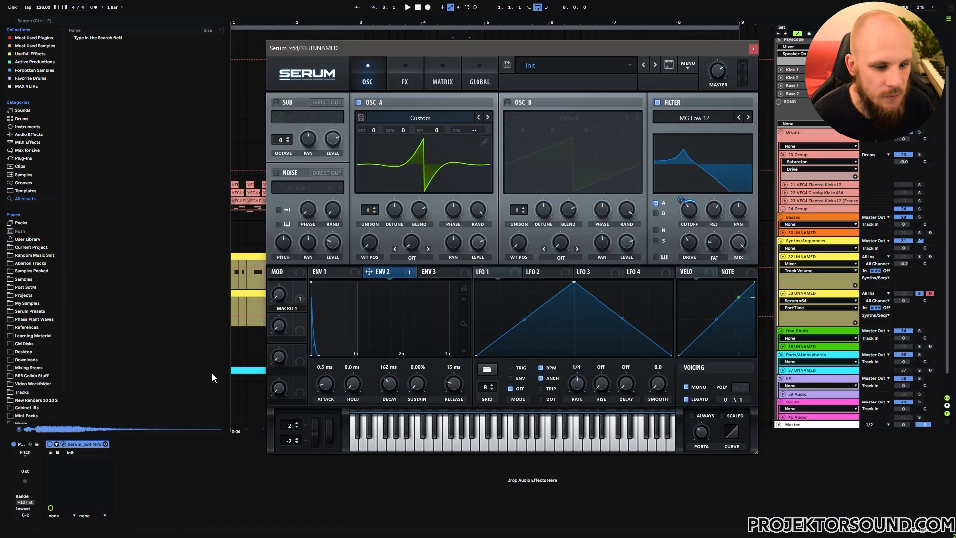
{"action": "left_click", "coordinate": [752, 49]}
- Draw Macro 1 automation on track 33 that dips between 2.3.1 and 2.4.1 and rises to 100% at bar 3
{"action": "key", "text": "space"}
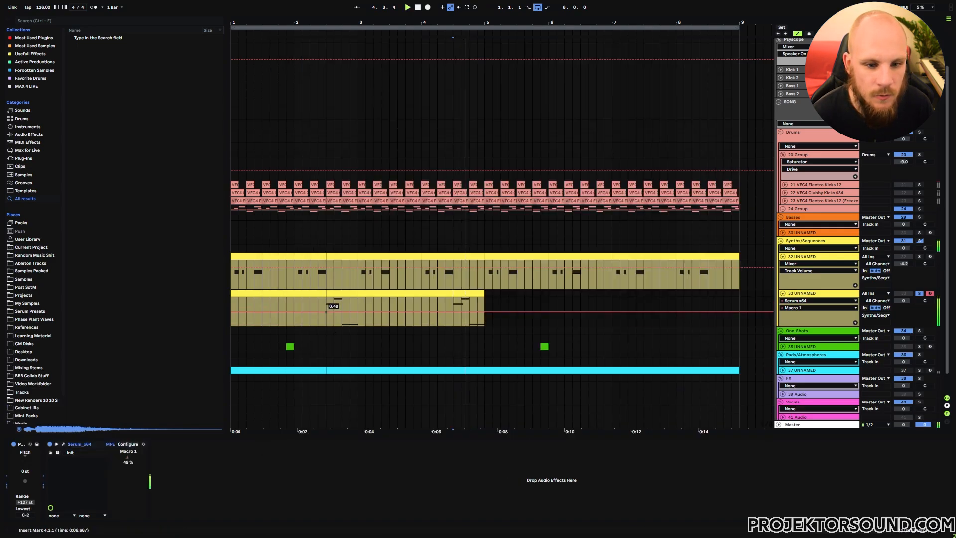
{"action": "key", "text": "space"}
{"action": "left_click", "coordinate": [328, 301]}
{"action": "key", "text": "space"}
{"action": "key", "text": "space"}
{"action": "key", "text": "space"}
{"action": "left_click_drag", "start_coordinate": [342, 312], "coordinate": [358, 297]}
{"action": "key", "text": "space"}
{"action": "key", "text": "space"}
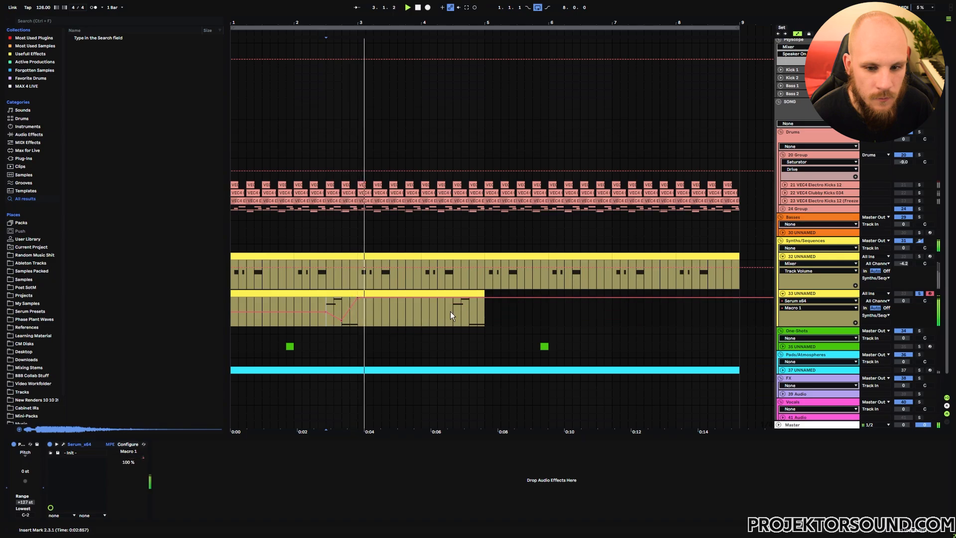
- Lower the Macro 1 automation from 4.3.1 to 0% by bar 5, and repeat the four-bar phrase through bar 8
{"action": "key", "text": "space"}
{"action": "left_click_drag", "start_coordinate": [453, 299], "coordinate": [483, 324]}
{"action": "key", "text": "space"}
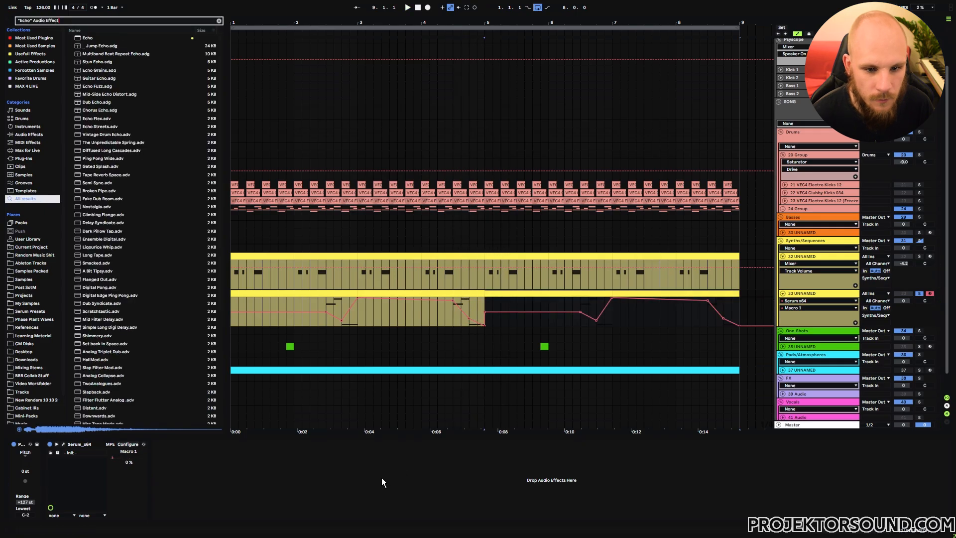
- Add an Echo after Serum on track 33 and set its dry/wet to 34% during playback
{"action": "key", "text": "Down"}
{"action": "key", "text": "Return"}
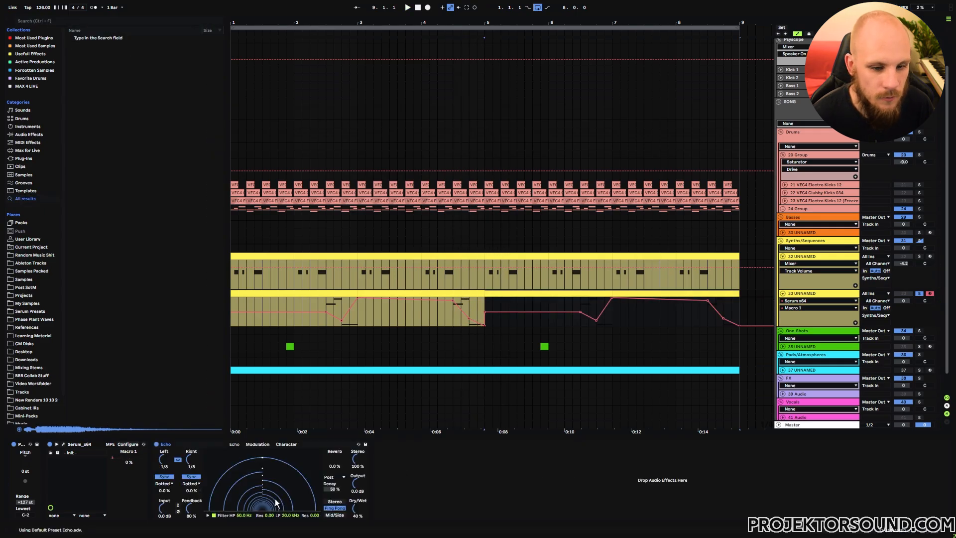
{"action": "key", "text": "space"}
{"action": "key", "text": "space"}
{"action": "left_click", "coordinate": [326, 305]}
{"action": "key", "text": "space"}
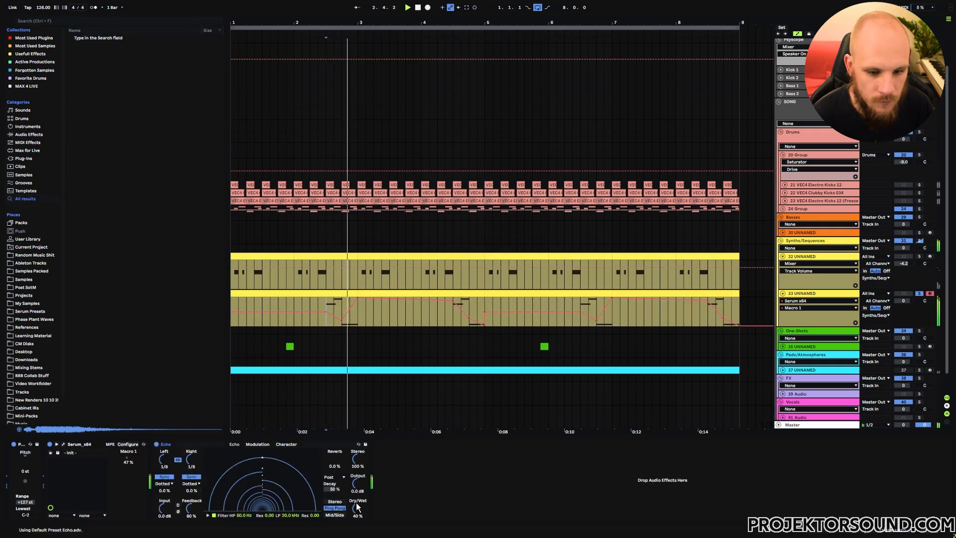
{"action": "left_click_drag", "start_coordinate": [357, 506], "coordinate": [356, 510]}
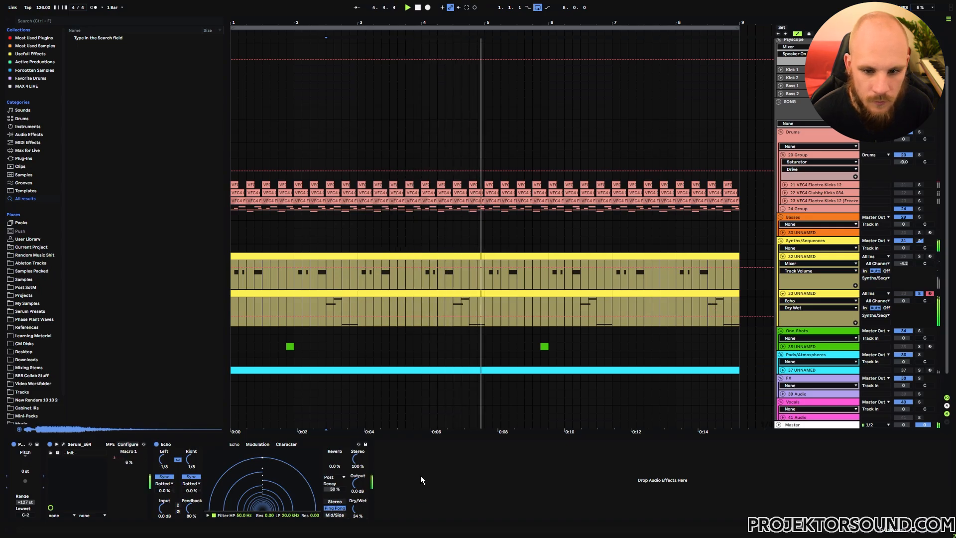
- Set oscillator A's unison to 2 voices on track 33's Serum and reduce the detune to about 0.01
{"action": "left_click", "coordinate": [63, 445]}
{"action": "left_click_drag", "start_coordinate": [390, 213], "coordinate": [381, 242]}
{"action": "left_click", "coordinate": [417, 208]}
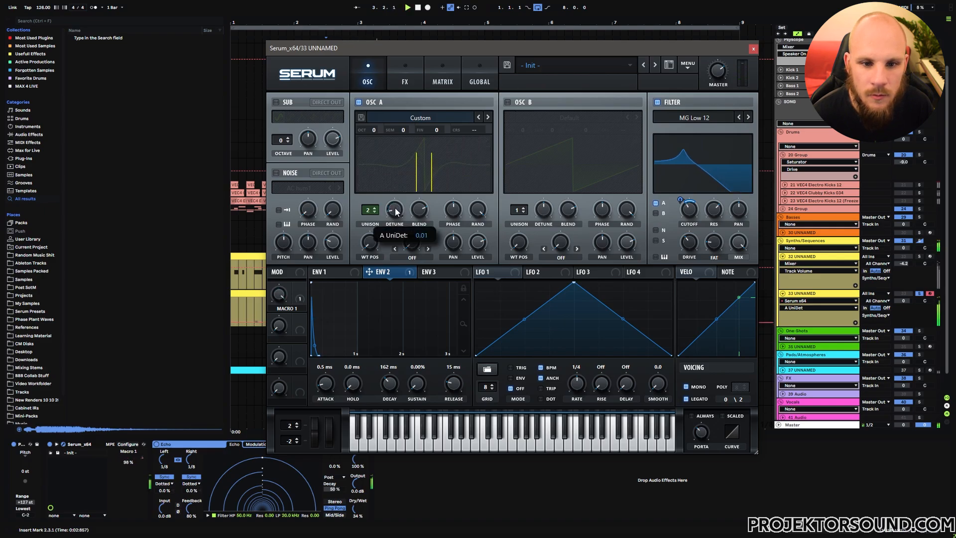
{"action": "left_click", "coordinate": [753, 48]}
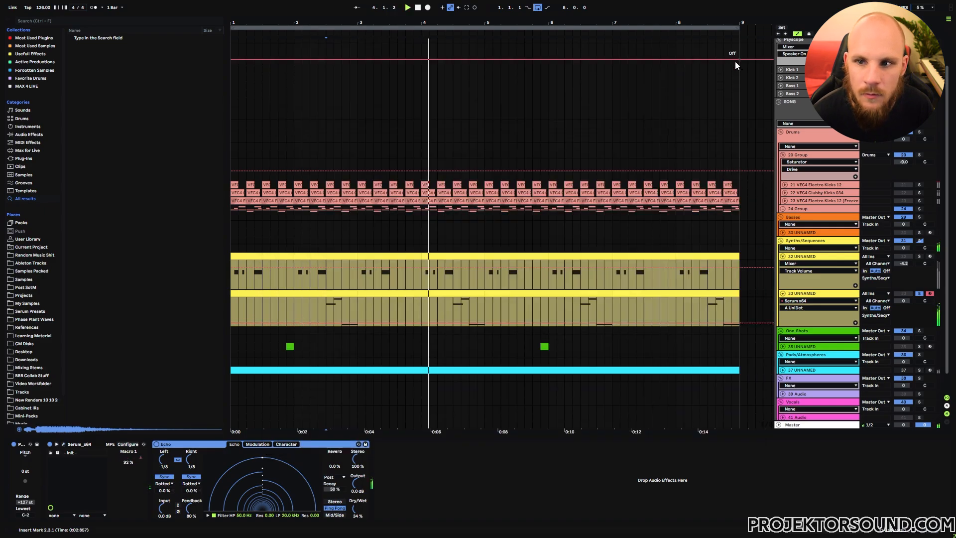
- Add MTurboReverb to track 33 with the Antovo studio preset and adjust its dry/wet mix
{"action": "right_click", "coordinate": [443, 482]}
{"action": "mouse_move", "coordinate": [473, 254]}
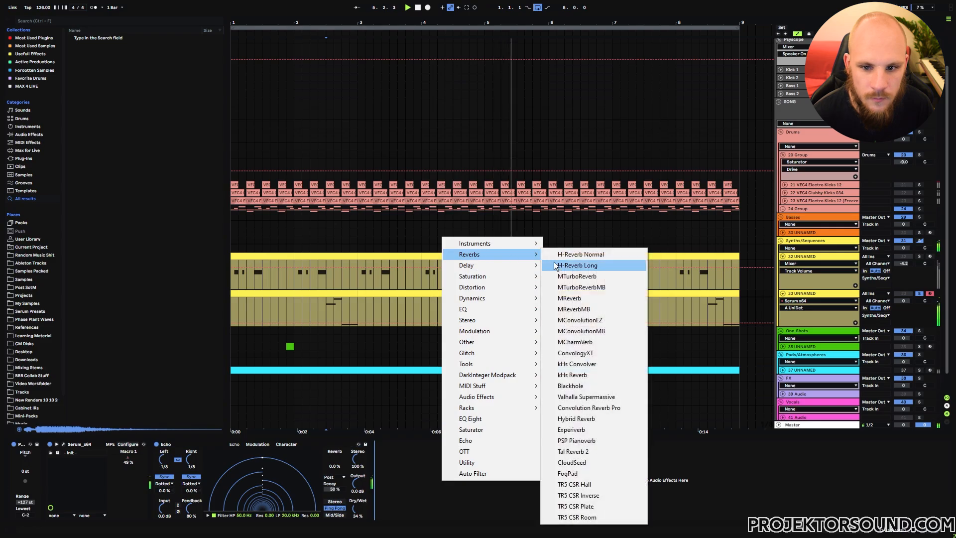
{"action": "left_click", "coordinate": [567, 277]}
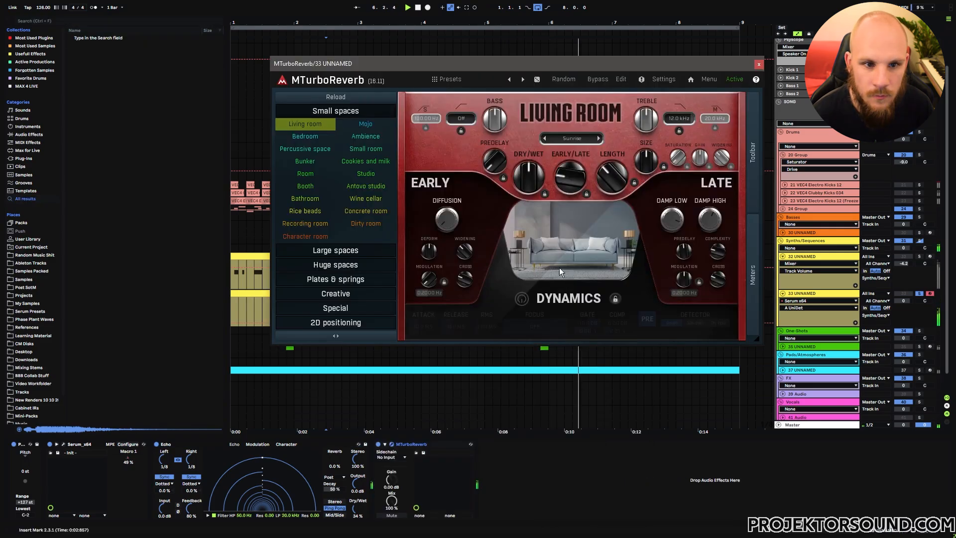
{"action": "left_click", "coordinate": [366, 186]}
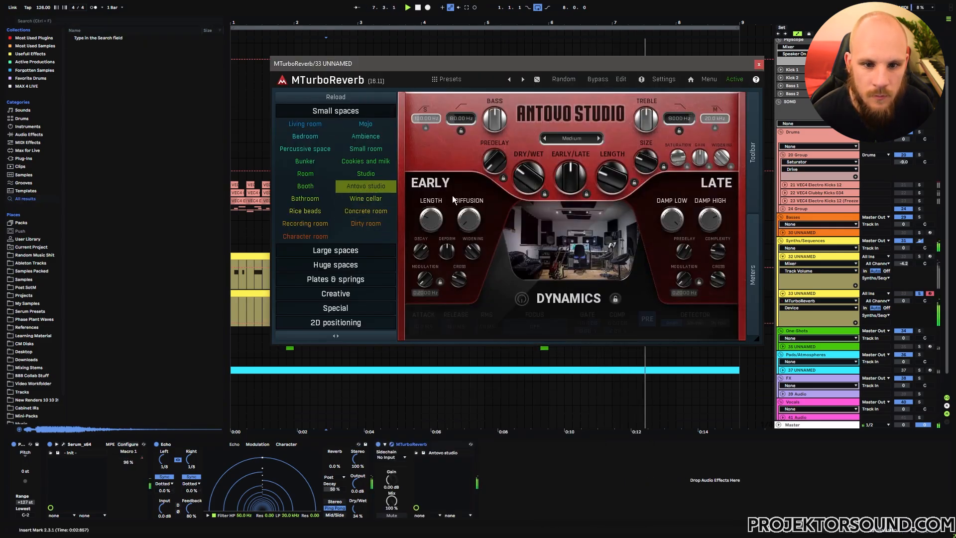
{"action": "left_click", "coordinate": [528, 178]}
{"action": "left_click", "coordinate": [759, 64]}
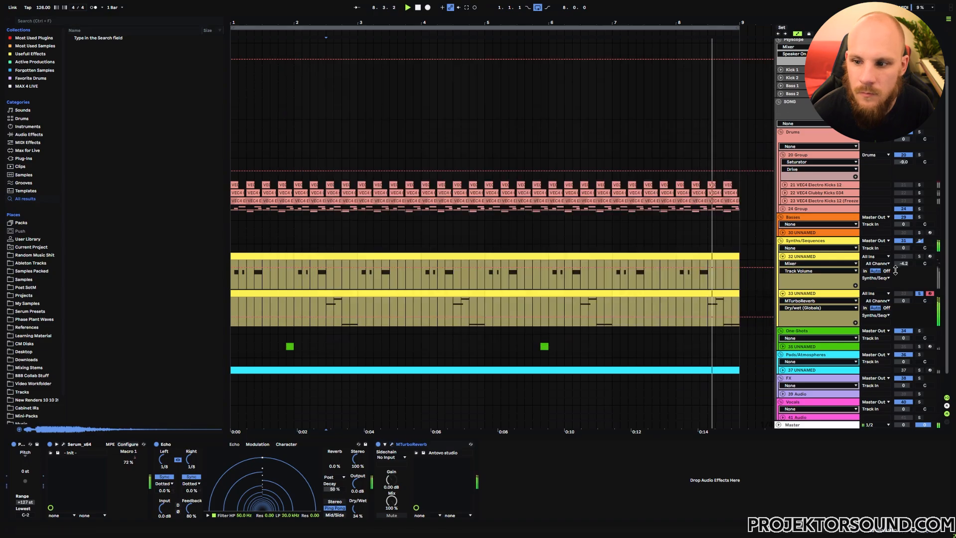
- Unsolo track 33 and lower its volume to -6.2 dB
{"action": "left_click", "coordinate": [919, 293]}
{"action": "left_click_drag", "start_coordinate": [904, 300], "coordinate": [904, 312]}
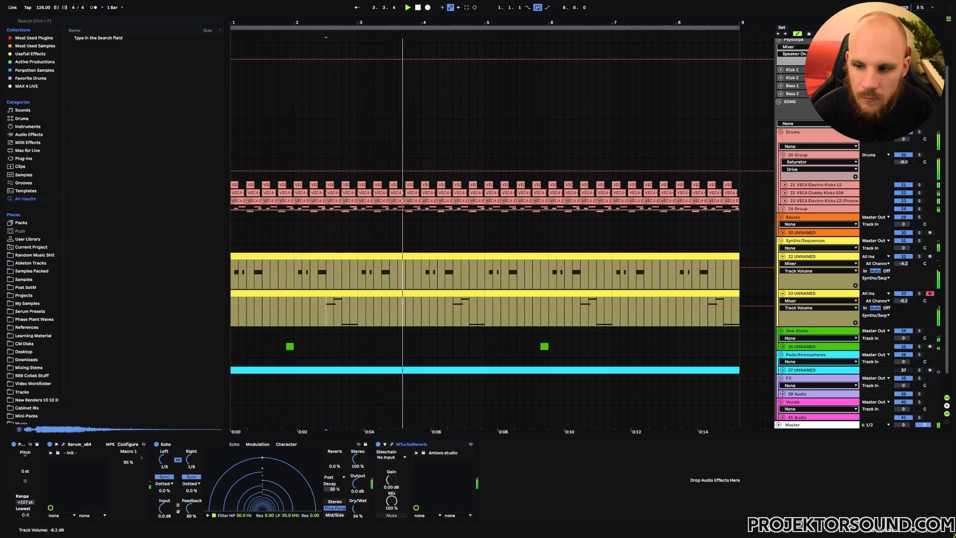
- Rebalance the volumes of synth tracks 32 and 33 against the drums during playback
{"action": "double_click", "coordinate": [797, 293]}
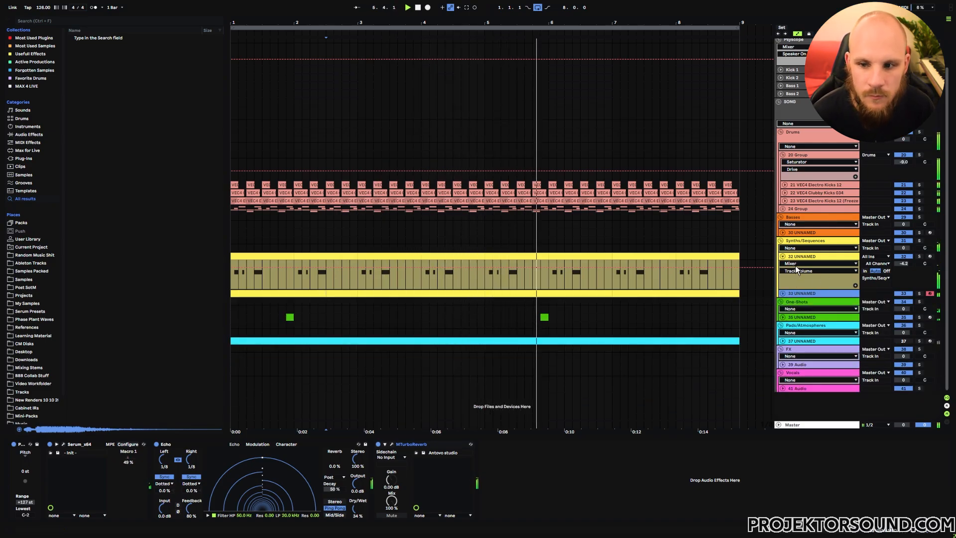
{"action": "left_click", "coordinate": [783, 257]}
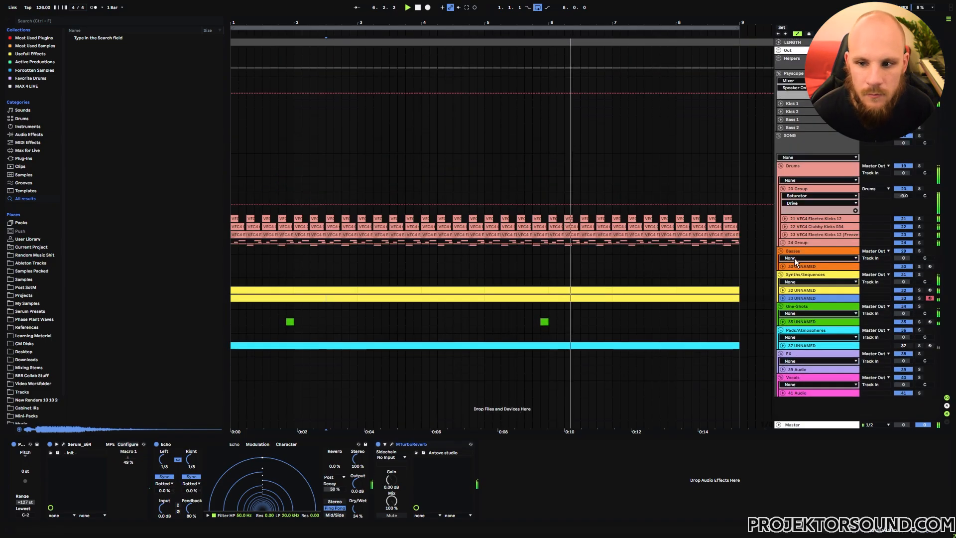
{"action": "left_click", "coordinate": [783, 299]}
{"action": "left_click", "coordinate": [783, 291]}
{"action": "left_click", "coordinate": [903, 334]}
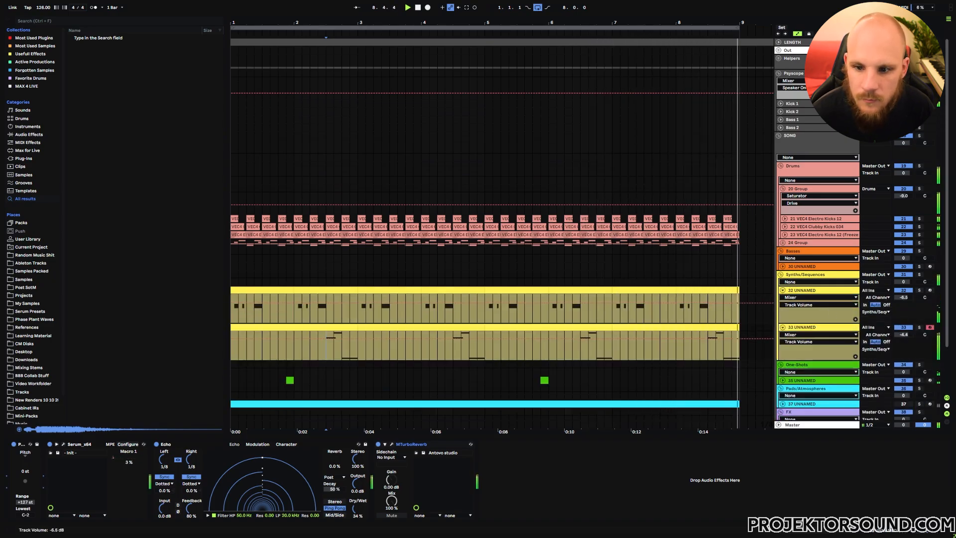
- Check the hand clap's level in the 24 Group and collapse the drum groups and both synth tracks
{"action": "left_click", "coordinate": [783, 243]}
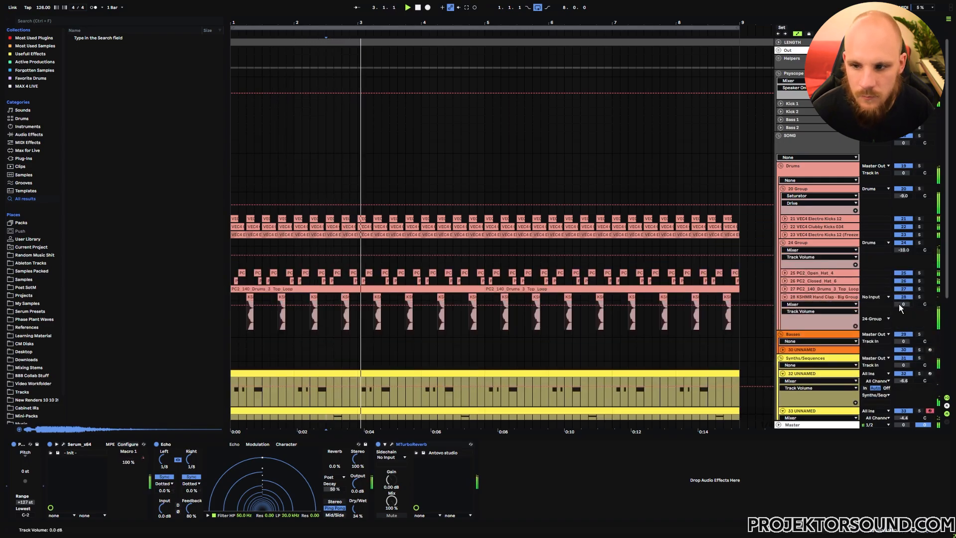
{"action": "left_click", "coordinate": [785, 296]}
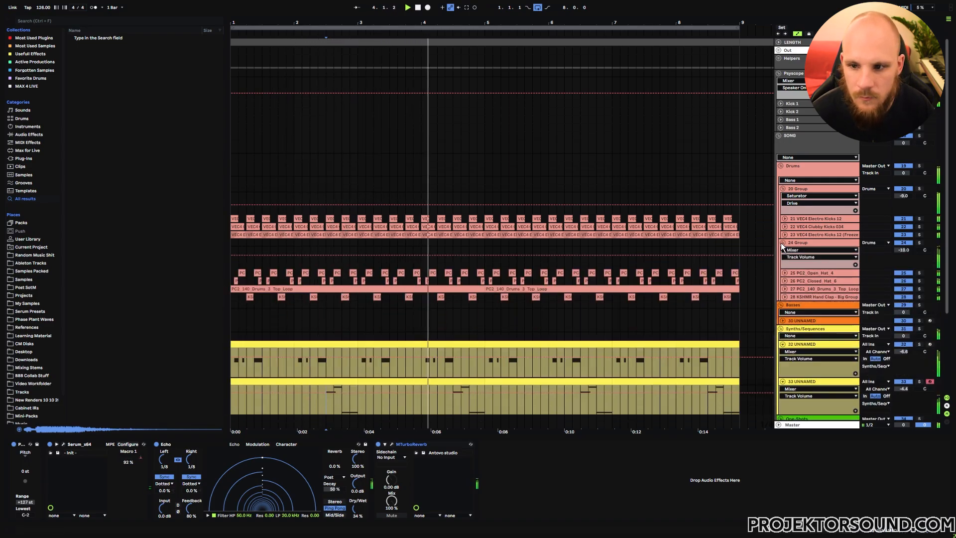
{"action": "left_click", "coordinate": [782, 243]}
{"action": "left_click", "coordinate": [782, 189]}
{"action": "left_click", "coordinate": [782, 243]}
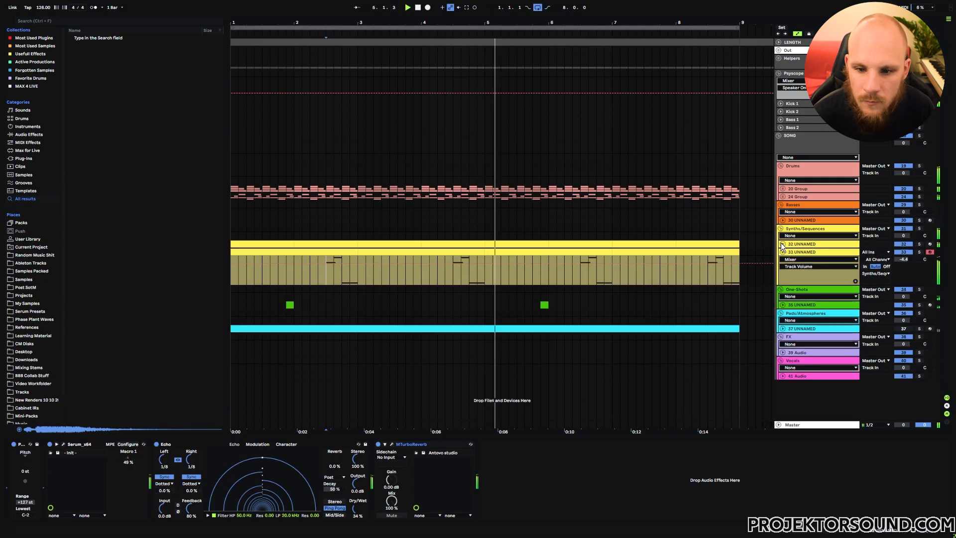
{"action": "left_click", "coordinate": [782, 252]}
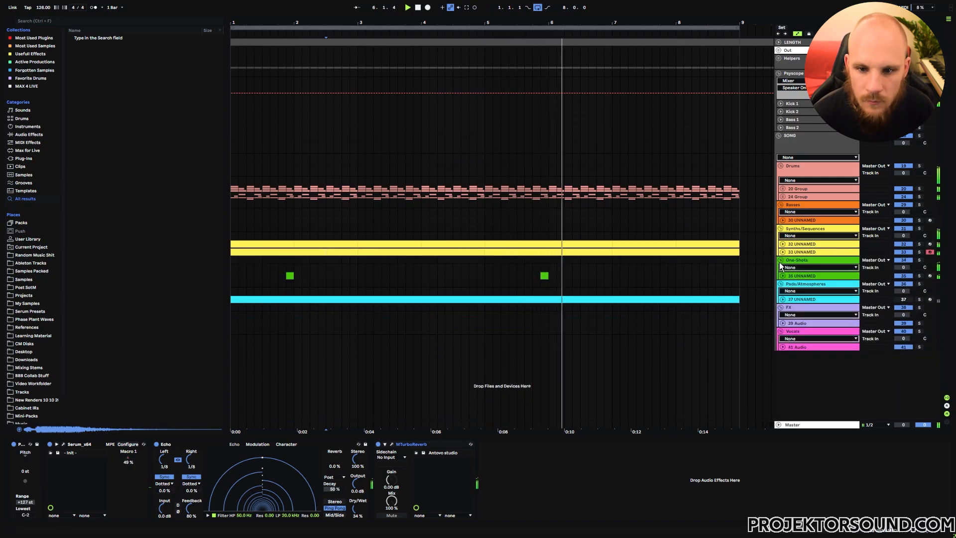
- Insert a new MIDI track below track 33 and load Serum on it
{"action": "left_click", "coordinate": [804, 252]}
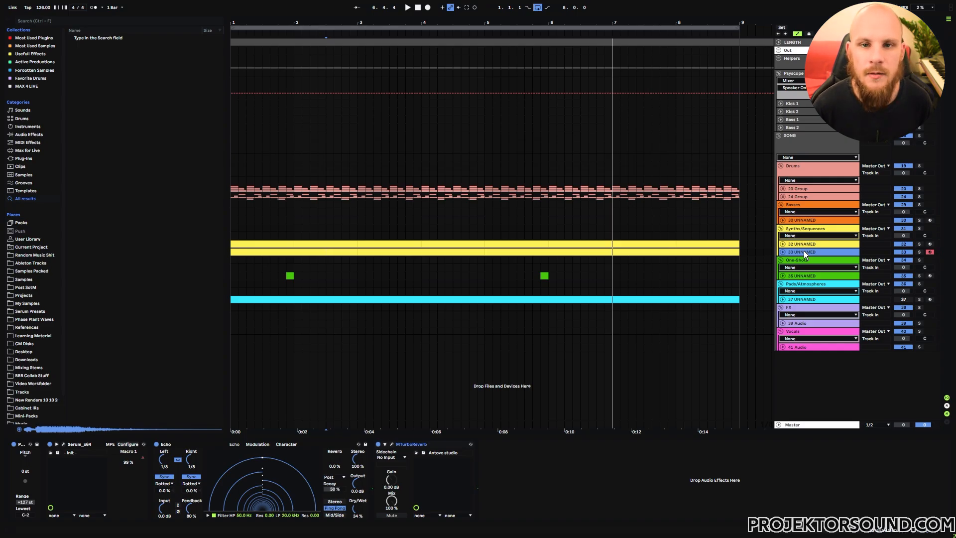
{"action": "key", "text": "ctrl+shift+t"}
{"action": "right_click", "coordinate": [412, 276]}
{"action": "right_click", "coordinate": [412, 276]}
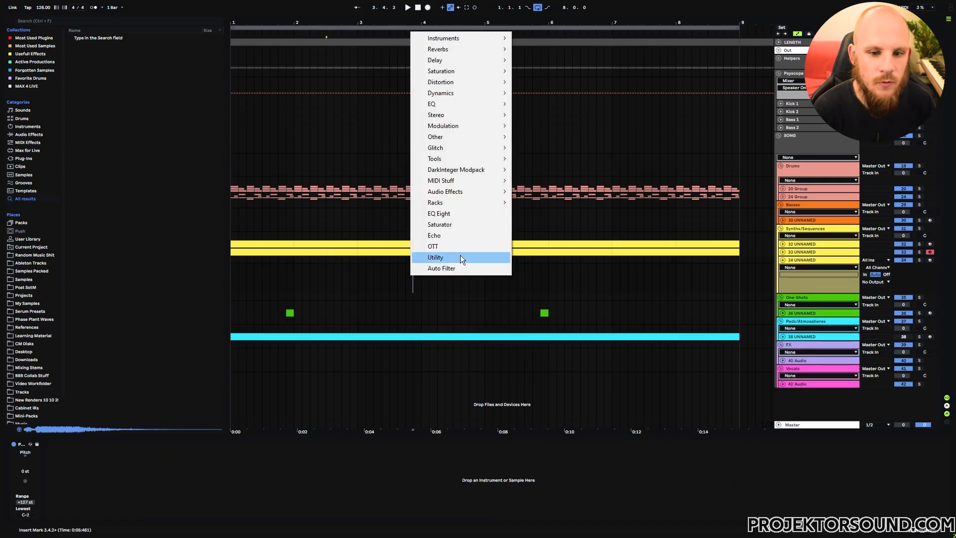
{"action": "mouse_move", "coordinate": [461, 44]}
{"action": "left_click", "coordinate": [535, 38]}
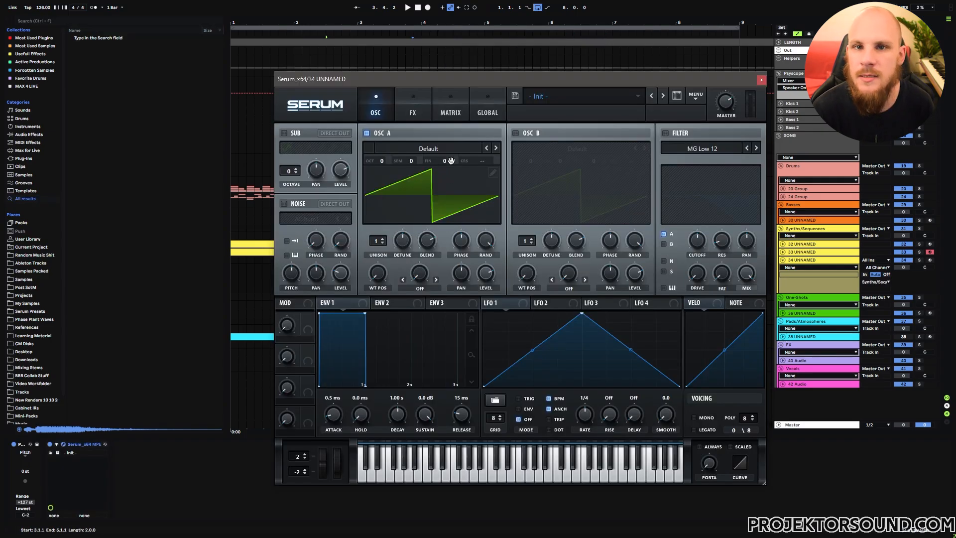
- Load the Acid wavetable from the Analog category into oscillator A
{"action": "left_click", "coordinate": [428, 148]}
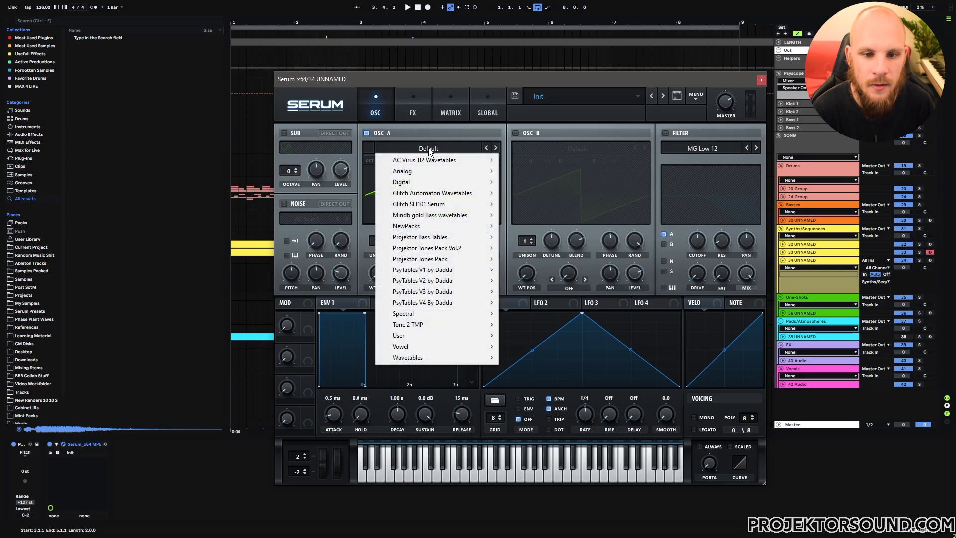
{"action": "mouse_move", "coordinate": [426, 170]}
{"action": "left_click", "coordinate": [513, 180]}
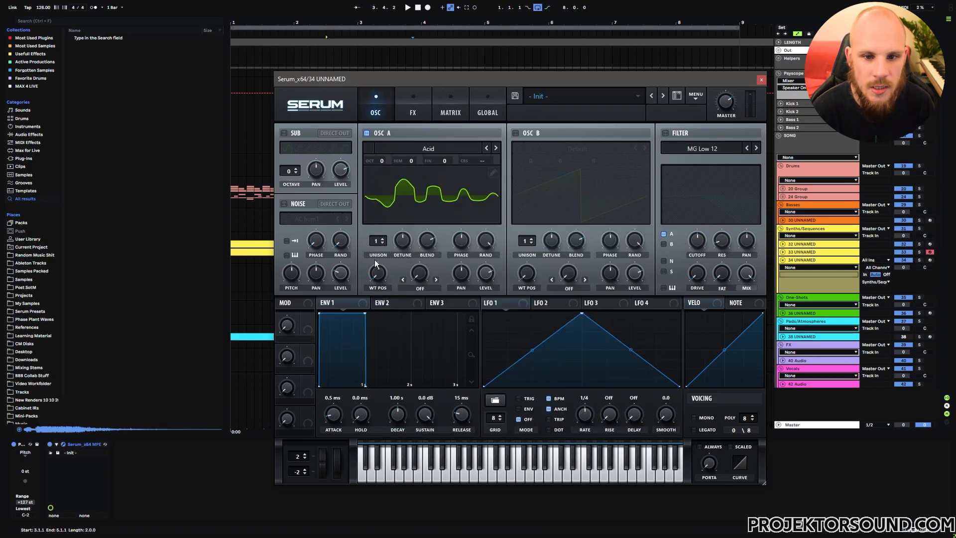
- Modulate oscillator A's wavetable position with Macro 1 and envelope 2, giving the envelope a 157 ms decay and 0% sustain
{"action": "left_click_drag", "start_coordinate": [378, 273], "coordinate": [361, 405]}
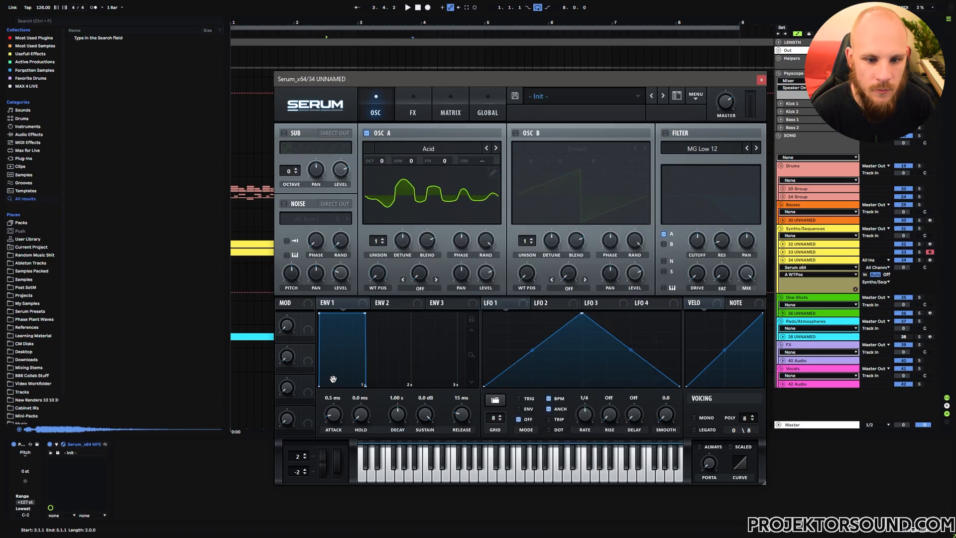
{"action": "left_click_drag", "start_coordinate": [378, 273], "coordinate": [371, 277]}
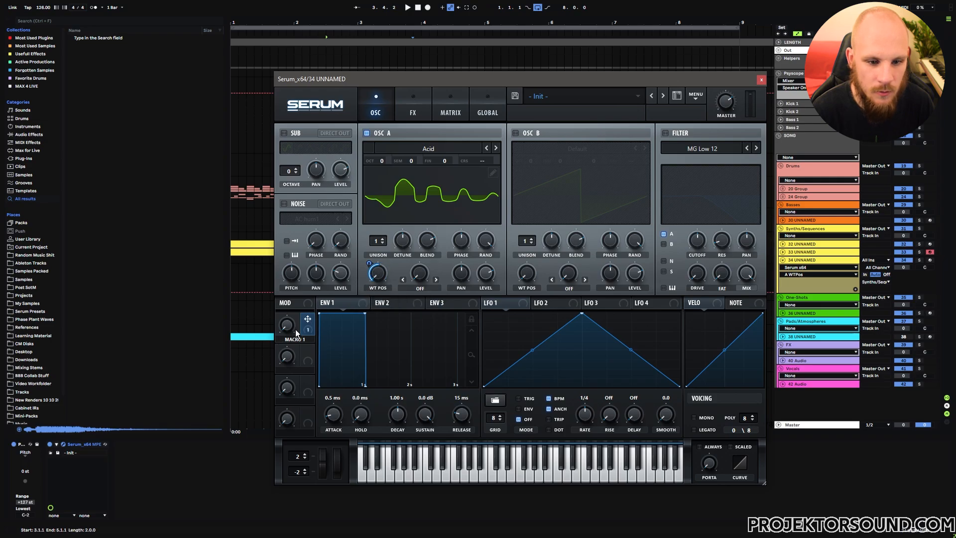
{"action": "left_click", "coordinate": [390, 302]}
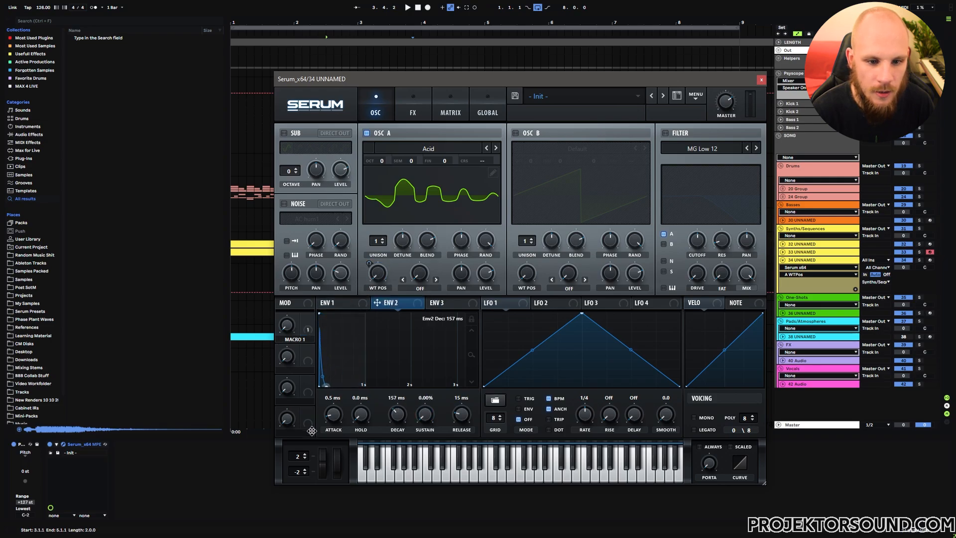
{"action": "left_click_drag", "start_coordinate": [365, 263], "coordinate": [366, 280]}
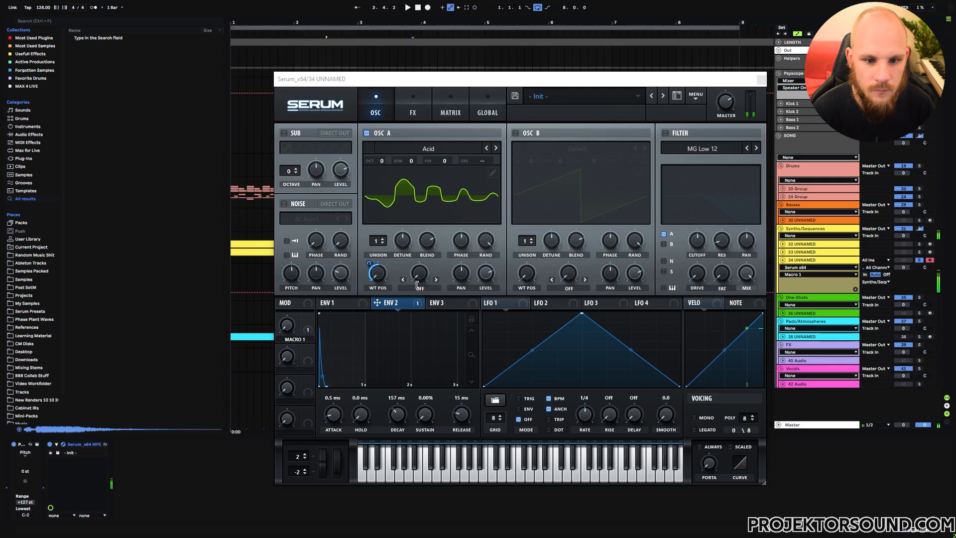
- Set oscillator A to 2 unison voices with adjusted detune, and vary Macro 1 while auditioning notes
{"action": "left_click", "coordinate": [383, 240]}
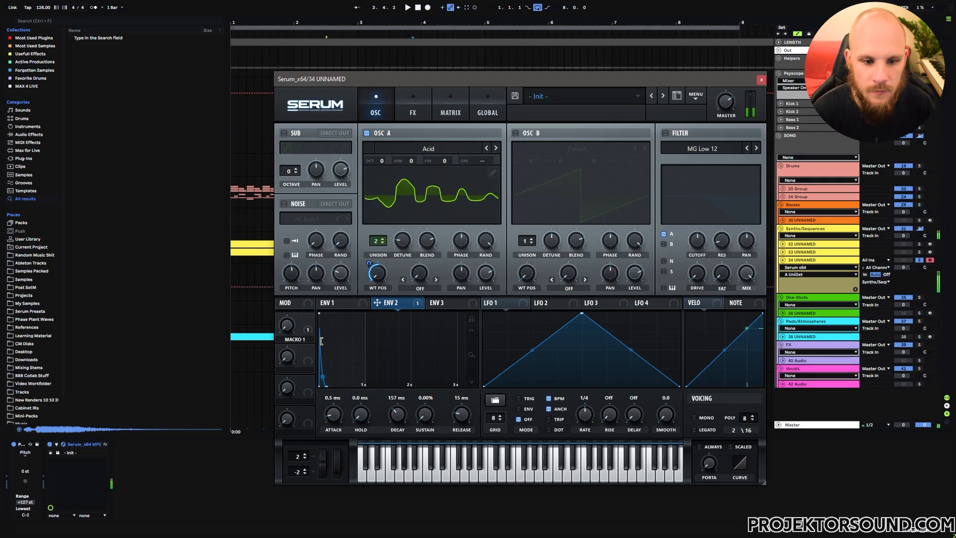
{"action": "left_click_drag", "start_coordinate": [287, 326], "coordinate": [304, 274]}
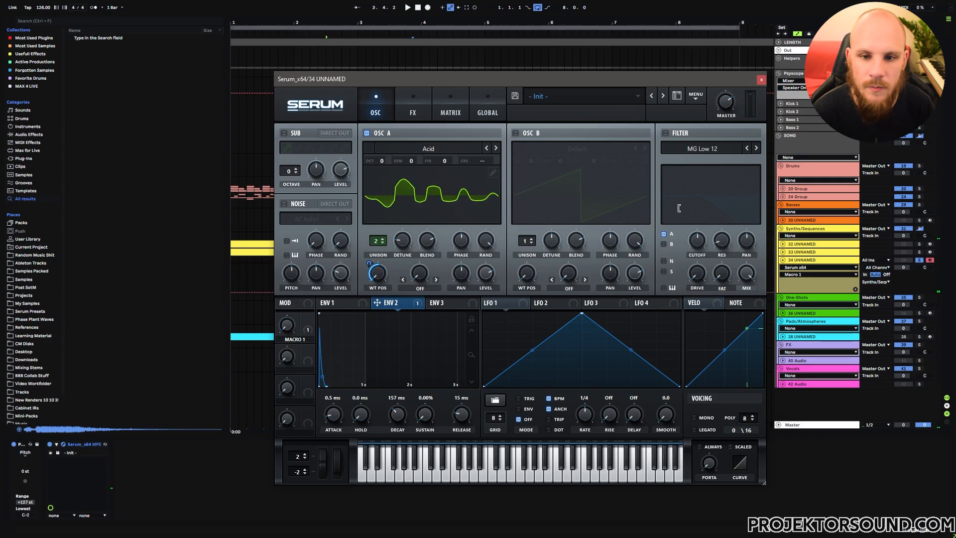
- Create a one-bar MIDI clip at bar 1 of track 34 and start its sequence with short sixteenth-spaced notes, the second an octave lower
{"action": "left_click", "coordinate": [761, 80]}
{"action": "left_click", "coordinate": [294, 258]}
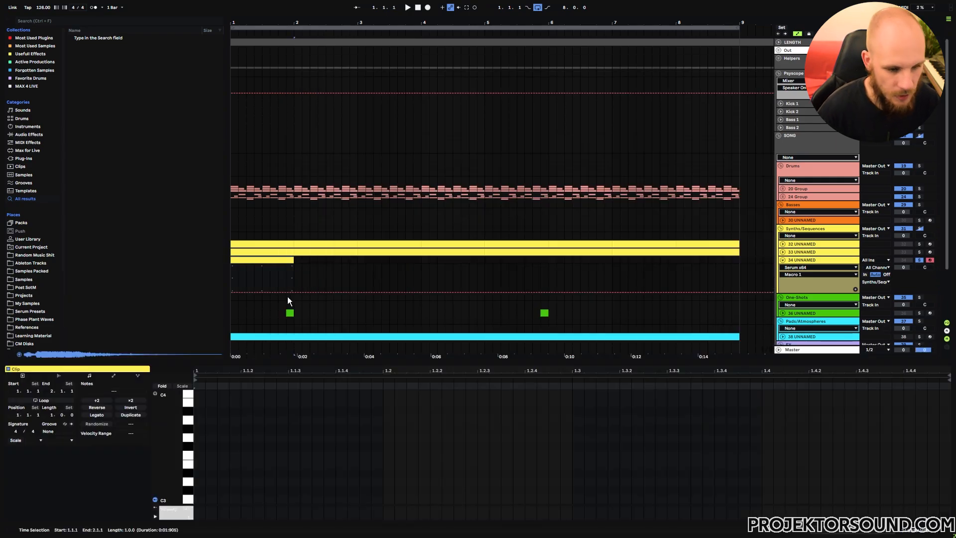
{"action": "left_click", "coordinate": [214, 456]}
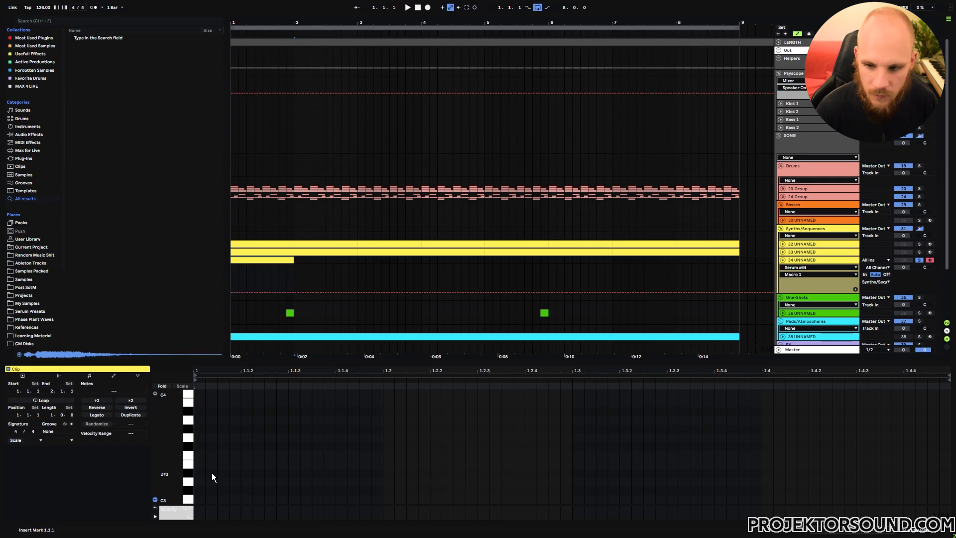
{"action": "scroll", "coordinate": [202, 478], "scroll_direction": "down", "scroll_amount": 5}
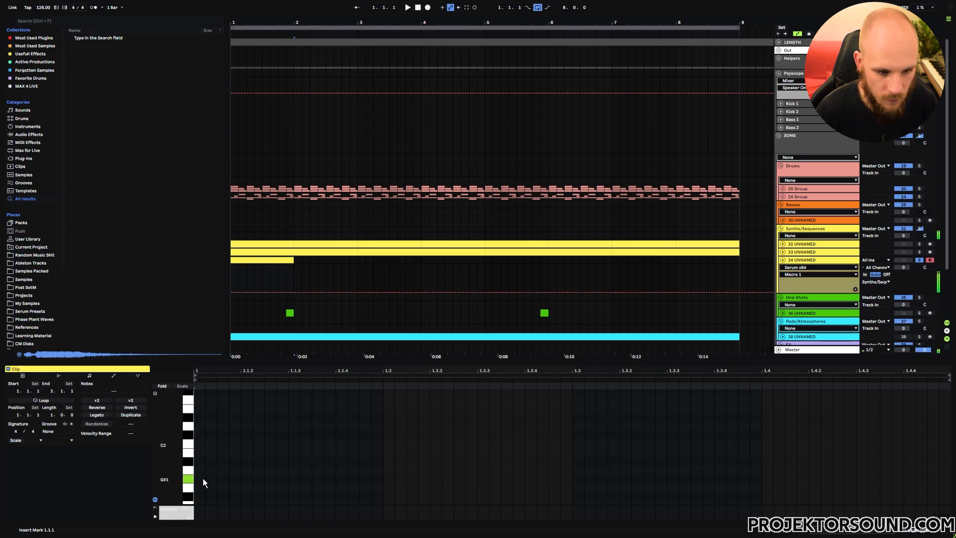
{"action": "double_click", "coordinate": [204, 480]}
{"action": "key", "text": "space"}
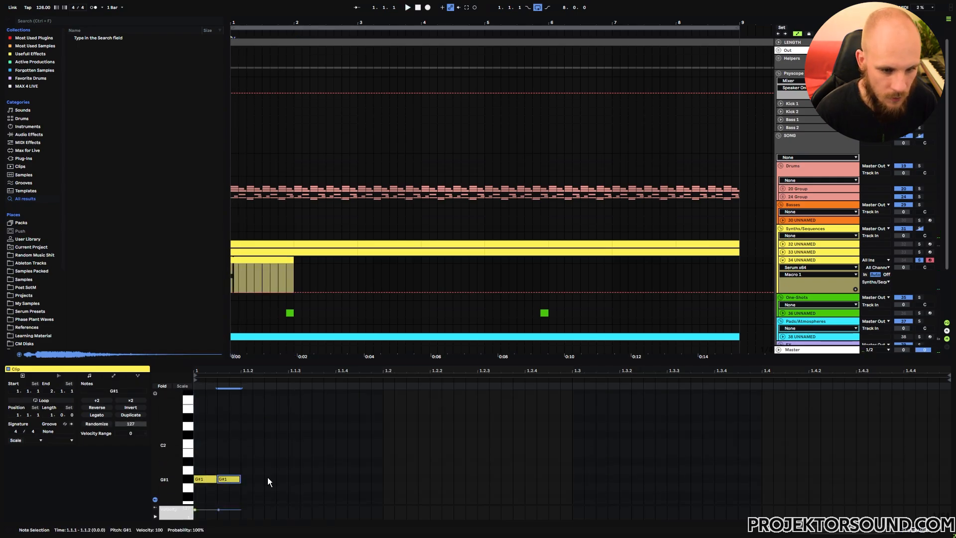
{"action": "key", "text": "Right"}
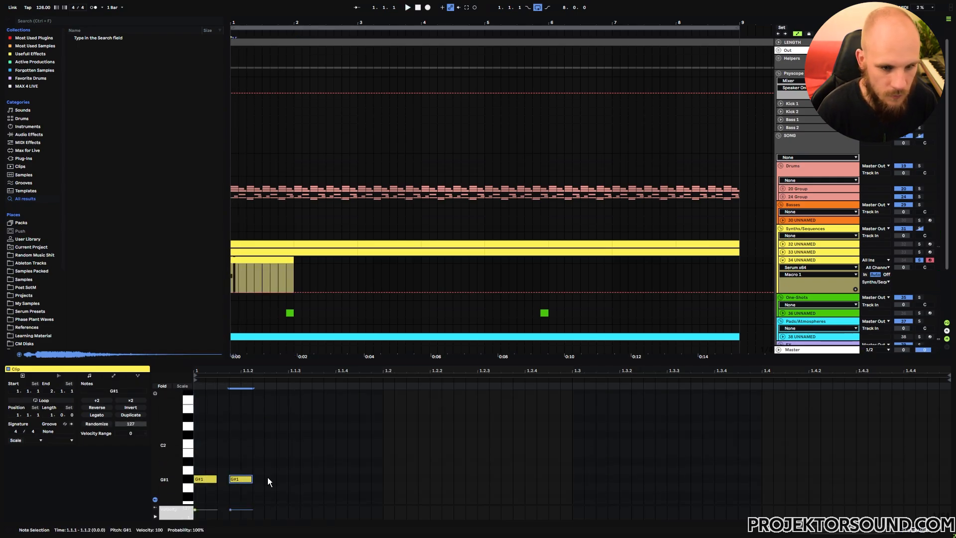
{"action": "key", "text": "Right"}
{"action": "key", "text": "shift+Down"}
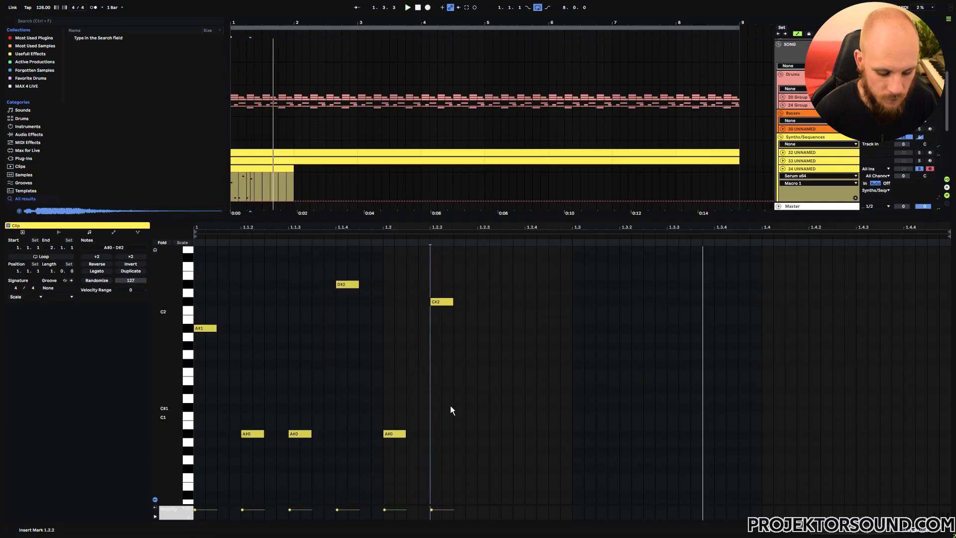
- Continue the sequence with A#0 notes from 1.2.3 to 1.3.2, C#2 at 1.3.3, D#2 at 1.3.4 and A#1 at 1.4
{"action": "left_click", "coordinate": [473, 426]}
{"action": "key", "text": "ctrl+v"}
{"action": "left_click", "coordinate": [669, 420]}
{"action": "key", "text": "ctrl+v"}
{"action": "key", "text": "shift+Up"}
{"action": "key", "text": "Up"}
{"action": "key", "text": "Up"}
{"action": "key", "text": "Up"}
{"action": "key", "text": "Up"}
{"action": "key", "text": "Up"}
{"action": "key", "text": "Down"}
{"action": "key", "text": "Down"}
{"action": "key", "text": "Up"}
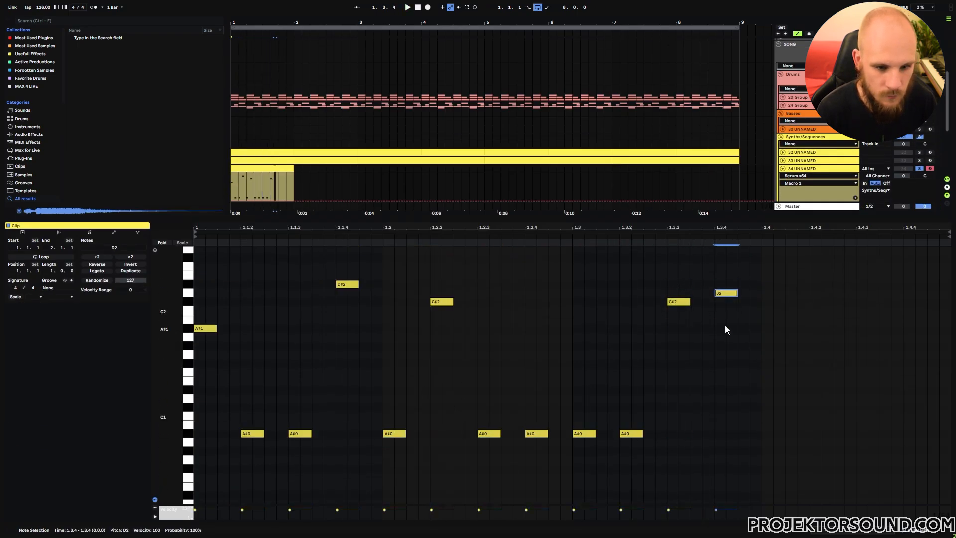
{"action": "key", "text": "Up"}
{"action": "left_click", "coordinate": [763, 349]}
{"action": "key", "text": "ctrl+v"}
{"action": "key", "text": "shift+Up"}
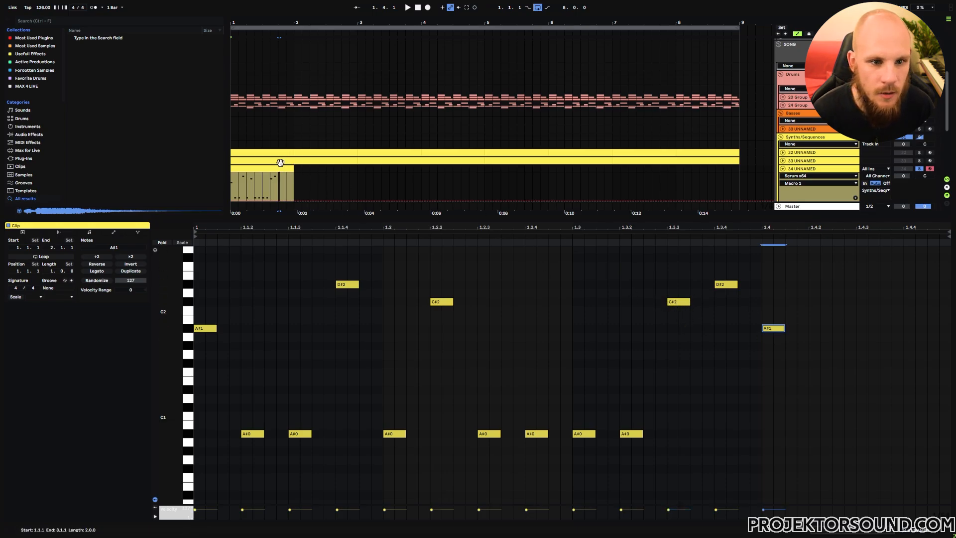
- Fill the last beat of the track 34 sequence with A#0 notes at 1.4.2 and 1.4.4 and an F1 note at 1.4.3
{"action": "left_click", "coordinate": [351, 161]}
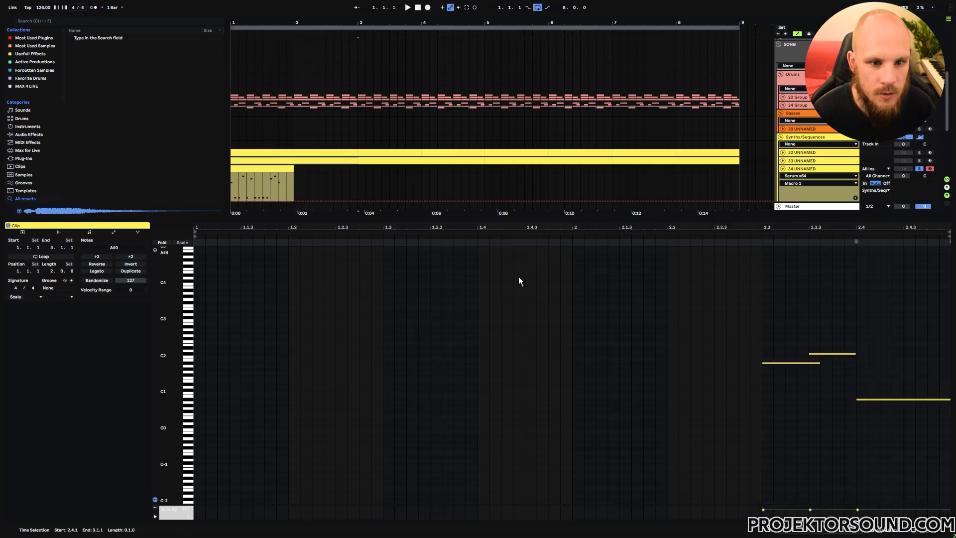
{"action": "left_click", "coordinate": [813, 354]}
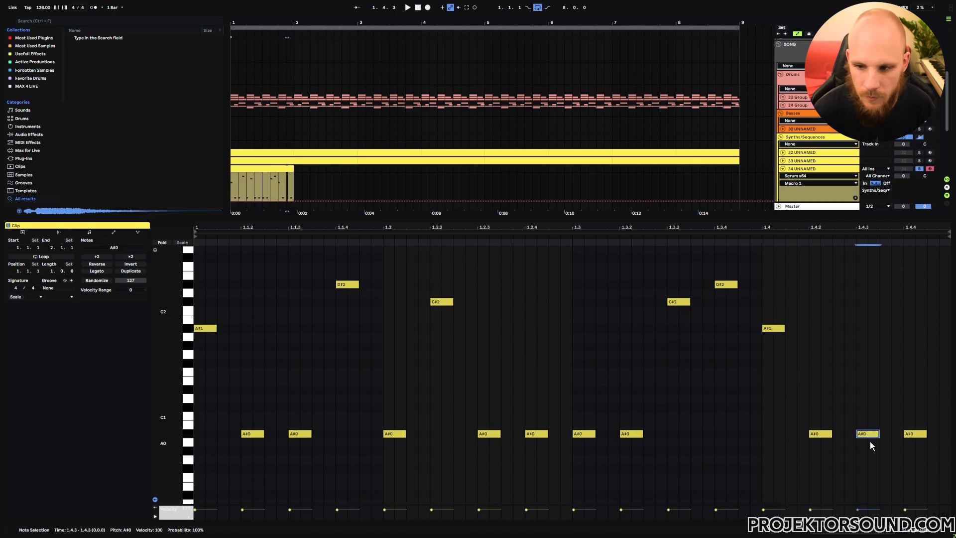
{"action": "key", "text": "Up"}
{"action": "key", "text": "Up"}
{"action": "key", "text": "Up"}
{"action": "key", "text": "Up"}
{"action": "key", "text": "Up"}
{"action": "key", "text": "Up"}
{"action": "key", "text": "Up"}
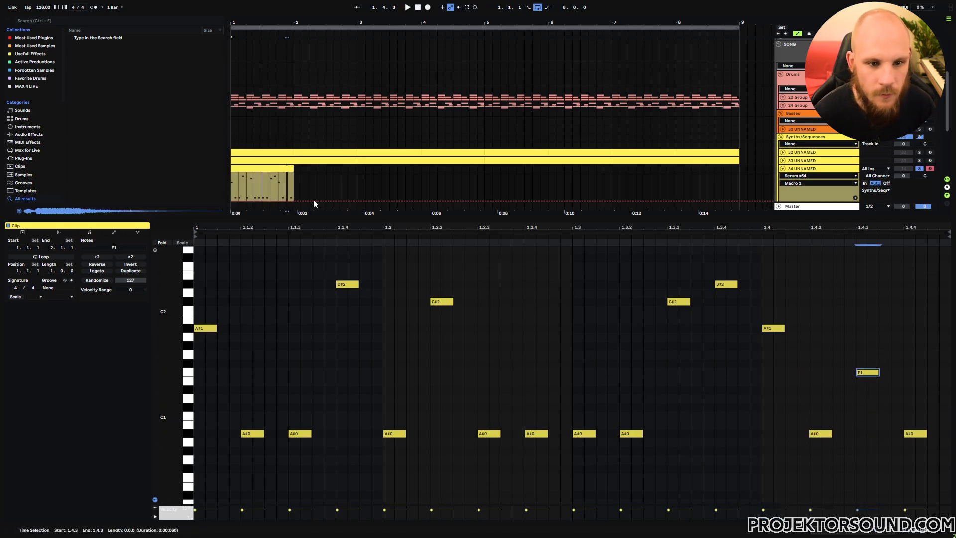
- Play back the one-bar clip on track 34 and duplicate it repeatedly to fill the eight-bar loop
{"action": "left_click", "coordinate": [283, 170]}
{"action": "key", "text": "space"}
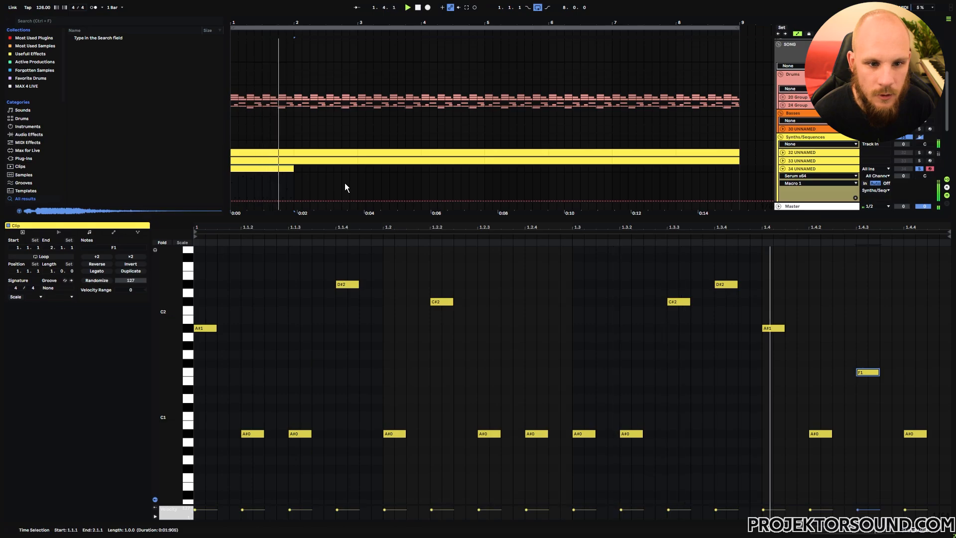
{"action": "key", "text": "space"}
{"action": "key", "text": "space"}
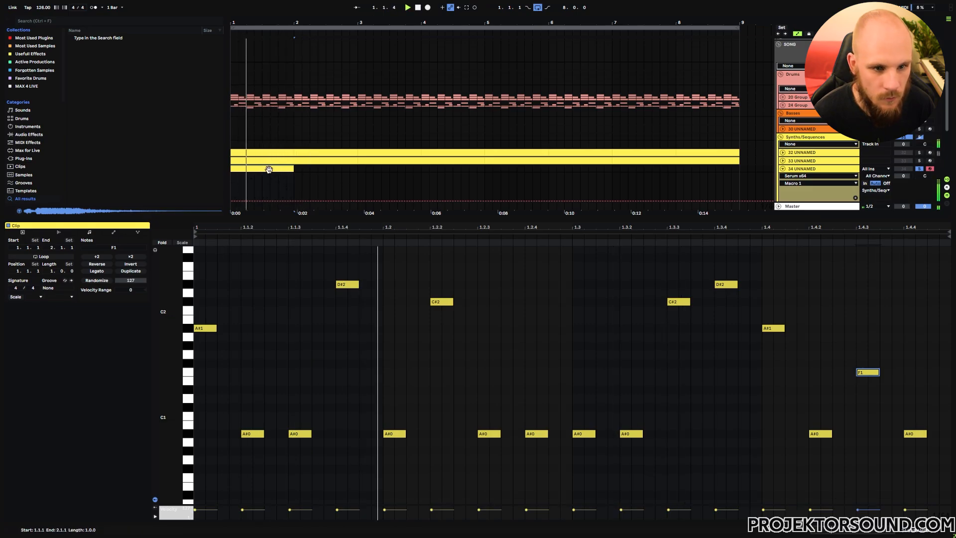
{"action": "key", "text": "ctrl+d"}
{"action": "key", "text": "ctrl+d"}
{"action": "key", "text": "ctrl+d"}
{"action": "key", "text": "ctrl+d"}
{"action": "key", "text": "ctrl+d"}
{"action": "key", "text": "ctrl+d"}
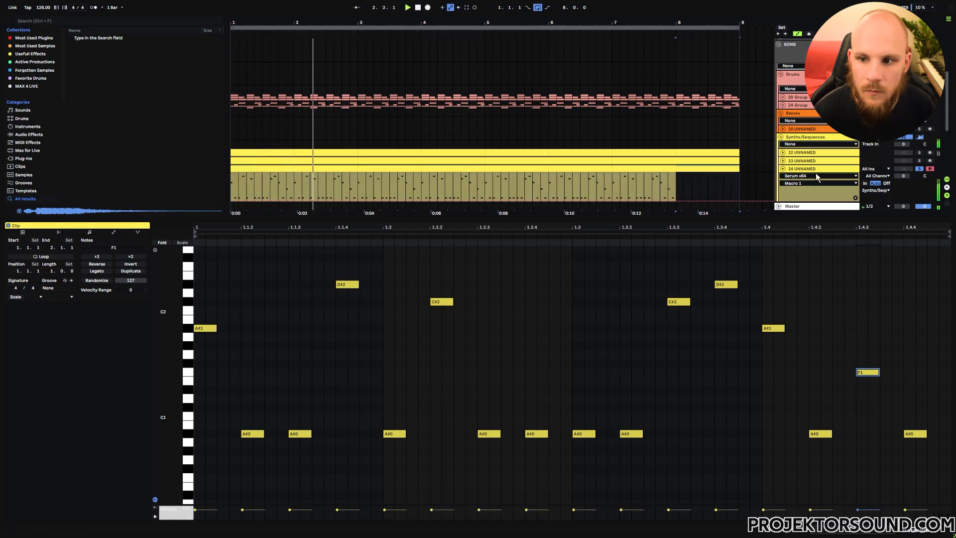
- Unsolo track 34 and set its Serum's oscillator A wavetable position modulation to 25 from envelope 2 and 75 from Macro 1
{"action": "left_click", "coordinate": [919, 170]}
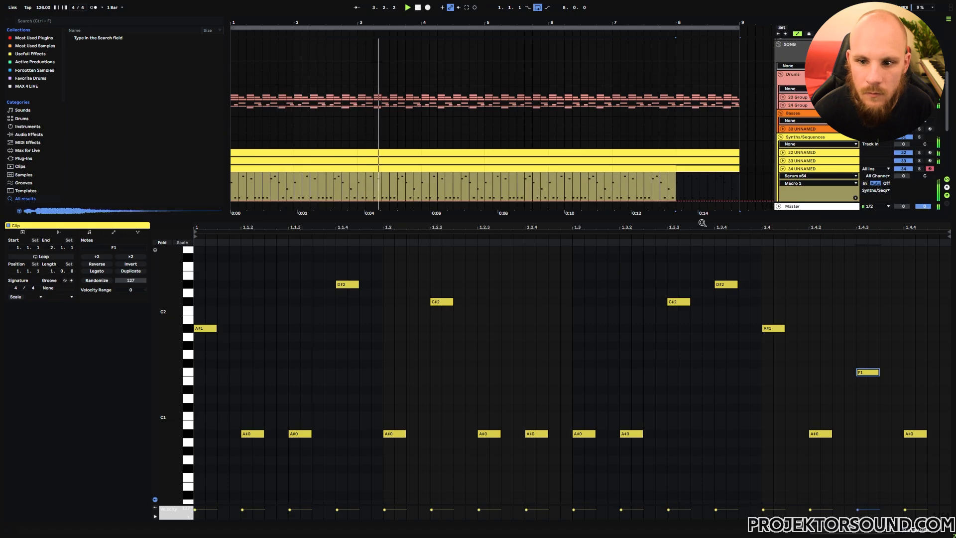
{"action": "left_click_drag", "start_coordinate": [704, 218], "coordinate": [703, 325]}
{"action": "left_click", "coordinate": [811, 174]}
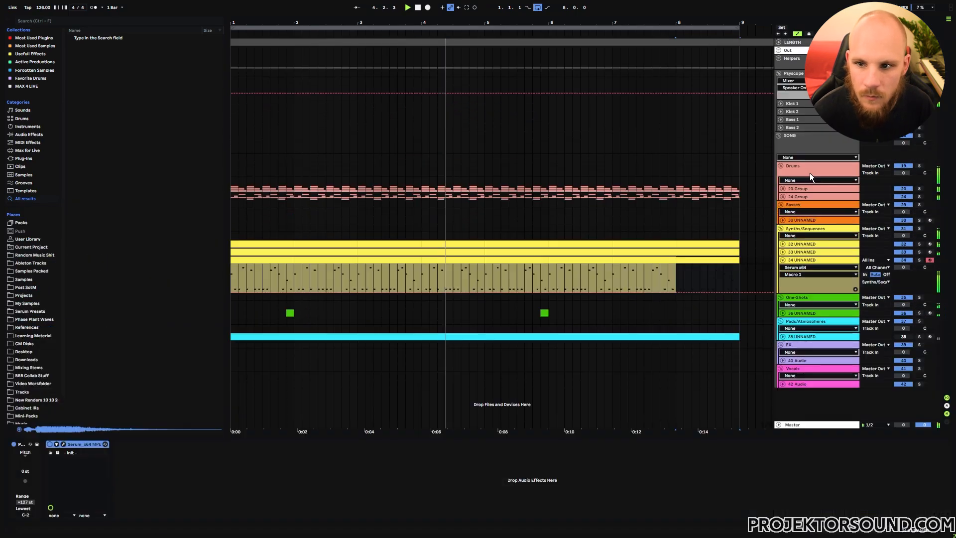
{"action": "left_click", "coordinate": [63, 444]}
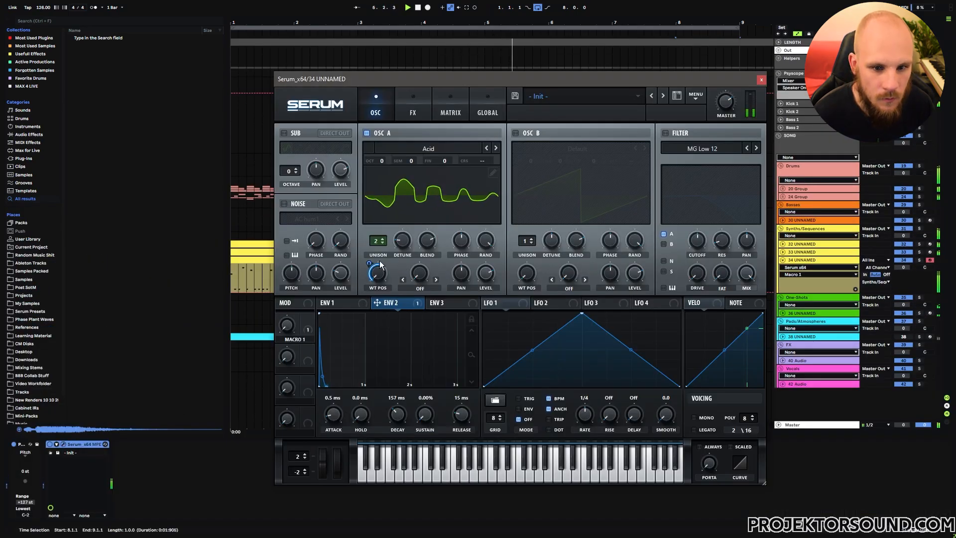
{"action": "left_click_drag", "start_coordinate": [364, 266], "coordinate": [363, 273]}
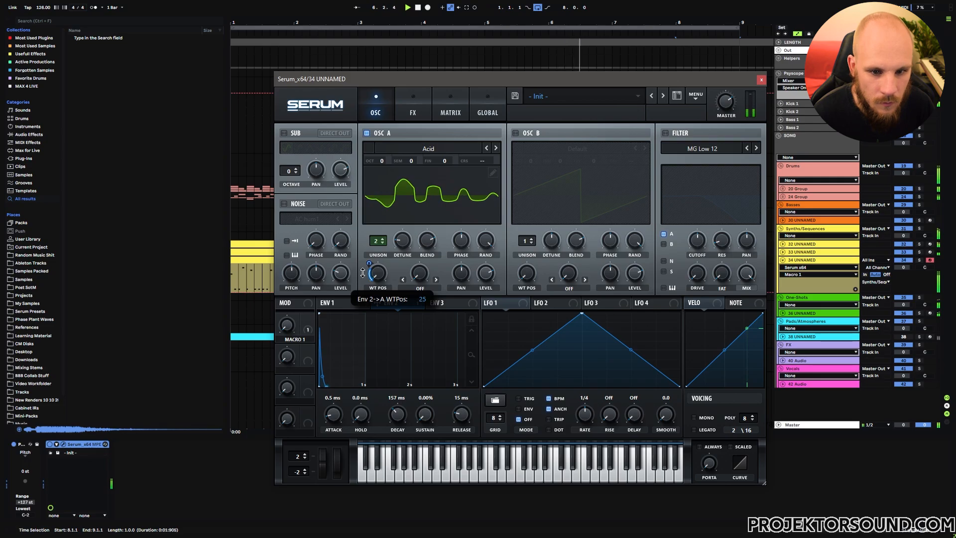
{"action": "left_click_drag", "start_coordinate": [307, 329], "coordinate": [377, 272]}
{"action": "left_click_drag", "start_coordinate": [369, 263], "coordinate": [372, 261]}
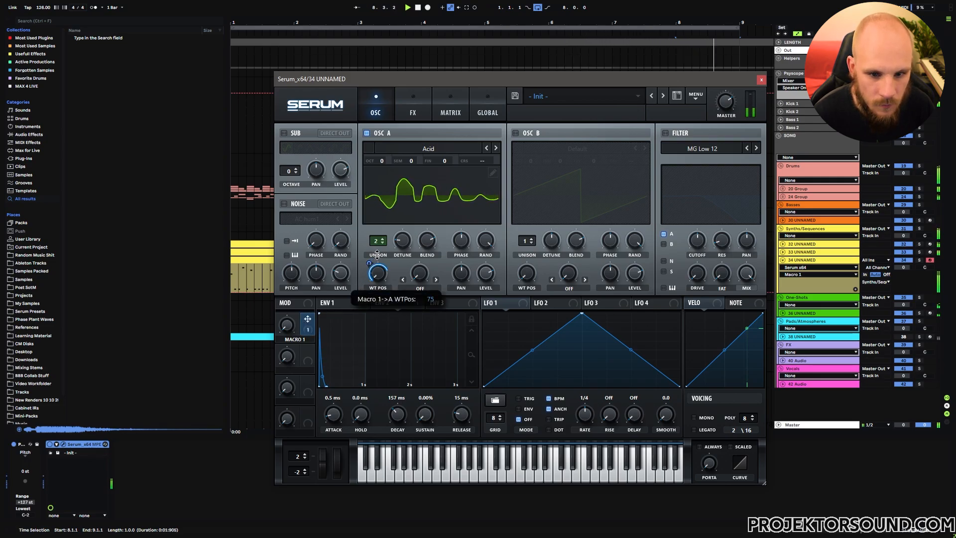
- With tracks 32 and 33 muted, enable Serum's multiband compressor at 9.2 dB gain and an EQ with an adjusted low band
{"action": "left_click", "coordinate": [903, 252]}
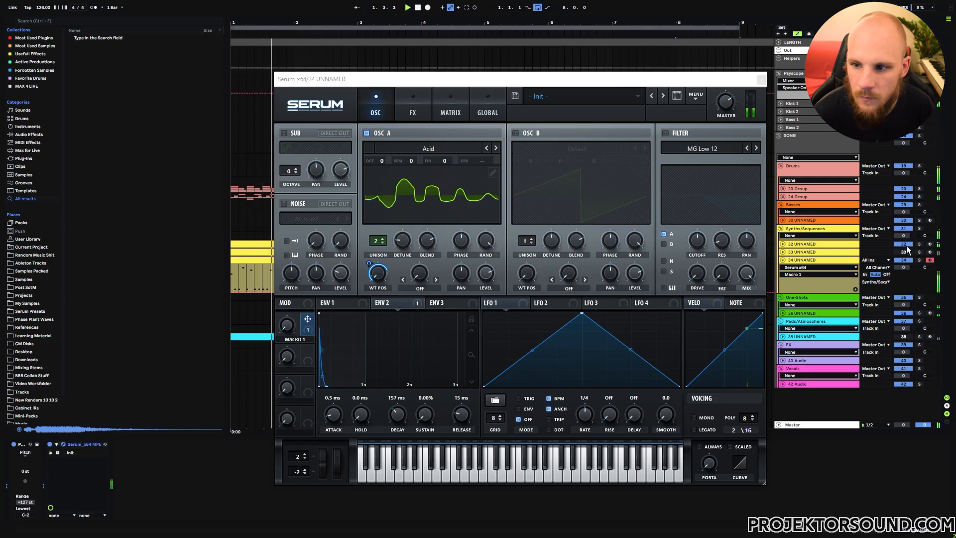
{"action": "left_click", "coordinate": [903, 244]}
{"action": "left_click", "coordinate": [409, 111]}
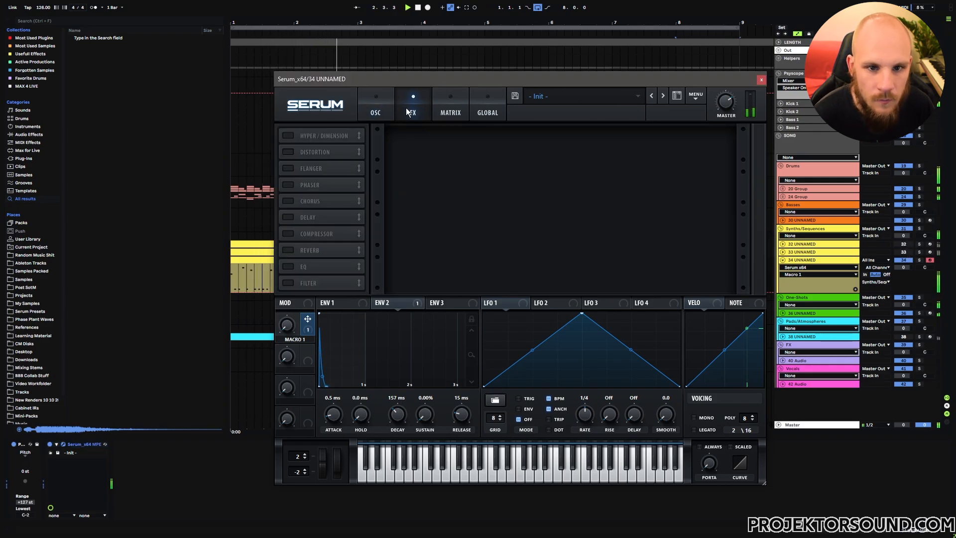
{"action": "left_click", "coordinate": [287, 233]}
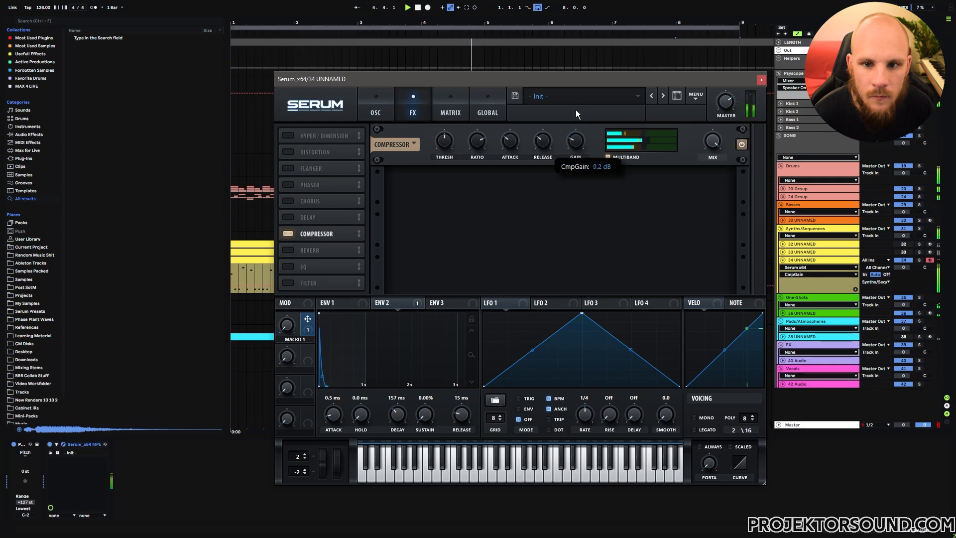
{"action": "left_click", "coordinate": [287, 265]}
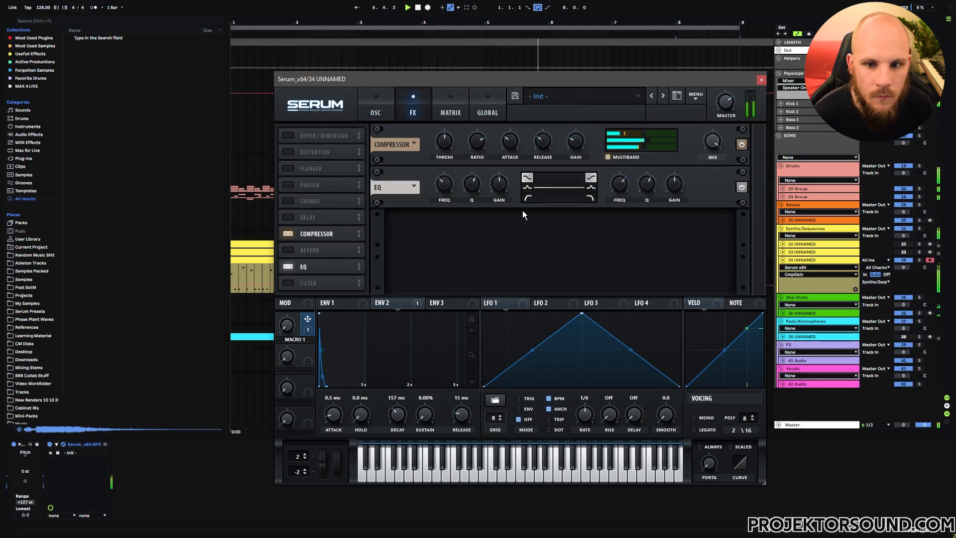
{"action": "left_click_drag", "start_coordinate": [471, 185], "coordinate": [452, 177]}
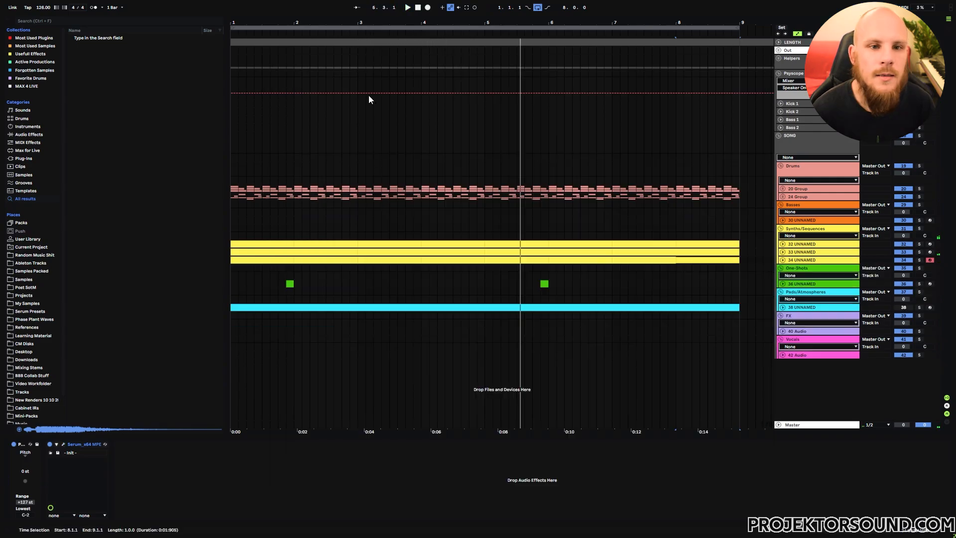
- Move all clips of the eight-bar idea, from the drum groups down to the vocals, from bar 1 to bar 17
{"action": "left_click_drag", "start_coordinate": [367, 21], "coordinate": [367, 3]}
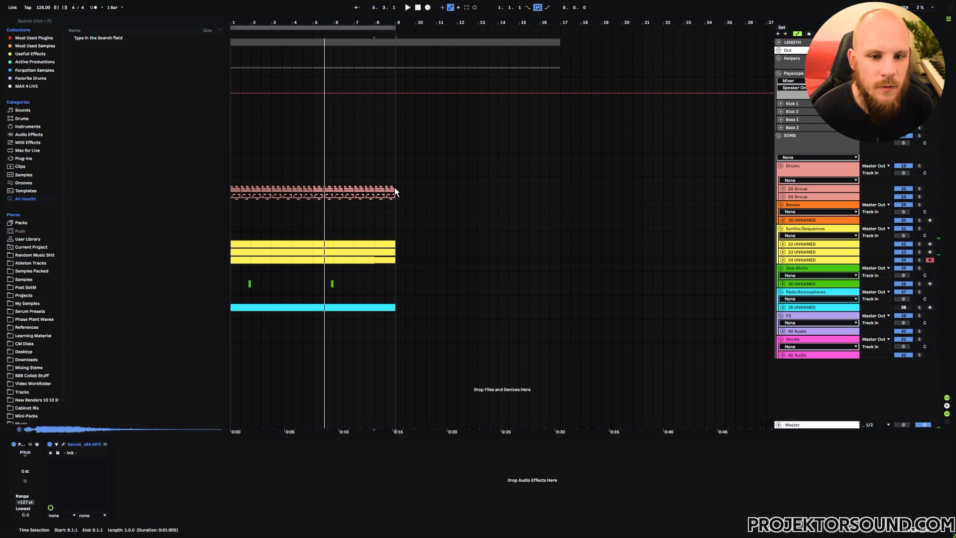
{"action": "left_click_drag", "start_coordinate": [396, 192], "coordinate": [222, 332]}
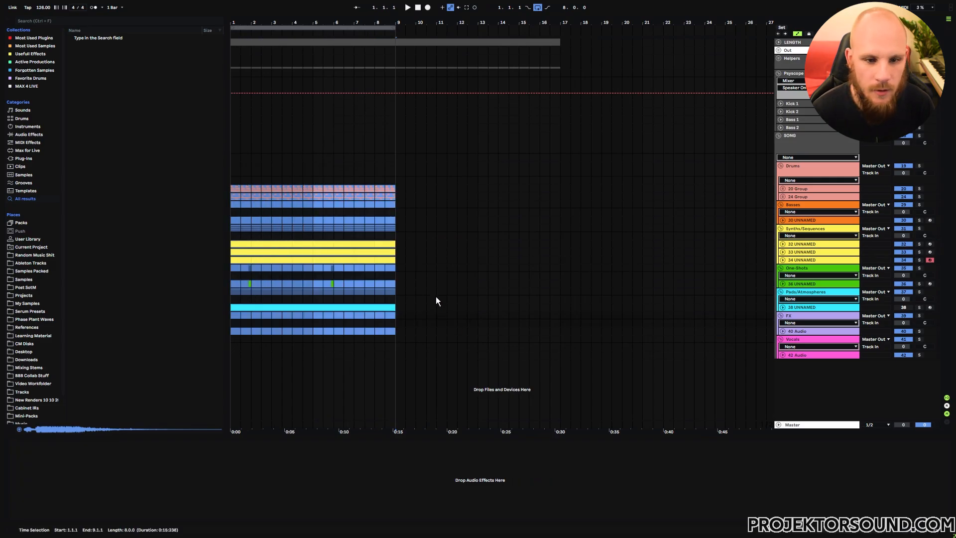
{"action": "key", "text": "Delete"}
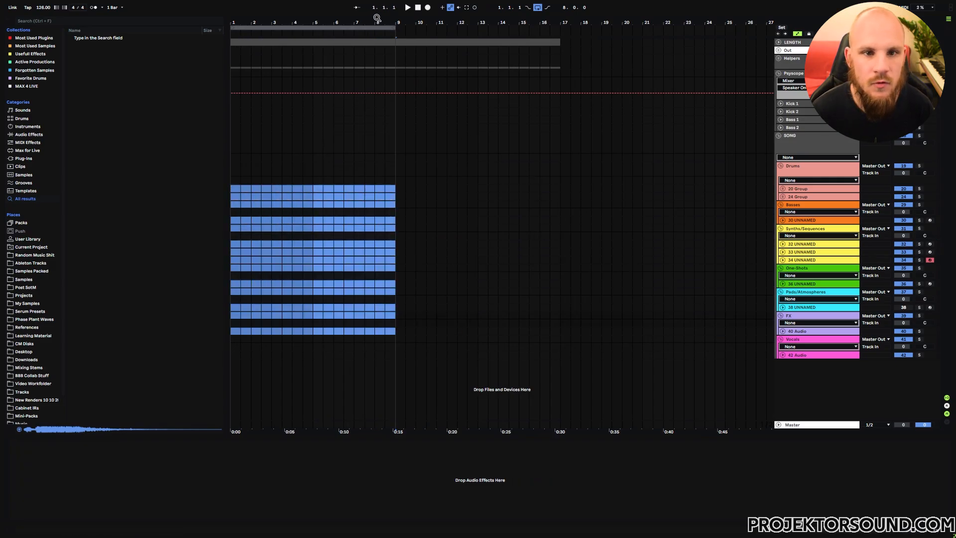
{"action": "left_click_drag", "start_coordinate": [377, 18], "coordinate": [377, 7]}
{"action": "left_click", "coordinate": [379, 189]}
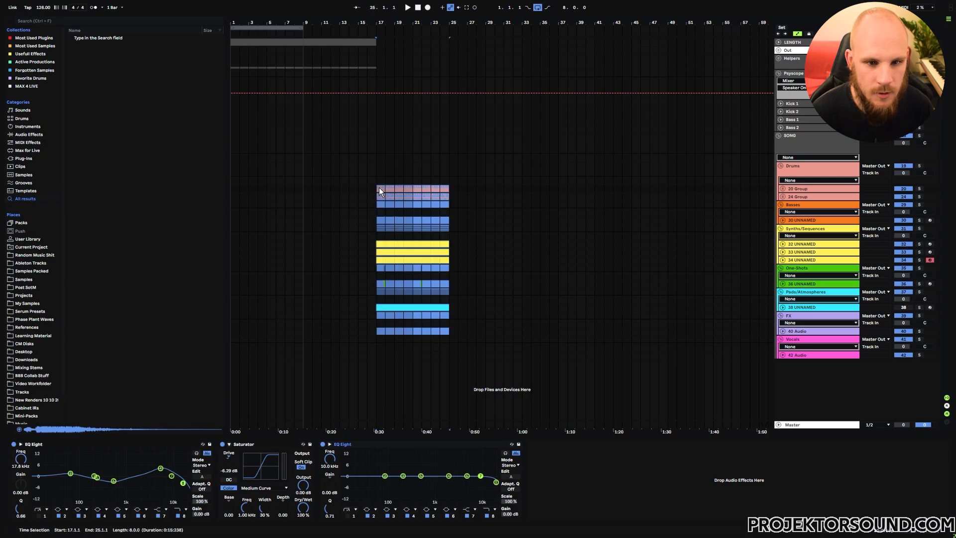
- Extend the arrangement loop to 24 bars so it ends at bar 25
{"action": "left_click", "coordinate": [377, 191]}
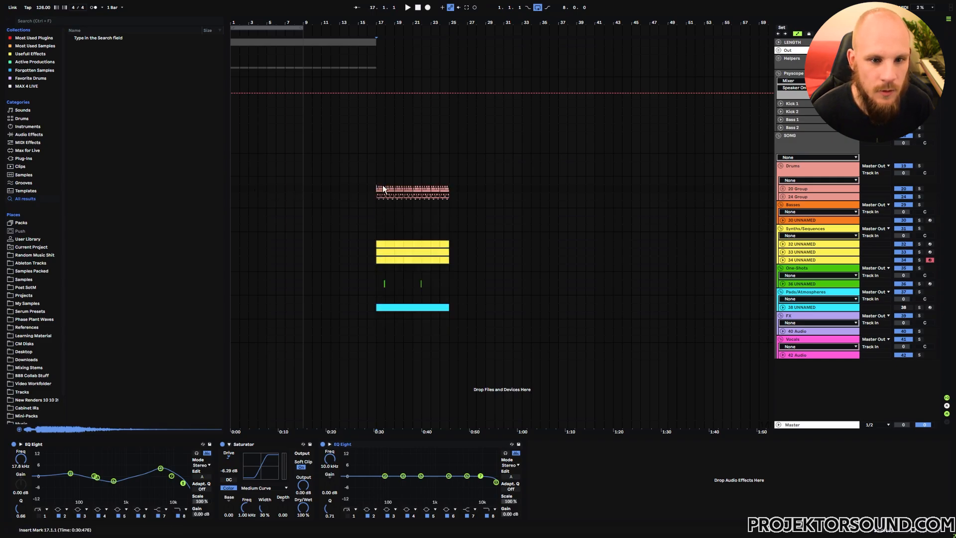
{"action": "left_click_drag", "start_coordinate": [299, 28], "coordinate": [452, 43]}
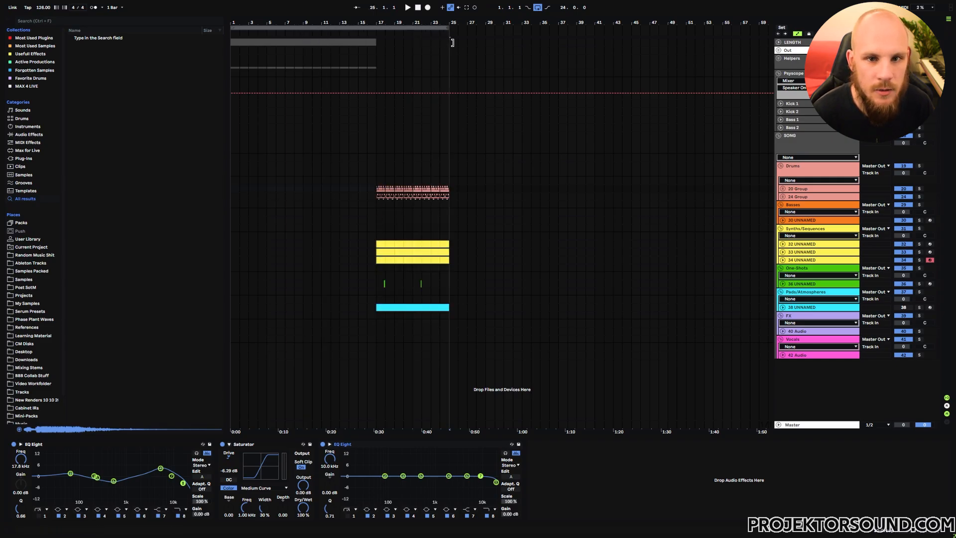
- Place the pad clip at bar 1 and stretch both the clip and its held A#0 note to bar 33
{"action": "left_click", "coordinate": [403, 331]}
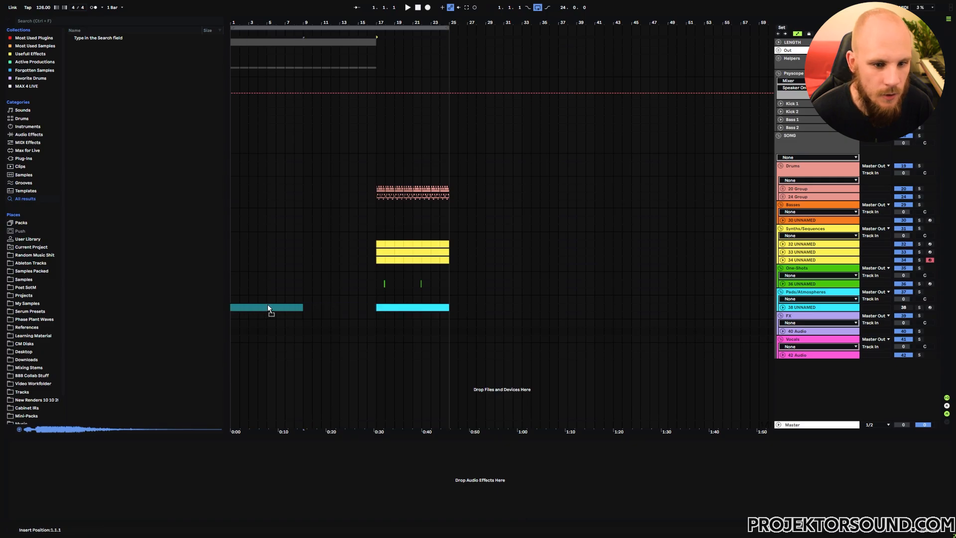
{"action": "left_click_drag", "start_coordinate": [268, 306], "coordinate": [361, 311]}
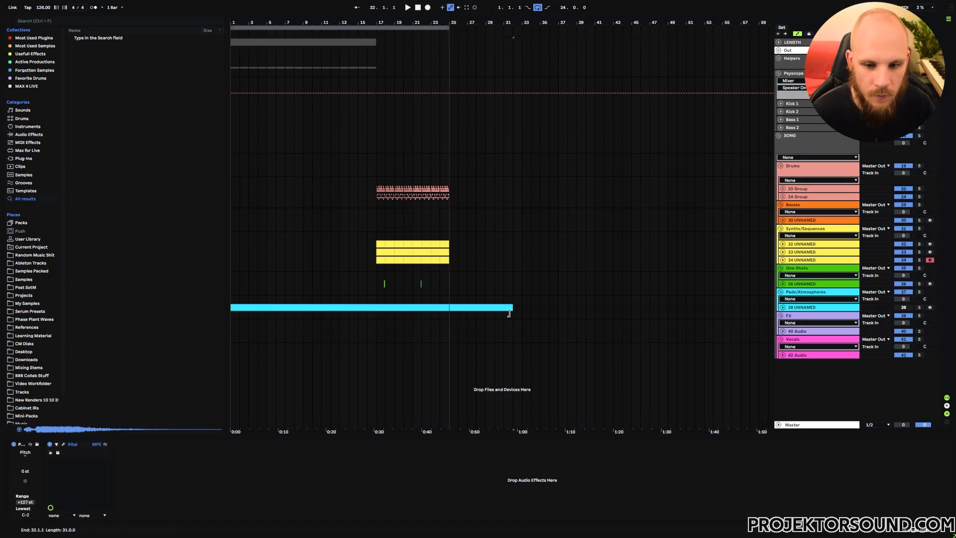
{"action": "double_click", "coordinate": [491, 309]}
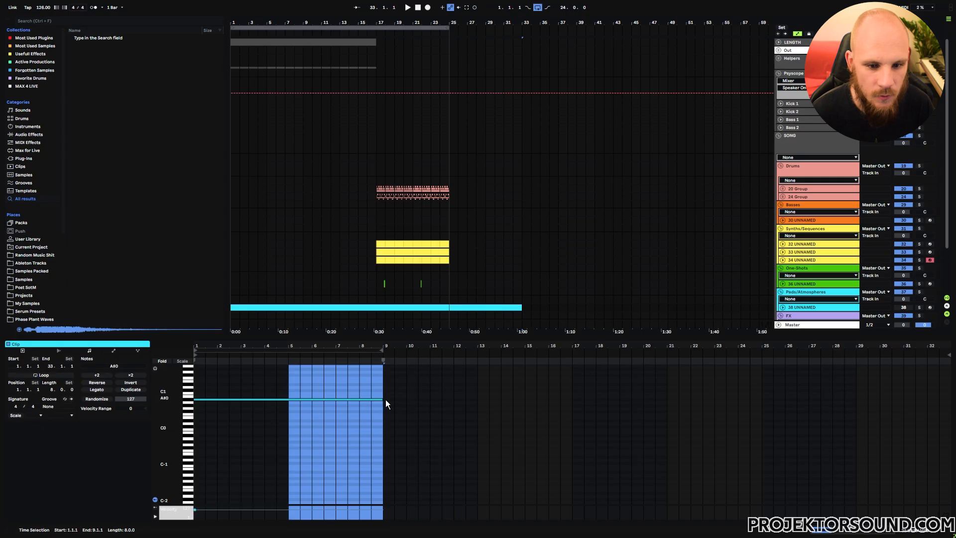
{"action": "left_click_drag", "start_coordinate": [385, 399], "coordinate": [891, 412]}
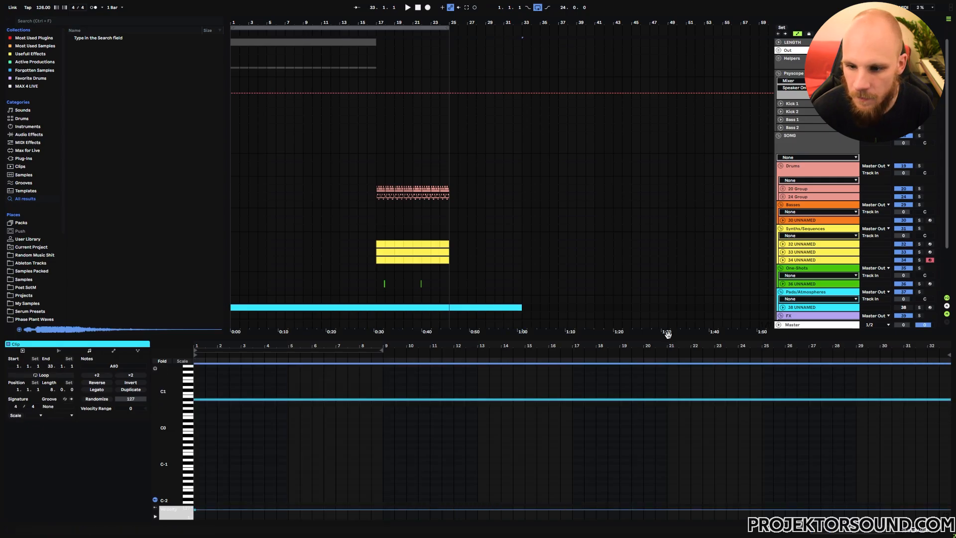
- Move the clips on the three synth tracks from bar 17 so that they start at bar 33
{"action": "left_click", "coordinate": [465, 285]}
{"action": "left_click_drag", "start_coordinate": [452, 258], "coordinate": [381, 244]}
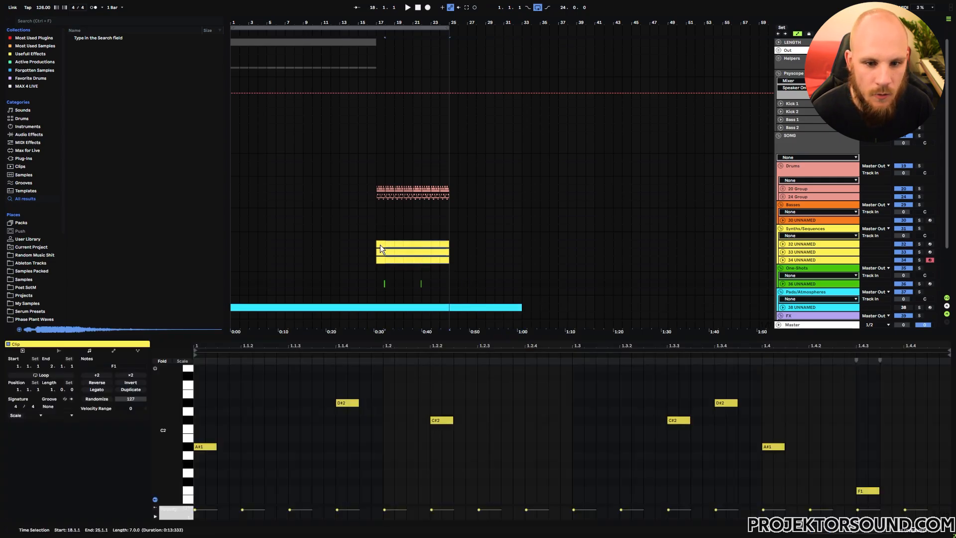
{"action": "key", "text": "ctrl+d"}
{"action": "left_click_drag", "start_coordinate": [465, 247], "coordinate": [528, 243]}
- Move the one-shot clips from bars 17 to 25 so that the section starts at bar 33
{"action": "left_click_drag", "start_coordinate": [448, 285], "coordinate": [377, 285]}
{"action": "key", "text": "ctrl+x"}
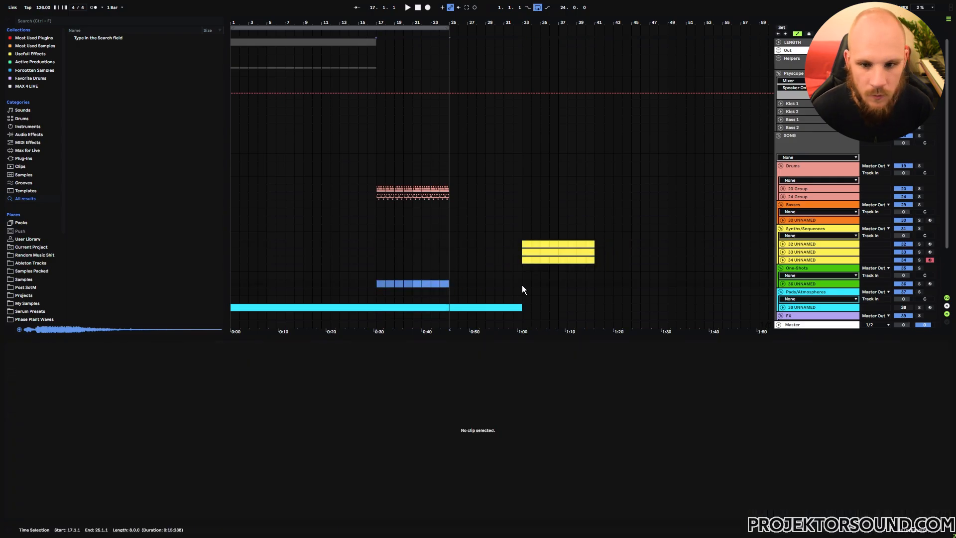
{"action": "left_click", "coordinate": [522, 286]}
{"action": "key", "text": "ctrl+v"}
- Move the 34 UNNAMED synth clips to bar 49 and duplicate the 32 and 33 UNNAMED clips to fill bars 33 to 49
{"action": "left_click_drag", "start_coordinate": [529, 261], "coordinate": [547, 262]}
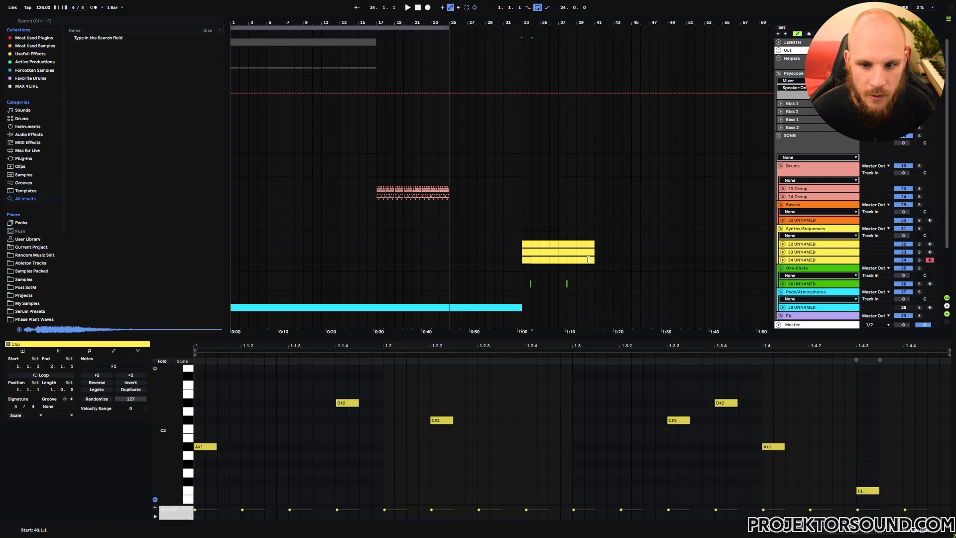
{"action": "left_click", "coordinate": [589, 259]}
{"action": "key", "text": "ctrl+x"}
{"action": "left_click", "coordinate": [668, 259]}
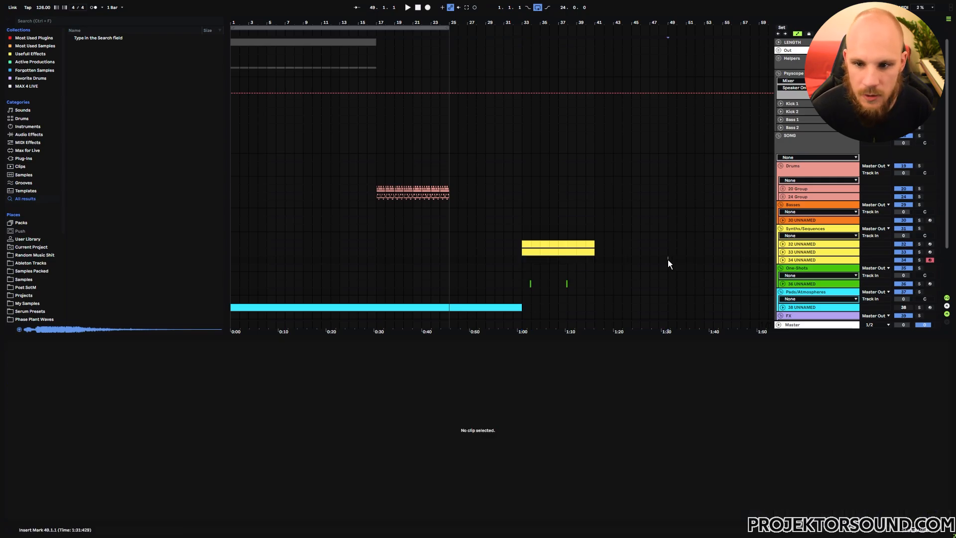
{"action": "key", "text": "ctrl+v"}
{"action": "left_click_drag", "start_coordinate": [597, 255], "coordinate": [521, 242]}
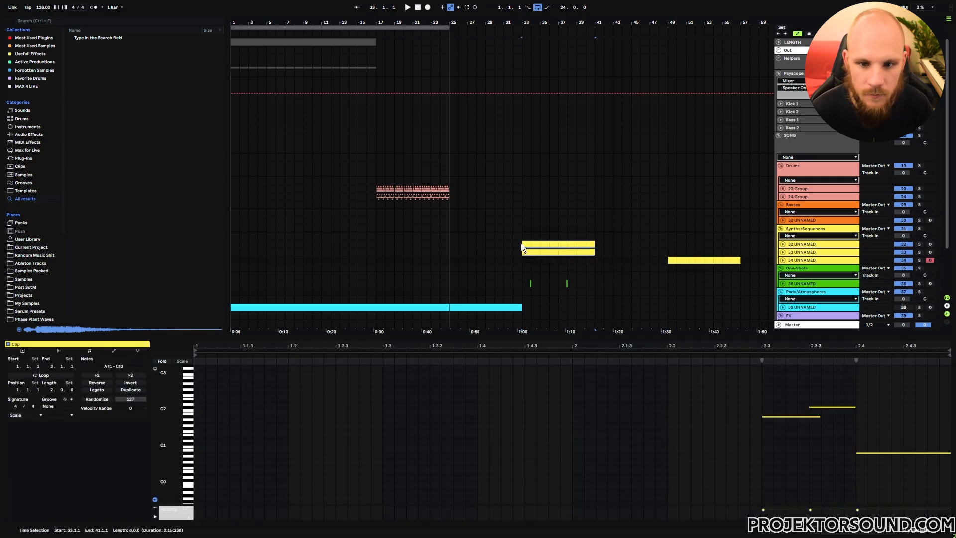
{"action": "key", "text": "ctrl+d"}
- Fill bars 17 to 65 with copies of the one-shot clips and duplicate the 34 UNNAMED synth clips through to bar 65
{"action": "left_click_drag", "start_coordinate": [524, 284], "coordinate": [590, 283]}
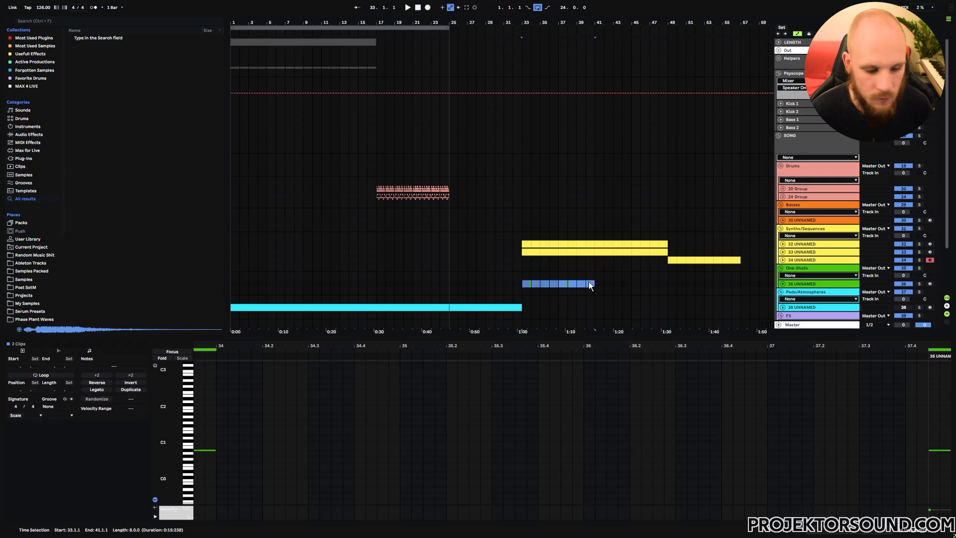
{"action": "key", "text": "ctrl+d"}
{"action": "key", "text": "ctrl+d"}
{"action": "key", "text": "ctrl+d"}
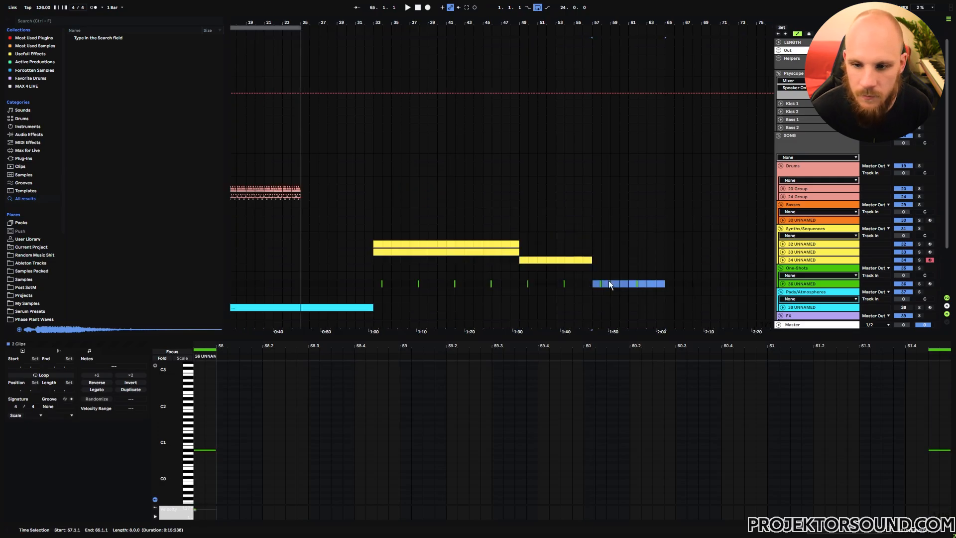
{"action": "left_click", "coordinate": [582, 259]}
{"action": "key", "text": "ctrl+d"}
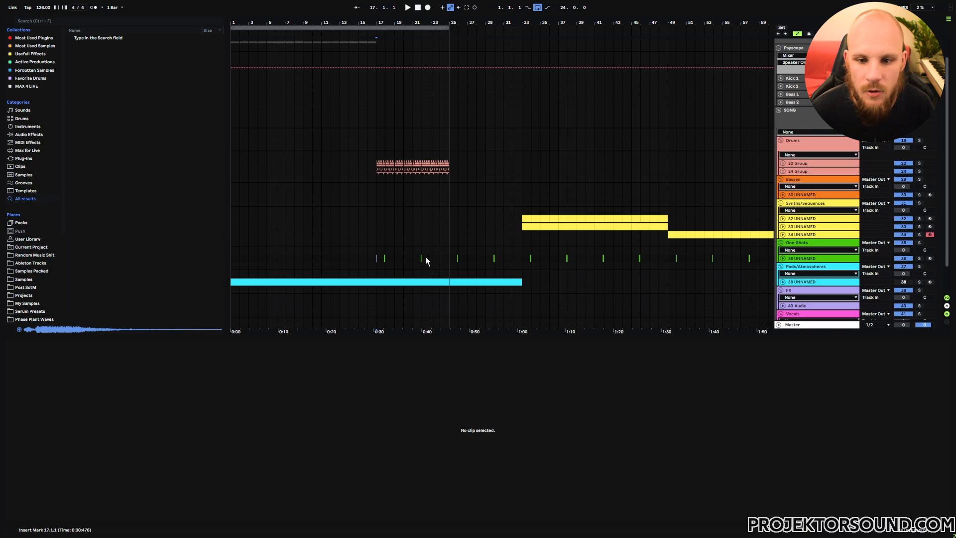
- Extend the loop to 64 bars and duplicate the eight-bar drum section from bar 17 until it reaches bar 65
{"action": "left_click_drag", "start_coordinate": [433, 21], "coordinate": [463, 56]}
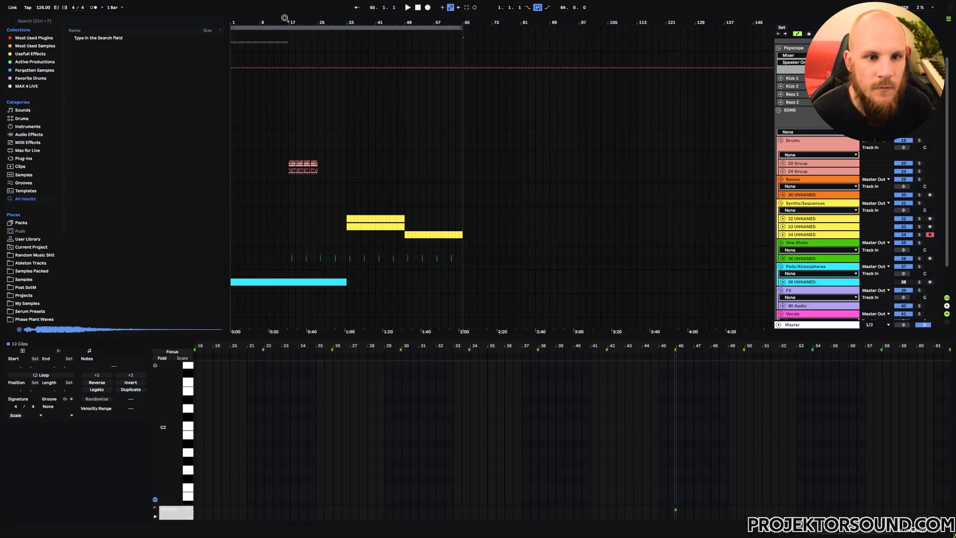
{"action": "left_click_drag", "start_coordinate": [285, 18], "coordinate": [293, 41]}
{"action": "left_click_drag", "start_coordinate": [302, 160], "coordinate": [423, 172]}
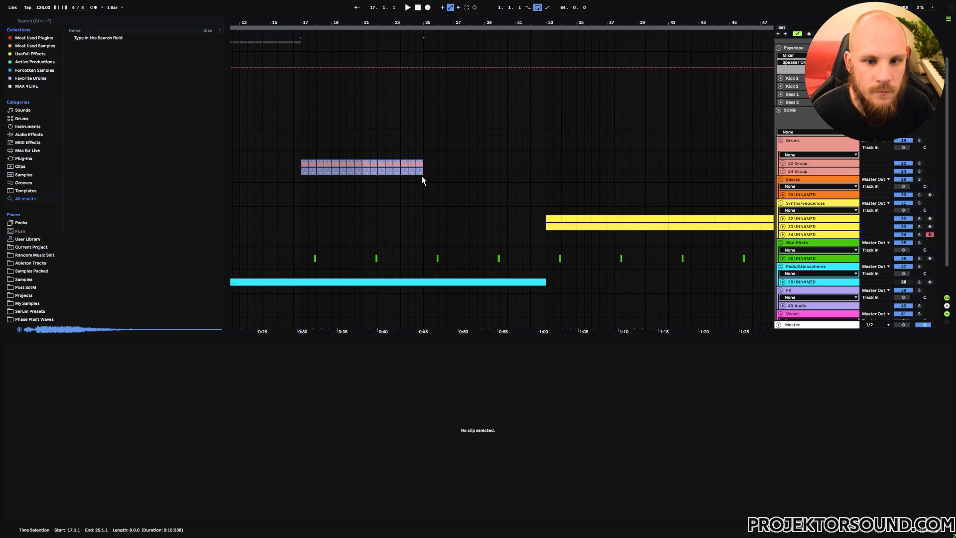
{"action": "key", "text": "ctrl+d"}
{"action": "key", "text": "ctrl+d"}
{"action": "key", "text": "ctrl+d"}
{"action": "key", "text": "ctrl+d"}
{"action": "key", "text": "ctrl+d"}
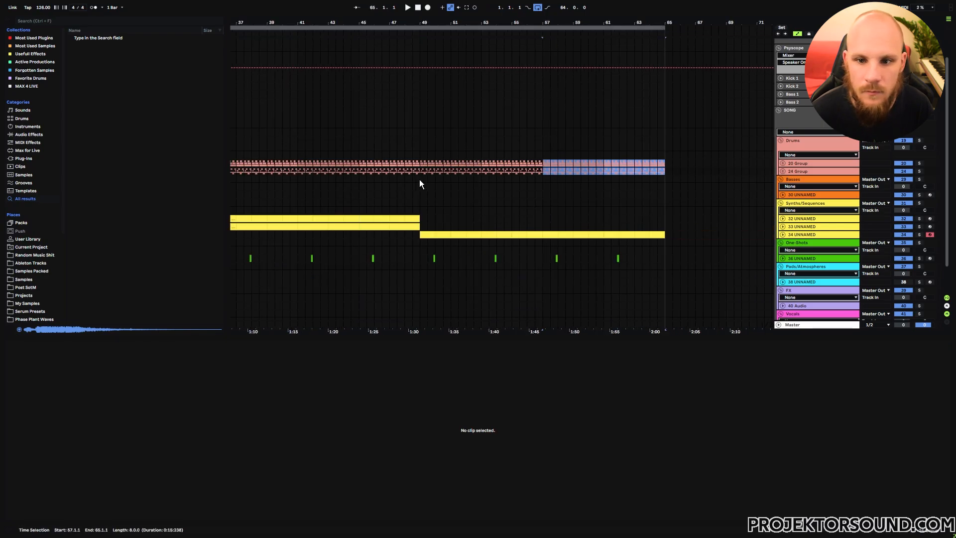
- Clear the 24 Group clips in bar 32 and the kick clips from 32.2 to 33, keeping only the first kick
{"action": "left_click", "coordinate": [420, 180]}
{"action": "left_click_drag", "start_coordinate": [368, 191], "coordinate": [576, 185]}
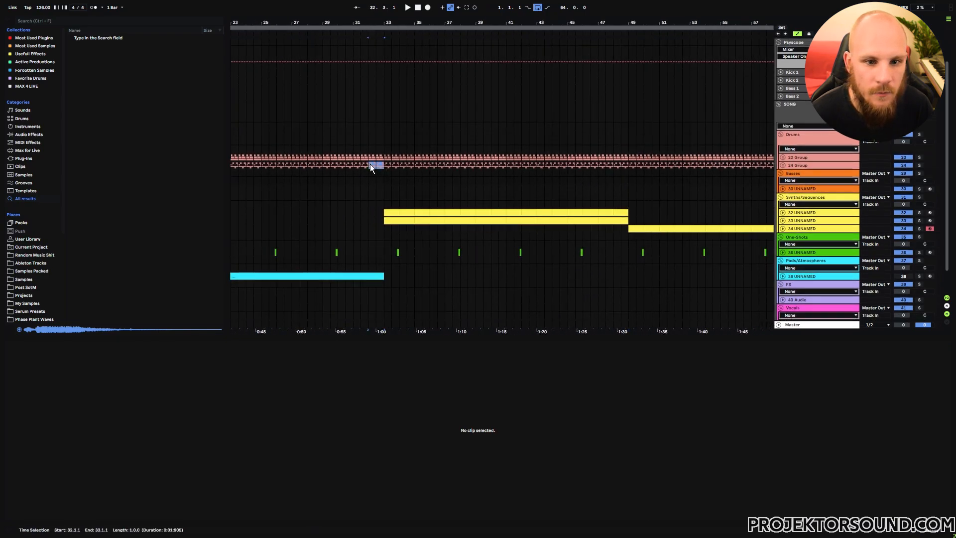
{"action": "left_click", "coordinate": [782, 157]}
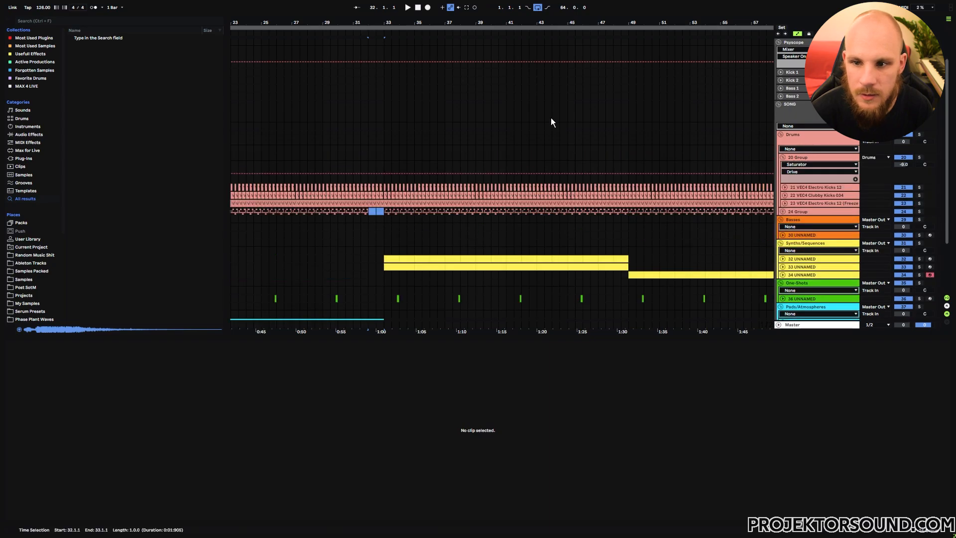
{"action": "left_click_drag", "start_coordinate": [370, 37], "coordinate": [403, 141]}
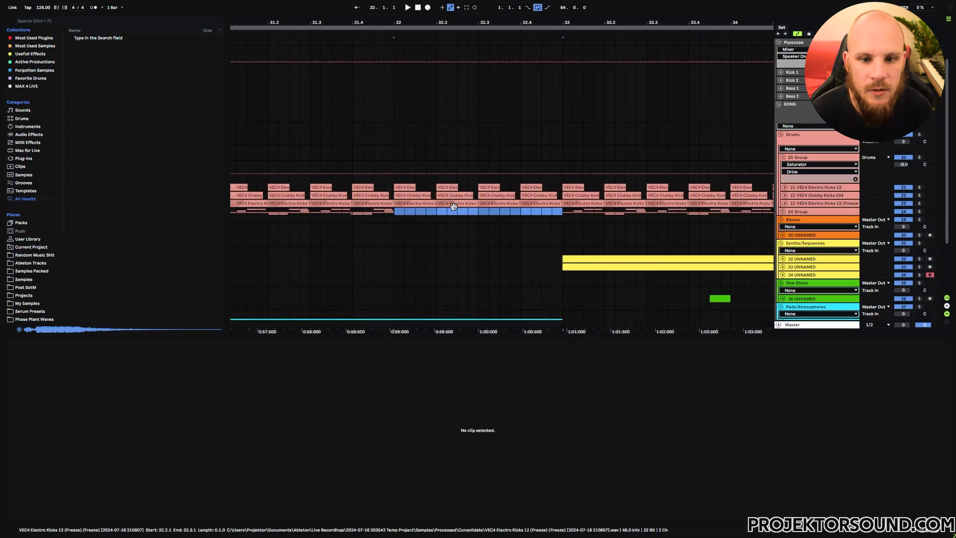
{"action": "left_click", "coordinate": [532, 193]}
{"action": "left_click", "coordinate": [560, 185], "text": "shift"}
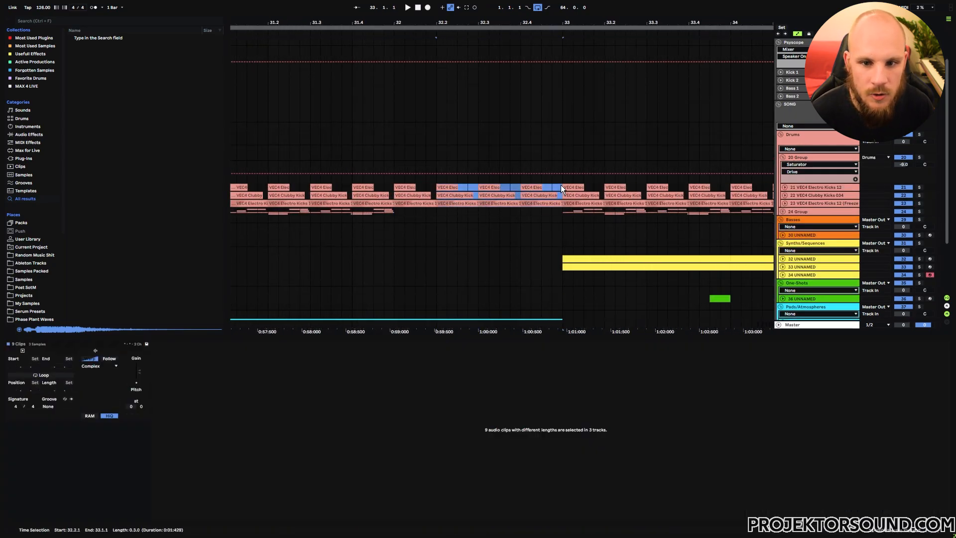
{"action": "key", "text": "Delete"}
- Create the same drum gaps before bars 49 and 65 by clearing the drum clips in bars 48 and 64
{"action": "left_click_drag", "start_coordinate": [429, 21], "coordinate": [450, 22]}
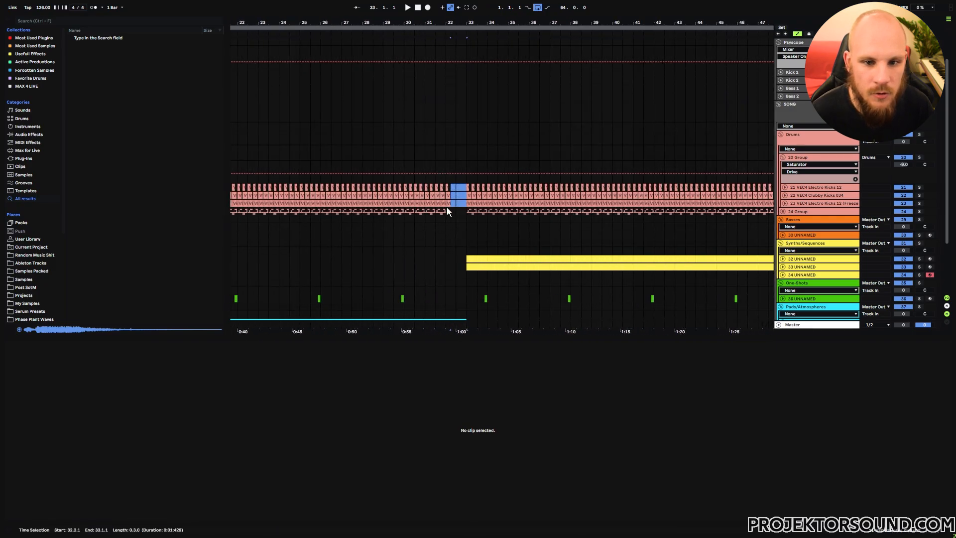
{"action": "left_click", "coordinate": [458, 183]}
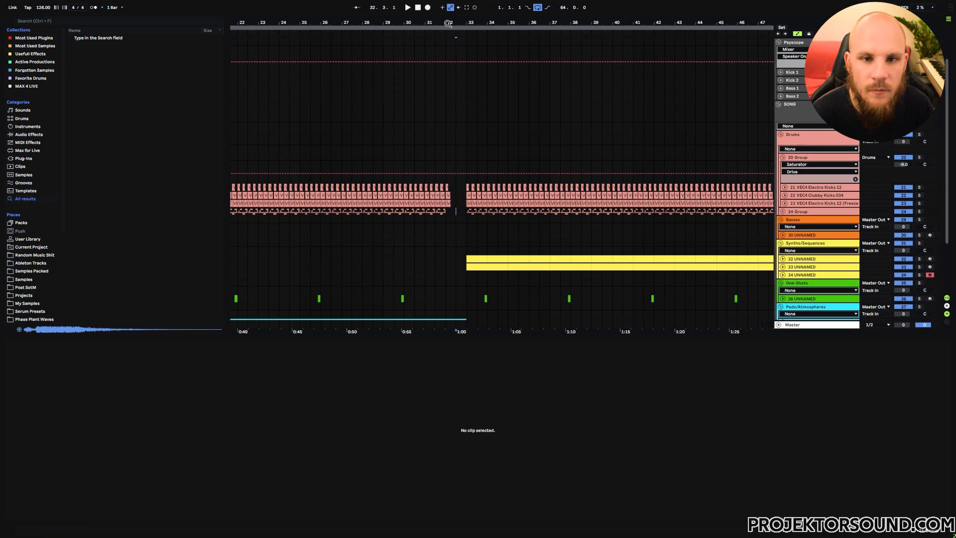
{"action": "left_click_drag", "start_coordinate": [448, 23], "coordinate": [301, 25]}
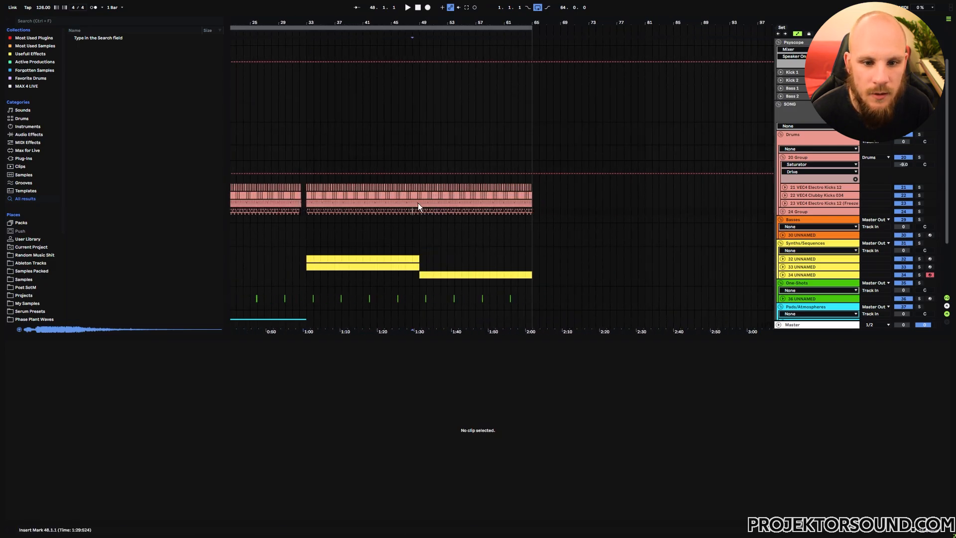
{"action": "key", "text": "Delete"}
{"action": "left_click", "coordinate": [306, 213]}
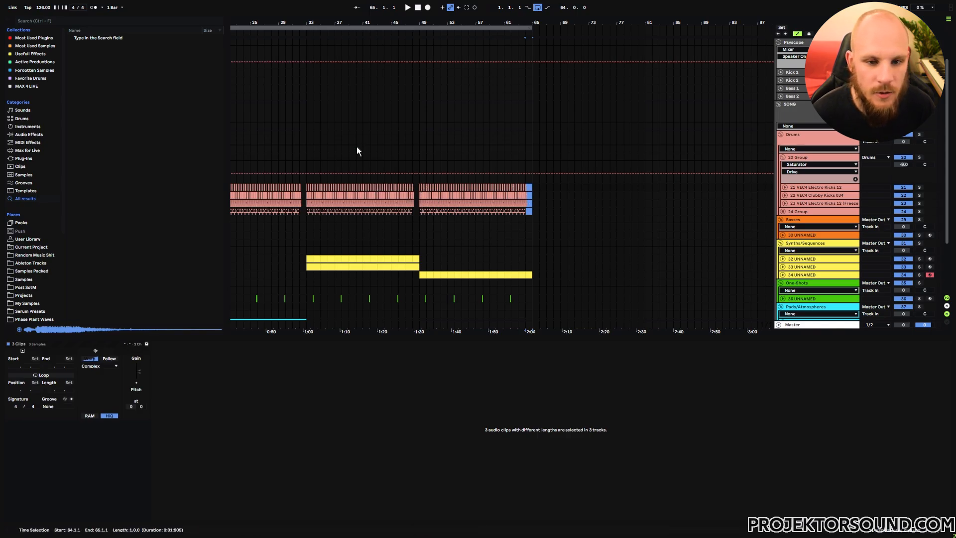
{"action": "left_click_drag", "start_coordinate": [308, 24], "coordinate": [447, 22]}
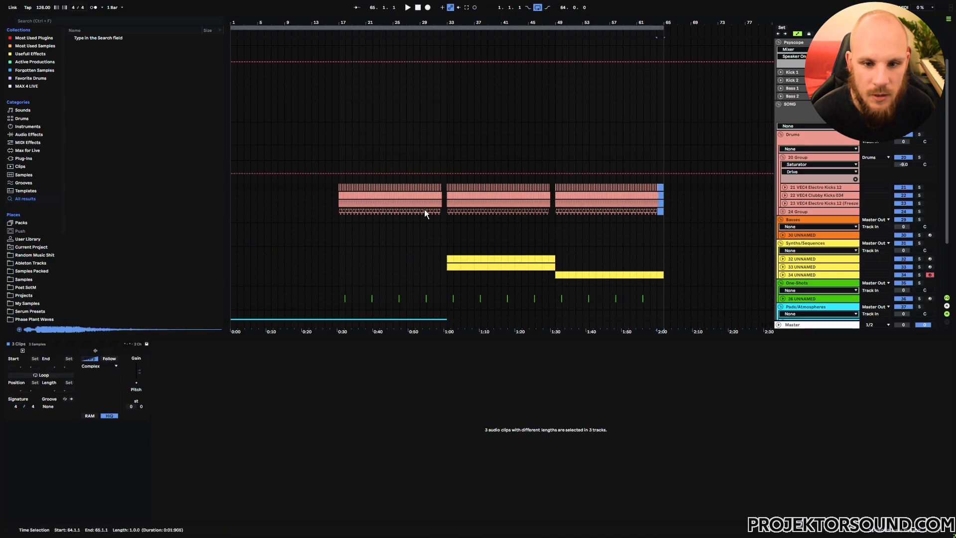
- Play the arrangement from bar 1 to check the pad intro, and play from bar 17 where the drums enter
{"action": "scroll", "coordinate": [243, 288], "scroll_direction": "up", "scroll_amount": 2, "text": "ctrl"}
{"action": "scroll", "coordinate": [377, 264], "scroll_direction": "down", "scroll_amount": 1}
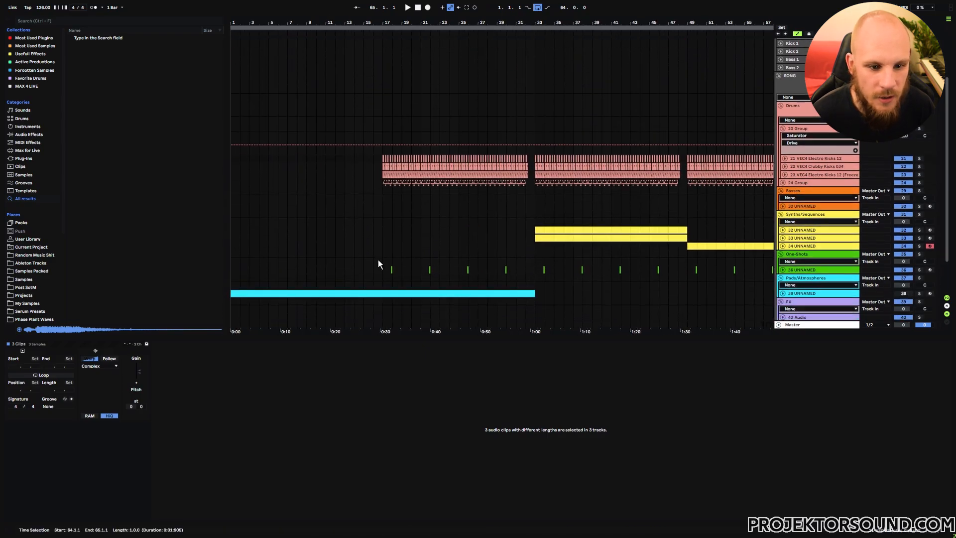
{"action": "left_click", "coordinate": [231, 286]}
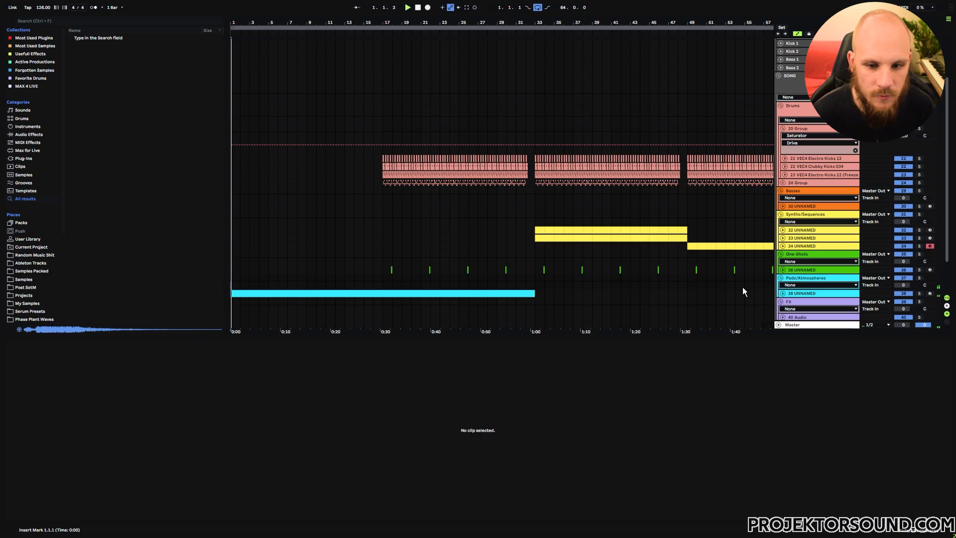
{"action": "left_click", "coordinate": [783, 293]}
{"action": "left_click", "coordinate": [803, 294]}
{"action": "scroll", "coordinate": [602, 274], "scroll_direction": "down", "scroll_amount": 3}
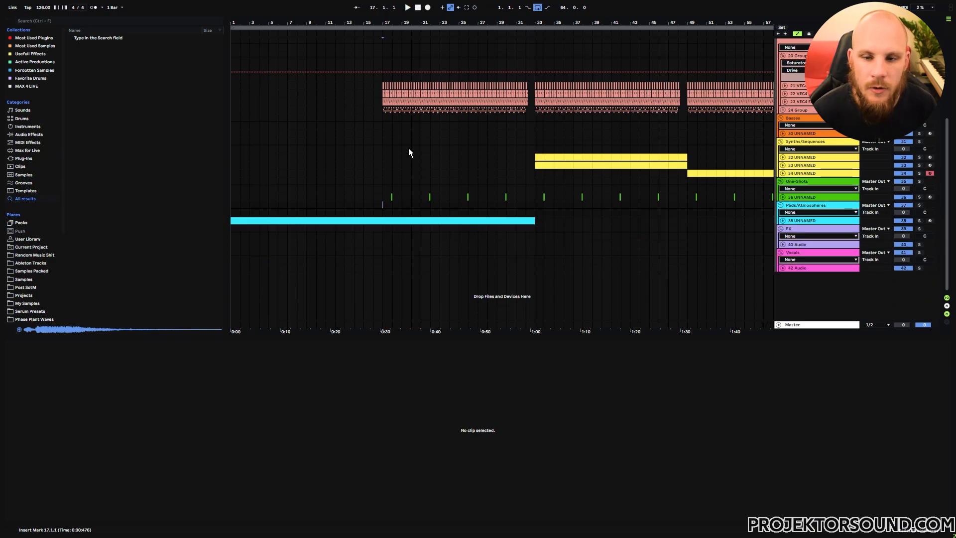
{"action": "key", "text": "space"}
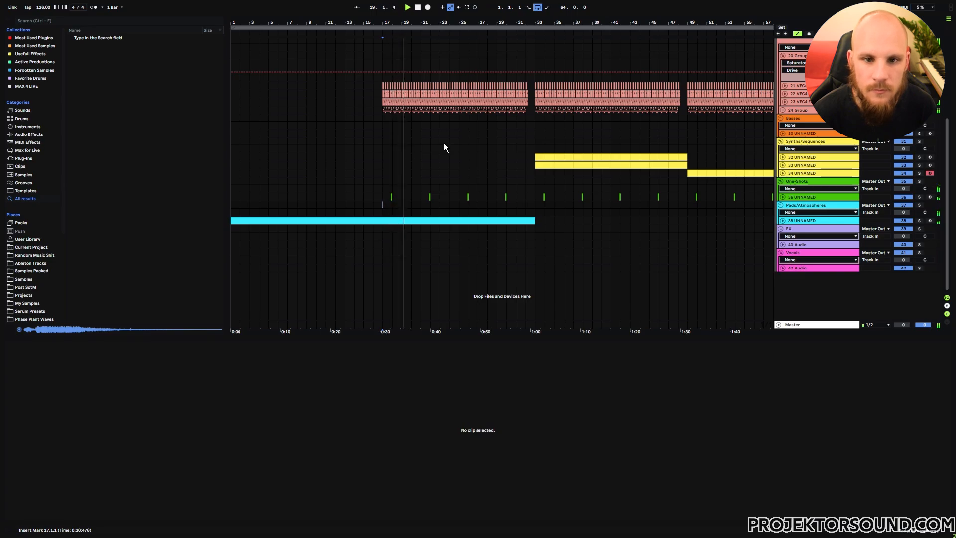
- Delete the 24 Group drum clips from bar 17 to bar 32 and play the section from bar 17
{"action": "left_click_drag", "start_coordinate": [383, 109], "coordinate": [493, 107]}
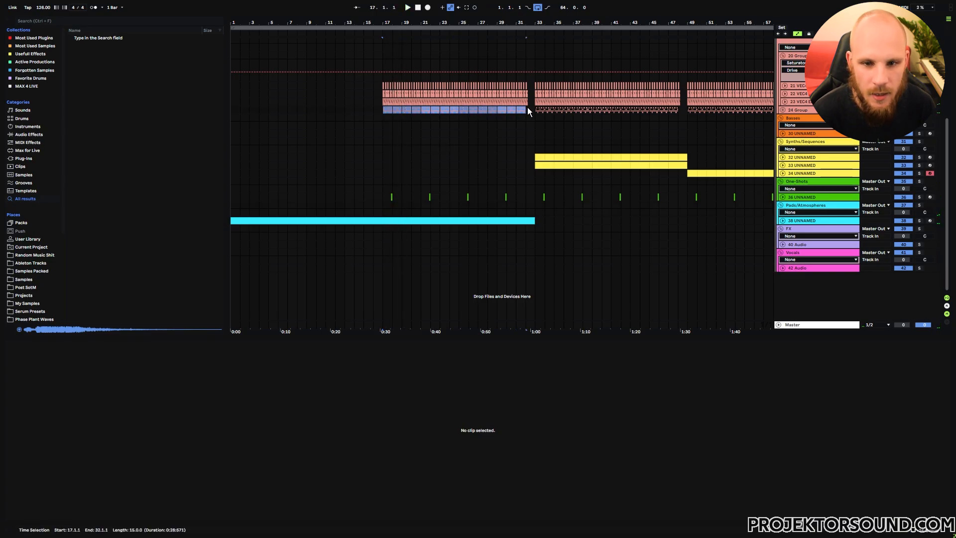
{"action": "left_click", "coordinate": [390, 108]}
{"action": "key", "text": "space"}
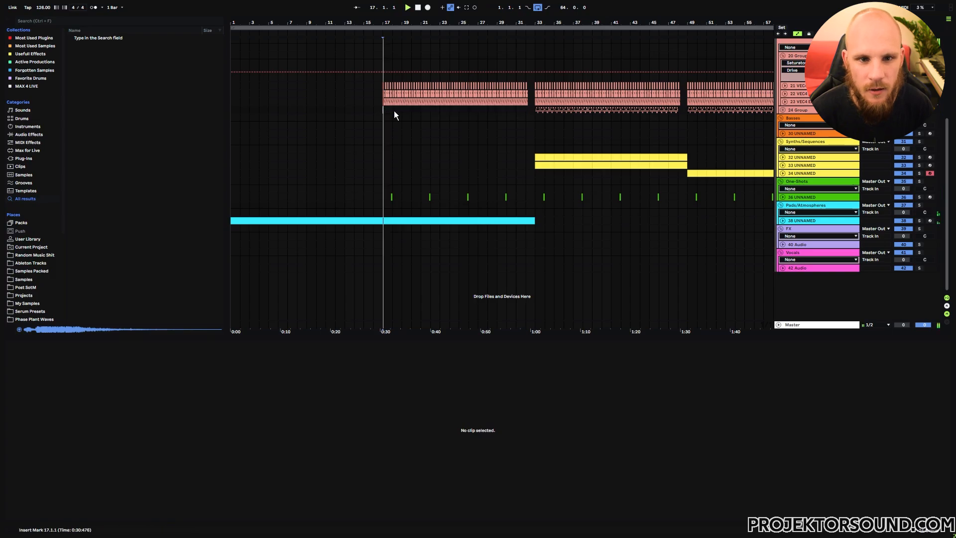
- Unfold the 24 Group, deactivate its hand clap clips in bars 33 to 48, and play from bar 33
{"action": "left_click", "coordinate": [783, 110]}
{"action": "scroll", "coordinate": [661, 166], "scroll_direction": "right", "scroll_amount": 6}
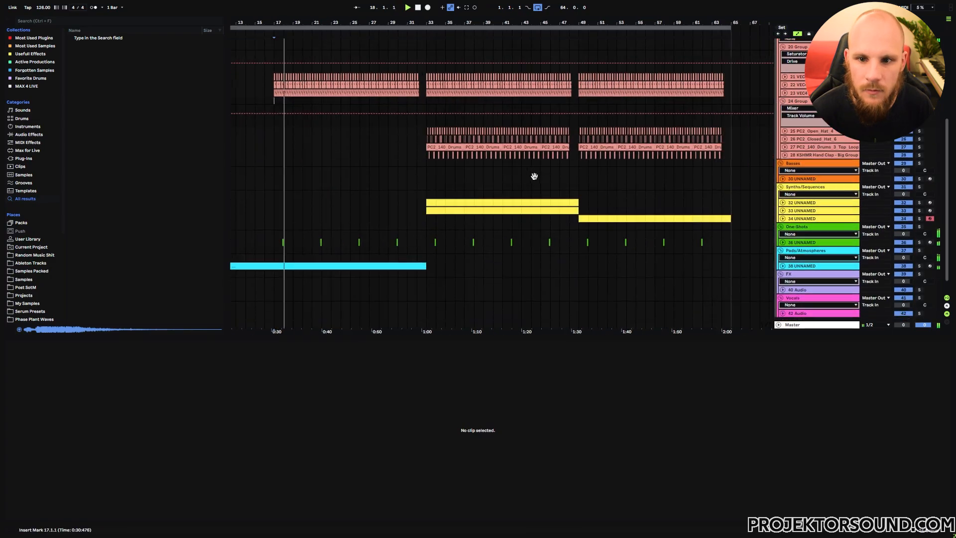
{"action": "left_click_drag", "start_coordinate": [374, 140], "coordinate": [516, 140]}
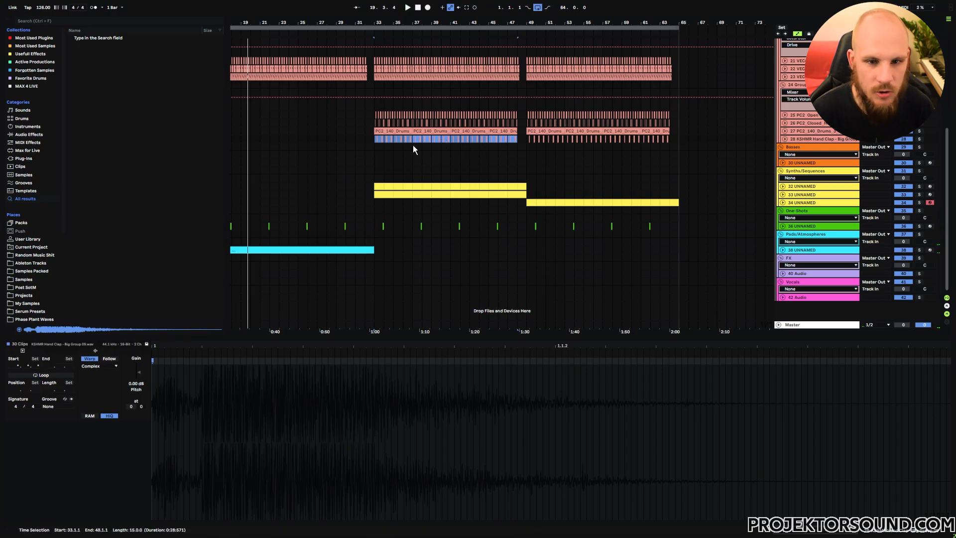
{"action": "left_click", "coordinate": [374, 138]}
{"action": "key", "text": "space"}
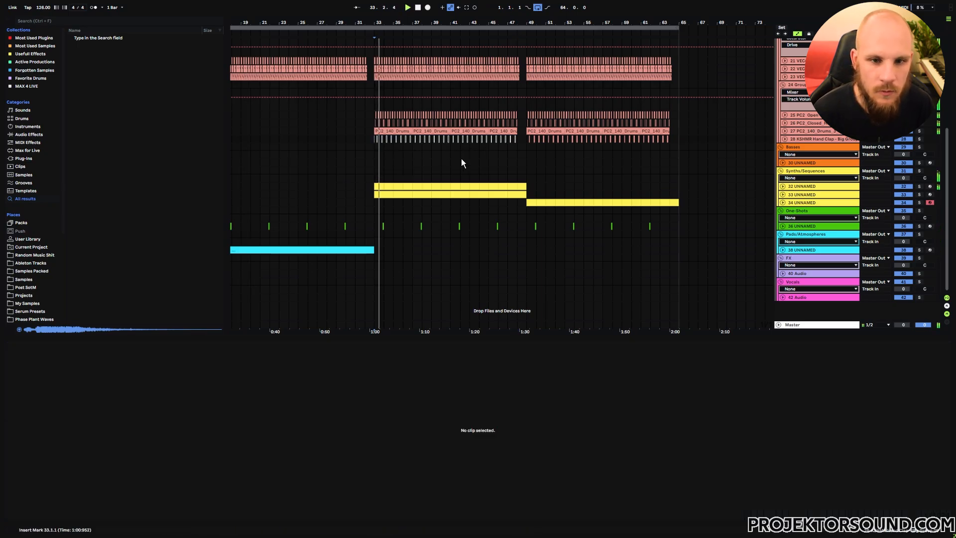
- Lower the volume of synth track 32 to -10.6 dB and synth track 33 to -6.4 dB during playback
{"action": "left_click", "coordinate": [783, 186]}
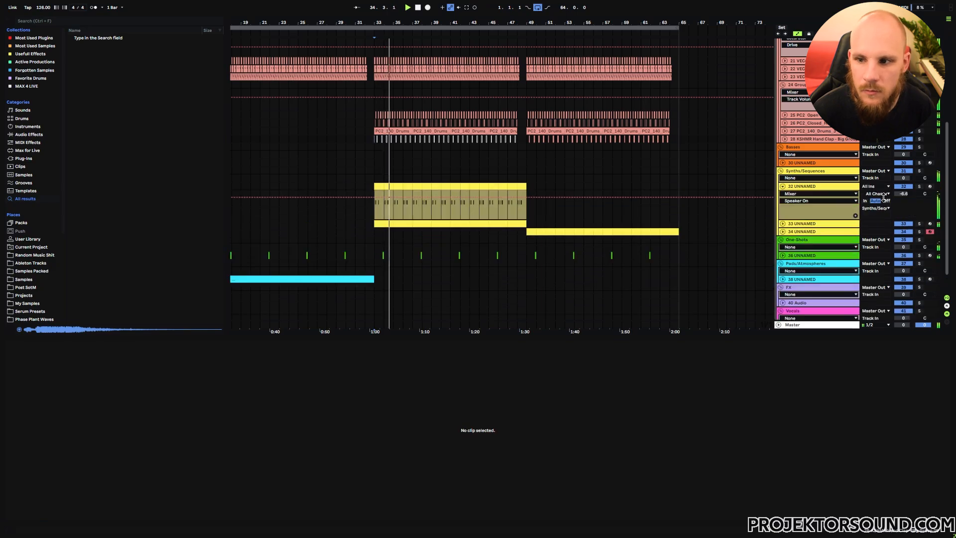
{"action": "left_click_drag", "start_coordinate": [903, 194], "coordinate": [903, 200]}
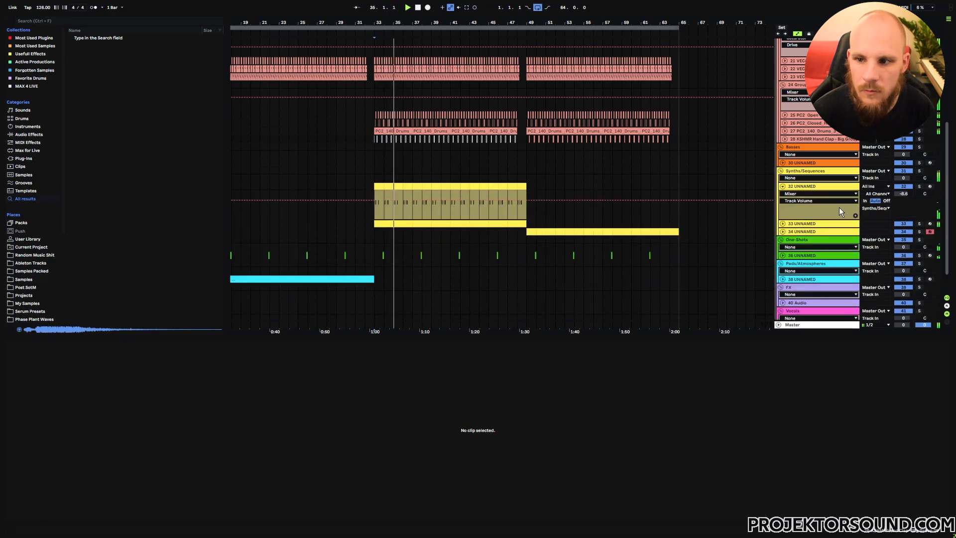
{"action": "left_click", "coordinate": [783, 223]}
{"action": "left_click", "coordinate": [897, 230]}
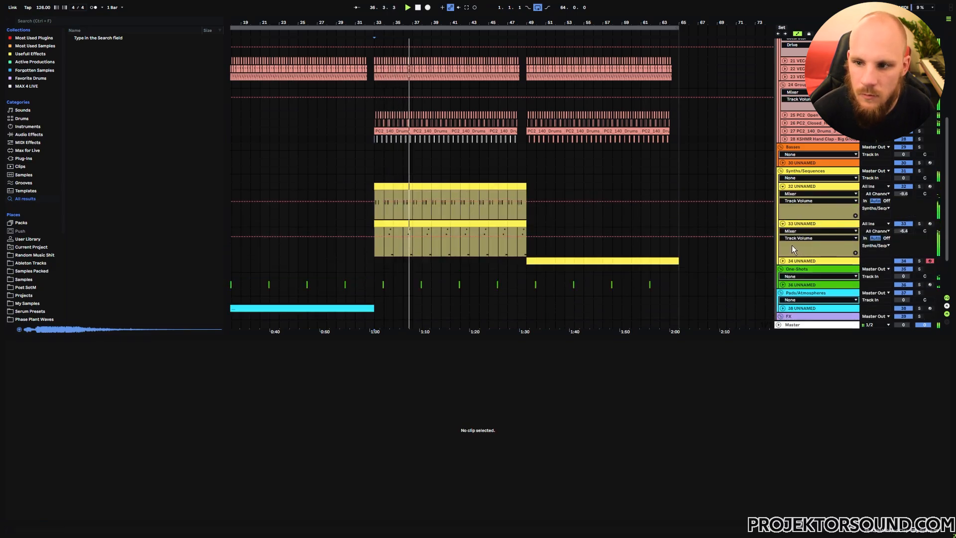
{"action": "left_click", "coordinate": [783, 186]}
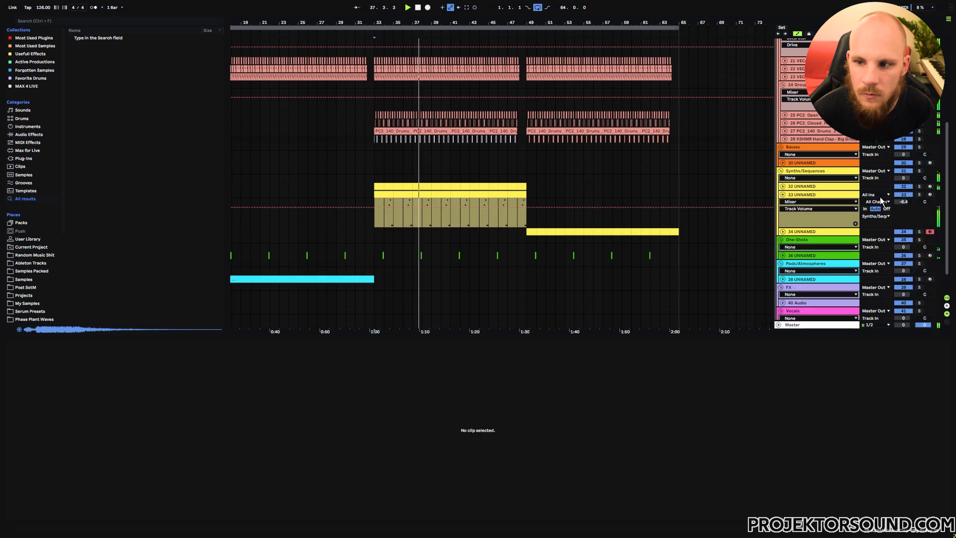
{"action": "left_click", "coordinate": [783, 195]}
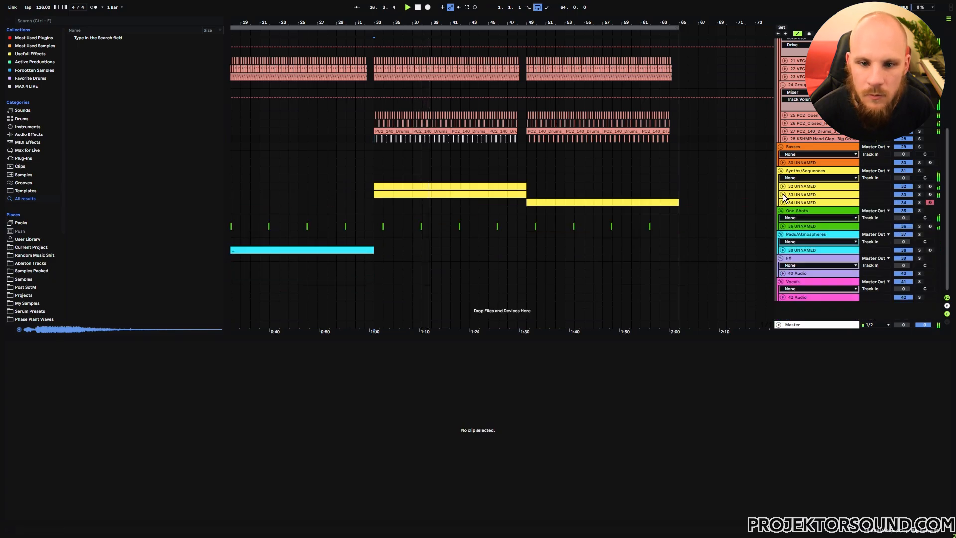
{"action": "left_click", "coordinate": [783, 186]}
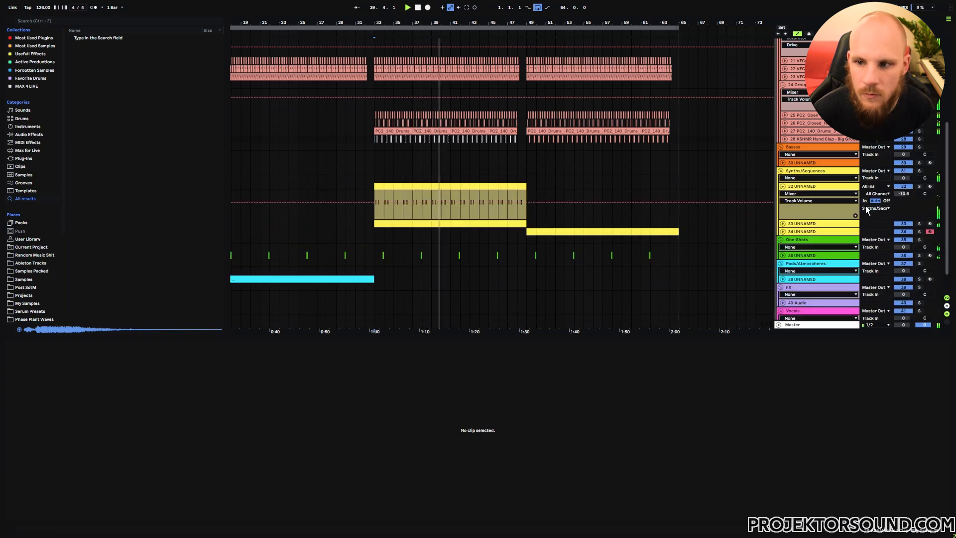
{"action": "left_click", "coordinate": [782, 186]}
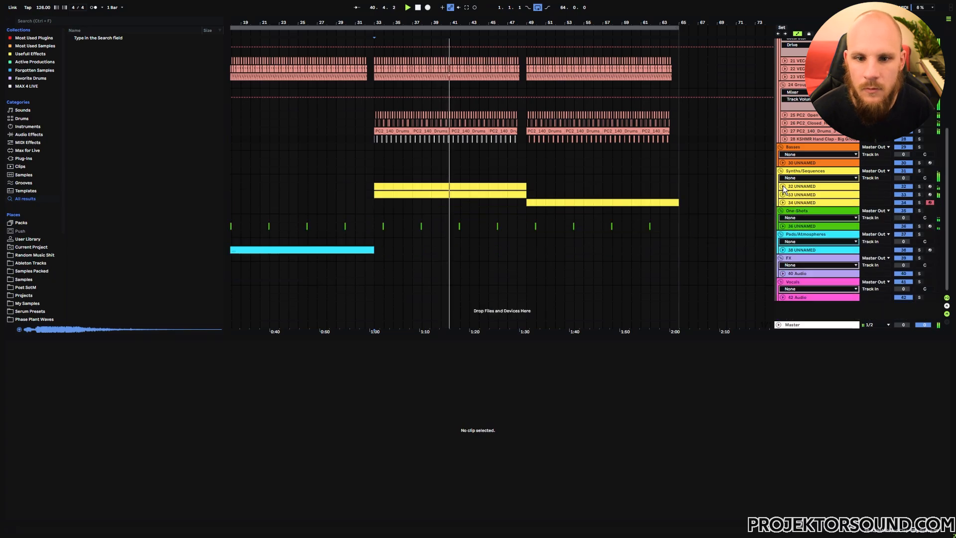
- Play from bar 48, open the Serum synth on track 34 and set its Macro 1 to 0%
{"action": "left_click", "coordinate": [516, 155]}
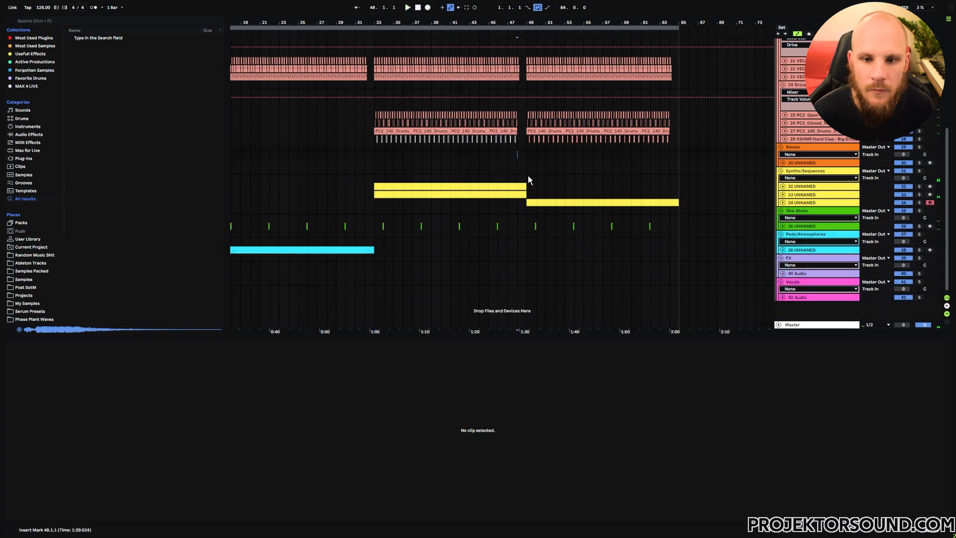
{"action": "key", "text": "space"}
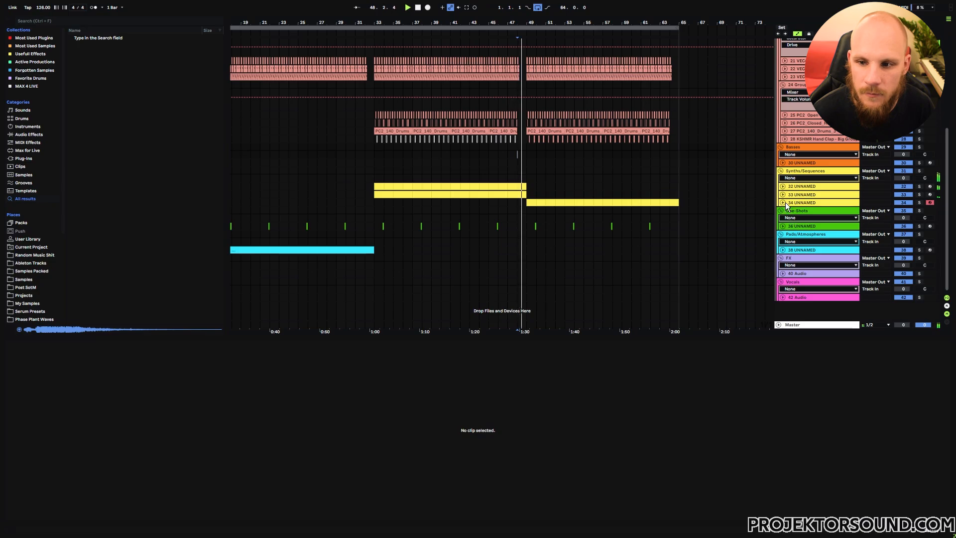
{"action": "left_click", "coordinate": [784, 202]}
{"action": "scroll", "coordinate": [801, 202], "scroll_direction": "up", "scroll_amount": 3}
{"action": "left_click", "coordinate": [63, 443]}
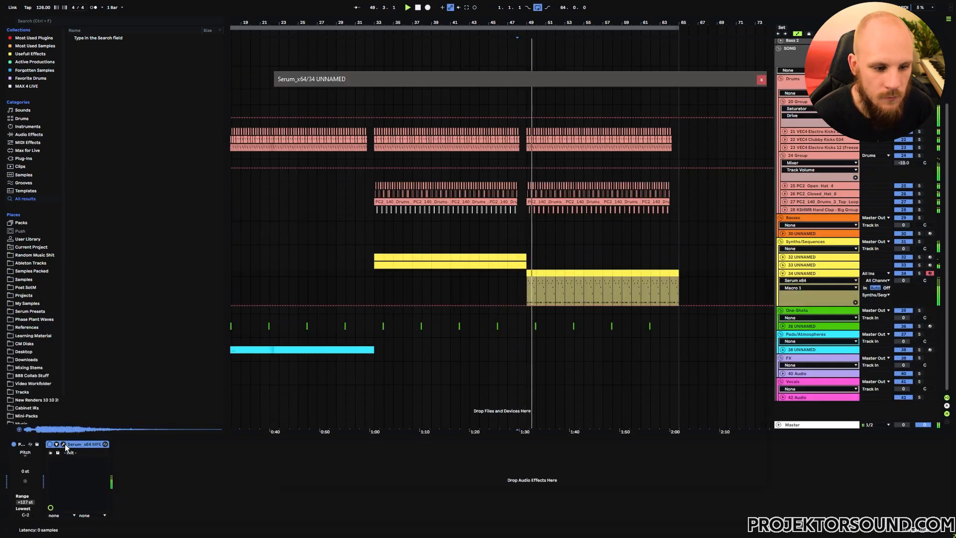
{"action": "left_click_drag", "start_coordinate": [287, 326], "coordinate": [287, 384]}
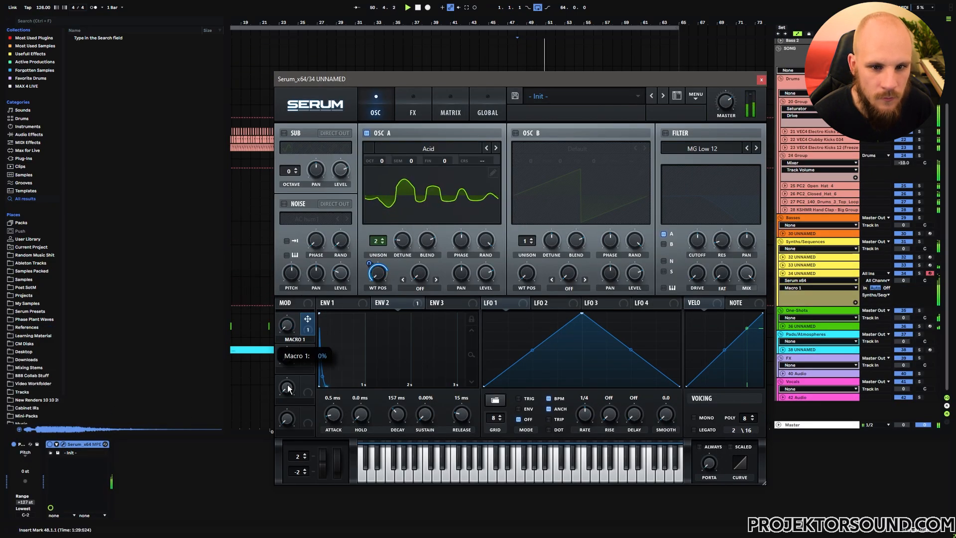
{"action": "left_click", "coordinate": [761, 80]}
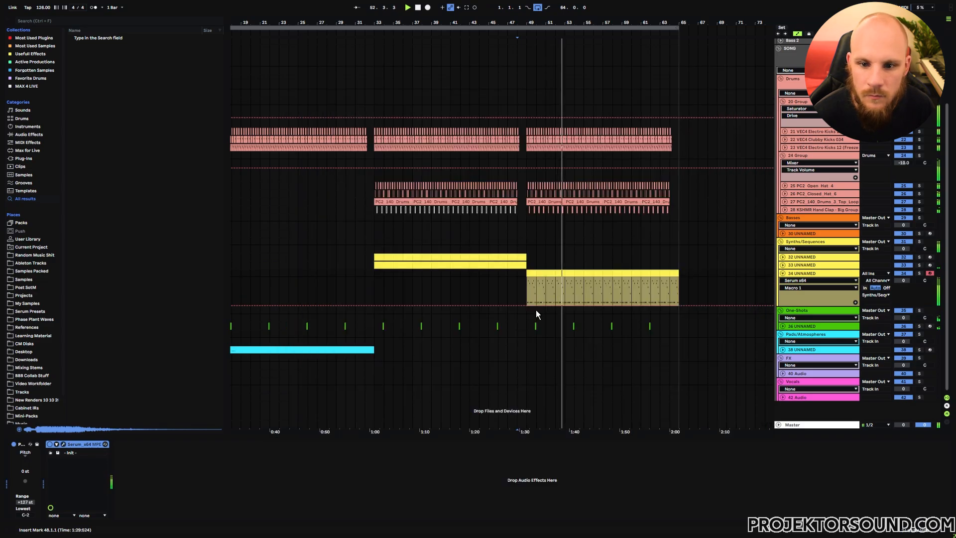
- Draw a rise-and-fall Macro 1 automation over bars 49 to 52 on track 34 and repeat it to bar 65
{"action": "left_click_drag", "start_coordinate": [548, 305], "coordinate": [528, 293]}
{"action": "left_click", "coordinate": [566, 287]}
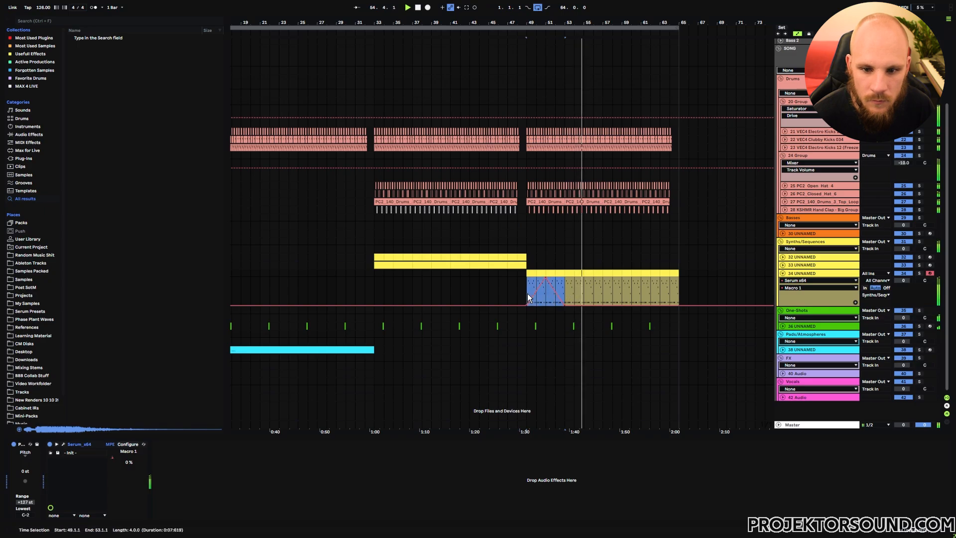
{"action": "key", "text": "ctrl+d"}
{"action": "key", "text": "ctrl+d"}
{"action": "key", "text": "ctrl+d"}
{"action": "left_click", "coordinate": [529, 291]}
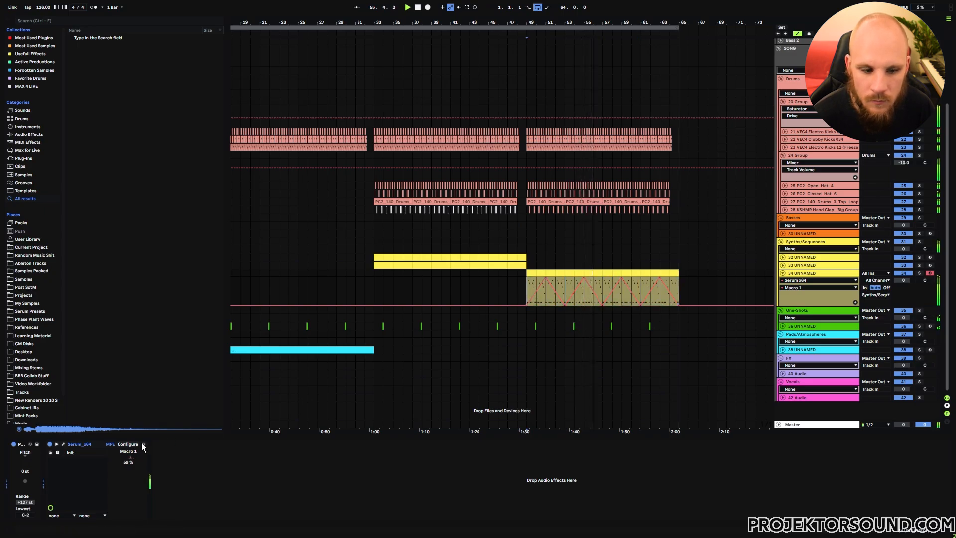
- Enable the MG Low 12 filter in track 34's Serum and set its cutoff to about 1288 Hz
{"action": "left_click", "coordinate": [64, 444]}
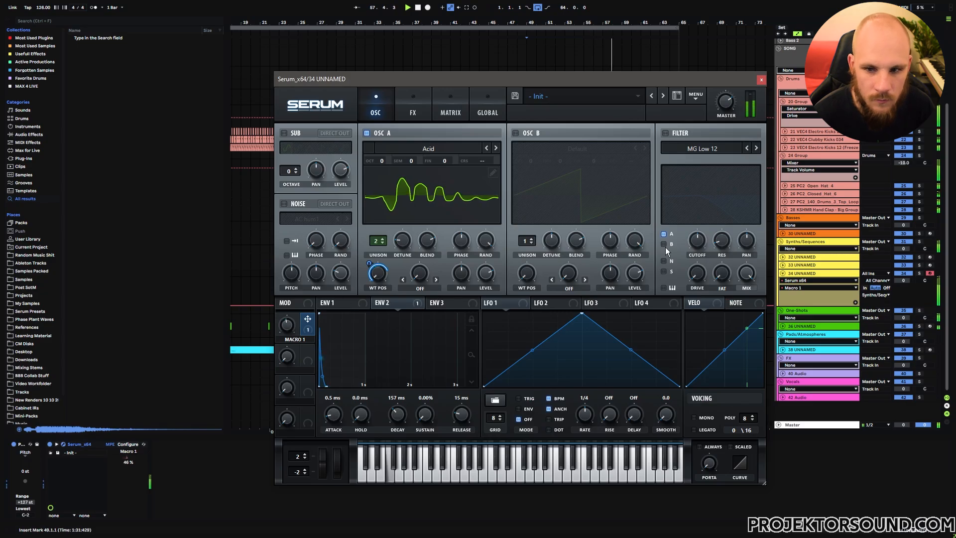
{"action": "left_click", "coordinate": [665, 132]}
{"action": "left_click", "coordinate": [697, 240]}
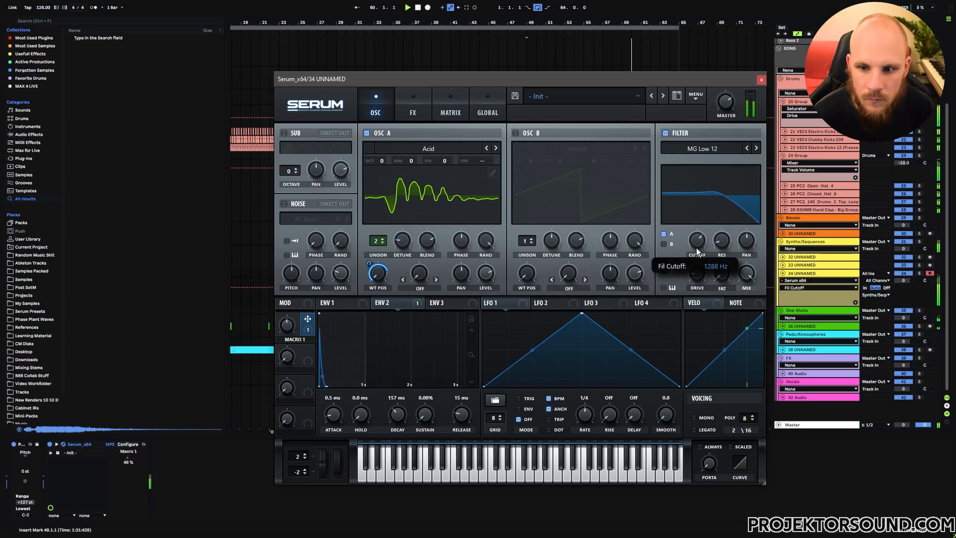
{"action": "left_click", "coordinate": [761, 80]}
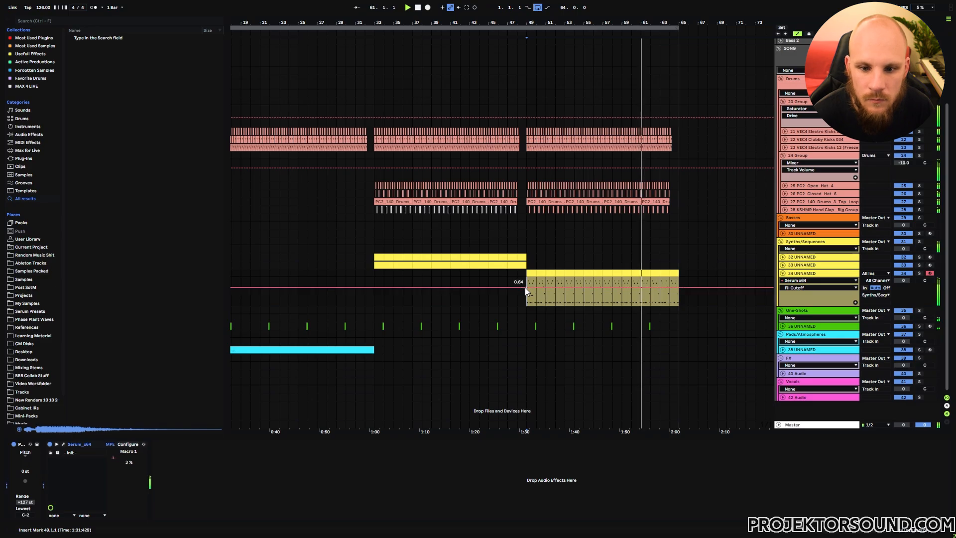
- Automate track 34's filter cutoff to rise gradually from 0.60 at bar 49 to the clip's end, playing from bar 49
{"action": "key", "text": "space"}
{"action": "key", "text": "space"}
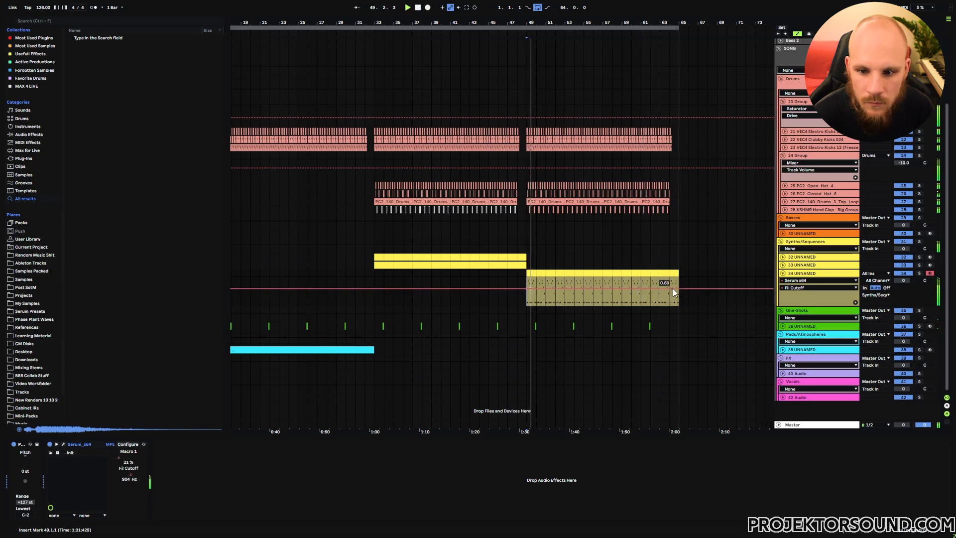
{"action": "left_click_drag", "start_coordinate": [670, 288], "coordinate": [669, 277]}
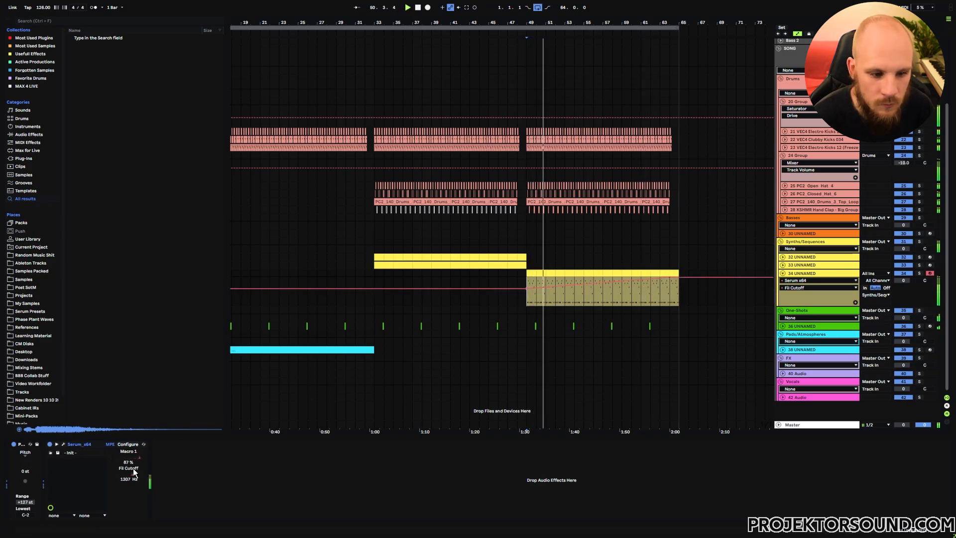
- Enable Serum's Hyper/Dimension effect on track 34, place it after the compressor, and reduce the Hyper mix and Dimension size
{"action": "left_click", "coordinate": [63, 444]}
{"action": "left_click", "coordinate": [415, 107]}
{"action": "left_click", "coordinate": [288, 136]}
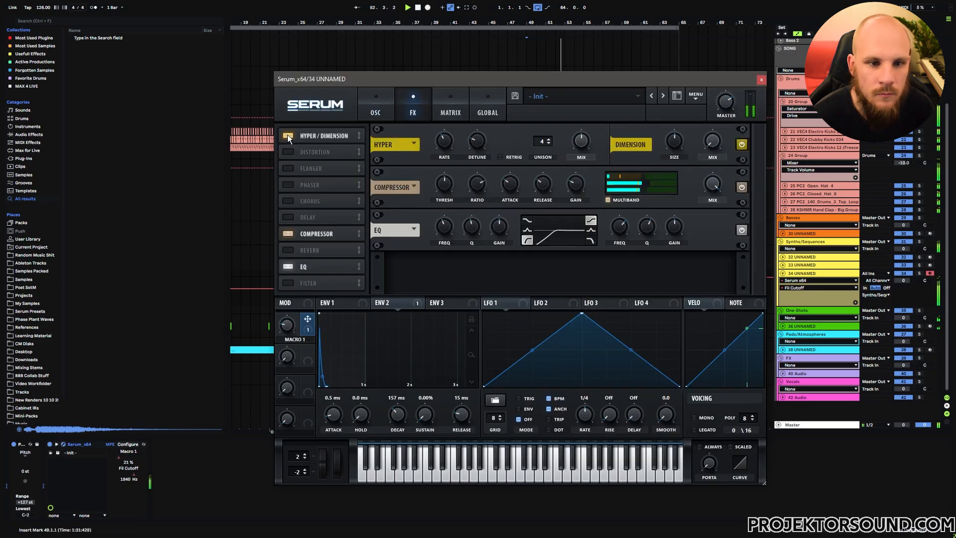
{"action": "left_click_drag", "start_coordinate": [321, 203], "coordinate": [327, 232]}
{"action": "left_click_drag", "start_coordinate": [584, 187], "coordinate": [593, 315]}
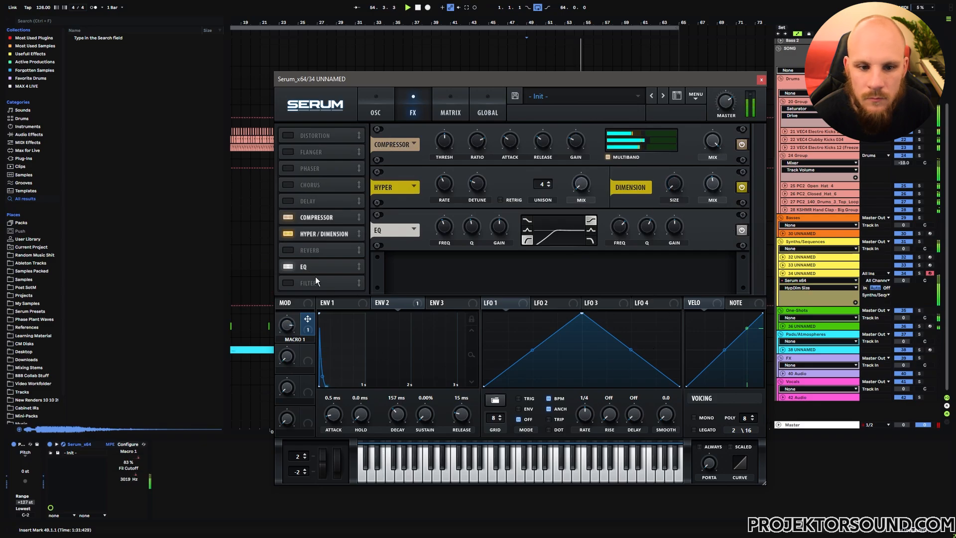
- Enable Serum's reverb on track 34 and adjust its mix, then lower the track's volume
{"action": "left_click", "coordinate": [287, 250]}
{"action": "left_click_drag", "start_coordinate": [713, 234], "coordinate": [714, 225]}
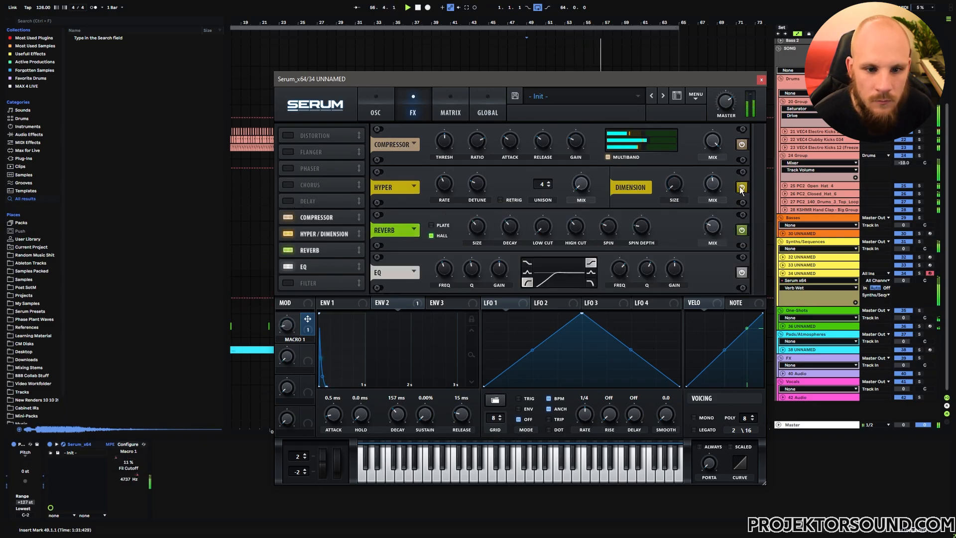
{"action": "left_click", "coordinate": [762, 80]}
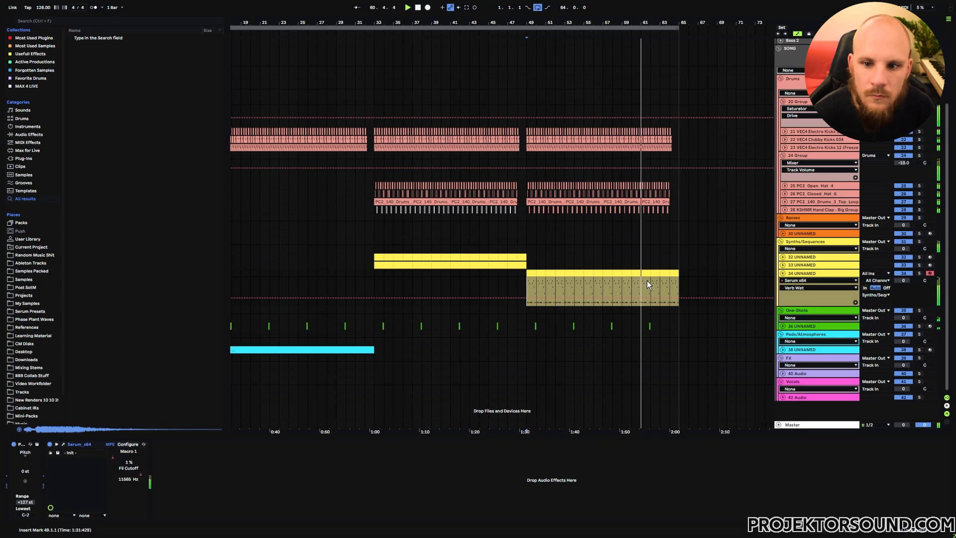
{"action": "left_click_drag", "start_coordinate": [903, 281], "coordinate": [903, 293]}
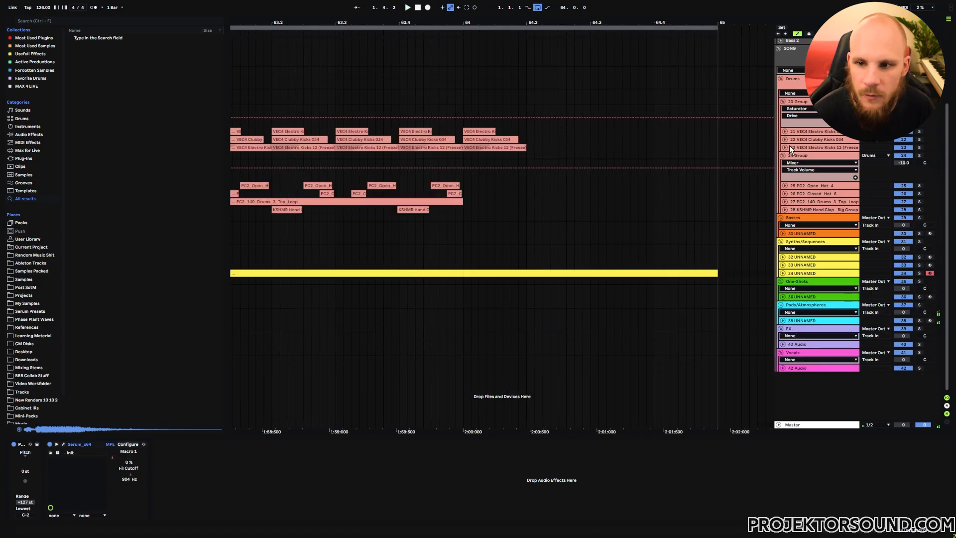
- Unfold track 23 and deactivate its last VEC4 Electro Kicks 12 clip on the first beat of bar 64
{"action": "left_click", "coordinate": [786, 147]}
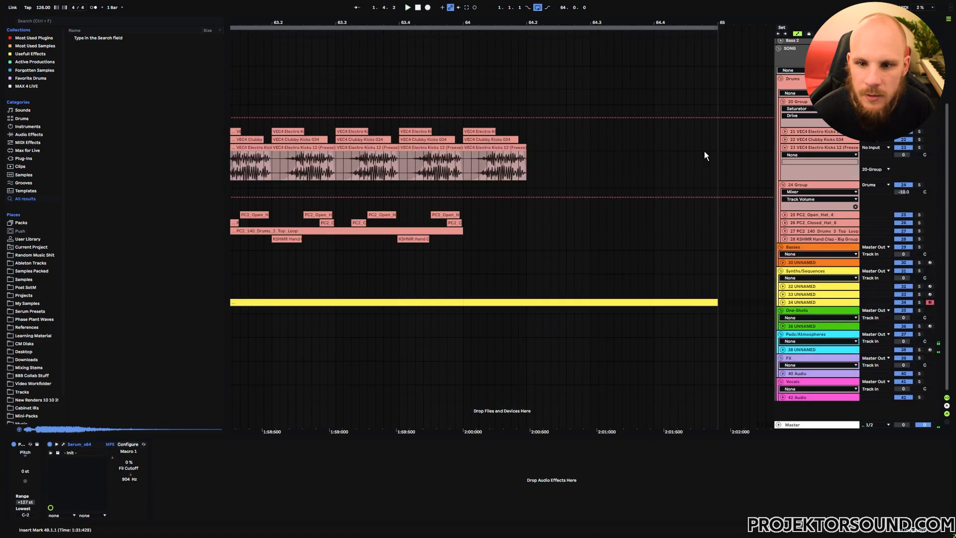
{"action": "left_click", "coordinate": [495, 159]}
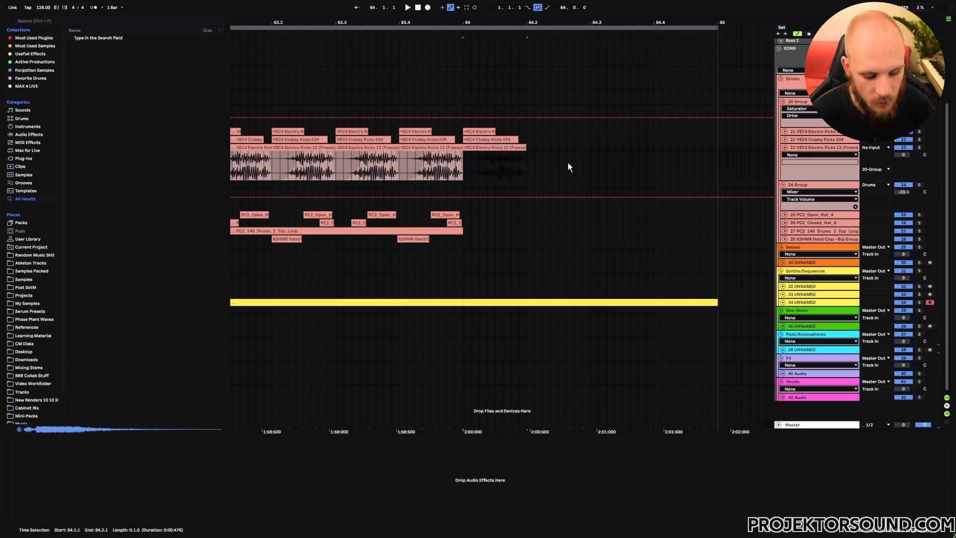
{"action": "key", "text": "0"}
{"action": "left_click", "coordinate": [470, 163]}
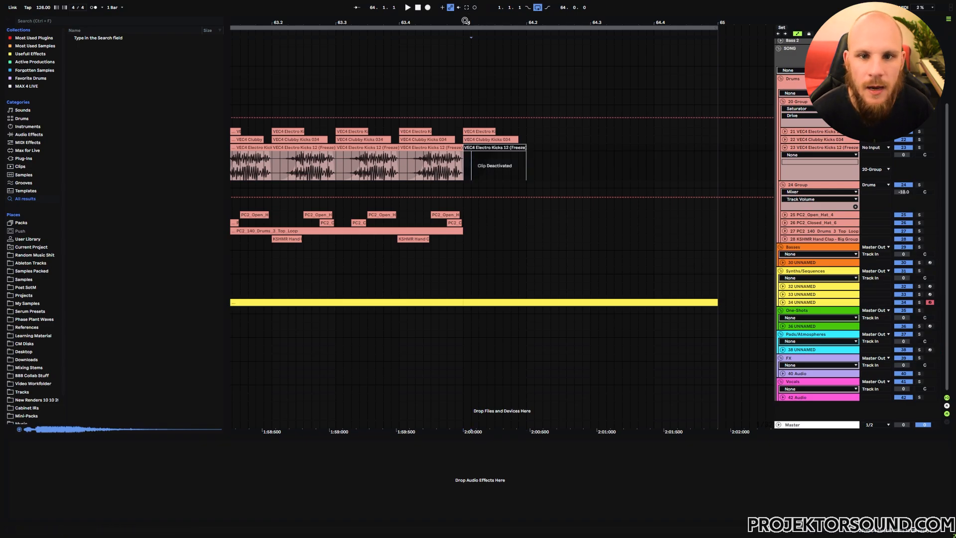
- Deactivate the VEC4 Electro Kicks 12 clip on the first beat of bar 48 as well
{"action": "left_click_drag", "start_coordinate": [464, 20], "coordinate": [465, 4]}
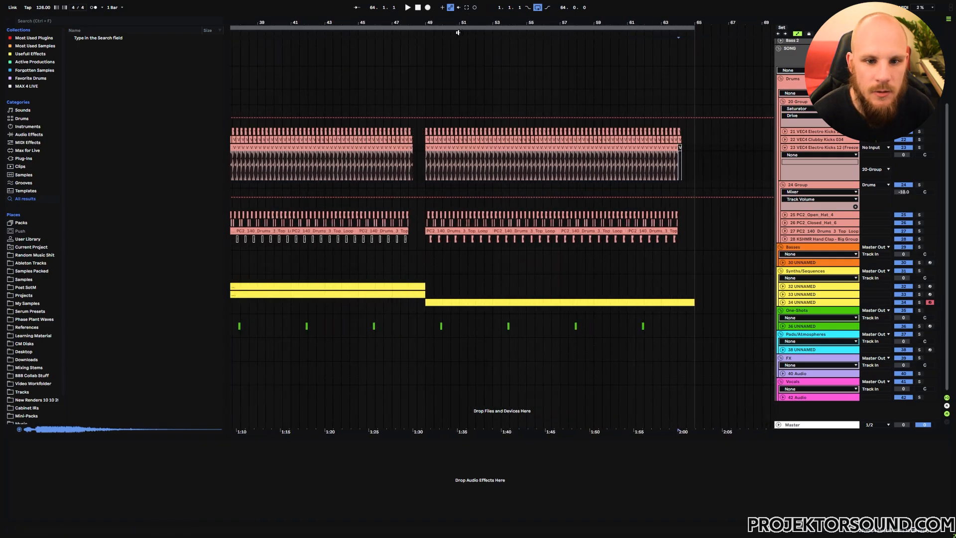
{"action": "left_click_drag", "start_coordinate": [417, 22], "coordinate": [411, 26]}
{"action": "left_click", "coordinate": [400, 144]}
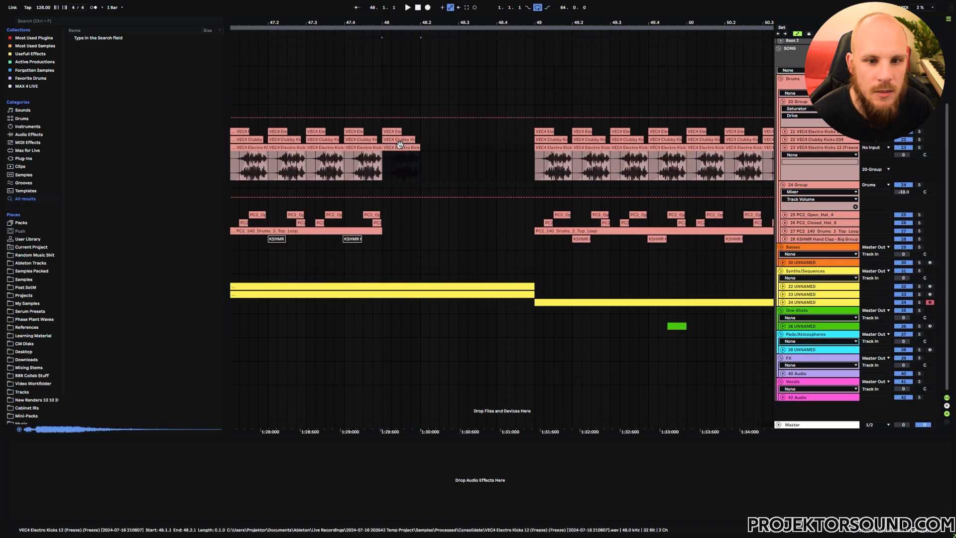
{"action": "left_click", "coordinate": [387, 154]}
- Play the break from bar 45 and deactivate track 23's clip on the first beat of bar 32
{"action": "key", "text": "space"}
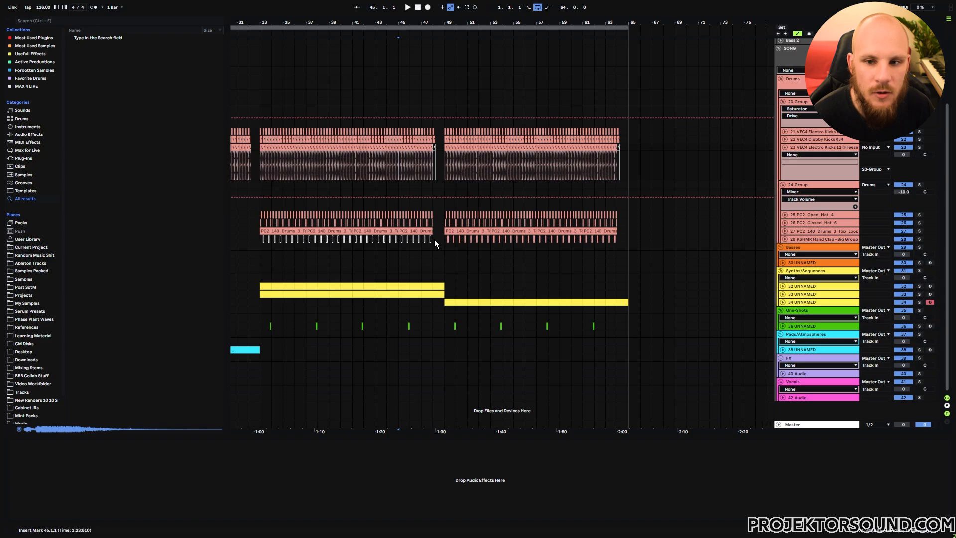
{"action": "key", "text": "space"}
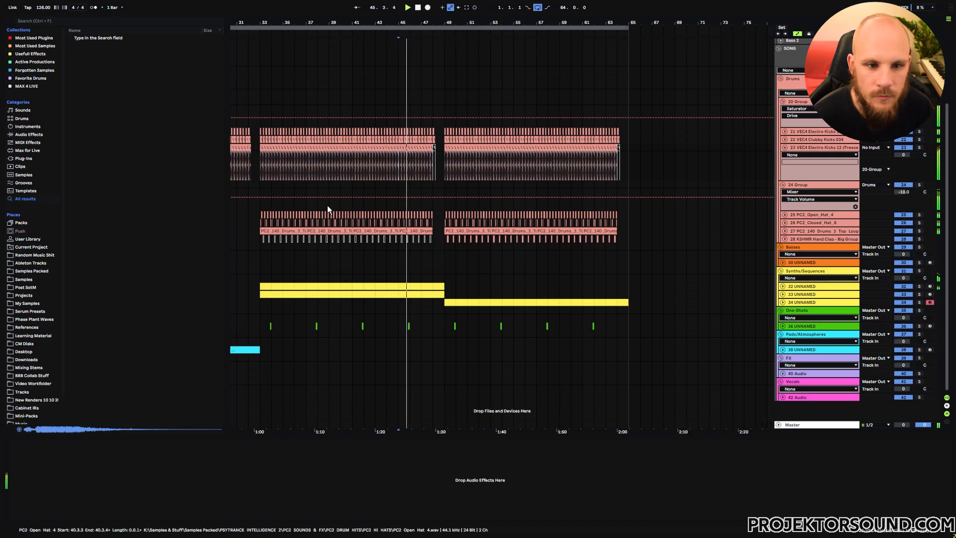
{"action": "left_click", "coordinate": [255, 171]}
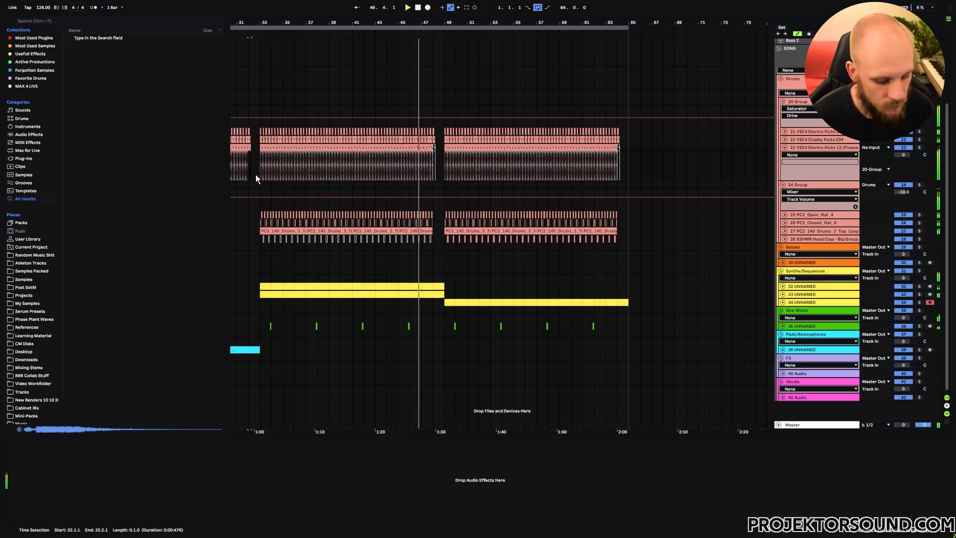
{"action": "key", "text": "0"}
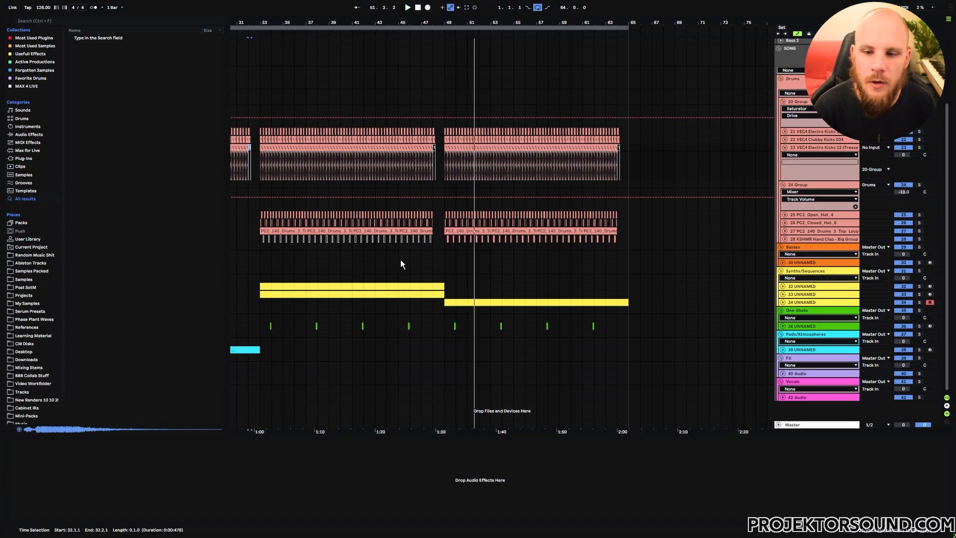
{"action": "left_click_drag", "start_coordinate": [413, 199], "coordinate": [743, 197]}
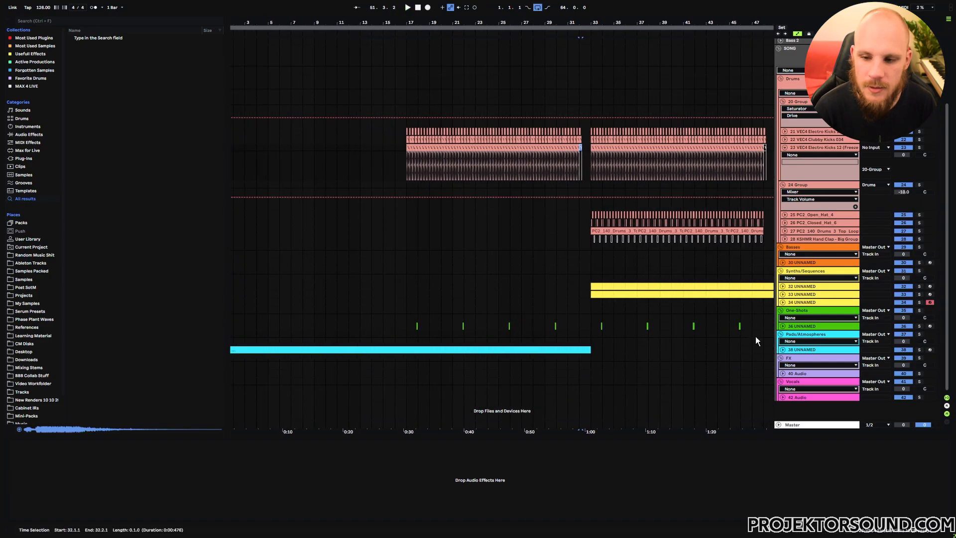
{"action": "left_click_drag", "start_coordinate": [572, 258], "coordinate": [583, 258]}
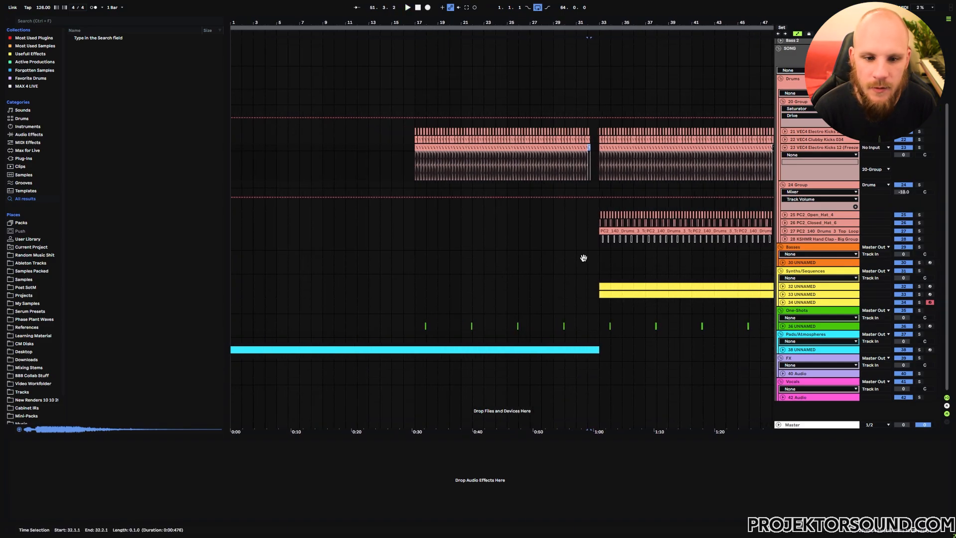
- Unfold audio track 40 and browse Sounds of KSHMR Vol 4's FX samples to the Ambiance - Scenes folder
{"action": "left_click", "coordinate": [783, 373]}
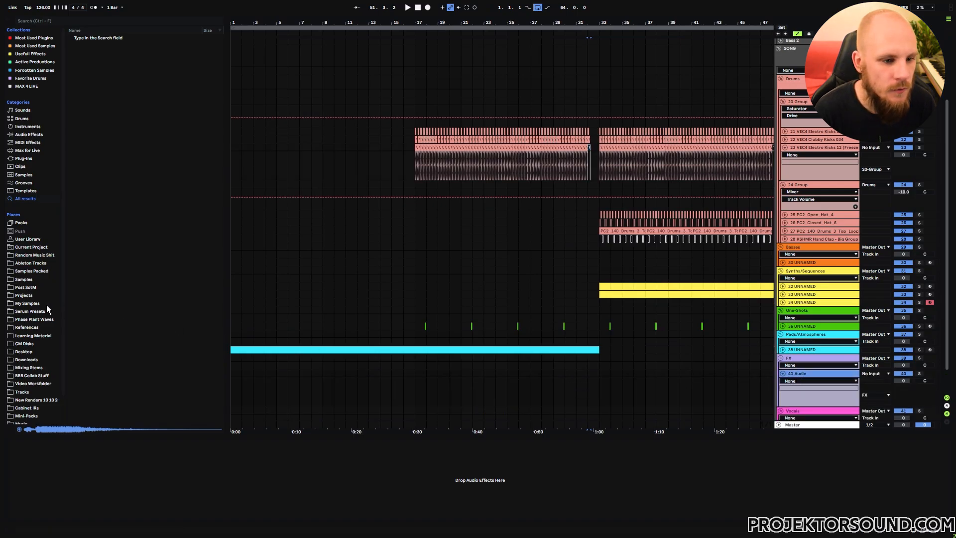
{"action": "left_click", "coordinate": [38, 272]}
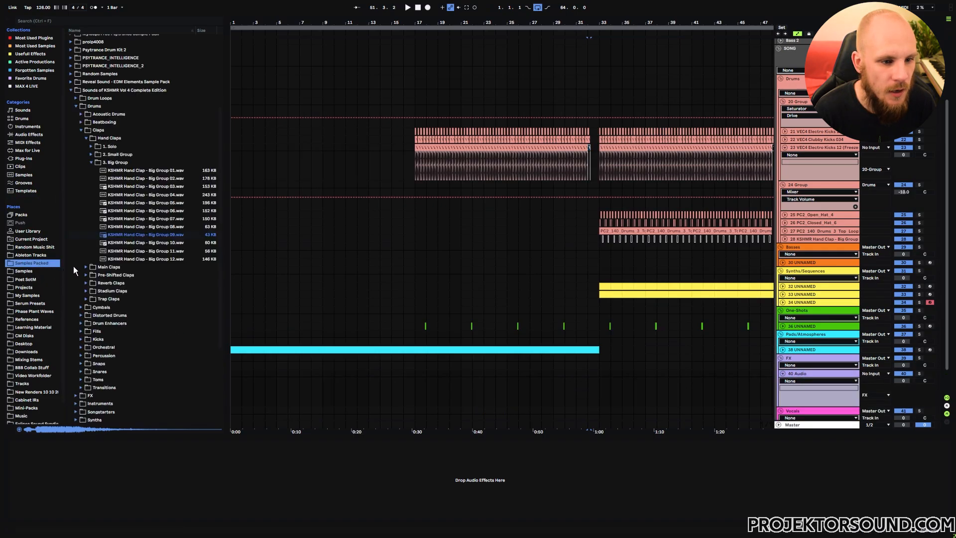
{"action": "left_click", "coordinate": [76, 106]}
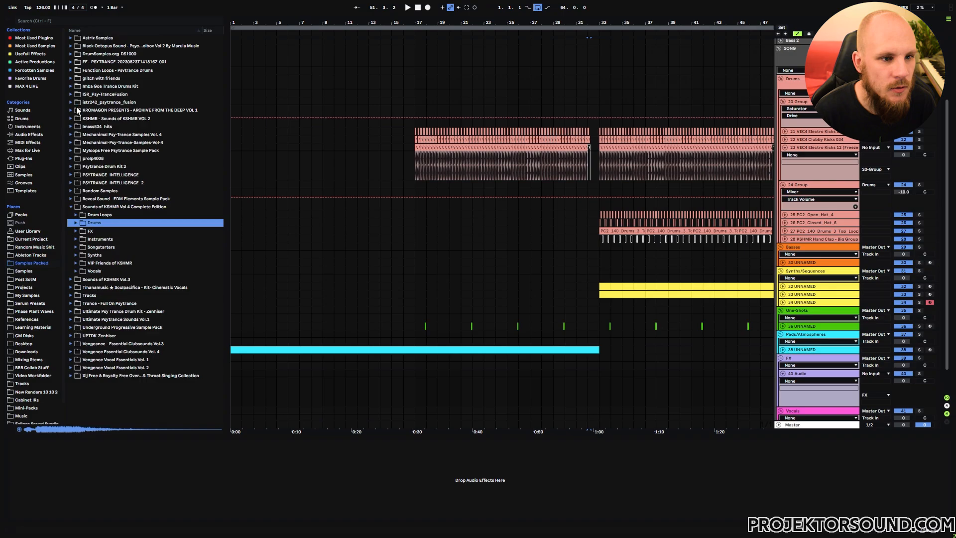
{"action": "left_click", "coordinate": [76, 230]}
{"action": "left_click", "coordinate": [80, 239]}
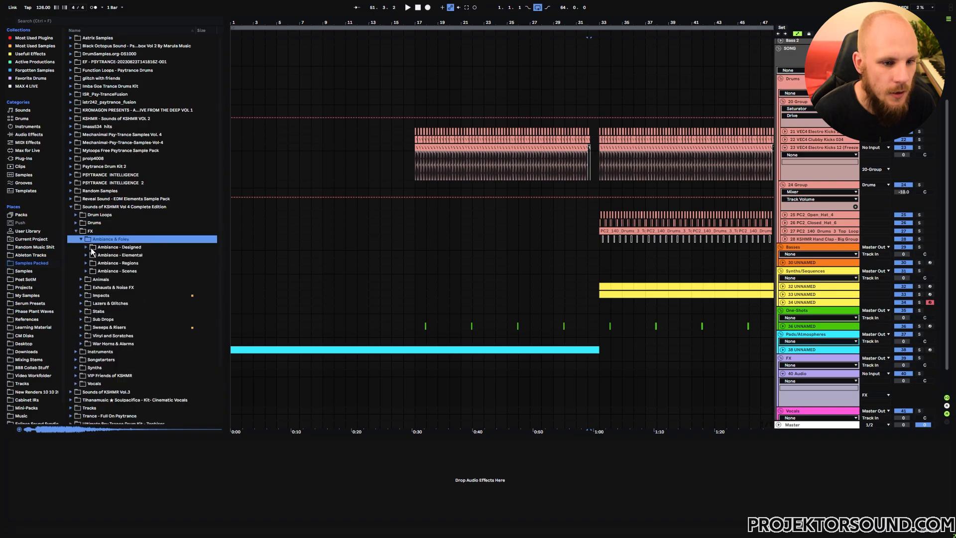
{"action": "left_click", "coordinate": [87, 270]}
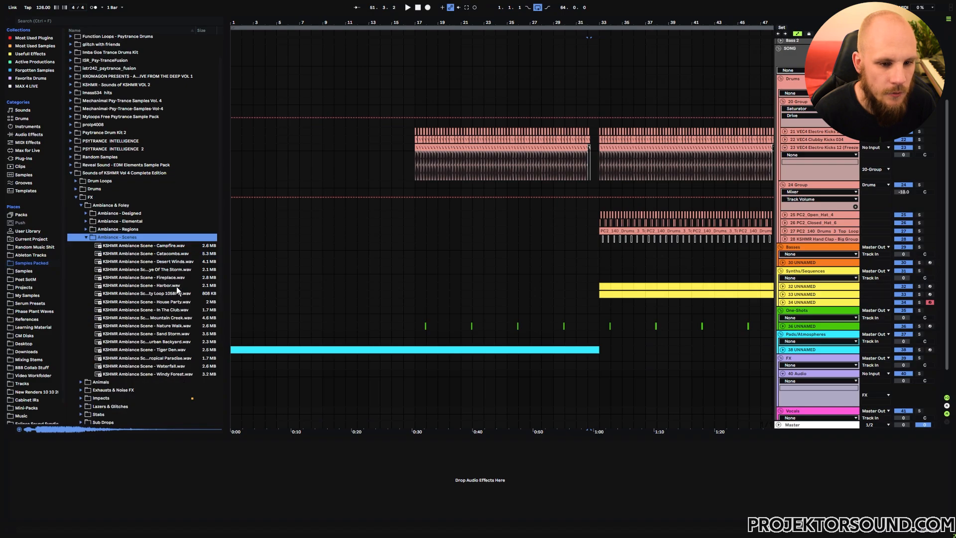
- Preview Catacombs and Desert Winds, place KSHMR Ambiance Scene - Desert Winds on track 40 at bar 1 and lower the track's volume
{"action": "left_click", "coordinate": [154, 254]}
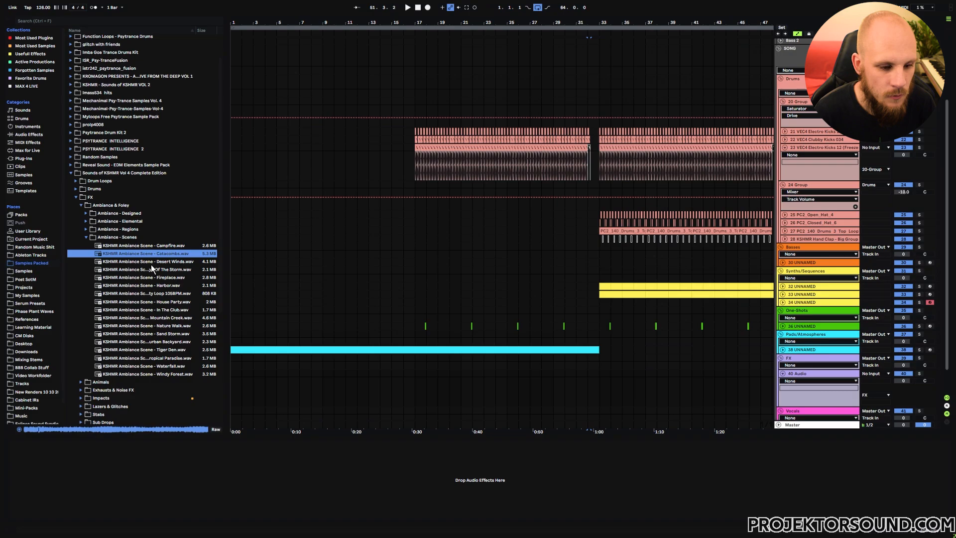
{"action": "left_click", "coordinate": [152, 263]}
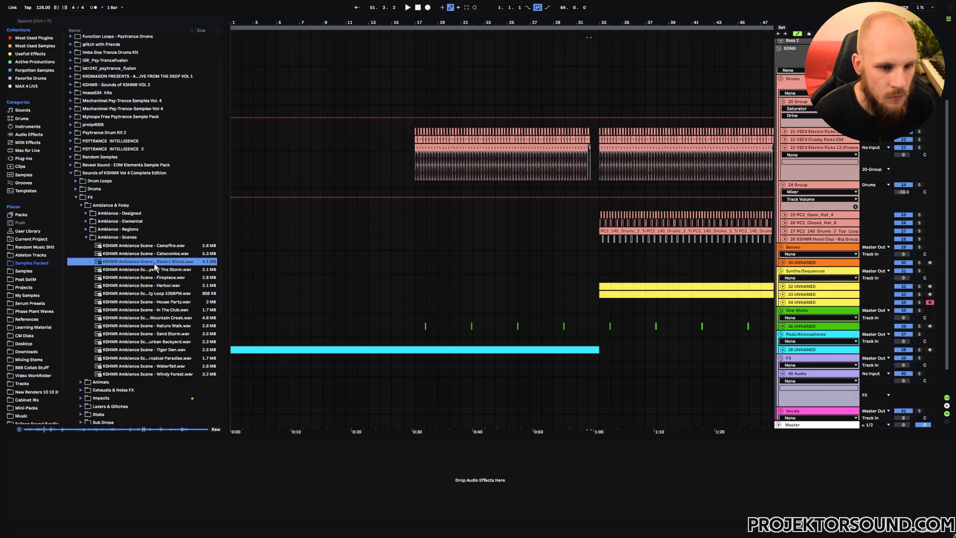
{"action": "left_click_drag", "start_coordinate": [154, 263], "coordinate": [249, 380]}
{"action": "key", "text": "space"}
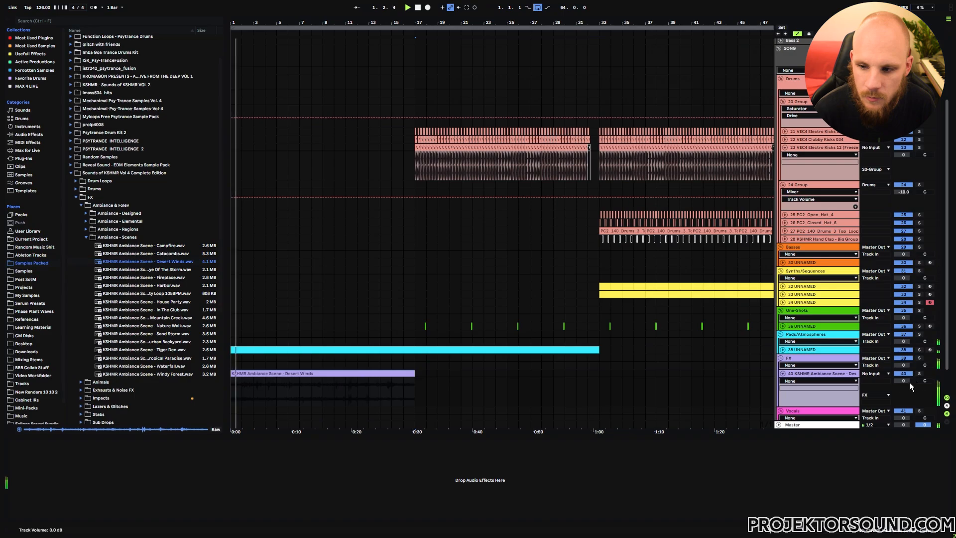
{"action": "left_click_drag", "start_coordinate": [904, 381], "coordinate": [904, 396]}
- Set the Desert Winds clip's warp mode to Texture, then solo track 40 and play it from bar 2
{"action": "double_click", "coordinate": [372, 394]}
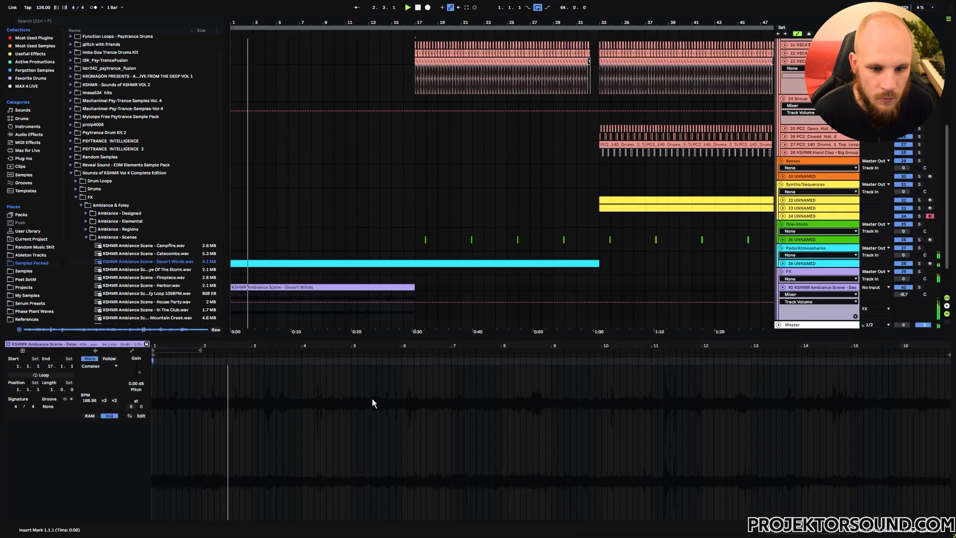
{"action": "left_click", "coordinate": [106, 367]}
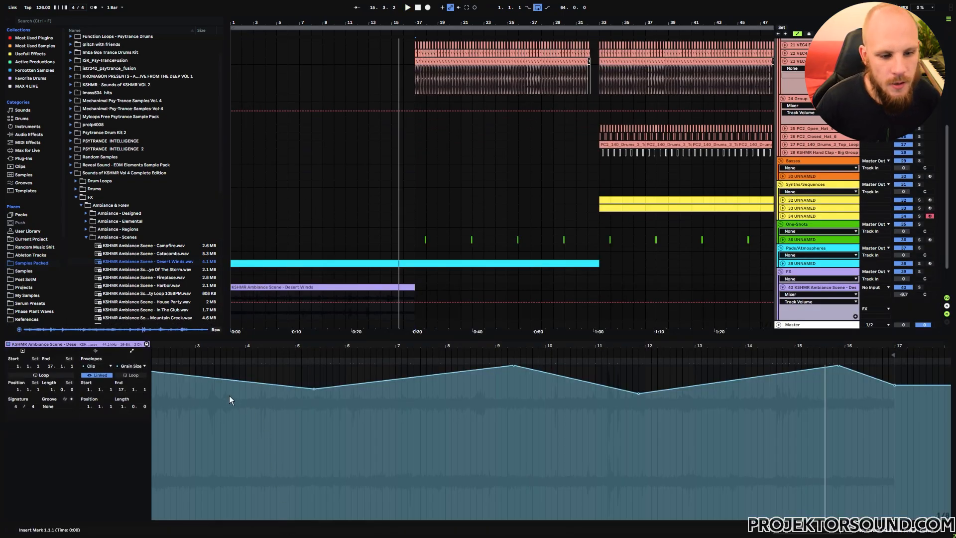
{"action": "left_click", "coordinate": [96, 352]}
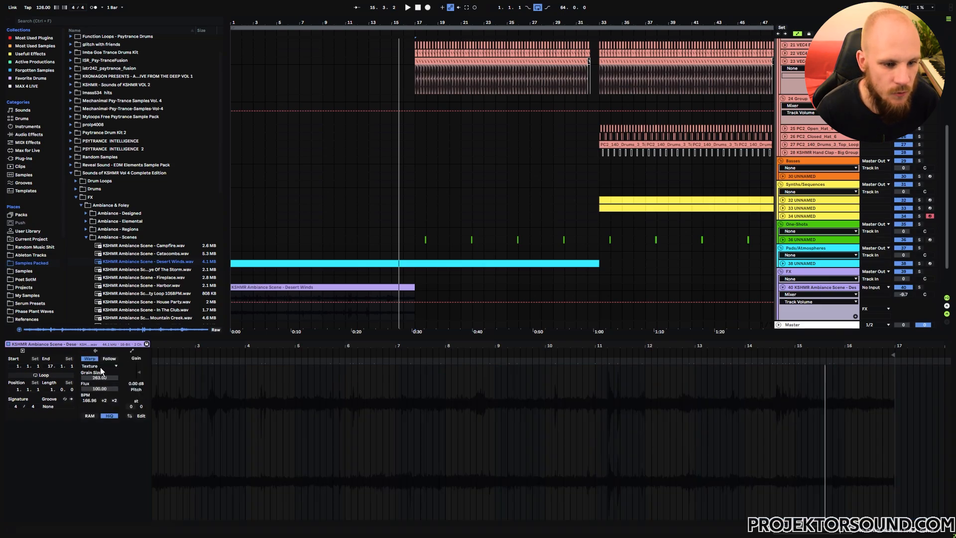
{"action": "left_click", "coordinate": [919, 287]}
{"action": "left_click", "coordinate": [246, 310]}
{"action": "key", "text": "space"}
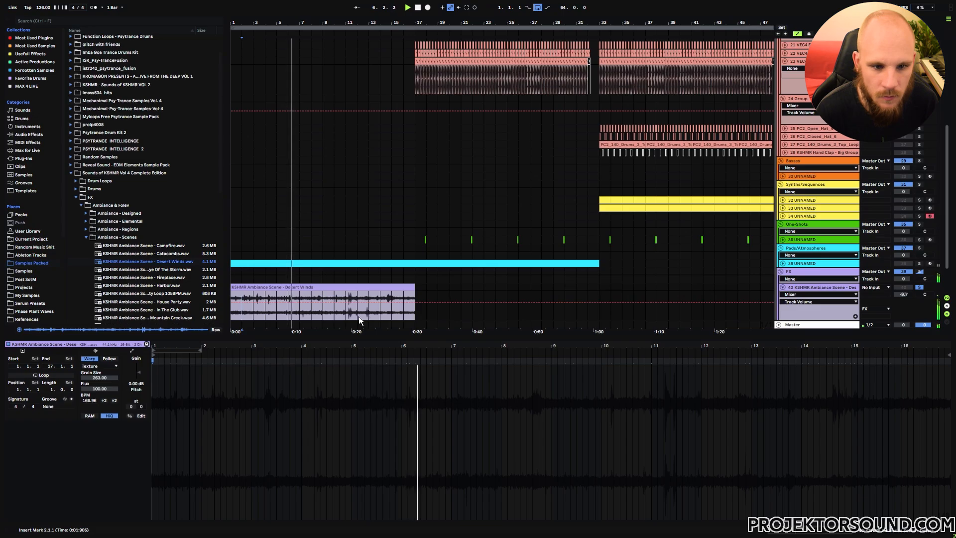
{"action": "key", "text": "space"}
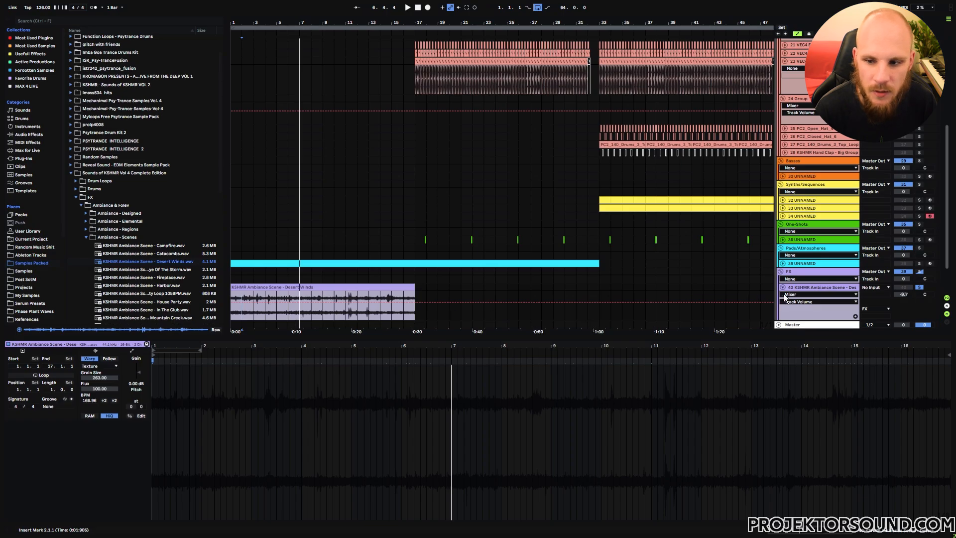
- Add an Echo to track 40 and, during playback from bar 3, set its feedback to 83 % and dry/wet to 44 %
{"action": "double_click", "coordinate": [806, 288]}
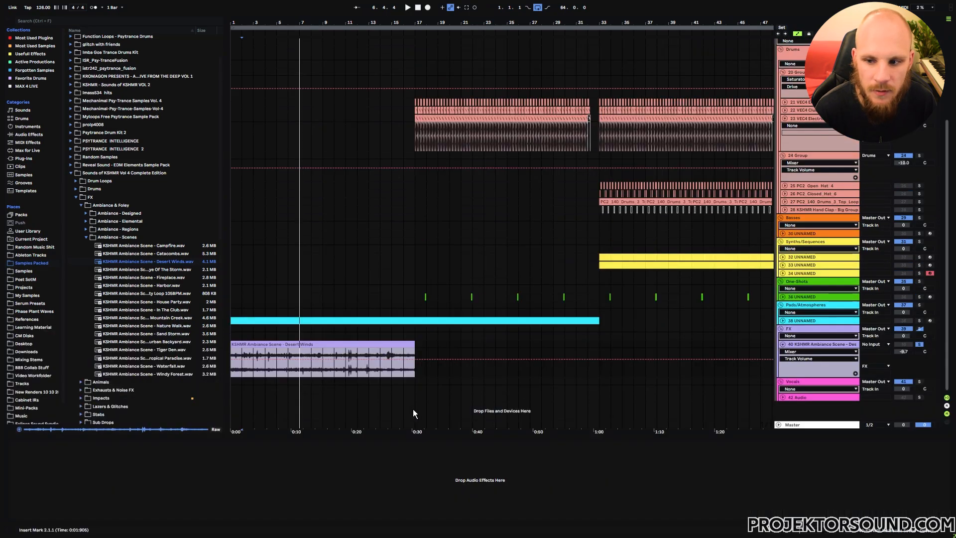
{"action": "right_click", "coordinate": [255, 480]}
{"action": "left_click", "coordinate": [288, 439]}
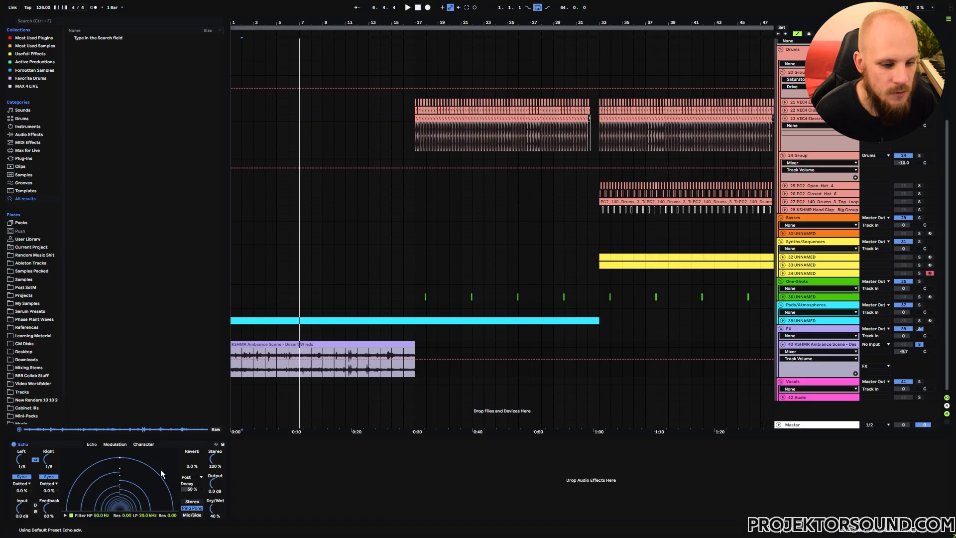
{"action": "left_click", "coordinate": [253, 367]}
{"action": "key", "text": "space"}
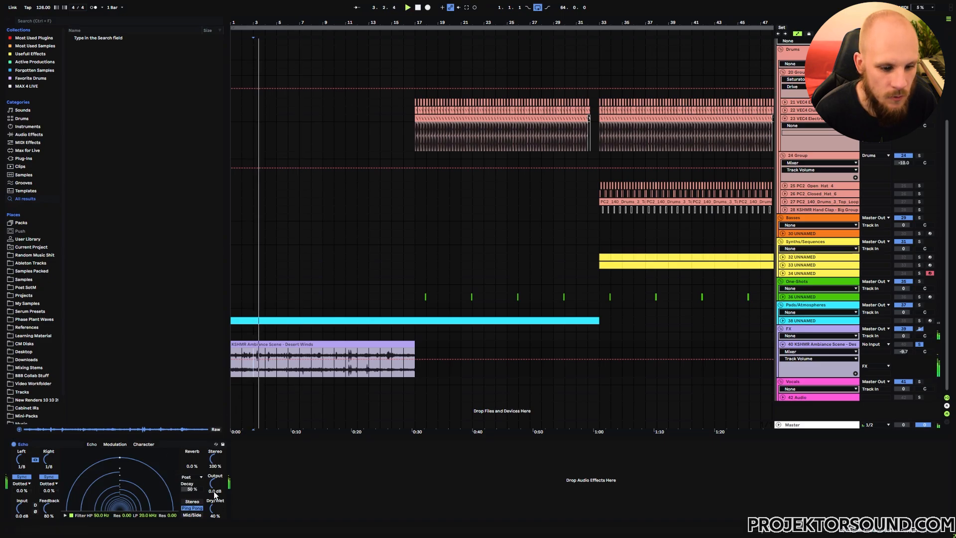
{"action": "left_click_drag", "start_coordinate": [47, 507], "coordinate": [48, 502]}
{"action": "left_click_drag", "start_coordinate": [213, 509], "coordinate": [213, 506]}
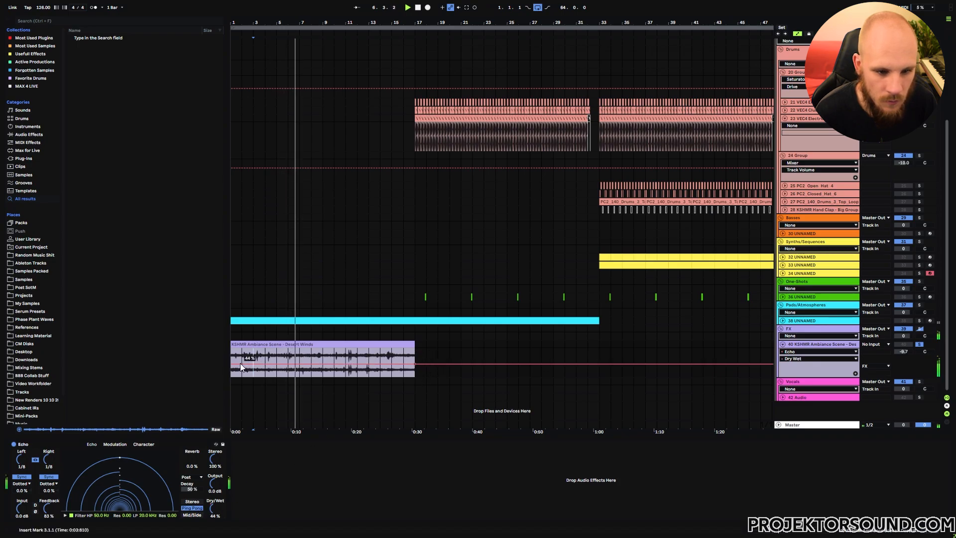
- Automate the Echo's dry/wet to rise from bar 1 to 44 % at bar 17, then unsolo and fold track 40
{"action": "left_click_drag", "start_coordinate": [236, 364], "coordinate": [236, 375]}
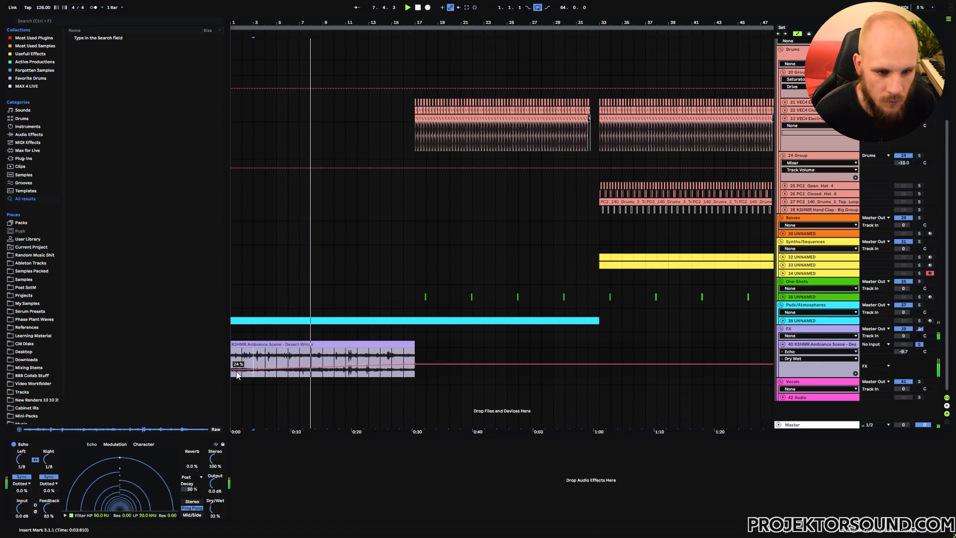
{"action": "left_click", "coordinate": [918, 344]}
{"action": "left_click", "coordinate": [782, 344]}
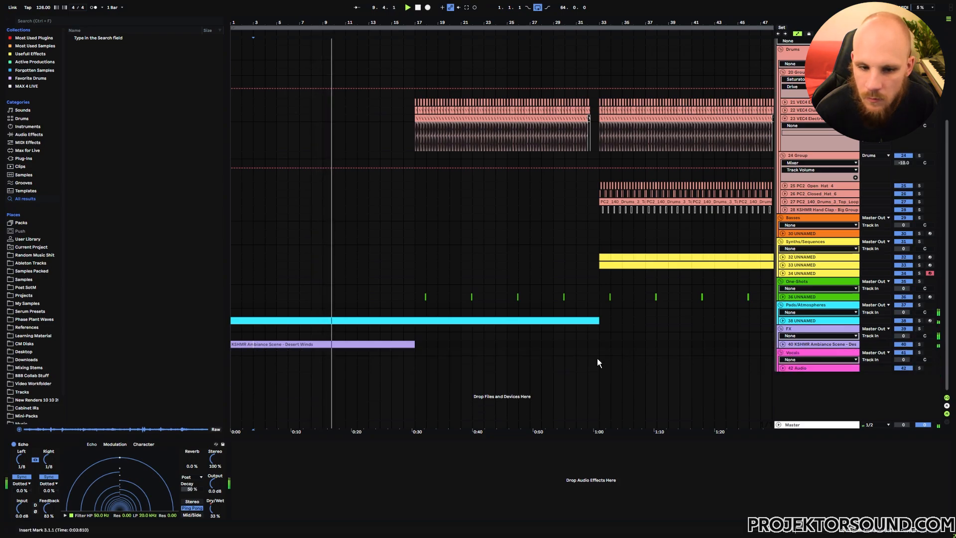
- Add a Utility to pad track 38 and automate its gain to rise from -11.5 dB at bar 1, then fold the track
{"action": "left_click", "coordinate": [782, 321]}
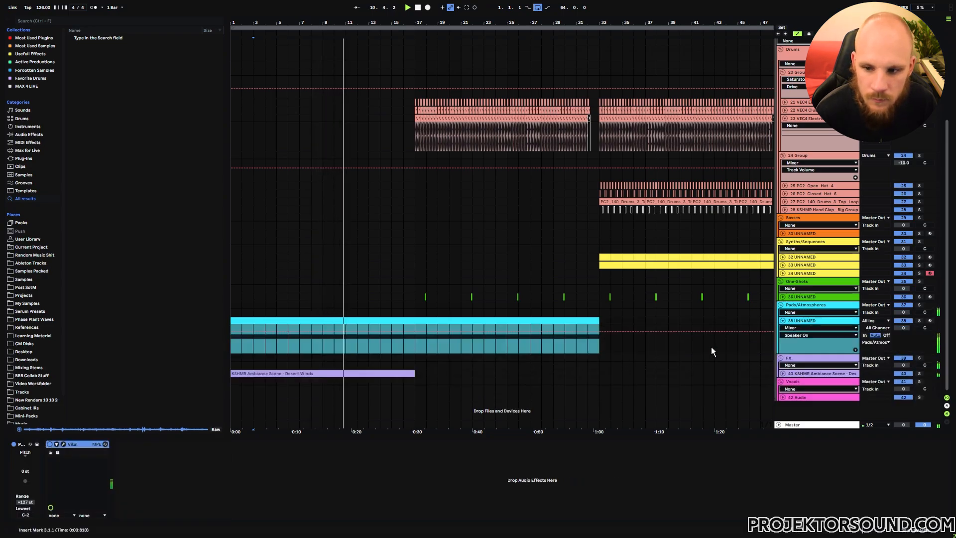
{"action": "right_click", "coordinate": [275, 481]}
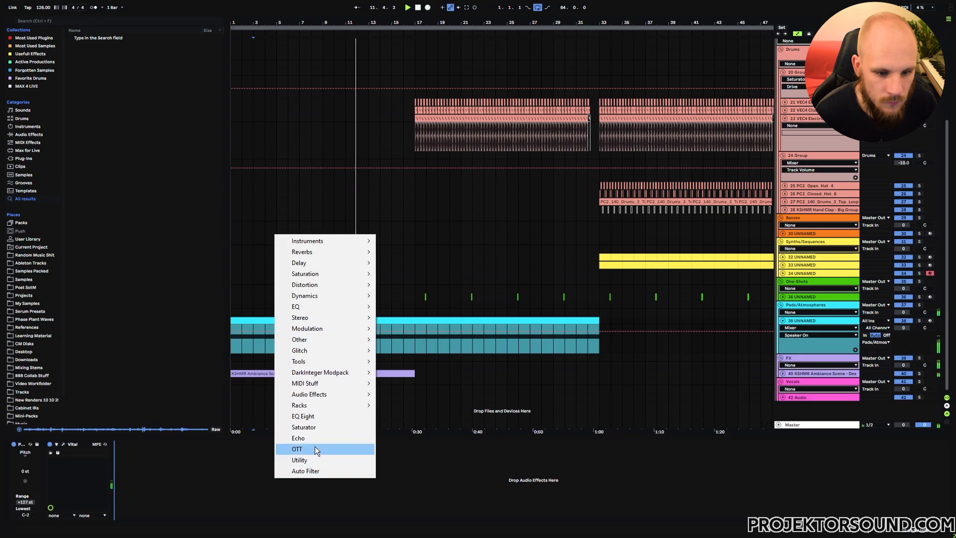
{"action": "left_click", "coordinate": [310, 458]}
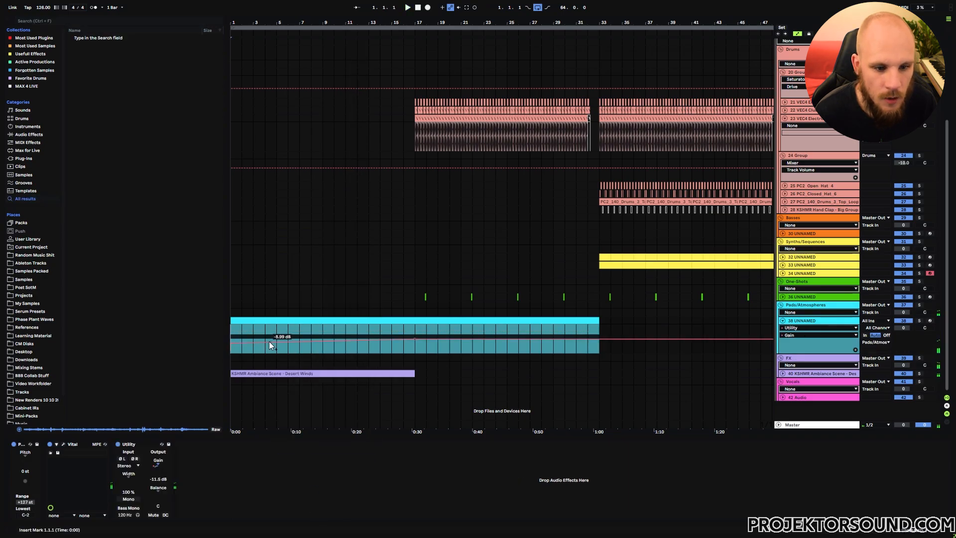
{"action": "left_click", "coordinate": [784, 324]}
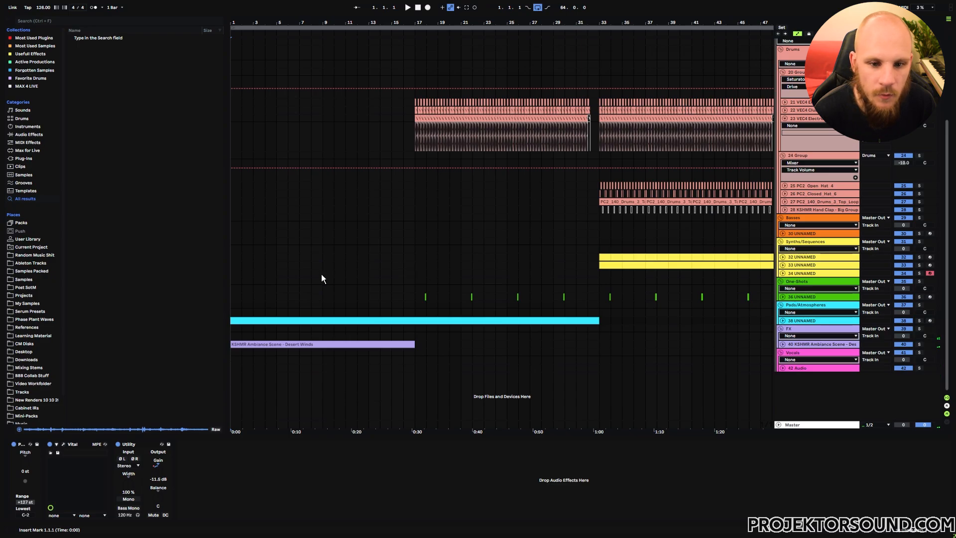
- Copy bars 49 to 57 of track 34 to bars 9 to 17 of a new Serum track 35 and play it soloed
{"action": "left_click", "coordinate": [413, 273]}
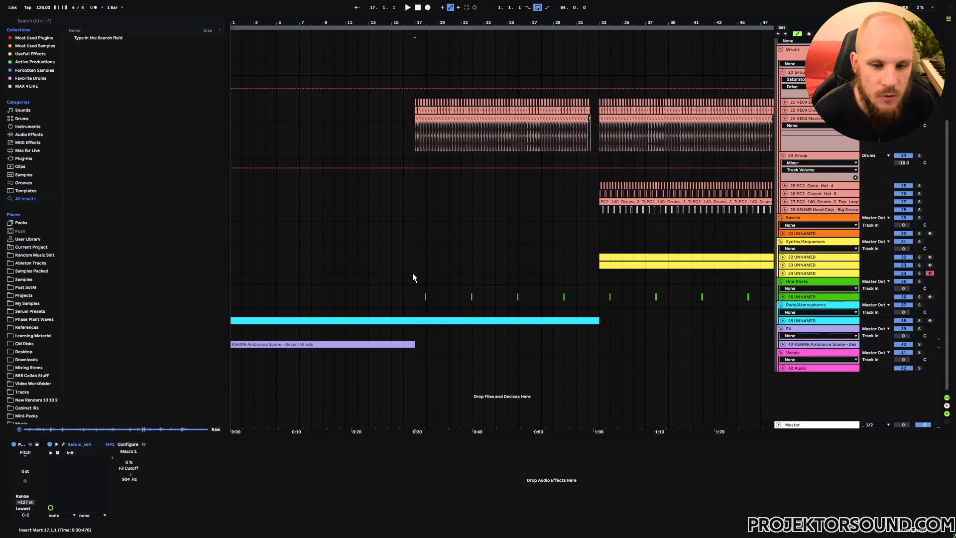
{"action": "left_click_drag", "start_coordinate": [462, 348], "coordinate": [206, 350]}
{"action": "left_click", "coordinate": [784, 277]}
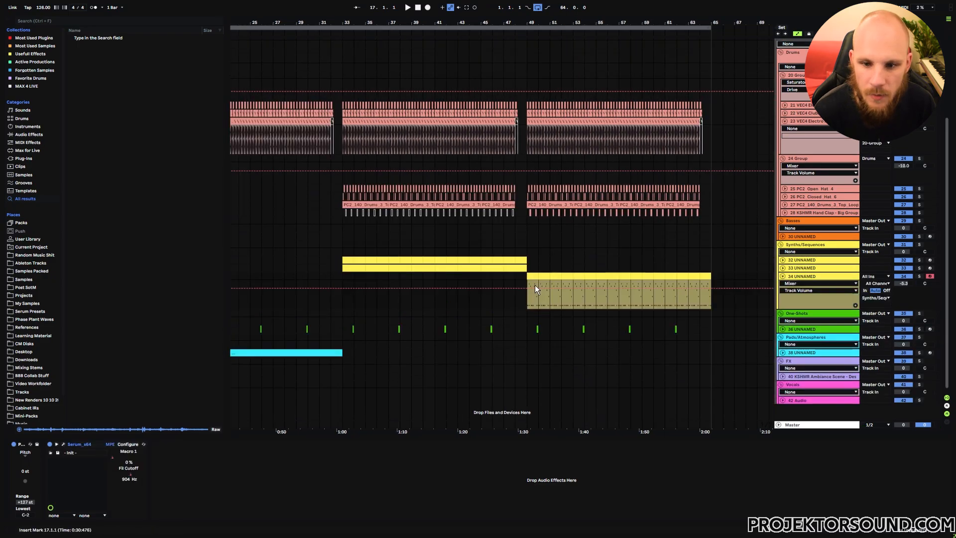
{"action": "left_click", "coordinate": [615, 276], "text": "shift"}
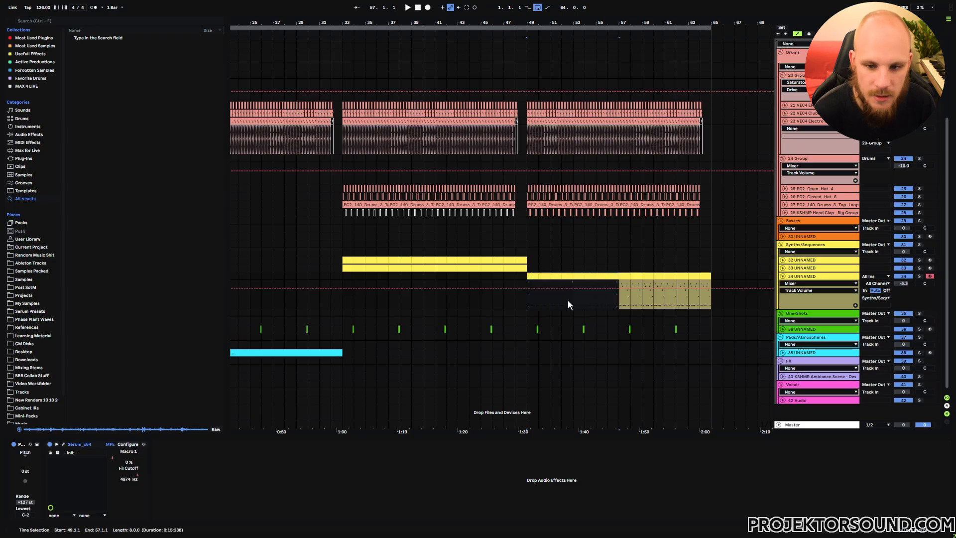
{"action": "scroll", "coordinate": [657, 314], "scroll_direction": "left", "scroll_amount": 5}
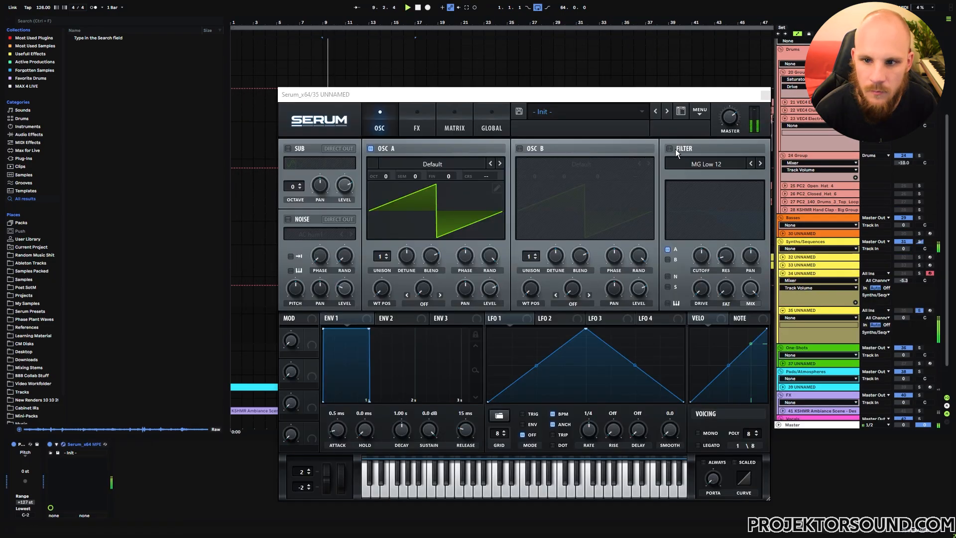
- Enable the filter in track 35's Serum, set its type to Band 24 and adjust its drive
{"action": "left_click", "coordinate": [674, 148]}
{"action": "left_click", "coordinate": [715, 164]}
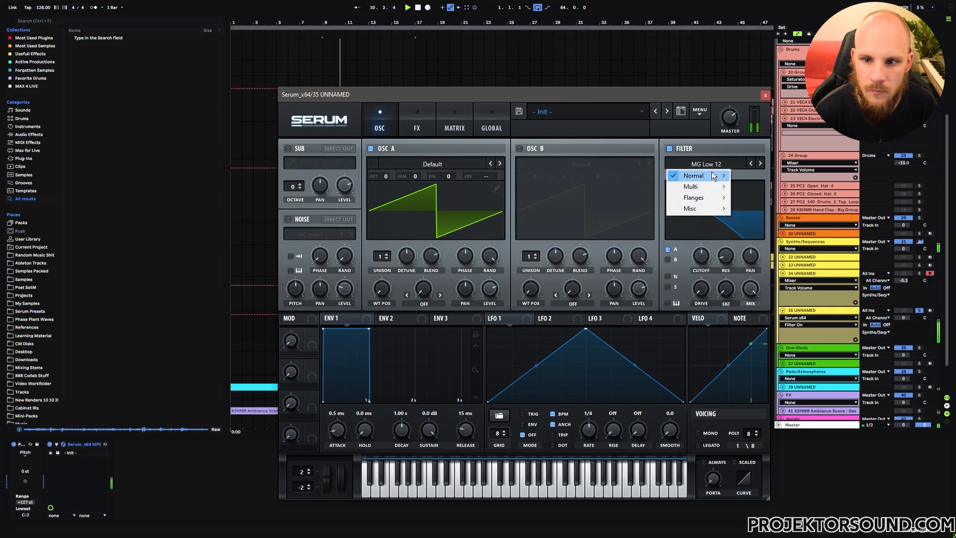
{"action": "mouse_move", "coordinate": [697, 176]}
{"action": "left_click", "coordinate": [766, 326]}
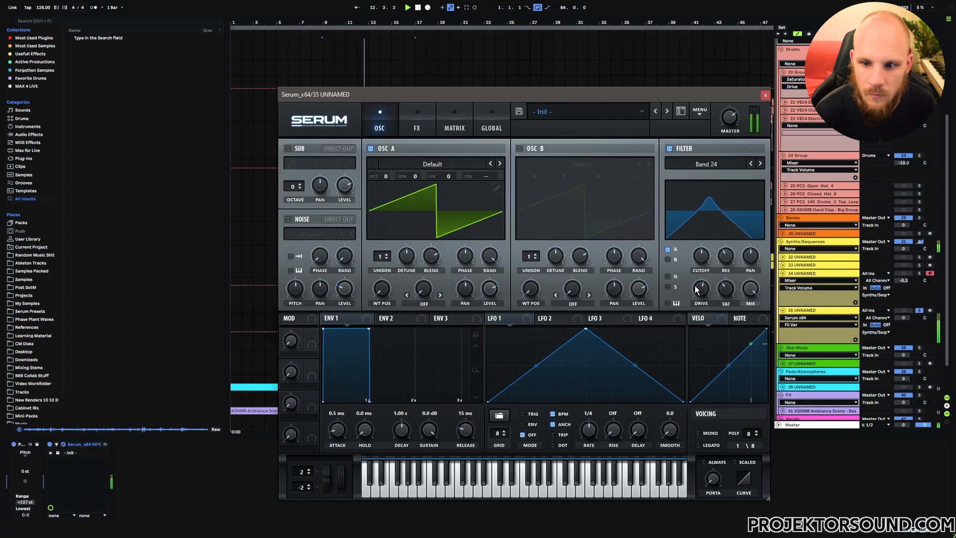
- Enable Serum's Tube distortion with adjusted drive, and a BPM-synced phaser with adjusted rate, feedback and frequency
{"action": "left_click", "coordinate": [416, 128]}
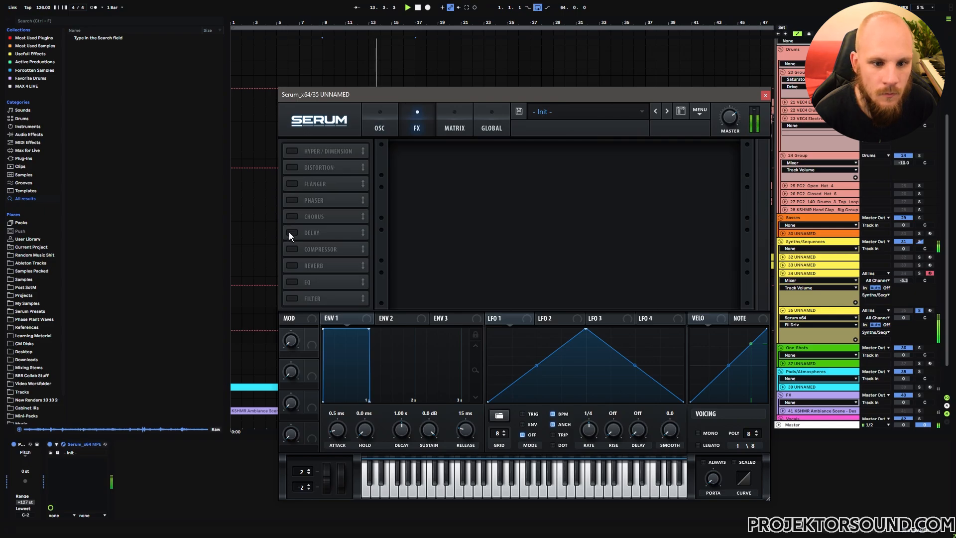
{"action": "left_click", "coordinate": [292, 168]}
{"action": "left_click_drag", "start_coordinate": [639, 157], "coordinate": [647, 128]}
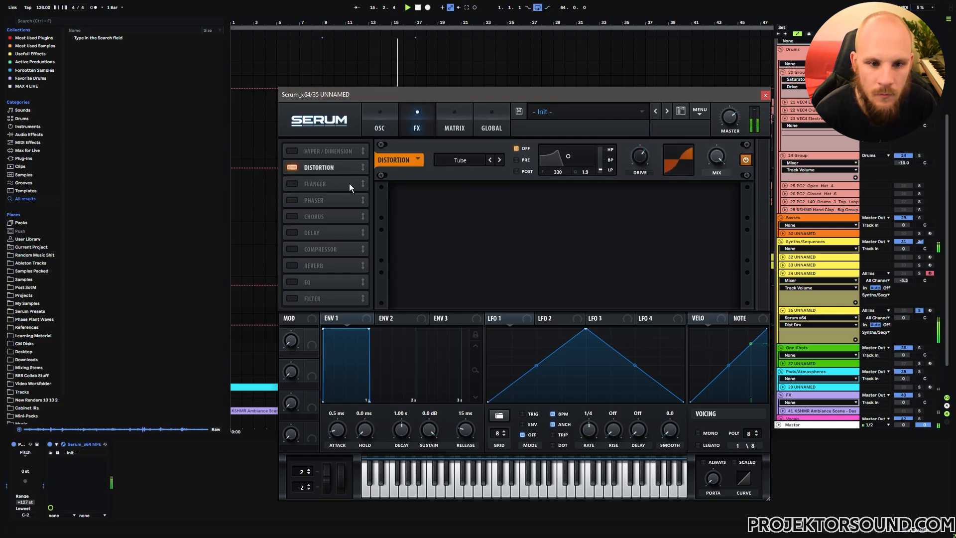
{"action": "left_click", "coordinate": [292, 199]}
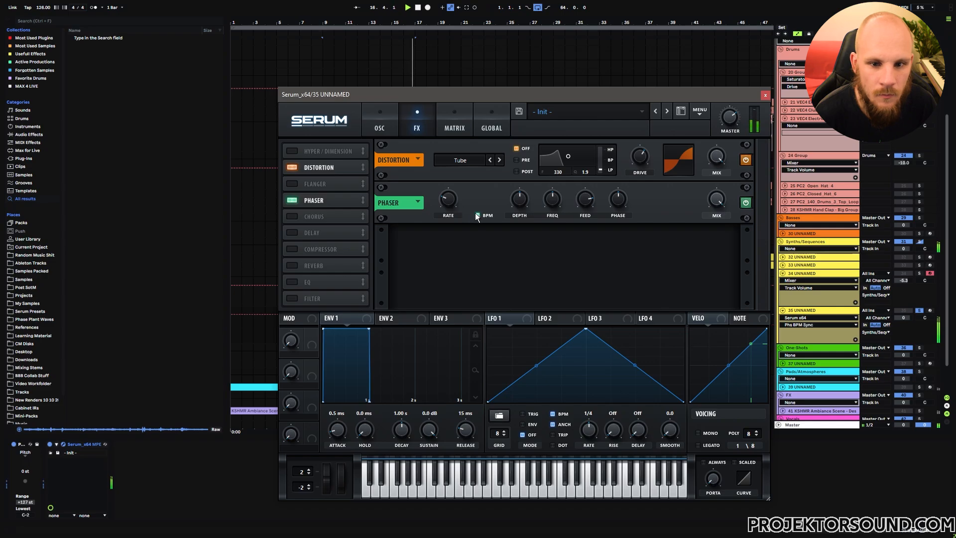
{"action": "left_click_drag", "start_coordinate": [448, 199], "coordinate": [448, 204]}
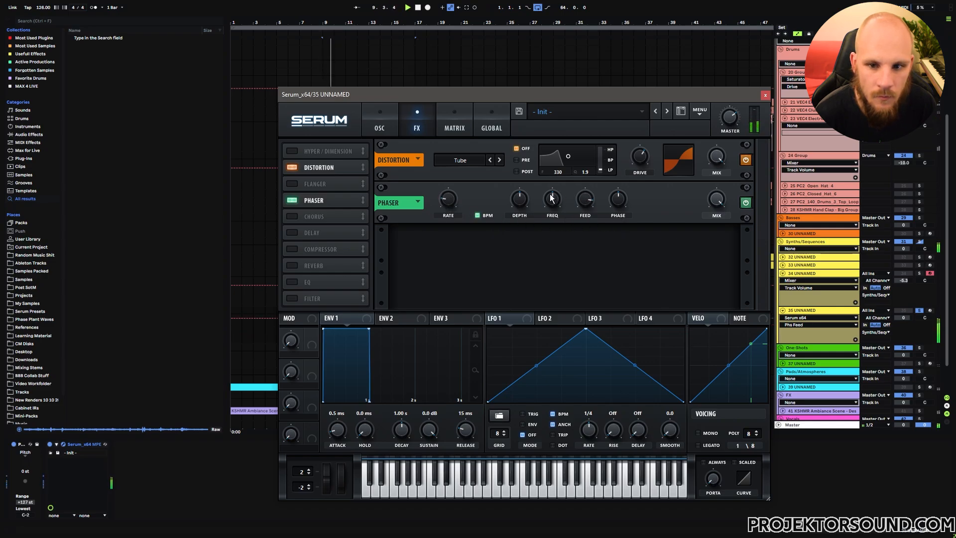
{"action": "left_click", "coordinate": [551, 195]}
- Automate the Serum filter cutoff on track 35 to rise across the clips from bar 9 to bar 17
{"action": "left_click", "coordinate": [392, 131]}
{"action": "left_click", "coordinate": [702, 256]}
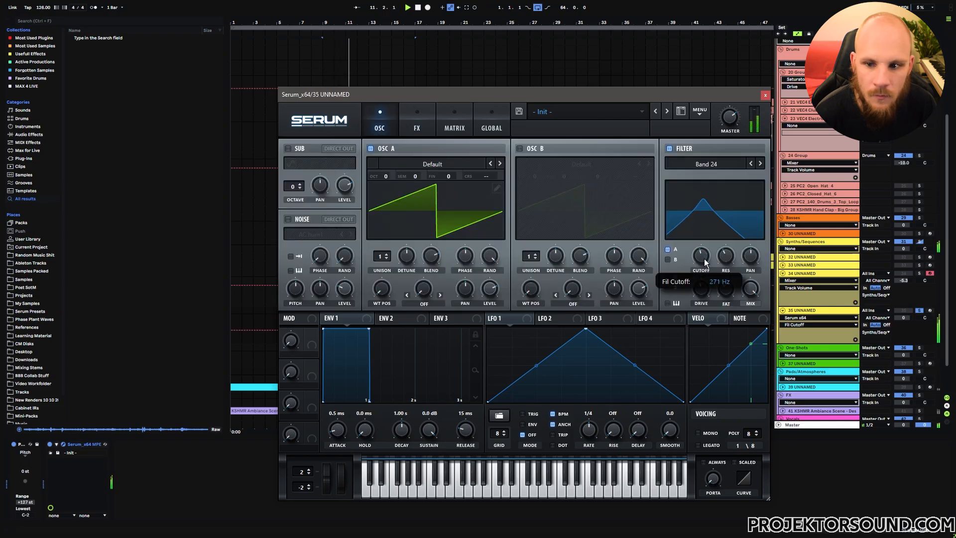
{"action": "left_click", "coordinate": [765, 95]}
{"action": "left_click", "coordinate": [323, 331]}
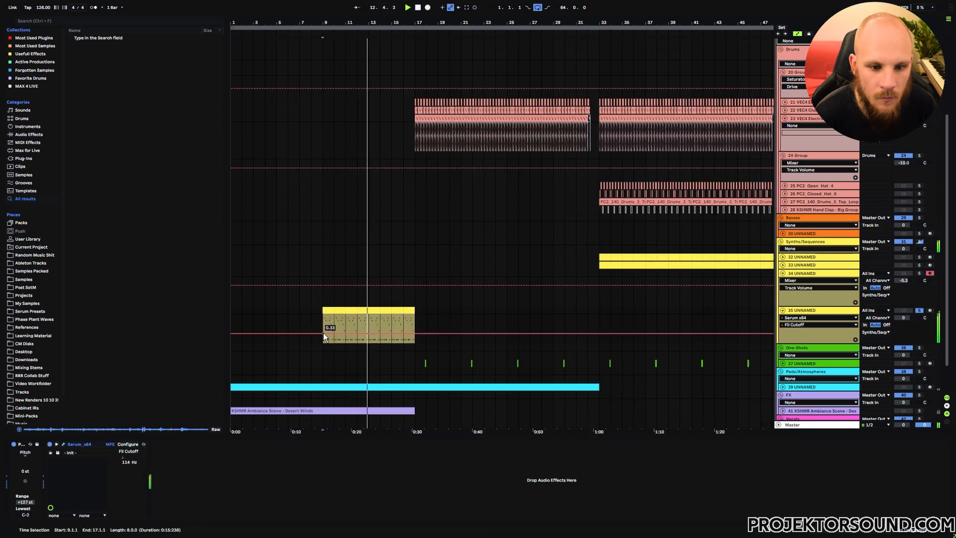
{"action": "left_click_drag", "start_coordinate": [415, 332], "coordinate": [415, 323]}
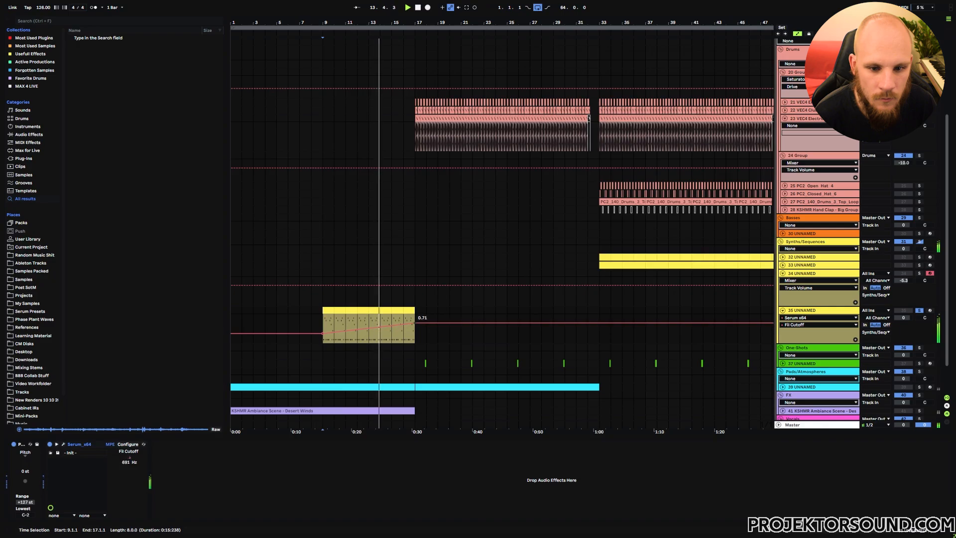
{"action": "left_click", "coordinate": [323, 330]}
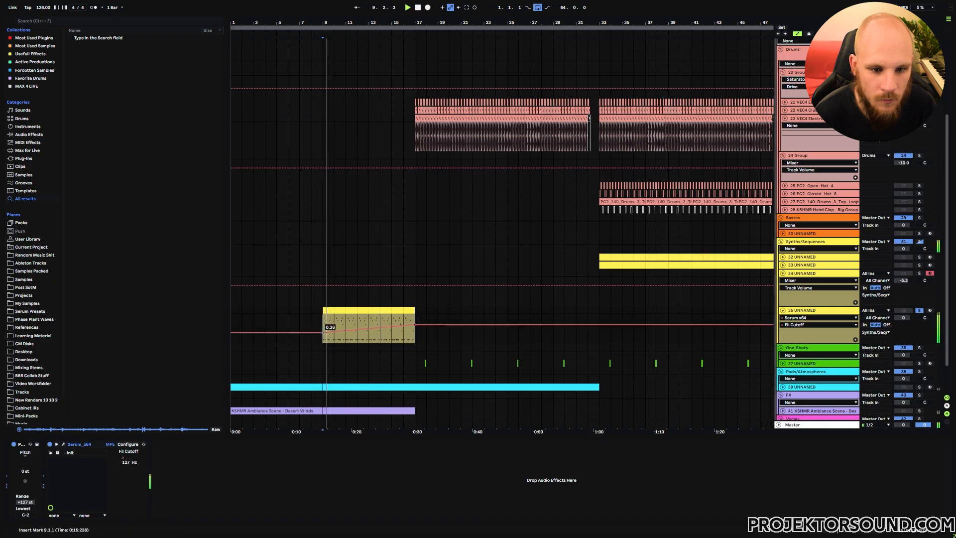
{"action": "left_click_drag", "start_coordinate": [321, 333], "coordinate": [323, 330]}
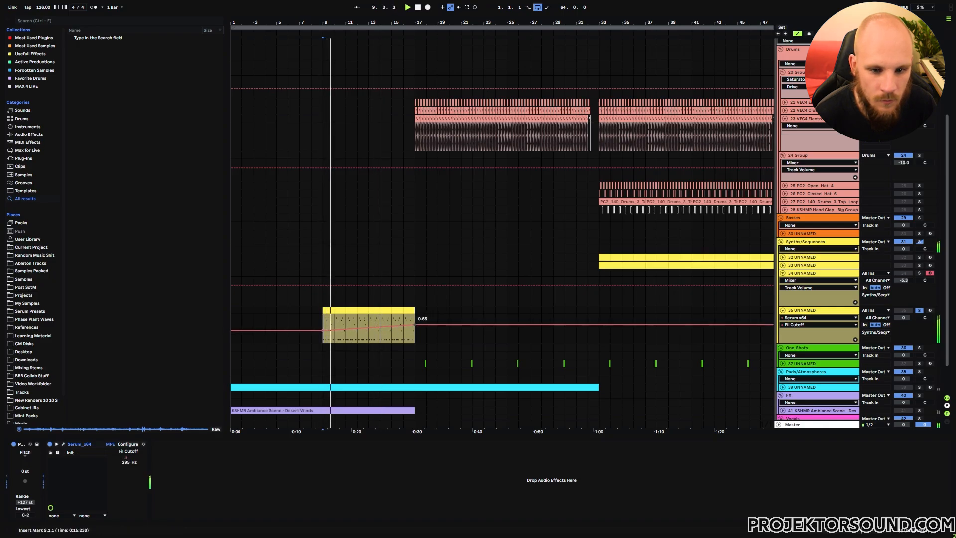
- Add an EQ Eight to track 35 with a low cut at 220 Hz and a high cut at 8.08 kHz
{"action": "right_click", "coordinate": [291, 474]}
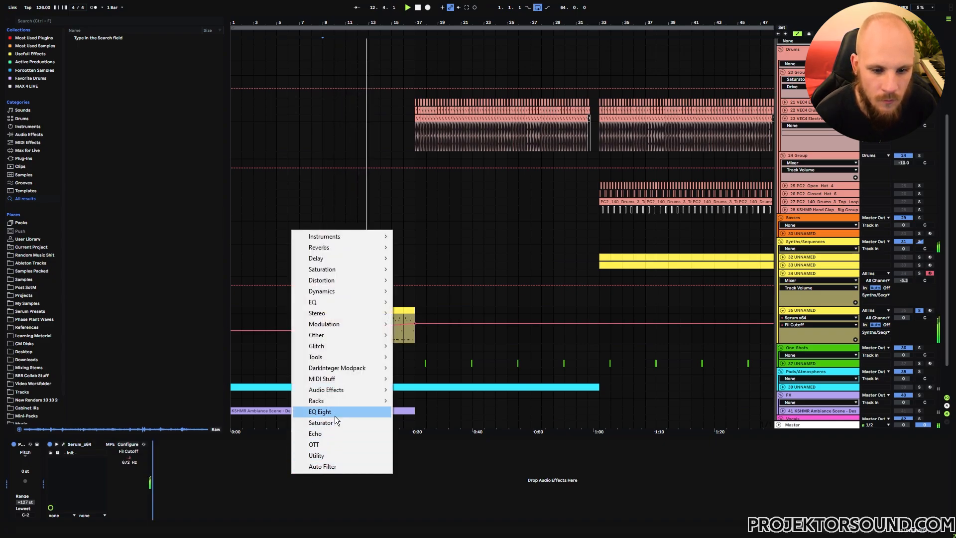
{"action": "left_click", "coordinate": [334, 412]}
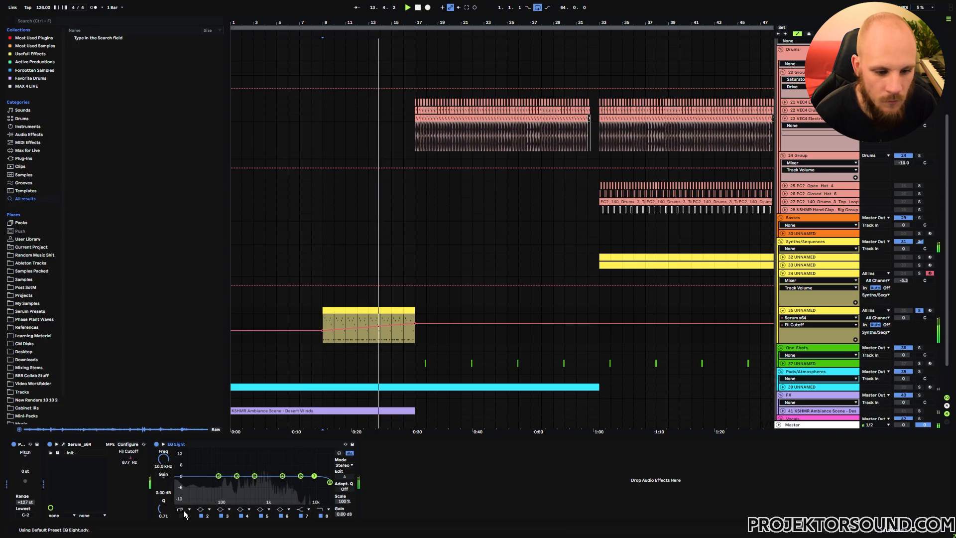
{"action": "left_click", "coordinate": [178, 478]}
{"action": "left_click_drag", "start_coordinate": [177, 481], "coordinate": [239, 486]}
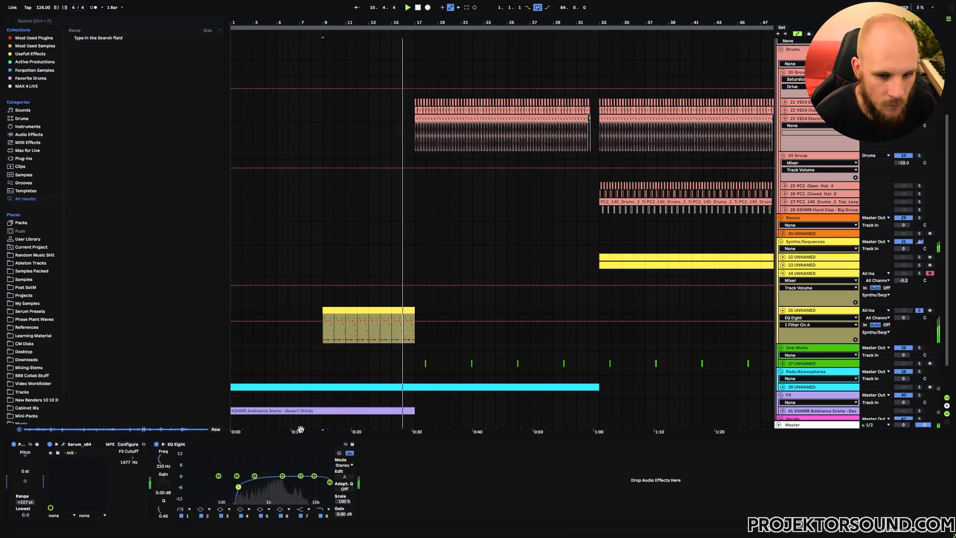
{"action": "left_click_drag", "start_coordinate": [329, 481], "coordinate": [316, 480]}
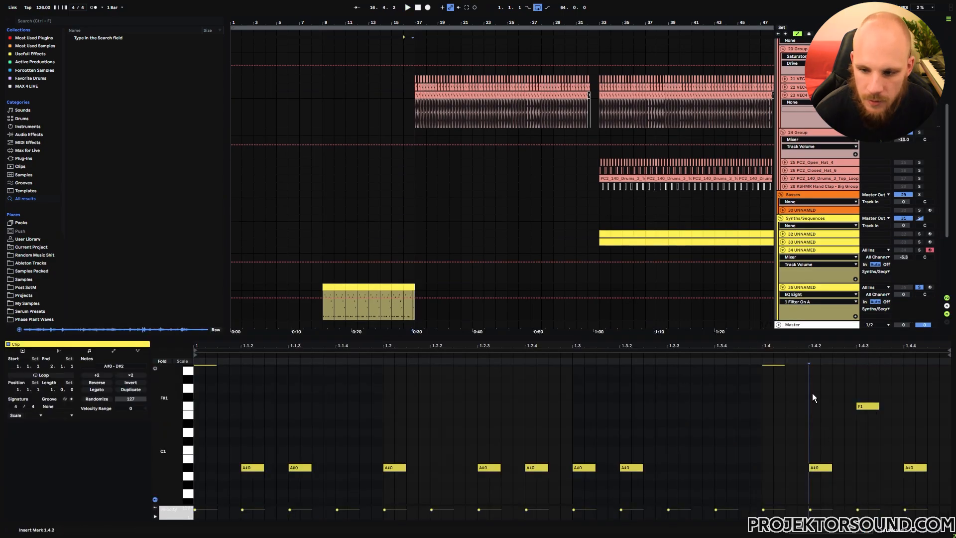
- Delete the notes from 1.4.2 onward in track 35's last clip before bar 17, then unsolo the track and fold tracks 34 and 35
{"action": "left_click_drag", "start_coordinate": [810, 384], "coordinate": [921, 487]}
{"action": "key", "text": "Delete"}
{"action": "scroll", "coordinate": [808, 443], "scroll_direction": "up", "scroll_amount": 2}
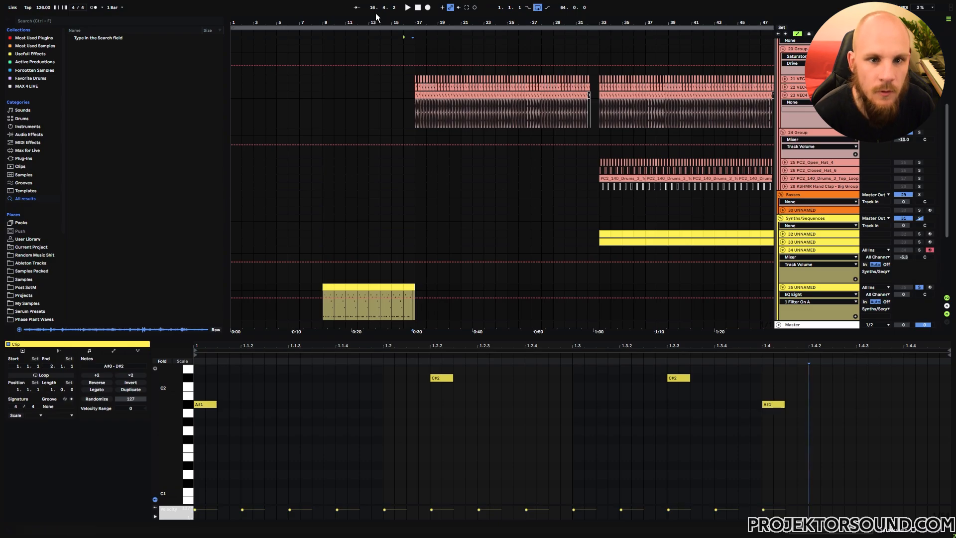
{"action": "left_click_drag", "start_coordinate": [374, 20], "coordinate": [438, 50]}
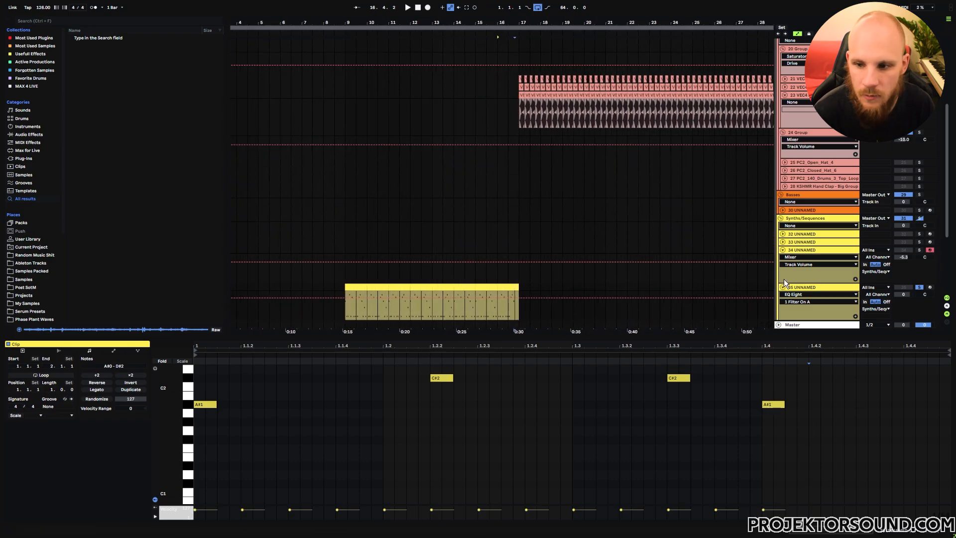
{"action": "left_click", "coordinate": [782, 249]}
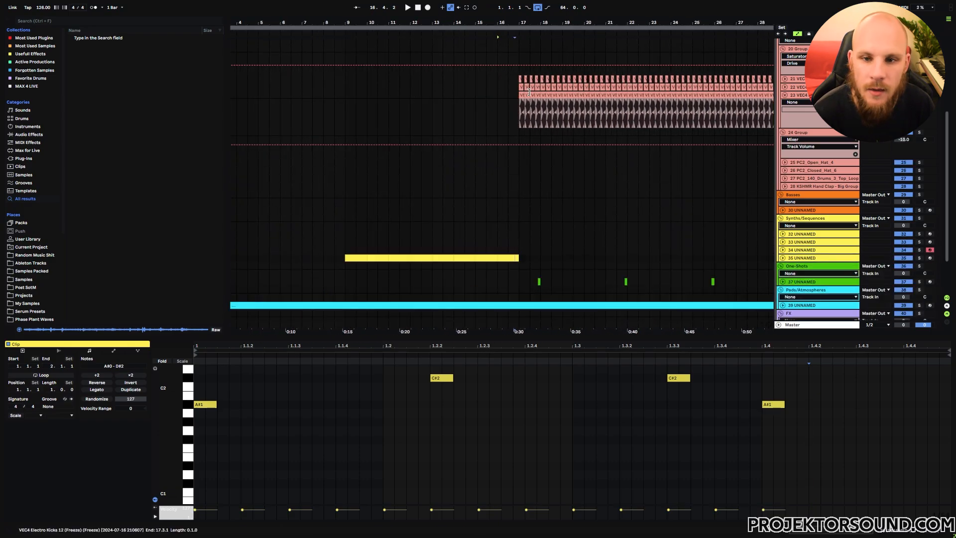
- Copy bars 17 to 25 of the Clubby Kicks track 22 to bars 9 to 17 and play from bar 9
{"action": "left_click", "coordinate": [785, 87]}
{"action": "left_click", "coordinate": [784, 123]}
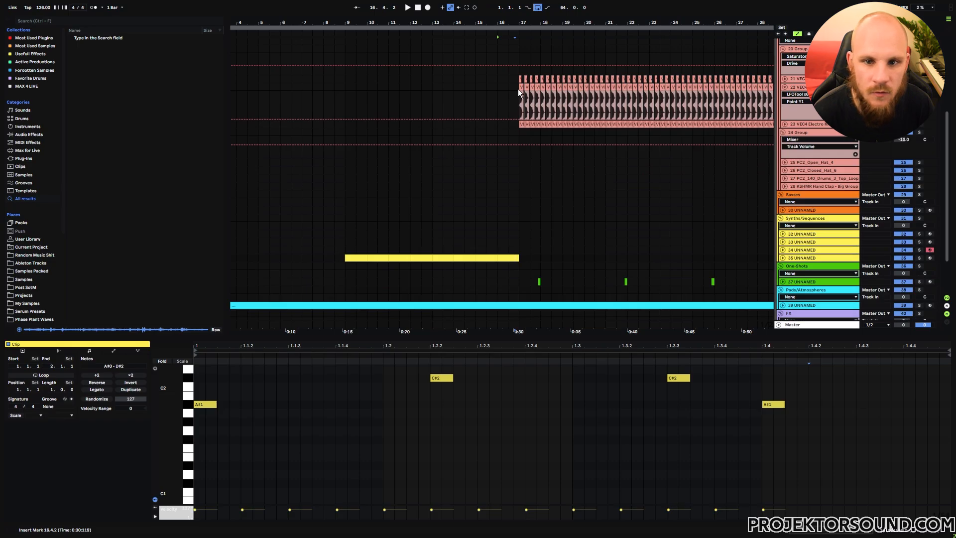
{"action": "left_click_drag", "start_coordinate": [518, 89], "coordinate": [690, 86]}
{"action": "left_click", "coordinate": [346, 86]}
{"action": "key", "text": "ctrl+v"}
{"action": "key", "text": "space"}
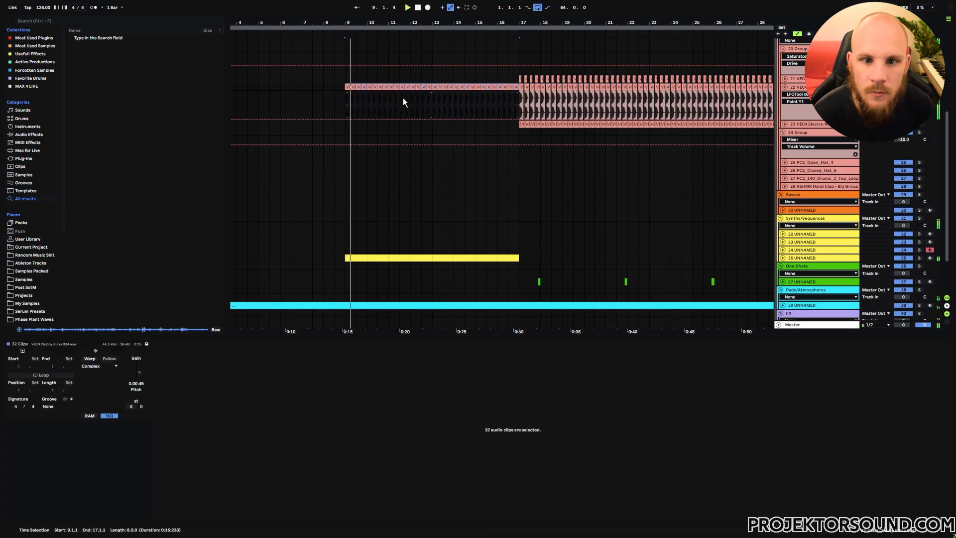
- Automate track 22's EQ Eight band 8 frequency to open from a lowered value at bar 9 to 22.0 kHz by bar 17
{"action": "left_click", "coordinate": [785, 87]}
{"action": "left_click", "coordinate": [802, 93]}
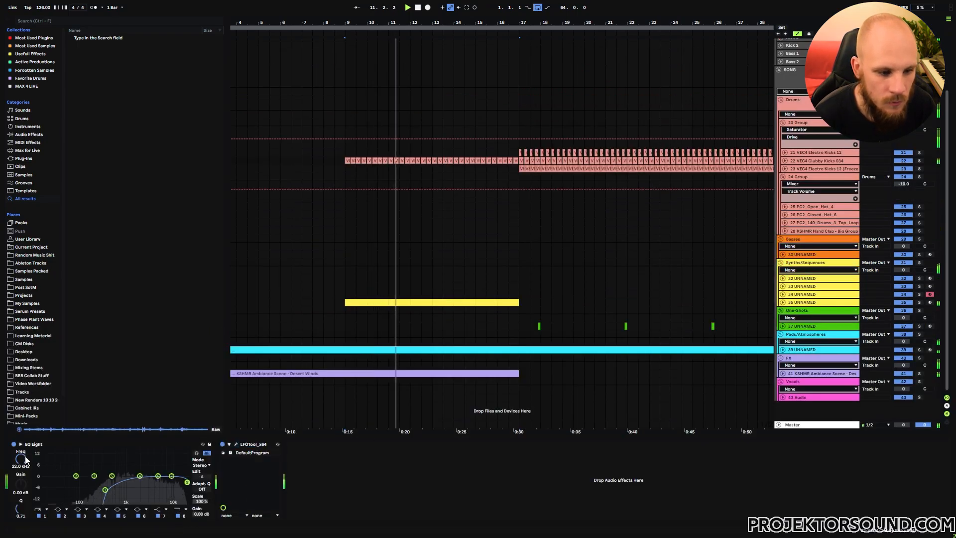
{"action": "left_click", "coordinate": [784, 161]}
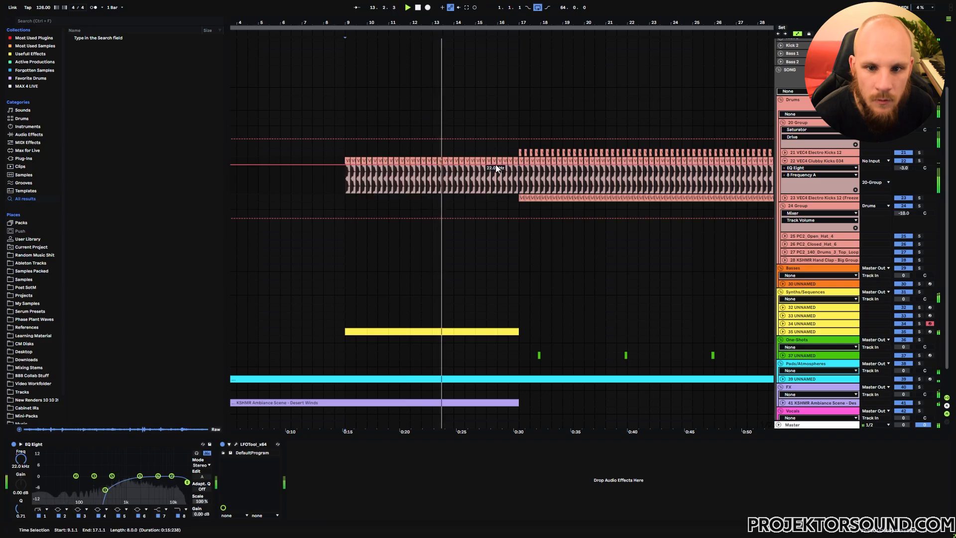
{"action": "left_click_drag", "start_coordinate": [345, 160], "coordinate": [344, 180]}
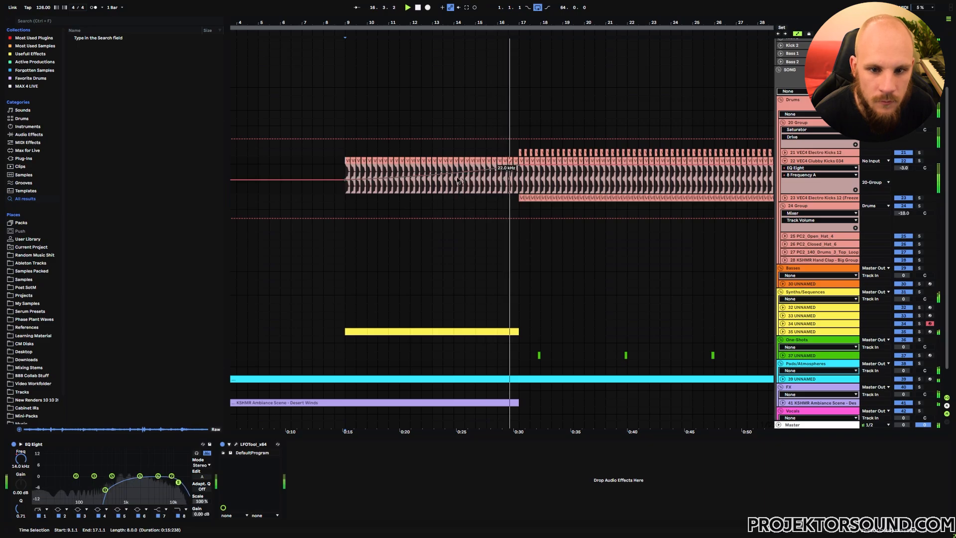
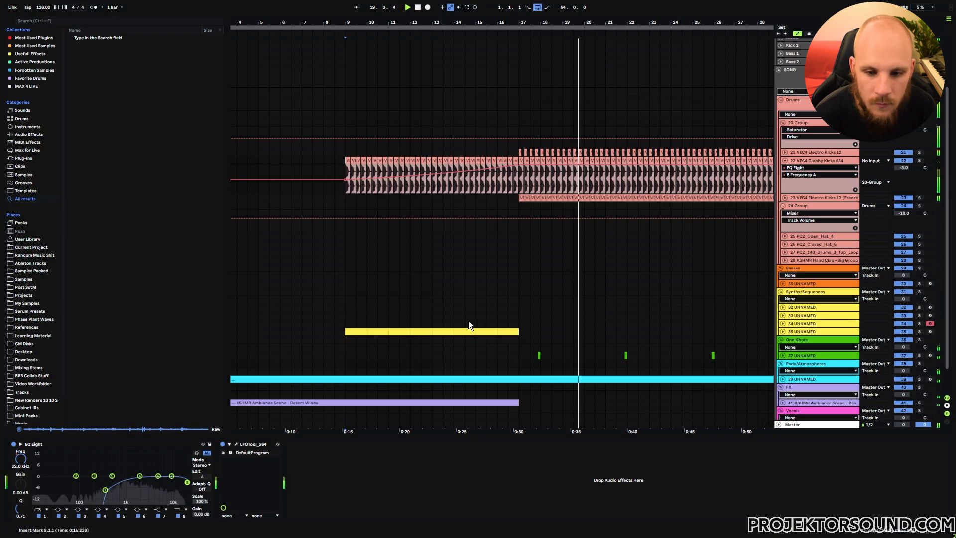
- Add an Echo after the EQ Eight on track 35, with feedback at 90% and dry/wet at about 63%
{"action": "left_click", "coordinate": [410, 322]}
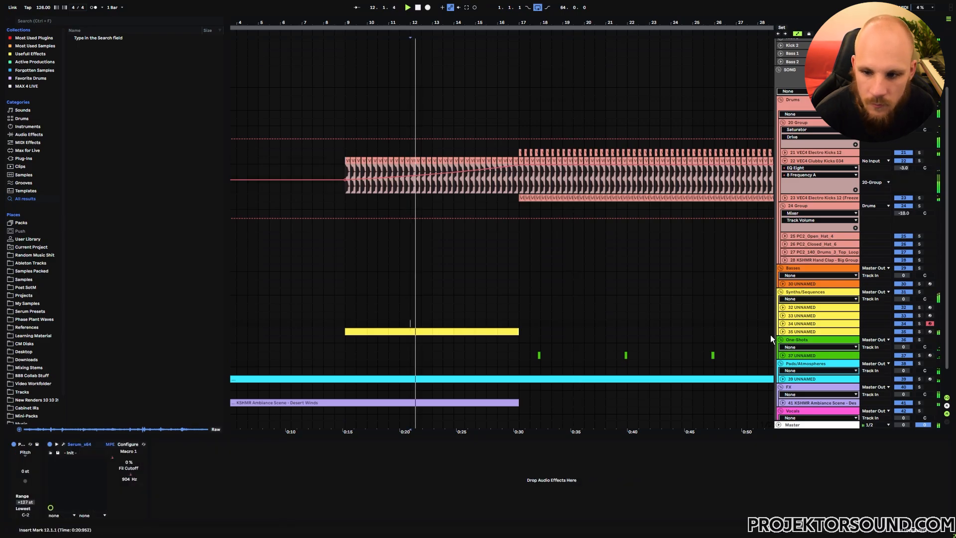
{"action": "right_click", "coordinate": [469, 471]}
{"action": "right_click", "coordinate": [470, 471]}
{"action": "left_click", "coordinate": [500, 433]}
{"action": "left_click_drag", "start_coordinate": [500, 431], "coordinate": [398, 503]}
{"action": "left_click_drag", "start_coordinate": [563, 508], "coordinate": [564, 502]}
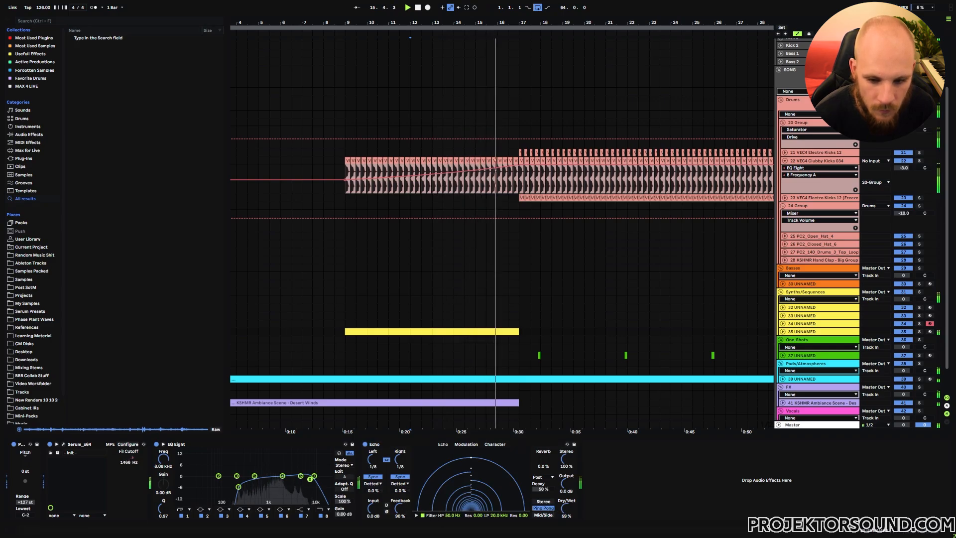
- Automate track 35's Echo dry/wet in a curve from 0% at bar 9 to 74% at bar 17 and play it back
{"action": "left_click", "coordinate": [783, 332]}
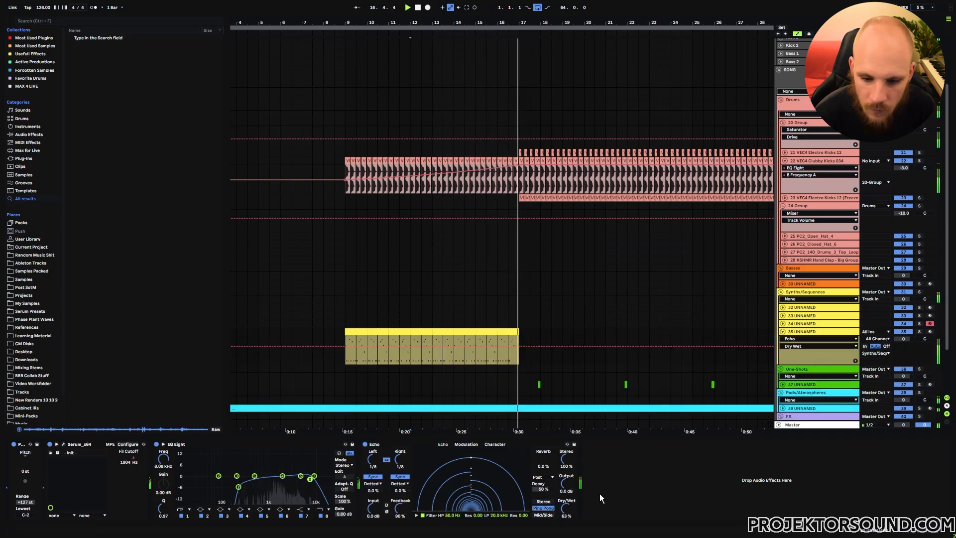
{"action": "left_click", "coordinate": [518, 344]}
{"action": "left_click_drag", "start_coordinate": [345, 343], "coordinate": [346, 364]}
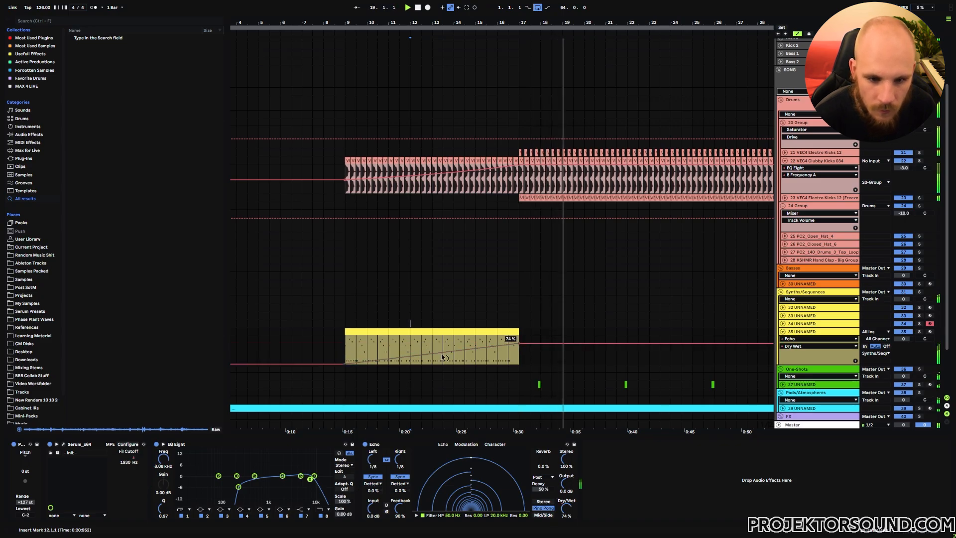
{"action": "left_click", "coordinate": [346, 345]}
{"action": "key", "text": "space"}
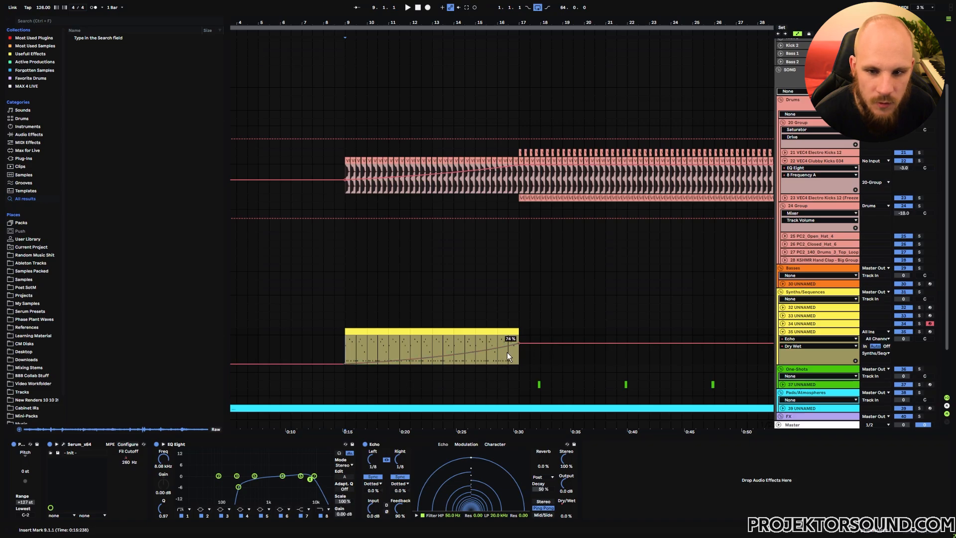
{"action": "key", "text": "space"}
- Automate the Echo's reverb level on track 35 to curve up from bar 9 to 55% at bar 17, then fold the track
{"action": "left_click_drag", "start_coordinate": [544, 464], "coordinate": [544, 450]}
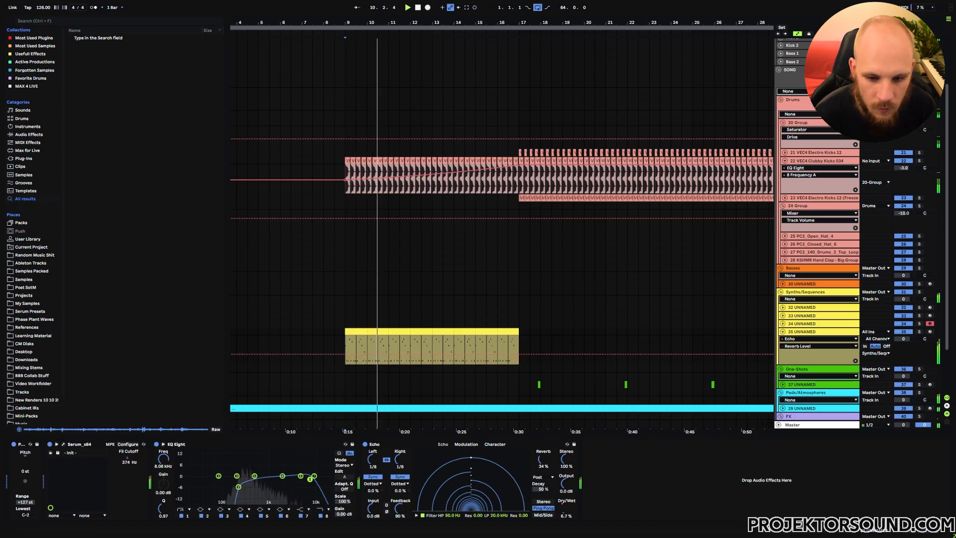
{"action": "left_click", "coordinate": [521, 354]}
{"action": "left_click_drag", "start_coordinate": [520, 356], "coordinate": [521, 347]}
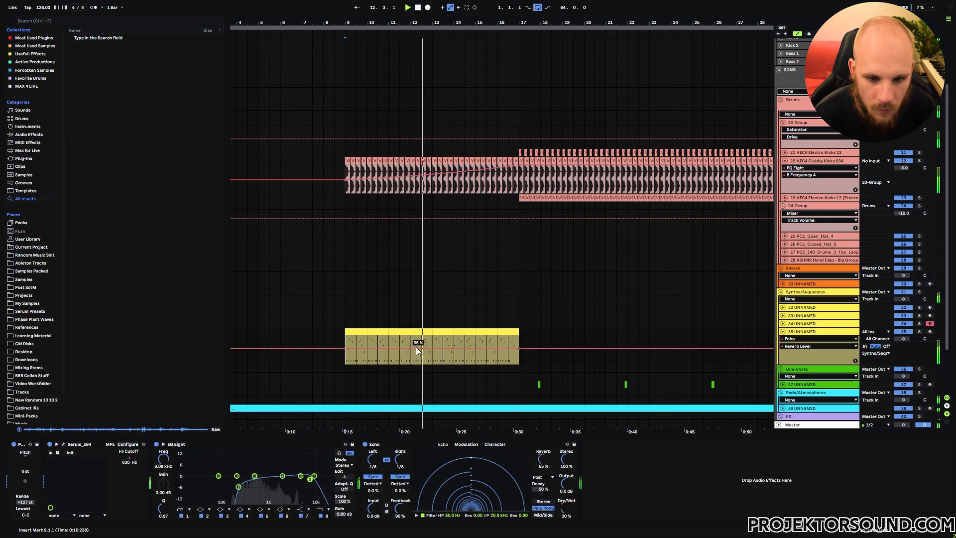
{"action": "left_click_drag", "start_coordinate": [433, 349], "coordinate": [346, 365]}
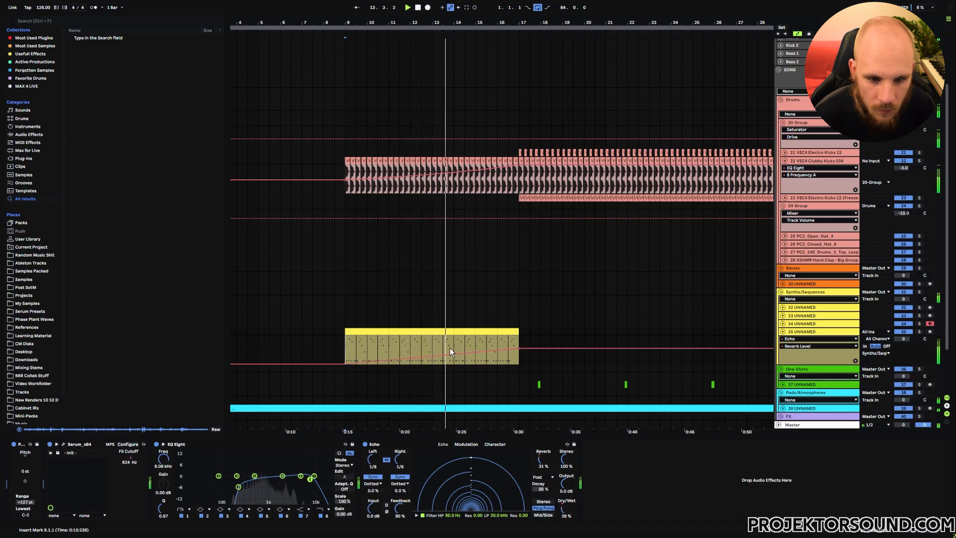
{"action": "left_click_drag", "start_coordinate": [449, 352], "coordinate": [449, 359]}
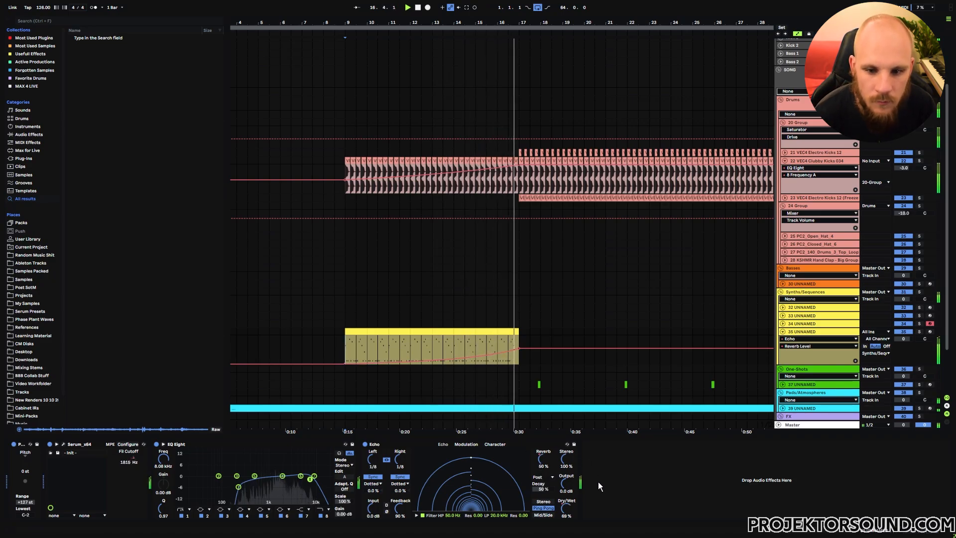
{"action": "left_click", "coordinate": [783, 332]}
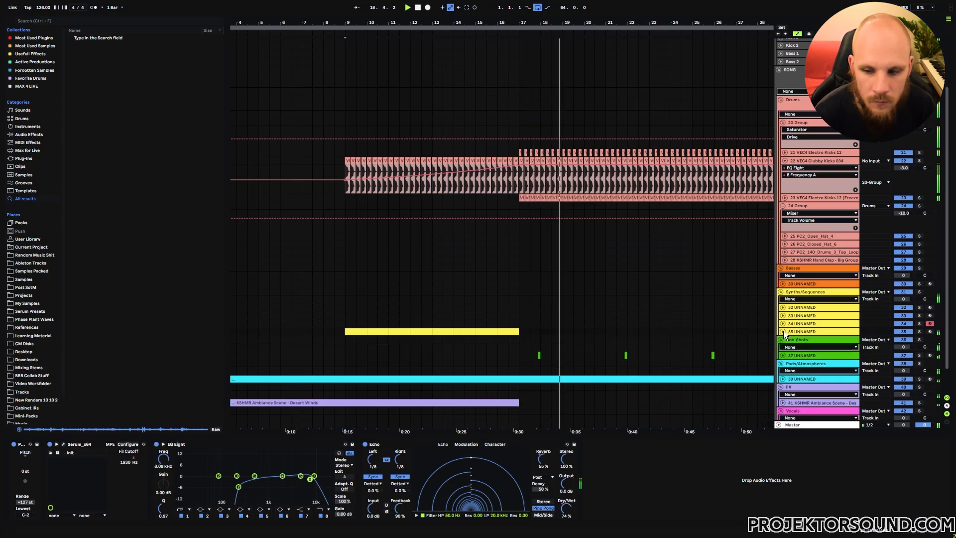
- Stop playback and add a new MIDI track below track 37 in the One-Shots group
{"action": "left_click_drag", "start_coordinate": [637, 315], "coordinate": [531, 297]}
{"action": "scroll", "coordinate": [531, 297], "scroll_direction": "right", "scroll_amount": 3}
{"action": "scroll", "coordinate": [531, 297], "scroll_direction": "down", "scroll_amount": 1}
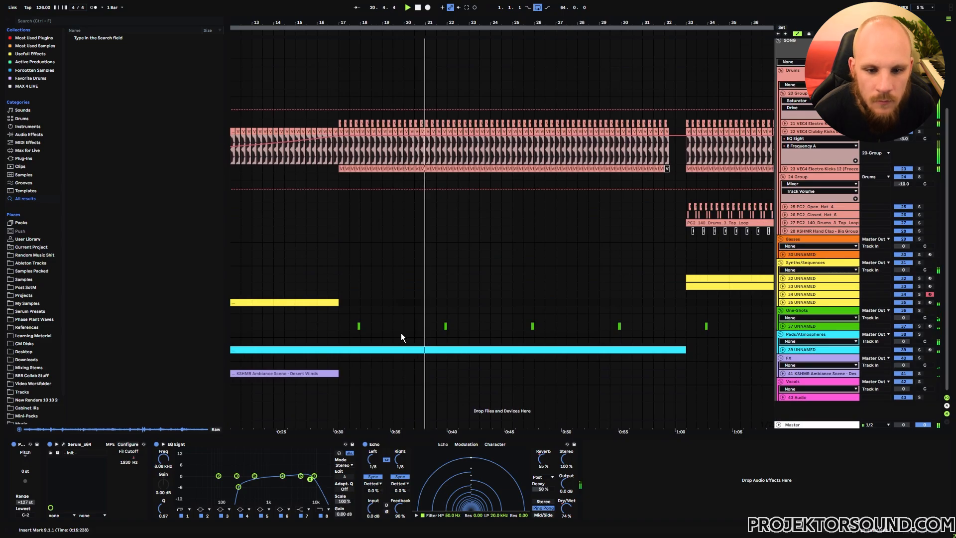
{"action": "left_click", "coordinate": [349, 330]}
{"action": "left_click_drag", "start_coordinate": [340, 328], "coordinate": [686, 328]}
{"action": "left_click", "coordinate": [686, 328]}
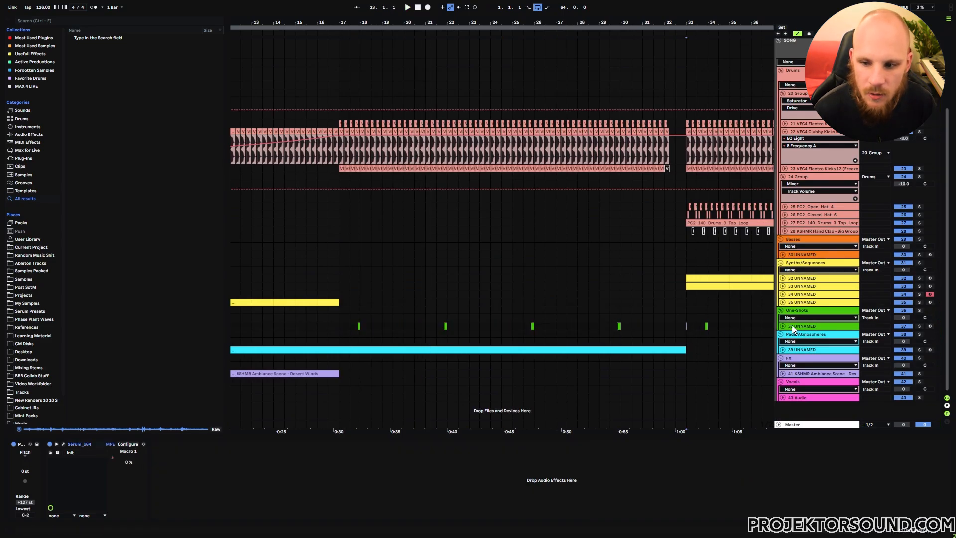
{"action": "left_click", "coordinate": [791, 326]}
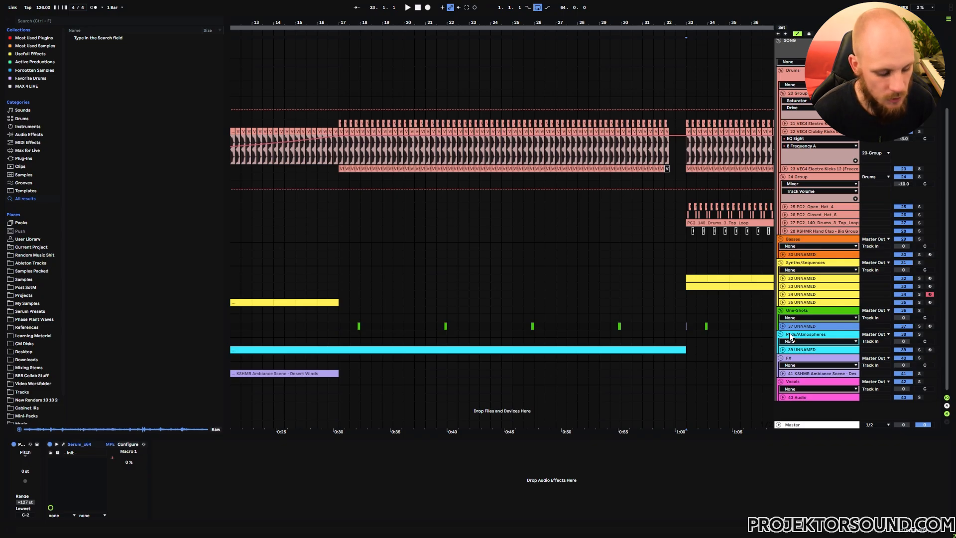
{"action": "key", "text": "ctrl+shift+t"}
- Load Omnisphere on the new track 38 and choose the Arclight Demands patch from the Hits and Bits category
{"action": "right_click", "coordinate": [407, 341]}
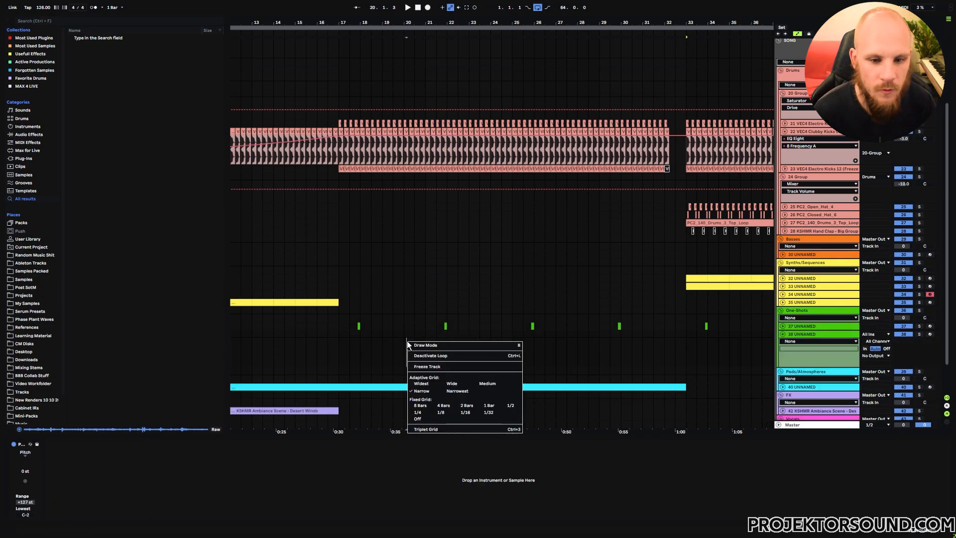
{"action": "right_click", "coordinate": [407, 341]}
{"action": "mouse_move", "coordinate": [477, 106]}
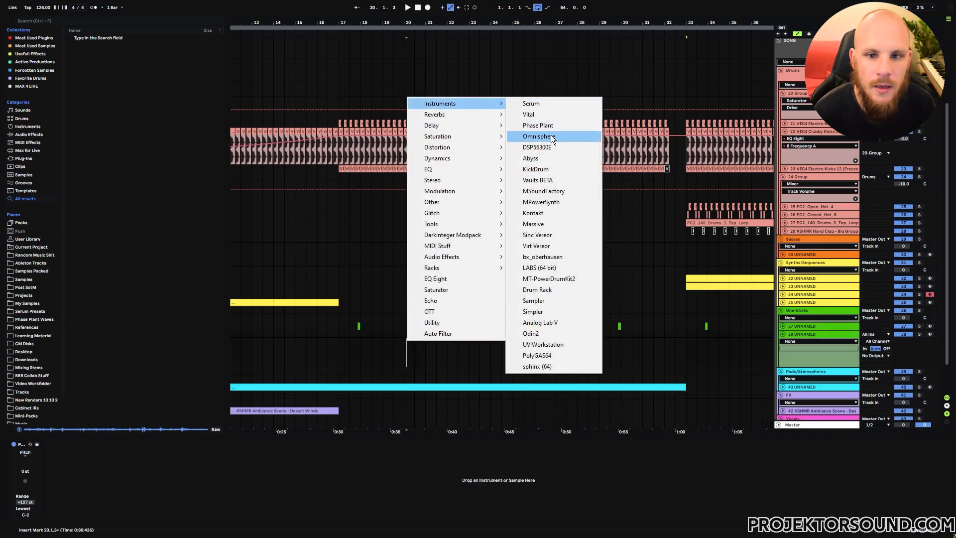
{"action": "left_click", "coordinate": [529, 138]}
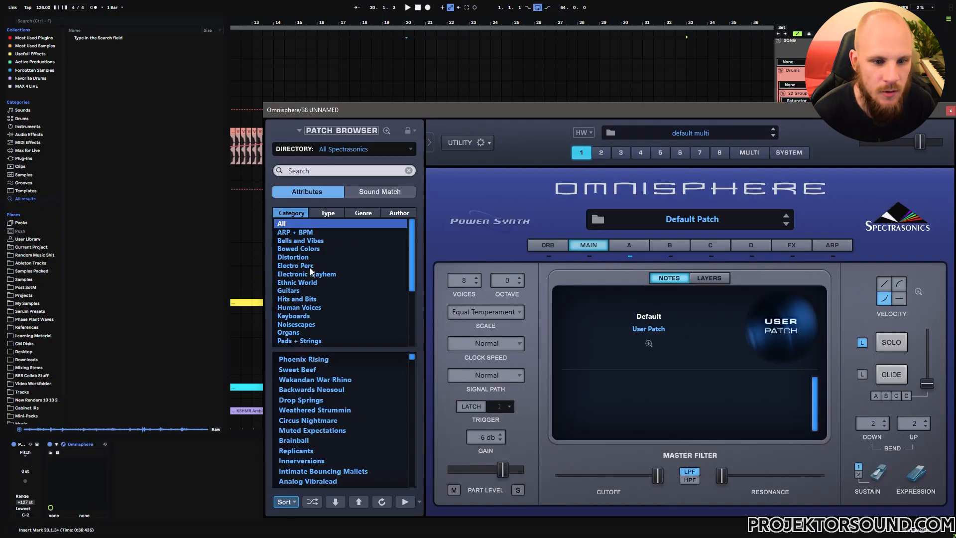
{"action": "left_click", "coordinate": [296, 299]}
{"action": "left_click", "coordinate": [356, 390]}
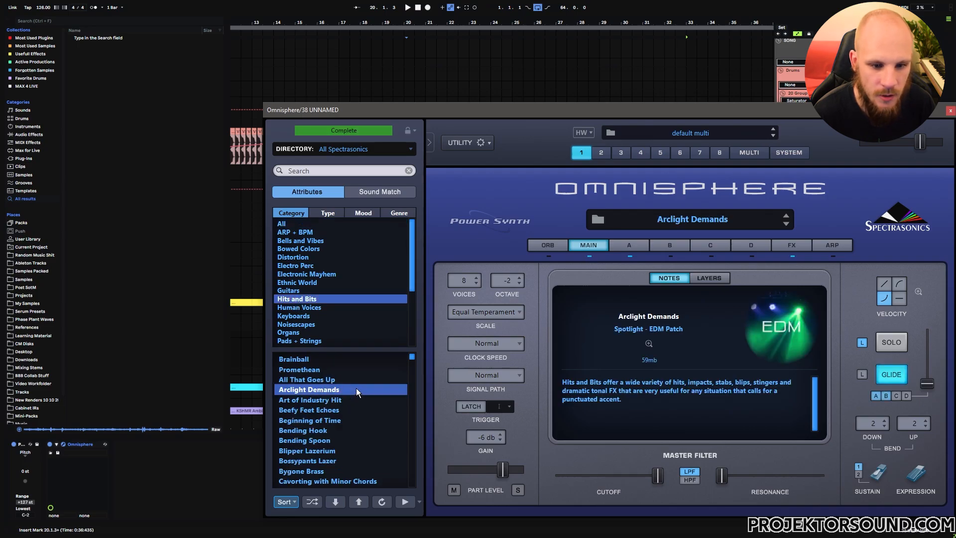
- Audition Hits and Bits patches in Omnisphere, including Bossypants Lazer, Cavorting with Minor Chords, Brainball and Bygone Brass
{"action": "left_click", "coordinate": [309, 441]}
{"action": "left_click", "coordinate": [309, 459]}
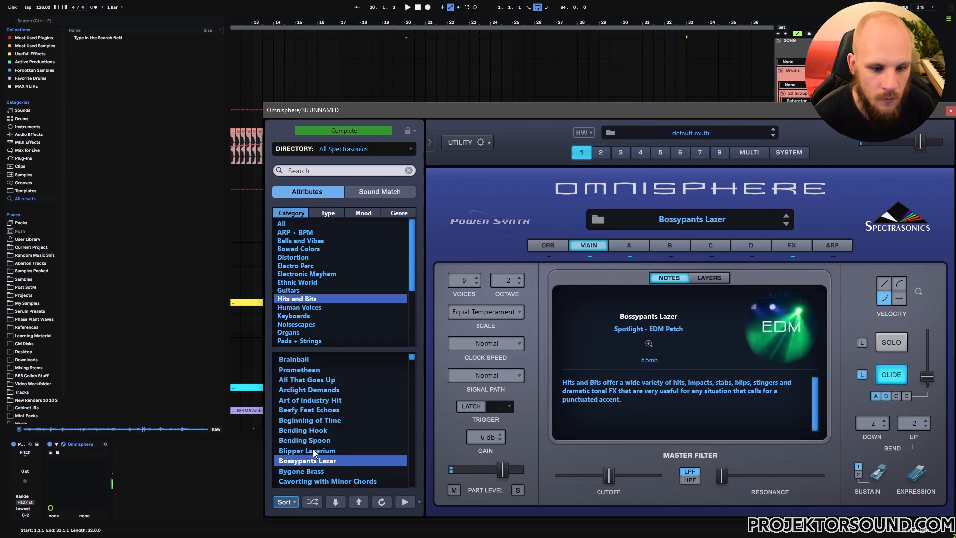
{"action": "left_click", "coordinate": [314, 451]}
{"action": "left_click", "coordinate": [314, 471]}
{"action": "left_click", "coordinate": [315, 480]}
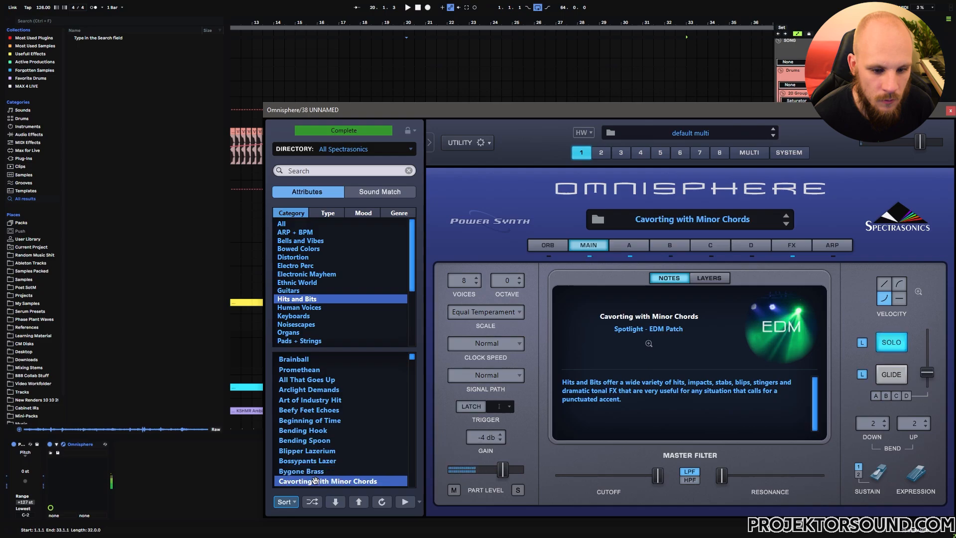
{"action": "left_click", "coordinate": [310, 360]}
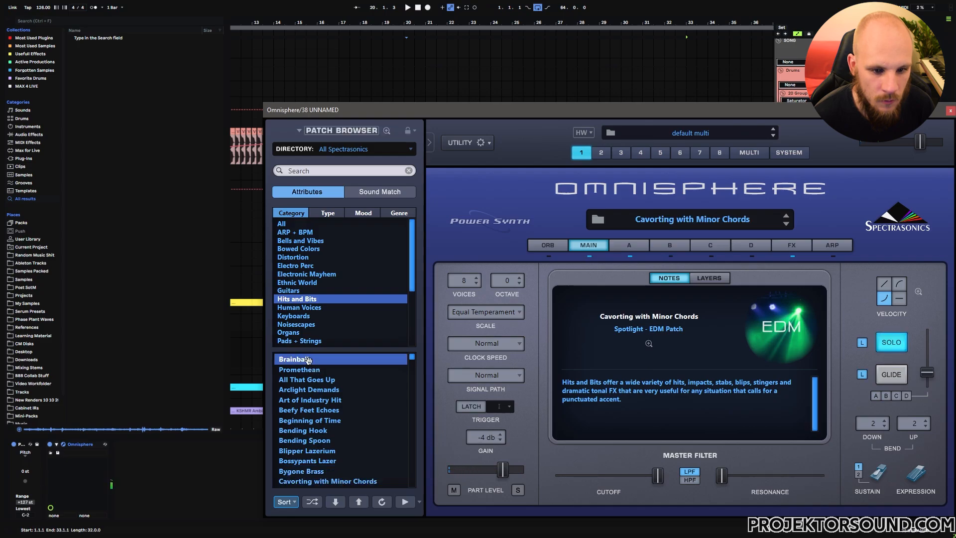
{"action": "left_click", "coordinate": [295, 501]}
{"action": "left_click", "coordinate": [302, 460]}
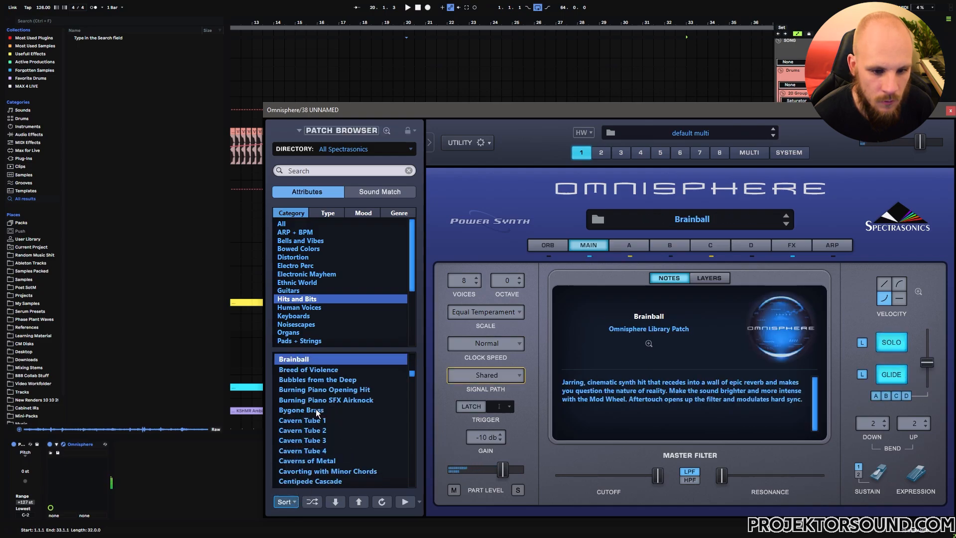
{"action": "left_click", "coordinate": [315, 411]}
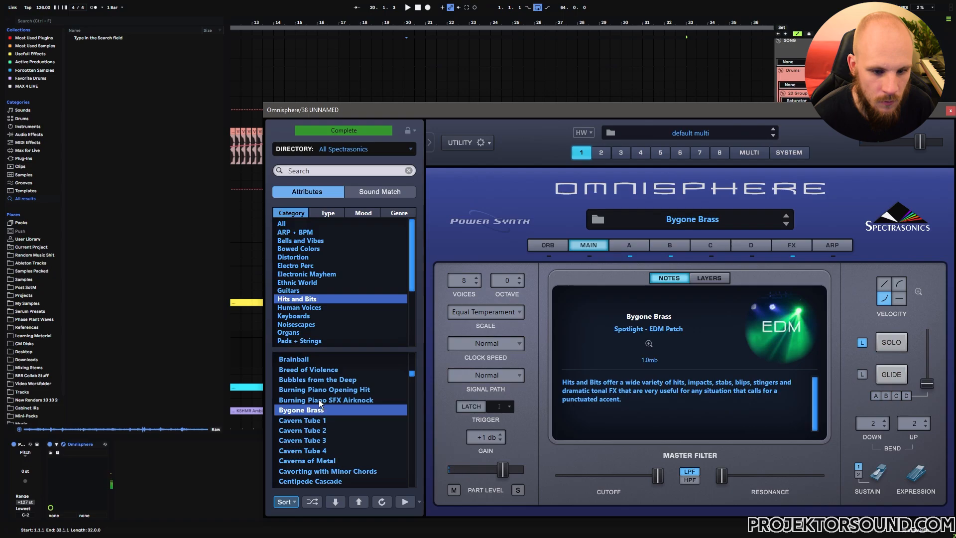
- Sound-match the Bass Walimbo patch, load Pit Hit 2 from the matches and close the Omnisphere window
{"action": "left_click", "coordinate": [319, 400]}
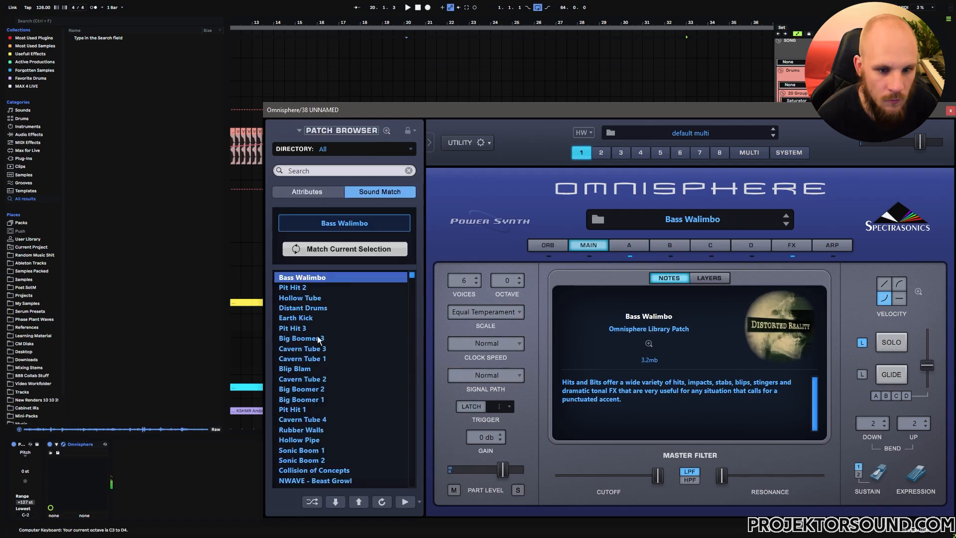
{"action": "left_click", "coordinate": [301, 288]}
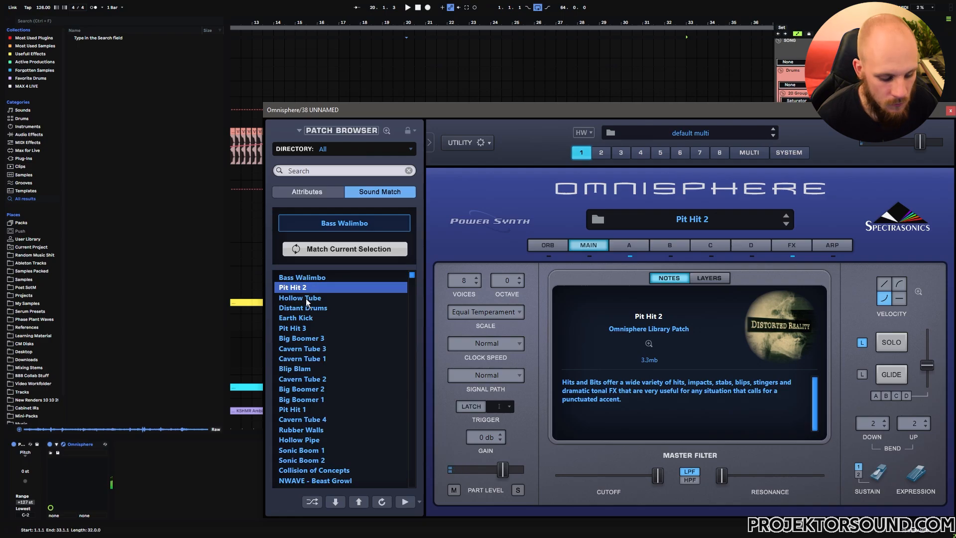
{"action": "left_click", "coordinate": [950, 113]}
- Create a two-bar MIDI clip on track 38 from bar 19 to 21, holding one A#3 note across its full length
{"action": "left_click_drag", "start_coordinate": [382, 333], "coordinate": [392, 331]}
{"action": "key", "text": "ctrl+shift+m"}
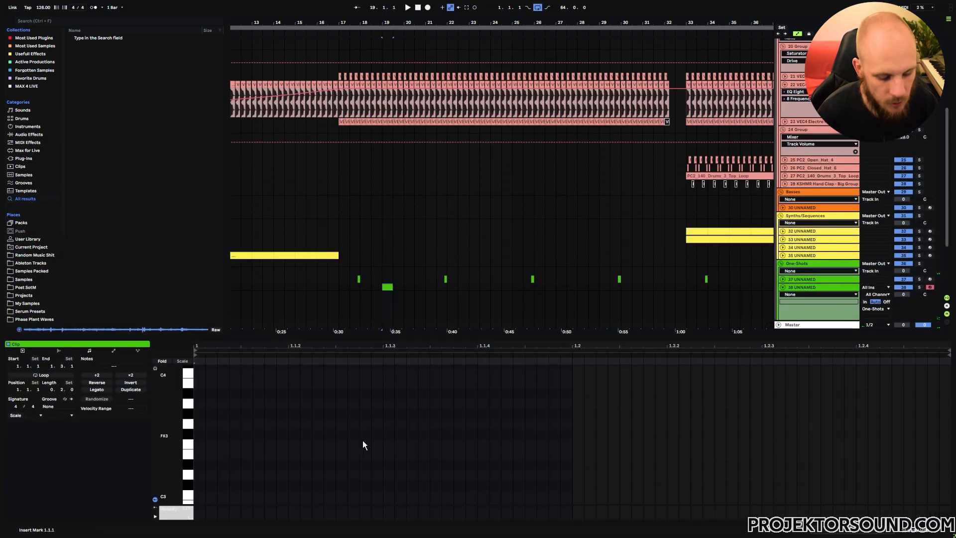
{"action": "double_click", "coordinate": [206, 394]}
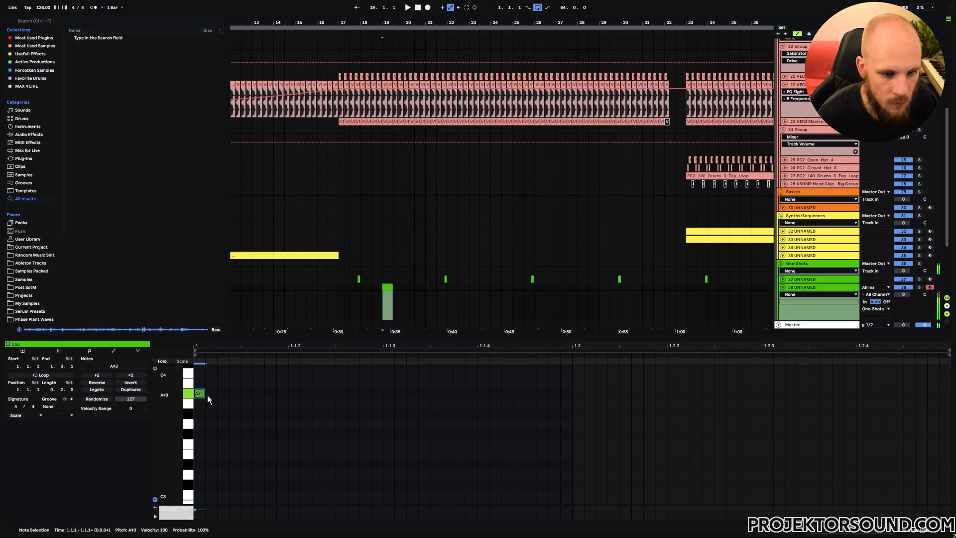
{"action": "left_click_drag", "start_coordinate": [271, 399], "coordinate": [946, 411]}
{"action": "key", "text": "ctrl+a"}
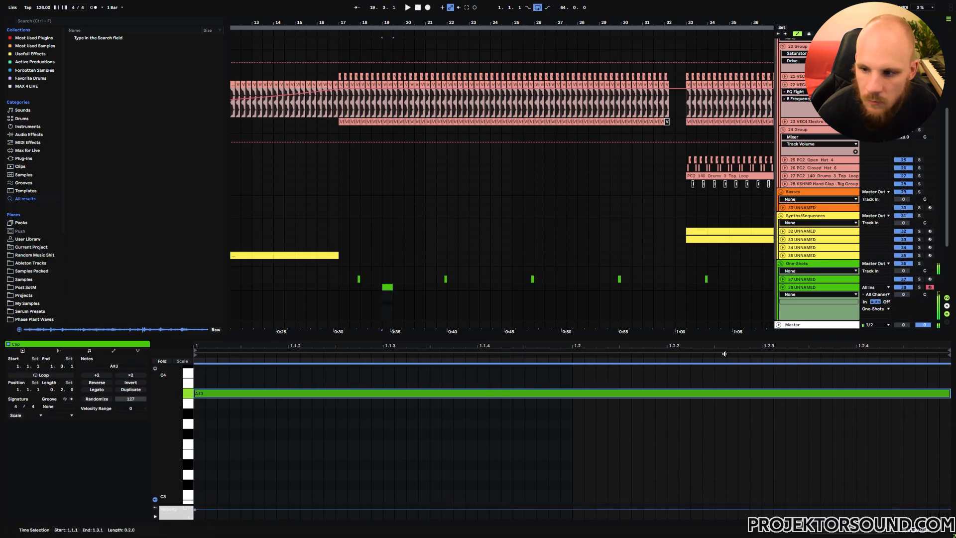
{"action": "left_click_drag", "start_coordinate": [391, 288], "coordinate": [425, 287]}
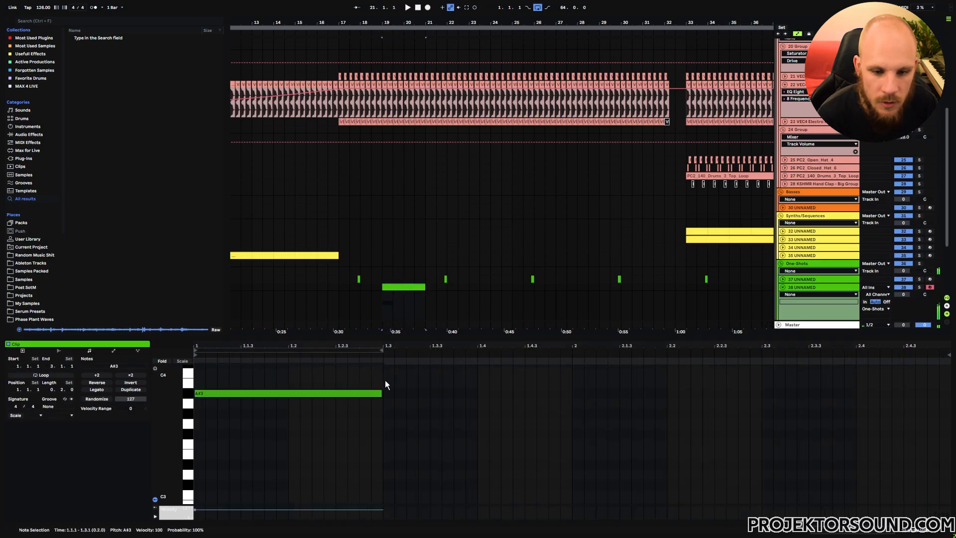
{"action": "left_click_drag", "start_coordinate": [381, 392], "coordinate": [949, 393]}
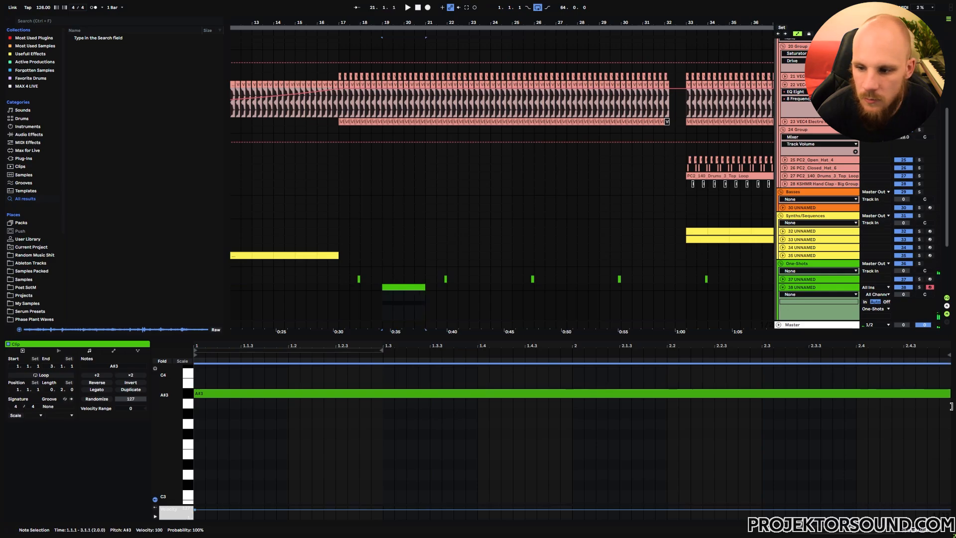
- Play back the new hit from bar 19 and lower track 38's volume to -5.2 dB, then stop playback
{"action": "key", "text": "space"}
{"action": "left_click", "coordinate": [389, 309]}
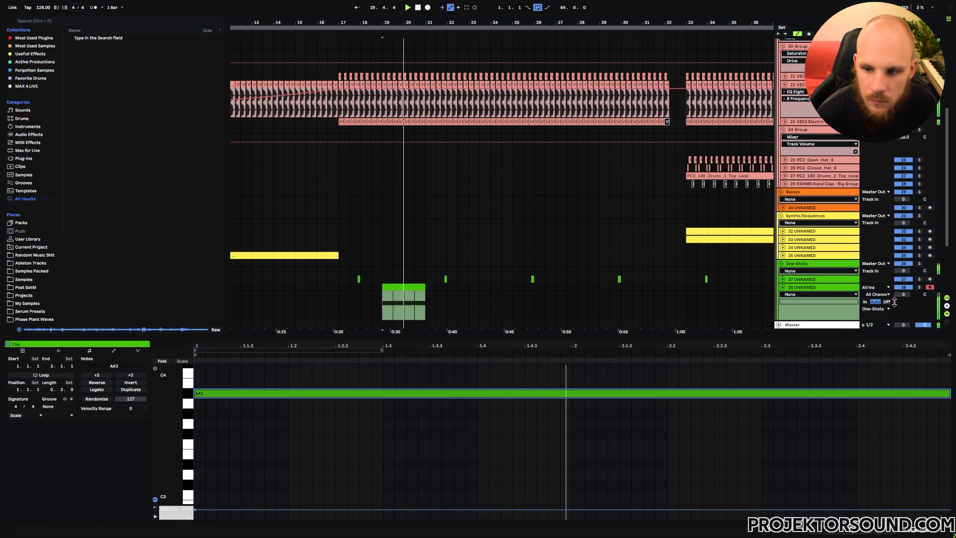
{"action": "left_click_drag", "start_coordinate": [903, 295], "coordinate": [903, 314]}
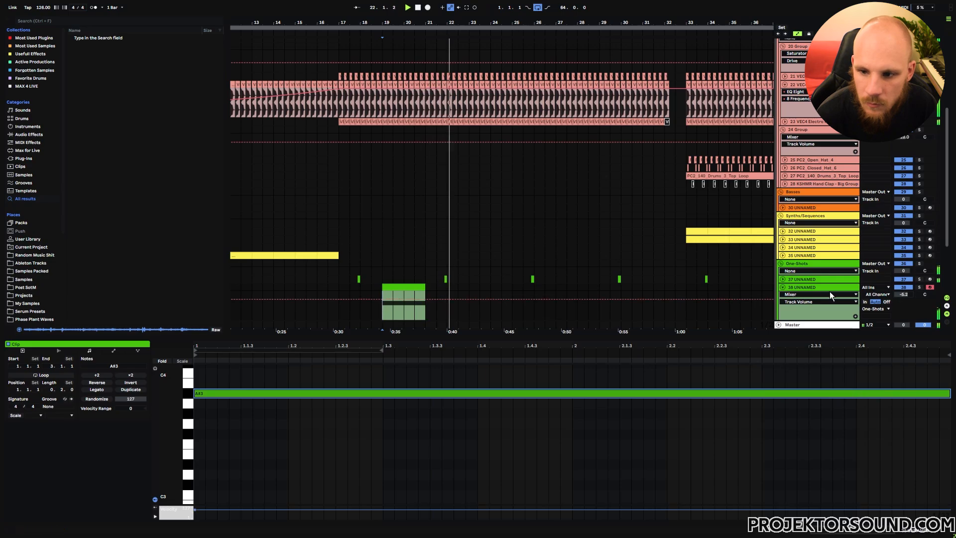
{"action": "double_click", "coordinate": [805, 279]}
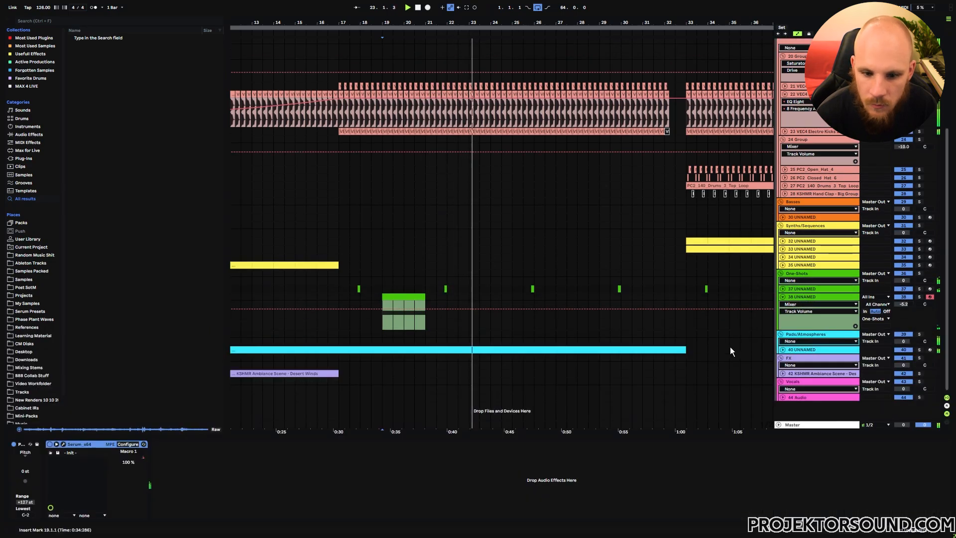
{"action": "key", "text": "space"}
- Add an Echo to track 38 after Omnisphere and raise its feedback to 86% while playing from bar 19
{"action": "left_click", "coordinate": [811, 297]}
{"action": "left_click", "coordinate": [439, 444]}
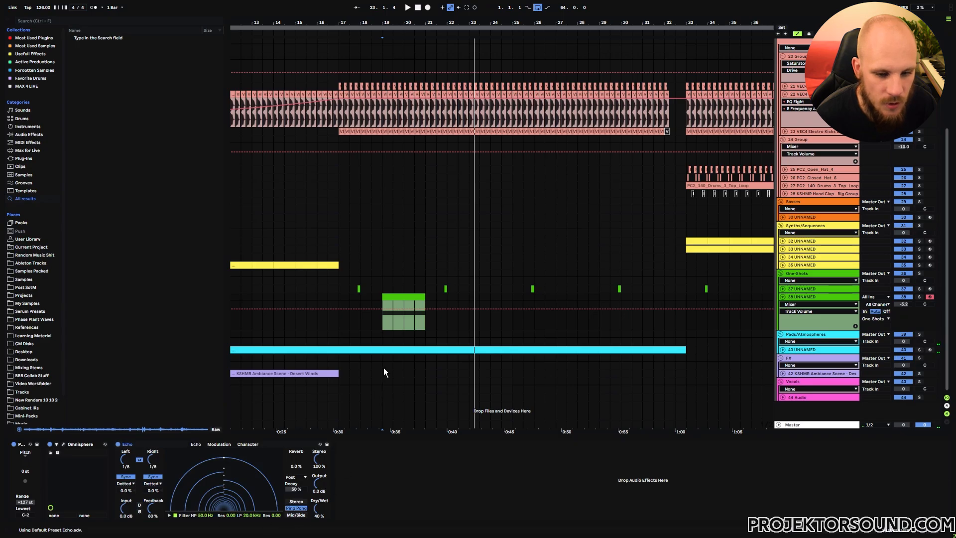
{"action": "left_click", "coordinate": [384, 324]}
{"action": "key", "text": "space"}
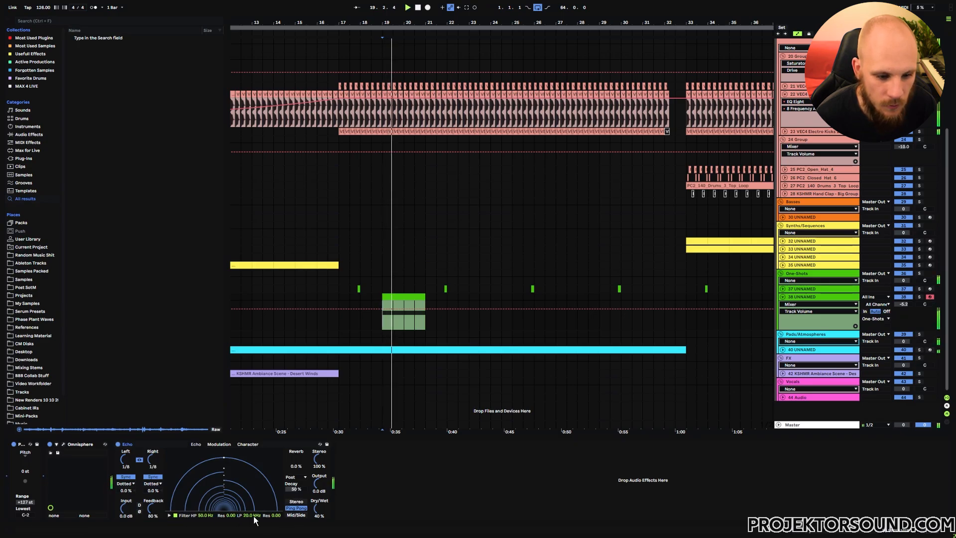
{"action": "left_click_drag", "start_coordinate": [155, 513], "coordinate": [156, 509]}
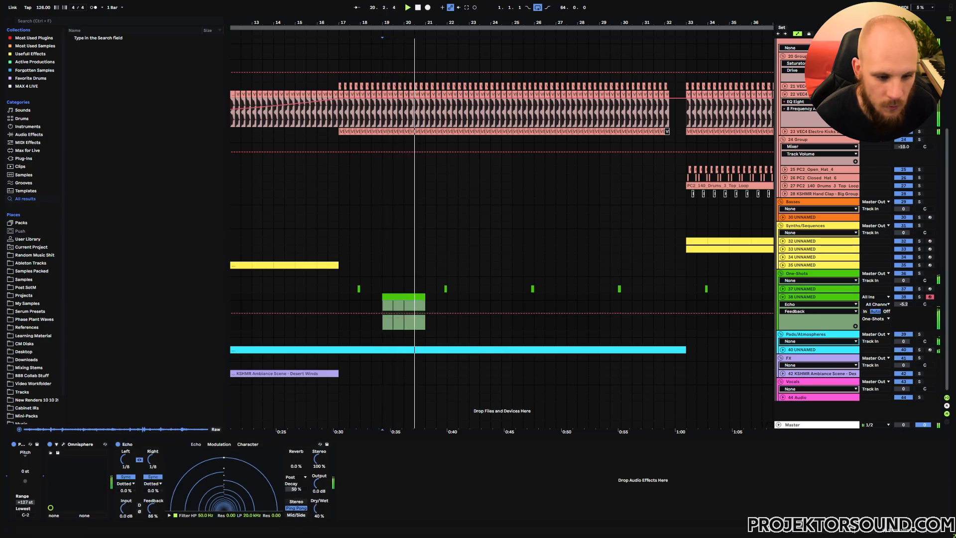
- Add MTurboReverb after the Echo on track 38, load its Character hall preset and close the plugin window
{"action": "right_click", "coordinate": [376, 484]}
{"action": "right_click", "coordinate": [376, 484]}
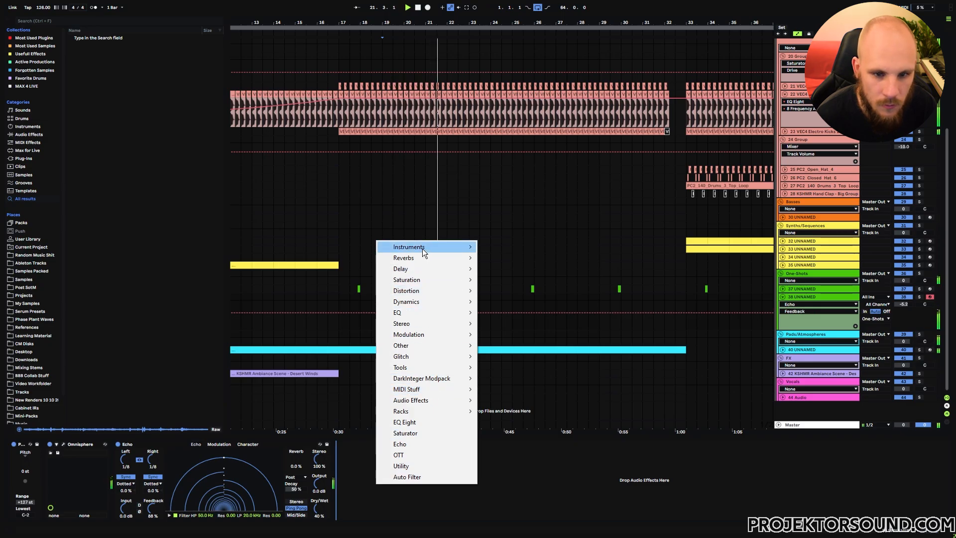
{"action": "mouse_move", "coordinate": [419, 260]}
{"action": "left_click", "coordinate": [528, 279]}
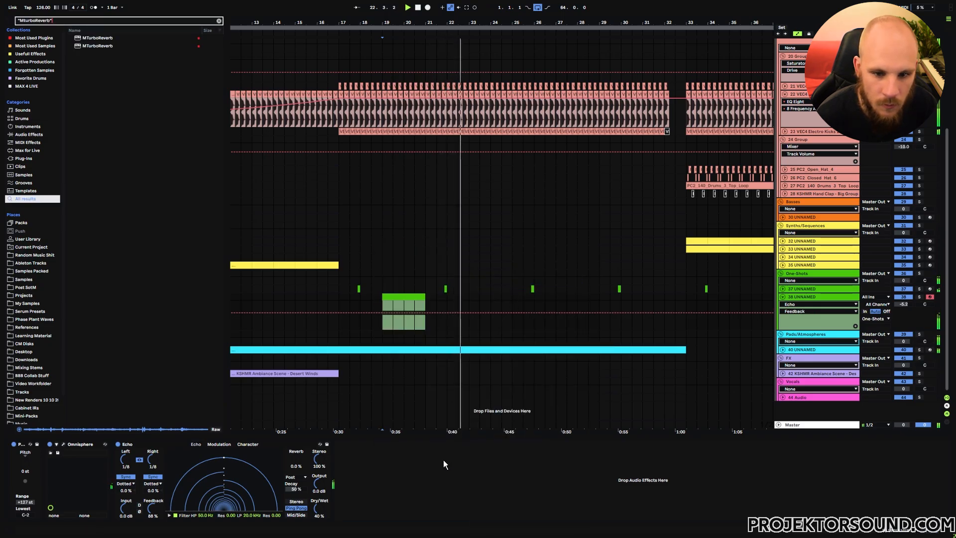
{"action": "left_click", "coordinate": [315, 312]}
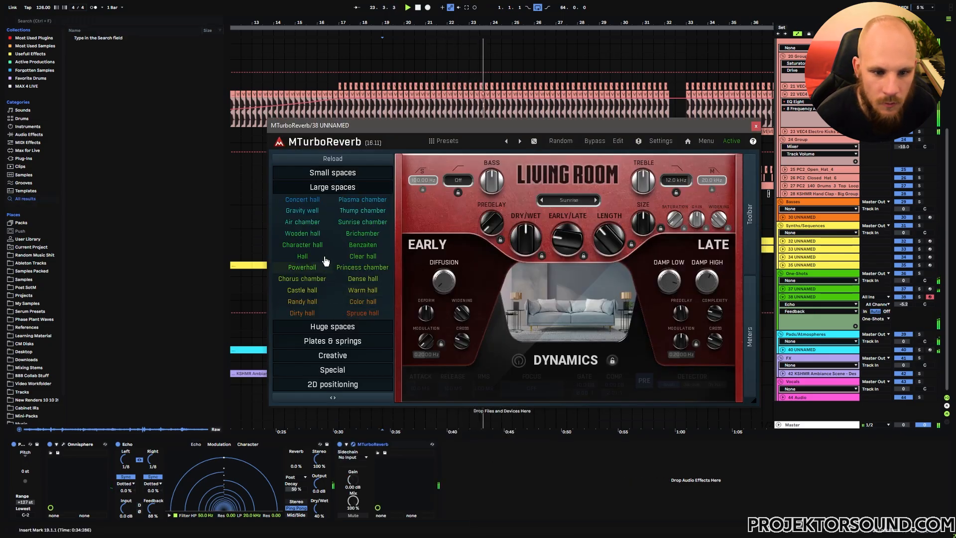
{"action": "left_click", "coordinate": [300, 245]}
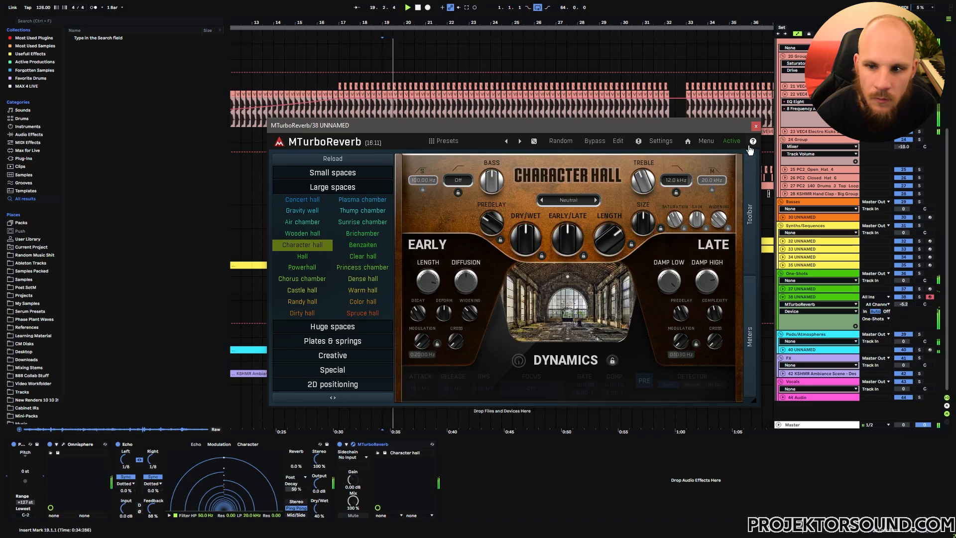
{"action": "left_click", "coordinate": [756, 127]}
- Set the volume of pad track 40 to -7.4 dB, then fold tracks 40 and 38
{"action": "left_click", "coordinate": [783, 350]}
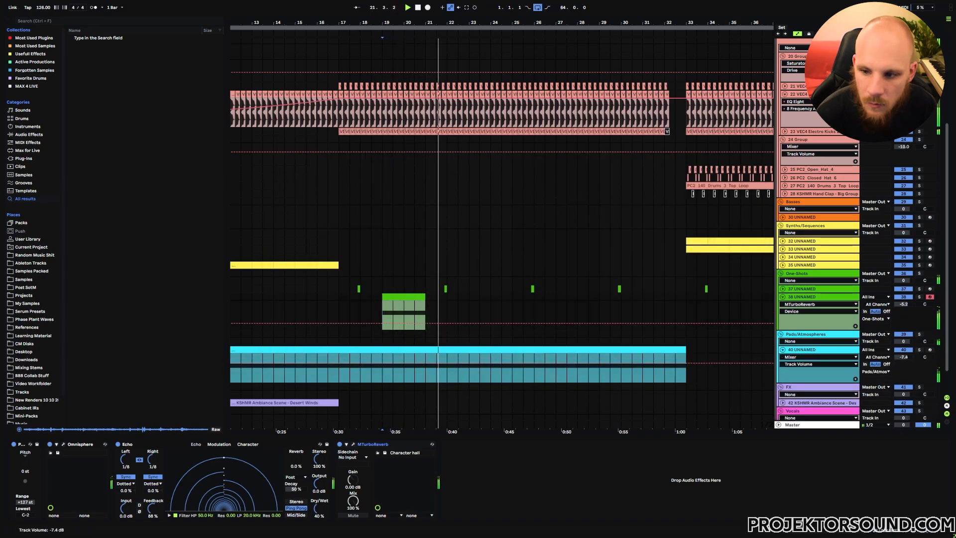
{"action": "left_click", "coordinate": [783, 350]}
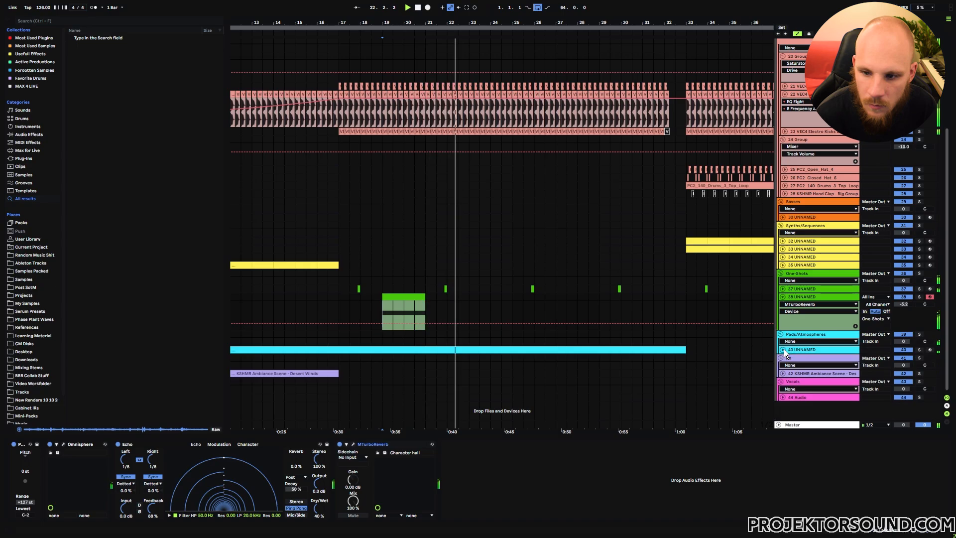
{"action": "left_click", "coordinate": [782, 297]}
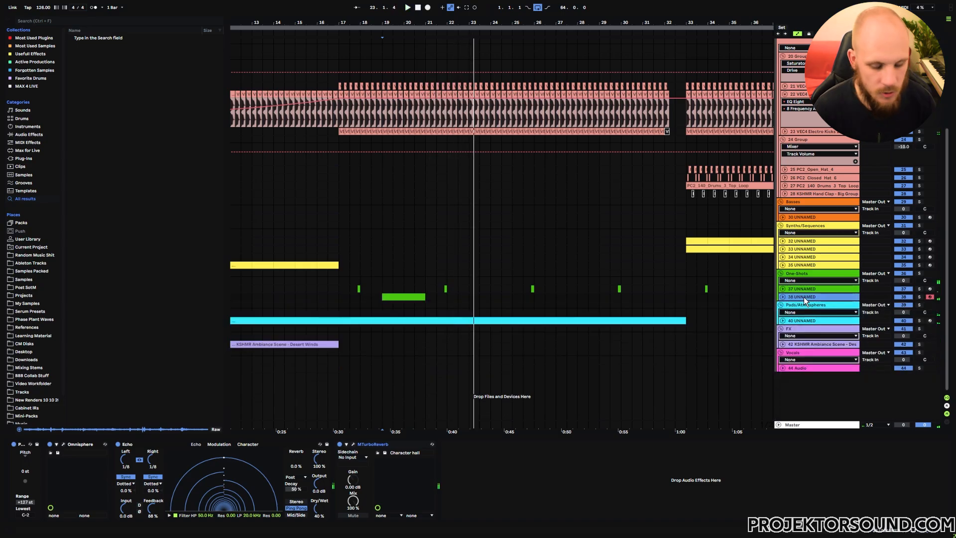
- Add a new MIDI track below track 38 and copy track 38's two-bar clip onto it at bar 23
{"action": "key", "text": "ctrl+shift+t"}
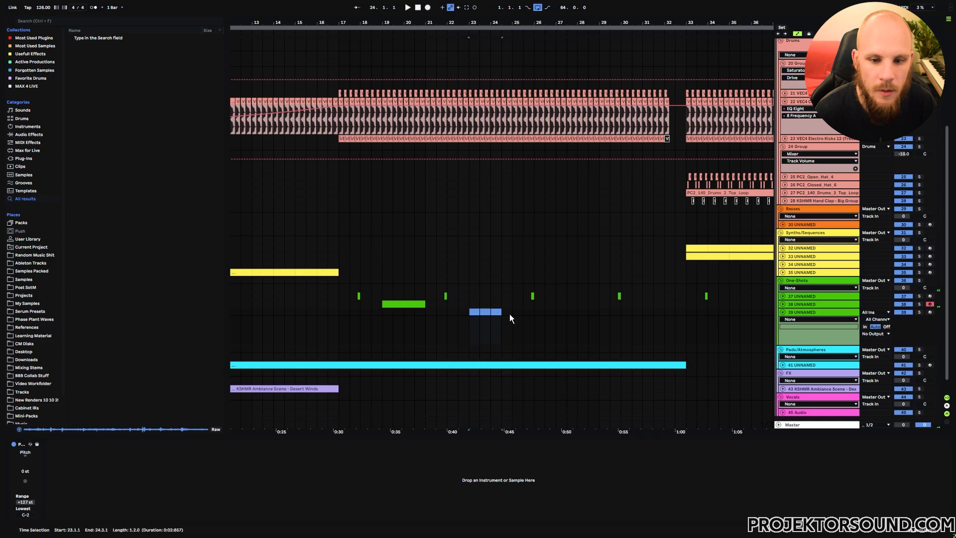
{"action": "left_click", "coordinate": [398, 304]}
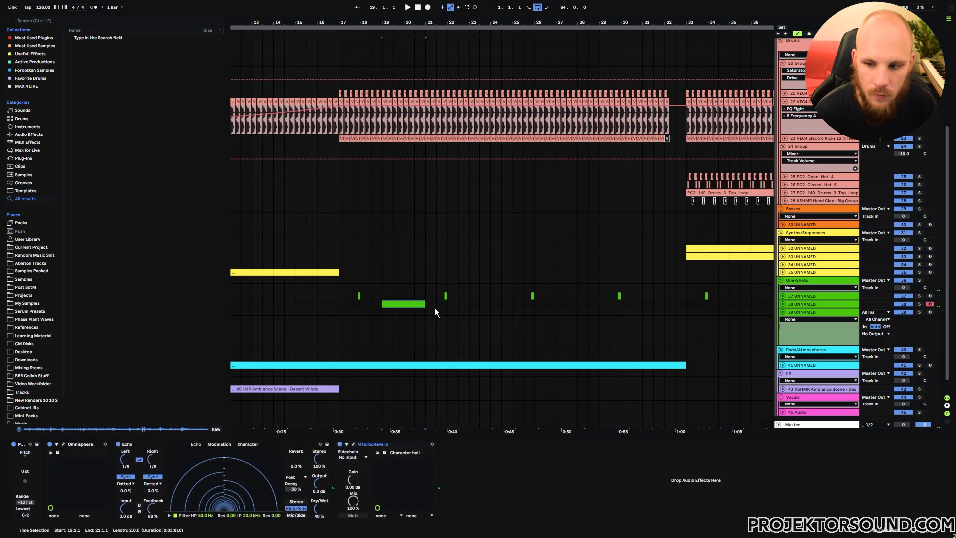
{"action": "left_click", "coordinate": [470, 312]}
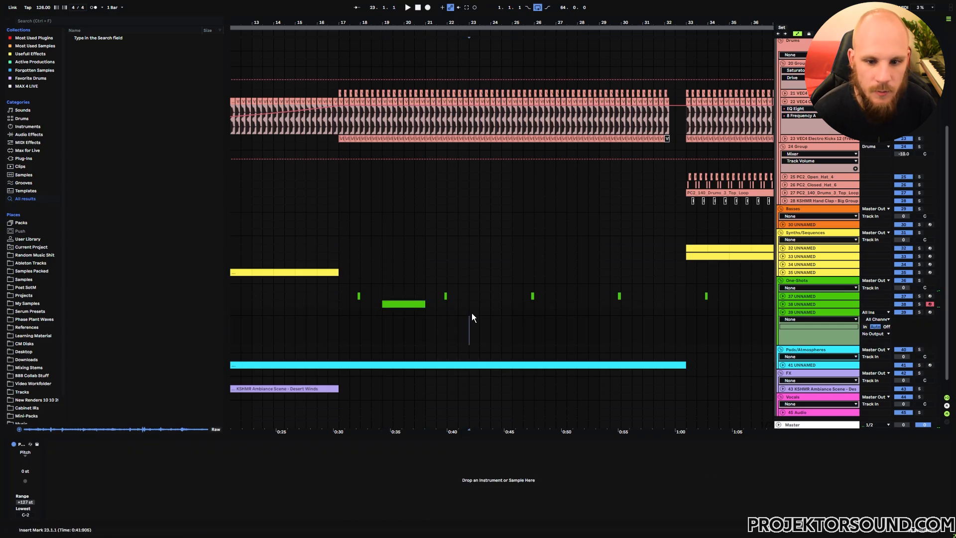
{"action": "key", "text": "ctrl+v"}
- Load Omnisphere on track 39, choose the Body Snatcher patch from the Hits and Bits category and close its window
{"action": "right_click", "coordinate": [474, 331]}
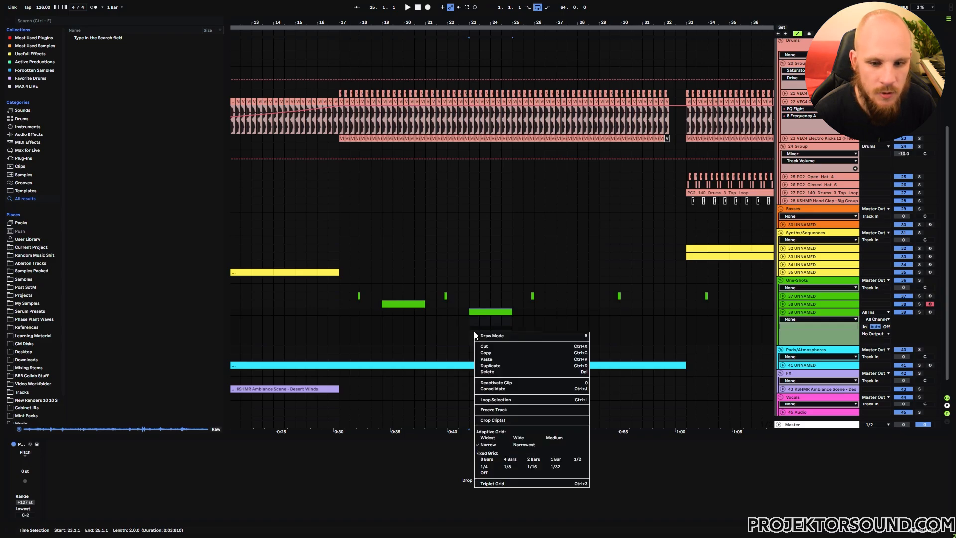
{"action": "mouse_move", "coordinate": [523, 95]}
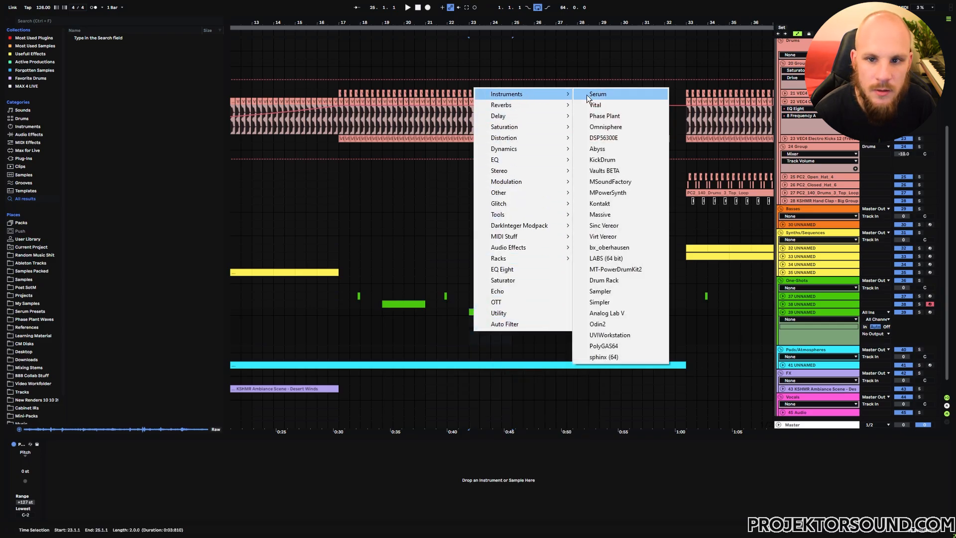
{"action": "left_click", "coordinate": [612, 118]}
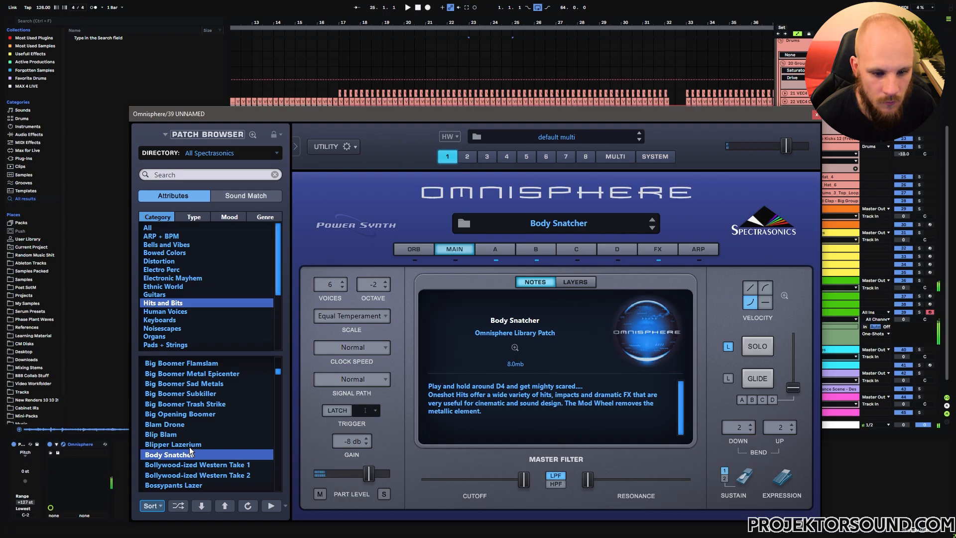
{"action": "key", "text": "Up"}
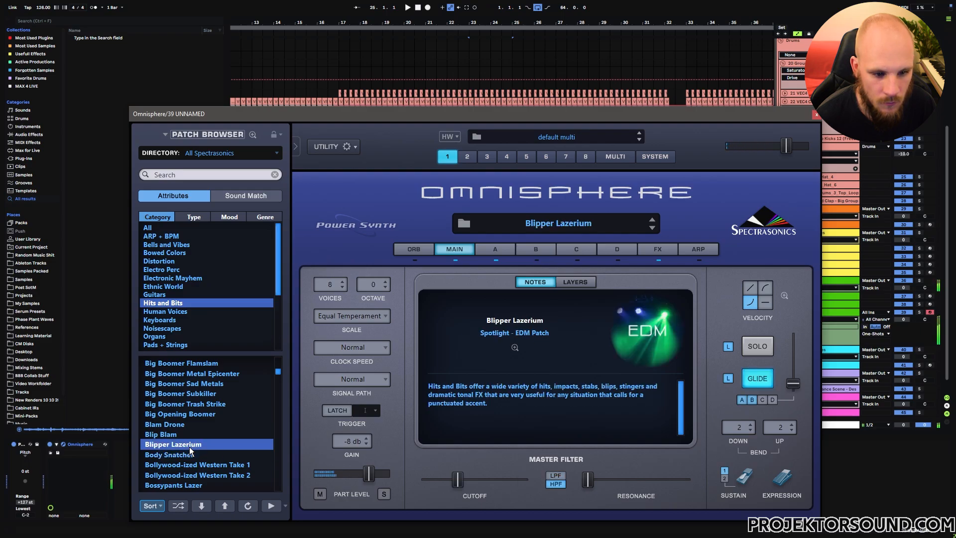
{"action": "key", "text": "Down"}
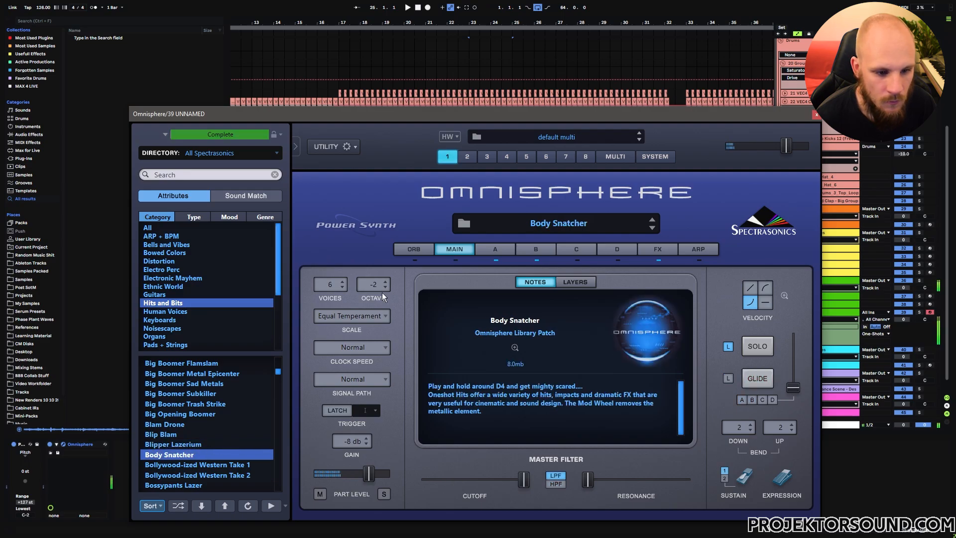
{"action": "left_click", "coordinate": [817, 115]}
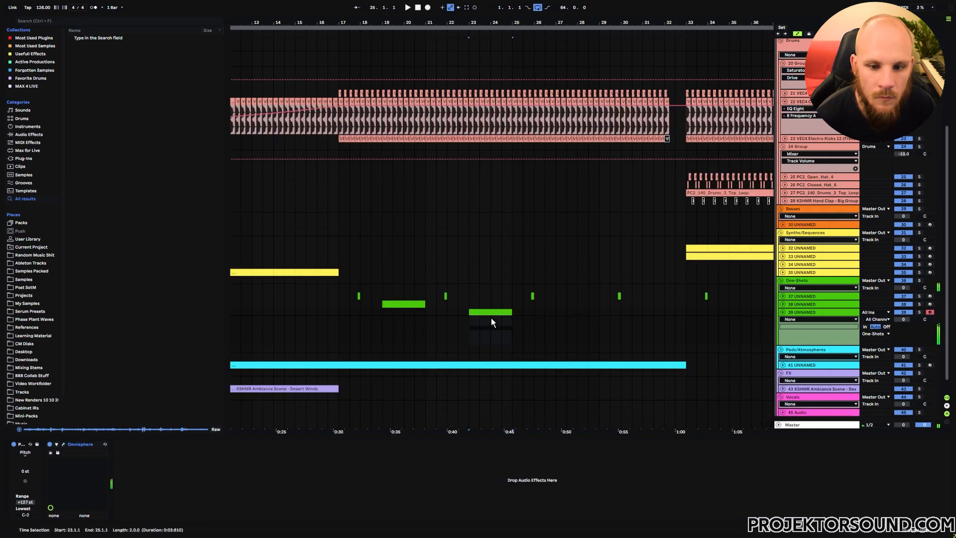
- Freeze track 39 and flatten its Omnisphere hit at bar 23 to audio
{"action": "double_click", "coordinate": [466, 327]}
{"action": "scroll", "coordinate": [469, 324], "scroll_direction": "up", "scroll_amount": 5}
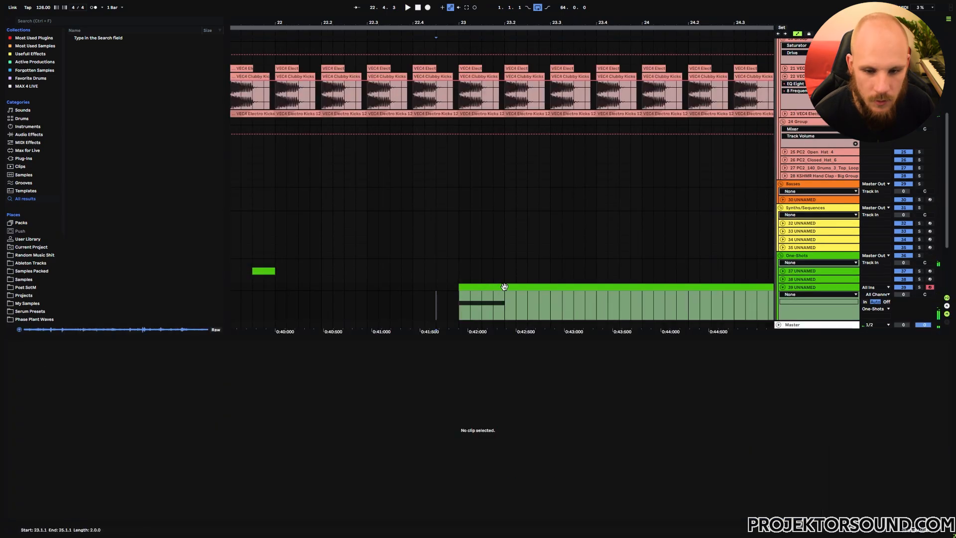
{"action": "right_click", "coordinate": [809, 288]}
{"action": "left_click", "coordinate": [830, 337]}
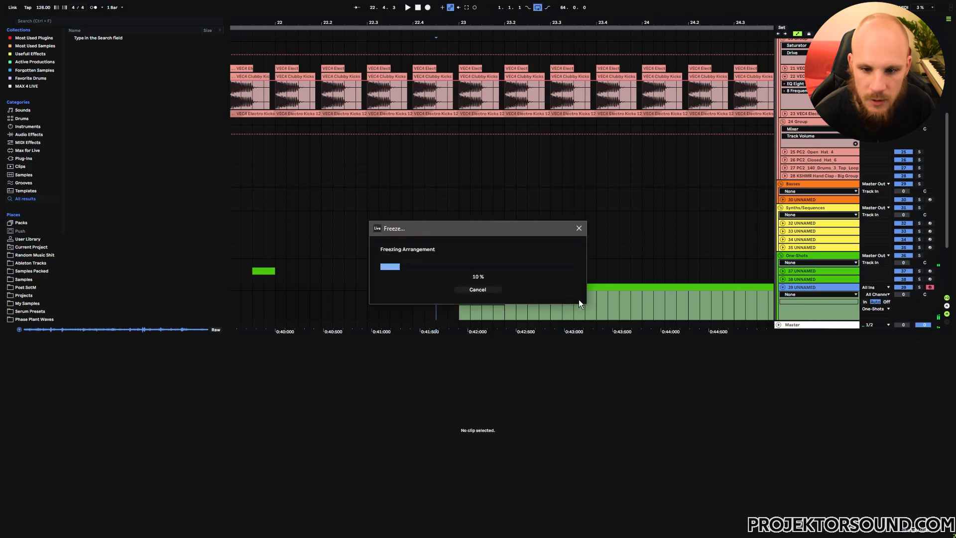
{"action": "left_click", "coordinate": [462, 302]}
{"action": "key", "text": "space"}
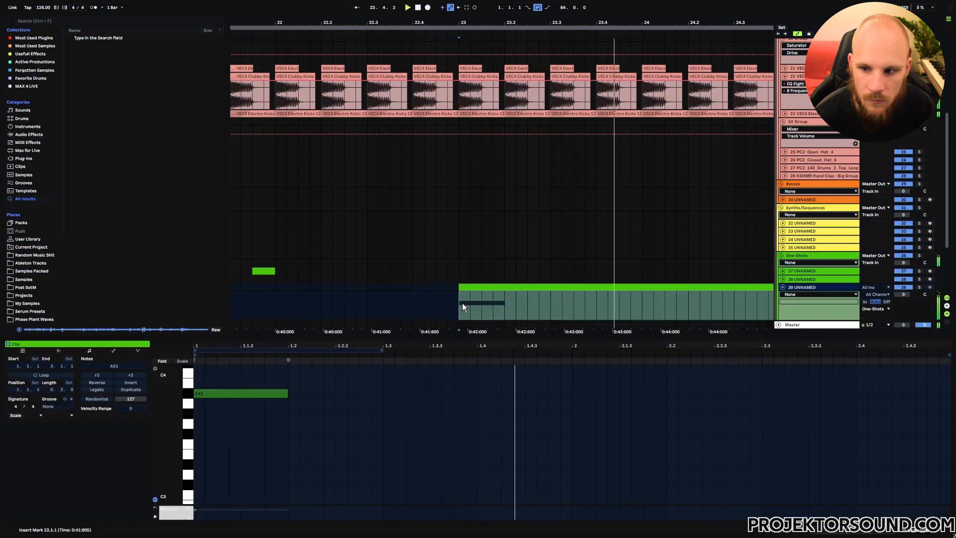
- Shift the rendered hit on track 39 about one beat earlier to 22.4, add an EQ Eight to the track and play it back
{"action": "left_click_drag", "start_coordinate": [530, 288], "coordinate": [488, 297]}
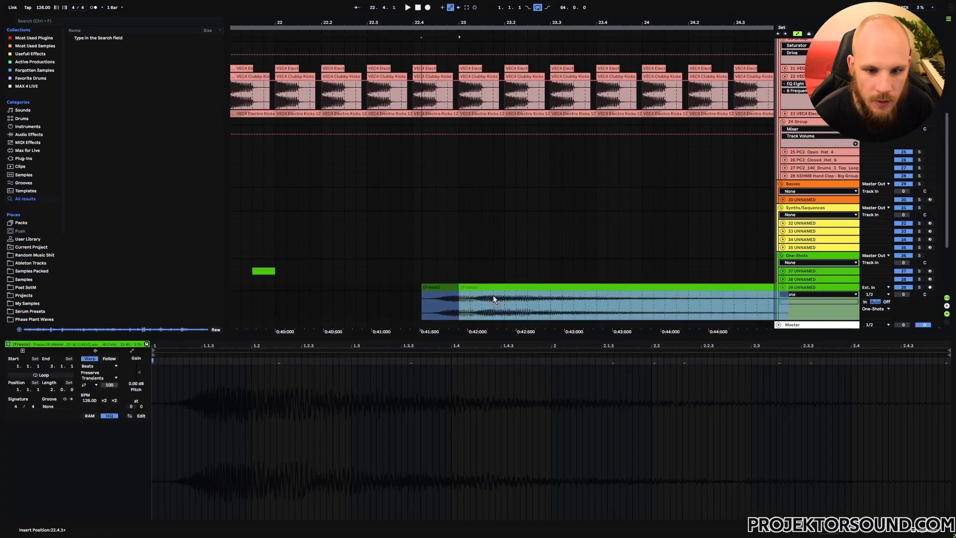
{"action": "left_click", "coordinate": [413, 303]}
{"action": "key", "text": "space"}
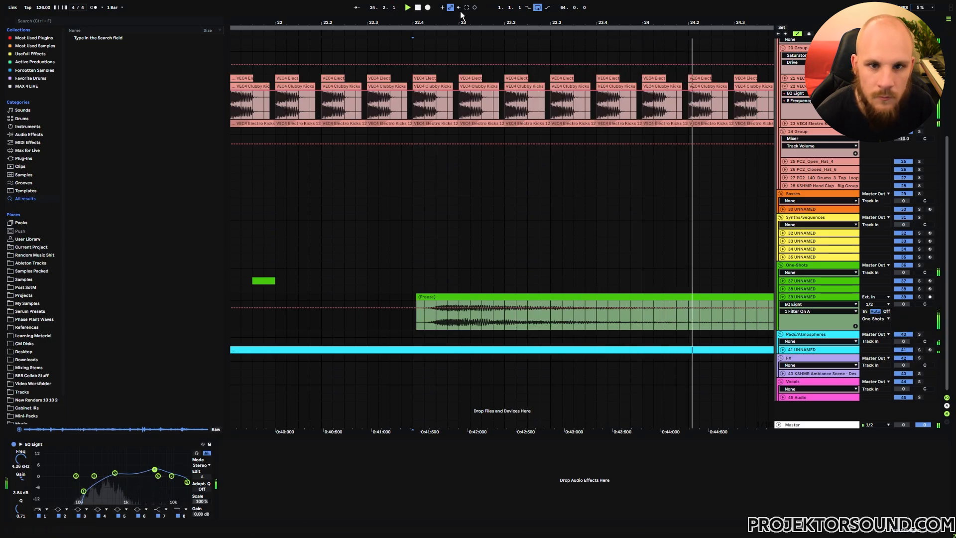
- Extend the rendered hit over its freeze tail to about bar 31.4, then fold track 39
{"action": "left_click_drag", "start_coordinate": [461, 23], "coordinate": [461, 2]}
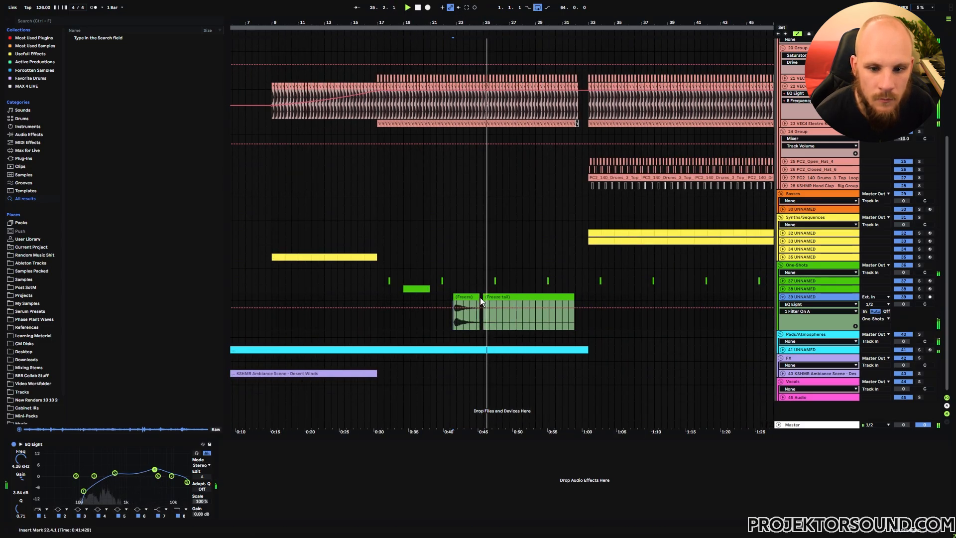
{"action": "left_click_drag", "start_coordinate": [480, 301], "coordinate": [573, 296]}
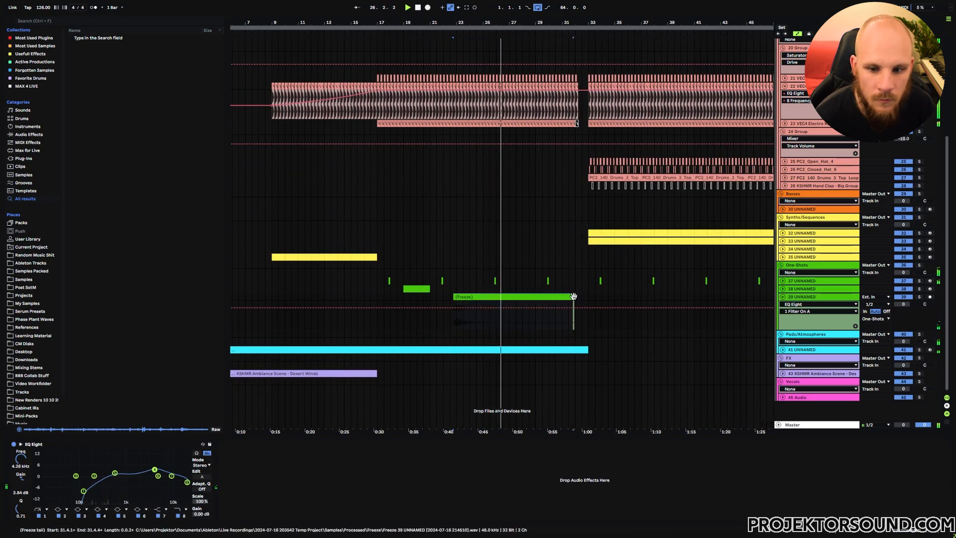
{"action": "left_click", "coordinate": [783, 297]}
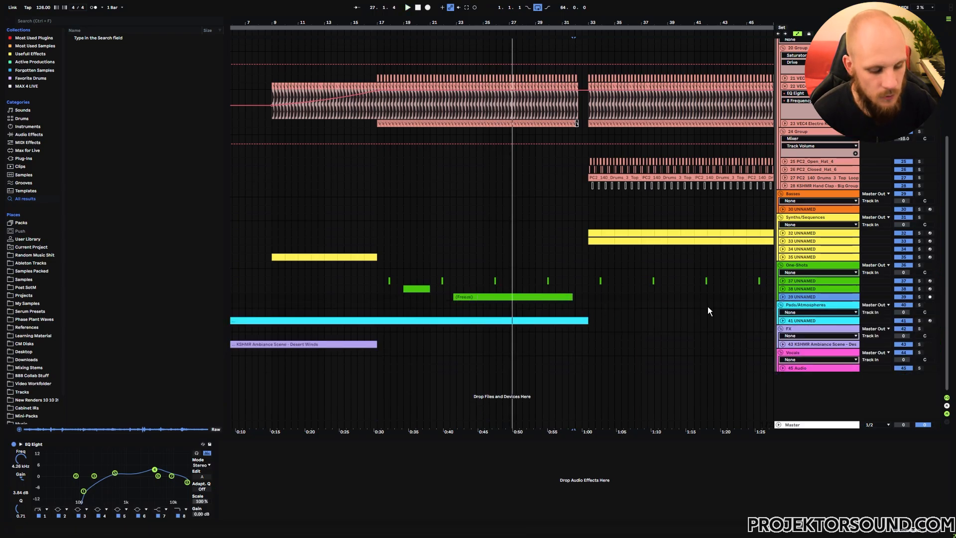
- Add MIDI track 40 with Omnisphere, audition Noisescapes patches, choose Nautilus Caves and close the plugin window
{"action": "key", "text": "ctrl+shift+t"}
{"action": "right_click", "coordinate": [521, 310]}
{"action": "right_click", "coordinate": [522, 310]}
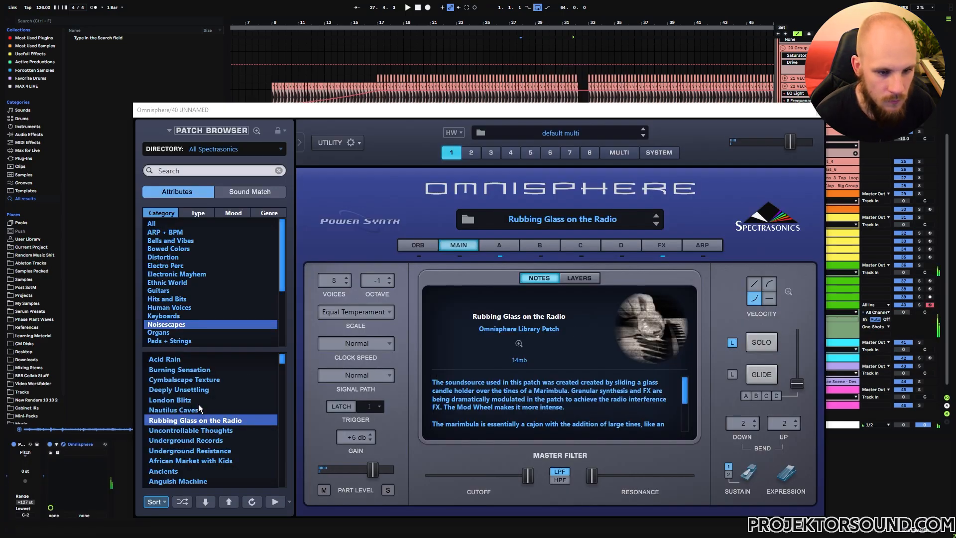
{"action": "left_click", "coordinate": [172, 360]}
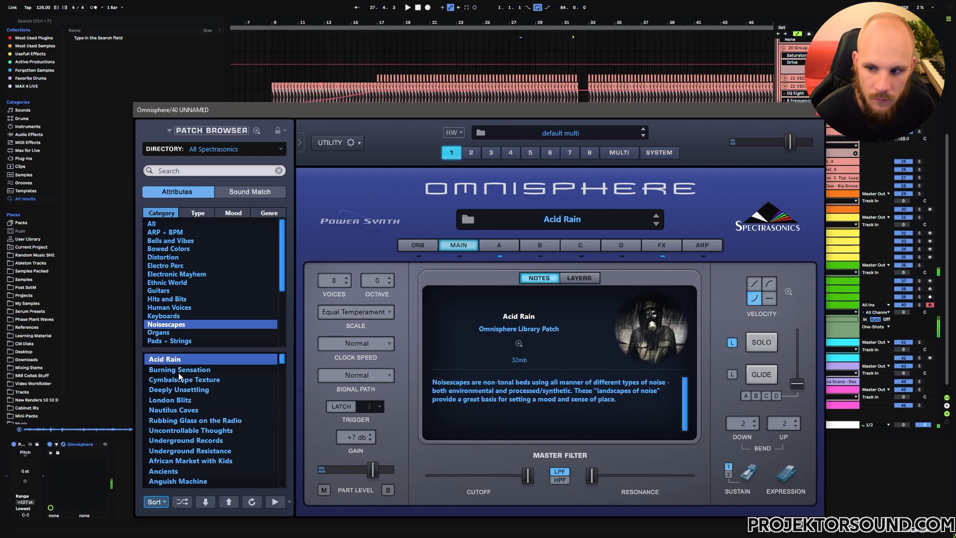
{"action": "left_click", "coordinate": [181, 412]}
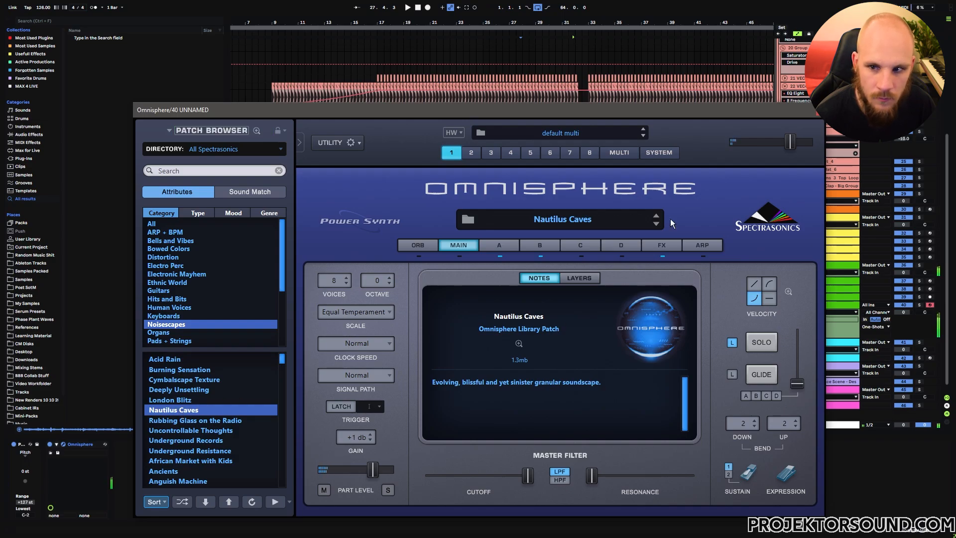
{"action": "left_click", "coordinate": [815, 111]}
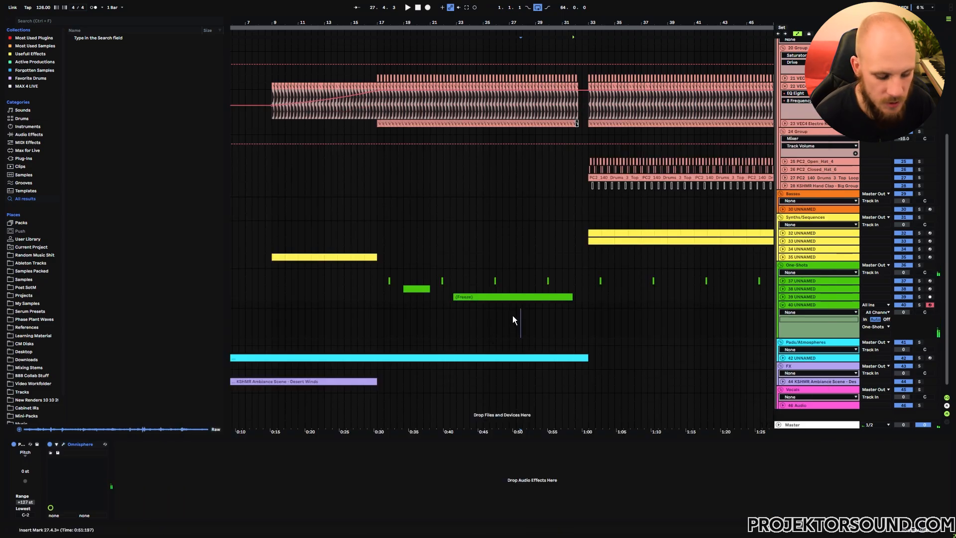
- Create a six-bar clip on track 40 from bar 27 to 33 and fill it with one sustained A#3 note
{"action": "left_click", "coordinate": [63, 443]}
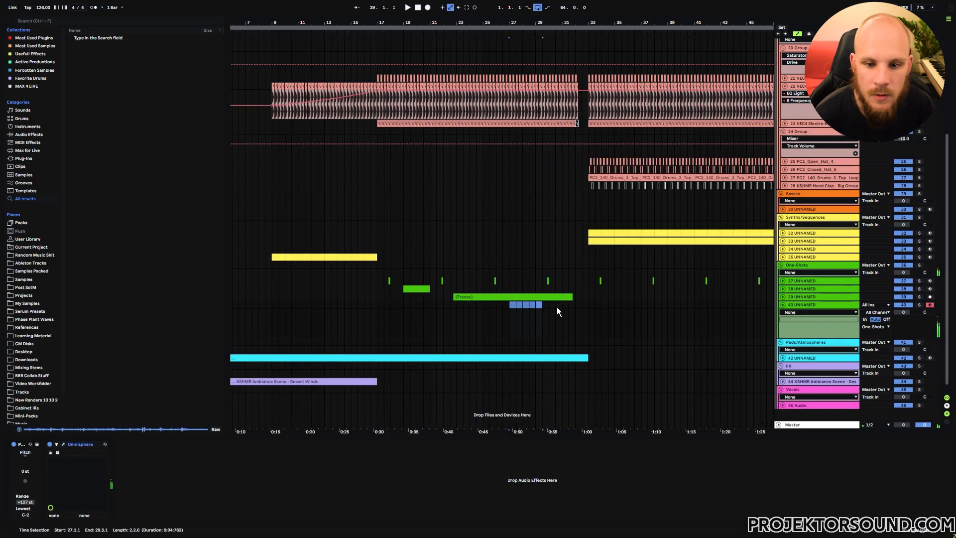
{"action": "key", "text": "ctrl+j"}
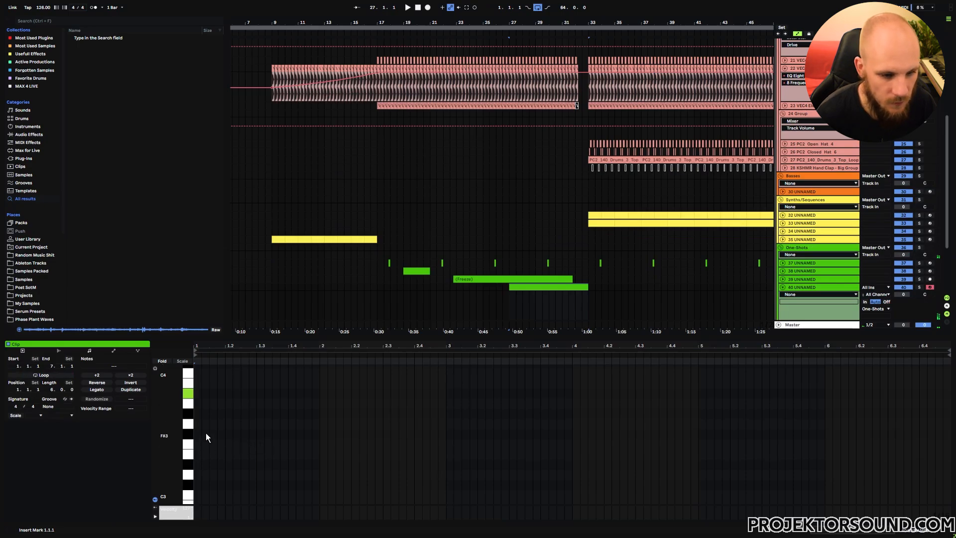
{"action": "double_click", "coordinate": [199, 393]}
{"action": "left_click_drag", "start_coordinate": [201, 394], "coordinate": [939, 414]}
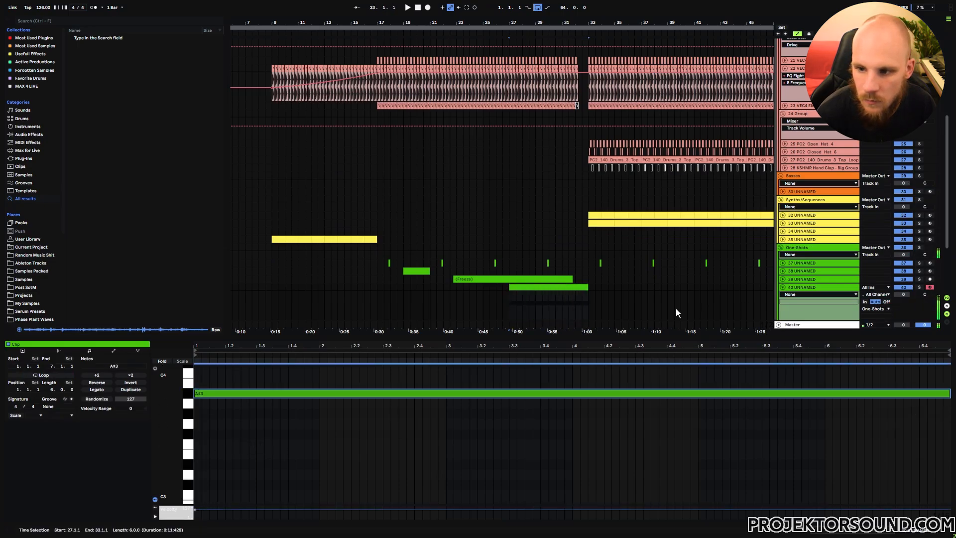
- Play the new noisescape, set track 40's volume to -2.8 dB and fold the track
{"action": "key", "text": "space"}
{"action": "left_click_drag", "start_coordinate": [903, 294], "coordinate": [903, 305]}
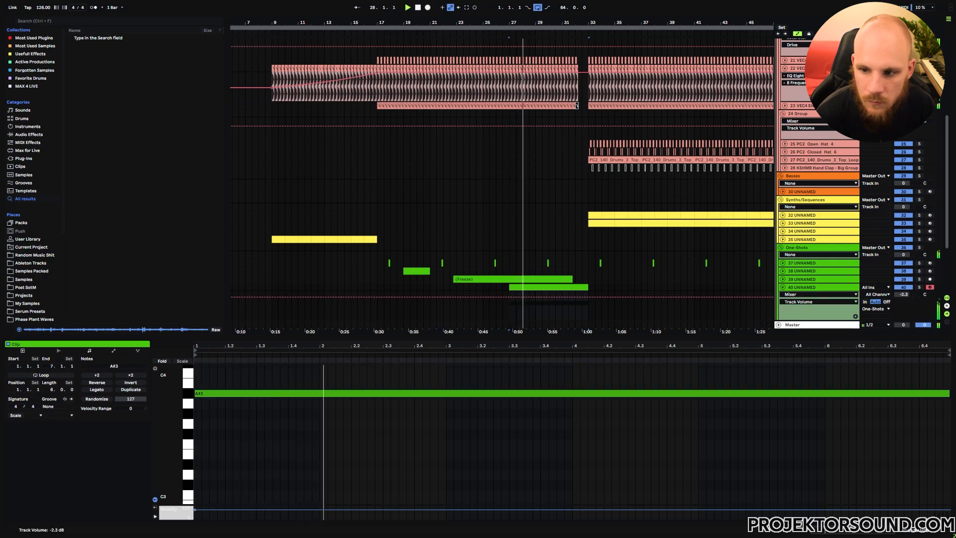
{"action": "left_click_drag", "start_coordinate": [743, 339], "coordinate": [744, 408]}
{"action": "left_click_drag", "start_coordinate": [903, 295], "coordinate": [903, 296]}
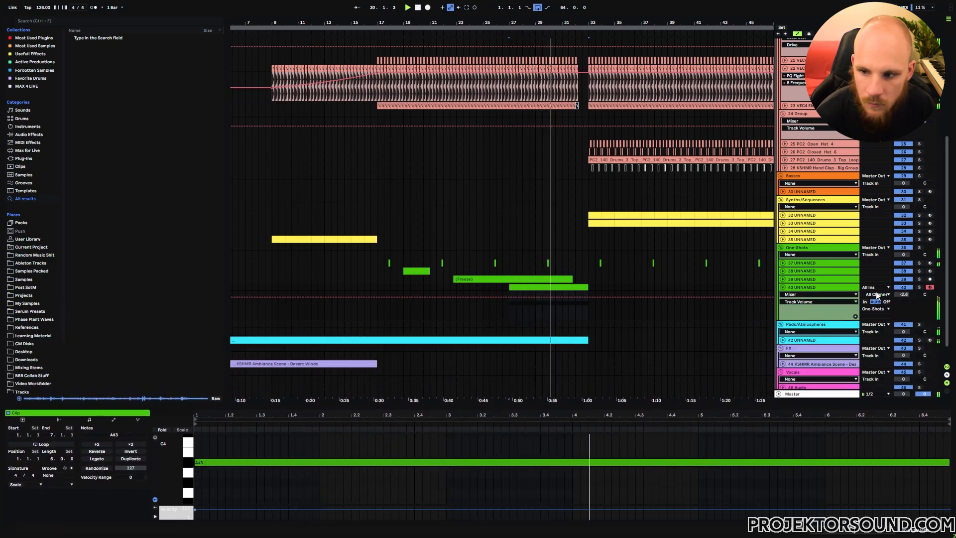
{"action": "left_click", "coordinate": [784, 288]}
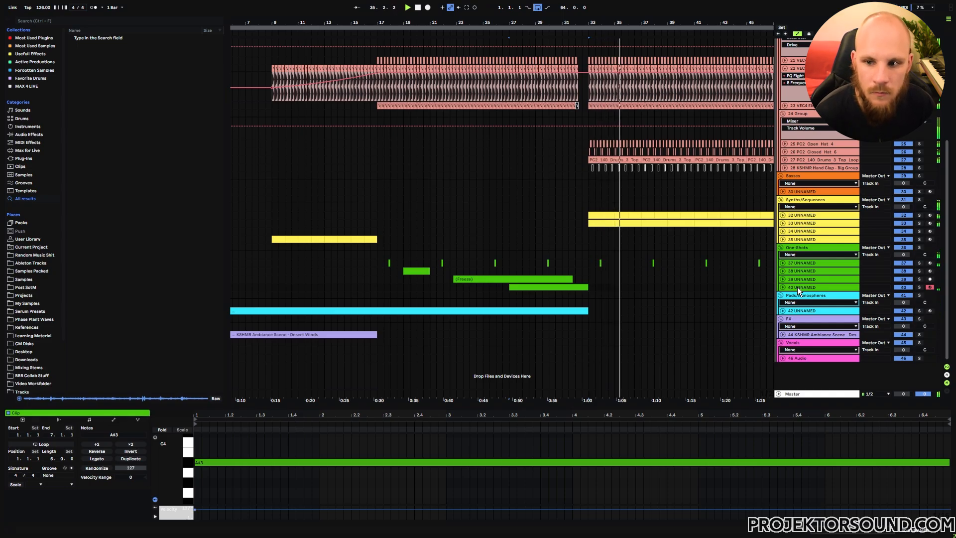
- Duplicate the synth clips on track 32 so they also fill bars 49 to 65
{"action": "scroll", "coordinate": [670, 294], "scroll_direction": "right", "scroll_amount": 5}
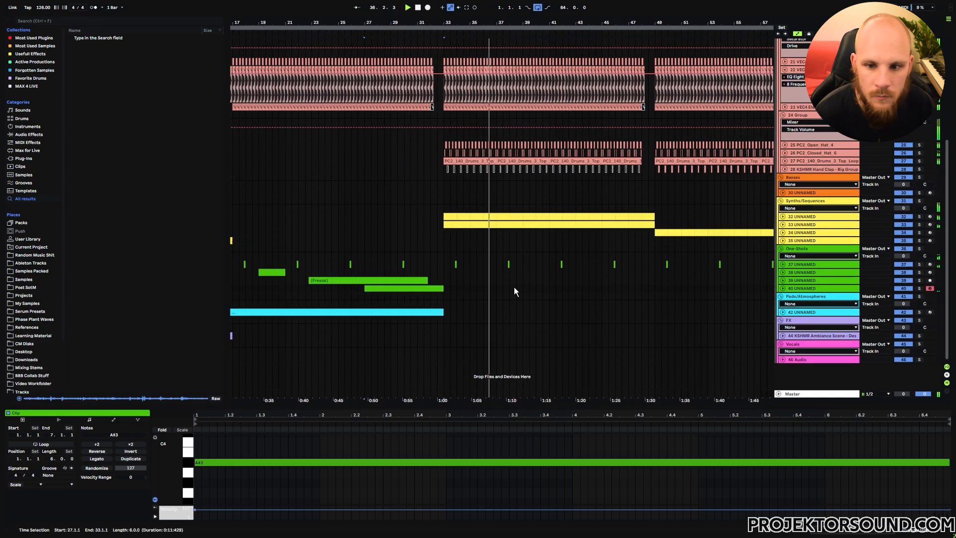
{"action": "left_click", "coordinate": [450, 224]}
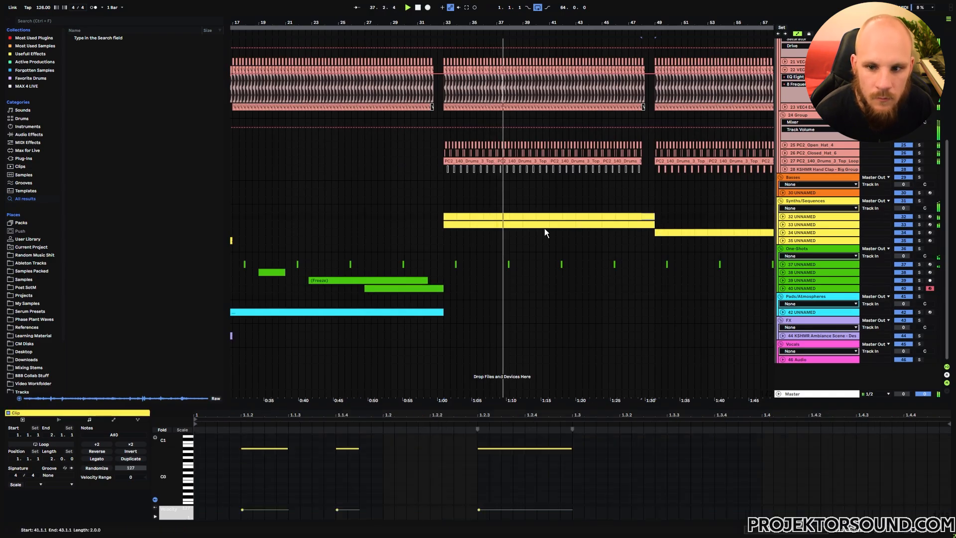
{"action": "key", "text": "ctrl+d"}
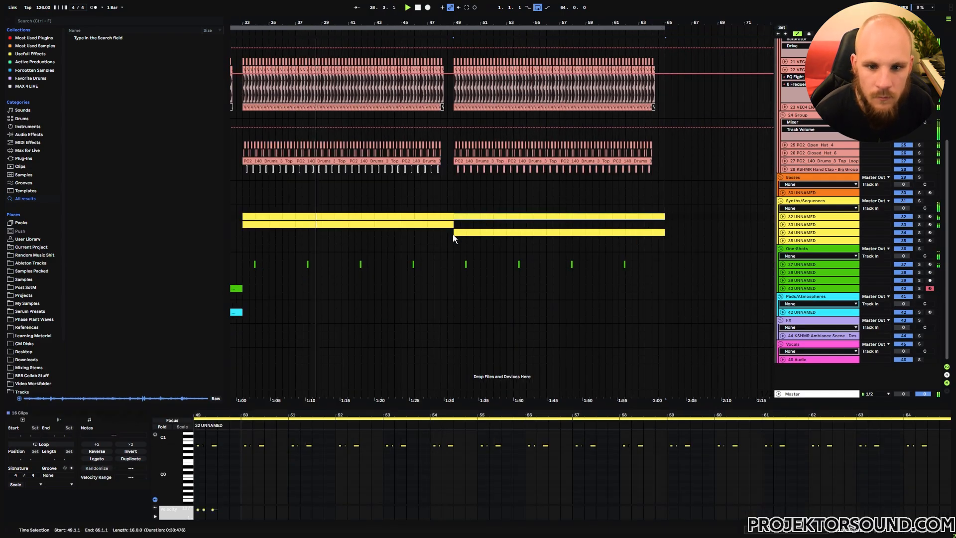
- Listen to the transition into the section at bar 49, then stop playback near bar 32
{"action": "left_click", "coordinate": [453, 250]}
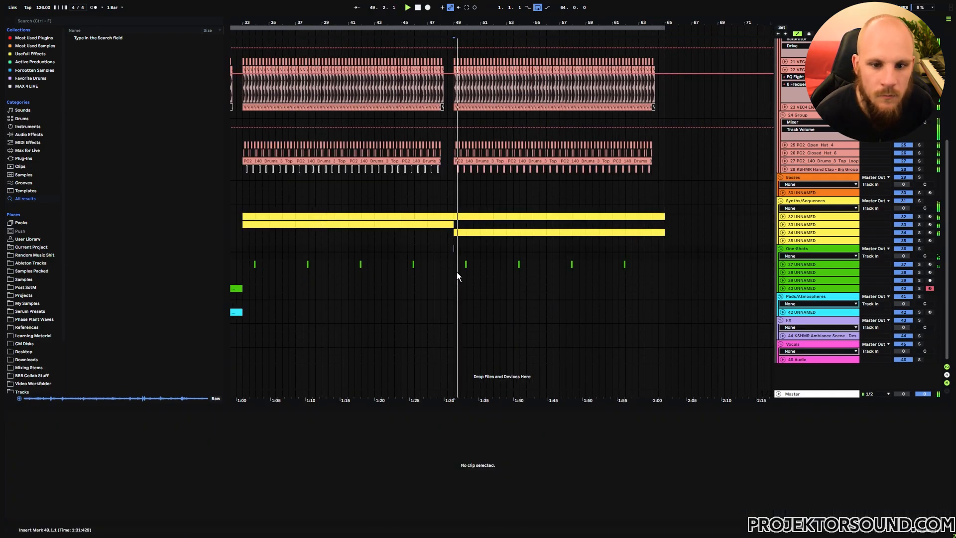
{"action": "left_click_drag", "start_coordinate": [548, 261], "coordinate": [657, 262]}
{"action": "left_click_drag", "start_coordinate": [505, 277], "coordinate": [432, 273]}
{"action": "scroll", "coordinate": [431, 272], "scroll_direction": "left", "scroll_amount": 2}
{"action": "scroll", "coordinate": [425, 291], "scroll_direction": "left", "scroll_amount": 1}
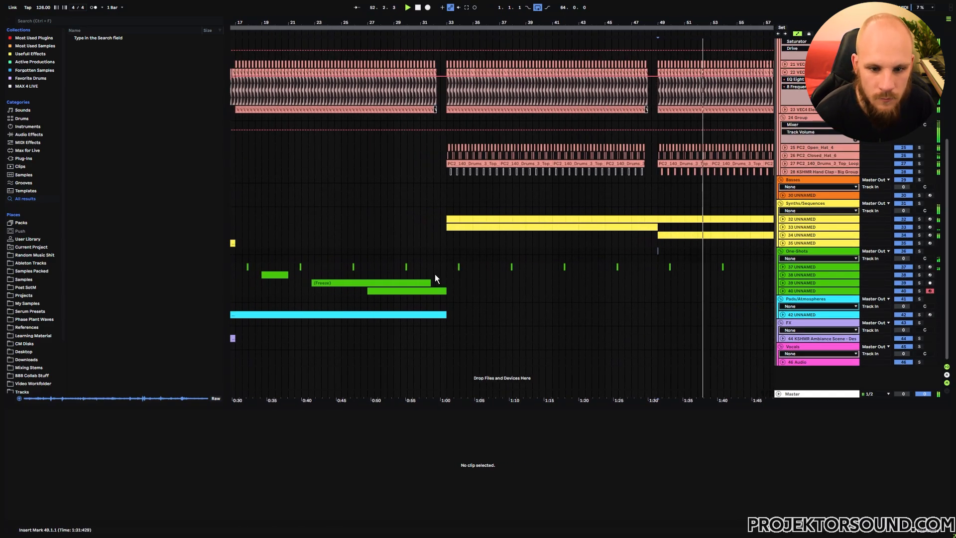
{"action": "left_click", "coordinate": [435, 274]}
{"action": "key", "text": "space"}
- Add audio track 45 in the FX group, place KSHMR Sweep Down 03 - Clean at bar 33 and disable its warping
{"action": "left_click", "coordinate": [783, 339]}
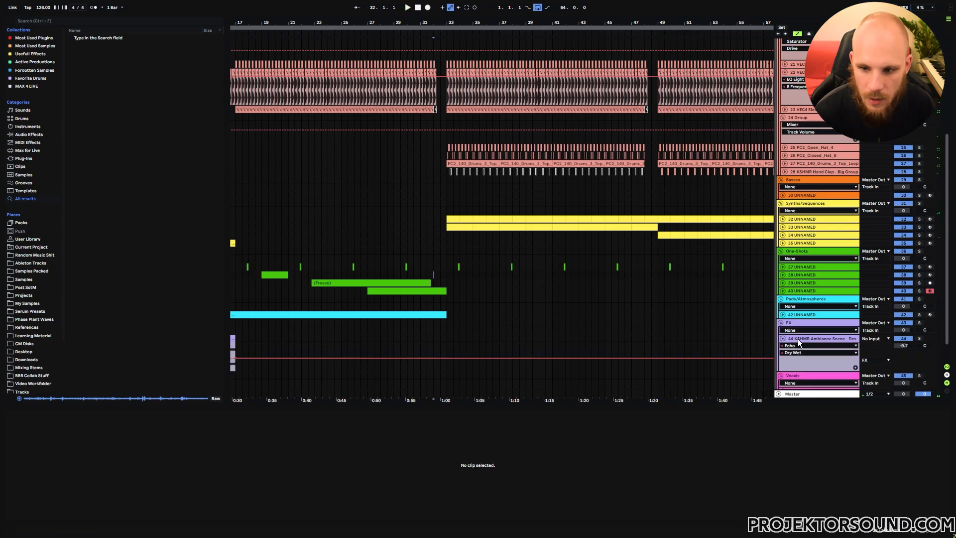
{"action": "key", "text": "ctrl+t"}
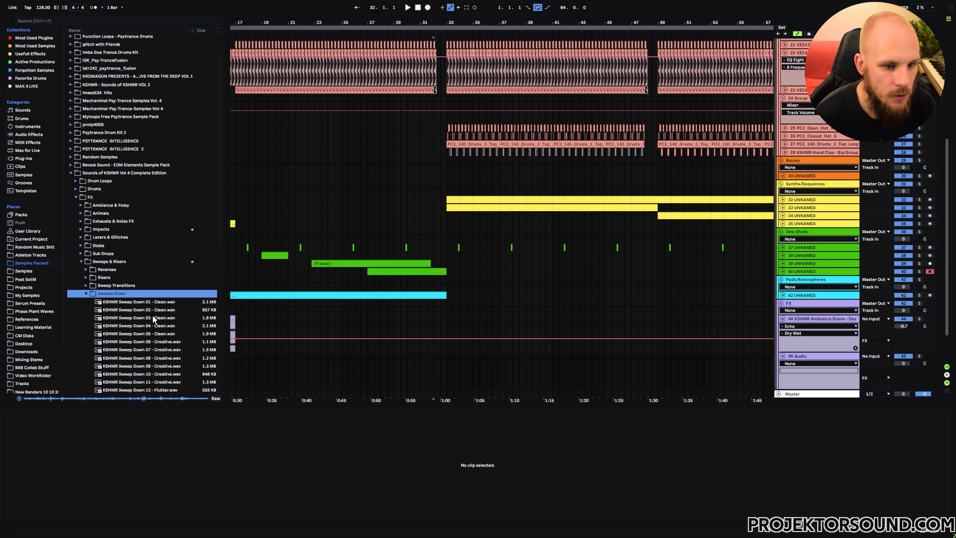
{"action": "left_click", "coordinate": [153, 318]}
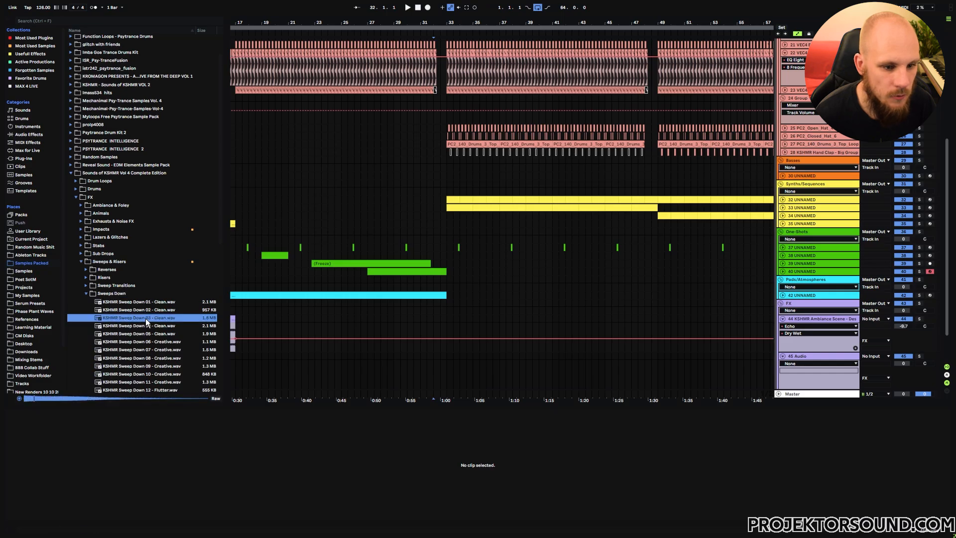
{"action": "left_click_drag", "start_coordinate": [139, 317], "coordinate": [449, 368]}
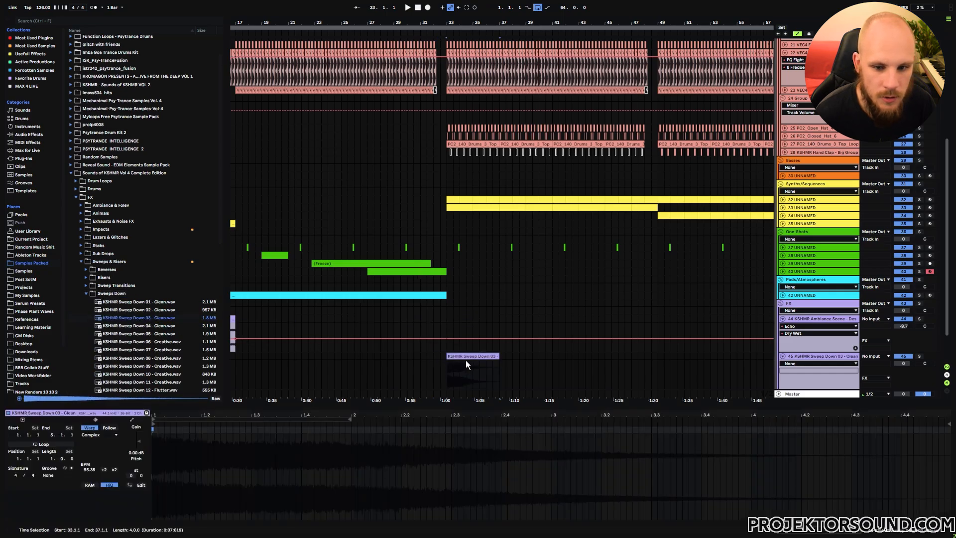
{"action": "left_click", "coordinate": [90, 428]}
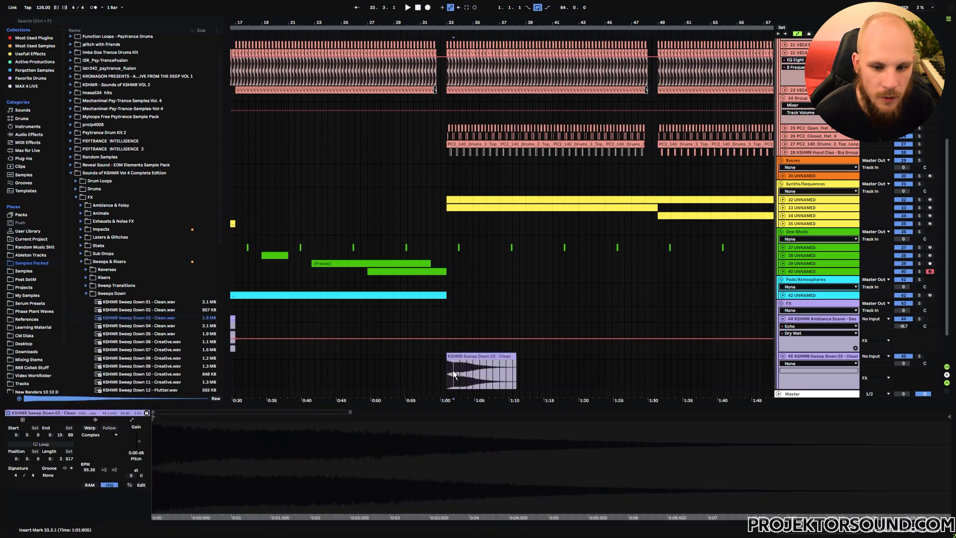
- Set track 45's volume to -24.8 dB and duplicate the sweep-down clip to bar 49
{"action": "left_click_drag", "start_coordinate": [902, 361], "coordinate": [902, 386]}
{"action": "left_click", "coordinate": [488, 356]}
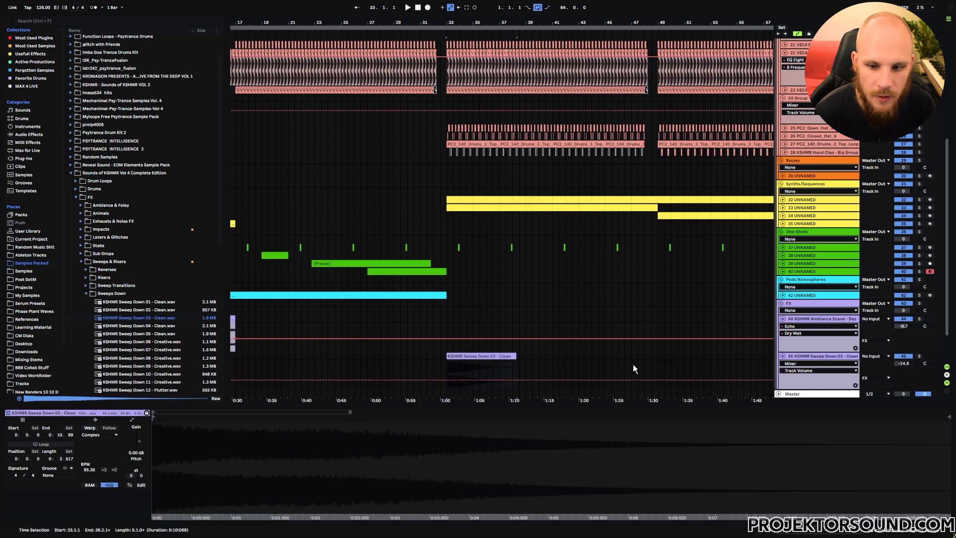
{"action": "left_click", "coordinate": [658, 355], "text": "shift"}
{"action": "key", "text": "ctrl+d"}
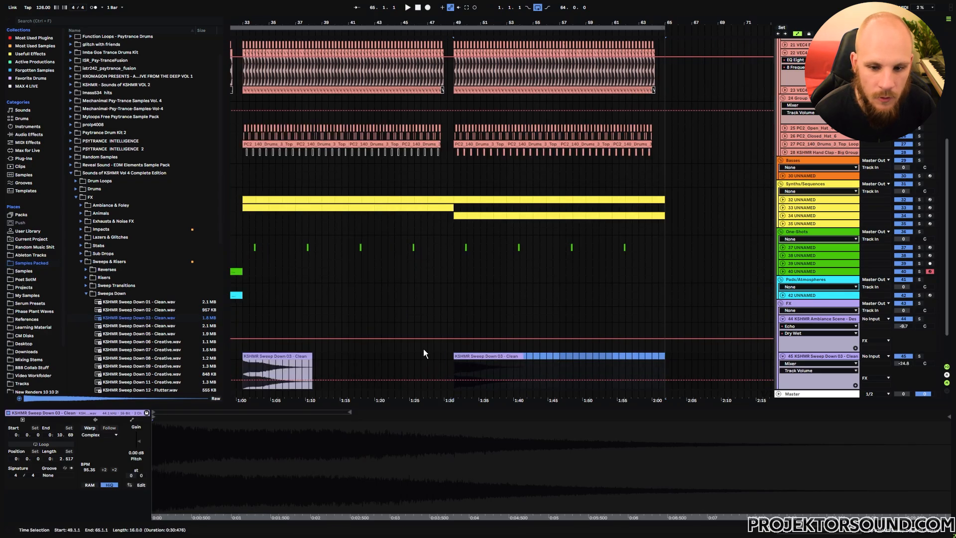
- Add audio track 46, place KSHMR Sweep Down 04 - Clean across bars 25 to 33 and reverse it into a riser
{"action": "left_click_drag", "start_coordinate": [634, 321], "coordinate": [660, 301]}
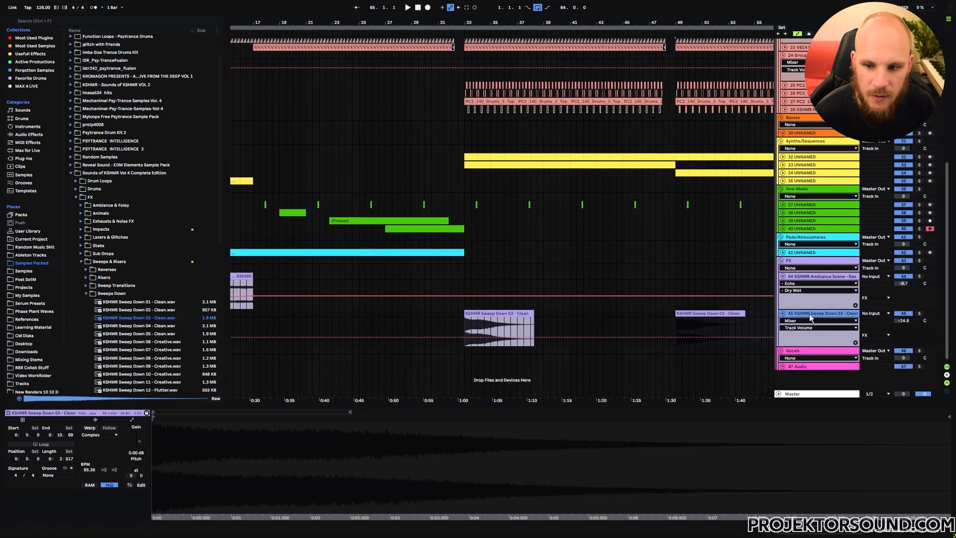
{"action": "key", "text": "ctrl+t"}
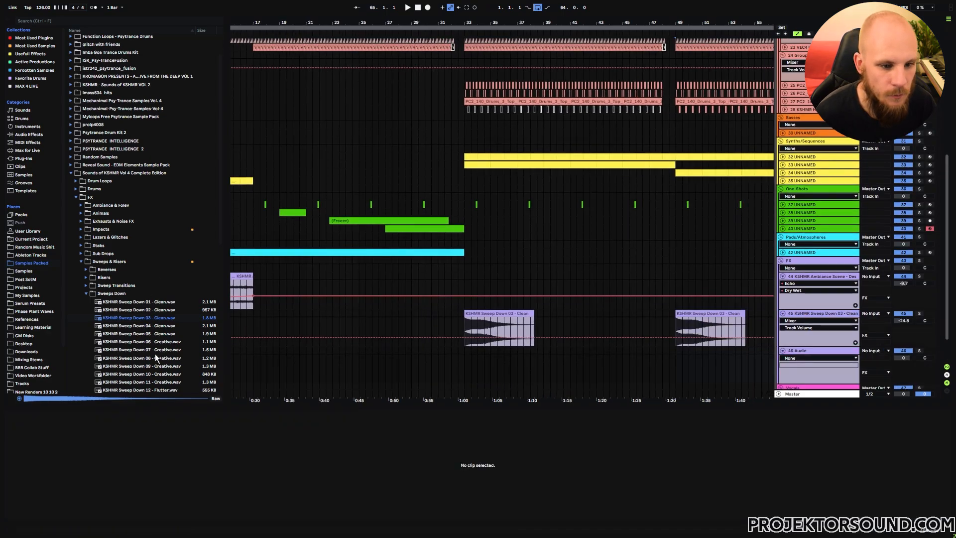
{"action": "left_click", "coordinate": [144, 326]}
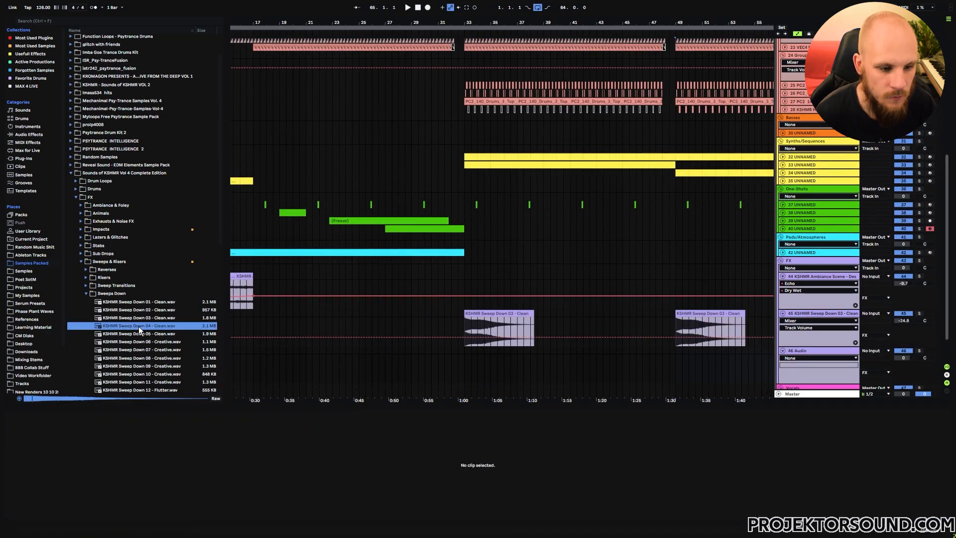
{"action": "left_click_drag", "start_coordinate": [133, 329], "coordinate": [361, 351]}
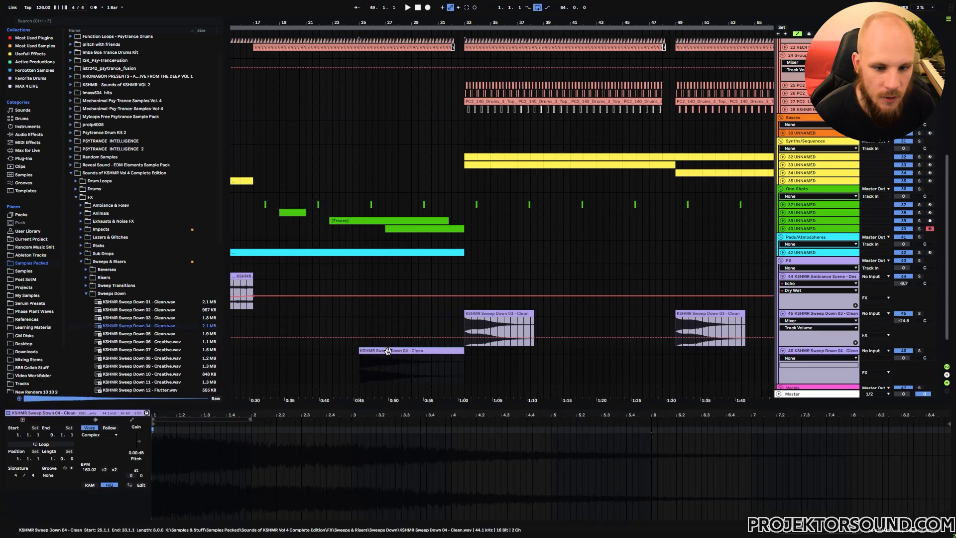
{"action": "left_click", "coordinate": [362, 366]}
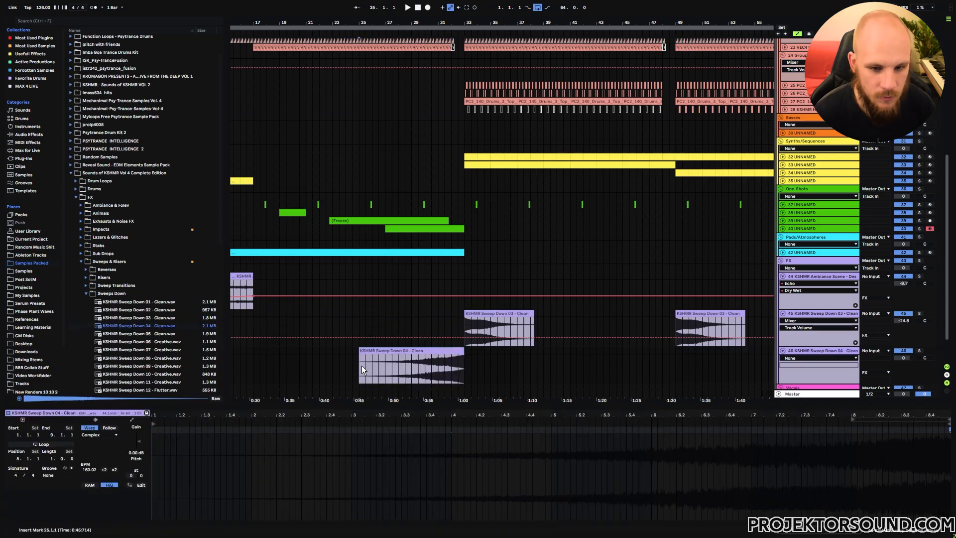
- Audition the reversed riser leading into bar 33 and set track 46's volume to -24.2 dB
{"action": "left_click_drag", "start_coordinate": [911, 362], "coordinate": [911, 393]}
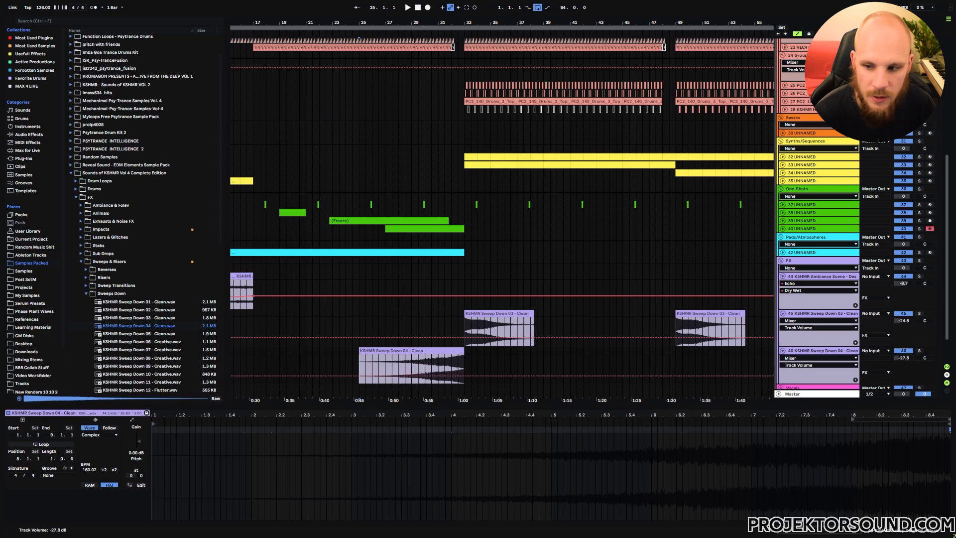
{"action": "key", "text": "space"}
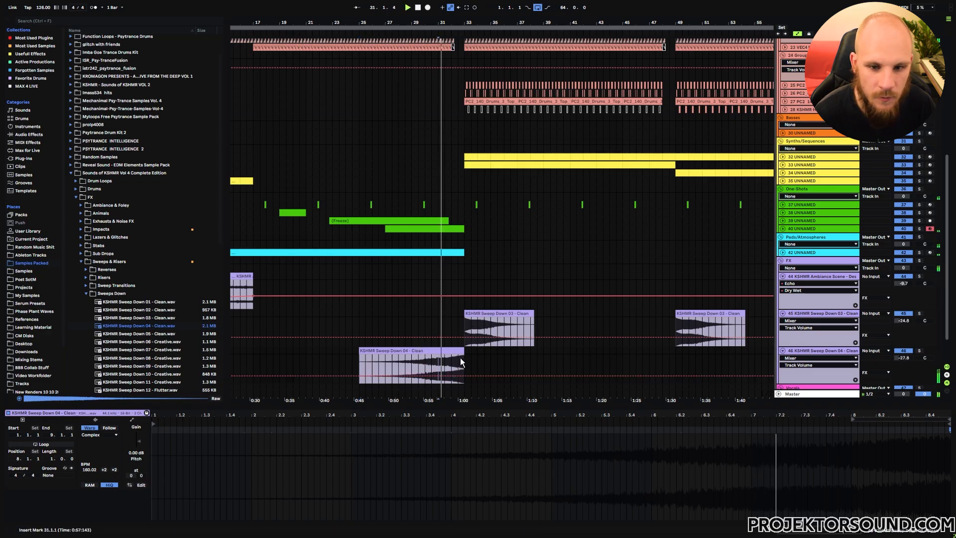
{"action": "left_click", "coordinate": [471, 360]}
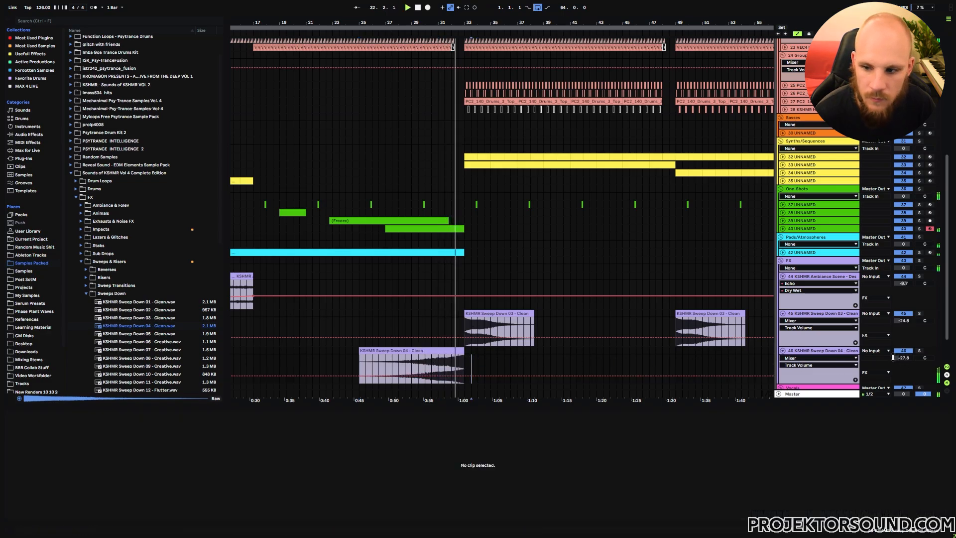
{"action": "left_click_drag", "start_coordinate": [903, 357], "coordinate": [904, 354]}
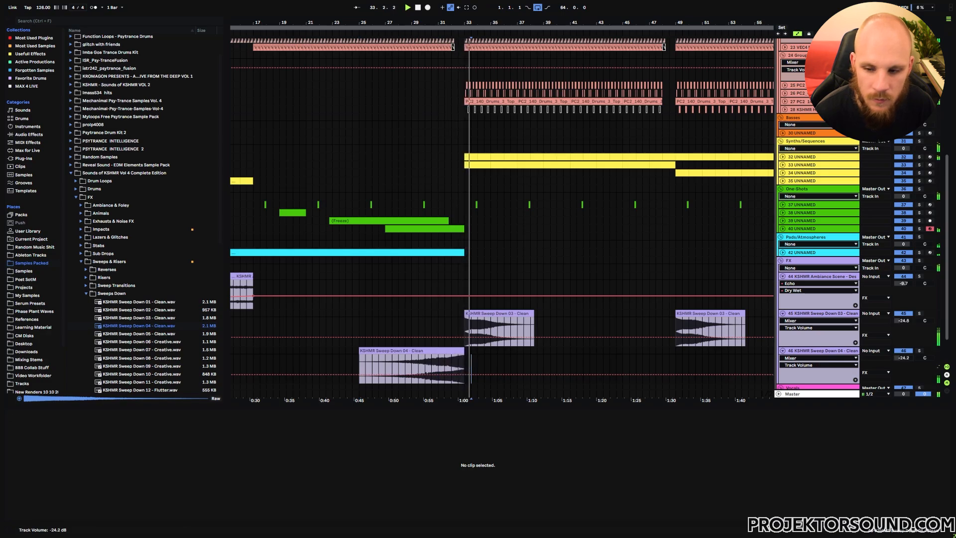
- Copy the reversed Sweep Down 04 riser on track 46 to bars 41–49 and bars 9–17
{"action": "left_click", "coordinate": [446, 349]}
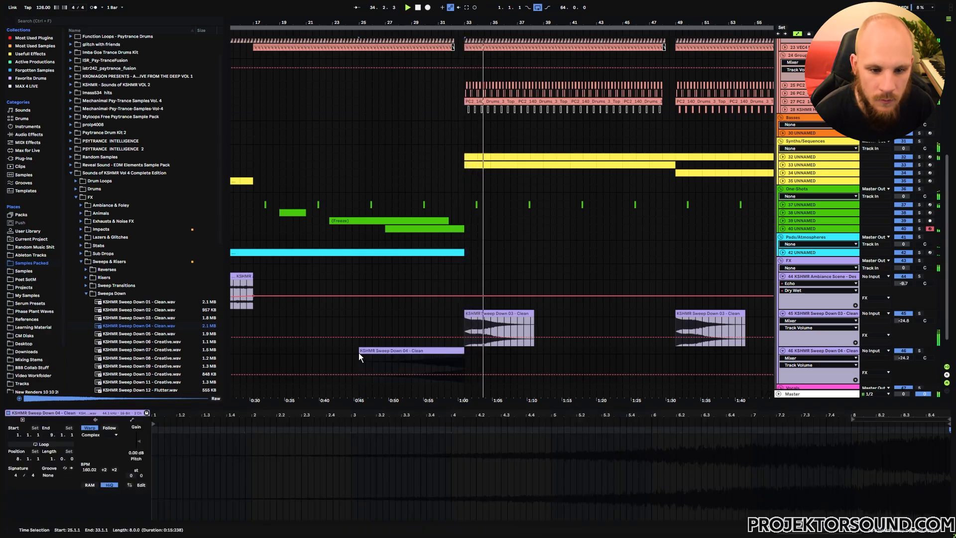
{"action": "scroll", "coordinate": [381, 90], "scroll_direction": "down", "scroll_amount": 3}
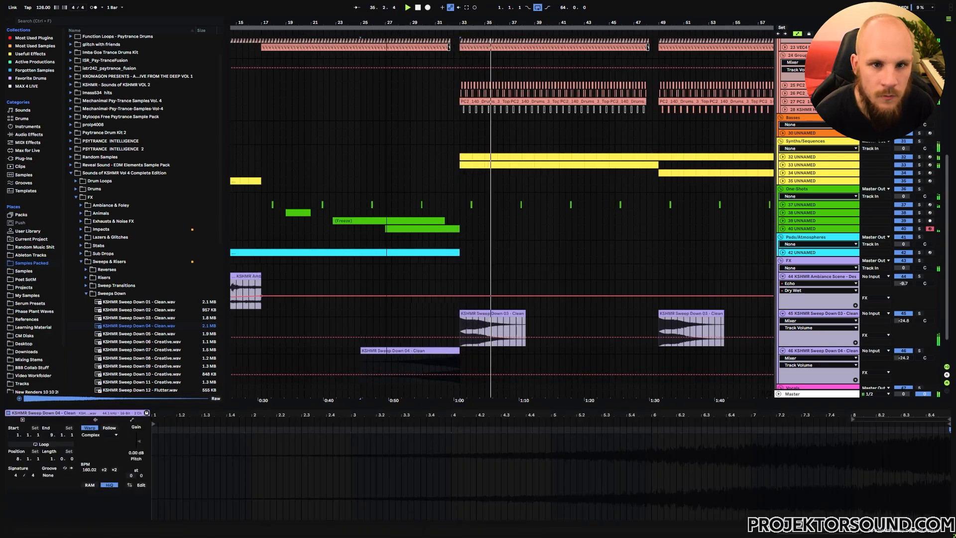
{"action": "left_click", "coordinate": [291, 349], "text": "shift"}
{"action": "key", "text": "ctrl+d"}
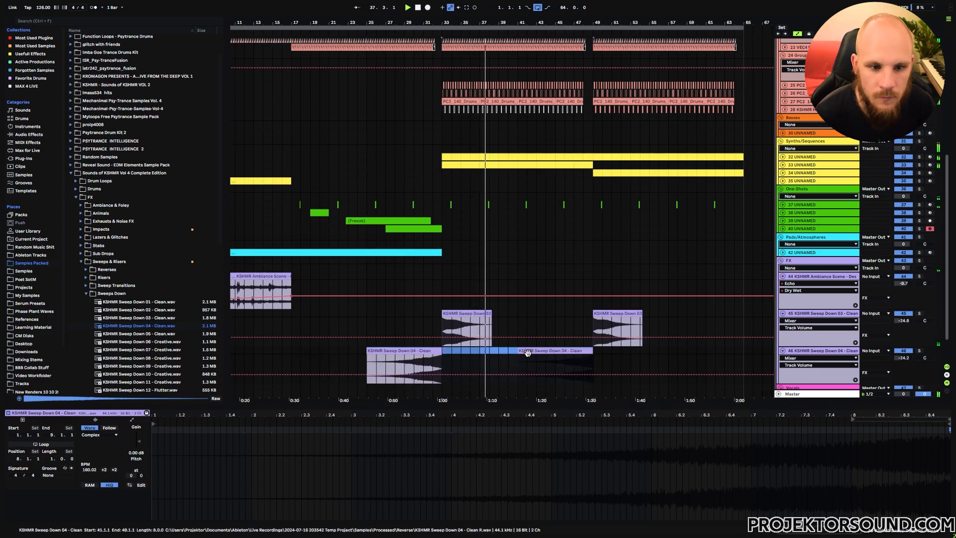
{"action": "scroll", "coordinate": [484, 342], "scroll_direction": "left", "scroll_amount": 5}
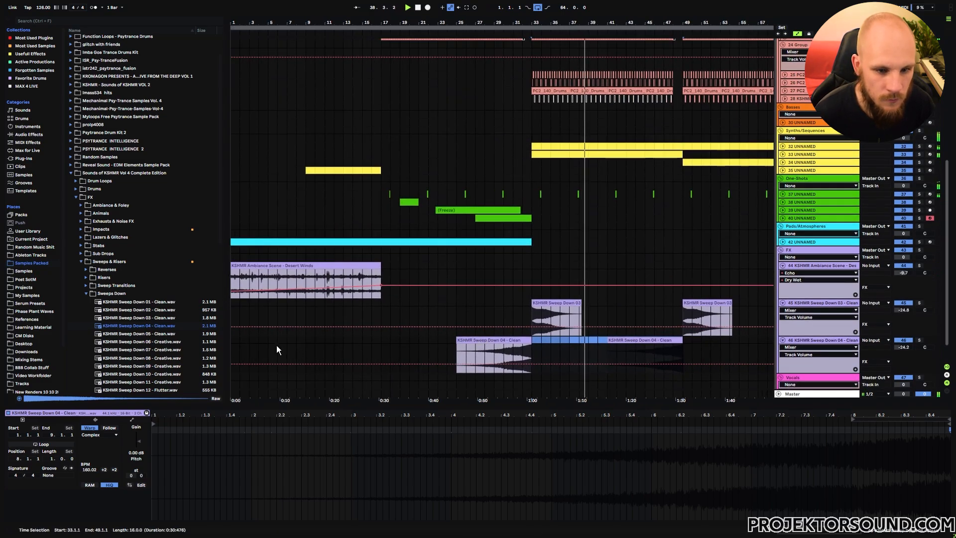
{"action": "left_click", "coordinate": [232, 337]}
{"action": "key", "text": "ctrl+v"}
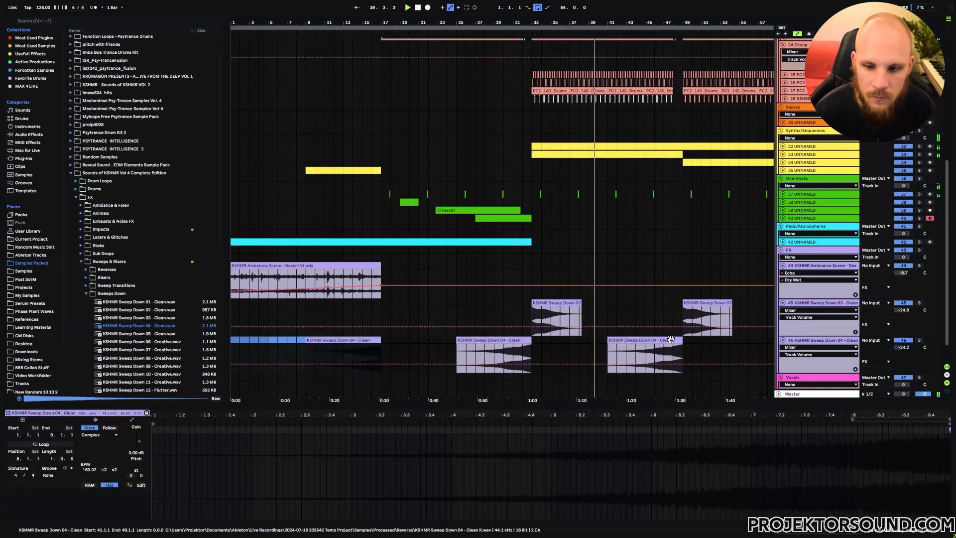
- Collapse FX tracks 44, 45 and 46 and the drum group 24, and stop playback
{"action": "left_click", "coordinate": [783, 304]}
{"action": "left_click", "coordinate": [783, 310]}
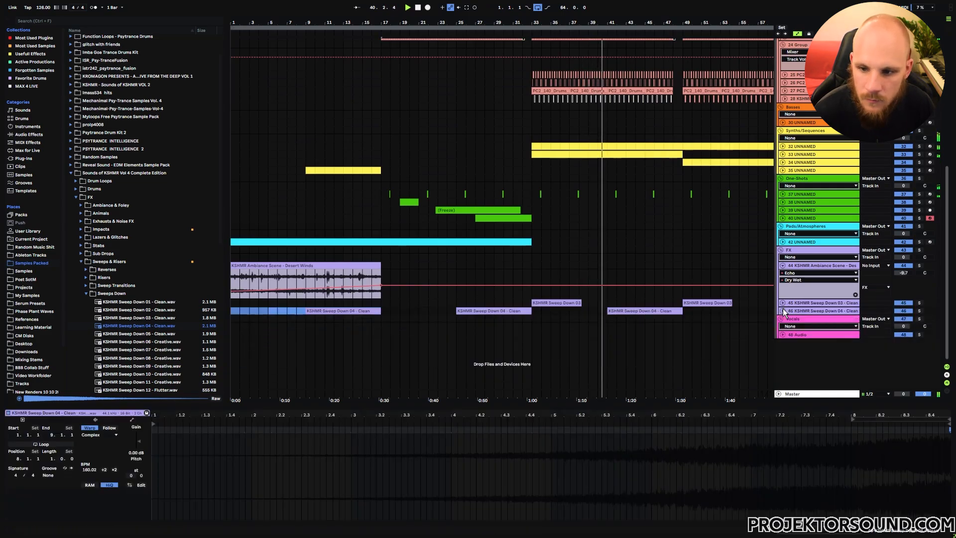
{"action": "left_click", "coordinate": [782, 265]}
{"action": "scroll", "coordinate": [700, 297], "scroll_direction": "up", "scroll_amount": 3}
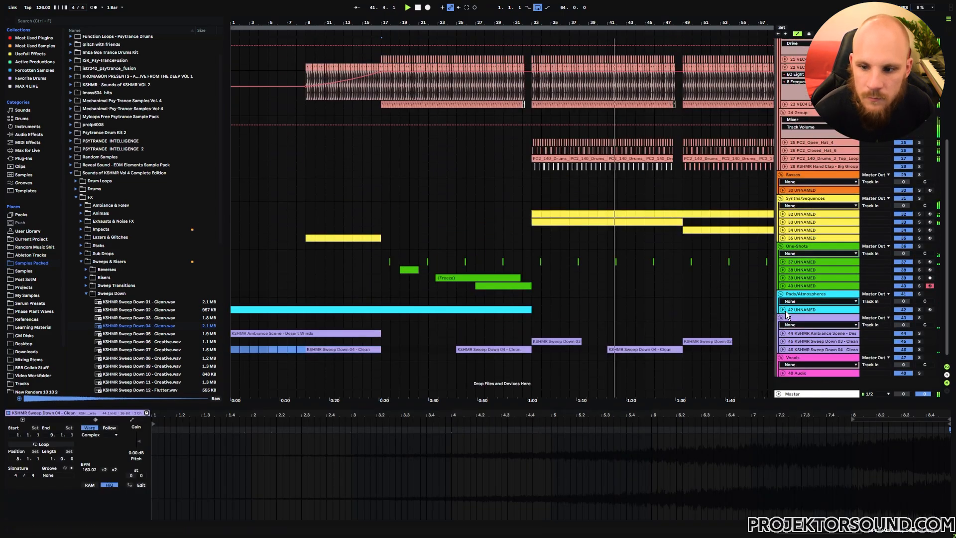
{"action": "key", "text": "space"}
{"action": "left_click", "coordinate": [782, 112]}
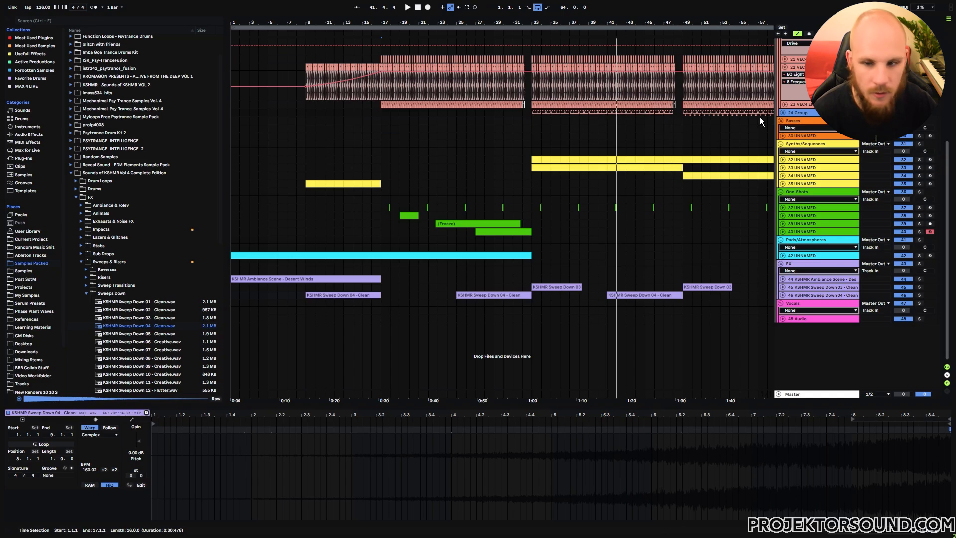
- Add audio track 29 below group 24 and preview the RIDE2 and RIDE samples from the Forgotten Samples collection
{"action": "key", "text": "ctrl+t"}
{"action": "left_click", "coordinate": [71, 173]}
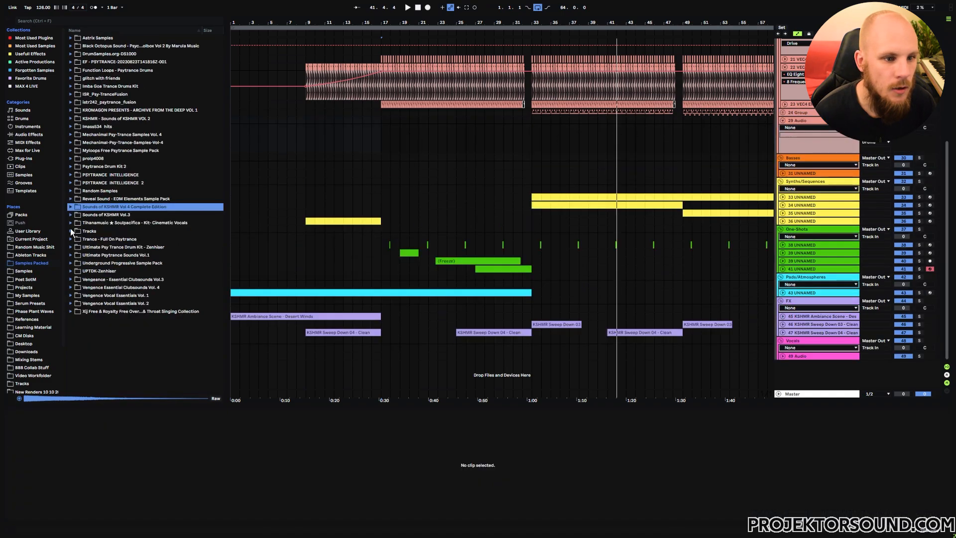
{"action": "left_click", "coordinate": [31, 272]}
{"action": "scroll", "coordinate": [100, 158], "scroll_direction": "down", "scroll_amount": 10}
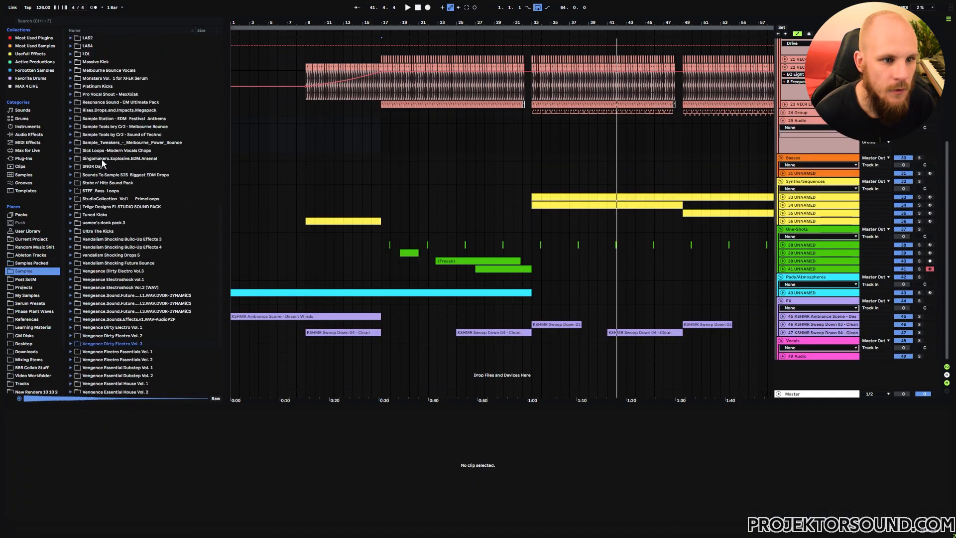
{"action": "scroll", "coordinate": [100, 157], "scroll_direction": "up", "scroll_amount": 2}
{"action": "left_click", "coordinate": [71, 166]}
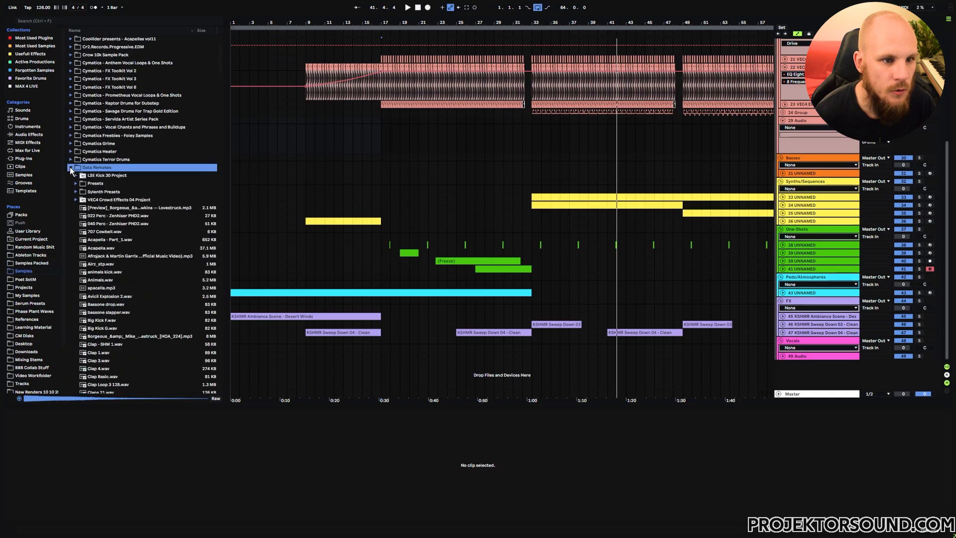
{"action": "left_click", "coordinate": [38, 71]}
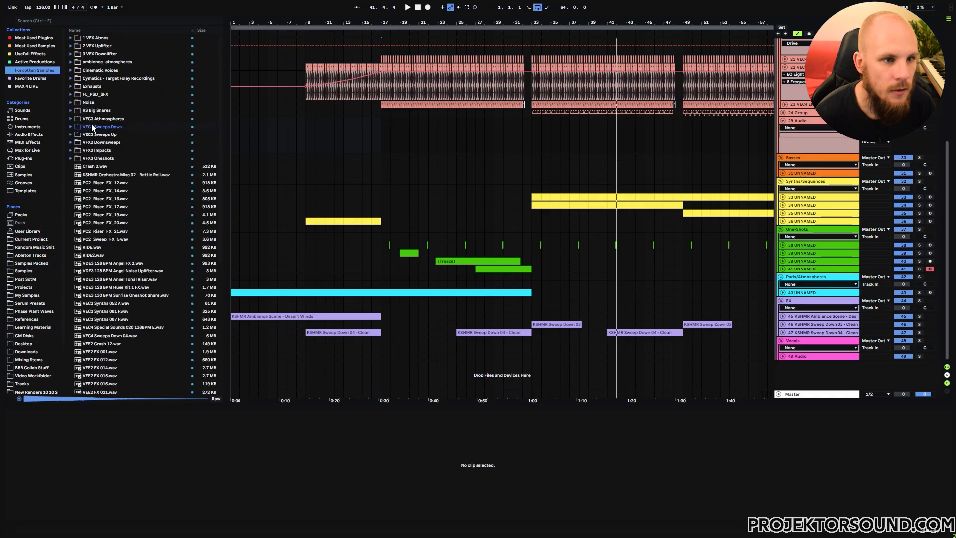
{"action": "left_click", "coordinate": [94, 256]}
{"action": "left_click", "coordinate": [94, 247]}
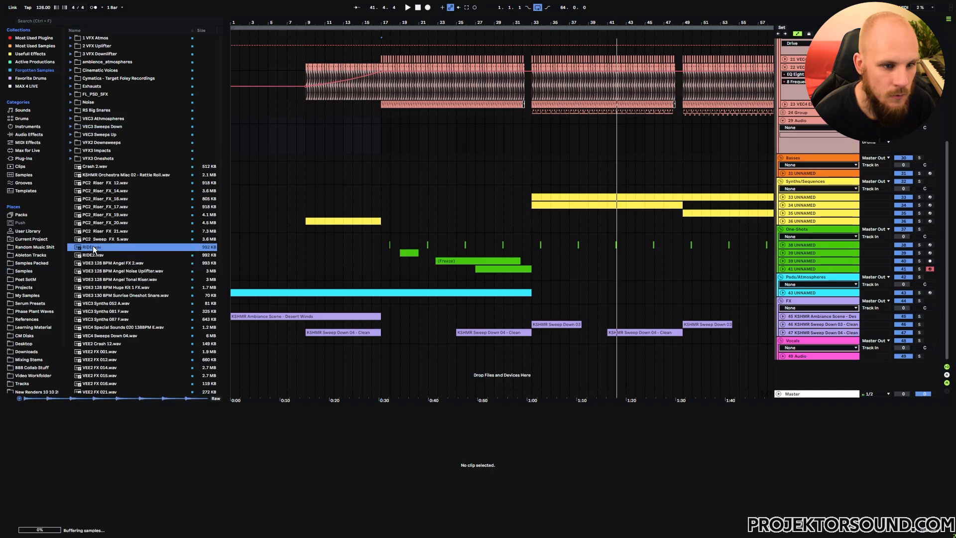
- Place RIDE.wav at bar 41 on track 29 and duplicate it to fill bars 41 to 49
{"action": "left_click_drag", "start_coordinate": [95, 251], "coordinate": [614, 131]}
{"action": "key", "text": "ctrl+d"}
{"action": "key", "text": "ctrl+d"}
- Set the RIDE track's volume to -9.3 dB during playback and replay the section from bar 41
{"action": "left_click", "coordinate": [617, 132]}
{"action": "key", "text": "space"}
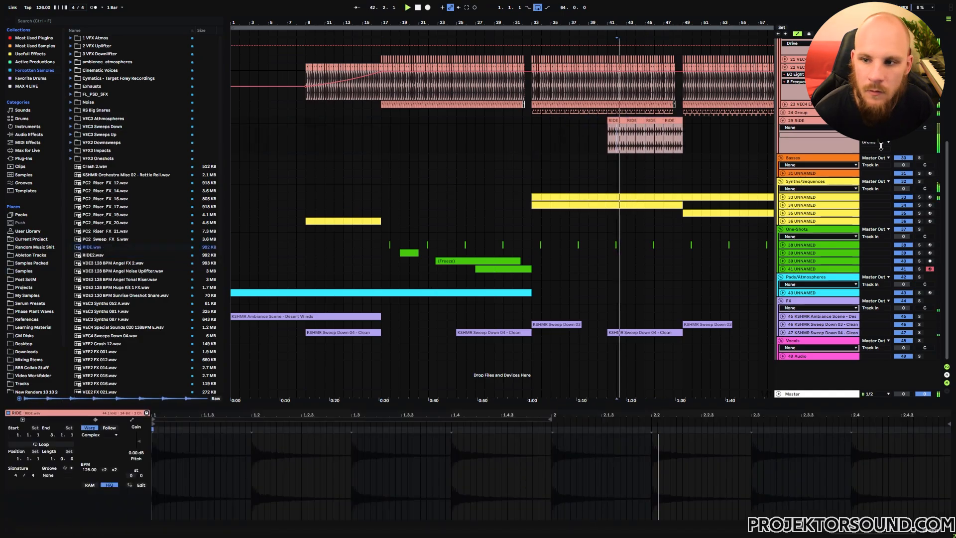
{"action": "left_click_drag", "start_coordinate": [903, 127], "coordinate": [903, 135]}
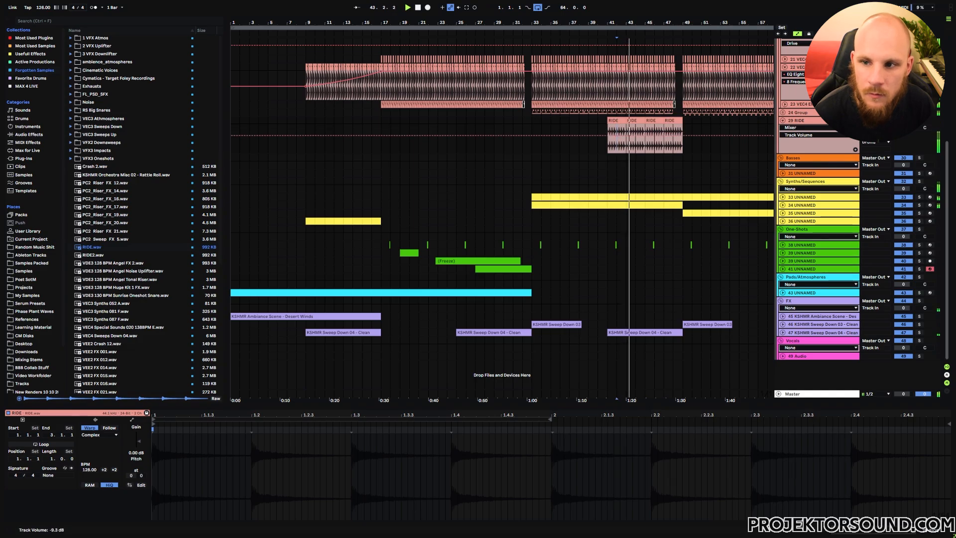
{"action": "left_click", "coordinate": [607, 127]}
{"action": "key", "text": "space"}
{"action": "key", "text": "space"}
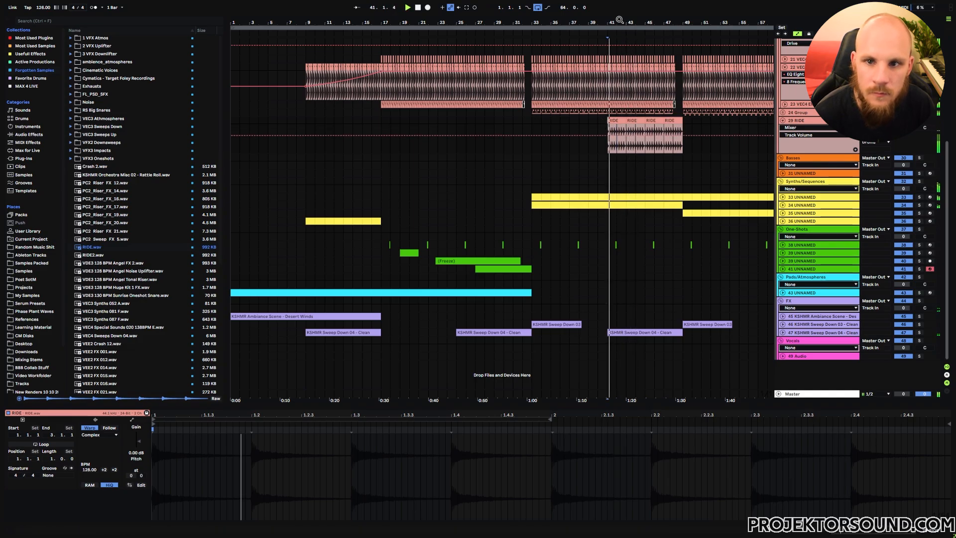
- Stop playback and deactivate the VEC4 Electro Kicks 12 clip on track 23 at 40.4, just before the ride enters
{"action": "left_click_drag", "start_coordinate": [613, 24], "coordinate": [607, 29]}
{"action": "left_click", "coordinate": [474, 105]}
{"action": "key", "text": "space"}
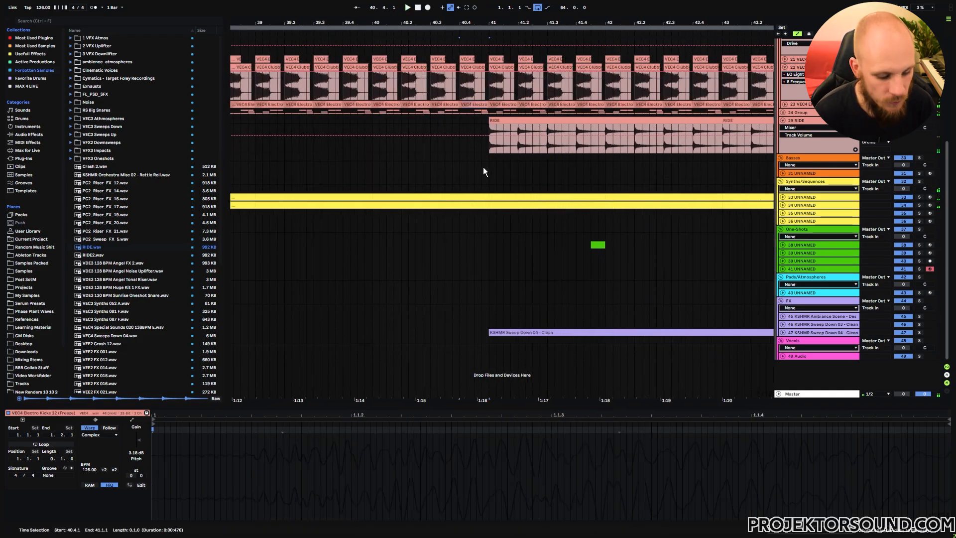
{"action": "left_click", "coordinate": [459, 120]}
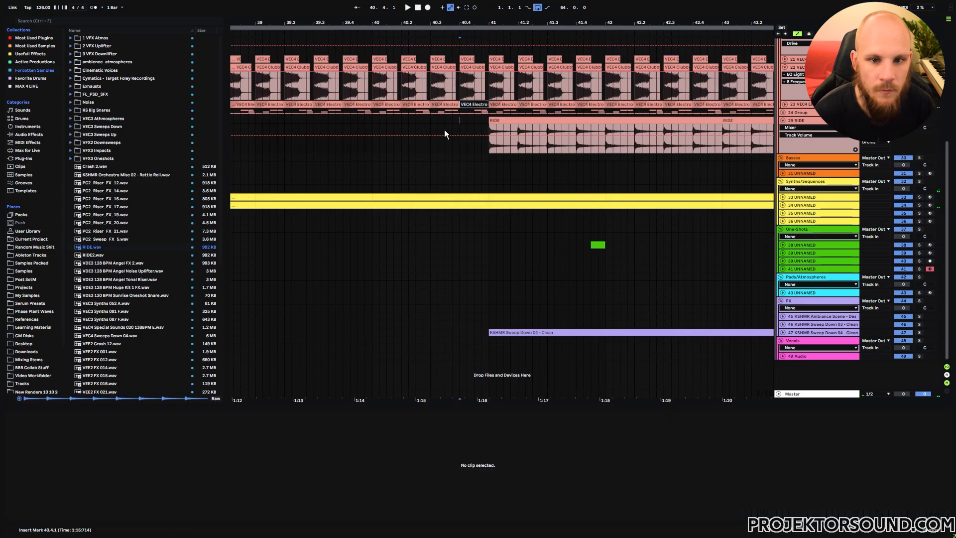
- Play from bar 40.4 and shorten the last RIDE clip to end at 48.2, where the kicks stop
{"action": "key", "text": "space"}
{"action": "left_click_drag", "start_coordinate": [483, 24], "coordinate": [385, 6]}
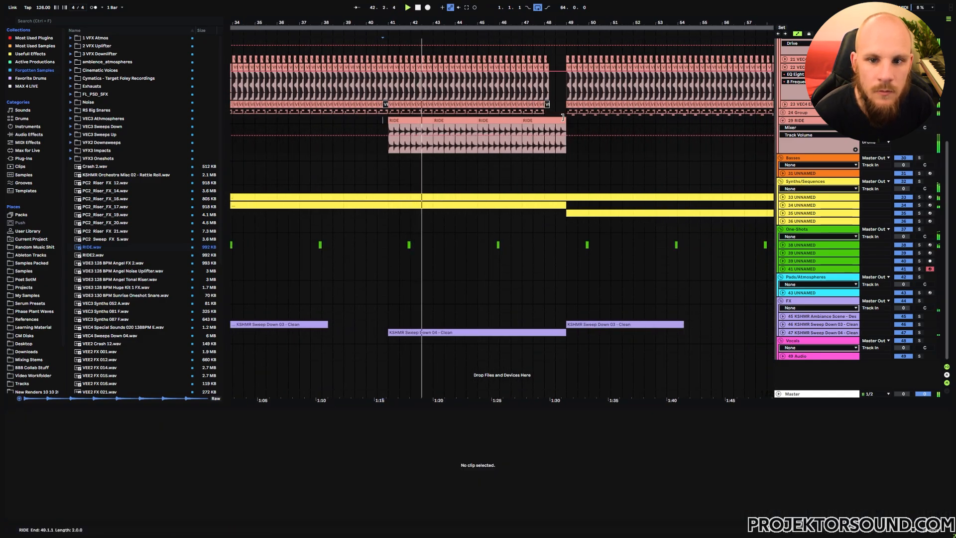
{"action": "scroll", "coordinate": [571, 130], "scroll_direction": "up", "scroll_amount": 5}
{"action": "left_click_drag", "start_coordinate": [587, 121], "coordinate": [535, 122]}
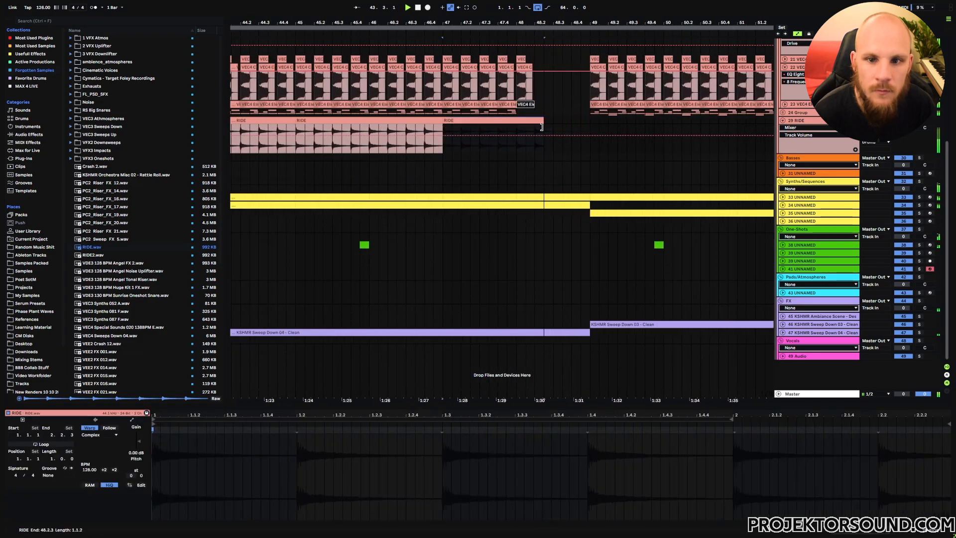
{"action": "scroll", "coordinate": [525, 25], "scroll_direction": "down", "scroll_amount": 5}
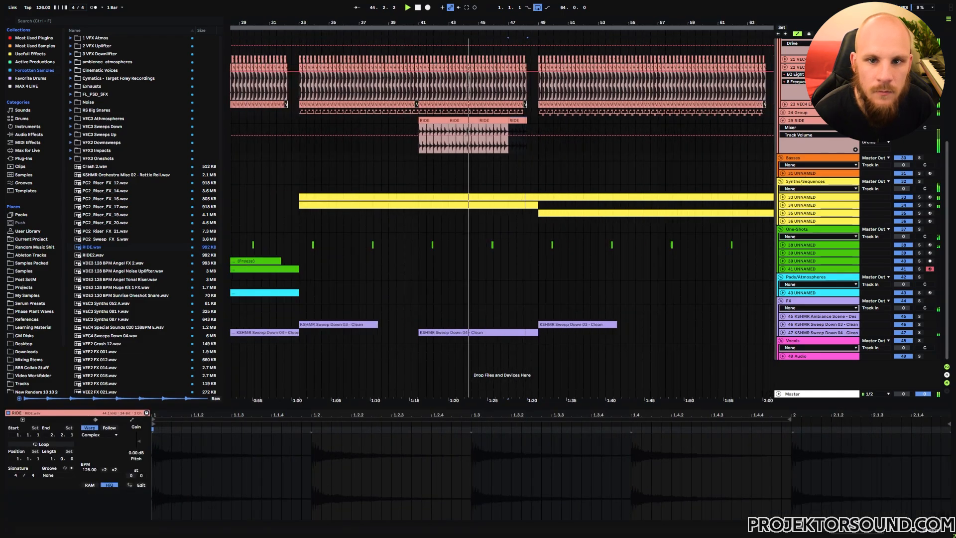
- Duplicate the RIDE track's bars 33–49 so the ride pattern repeats from bar 57
{"action": "left_click", "coordinate": [535, 121]}
{"action": "left_click_drag", "start_coordinate": [537, 122], "coordinate": [363, 125]}
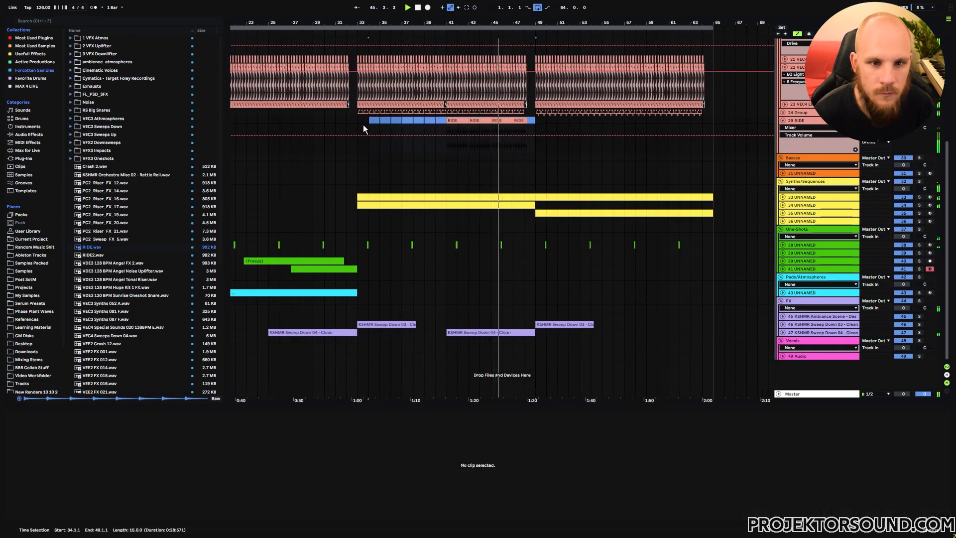
{"action": "key", "text": "ctrl+d"}
- Deactivate the track 23 kick clip just before bar 57 and collapse the RIDE track
{"action": "left_click", "coordinate": [625, 113]}
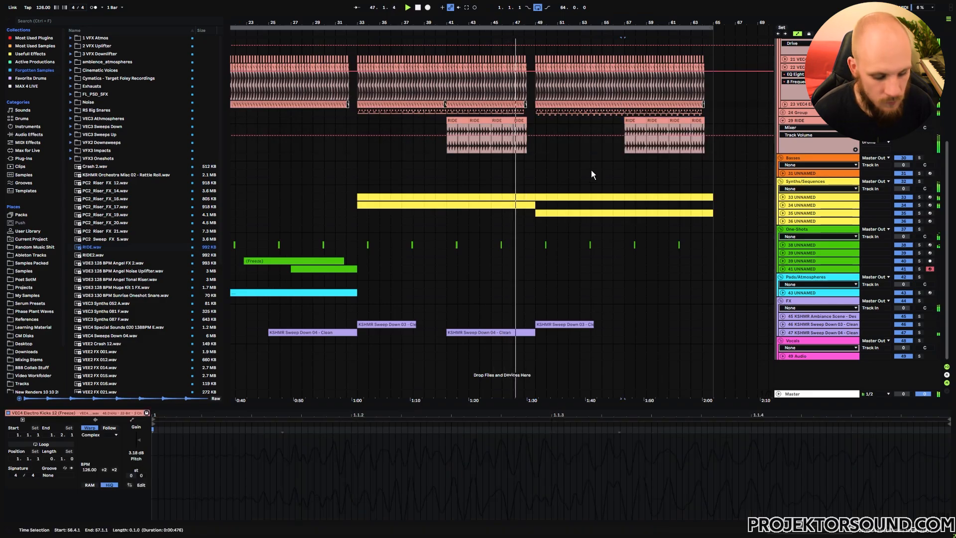
{"action": "left_click", "coordinate": [625, 121]}
{"action": "left_click", "coordinate": [782, 121]}
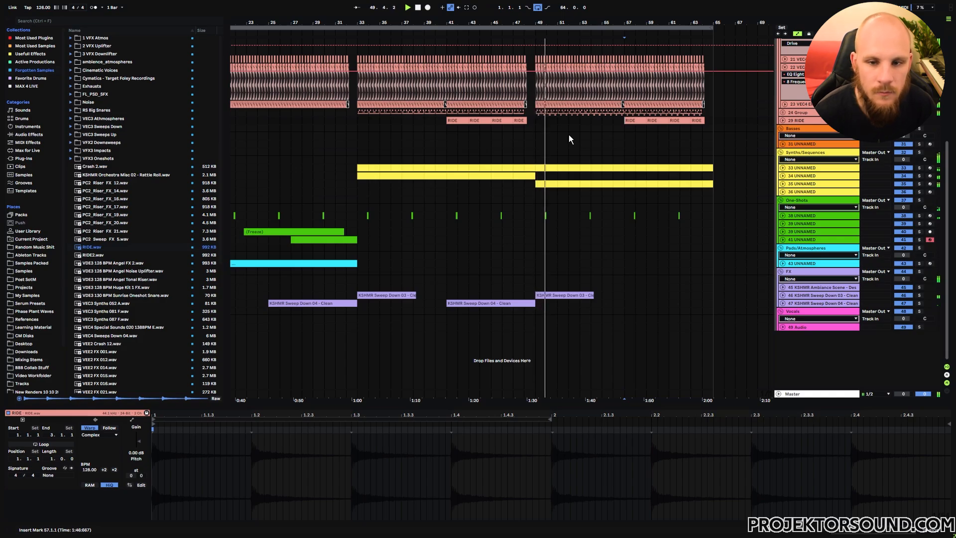
- Listen through the section from bar 49 to bar 57 while reviewing the whole arrangement, then stop playback
{"action": "left_click_drag", "start_coordinate": [556, 23], "coordinate": [556, 22]}
{"action": "scroll", "coordinate": [449, 271], "scroll_direction": "down", "scroll_amount": 3}
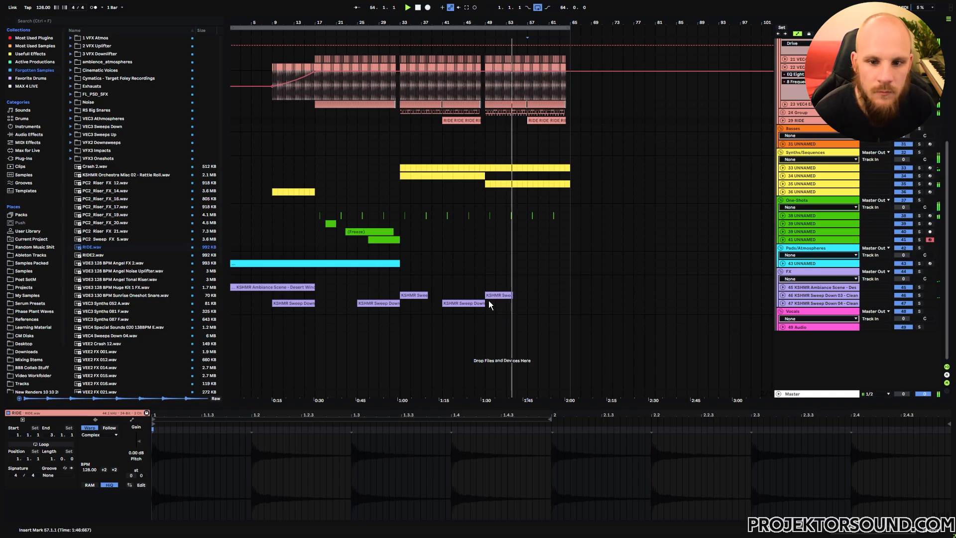
{"action": "scroll", "coordinate": [746, 180], "scroll_direction": "up", "scroll_amount": 3}
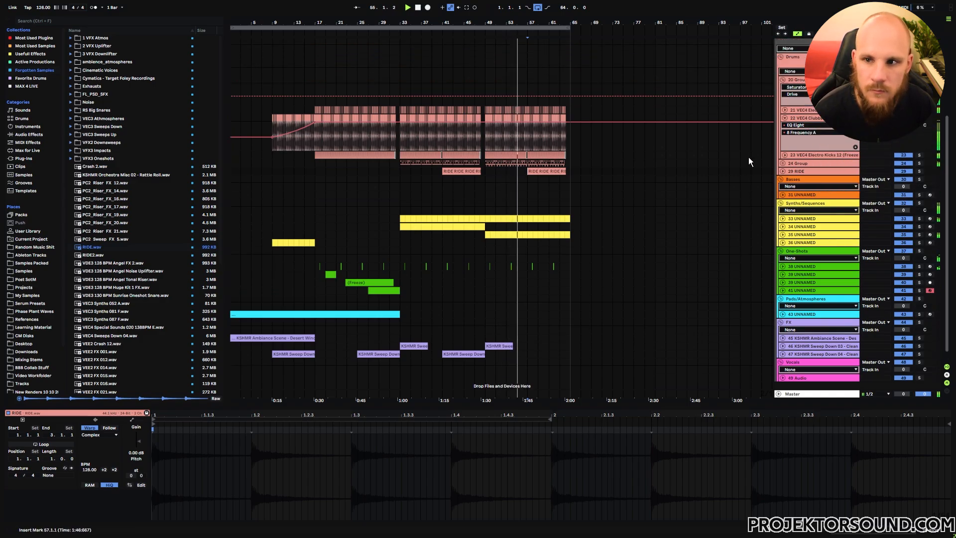
{"action": "left_click", "coordinate": [783, 79]}
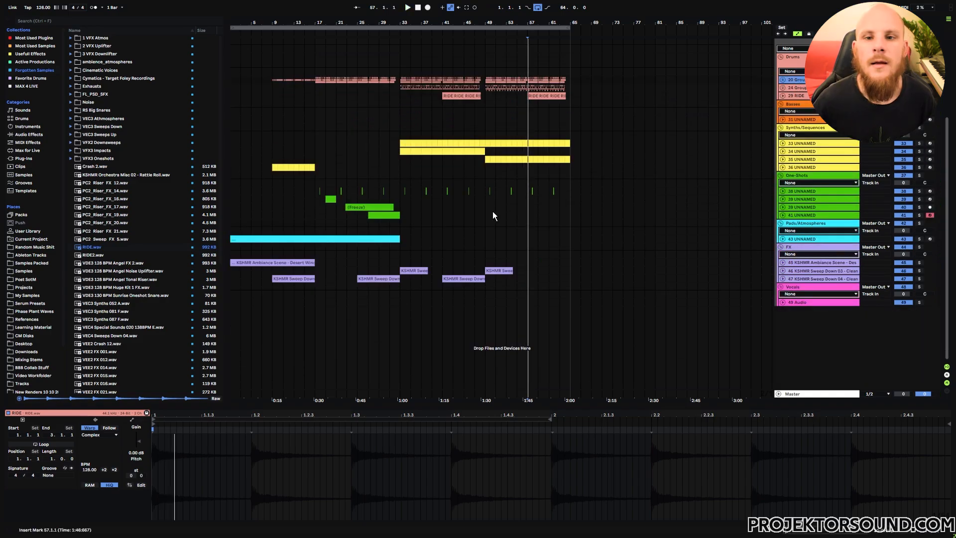
{"action": "left_click", "coordinate": [782, 81]}
- Copy the VEC4 Electro Kicks 12 clips on track 21 from bars 49–57 to bar 65
{"action": "left_click_drag", "start_coordinate": [547, 23], "coordinate": [428, 57]}
{"action": "left_click_drag", "start_coordinate": [426, 22], "coordinate": [497, 17]}
{"action": "left_click", "coordinate": [382, 110]}
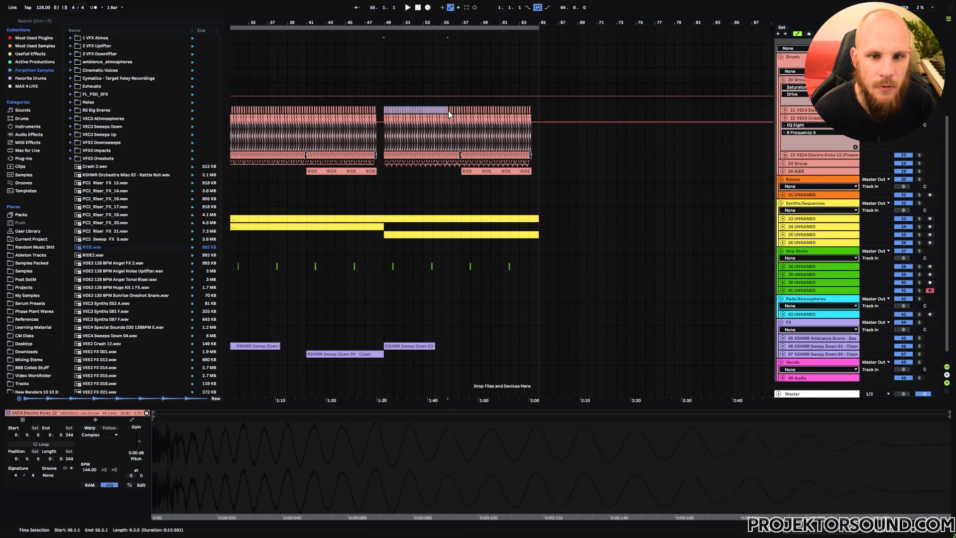
{"action": "left_click_drag", "start_coordinate": [460, 110], "coordinate": [461, 110]}
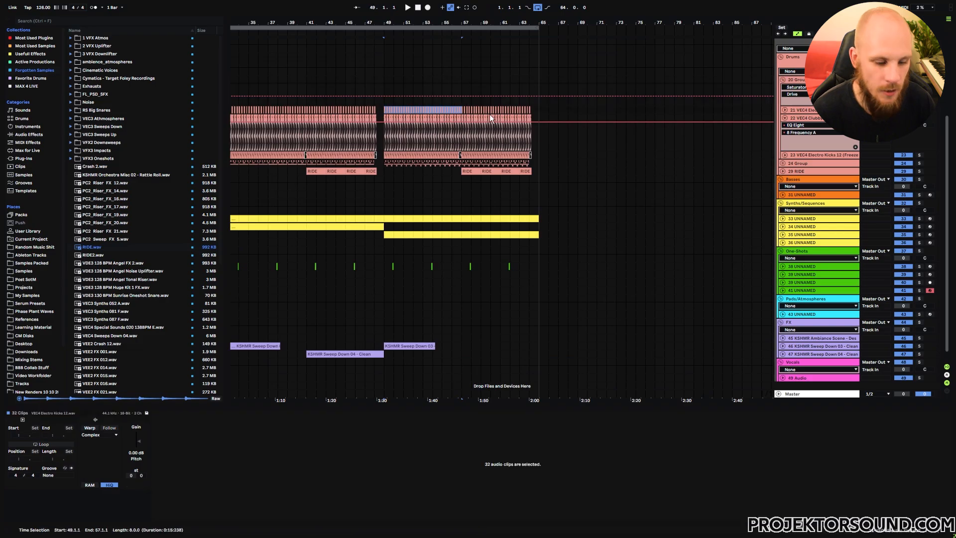
{"action": "left_click", "coordinate": [541, 111]}
{"action": "key", "text": "ctrl+v"}
- Copy the VEC4 Clubby Kicks 034 clips on track 22 from bars 49–57 to bar 65 and extend the loop to 96 bars
{"action": "left_click_drag", "start_coordinate": [383, 117], "coordinate": [462, 122]}
{"action": "key", "text": "ctrl+c"}
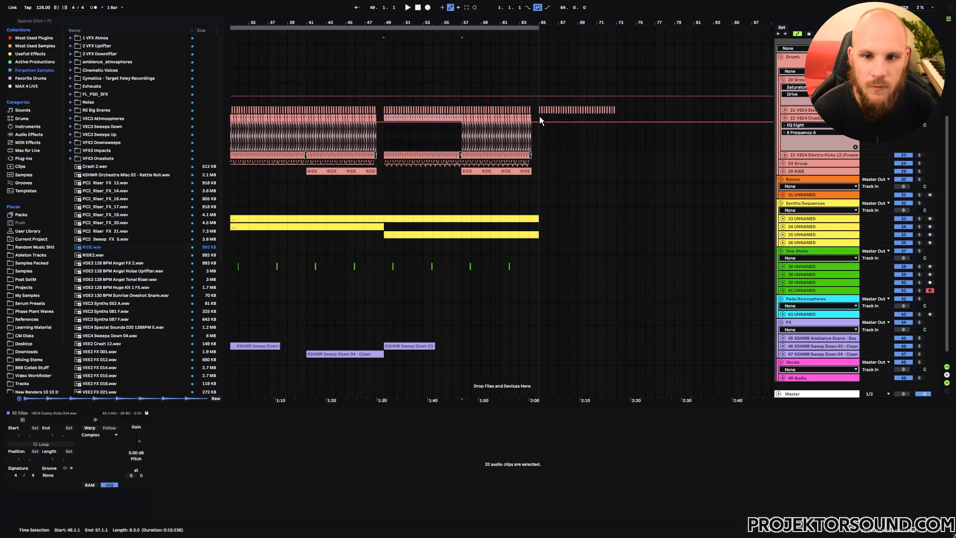
{"action": "left_click", "coordinate": [540, 116]}
{"action": "key", "text": "ctrl+v"}
{"action": "left_click_drag", "start_coordinate": [554, 23], "coordinate": [435, 46]}
{"action": "left_click", "coordinate": [410, 139]}
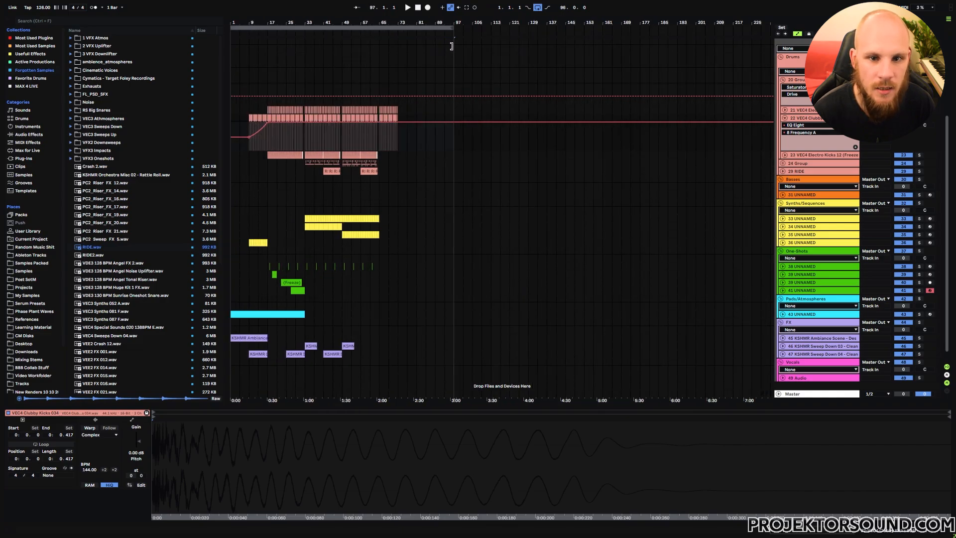
- Listen to the transition from bar 61 into the extended kick section after bar 65
{"action": "key", "text": "ctrl+a"}
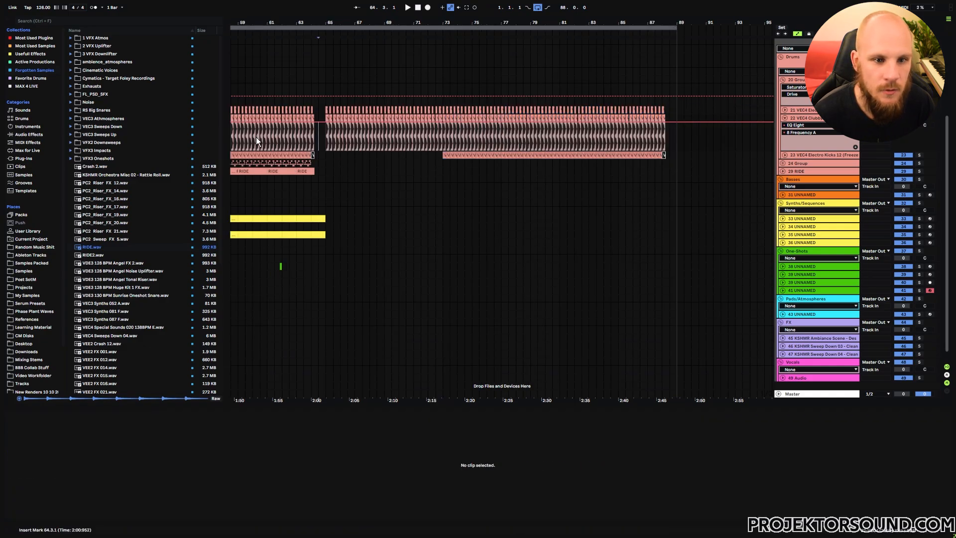
{"action": "left_click", "coordinate": [269, 135]}
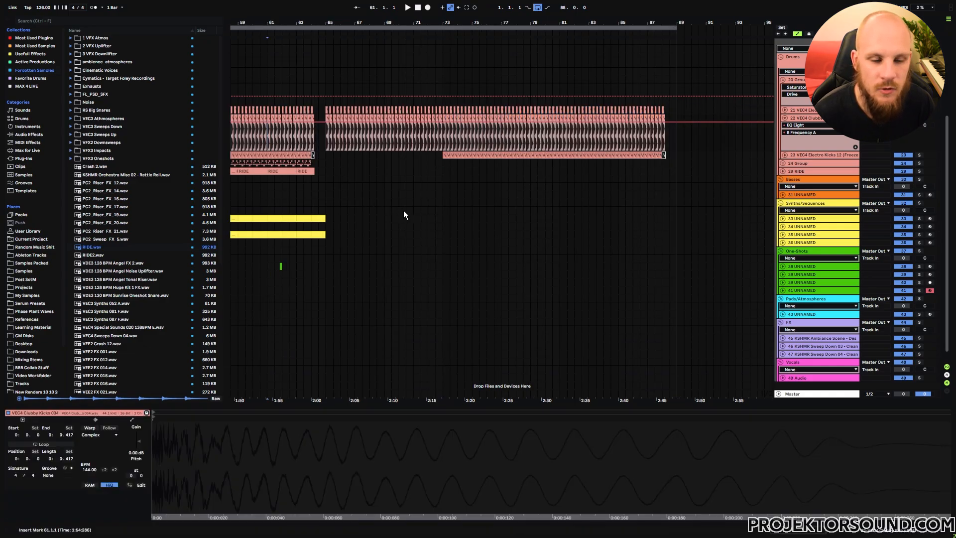
{"action": "key", "text": "space"}
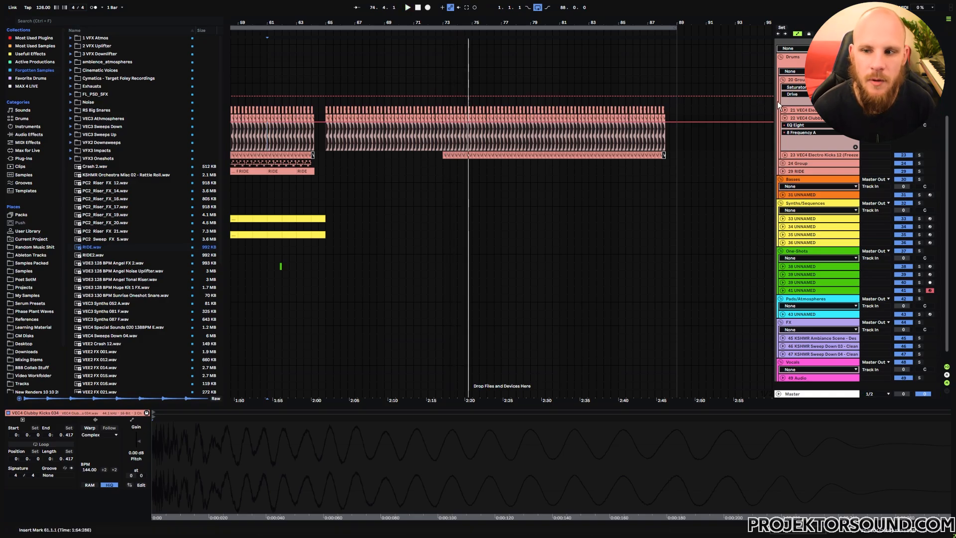
- Shorten the first VEC4 Electro Kicks 12 clip at bar 65 on track 21, add an earlier fade-out, and audition it
{"action": "left_click_drag", "start_coordinate": [330, 21], "coordinate": [332, 123]}
{"action": "left_click", "coordinate": [462, 118]}
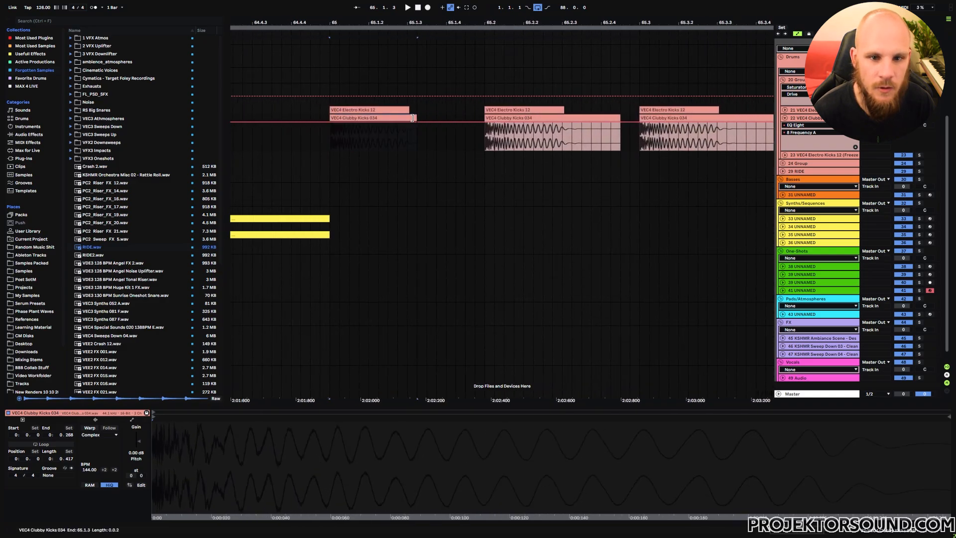
{"action": "left_click", "coordinate": [785, 118]}
{"action": "left_click", "coordinate": [784, 110]}
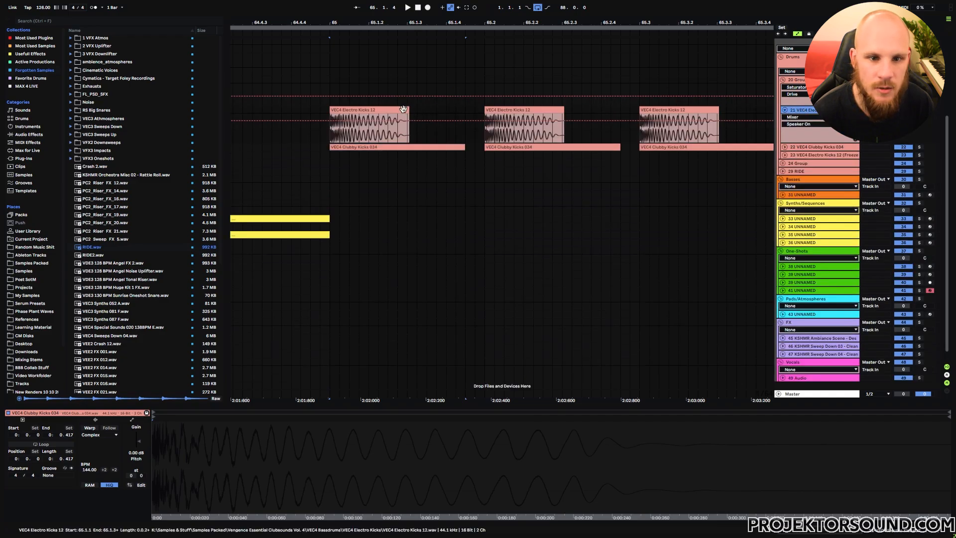
{"action": "left_click_drag", "start_coordinate": [409, 110], "coordinate": [389, 109]}
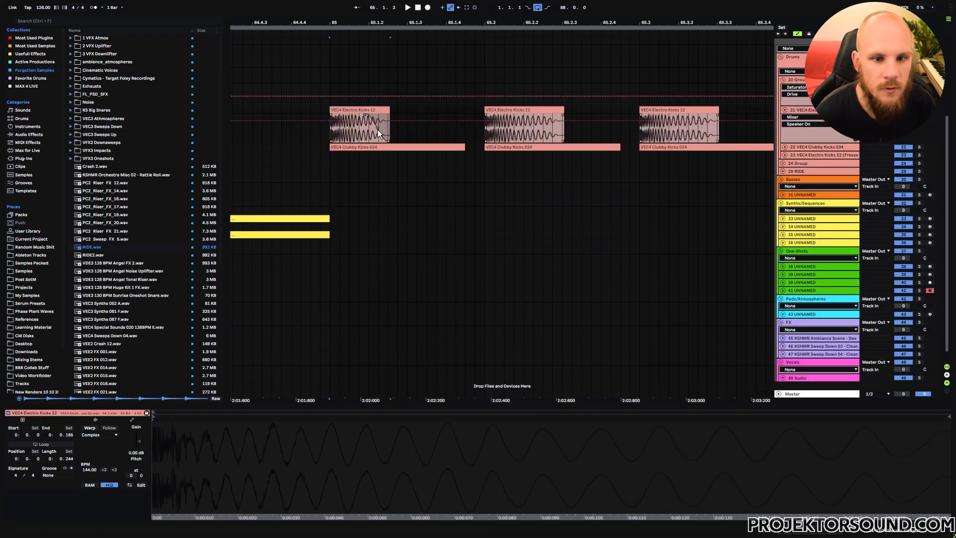
{"action": "left_click", "coordinate": [373, 130]}
{"action": "key", "text": "space"}
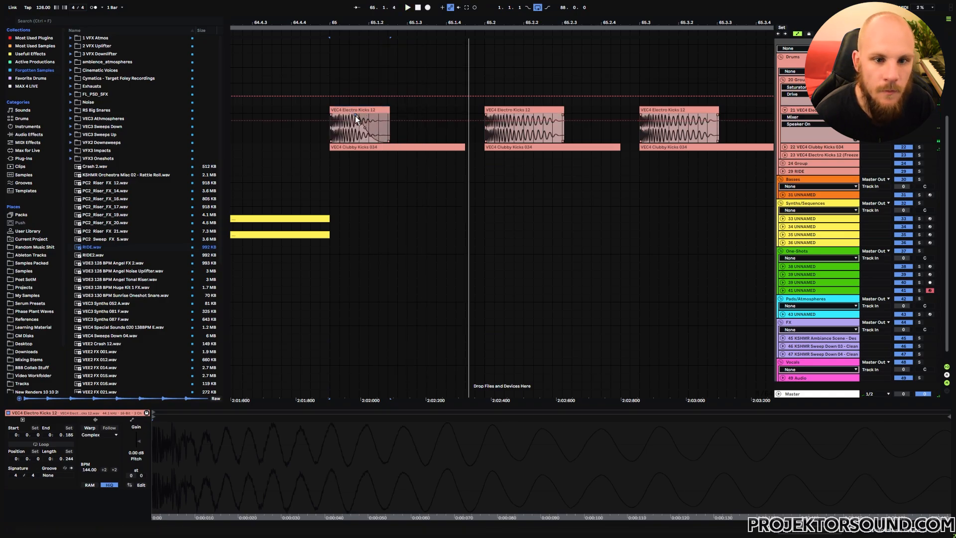
{"action": "left_click", "coordinate": [357, 110]}
{"action": "key", "text": "ctrl+space"}
{"action": "key", "text": "ctrl+space"}
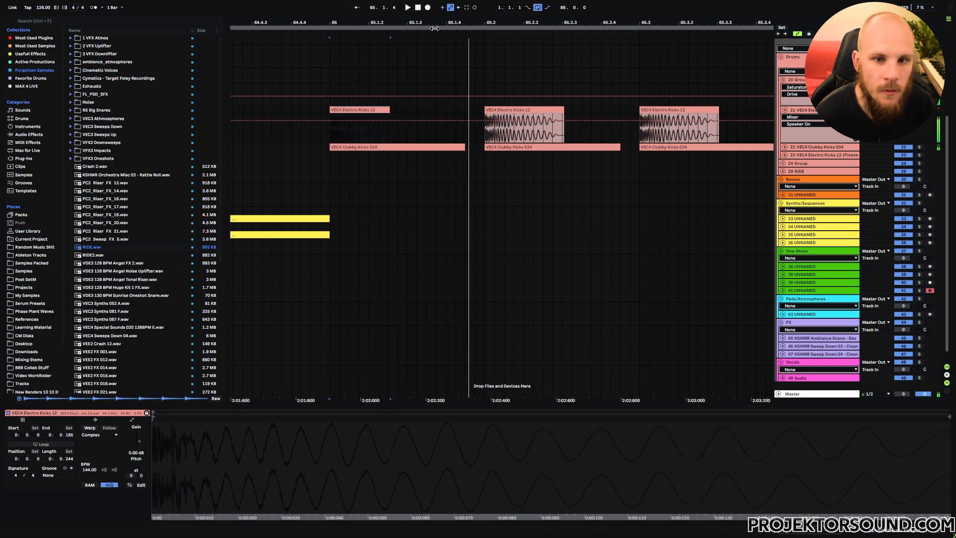
- Delete the remaining VEC4 Electro Kicks 12 clips on track 21 from the second beat of bar 65 up to bar 73
{"action": "left_click_drag", "start_coordinate": [435, 23], "coordinate": [291, 8]}
{"action": "left_click_drag", "start_coordinate": [295, 109], "coordinate": [568, 109]}
{"action": "key", "text": "Delete"}
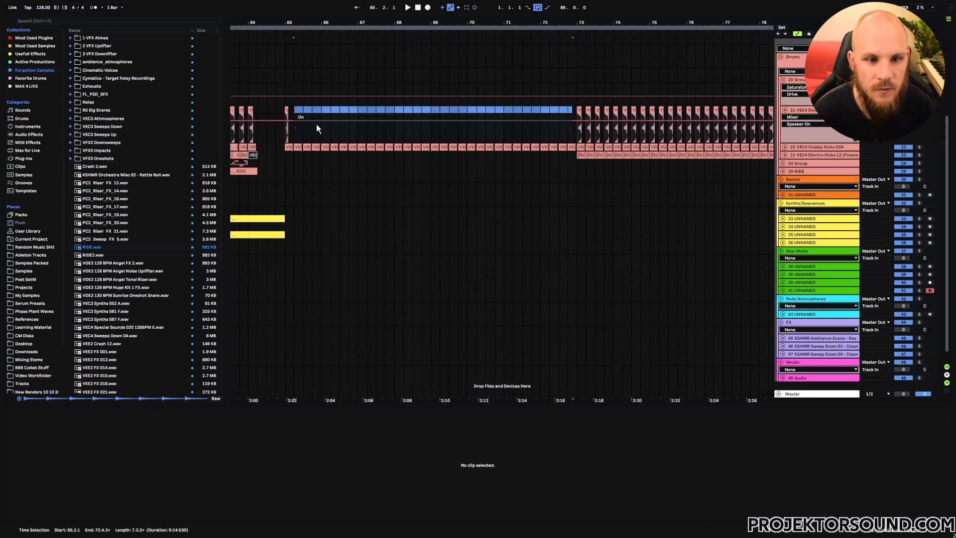
- Duplicate the shortened kick on every beat from bar 65 up to bar 73, fold track 21 and play the result
{"action": "left_click", "coordinate": [295, 109]}
{"action": "left_click", "coordinate": [285, 109]}
{"action": "key", "text": "ctrl+d"}
{"action": "key", "text": "ctrl+d"}
{"action": "key", "text": "ctrl+d"}
{"action": "key", "text": "ctrl+d"}
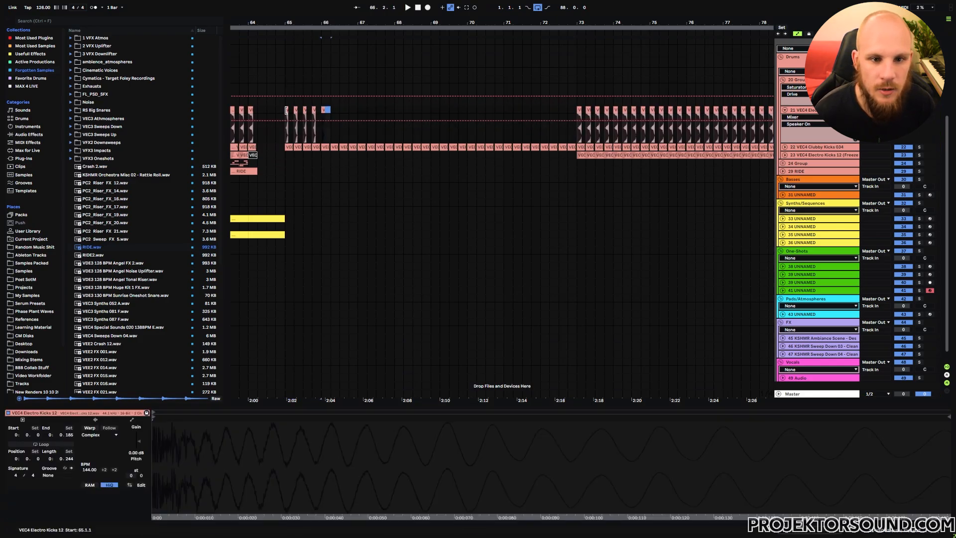
{"action": "key", "text": "ctrl+d"}
{"action": "key", "text": "ctrl+d"}
{"action": "key", "text": "ctrl+d"}
{"action": "key", "text": "ctrl+d"}
{"action": "key", "text": "ctrl+d"}
{"action": "key", "text": "ctrl+d"}
{"action": "key", "text": "ctrl+d"}
{"action": "key", "text": "ctrl+d"}
{"action": "key", "text": "ctrl+d"}
{"action": "key", "text": "ctrl+d"}
{"action": "key", "text": "ctrl+d"}
{"action": "key", "text": "ctrl+d"}
{"action": "key", "text": "ctrl+d"}
{"action": "key", "text": "ctrl+d"}
{"action": "key", "text": "ctrl+d"}
{"action": "key", "text": "ctrl+d"}
{"action": "key", "text": "ctrl+d"}
{"action": "key", "text": "ctrl+d"}
{"action": "key", "text": "ctrl+d"}
{"action": "key", "text": "ctrl+d"}
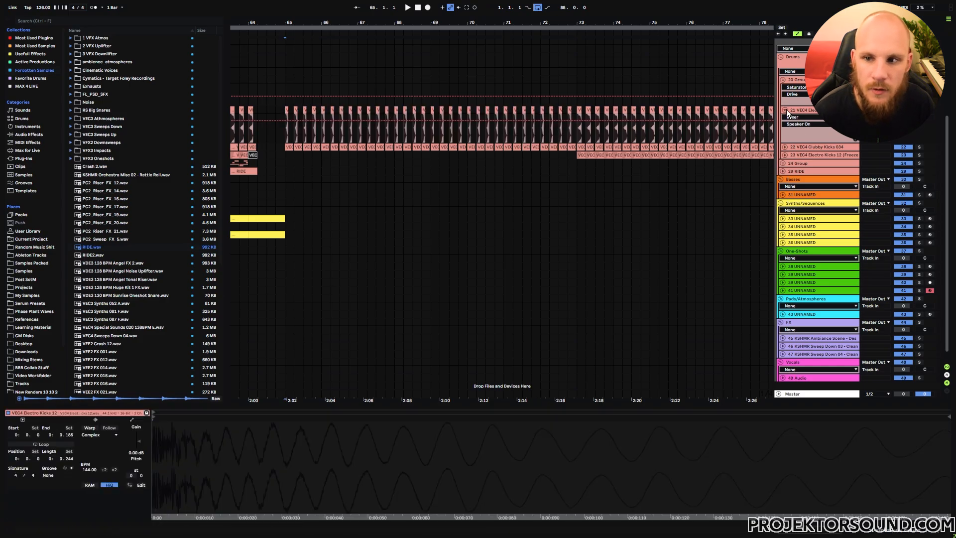
{"action": "scroll", "coordinate": [796, 114], "scroll_direction": "down", "scroll_amount": 2}
{"action": "key", "text": "space"}
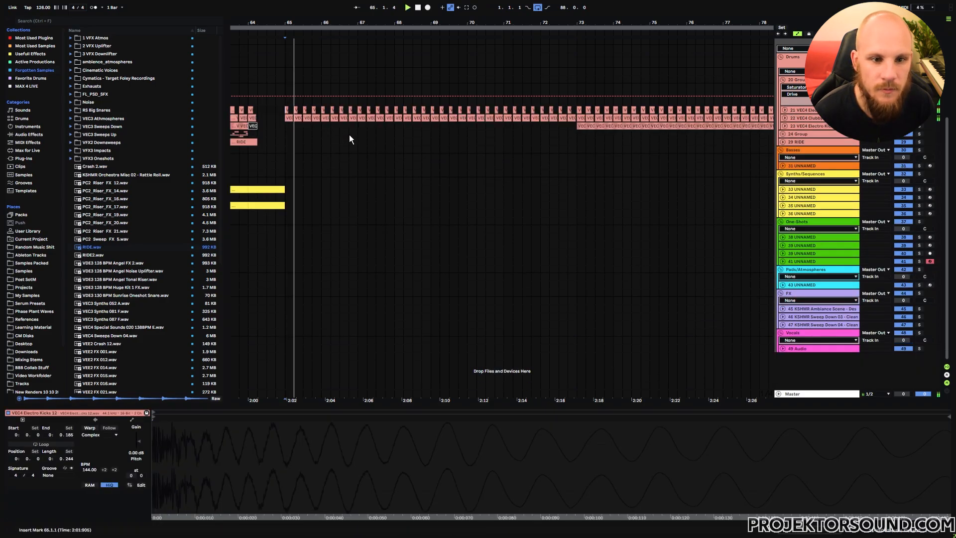
- Copy the KSHMR Sweep Down 04 clip from bars 41–49 to bar 65 on the same track
{"action": "left_click", "coordinate": [540, 126]}
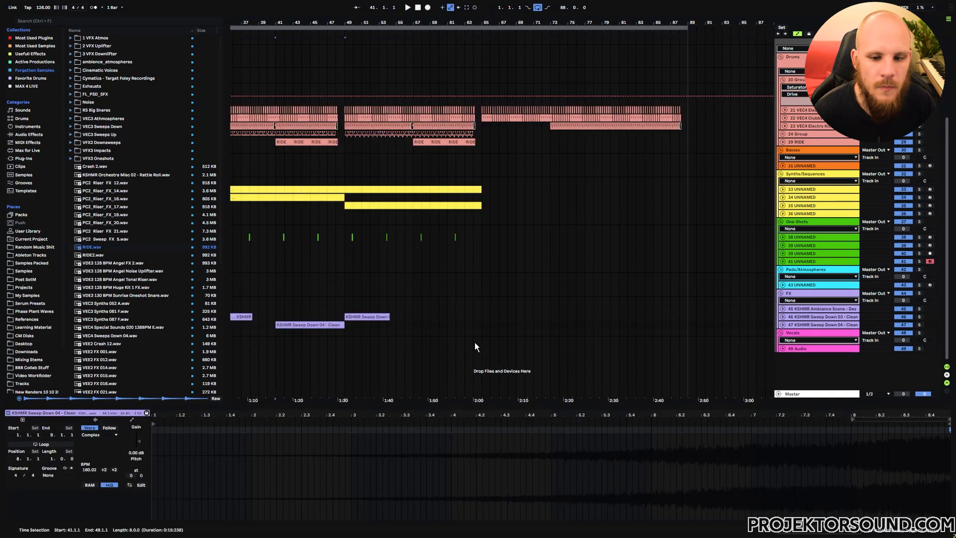
{"action": "left_click", "coordinate": [483, 327]}
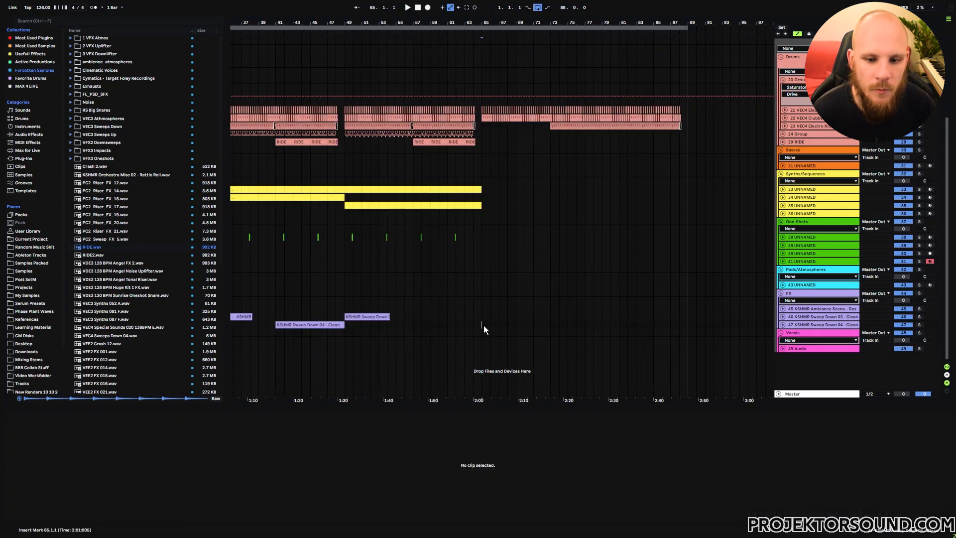
{"action": "key", "text": "ctrl+v"}
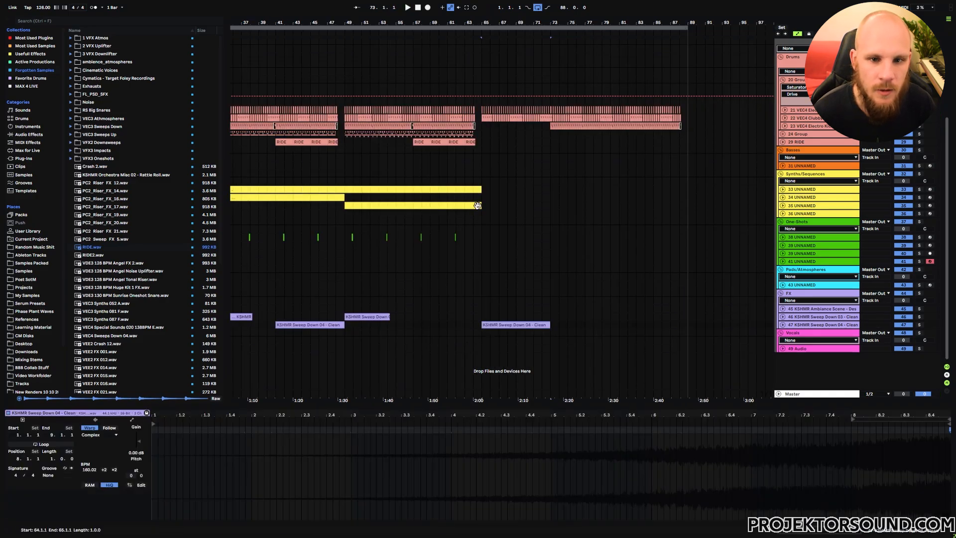
- Duplicate the track 35 synth clips from bars 57–65 to bar 65 and unfold the track
{"action": "left_click", "coordinate": [419, 205]}
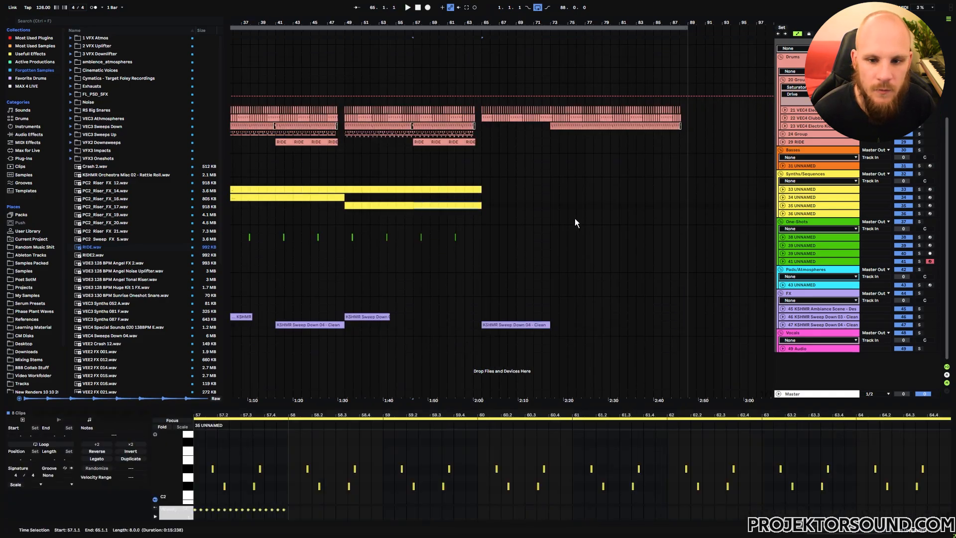
{"action": "key", "text": "ctrl+d"}
{"action": "left_click", "coordinate": [783, 205]}
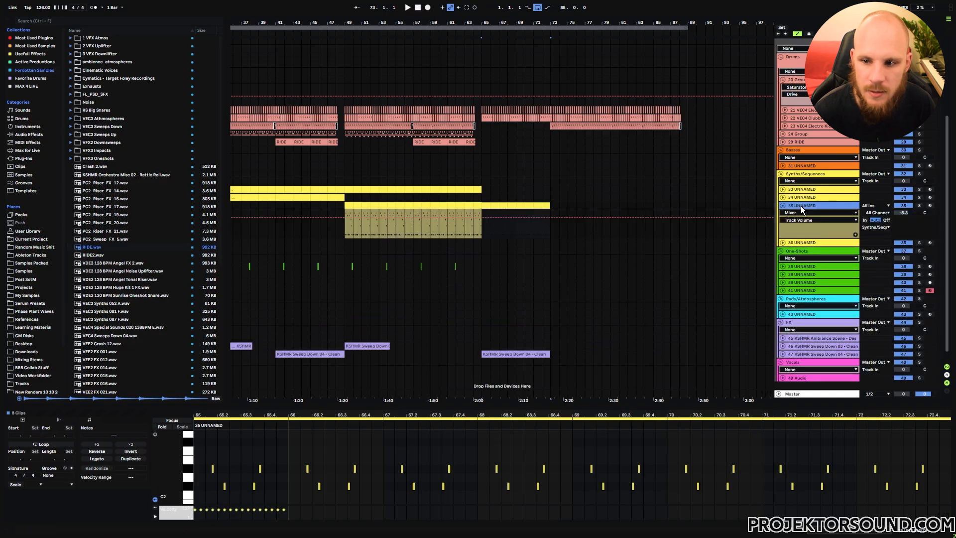
- Shape the Serum Fil Cutoff automation on track 35 with a dip at bar 69 while playing the section from bar 65
{"action": "left_click", "coordinate": [800, 205]}
{"action": "left_click", "coordinate": [113, 462]}
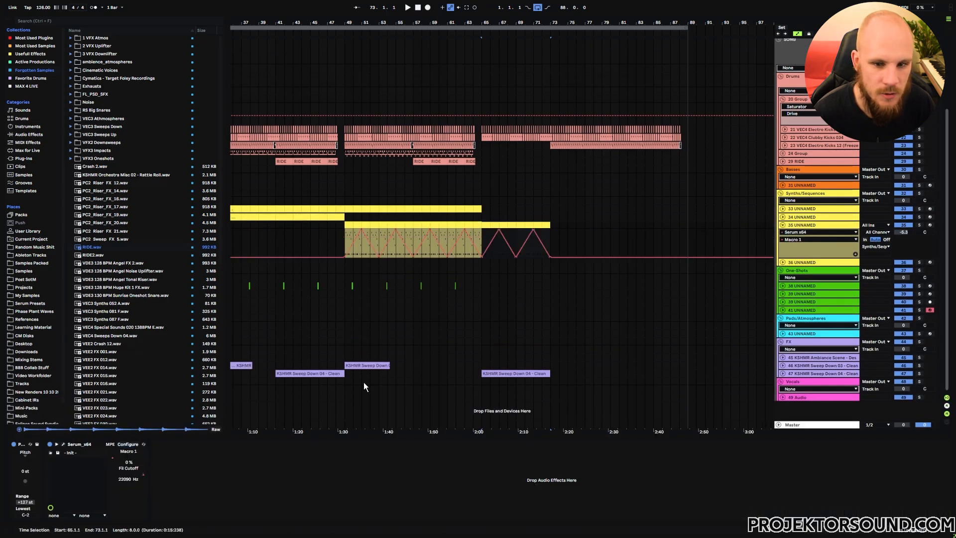
{"action": "key", "text": "space"}
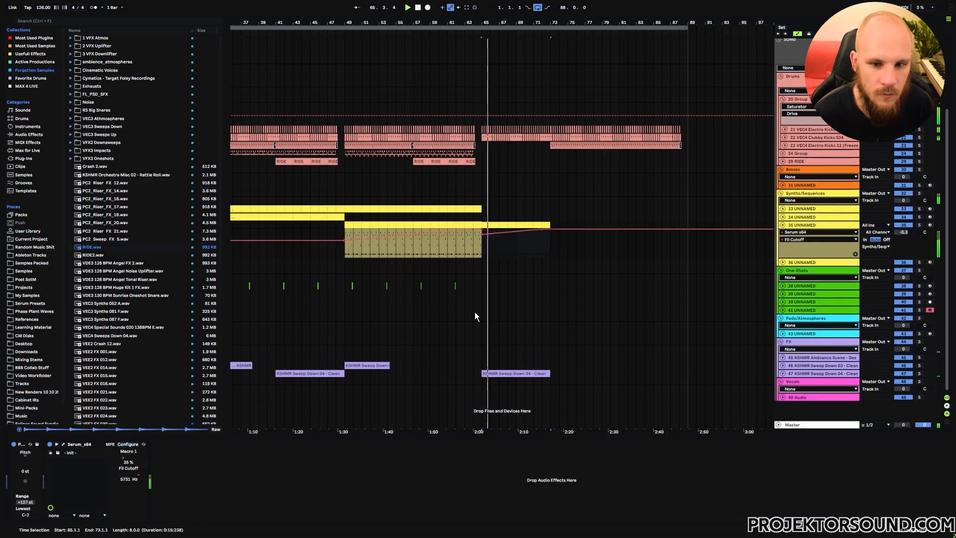
{"action": "left_click", "coordinate": [482, 234]}
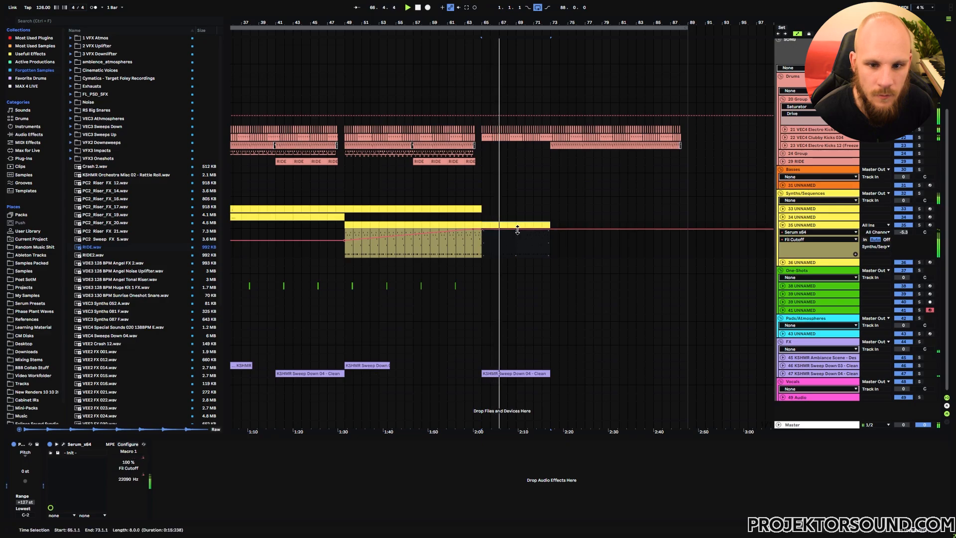
{"action": "left_click", "coordinate": [516, 233]}
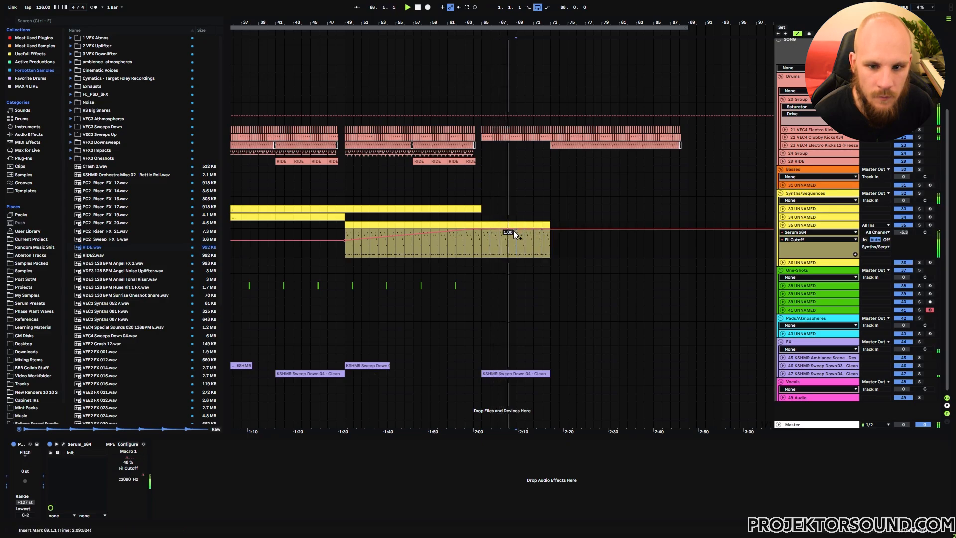
{"action": "left_click_drag", "start_coordinate": [514, 230], "coordinate": [515, 237]}
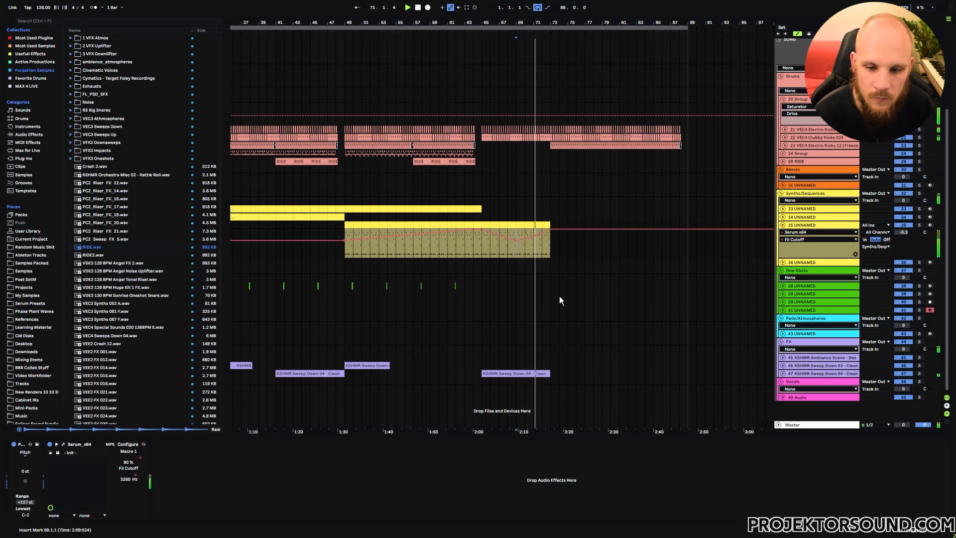
{"action": "left_click", "coordinate": [783, 225]}
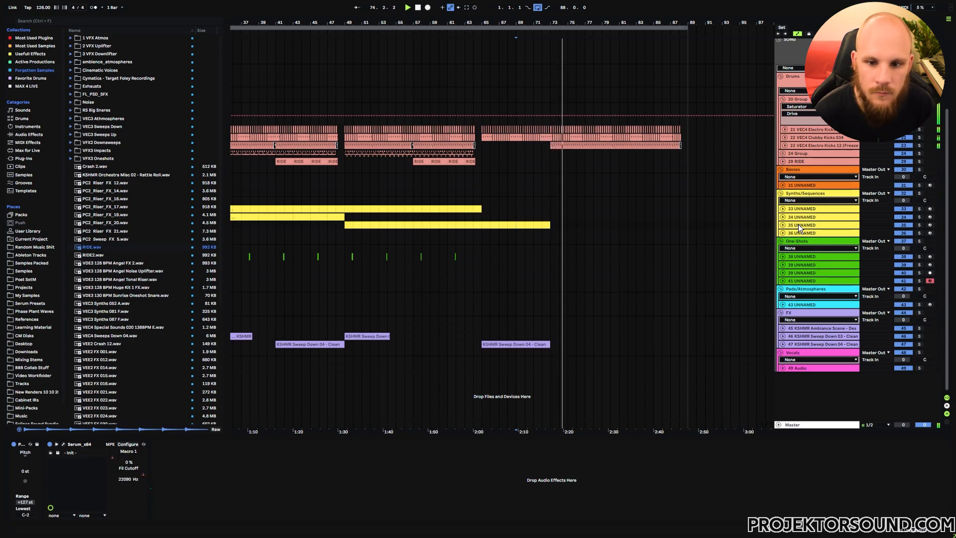
- Stop playback and add an EQ Eight after Serum on track 35
{"action": "left_click", "coordinate": [798, 225]}
{"action": "key", "text": "space"}
{"action": "right_click", "coordinate": [343, 472]}
{"action": "right_click", "coordinate": [342, 472]}
{"action": "left_click", "coordinate": [371, 411]}
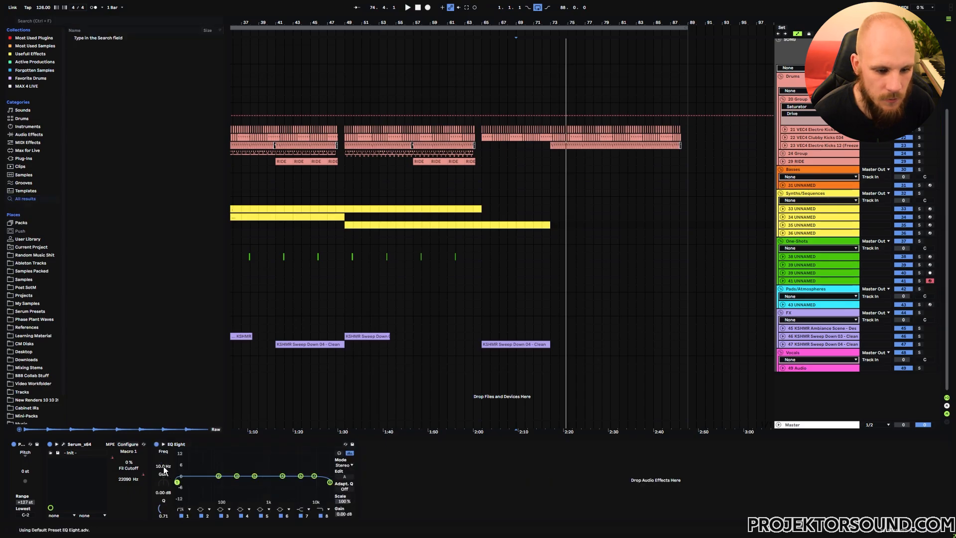
- Automate the EQ Eight's 1 Frequency A on track 35 to curve upward from bar 65 to about 2.9 kHz at bar 73
{"action": "left_click", "coordinate": [784, 225]}
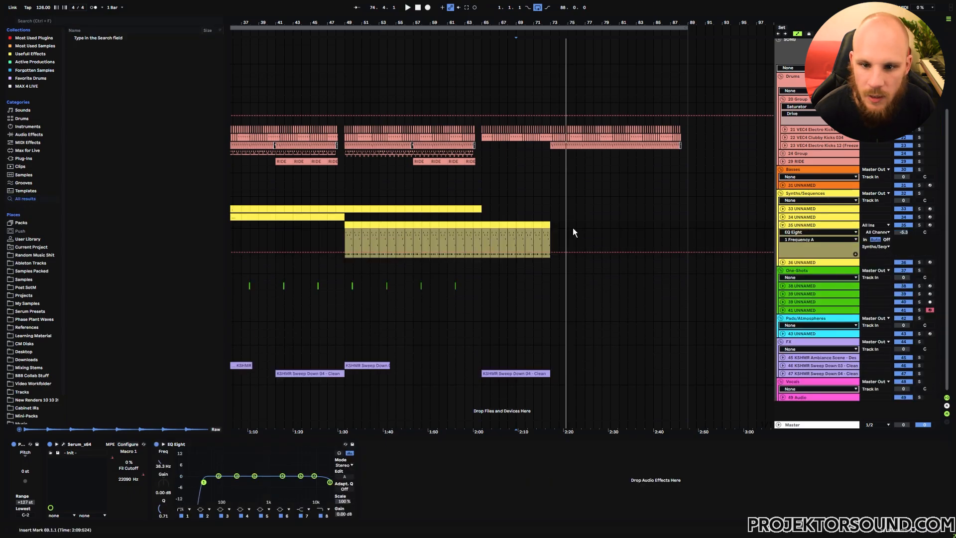
{"action": "left_click", "coordinate": [481, 251]}
{"action": "key", "text": "space"}
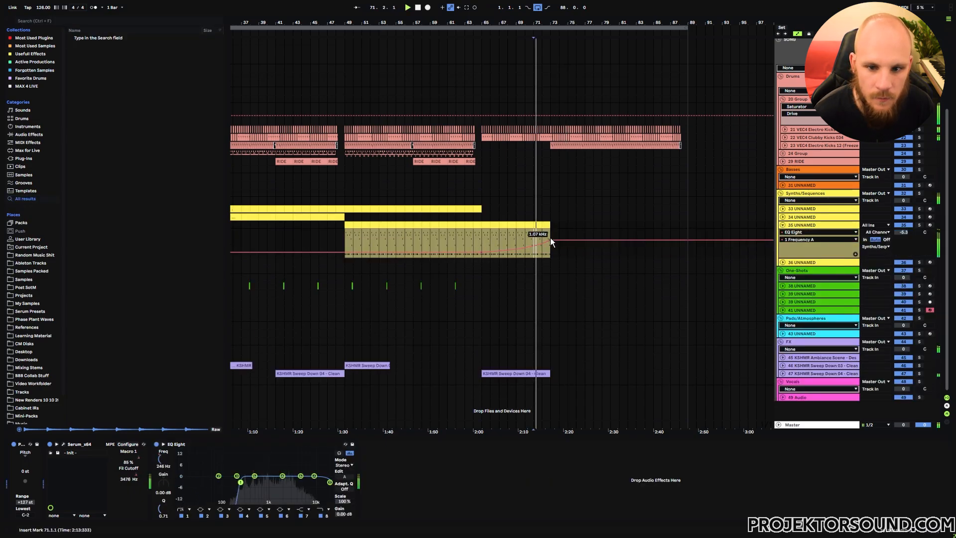
{"action": "left_click_drag", "start_coordinate": [550, 240], "coordinate": [550, 237]}
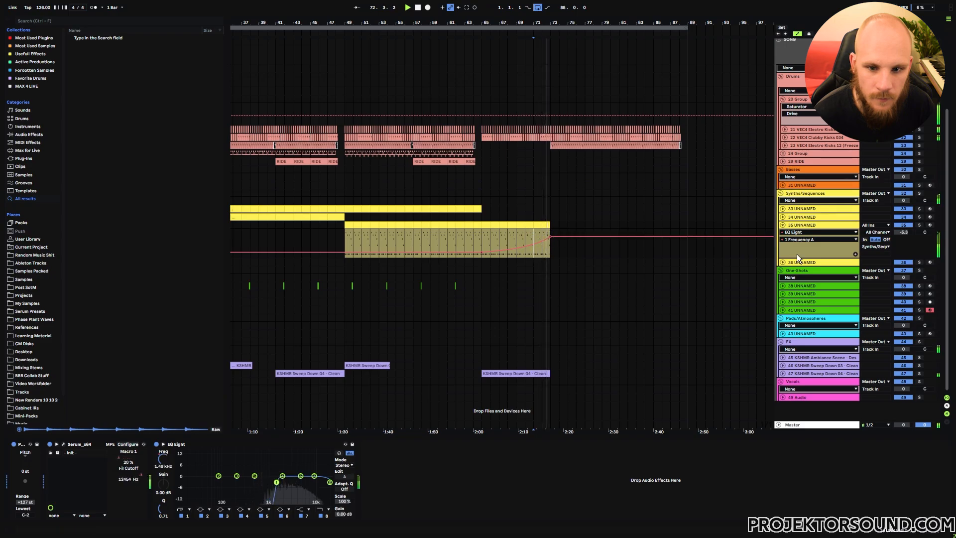
{"action": "left_click", "coordinate": [783, 226]}
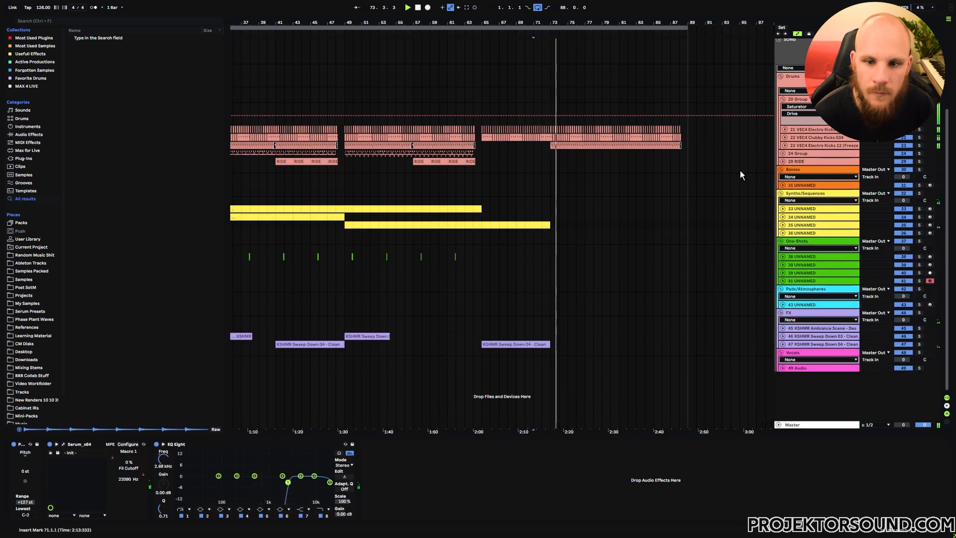
- Insert an audio track below RIDE and place the Zenhiser DL-PTSC02 061 sample from Random Samples at bar 65
{"action": "left_click", "coordinate": [796, 163]}
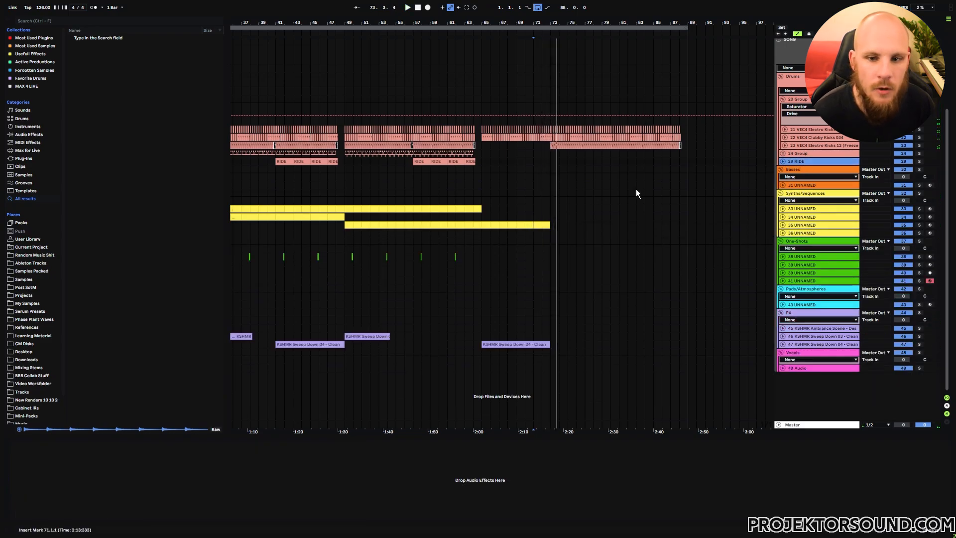
{"action": "key", "text": "ctrl+t"}
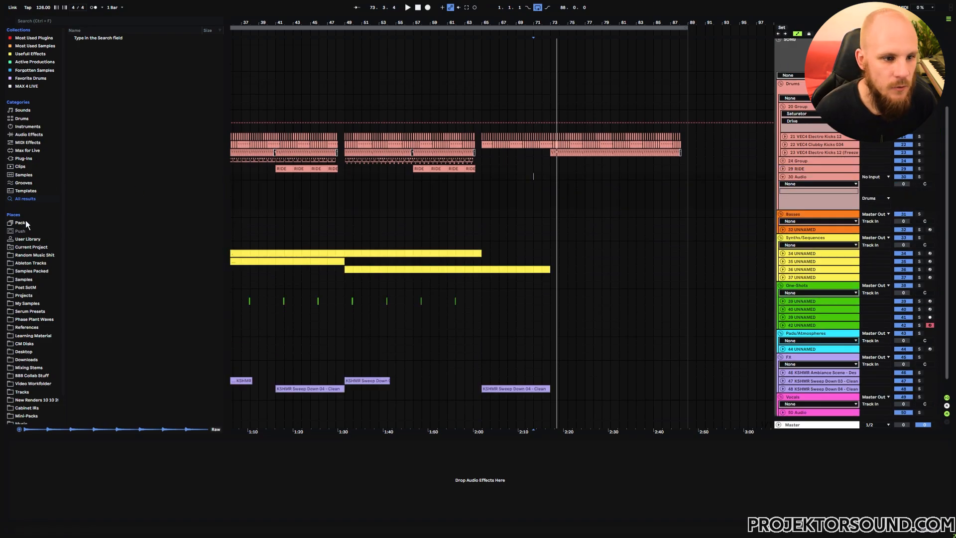
{"action": "left_click", "coordinate": [36, 271]}
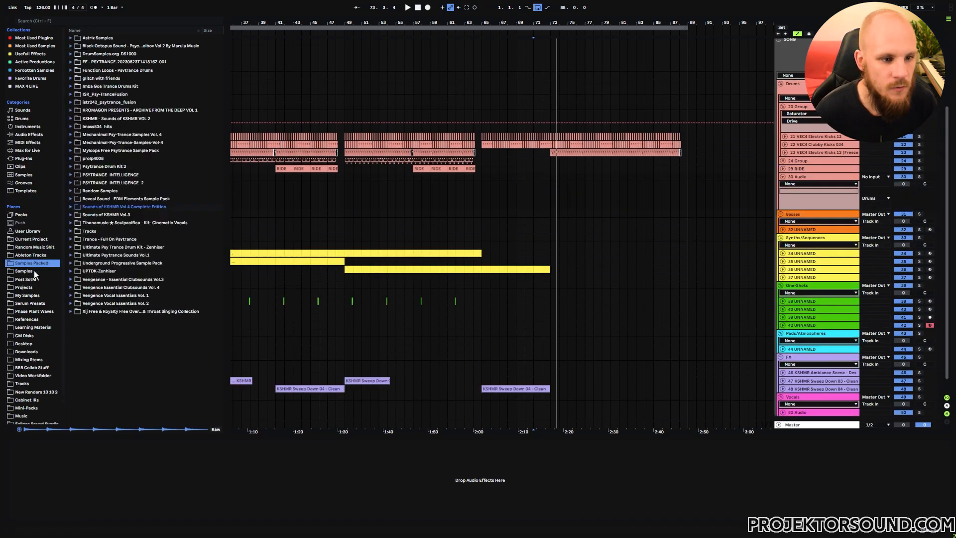
{"action": "left_click", "coordinate": [35, 70]}
{"action": "left_click", "coordinate": [92, 231]}
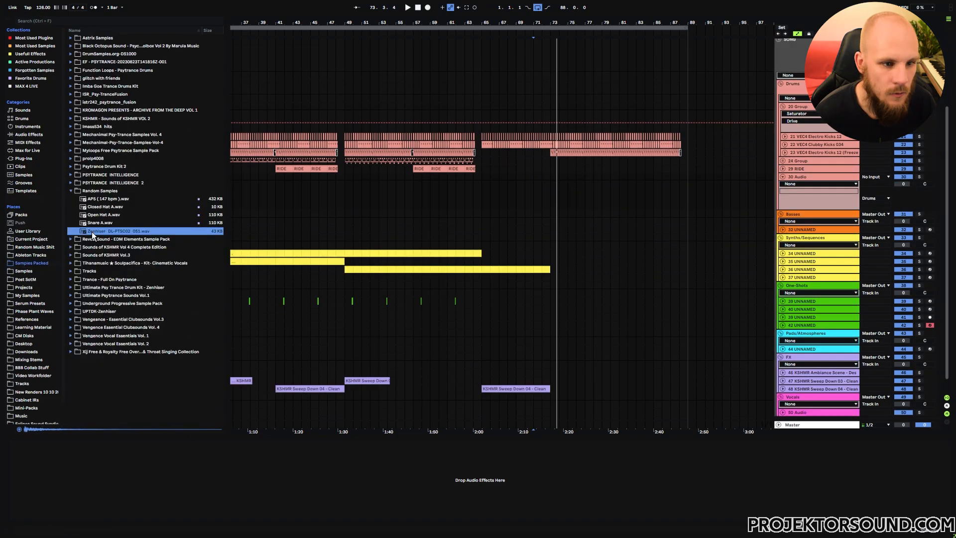
{"action": "left_click_drag", "start_coordinate": [480, 187], "coordinate": [481, 186]}
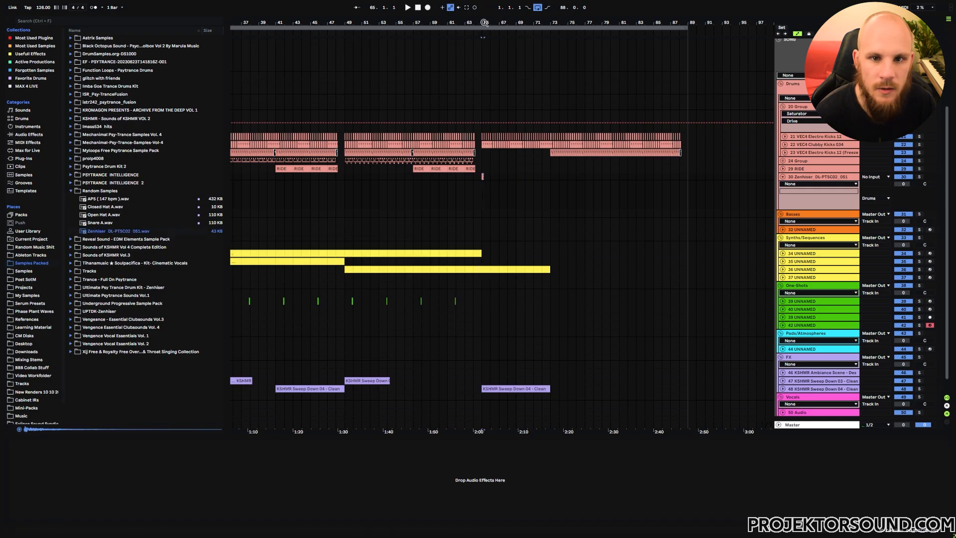
- Duplicate the one-sixteenth Zenhiser DL-PTSC02 061 clips on track 30 to fill bar 65
{"action": "left_click_drag", "start_coordinate": [484, 22], "coordinate": [480, 165]}
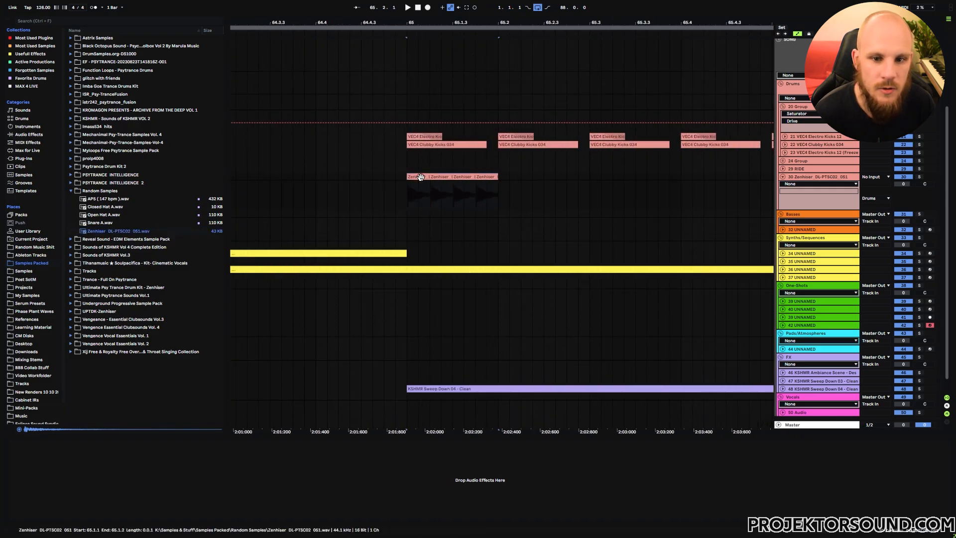
{"action": "key", "text": "ctrl+d"}
{"action": "key", "text": "ctrl+d"}
{"action": "key", "text": "ctrl+d"}
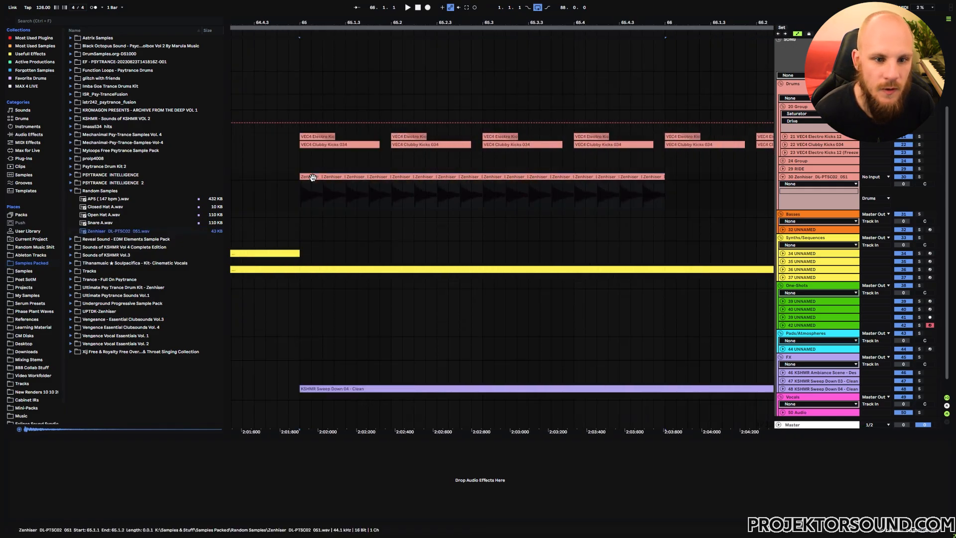
- Repeatedly duplicate the one-bar block of Zenhiser clips on track 30 until it fills bars 65 to 73
{"action": "key", "text": "ctrl+d"}
{"action": "left_click_drag", "start_coordinate": [363, 24], "coordinate": [364, 1]}
{"action": "key", "text": "ctrl+d"}
{"action": "key", "text": "ctrl+d"}
{"action": "key", "text": "ctrl+d"}
{"action": "key", "text": "ctrl+d"}
{"action": "key", "text": "ctrl+d"}
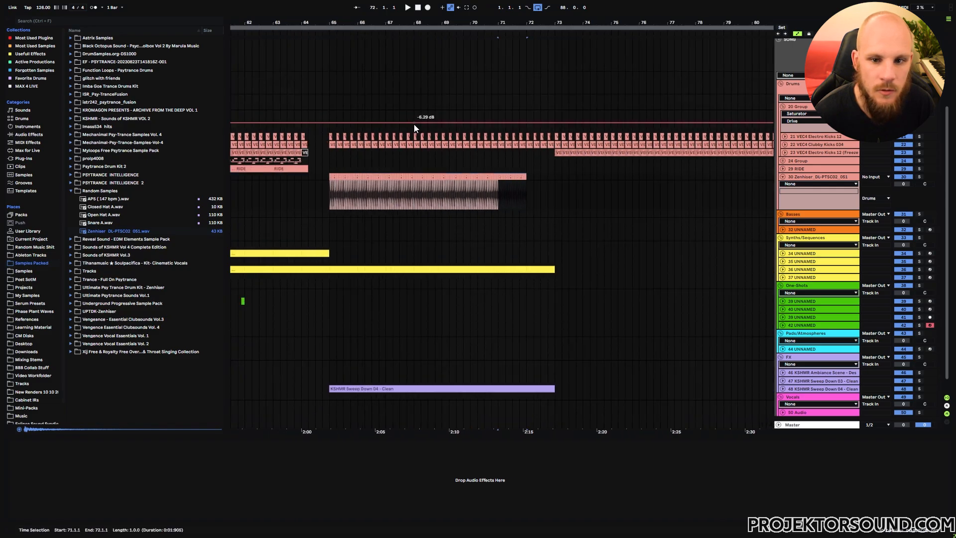
{"action": "key", "text": "ctrl+d"}
- Add an Auto Filter to track 30 and automate its Frequency to rise from about 6.69 kHz at bar 65 to bar 73
{"action": "right_click", "coordinate": [483, 203]}
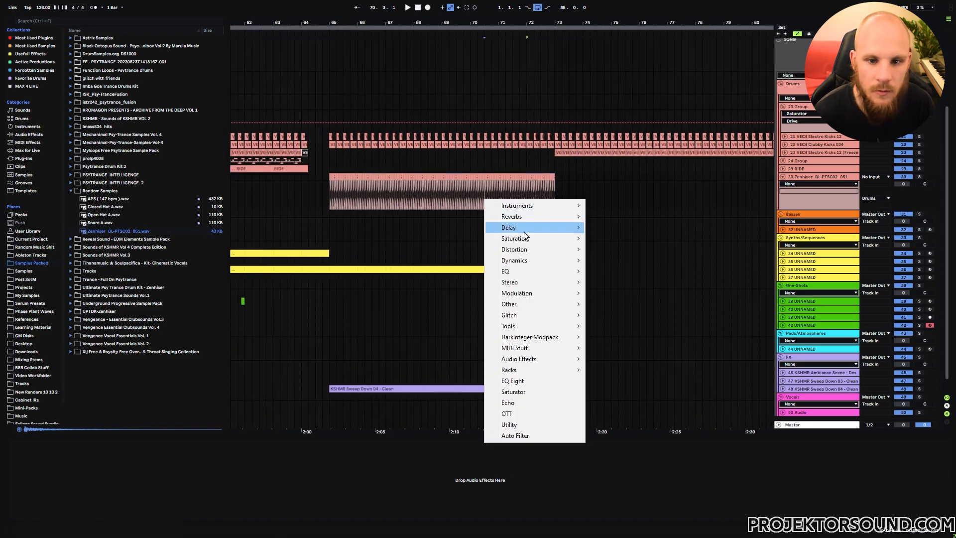
{"action": "left_click", "coordinate": [531, 435]}
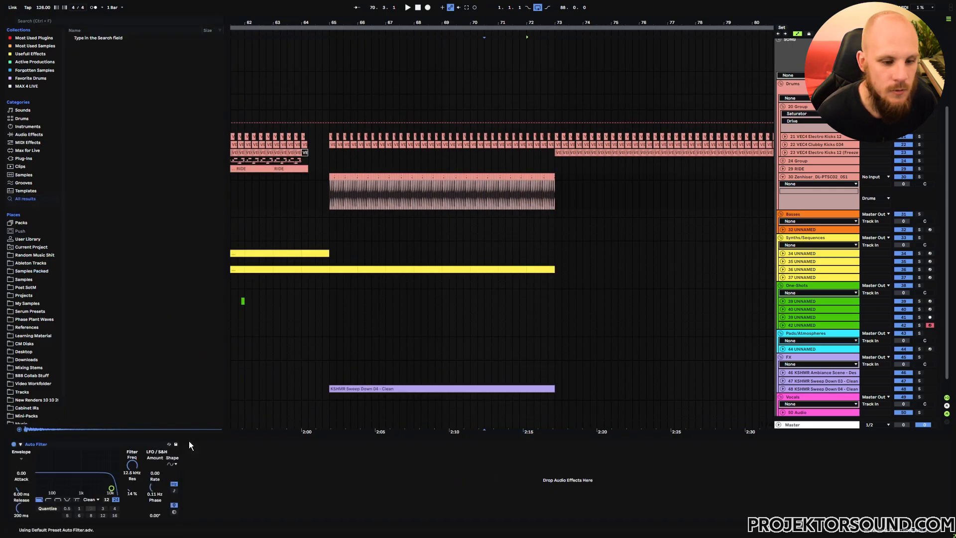
{"action": "left_click", "coordinate": [554, 181]}
{"action": "left_click_drag", "start_coordinate": [330, 181], "coordinate": [329, 185]}
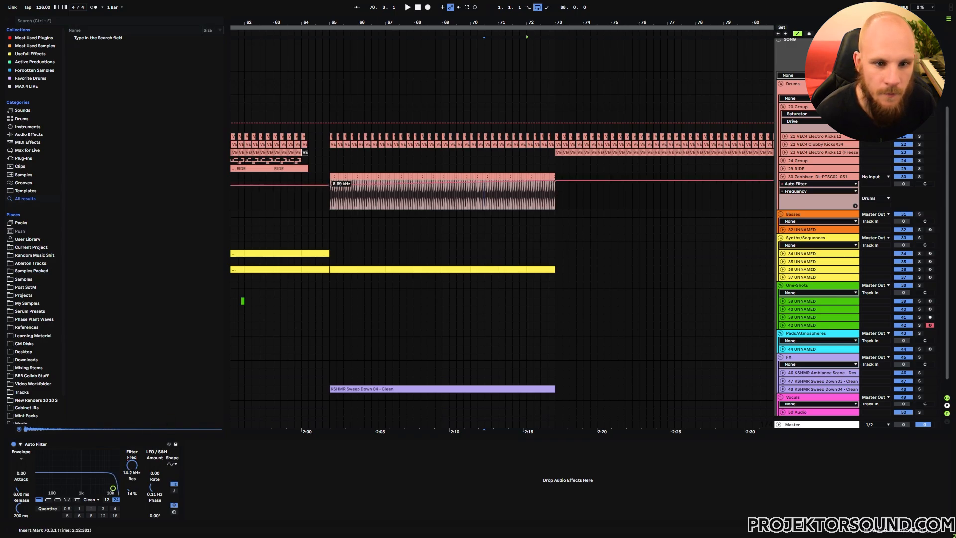
- Add a Utility after the Auto Filter on track 30 and automate its Gain to rise from about -22.8 dB at bar 65 to bar 73
{"action": "right_click", "coordinate": [244, 476]}
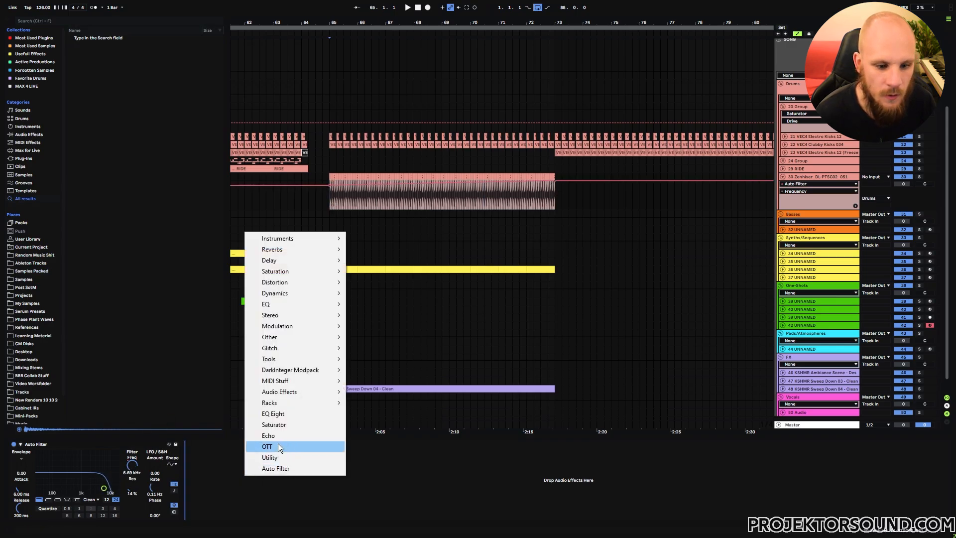
{"action": "left_click", "coordinate": [274, 455]}
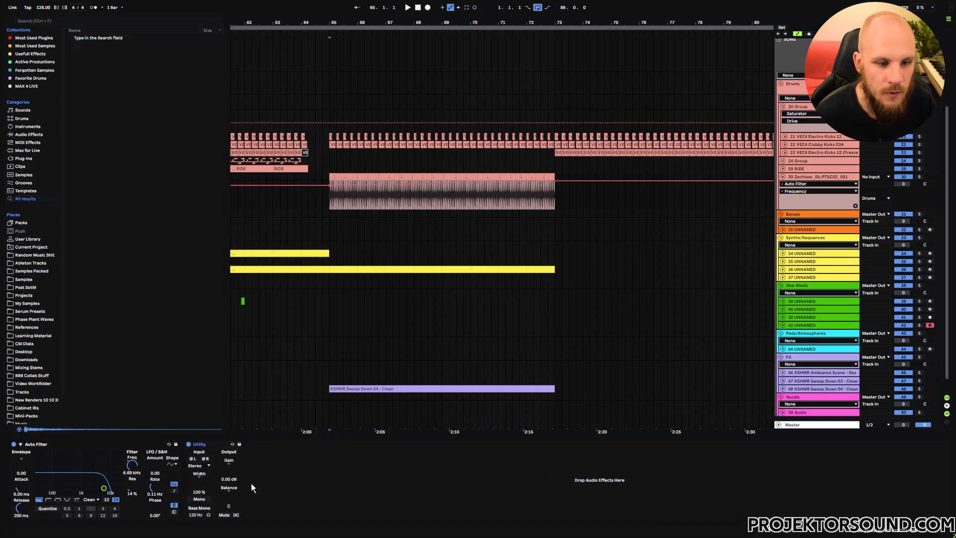
{"action": "left_click", "coordinate": [229, 475]}
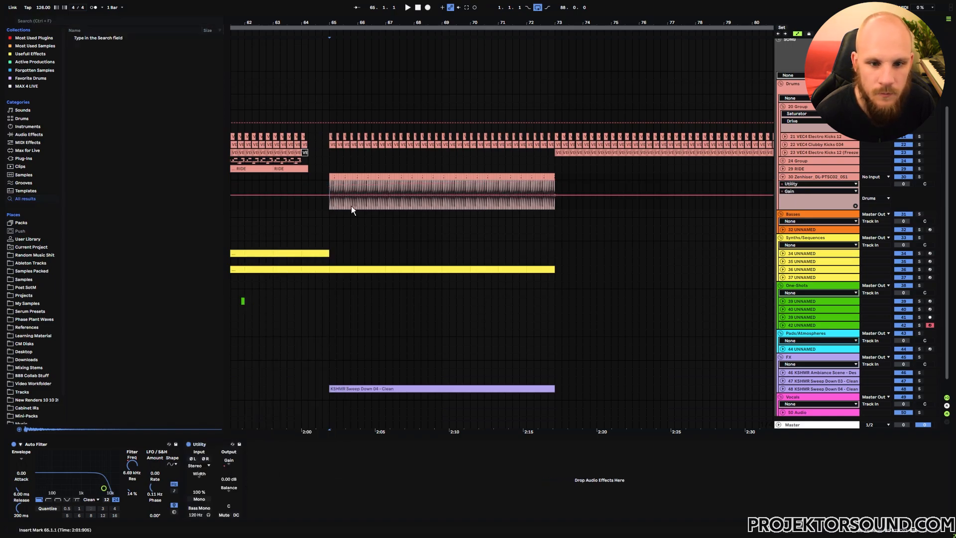
{"action": "left_click_drag", "start_coordinate": [327, 196], "coordinate": [329, 204]}
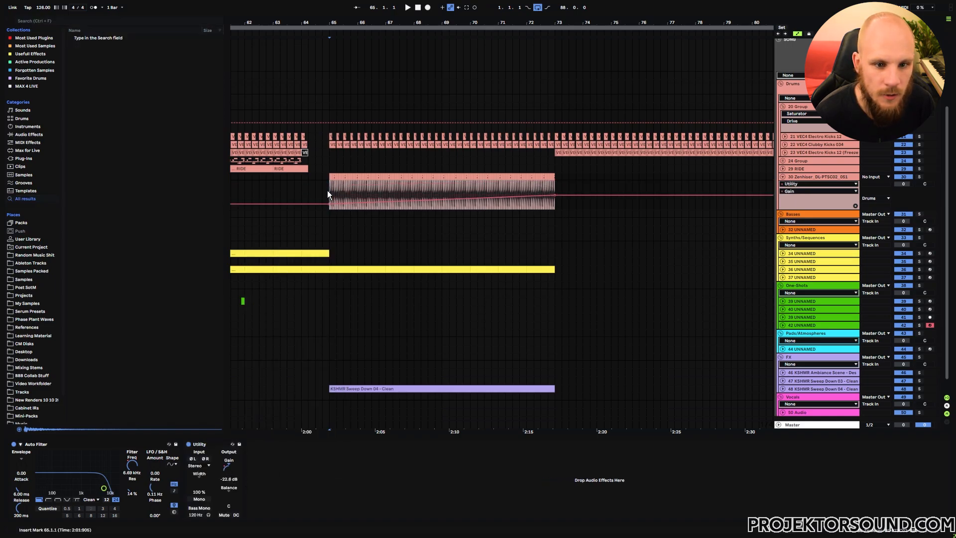
- During playback, lower track 30's volume to -11.8 dB and raise the start of its Gain automation at bar 65 to about -15.7 dB
{"action": "key", "text": "space"}
{"action": "left_click_drag", "start_coordinate": [905, 184], "coordinate": [905, 203]}
{"action": "left_click", "coordinate": [228, 466]}
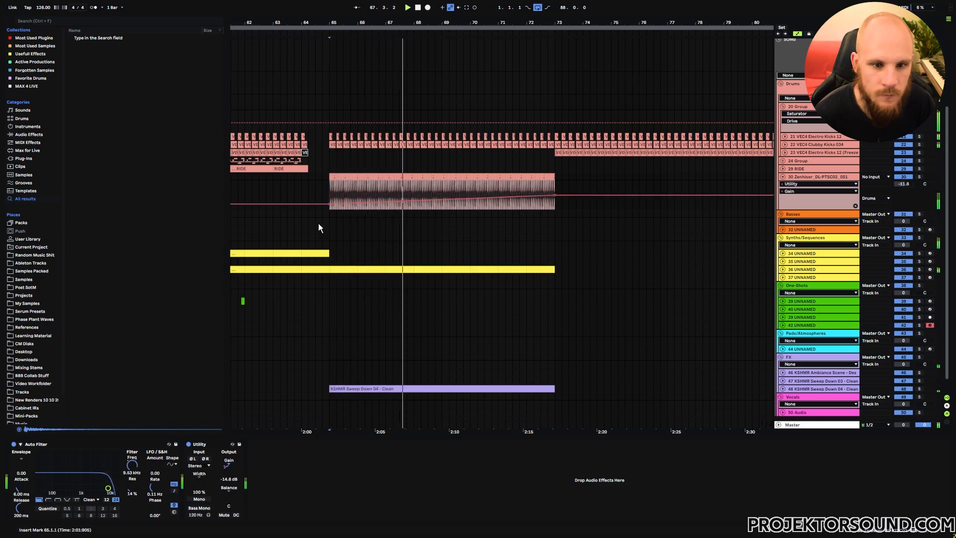
{"action": "left_click_drag", "start_coordinate": [329, 204], "coordinate": [329, 202]}
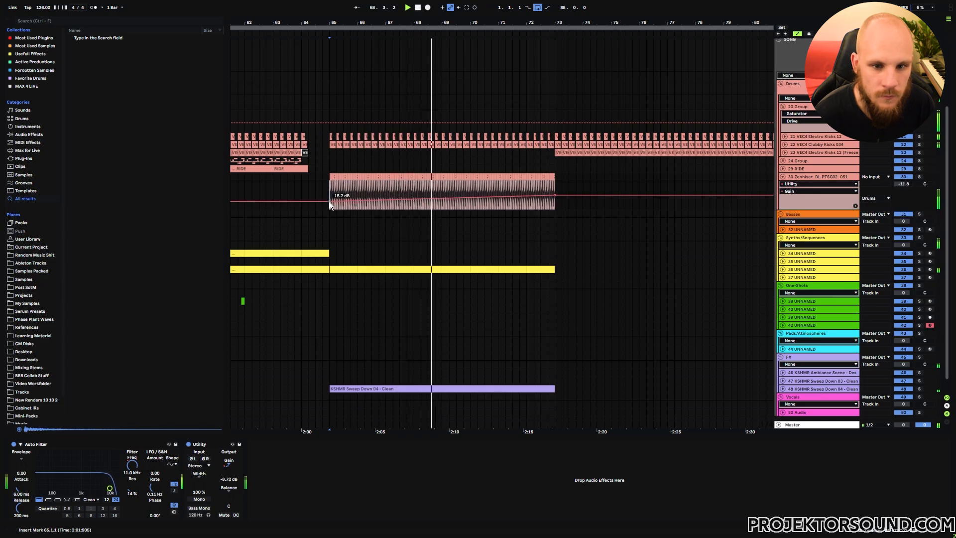
{"action": "left_click", "coordinate": [783, 176]}
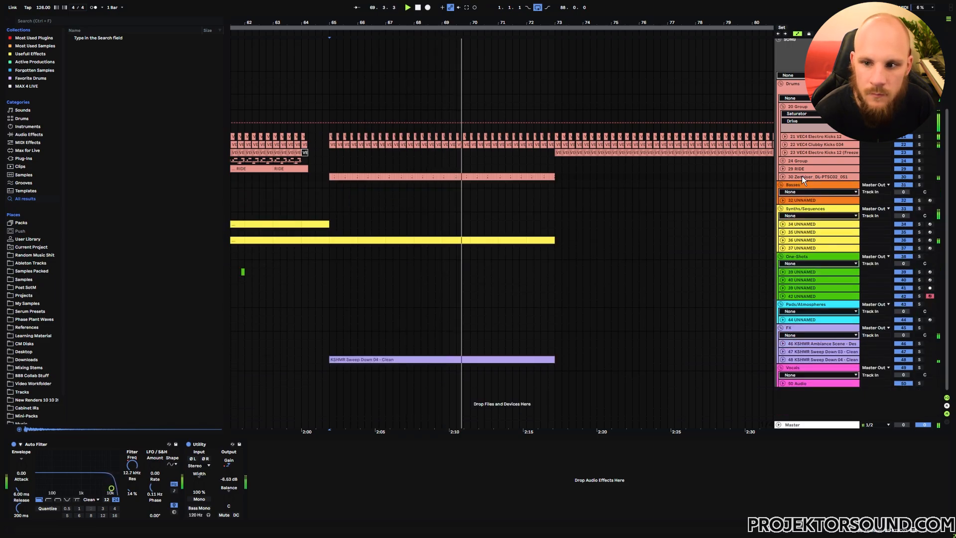
- Insert the MStereoSpread effect after Utility on track 30
{"action": "right_click", "coordinate": [353, 497]}
{"action": "right_click", "coordinate": [353, 497]}
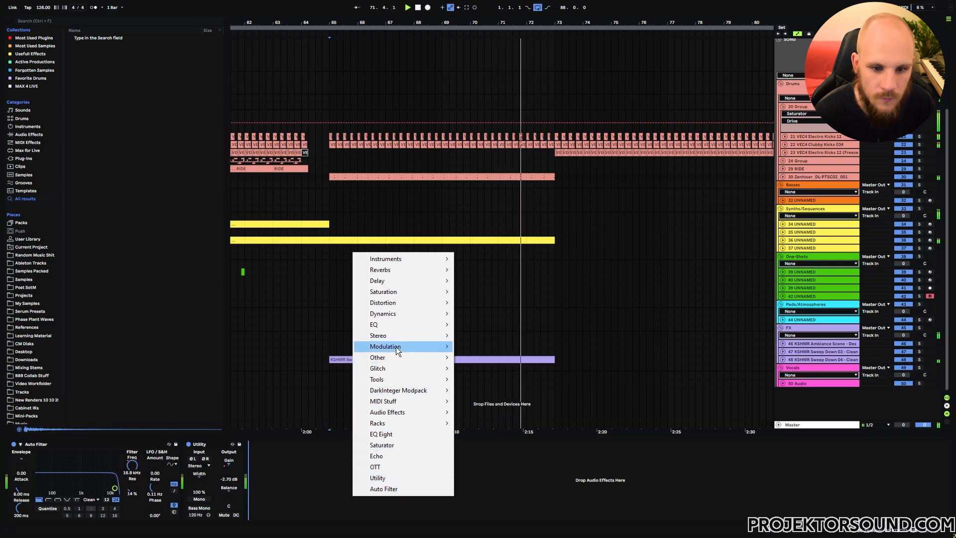
{"action": "mouse_move", "coordinate": [400, 336]}
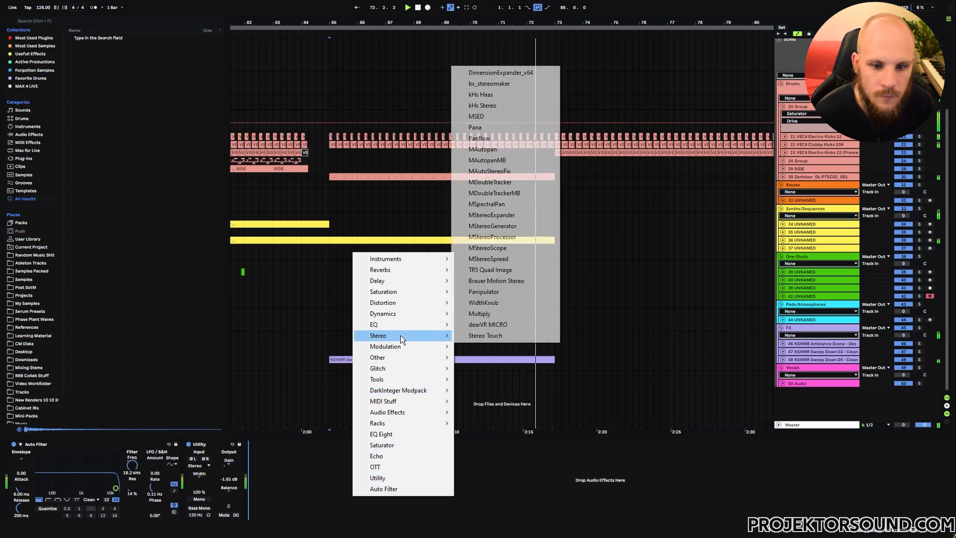
{"action": "left_click", "coordinate": [494, 262]}
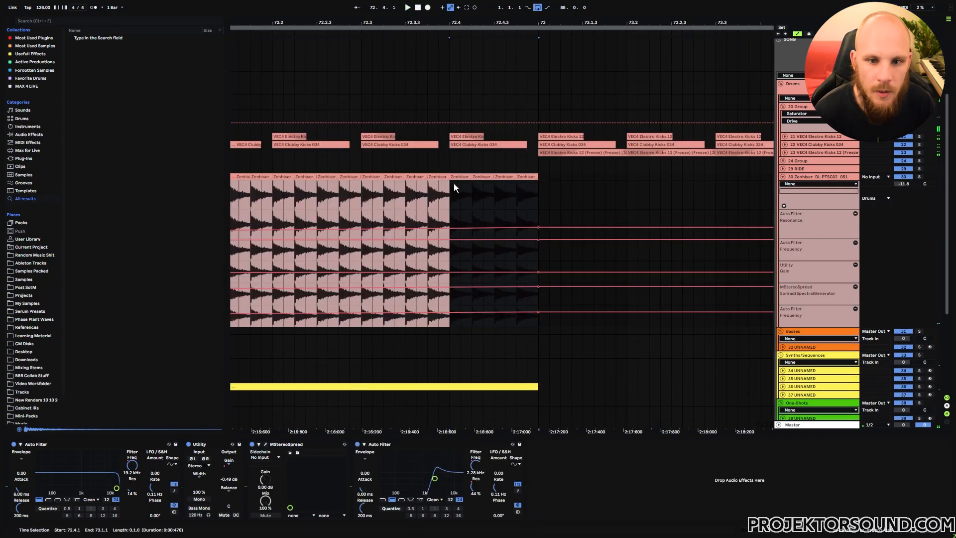
- Deactivate the four Zenhiser clips on track 30 from 72.4 to bar 73 and play from 72.3
{"action": "key", "text": "0"}
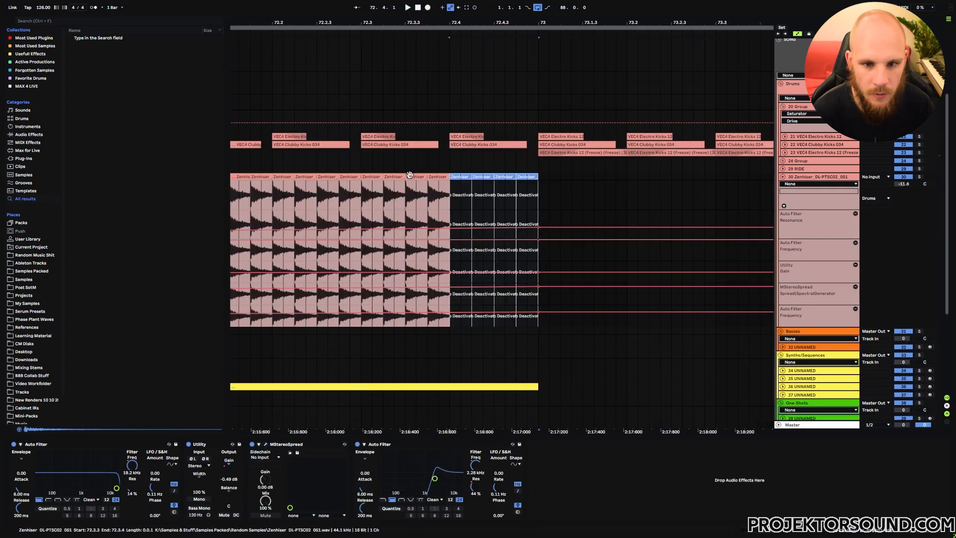
{"action": "left_click", "coordinate": [372, 167]}
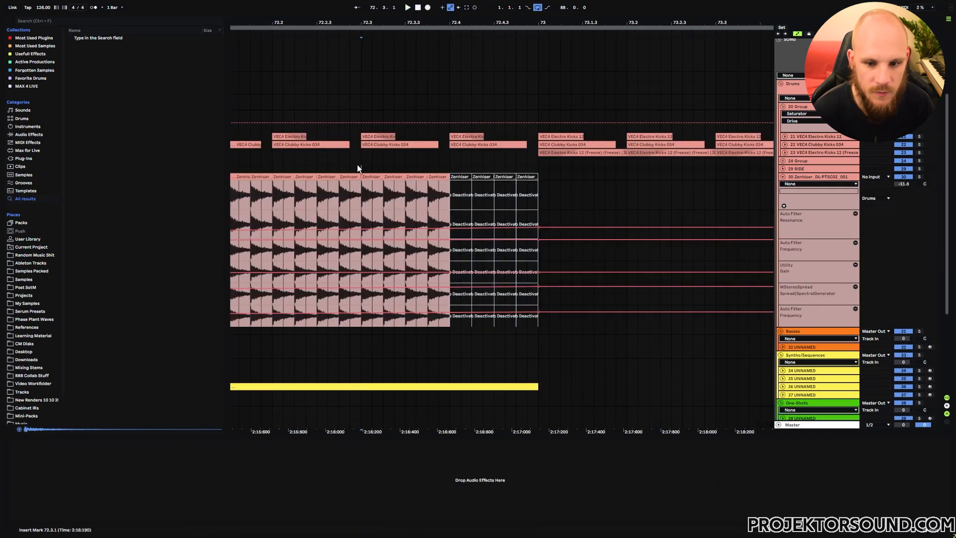
{"action": "key", "text": "space"}
- Shorten the track 36 clip to end at 72.4 and move the KSHMR Sweep Down 04 clip one beat earlier to end there too
{"action": "scroll", "coordinate": [571, 290], "scroll_direction": "down", "scroll_amount": 3}
{"action": "left_click_drag", "start_coordinate": [537, 303], "coordinate": [449, 303]}
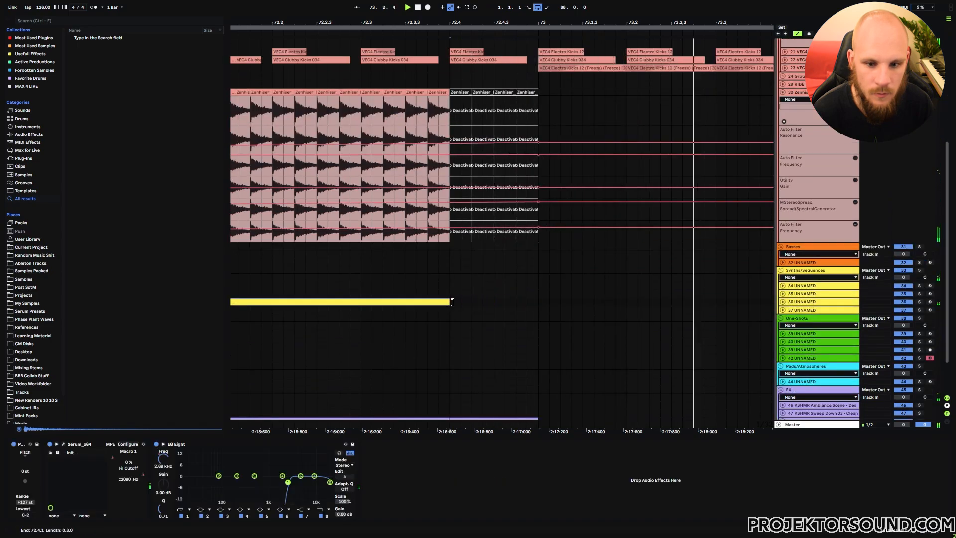
{"action": "scroll", "coordinate": [494, 297], "scroll_direction": "down", "scroll_amount": 2}
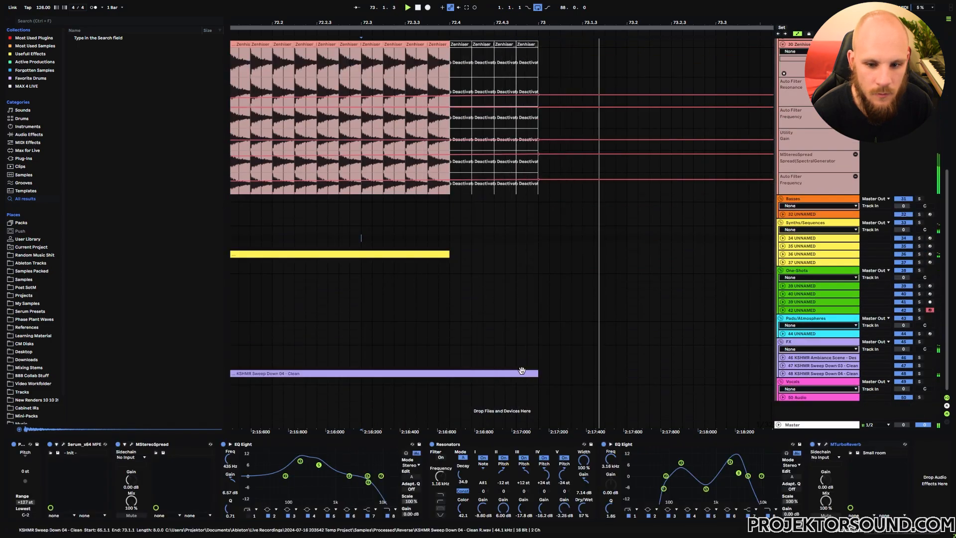
{"action": "left_click_drag", "start_coordinate": [432, 373], "coordinate": [431, 373]}
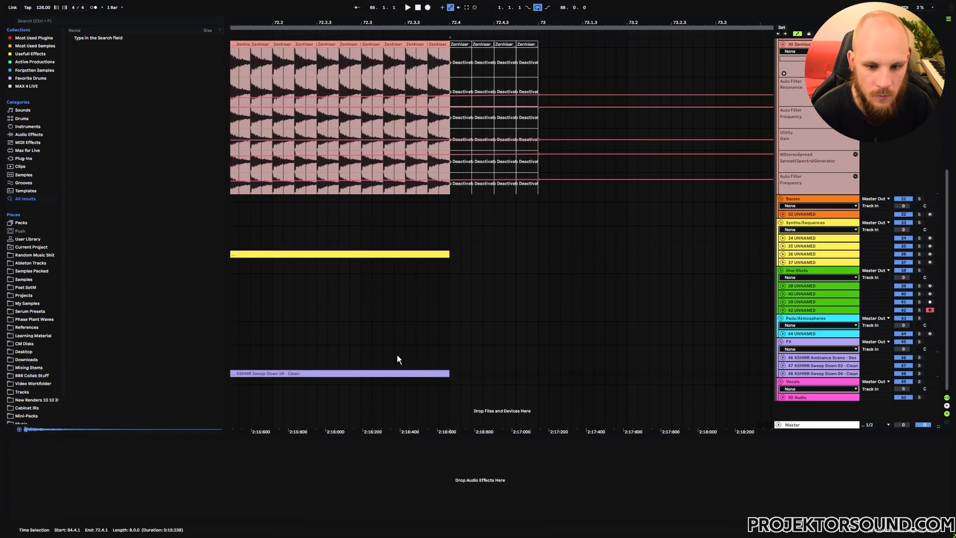
- Play the transition into bar 73 from 72.3 and again from 70.3, then stop playback
{"action": "left_click", "coordinate": [365, 348]}
{"action": "key", "text": "space"}
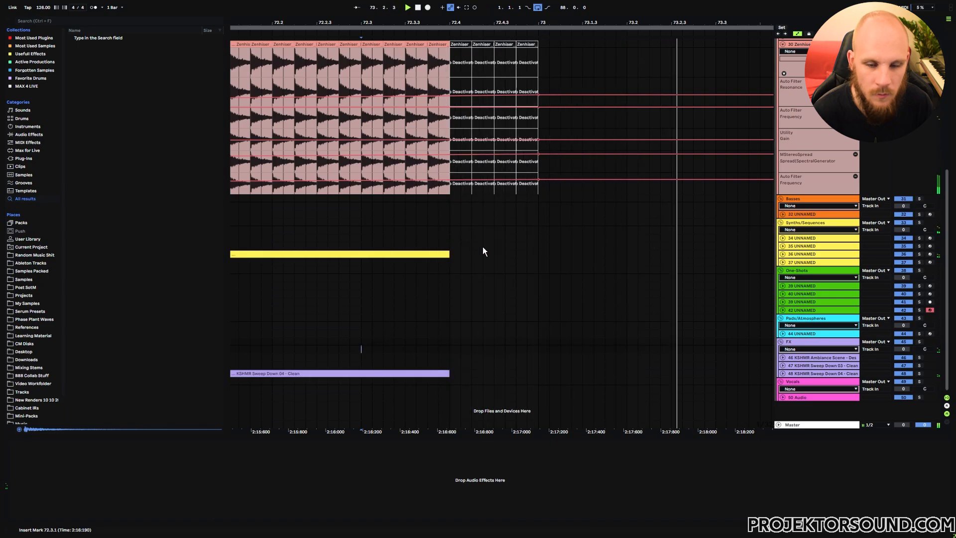
{"action": "scroll", "coordinate": [484, 248], "scroll_direction": "up", "scroll_amount": 7}
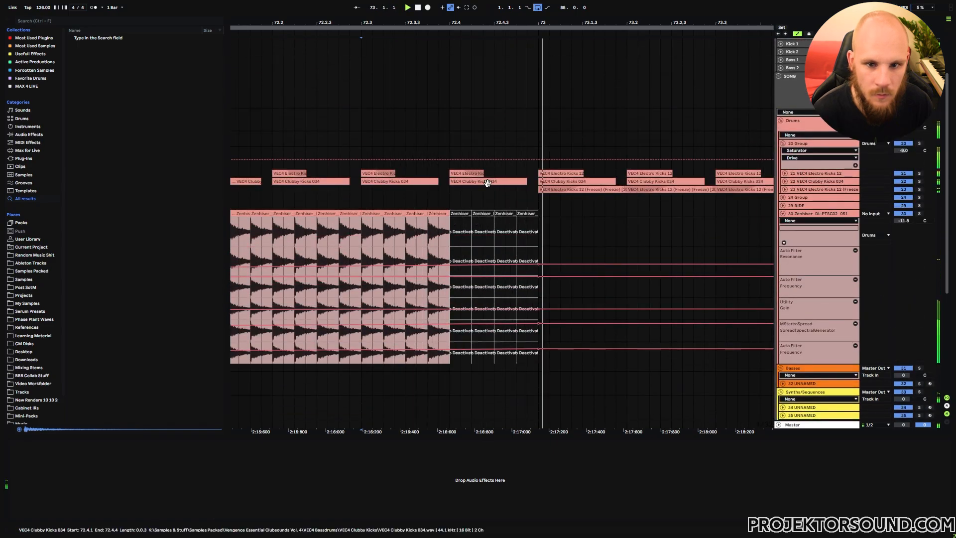
{"action": "left_click_drag", "start_coordinate": [481, 22], "coordinate": [480, 2]}
{"action": "key", "text": "minus"}
{"action": "key", "text": "minus"}
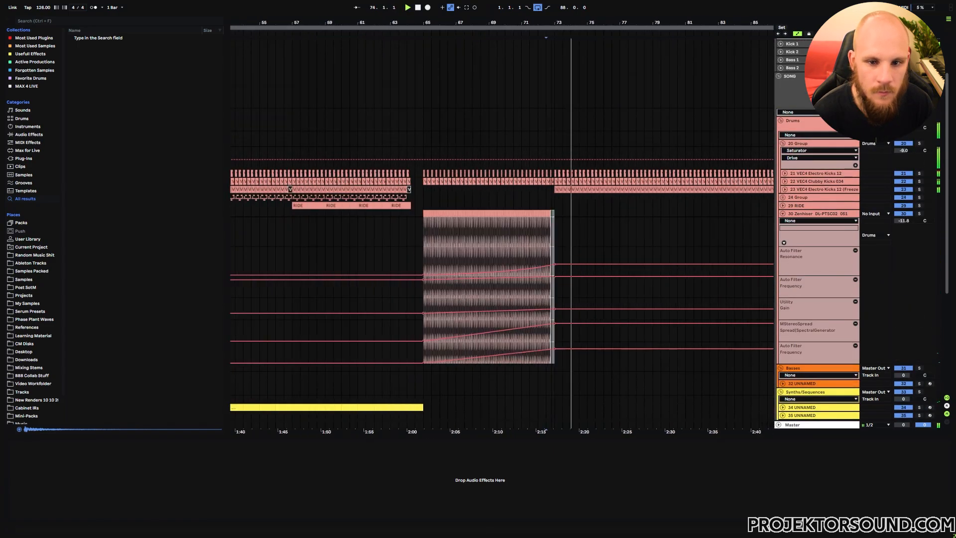
{"action": "left_click", "coordinate": [522, 197]}
{"action": "key", "text": "space"}
{"action": "key", "text": "space"}
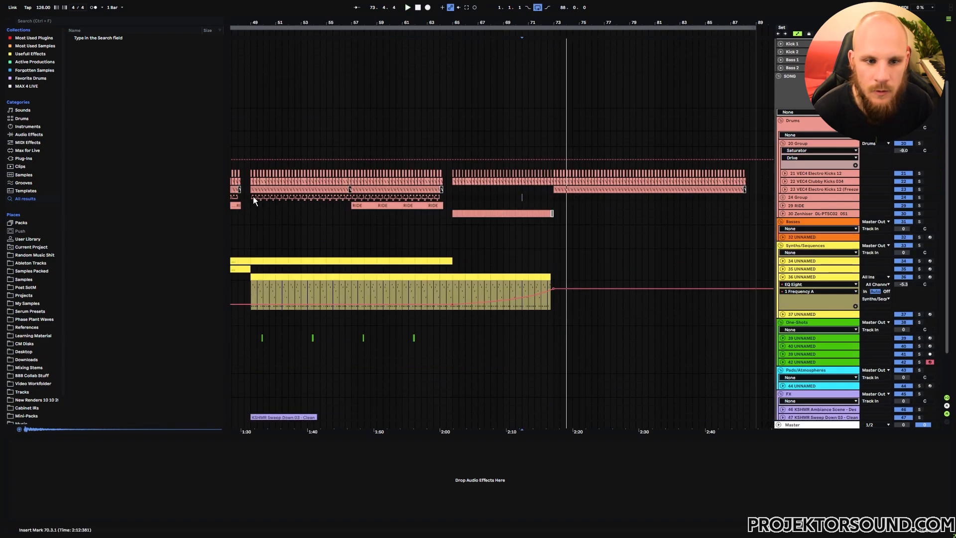
- Copy the percussion clips on the 24 Group track starting at bar 49 and paste them at bar 73
{"action": "left_click_drag", "start_coordinate": [253, 196], "coordinate": [434, 198]}
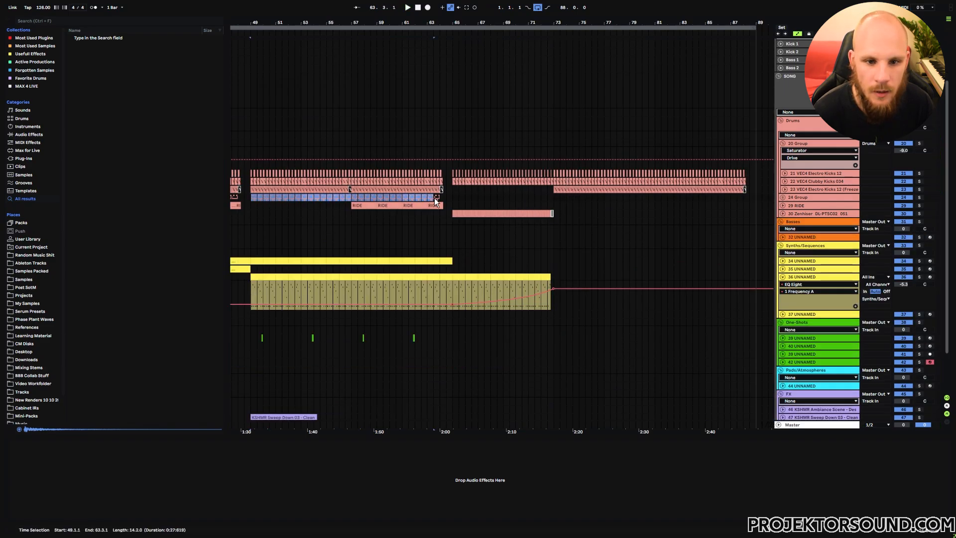
{"action": "left_click", "coordinate": [554, 197]}
{"action": "key", "text": "ctrl+v"}
{"action": "key", "text": "ctrl+v"}
{"action": "left_click", "coordinate": [554, 196]}
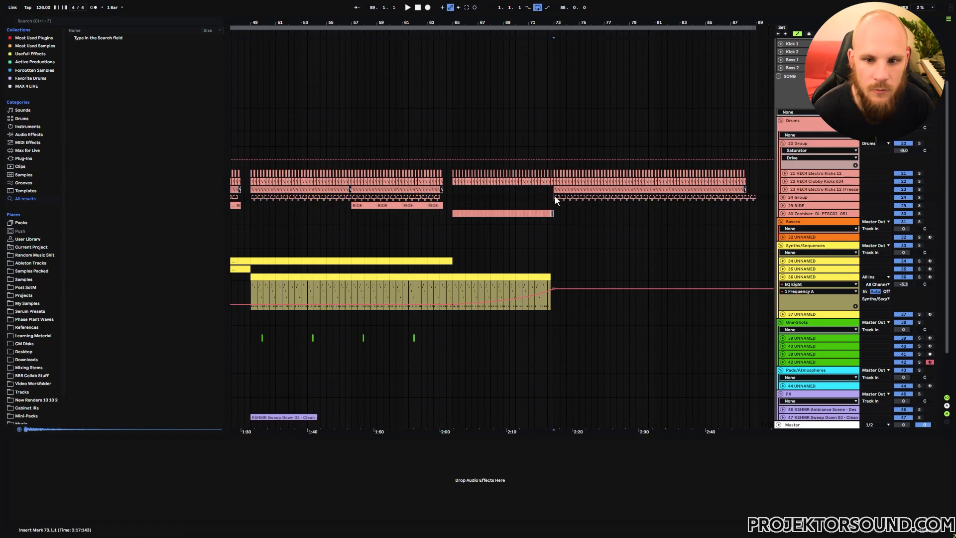
- Copy bars 49 to 65 of the track 36 synth clip and paste them at bar 73
{"action": "left_click", "coordinate": [261, 283]}
{"action": "left_click", "coordinate": [448, 279], "text": "shift"}
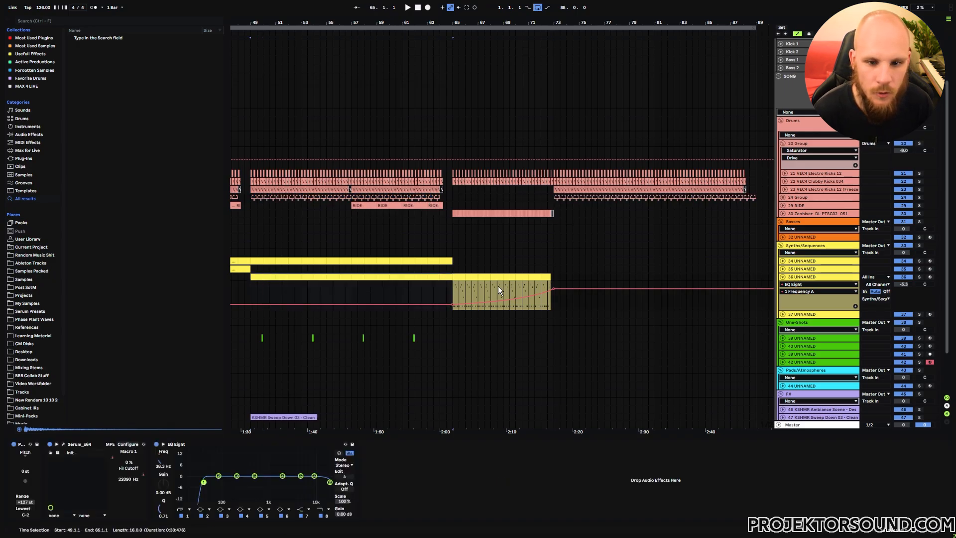
{"action": "key", "text": "ctrl+c"}
{"action": "left_click", "coordinate": [556, 277]}
{"action": "key", "text": "ctrl+v"}
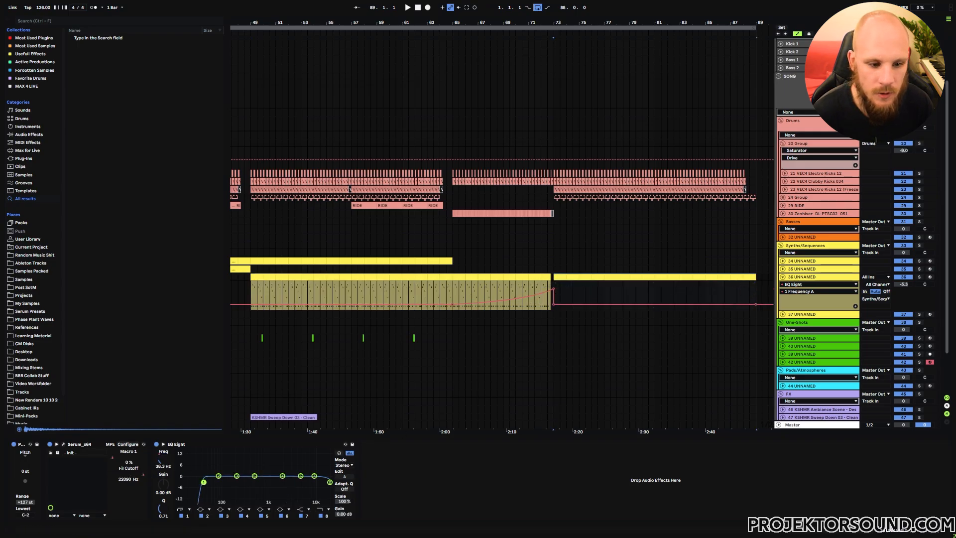
- Reshape Serum's Fil Cutoff automation on track 36 after bar 73 so it dips around bar 81
{"action": "left_click", "coordinate": [573, 308]}
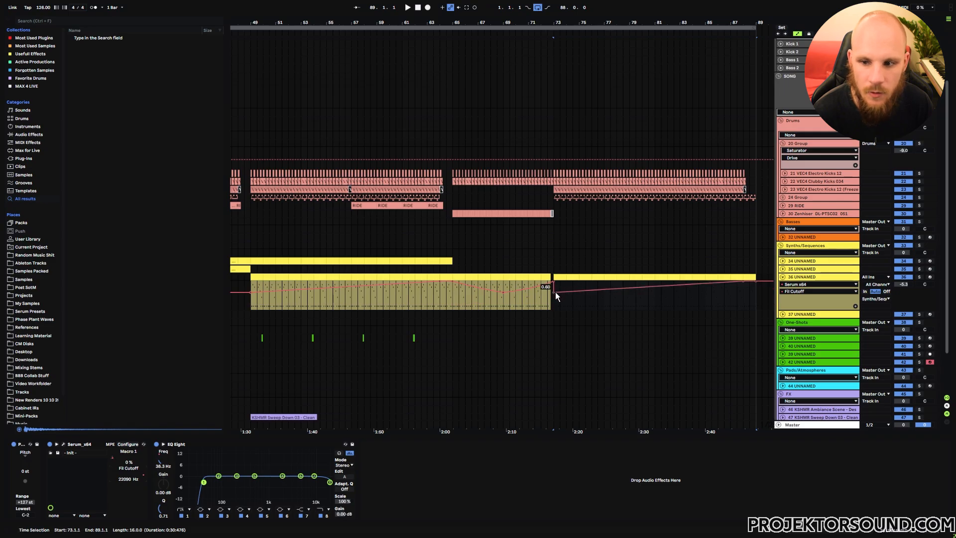
{"action": "left_click_drag", "start_coordinate": [555, 292], "coordinate": [660, 292]}
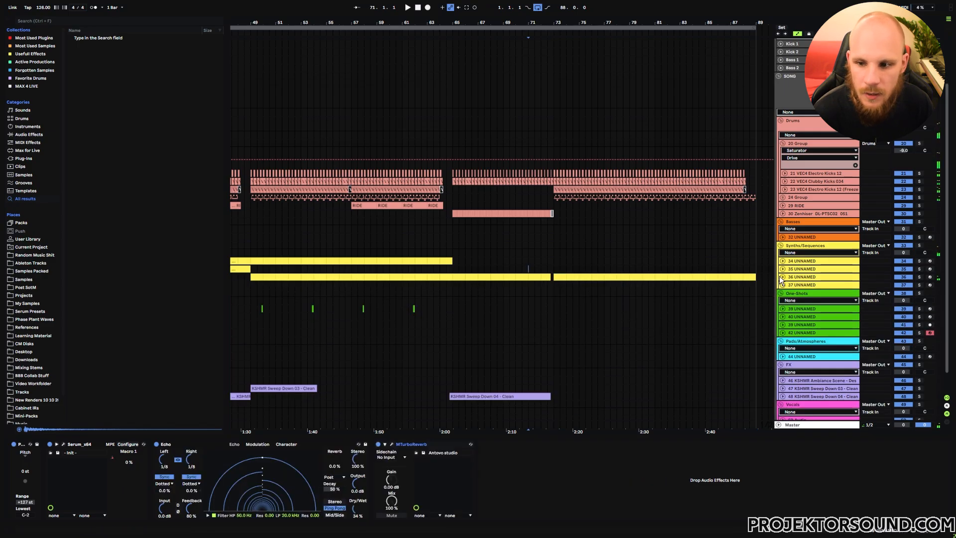
{"action": "left_click", "coordinate": [782, 277]}
{"action": "left_click", "coordinate": [802, 278]}
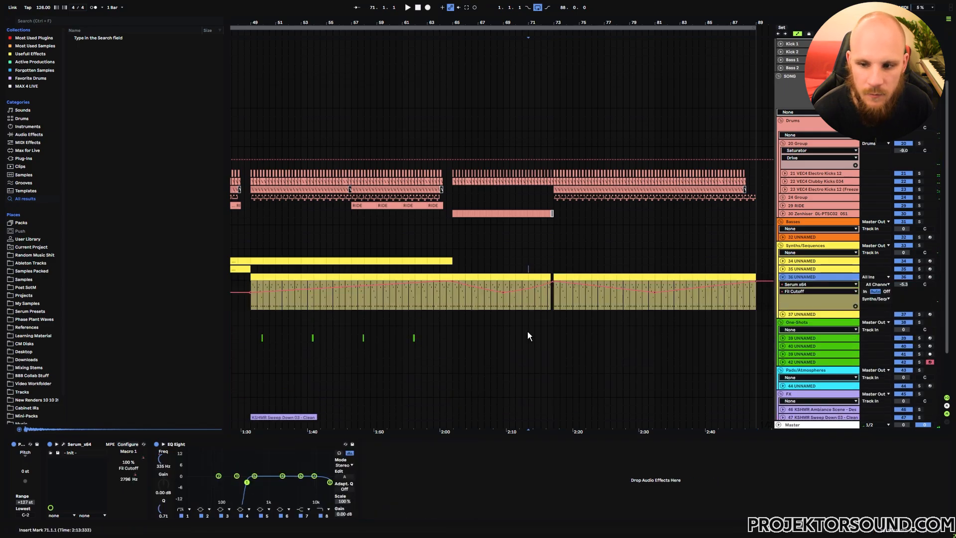
- Lower the EQ Eight 1 Frequency A automation peak before bar 73 on track 36, reaching 38.3 Hz at bar 73, and play it back
{"action": "left_click", "coordinate": [168, 460]}
{"action": "left_click_drag", "start_coordinate": [554, 288], "coordinate": [551, 295]}
{"action": "key", "text": "space"}
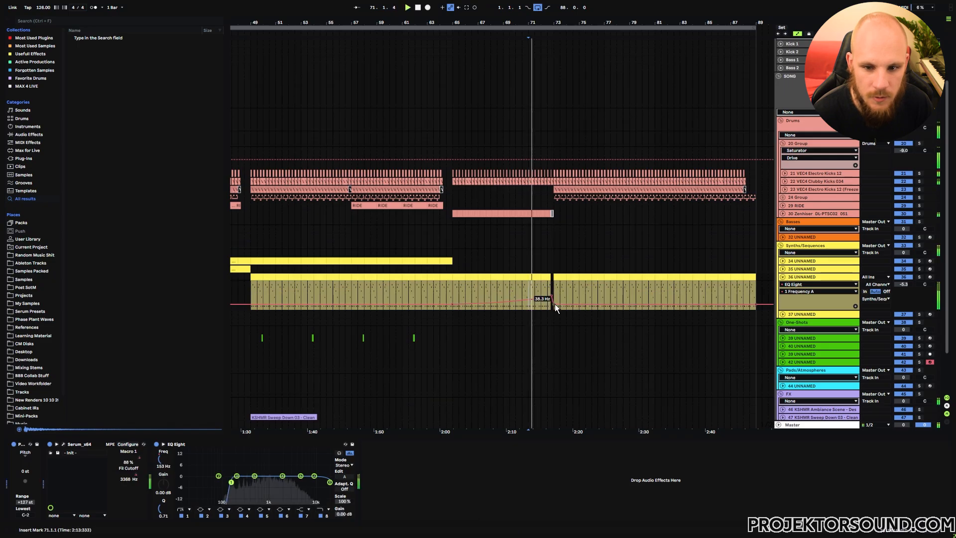
{"action": "left_click", "coordinate": [783, 277]}
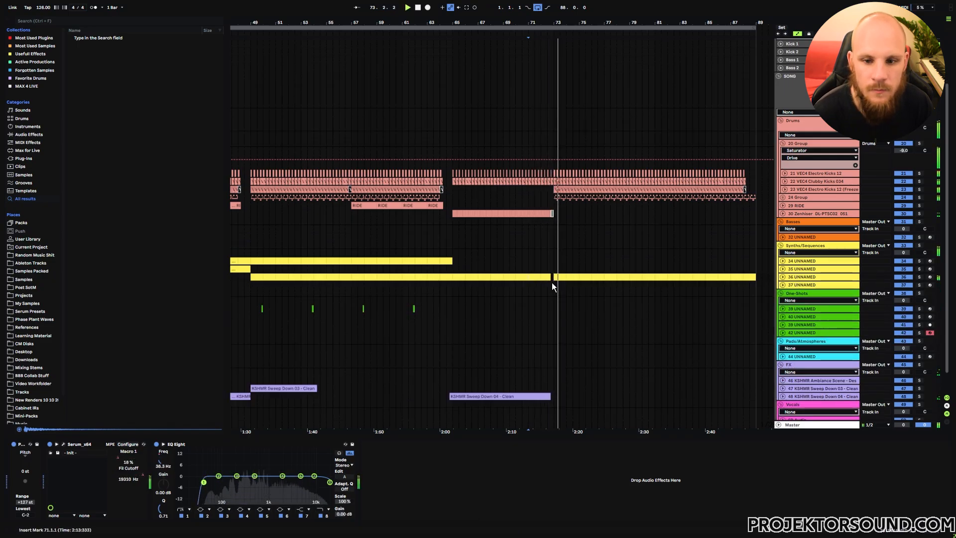
- Extend the end of the earlier track 36 clip to bar 73 to close the gap and play from bar 72
{"action": "left_click_drag", "start_coordinate": [550, 279], "coordinate": [553, 279]}
{"action": "left_click", "coordinate": [540, 261]}
{"action": "key", "text": "space"}
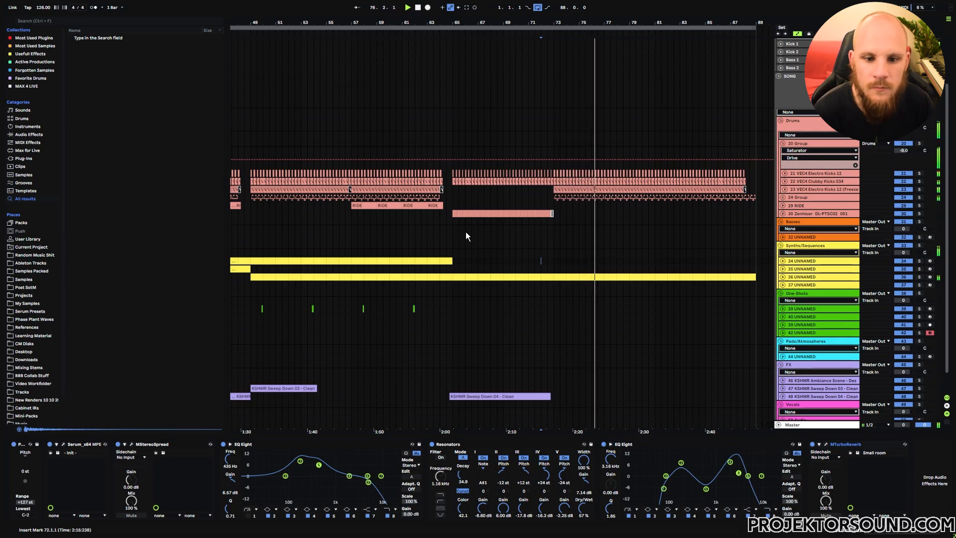
{"action": "left_click_drag", "start_coordinate": [487, 22], "coordinate": [487, 2]}
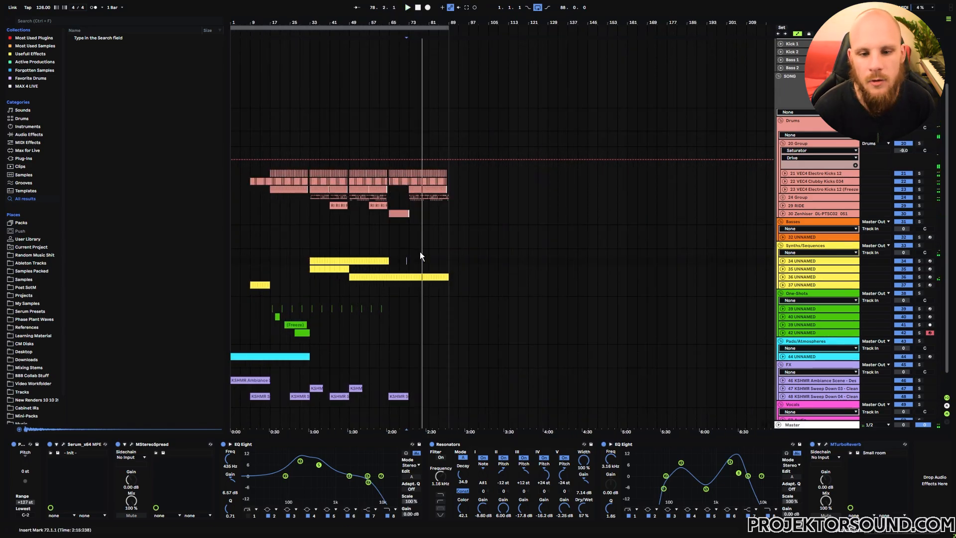
{"action": "left_click_drag", "start_coordinate": [413, 283], "coordinate": [449, 298]}
{"action": "left_click", "coordinate": [428, 309]}
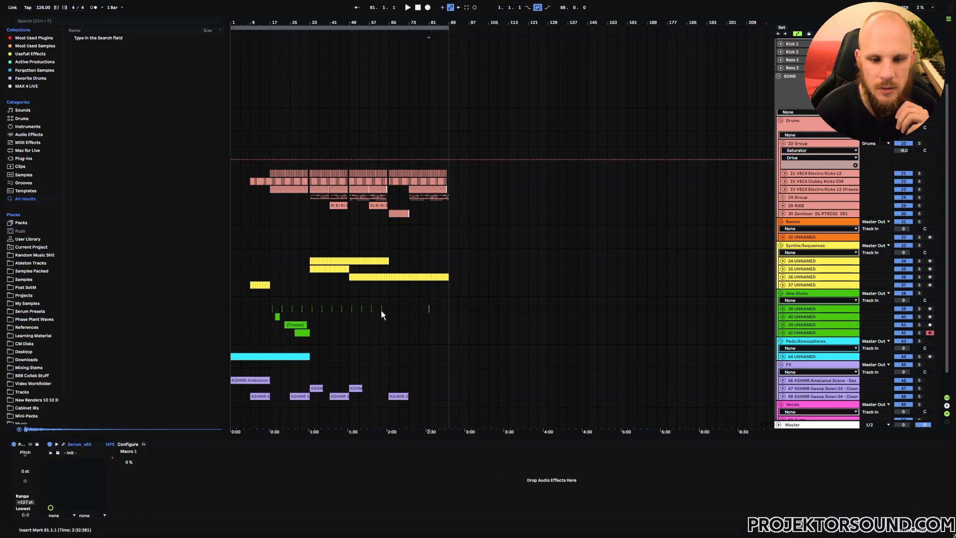
{"action": "left_click_drag", "start_coordinate": [390, 309], "coordinate": [354, 308]}
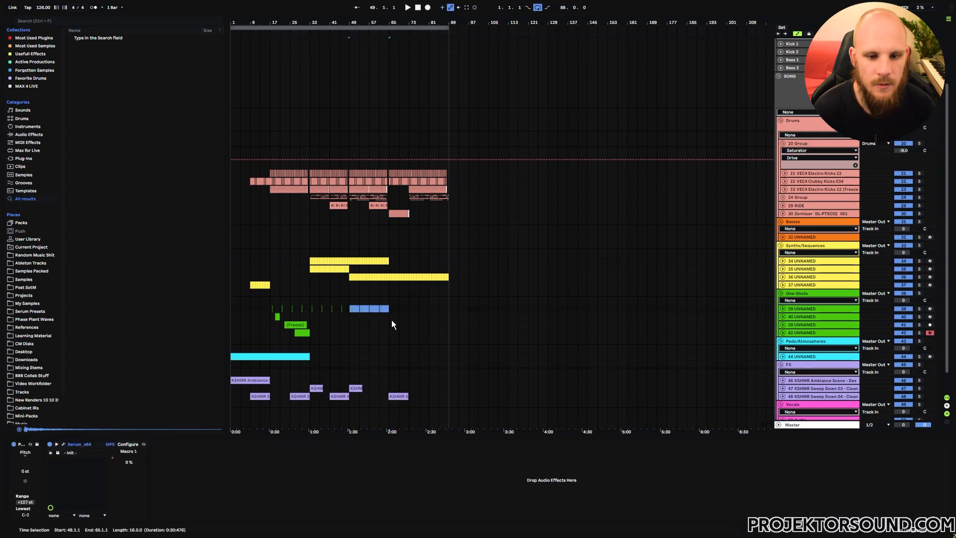
{"action": "left_click", "coordinate": [348, 309]}
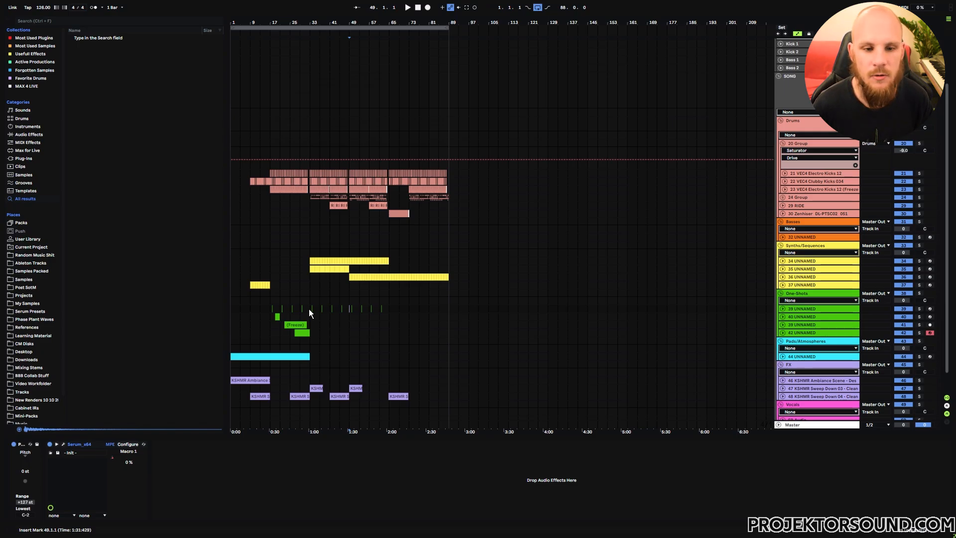
- Fold the drum subgroup and the Drums, Synths/Sequences, One-Shots, Pads/Atmospheres and FX groups
{"action": "left_click", "coordinate": [782, 143]}
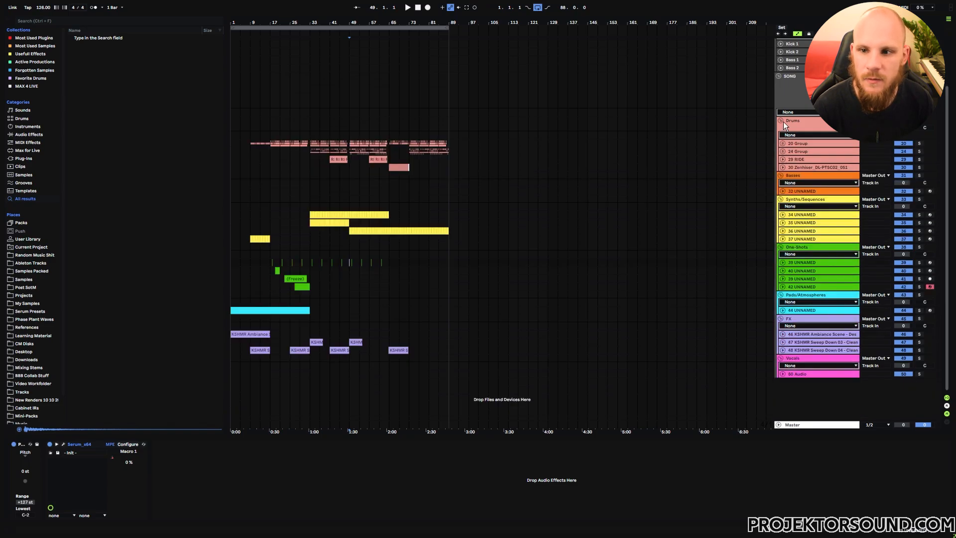
{"action": "left_click", "coordinate": [781, 121]}
{"action": "left_click", "coordinate": [780, 220]}
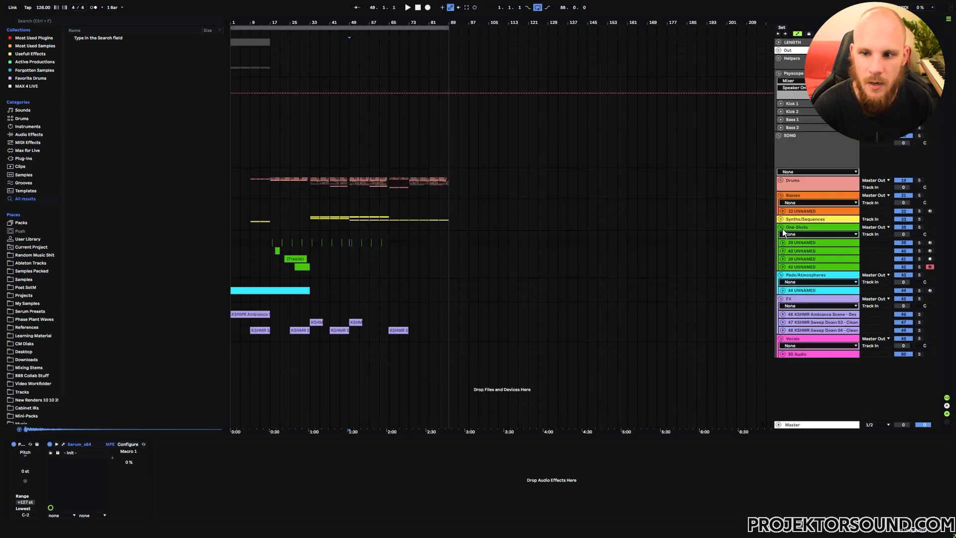
{"action": "left_click", "coordinate": [780, 227]}
{"action": "left_click", "coordinate": [781, 235]}
{"action": "left_click", "coordinate": [781, 242]}
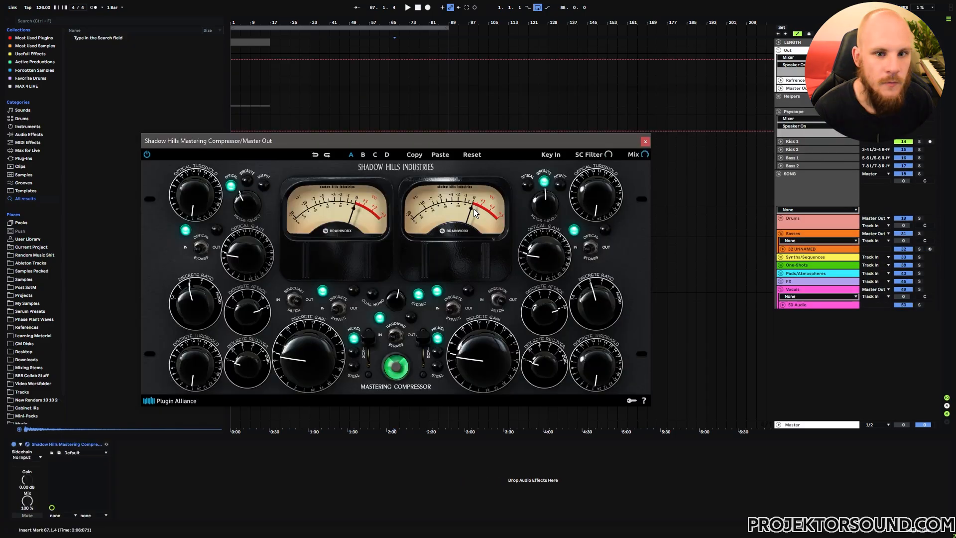
- Place Shadow Hills Mastering Compressor on Master Out and loop playback over bars 49 to 65
{"action": "left_click_drag", "start_coordinate": [403, 144], "coordinate": [567, 119]}
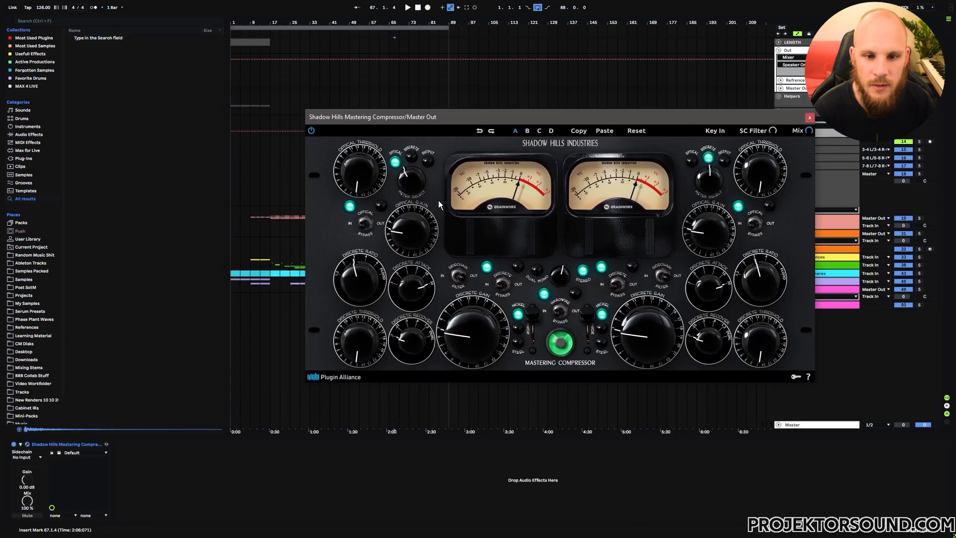
{"action": "key", "text": "space"}
{"action": "left_click", "coordinate": [358, 79]}
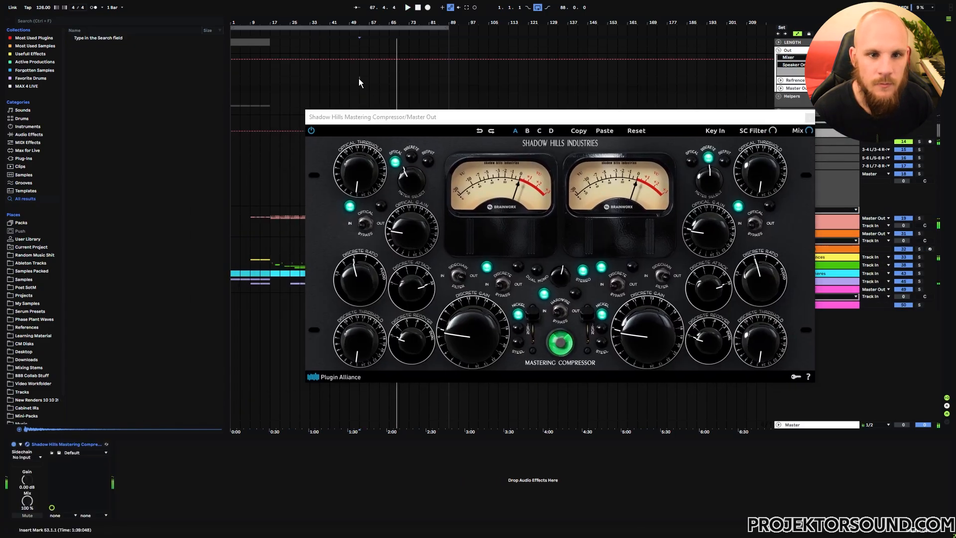
{"action": "left_click_drag", "start_coordinate": [349, 81], "coordinate": [388, 80]}
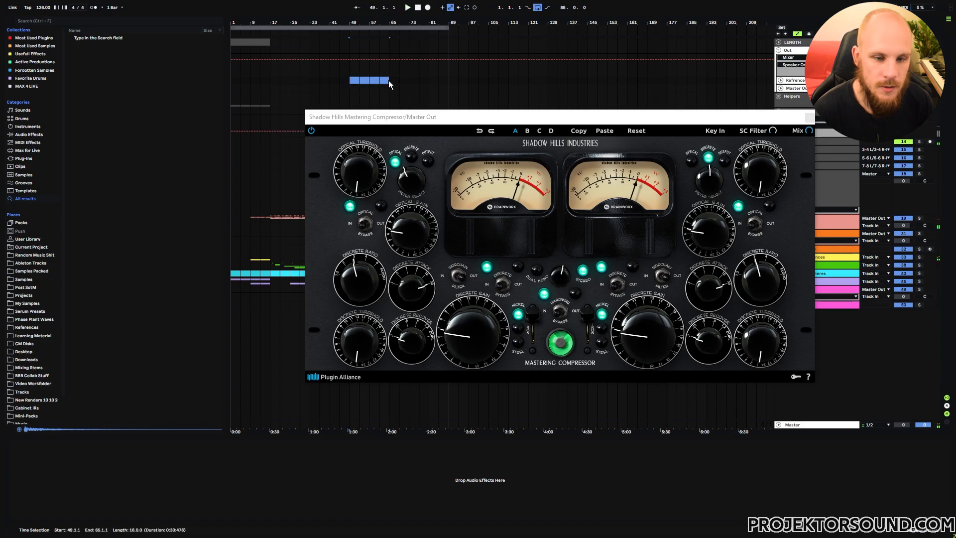
{"action": "key", "text": "ctrl+l"}
{"action": "key", "text": "space"}
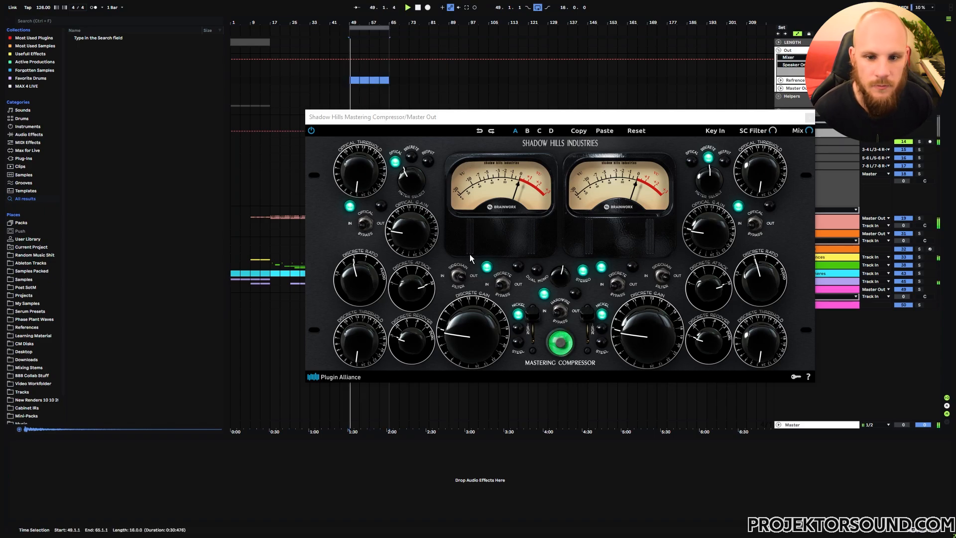
- Raise the compressor's left-channel optical threshold and gain plus discrete threshold and gain, and lower its discrete ratio
{"action": "left_click", "coordinate": [460, 280]}
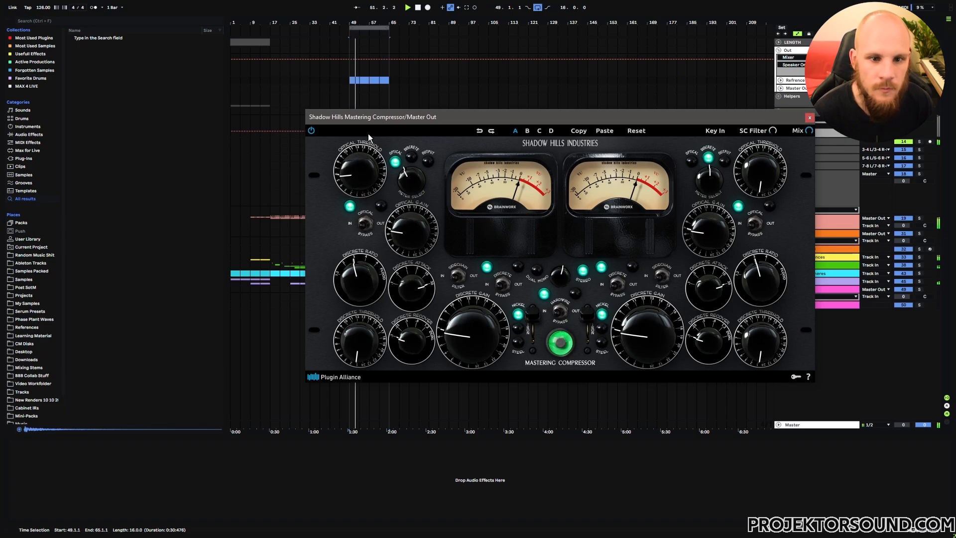
{"action": "left_click_drag", "start_coordinate": [368, 133], "coordinate": [387, 106]}
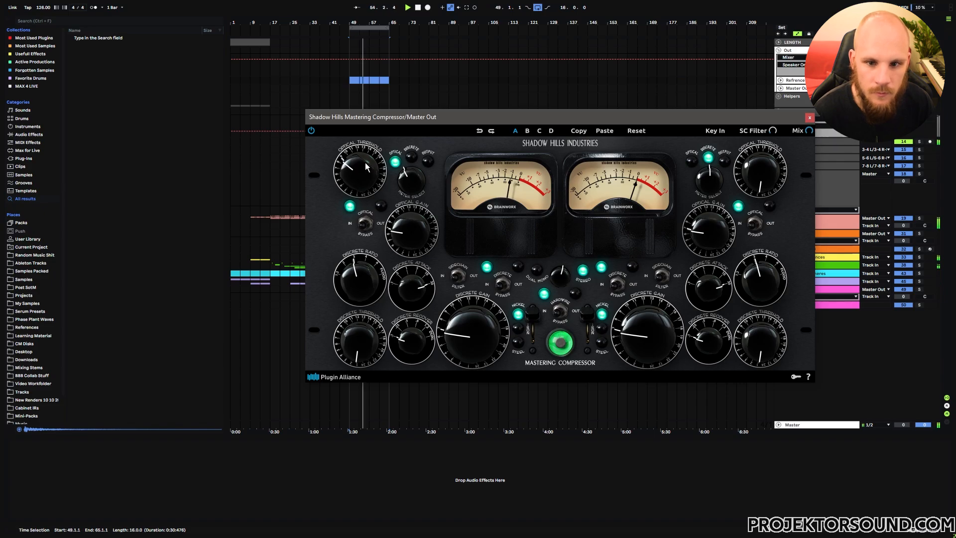
{"action": "left_click_drag", "start_coordinate": [410, 233], "coordinate": [422, 209]}
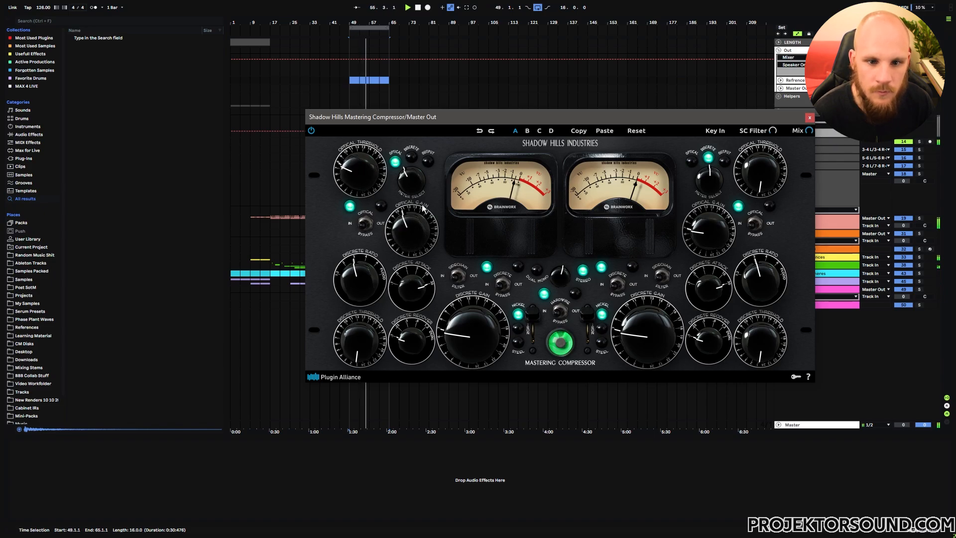
{"action": "left_click_drag", "start_coordinate": [360, 277], "coordinate": [363, 306]}
{"action": "left_click_drag", "start_coordinate": [369, 350], "coordinate": [380, 280]}
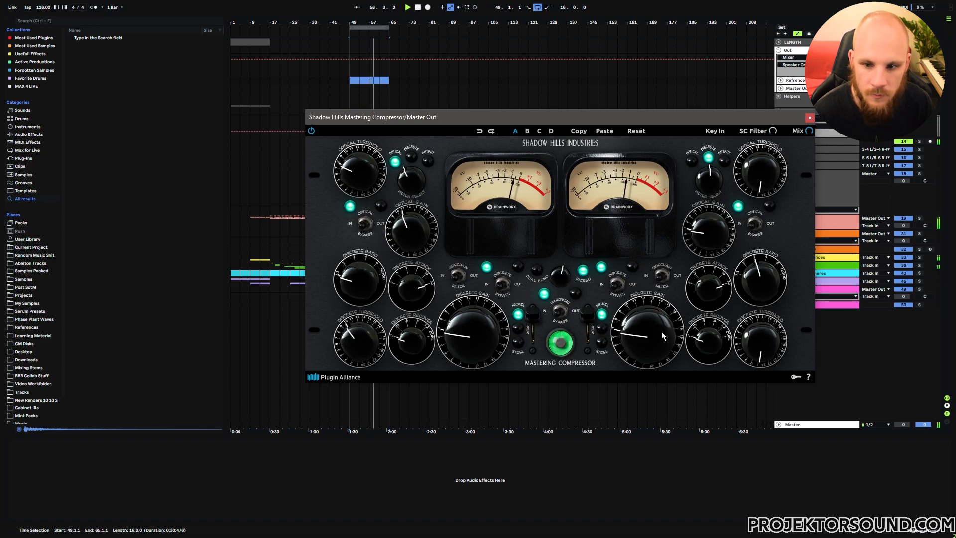
{"action": "left_click_drag", "start_coordinate": [502, 340], "coordinate": [489, 313]}
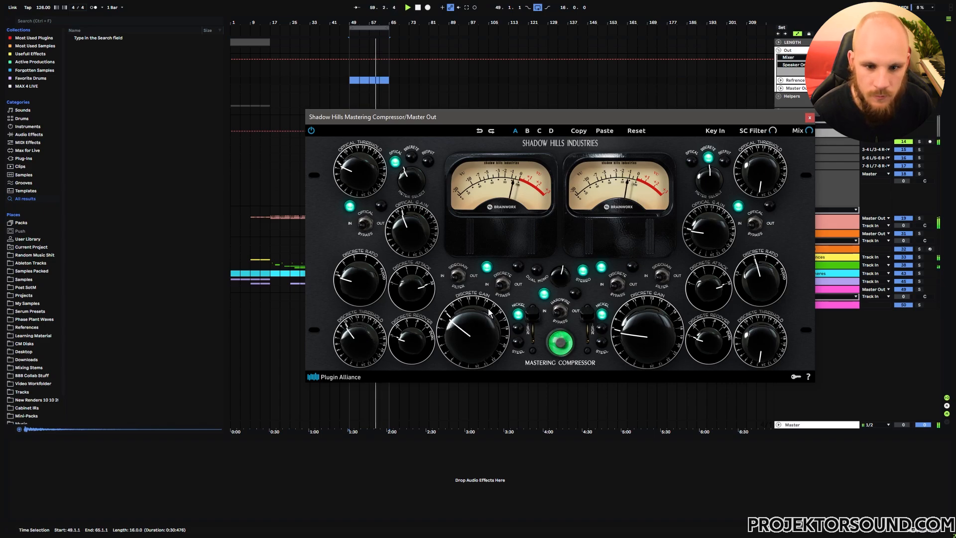
- Compare the Nickel and Steel output transformers on the Shadow Hills compressor, finishing on Steel
{"action": "left_click", "coordinate": [529, 333]}
{"action": "left_click", "coordinate": [519, 341]}
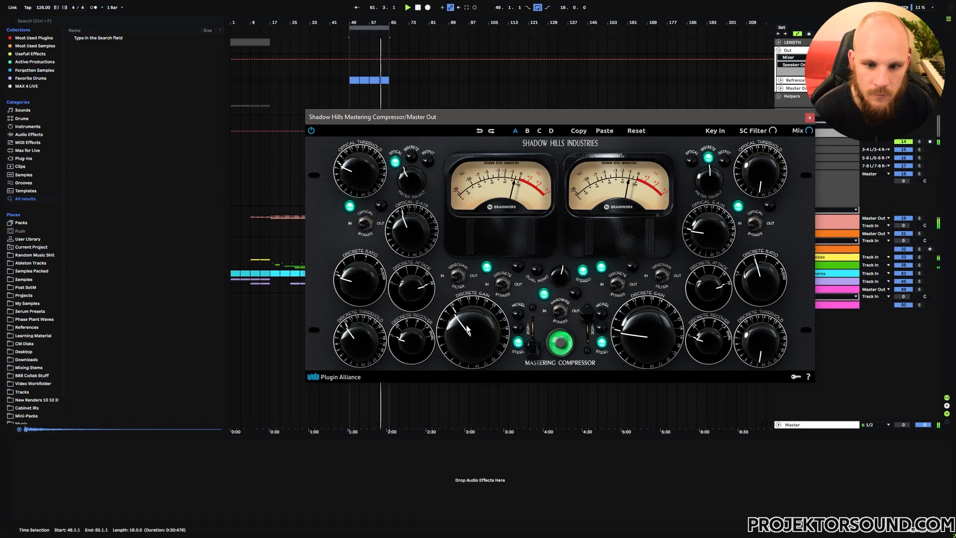
{"action": "left_click", "coordinate": [522, 331]}
{"action": "left_click", "coordinate": [520, 317]}
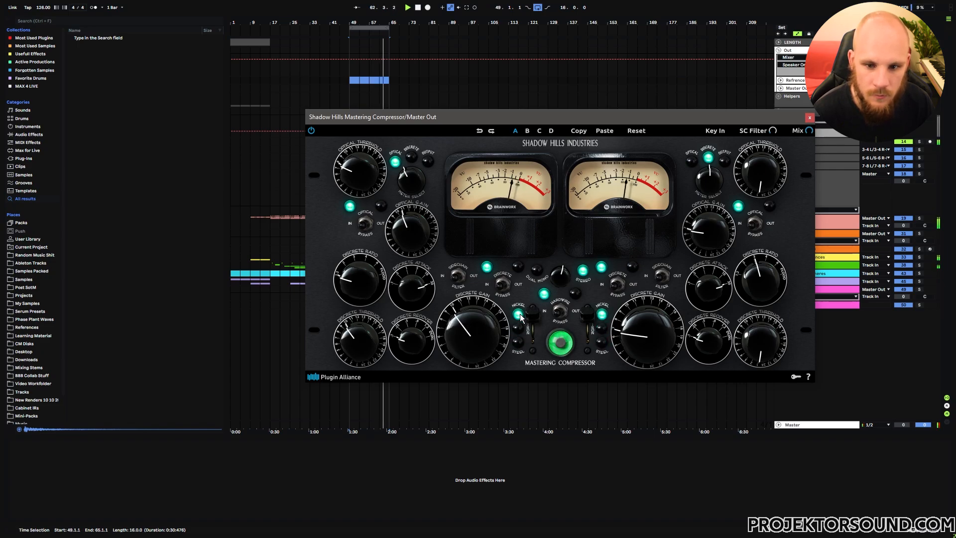
{"action": "left_click", "coordinate": [521, 342]}
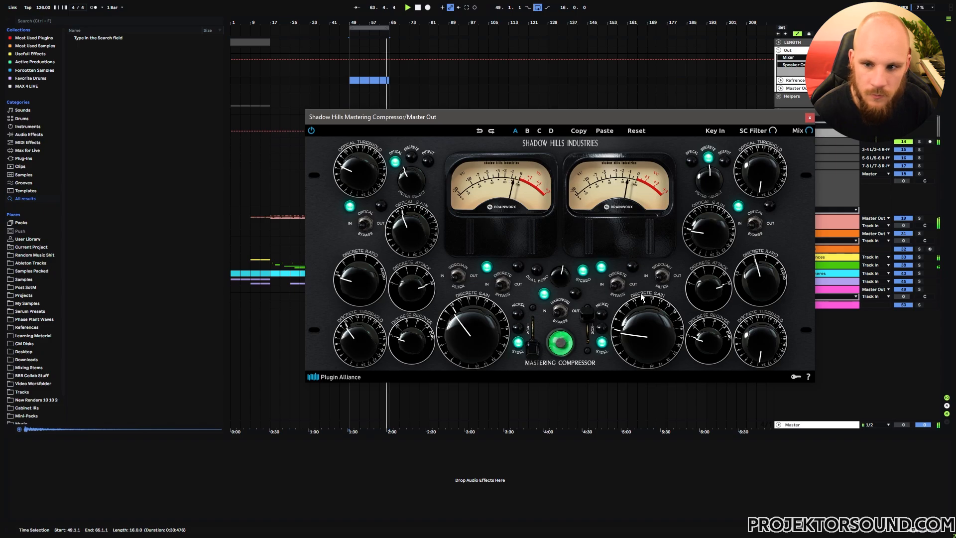
- Raise the compressor's right-channel discrete threshold, optical gain and optical threshold to match the left channel
{"action": "left_click_drag", "start_coordinate": [757, 343], "coordinate": [756, 324]}
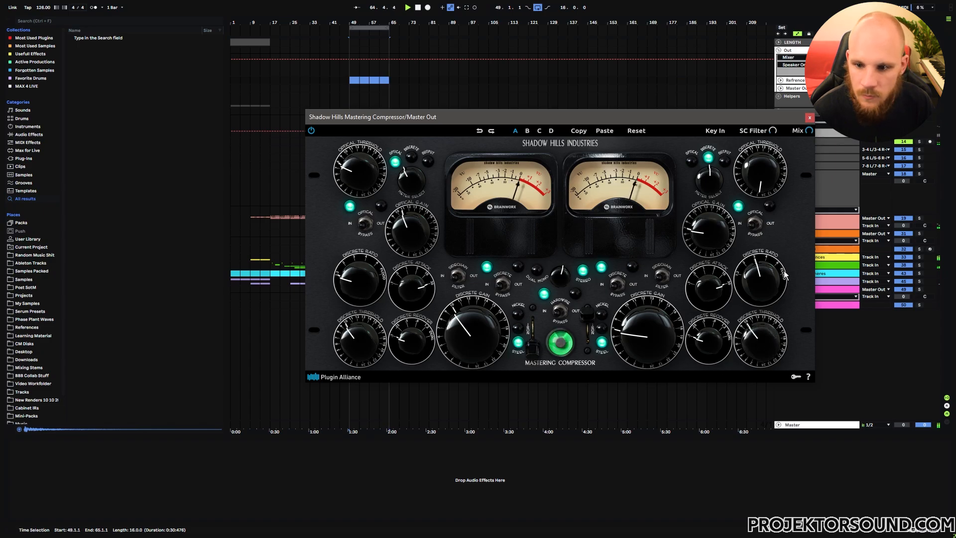
{"action": "left_click_drag", "start_coordinate": [696, 243], "coordinate": [707, 223]}
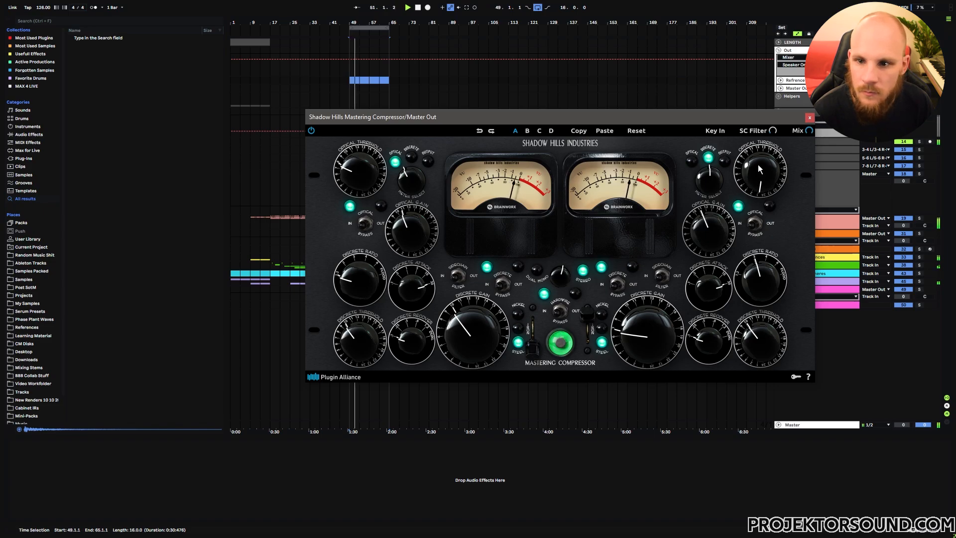
{"action": "left_click_drag", "start_coordinate": [760, 172], "coordinate": [769, 114]}
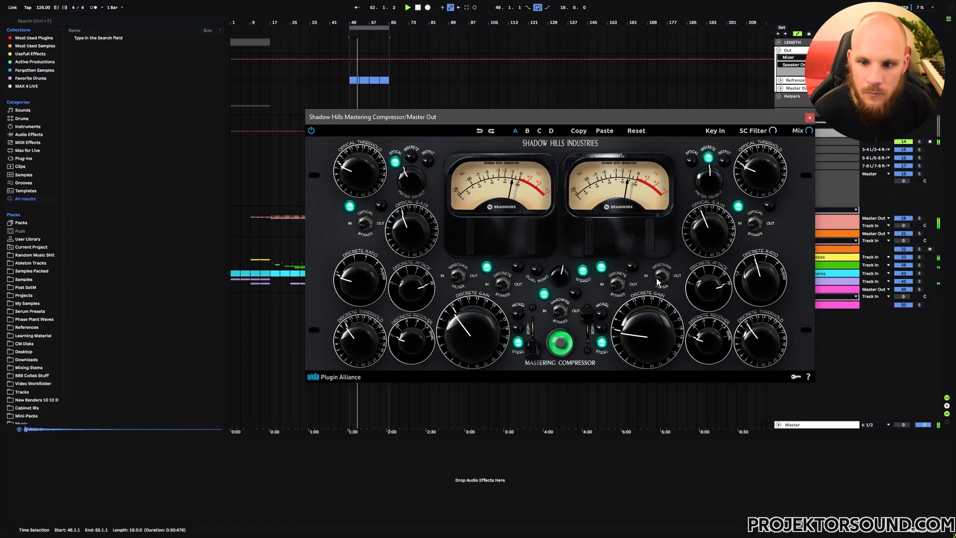
- Switch the compressor to Dual Mono, raise the right discrete gain, lower the right discrete ratio, and close the plugin window
{"action": "left_click", "coordinate": [539, 276]}
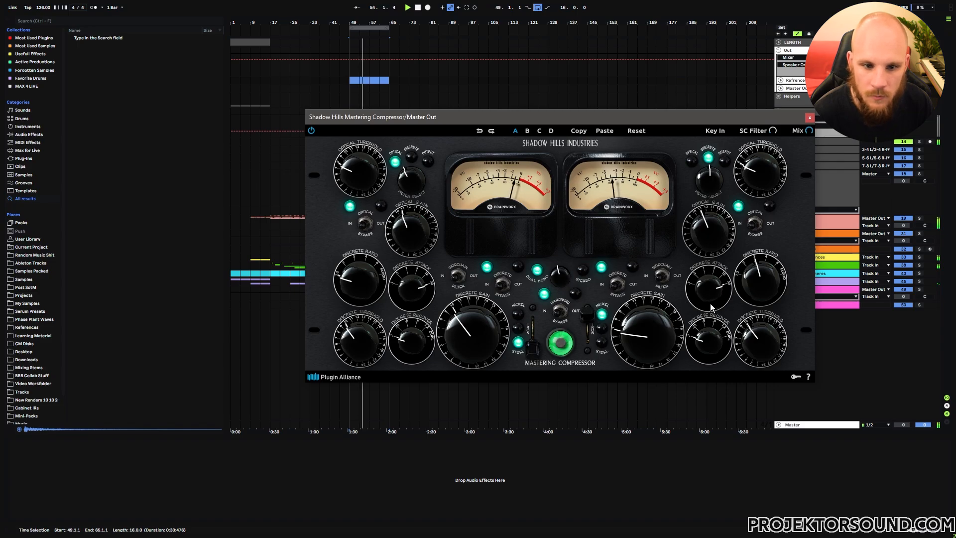
{"action": "left_click_drag", "start_coordinate": [646, 336], "coordinate": [654, 315]}
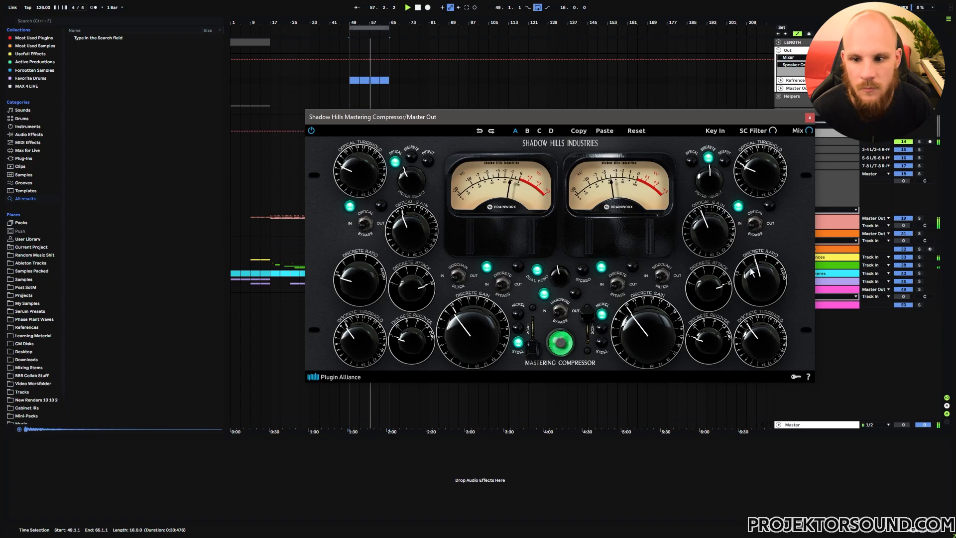
{"action": "left_click_drag", "start_coordinate": [764, 273], "coordinate": [764, 313]}
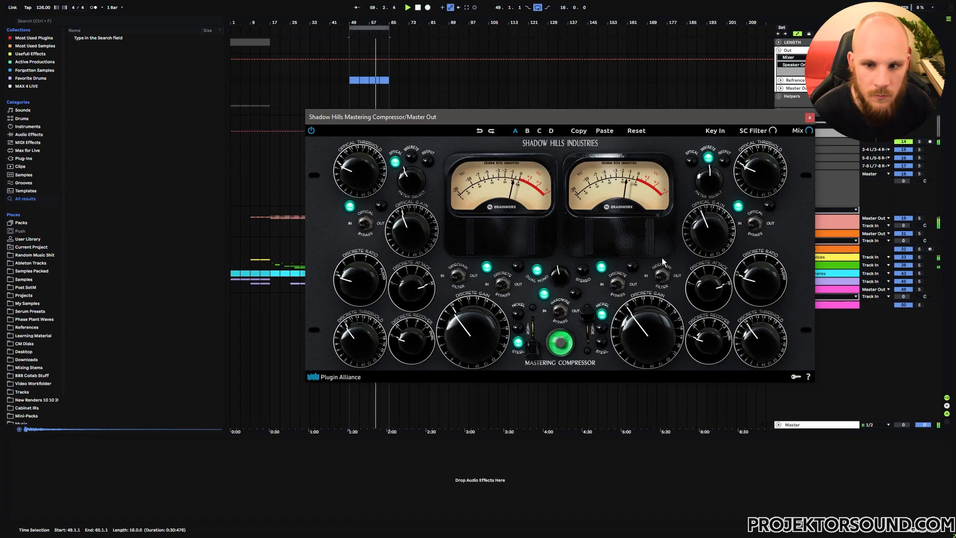
{"action": "left_click", "coordinate": [809, 118]}
- Insert FreeClip after the compressor on Master Out and set its oversampling to 4x
{"action": "left_click", "coordinate": [794, 89]}
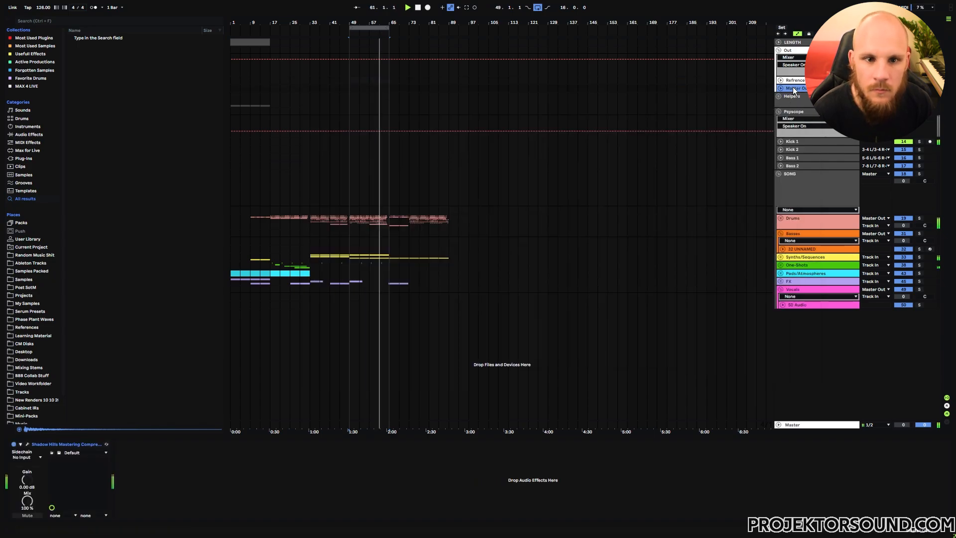
{"action": "right_click", "coordinate": [231, 473]}
{"action": "mouse_move", "coordinate": [282, 294]}
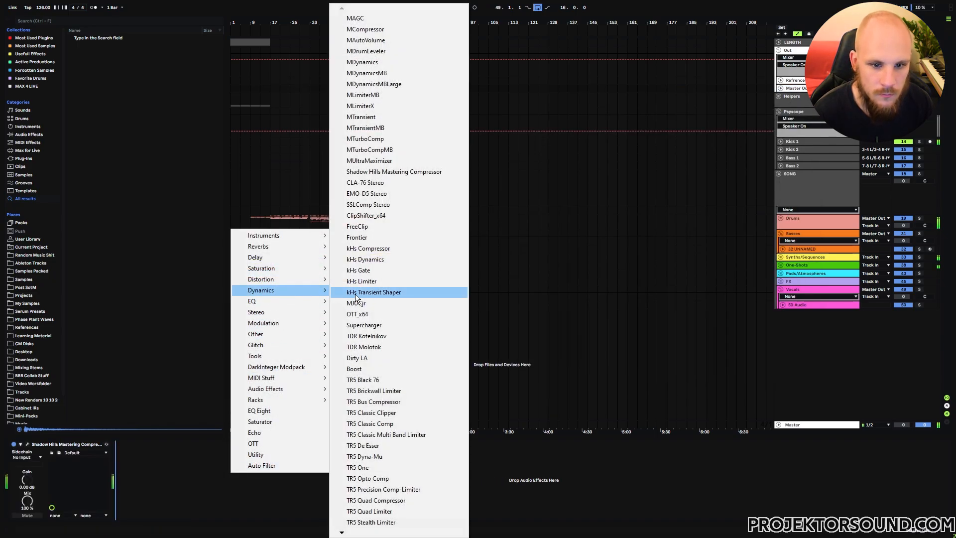
{"action": "left_click", "coordinate": [384, 228]}
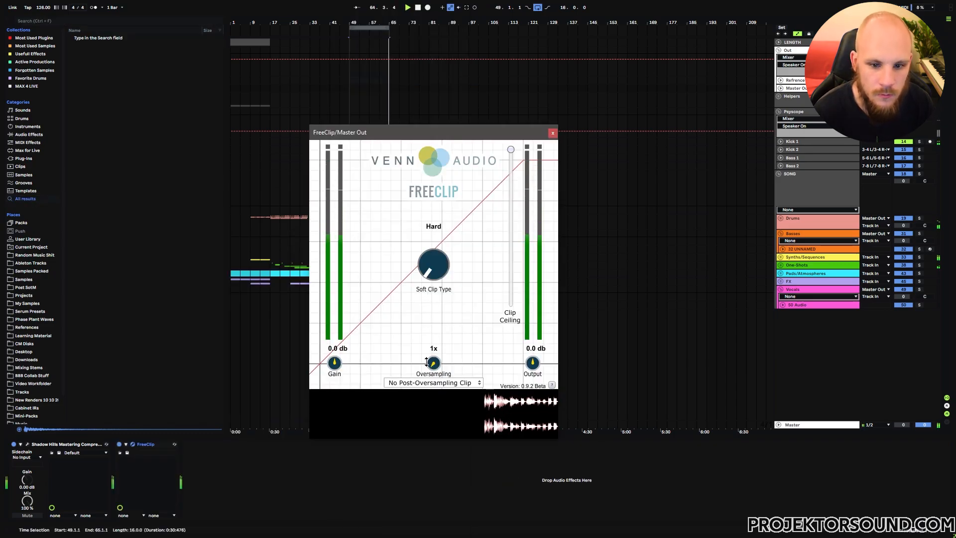
{"action": "left_click_drag", "start_coordinate": [444, 351], "coordinate": [452, 316]}
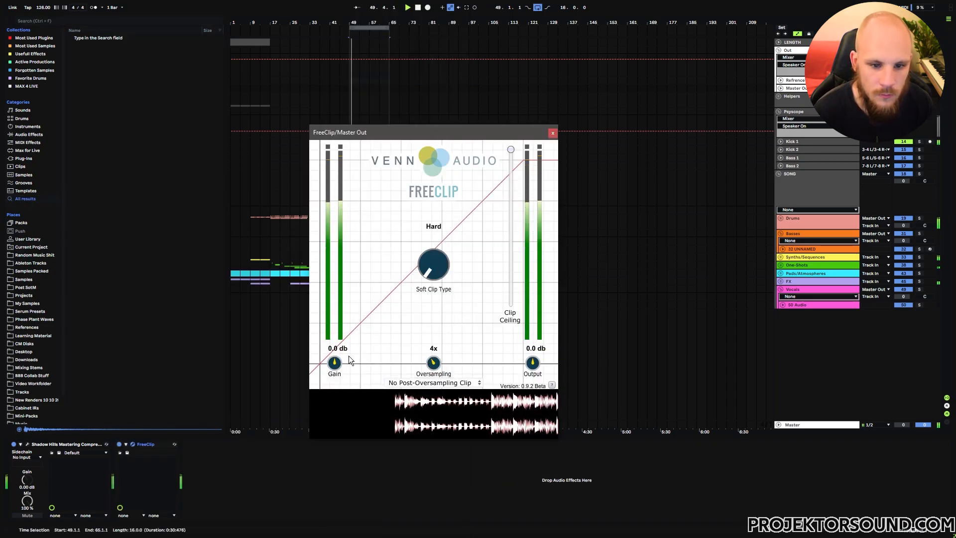
- Set FreeClip's gain to 5.0 dB and output to -6.2 dB, then close its window
{"action": "left_click_drag", "start_coordinate": [337, 362], "coordinate": [351, 346]}
{"action": "left_click_drag", "start_coordinate": [532, 362], "coordinate": [531, 381]}
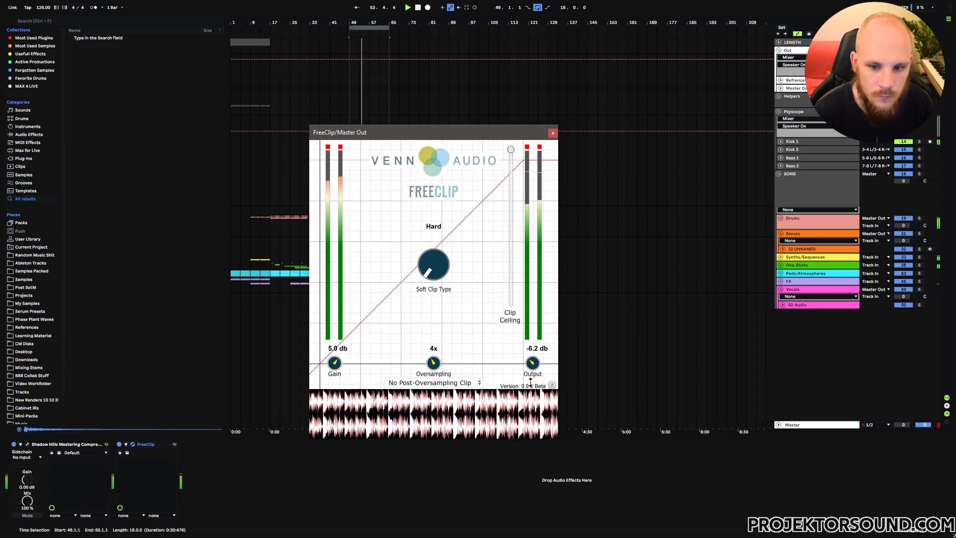
{"action": "left_click", "coordinate": [553, 133]}
- Insert the Boost plugin after FreeClip on Master Out and move its window clear of the device chain
{"action": "right_click", "coordinate": [293, 498]}
{"action": "right_click", "coordinate": [294, 498]}
{"action": "mouse_move", "coordinate": [343, 317]}
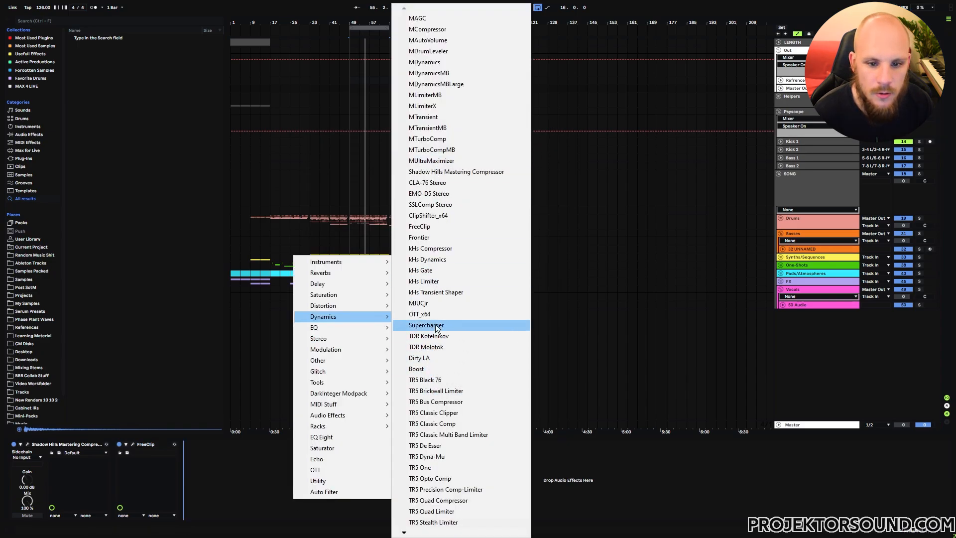
{"action": "left_click", "coordinate": [431, 368]}
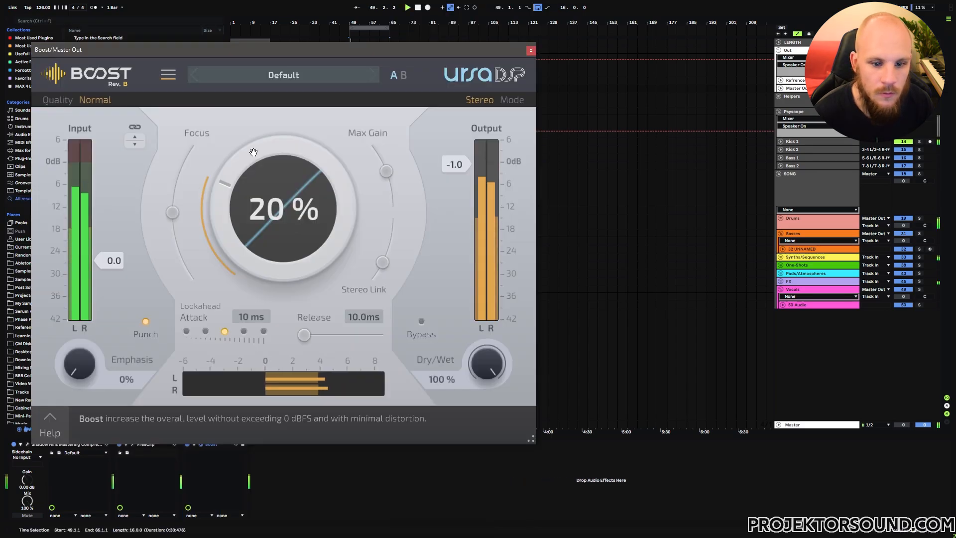
{"action": "left_click_drag", "start_coordinate": [255, 55], "coordinate": [476, 40]}
- Set Boost's main amount to 30% and its Focus to 0%
{"action": "scroll", "coordinate": [458, 195], "scroll_direction": "up", "scroll_amount": 3}
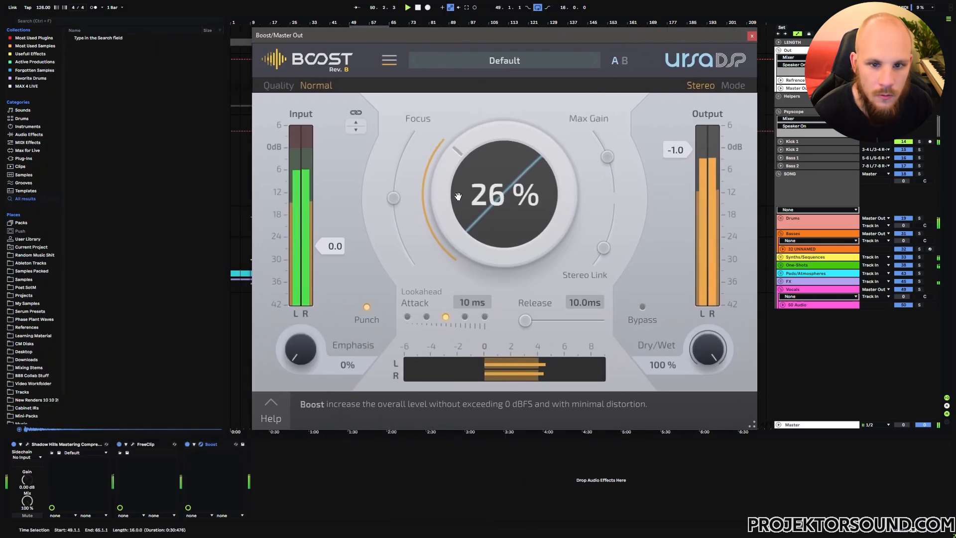
{"action": "left_click_drag", "start_coordinate": [394, 203], "coordinate": [411, 260]}
{"action": "scroll", "coordinate": [458, 196], "scroll_direction": "up", "scroll_amount": 1}
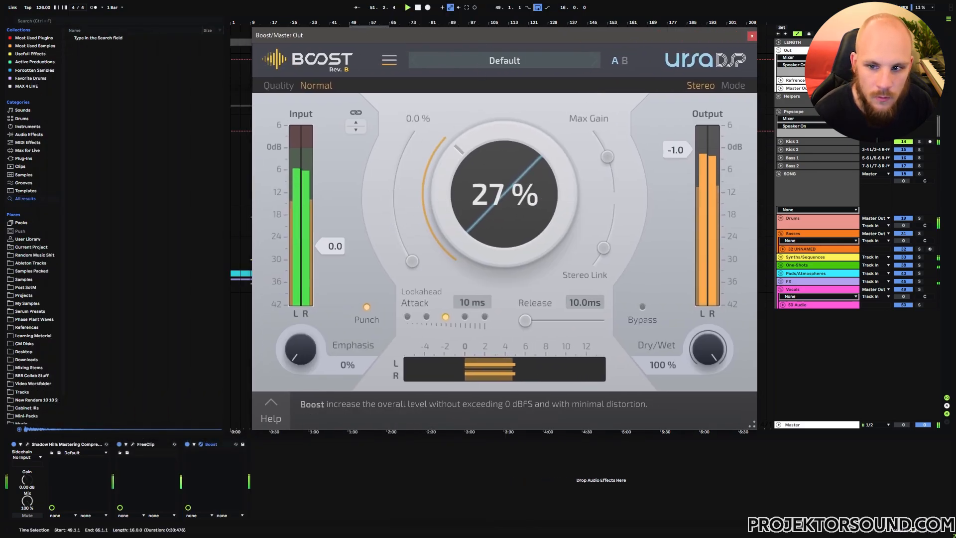
{"action": "scroll", "coordinate": [458, 196], "scroll_direction": "up", "scroll_amount": 3}
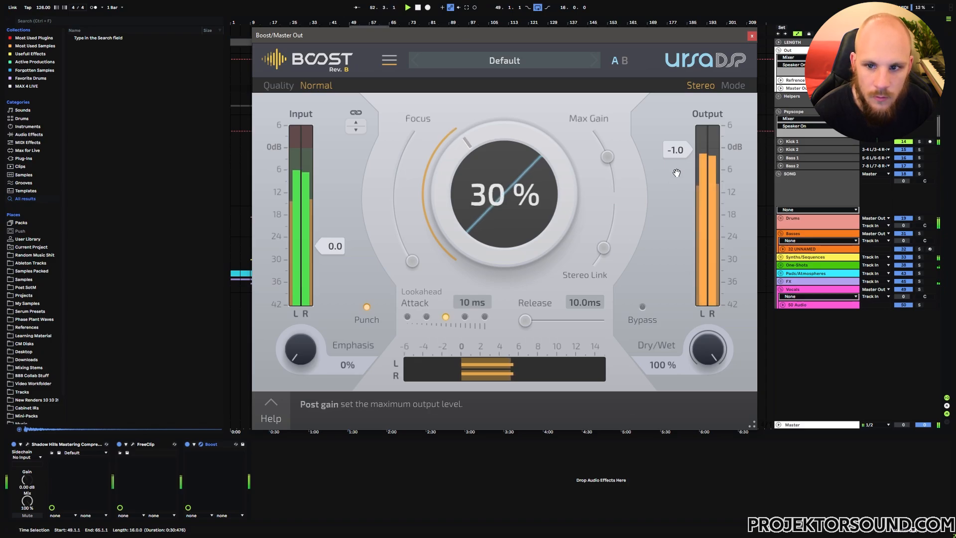
- Set Boost's maximum output level to -0.5 and its quality to Oversample with True-Peak
{"action": "left_click_drag", "start_coordinate": [677, 151], "coordinate": [676, 148]}
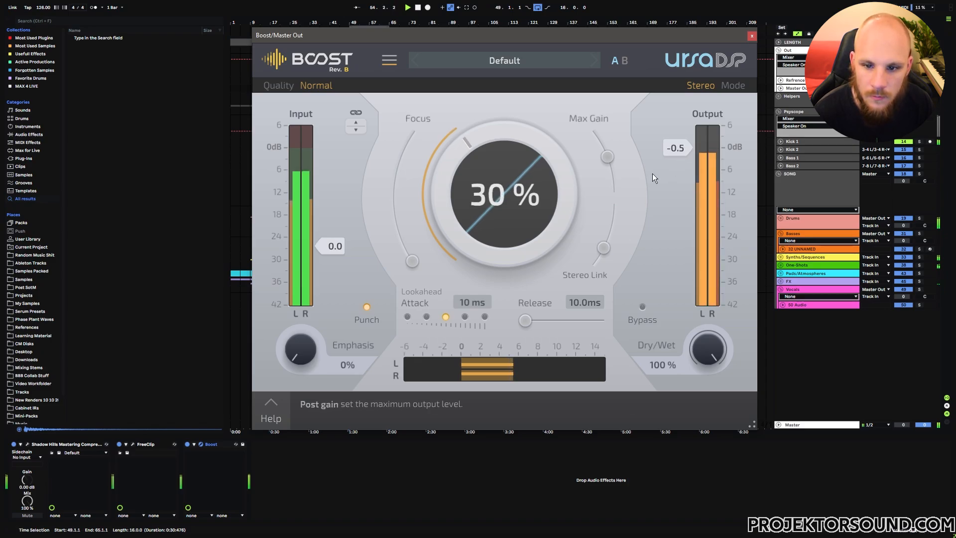
{"action": "left_click", "coordinate": [329, 85]}
{"action": "left_click", "coordinate": [348, 130]}
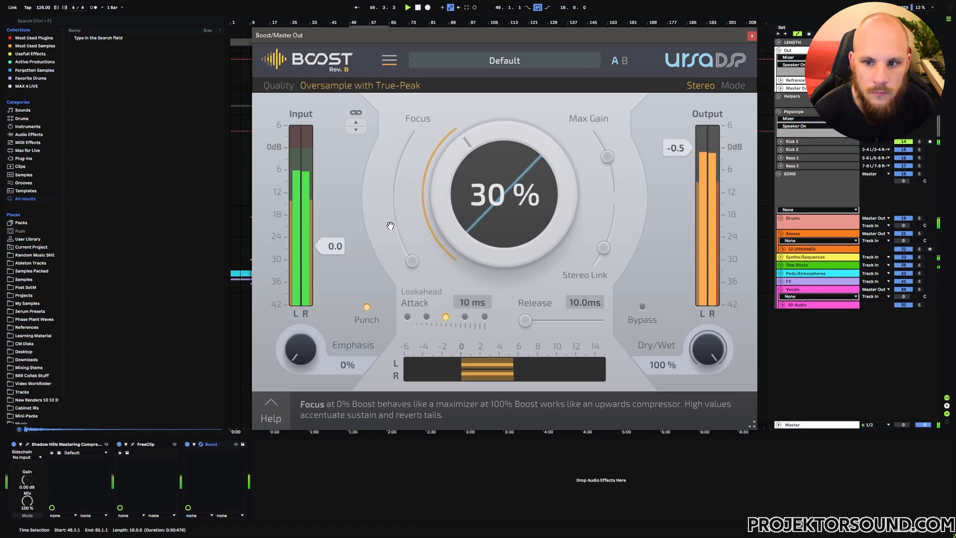
- Set Boost's Emphasis to 10% and Release to 91.9 ms while checking by ear, then close its window
{"action": "left_click_drag", "start_coordinate": [300, 350], "coordinate": [300, 343]}
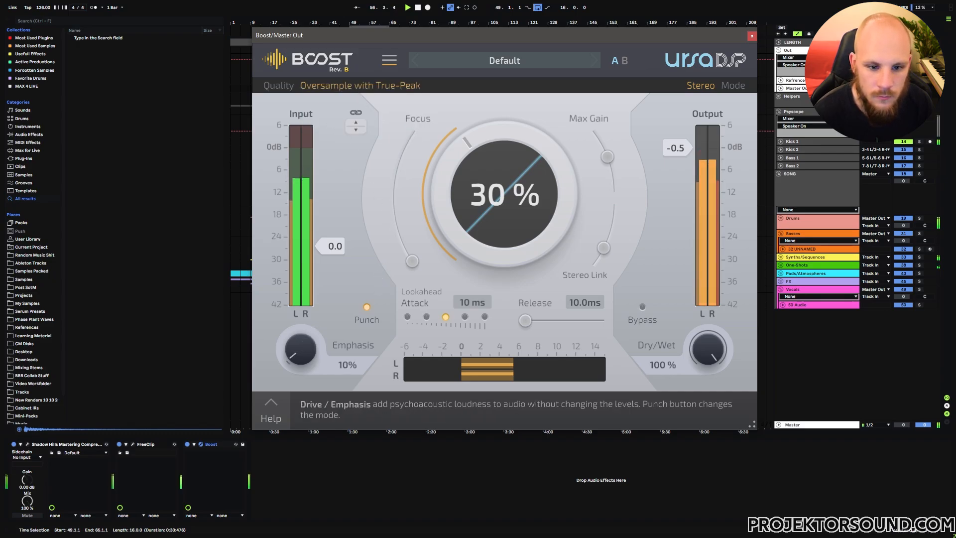
{"action": "mouse_move", "coordinate": [525, 320]}
{"action": "left_mouse_down"}
{"action": "mouse_move", "coordinate": [556, 320]}
{"action": "mouse_move", "coordinate": [541, 325]}
{"action": "left_mouse_up"}
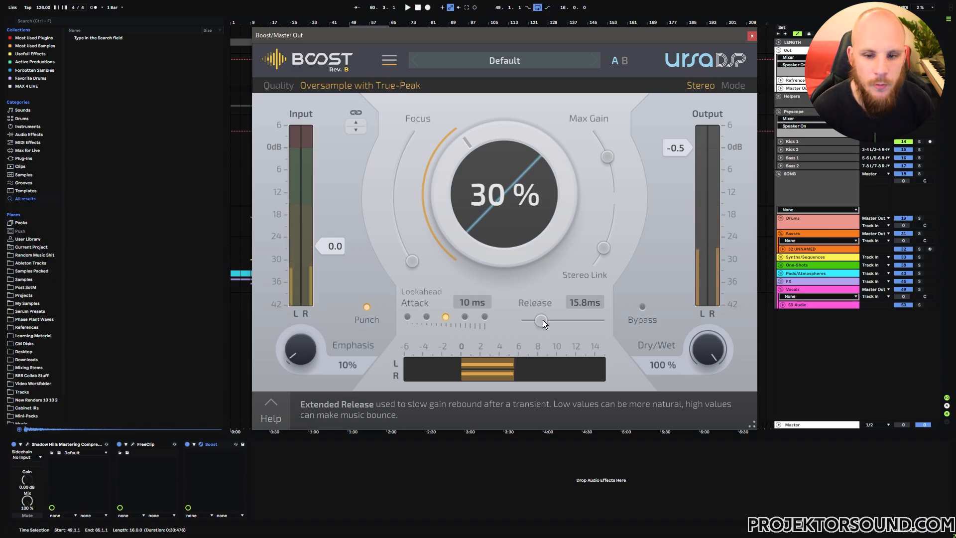
{"action": "left_click_drag", "start_coordinate": [541, 320], "coordinate": [554, 320]}
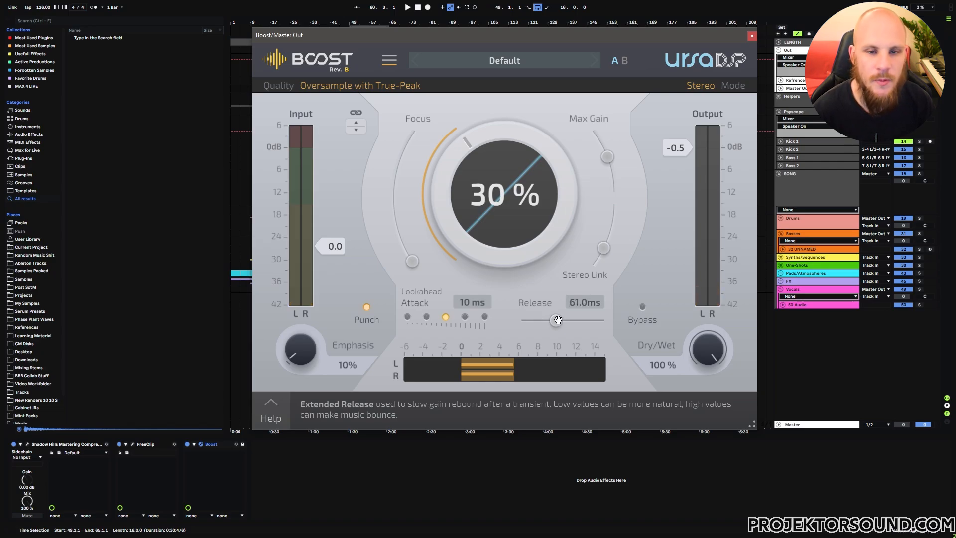
{"action": "key", "text": "space"}
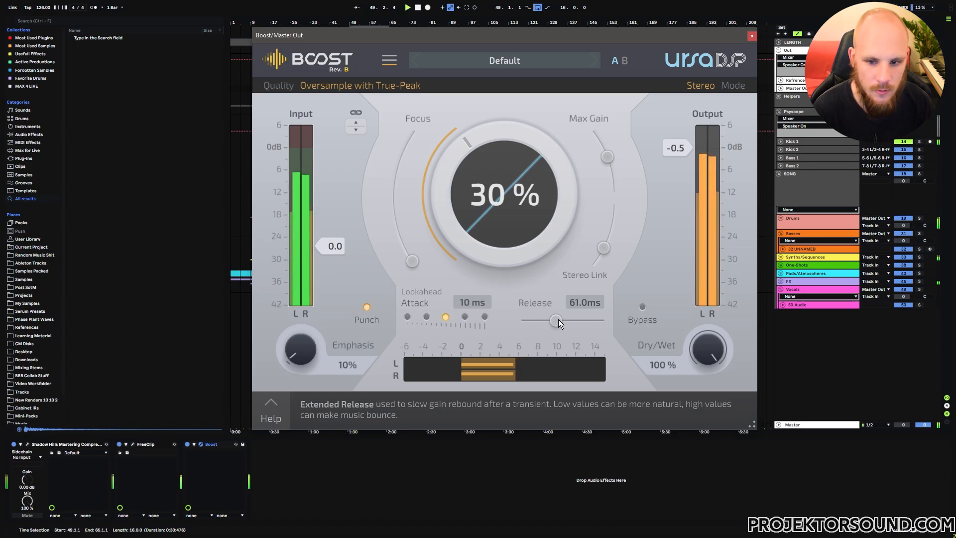
{"action": "mouse_move", "coordinate": [558, 319]}
{"action": "left_mouse_down"}
{"action": "mouse_move", "coordinate": [542, 320]}
{"action": "mouse_move", "coordinate": [560, 320]}
{"action": "left_mouse_up"}
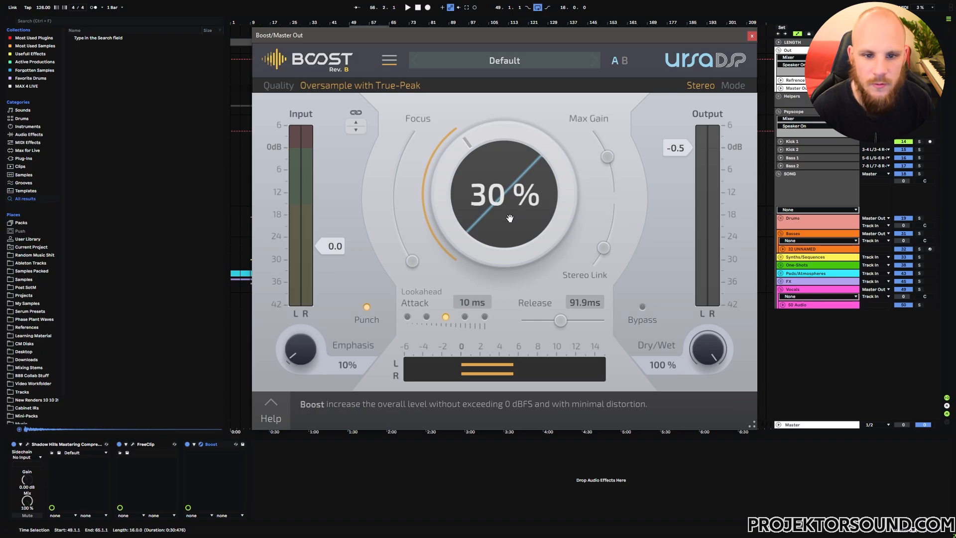
{"action": "mouse_move", "coordinate": [412, 260]}
{"action": "left_mouse_down"}
{"action": "mouse_move", "coordinate": [394, 189]}
{"action": "mouse_move", "coordinate": [413, 262]}
{"action": "left_mouse_up"}
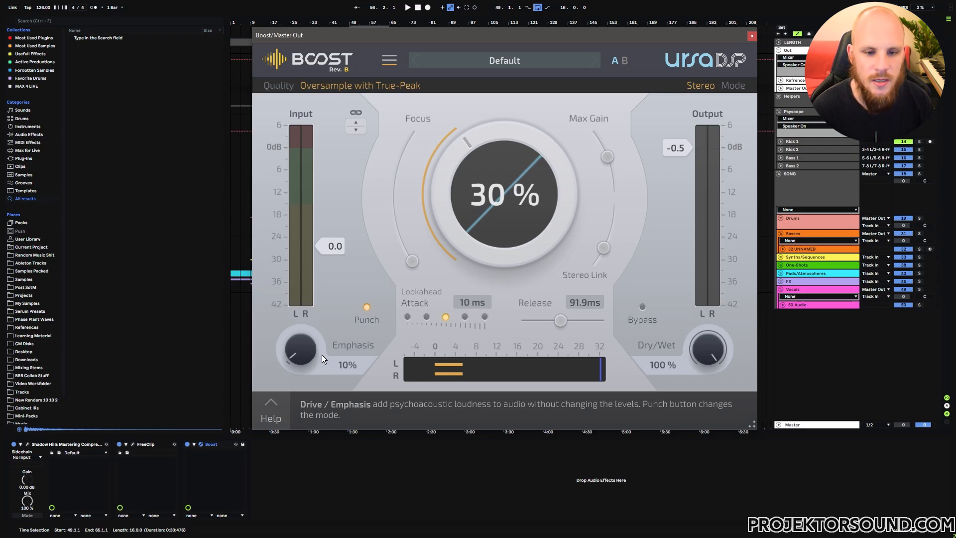
{"action": "key", "text": "Escape"}
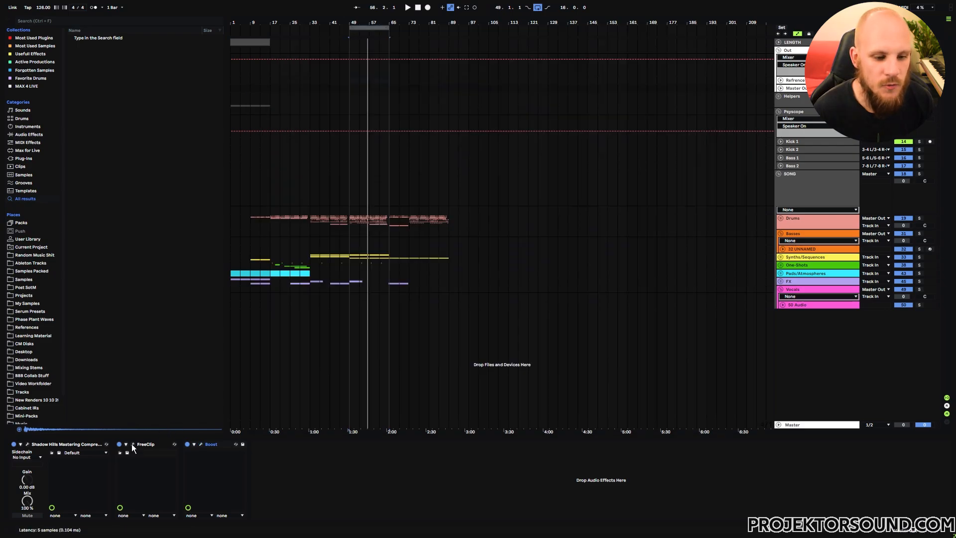
- Review FreeClip's settings, then open the Shadow Hills Mastering Compressor on Master Out and move its window clear of the device chain
{"action": "left_click", "coordinate": [133, 445]}
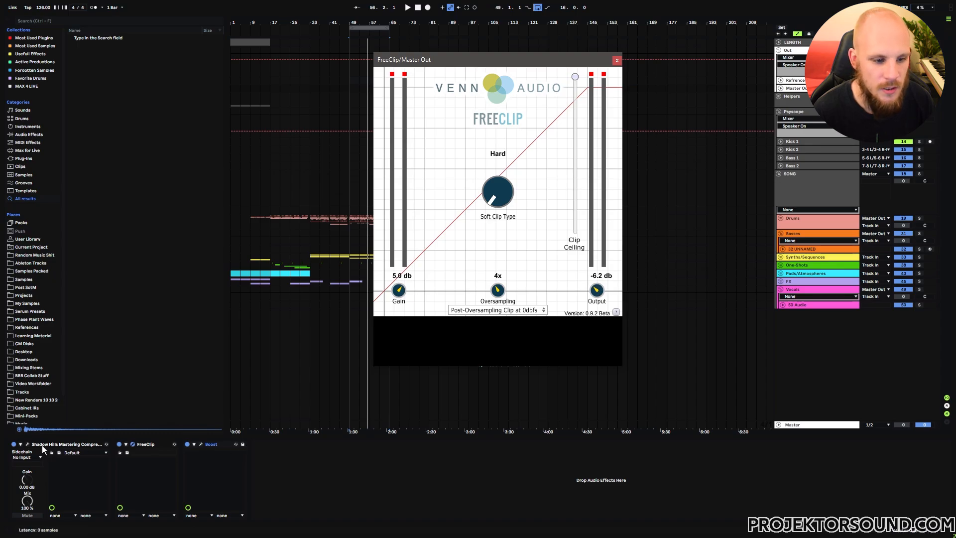
{"action": "left_click", "coordinate": [617, 60]}
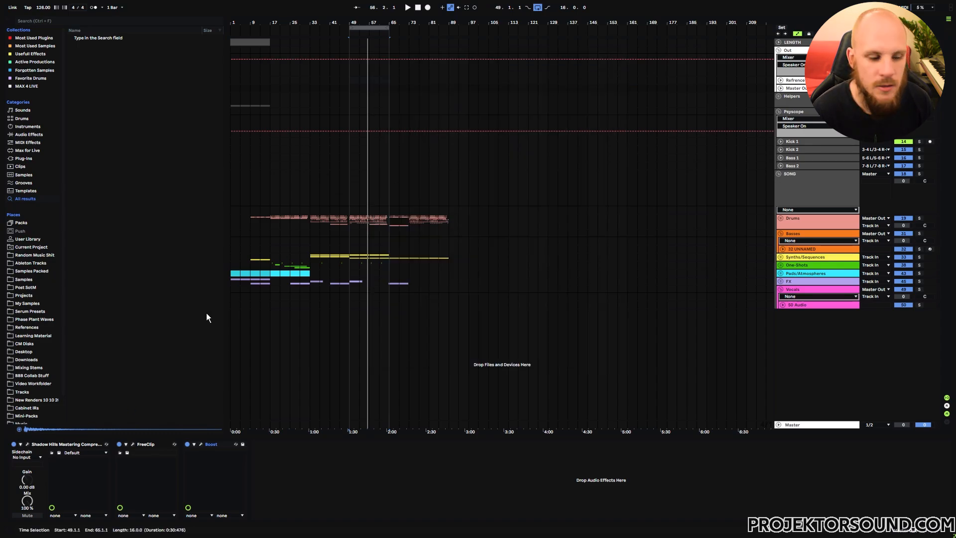
{"action": "left_click", "coordinate": [27, 444]}
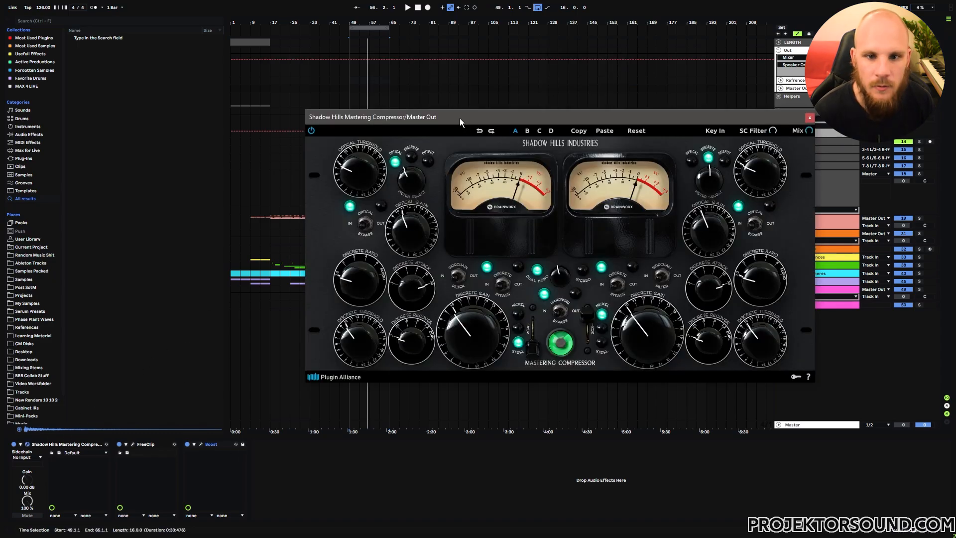
{"action": "left_click_drag", "start_coordinate": [459, 118], "coordinate": [399, 69]}
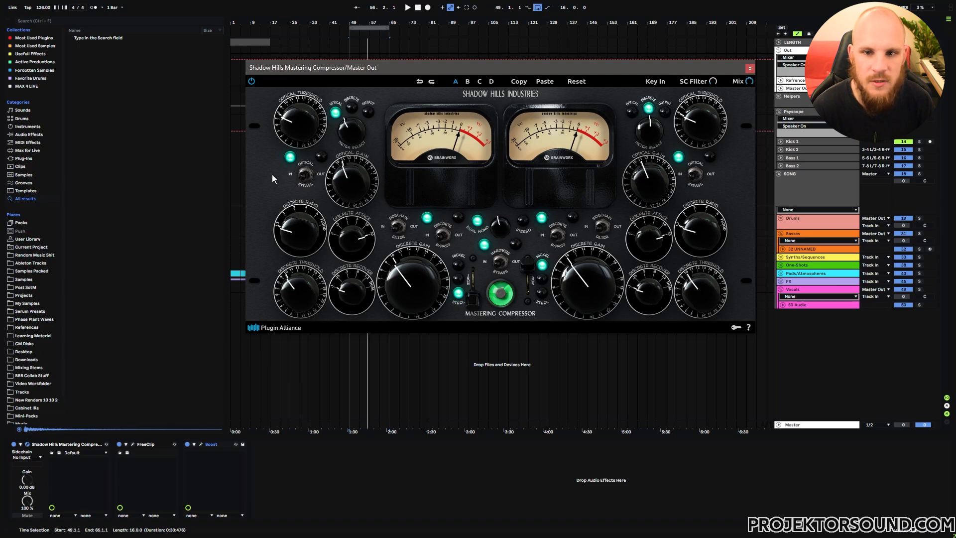
- Play the loop and compare the mix with the Shadow Hills compressor switched off and on
{"action": "key", "text": "space"}
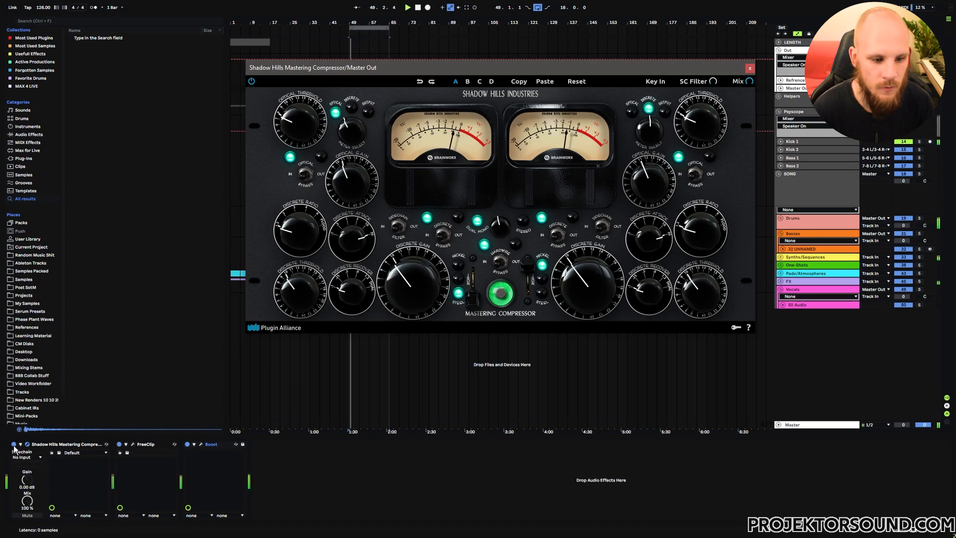
{"action": "left_click", "coordinate": [14, 446]}
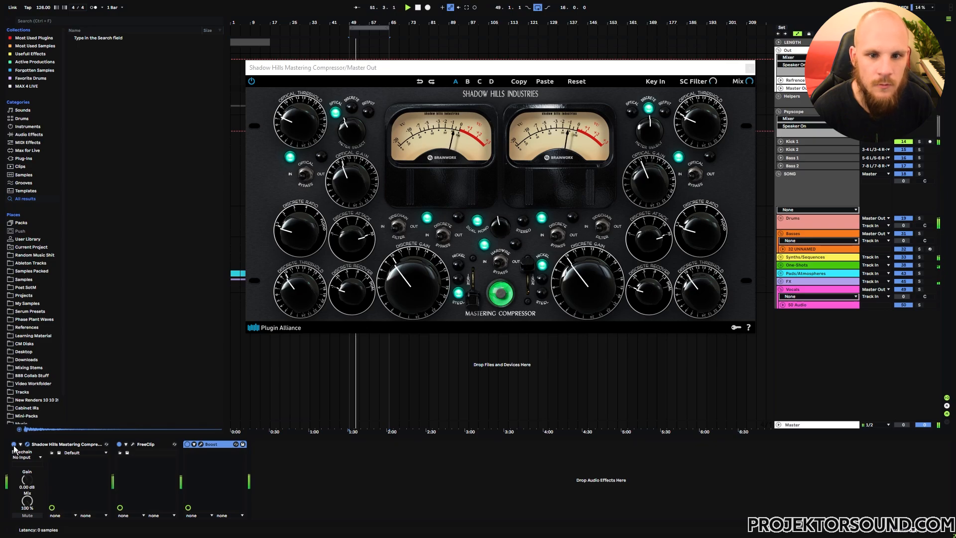
{"action": "left_click", "coordinate": [13, 444]}
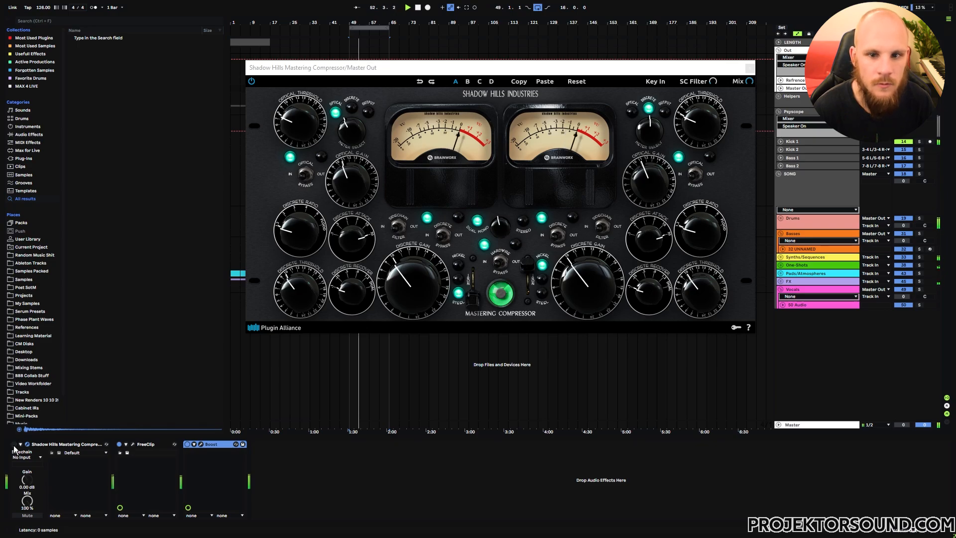
{"action": "left_click", "coordinate": [14, 444]}
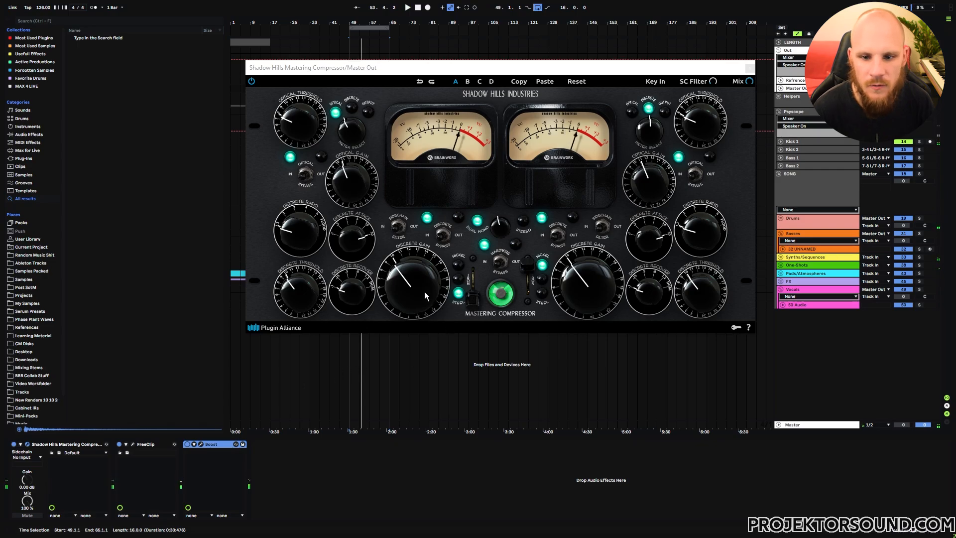
- Try a lower Discrete Gain on both compressor channels and compare the compressor off and on during playback
{"action": "left_click_drag", "start_coordinate": [413, 286], "coordinate": [409, 286]}
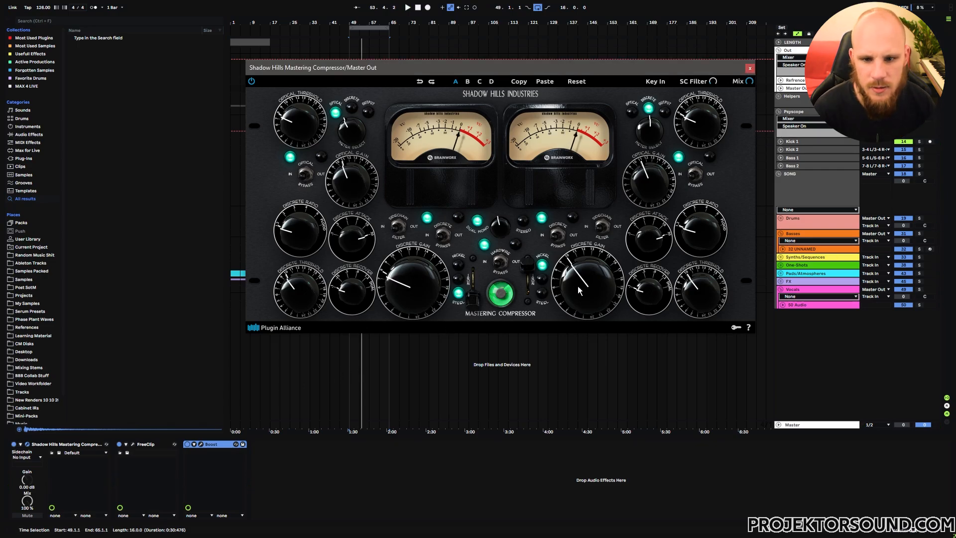
{"action": "key", "text": "space"}
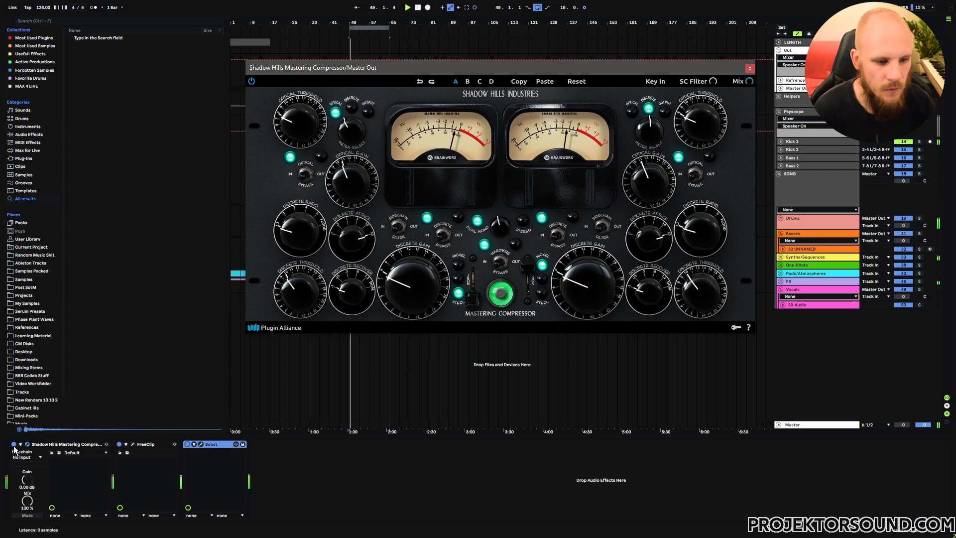
{"action": "left_click", "coordinate": [14, 445]}
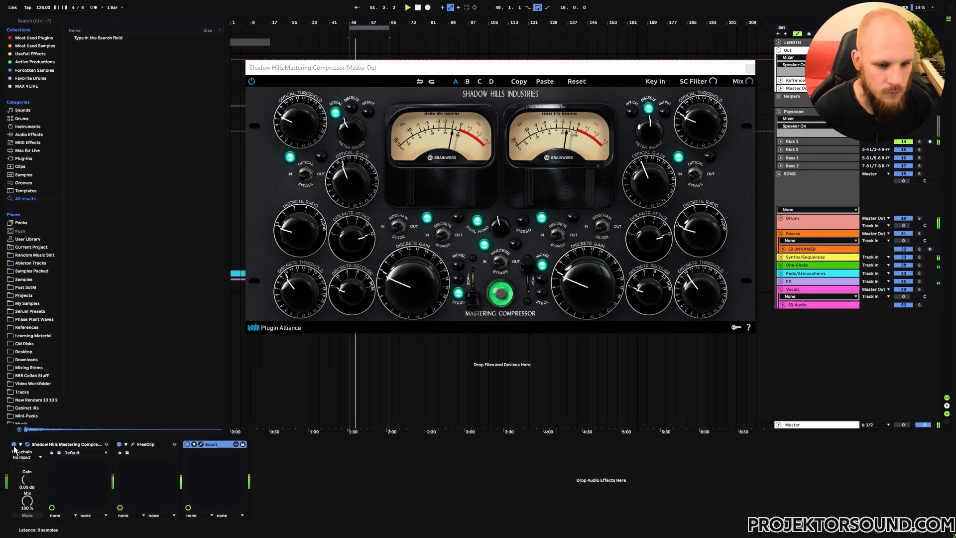
{"action": "left_click", "coordinate": [14, 445]}
{"action": "left_click", "coordinate": [13, 444]}
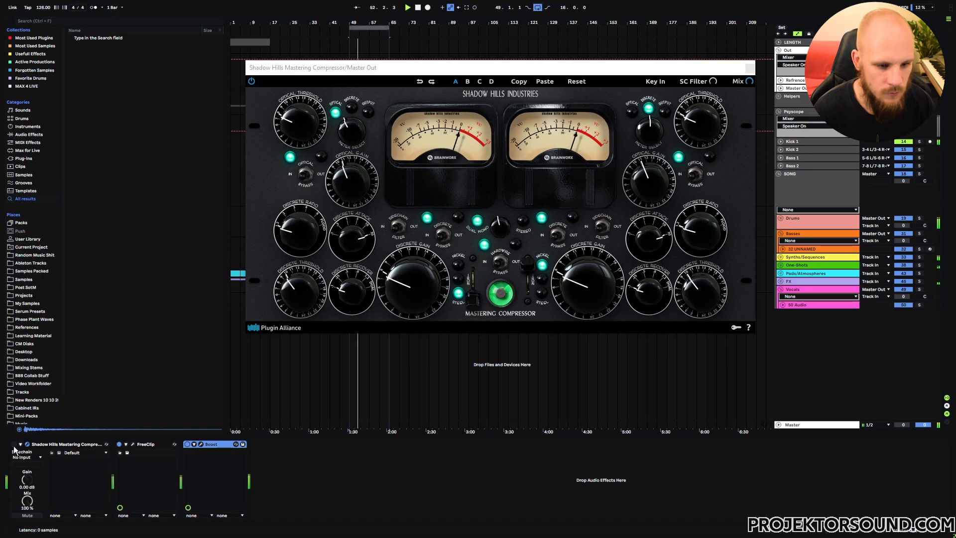
{"action": "left_click", "coordinate": [14, 447]}
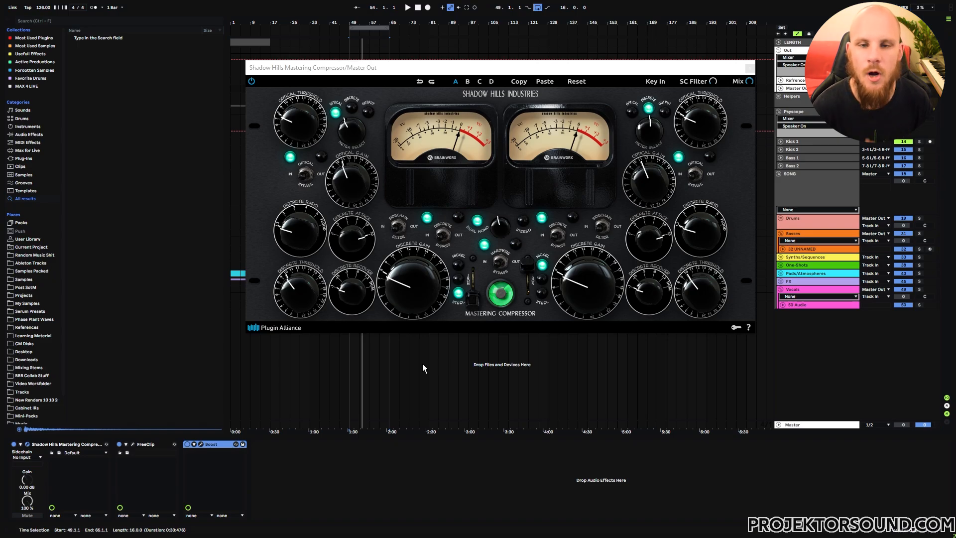
- Raise the Discrete Gain on both compressor channels back to its previous level and close the compressor window
{"action": "left_click", "coordinate": [407, 285]}
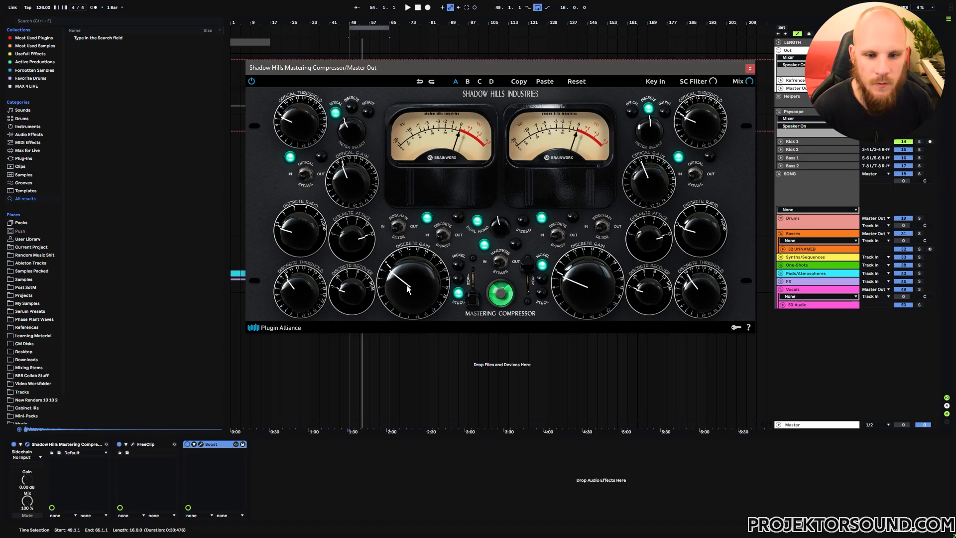
{"action": "left_click_drag", "start_coordinate": [406, 285], "coordinate": [410, 272]}
{"action": "left_click_drag", "start_coordinate": [579, 287], "coordinate": [584, 274]}
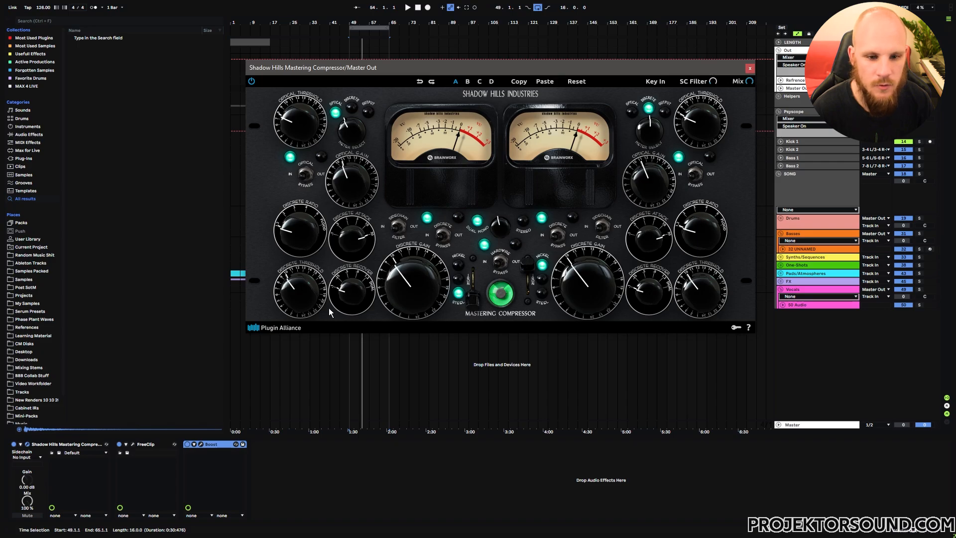
{"action": "left_click", "coordinate": [749, 68]}
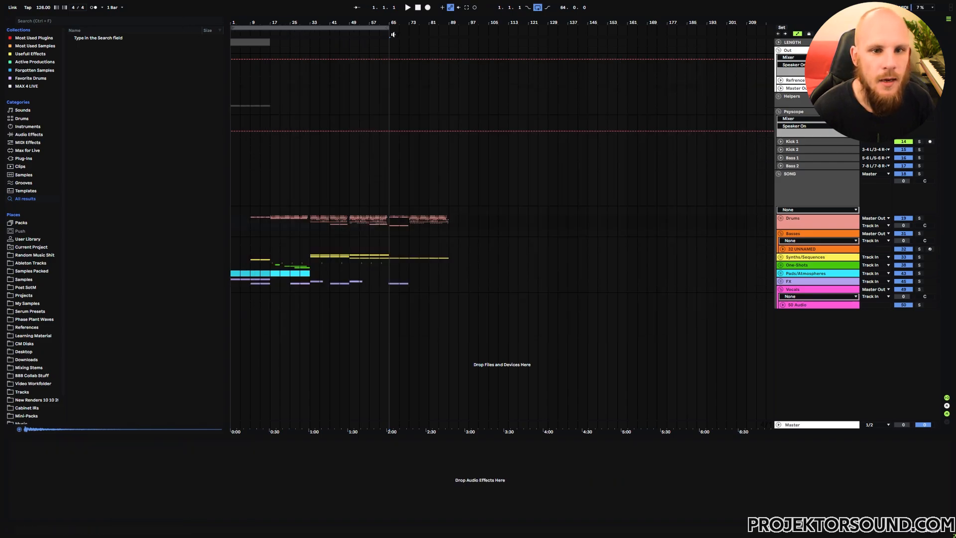
- Extend the arrangement loop to 96 bars from bar 1 and play the full track from the start
{"action": "left_click_drag", "start_coordinate": [390, 31], "coordinate": [469, 34]}
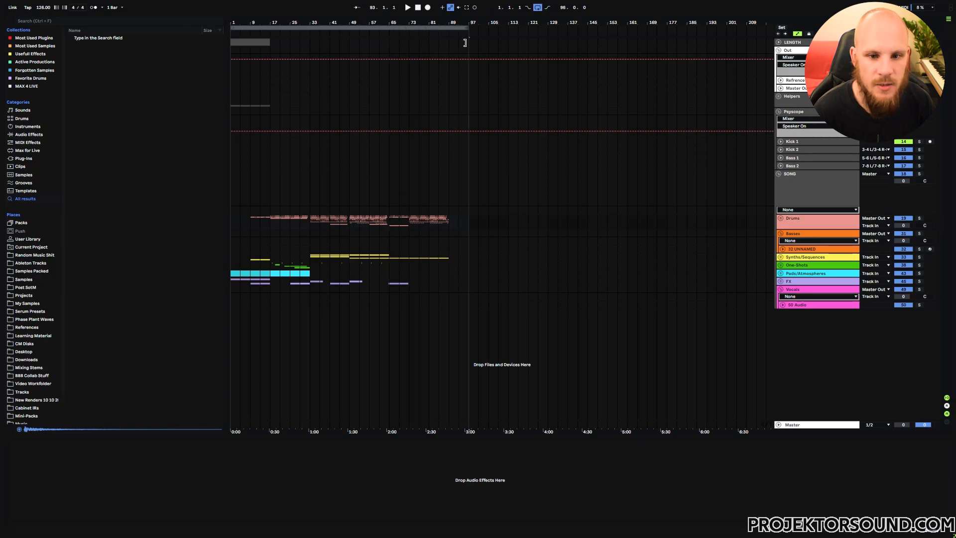
{"action": "key", "text": "space"}
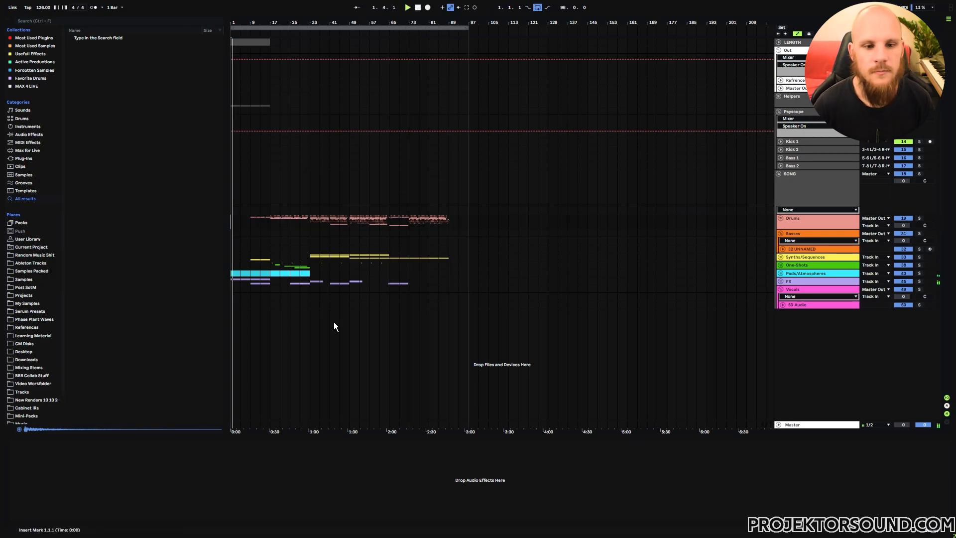